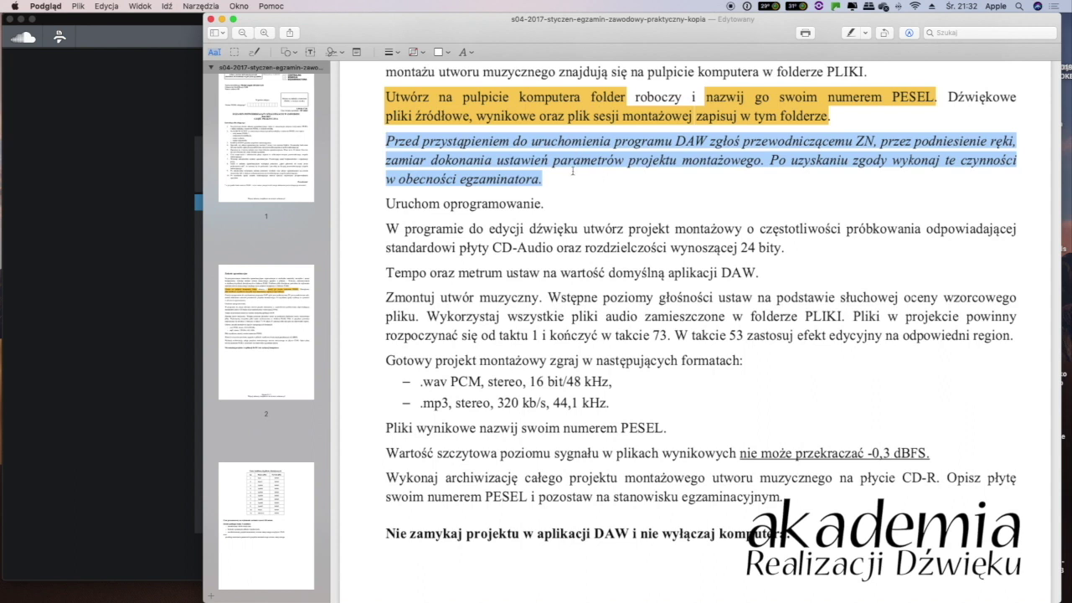
Highlight the exam passage from "utwórz projekt montażowy" through "24 bity" about the project's sample rate and resolution
left_click(715, 192)
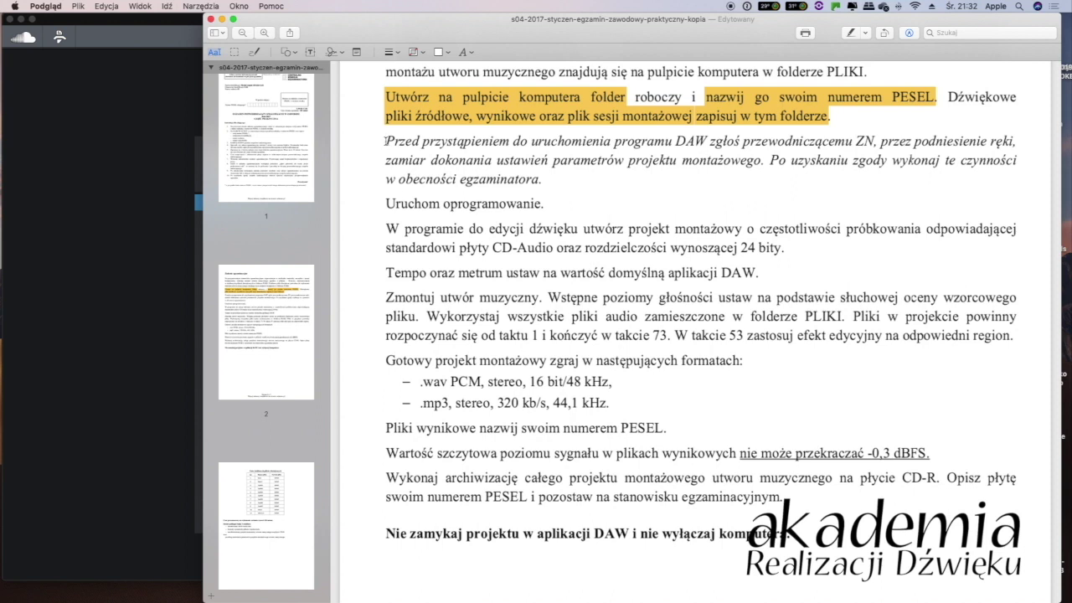
scroll(379, 251, "down", 2)
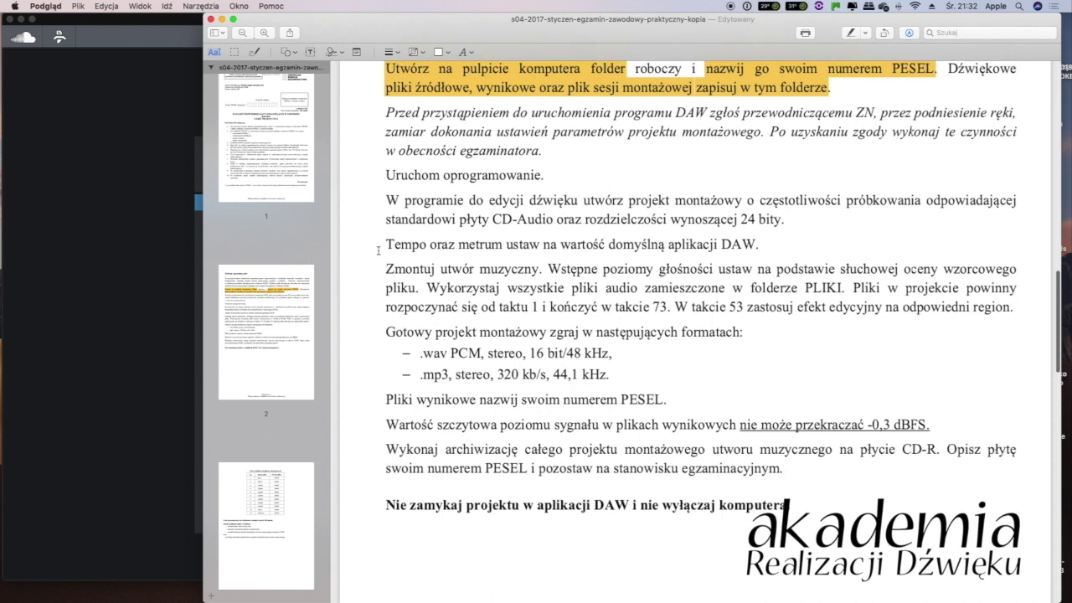
scroll(421, 195, "up", 1)
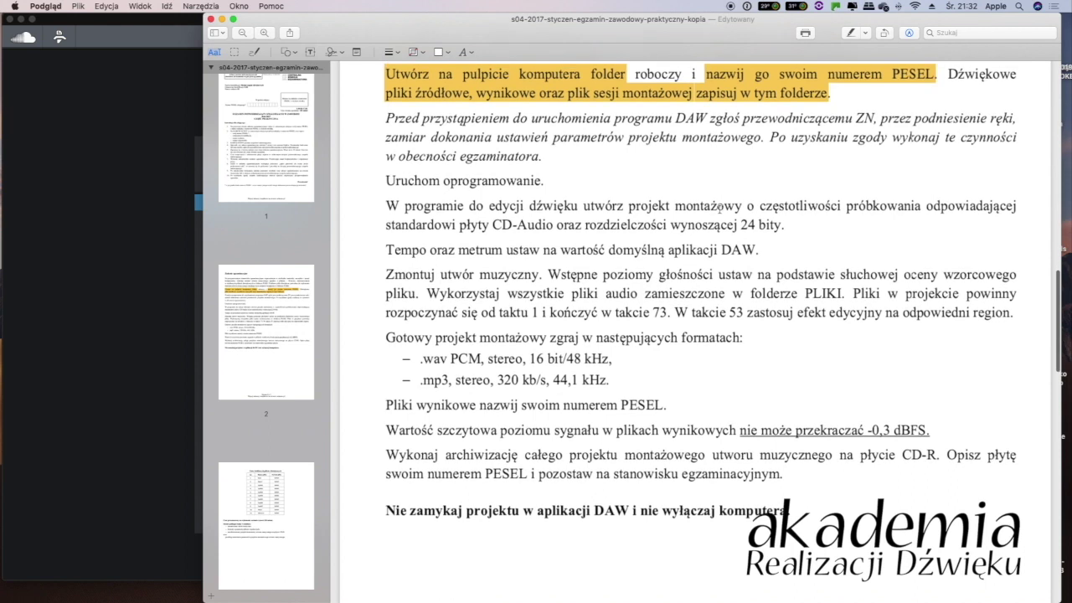
left_click_drag(582, 201, 553, 224)
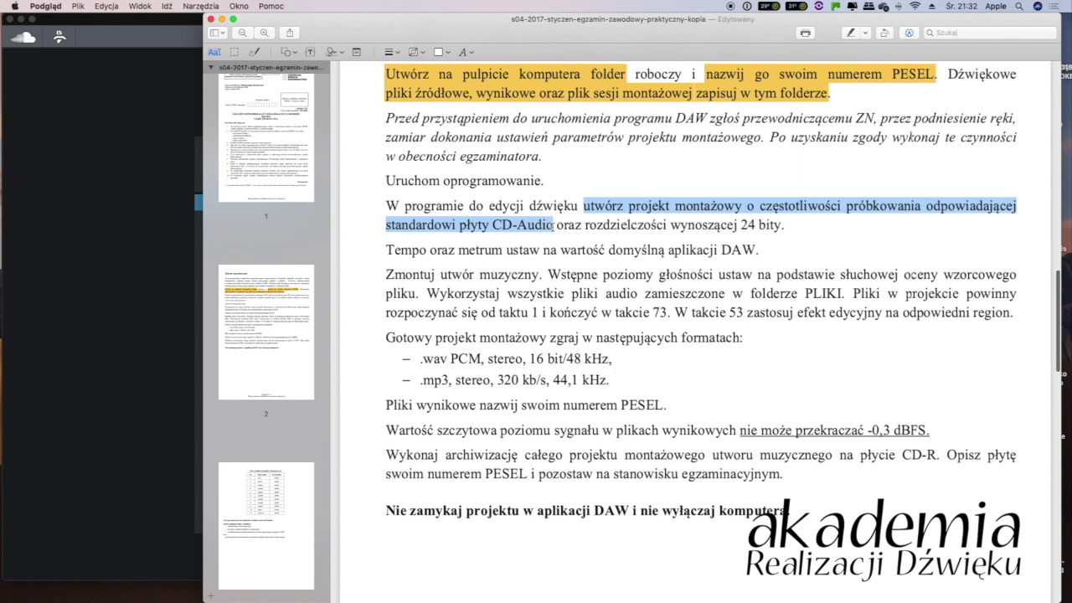
left_click_drag(552, 224, 781, 224)
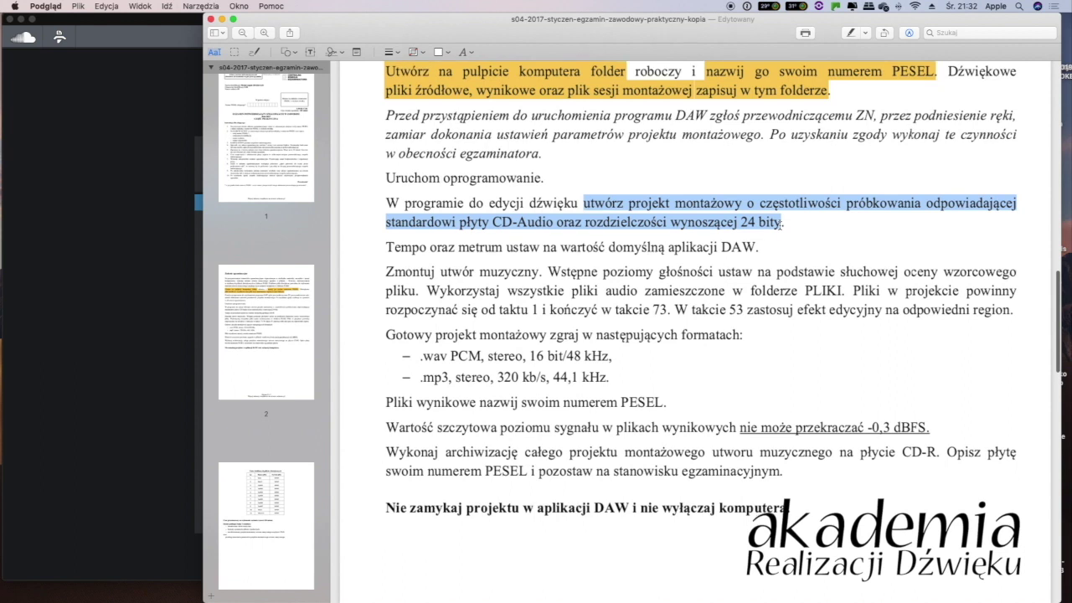
left_click(851, 32)
left_click(795, 216)
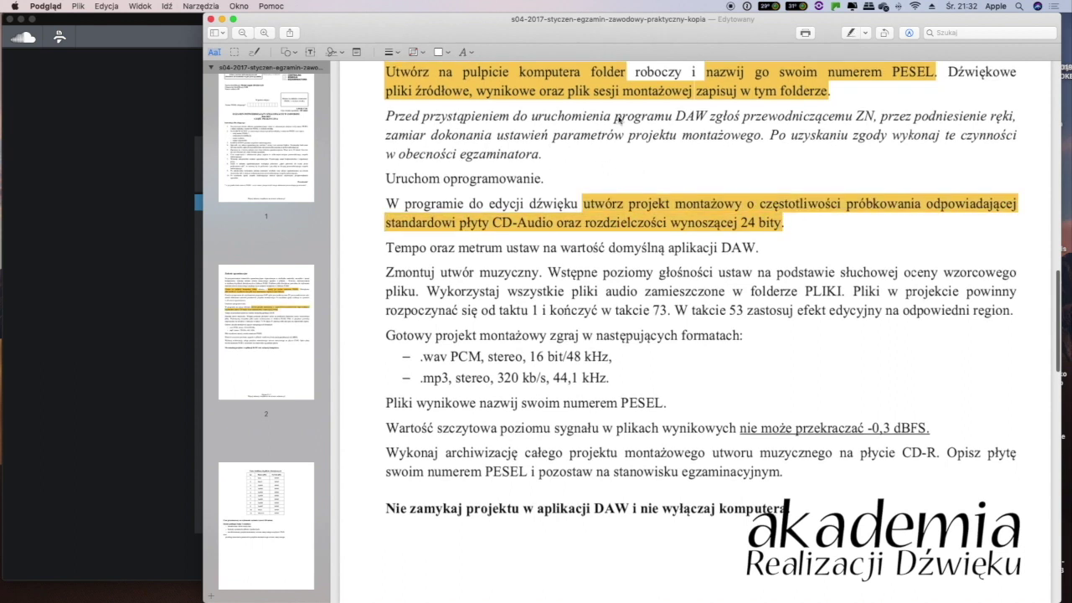
Switch to Studio One, start a new song and set its location to a new Desktop folder named "Numer PESEL"
left_click(156, 164)
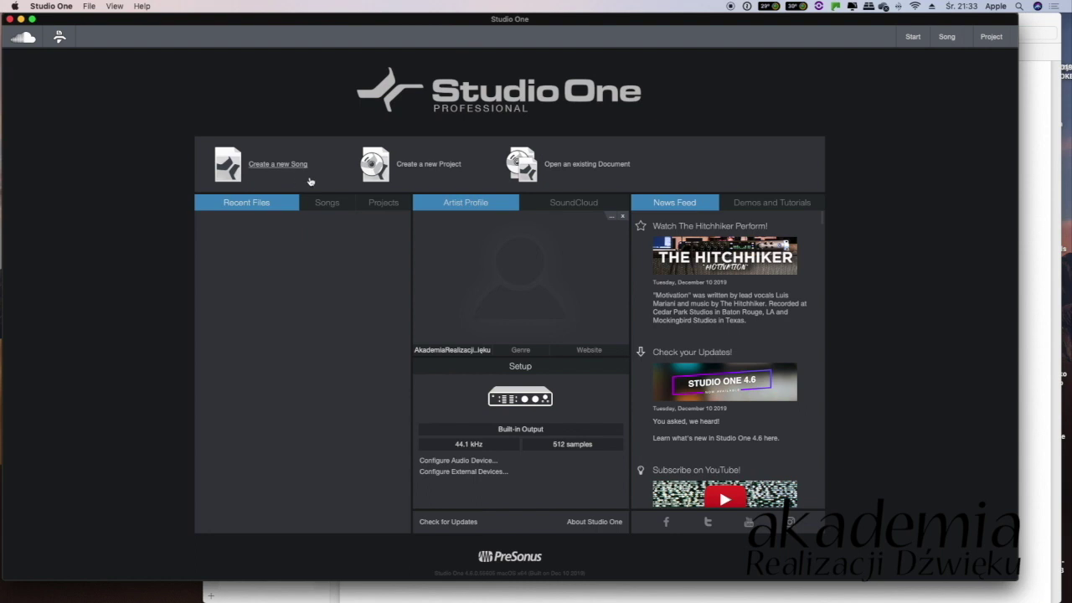
left_click(276, 166)
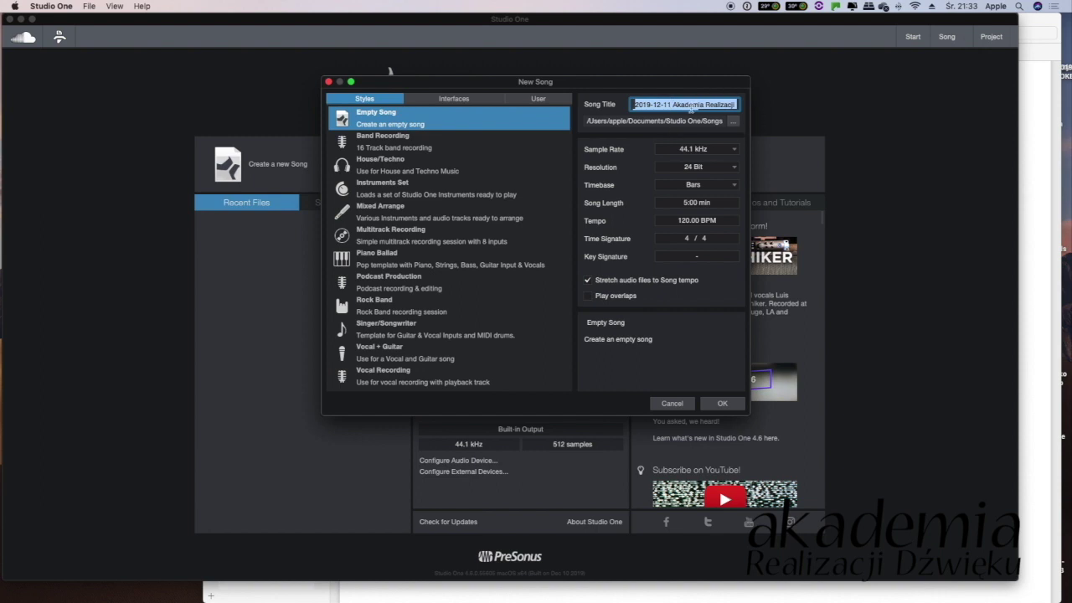
left_click(733, 122)
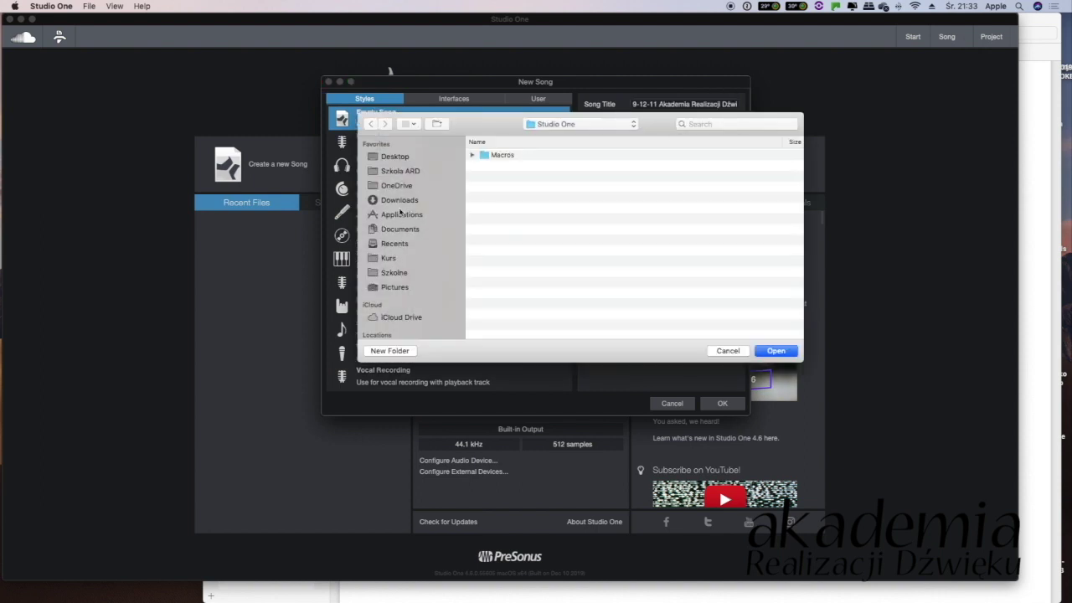
scroll(413, 201, "down", 3)
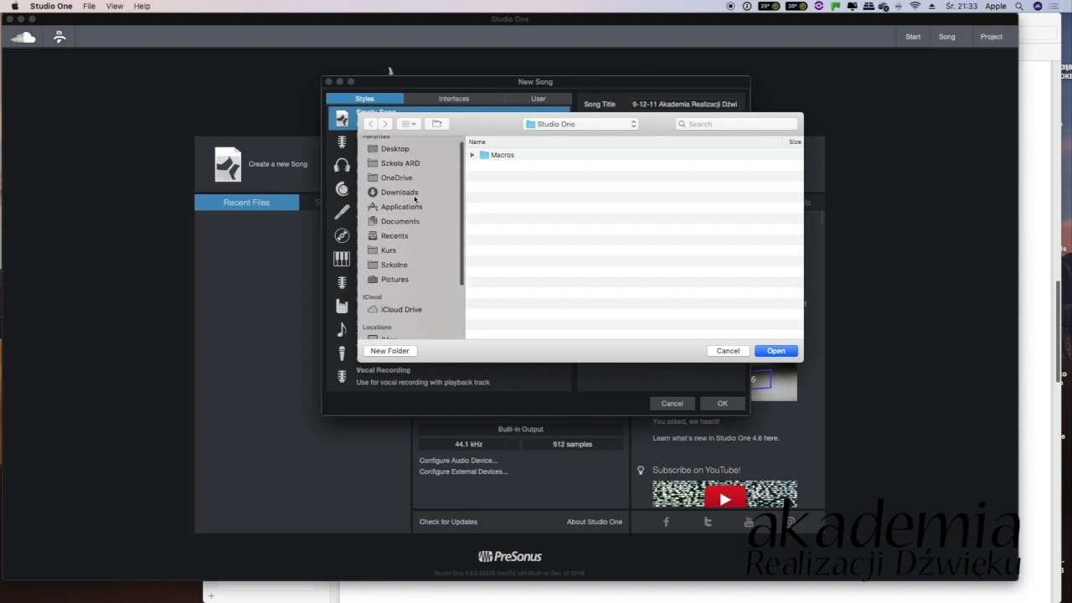
scroll(414, 199, "up", 3)
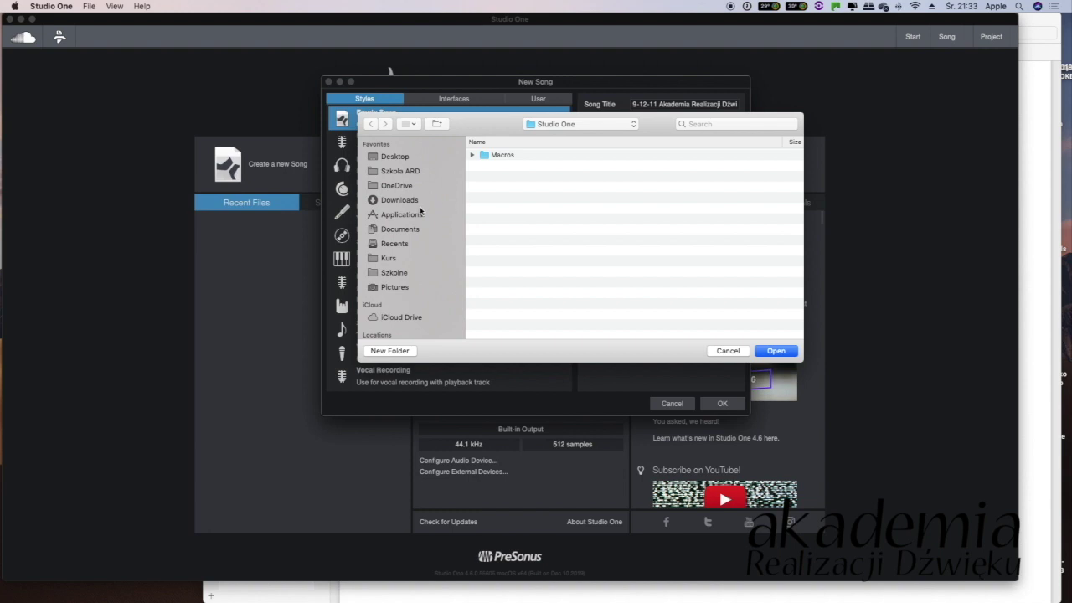
key("super+shift+d")
key("super+shift+n")
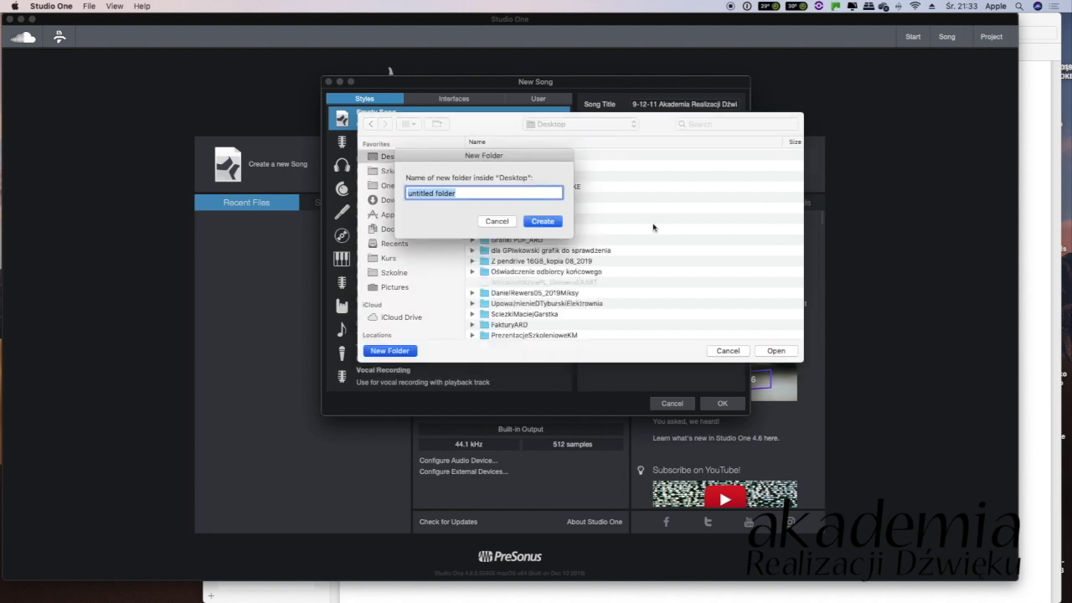
type("Numer PESEL")
key("Return")
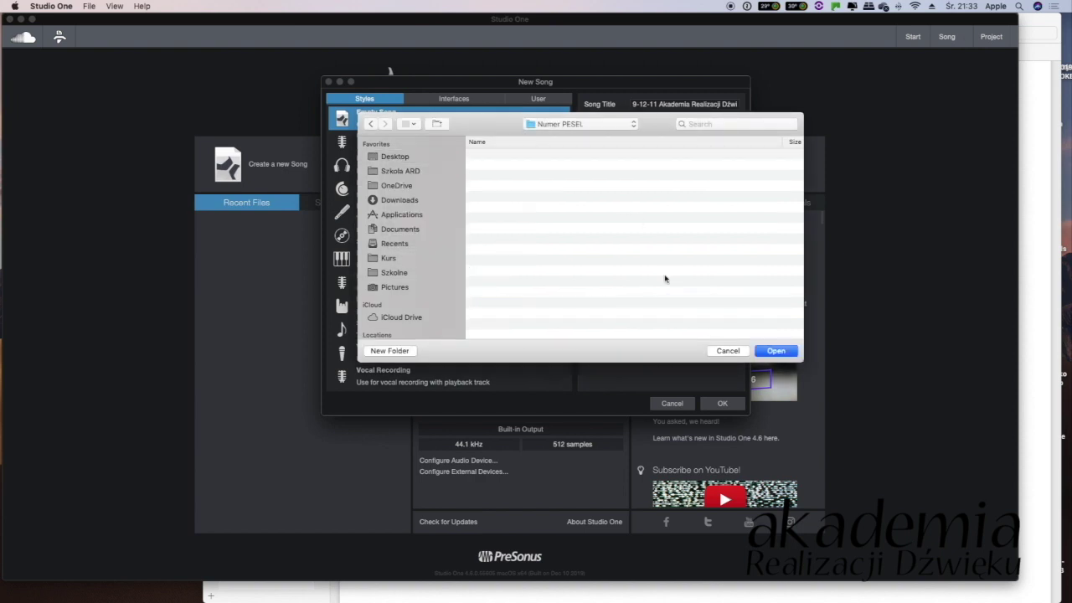
left_click(775, 351)
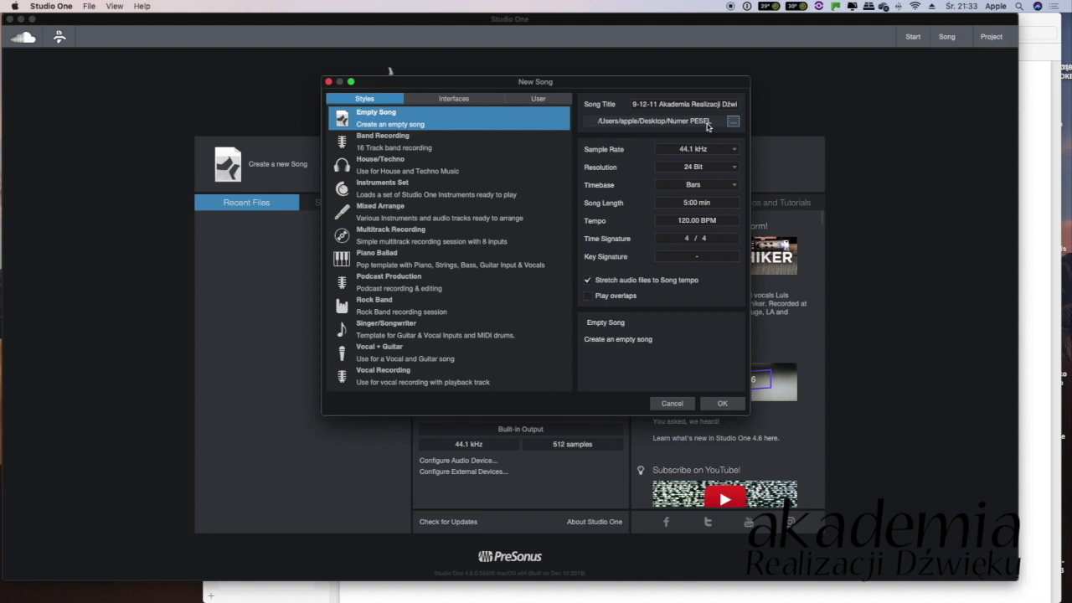
Set the song title to "numerPESEL"
left_click(728, 104)
type("n")
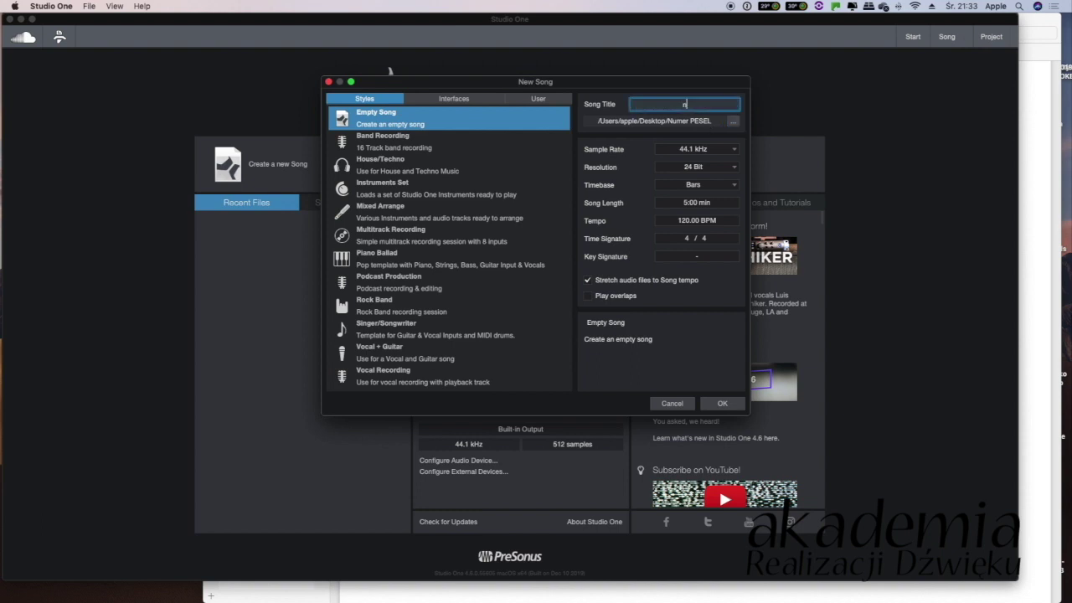
type("umerPESEL")
Compare the exam instructions in Preview on folder, sample rate, resolution, tempo and metre with the new song's settings in Studio One
key("super+Tab")
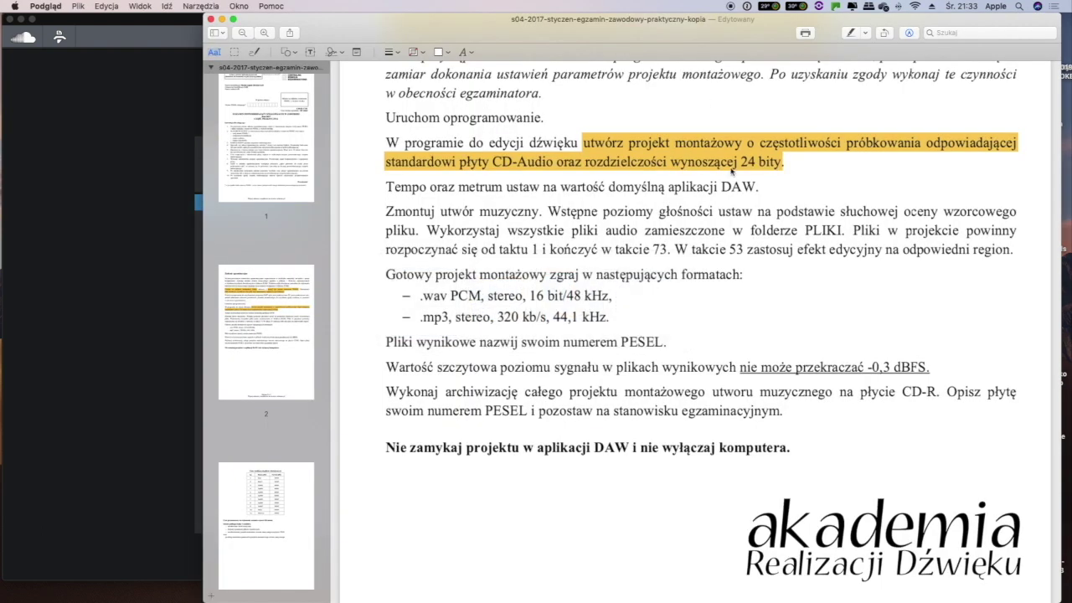
scroll(731, 170, "up", 5)
scroll(478, 206, "down", 5)
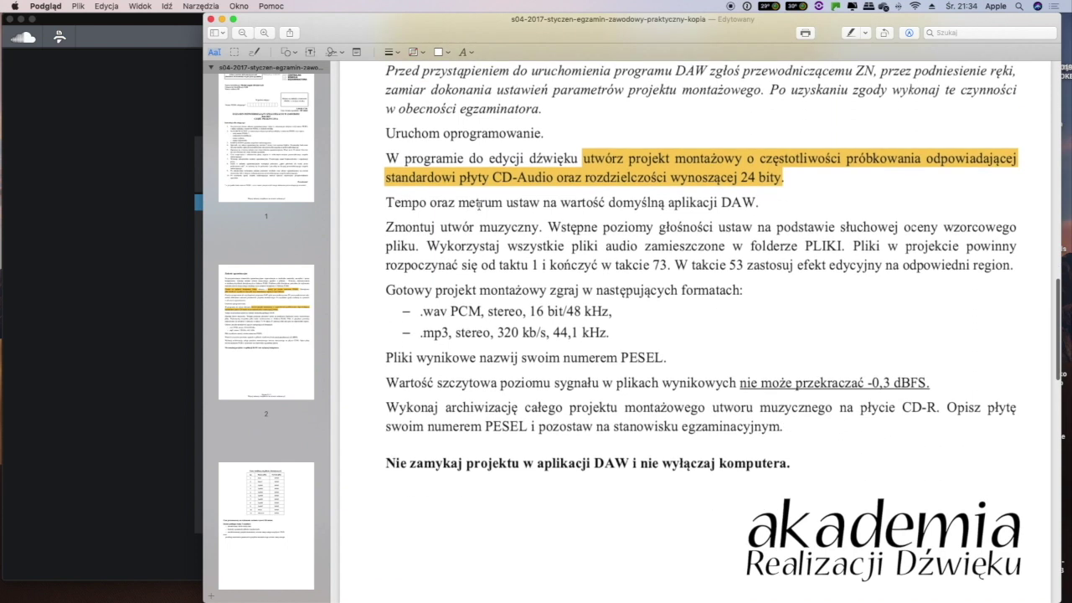
scroll(787, 164, "up", 1)
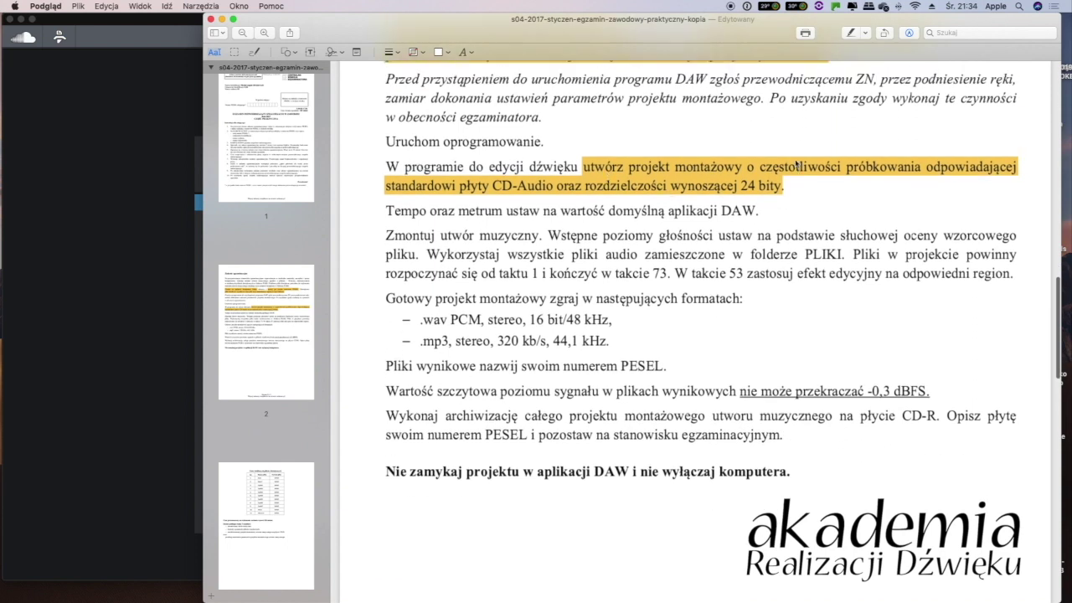
scroll(797, 164, "up", 4)
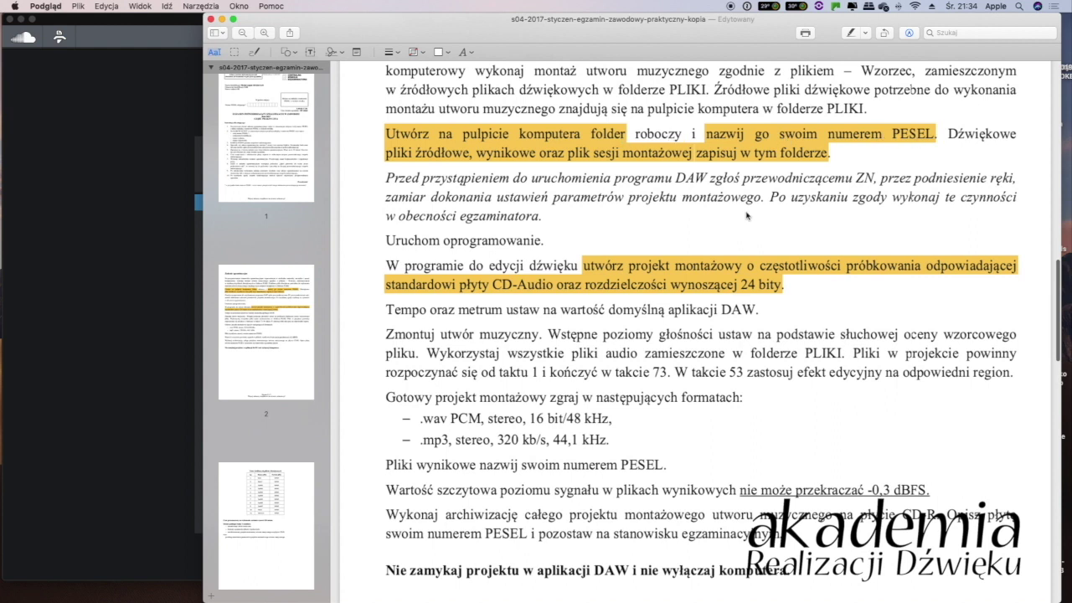
scroll(747, 217, "down", 4)
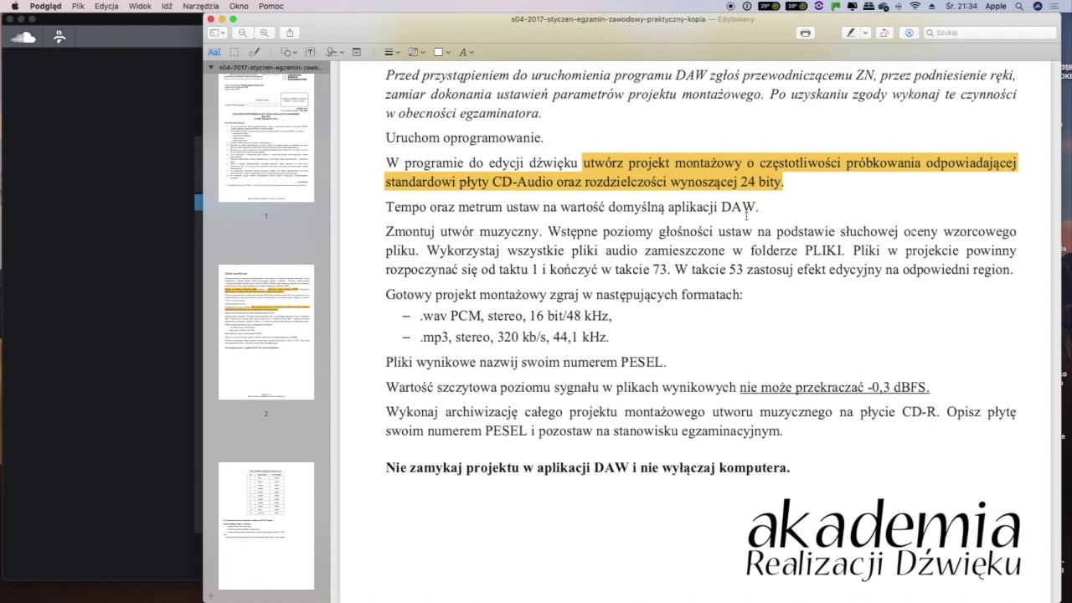
key("super+Tab")
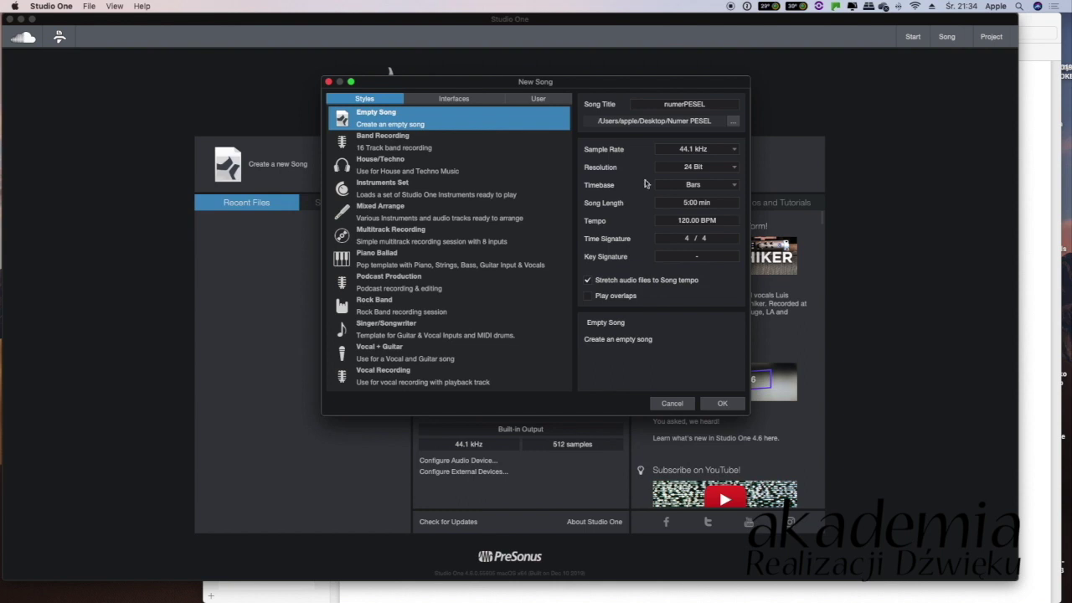
key("super+Tab")
scroll(580, 210, "up", 4)
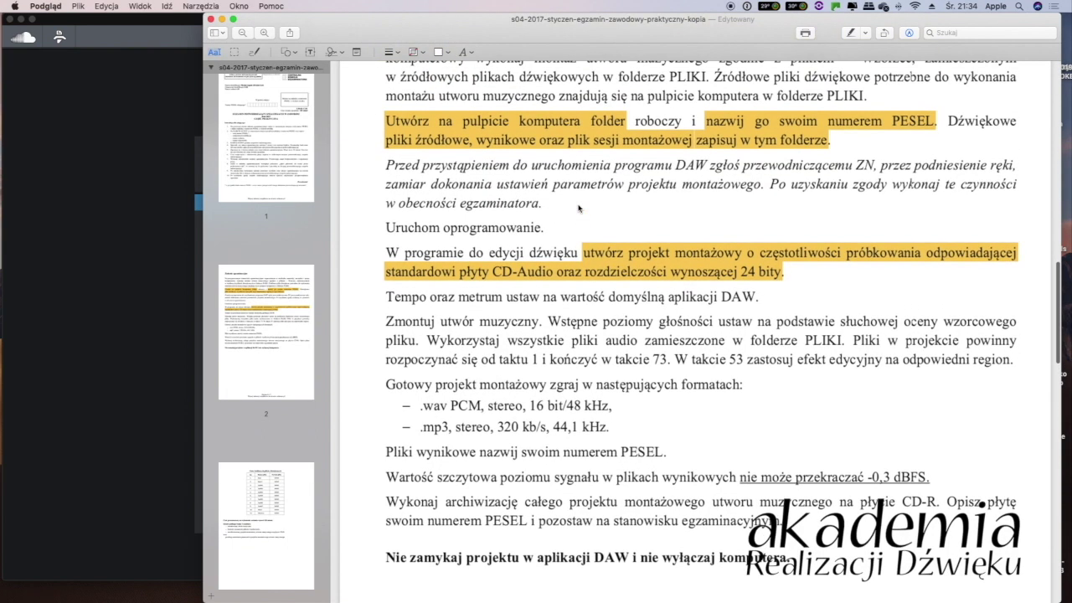
scroll(860, 256, "down", 2)
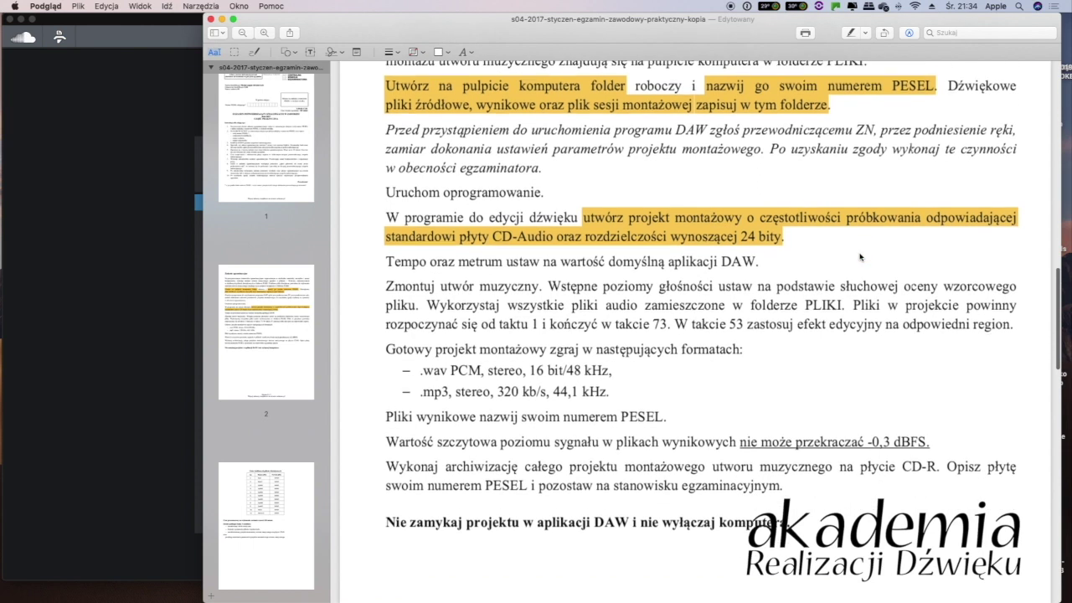
key("super+Tab")
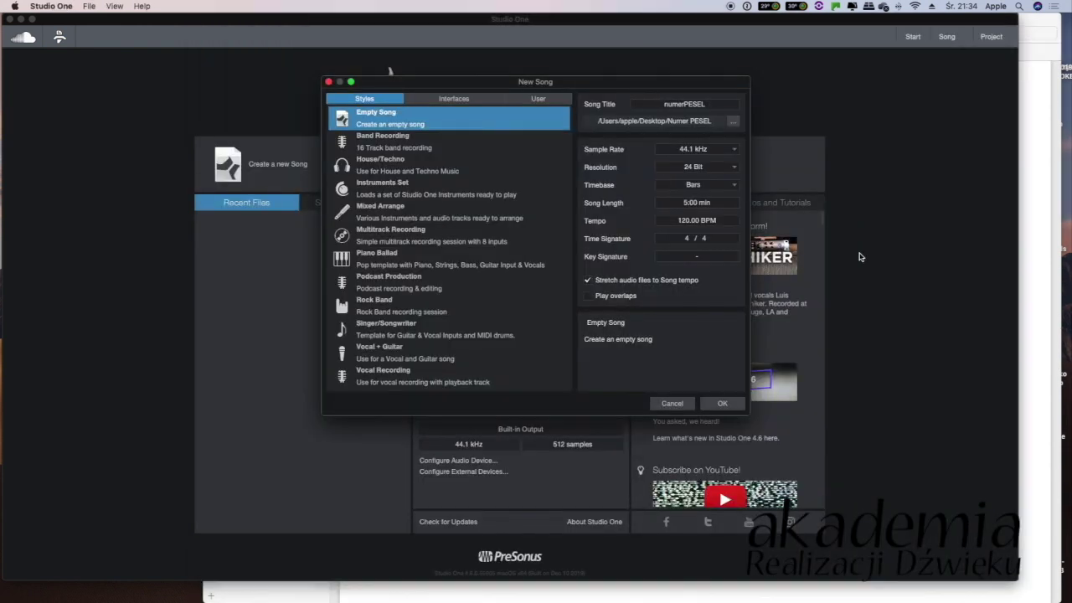
Choose a 44.1 kHz sample rate for the new song and create it
left_click(734, 153)
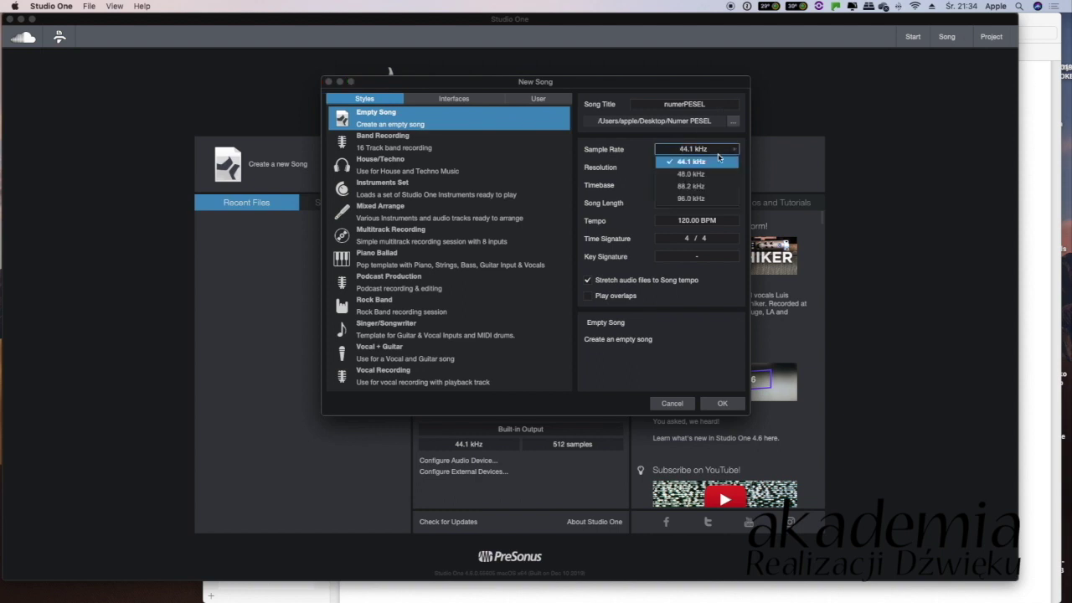
left_click(651, 162)
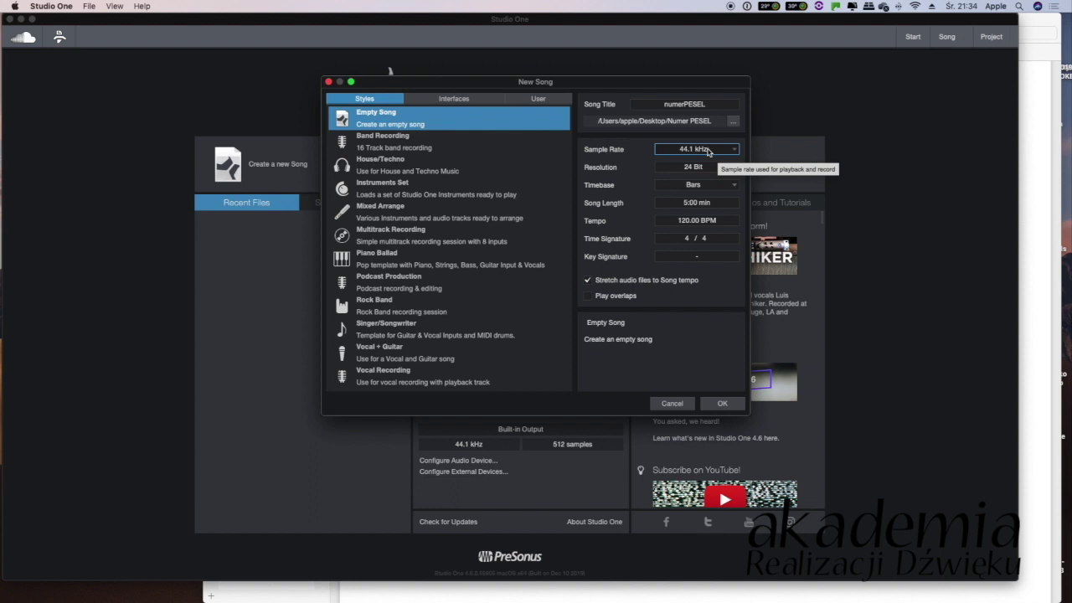
left_click(722, 404)
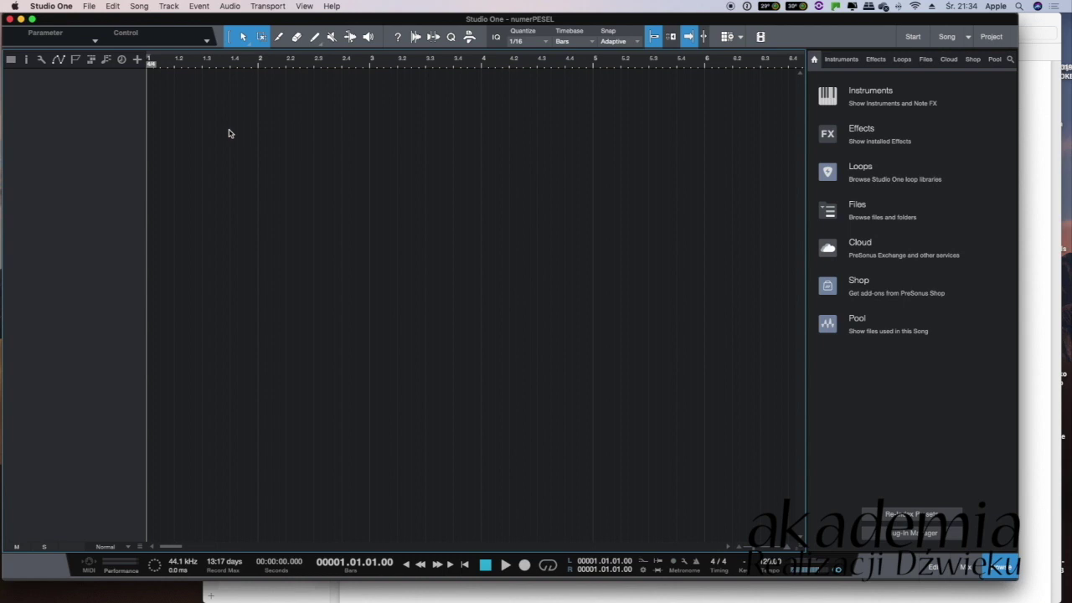
Check the sample rate and resolution in the Song Setup, then close it without changes
left_click(139, 6)
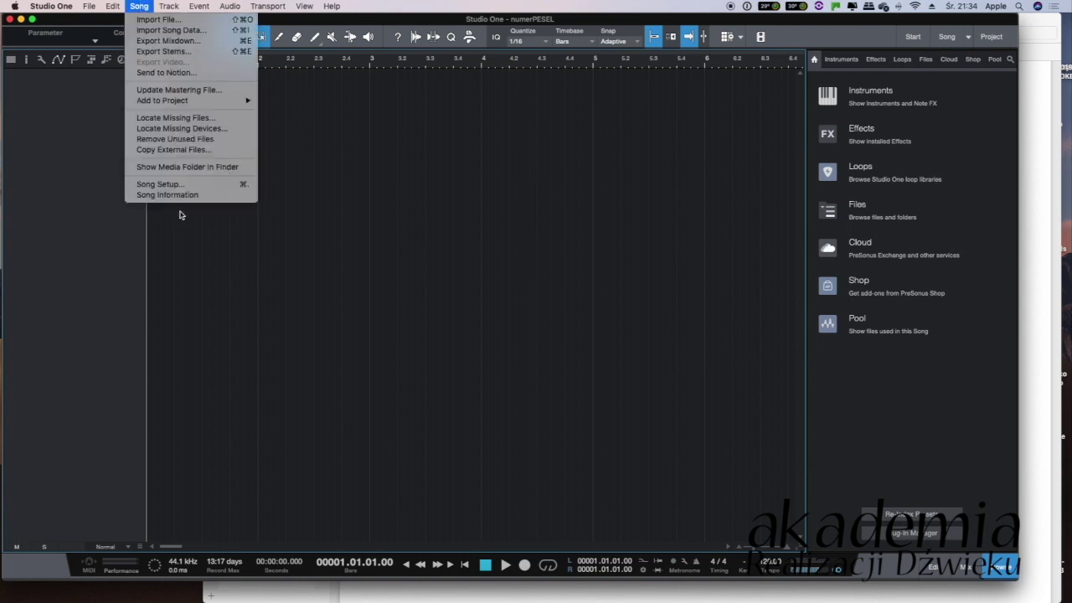
left_click(182, 185)
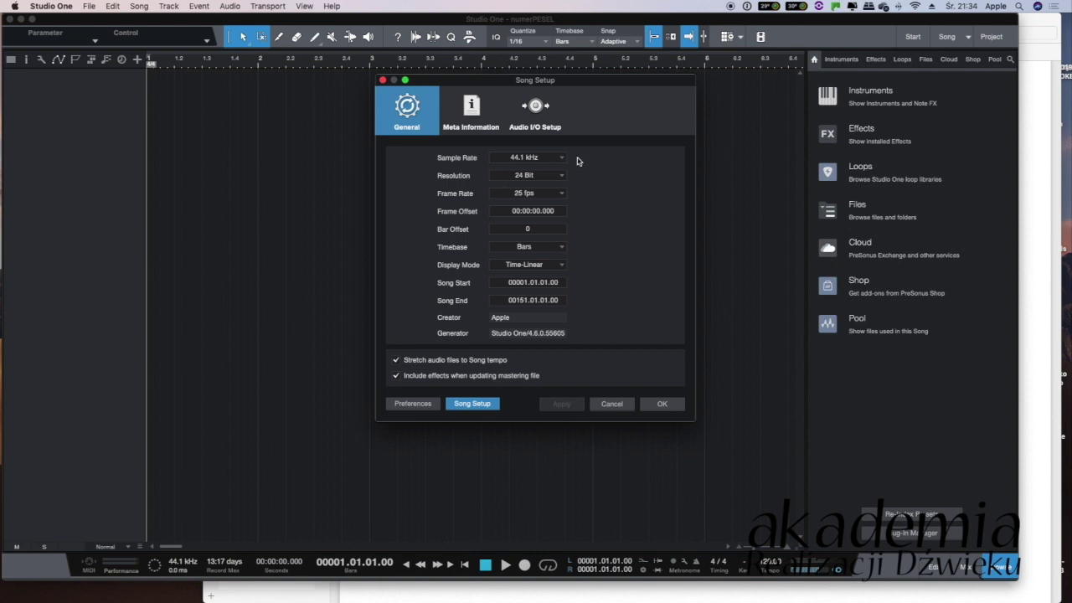
left_click(619, 407)
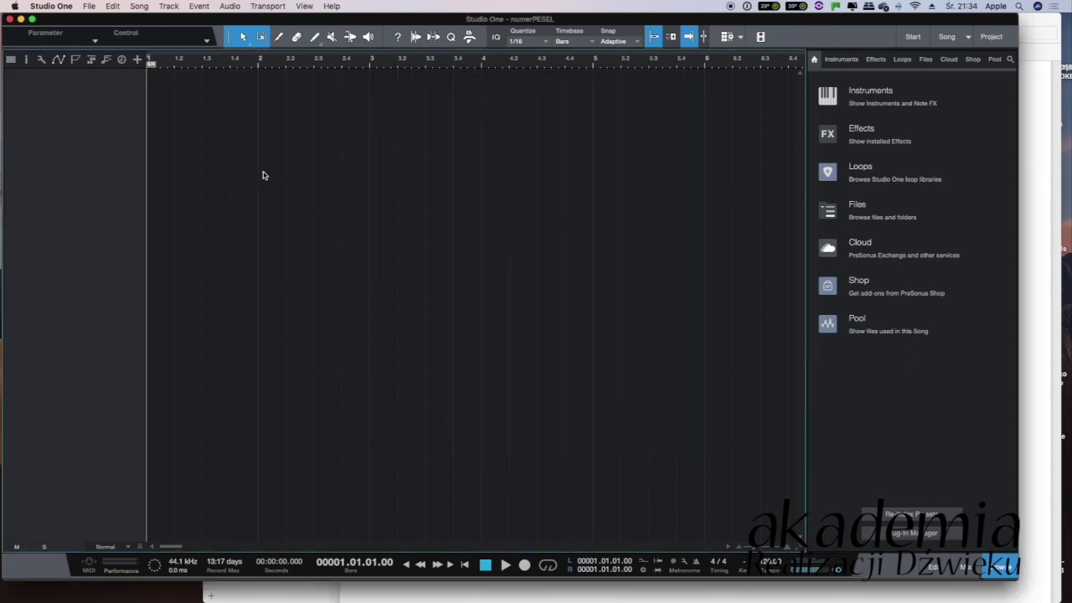
Switch to Preview and highlight the sentence "Tempo oraz metrum ustaw na wartość domyślną aplikacji DAW."
key("super+Tab")
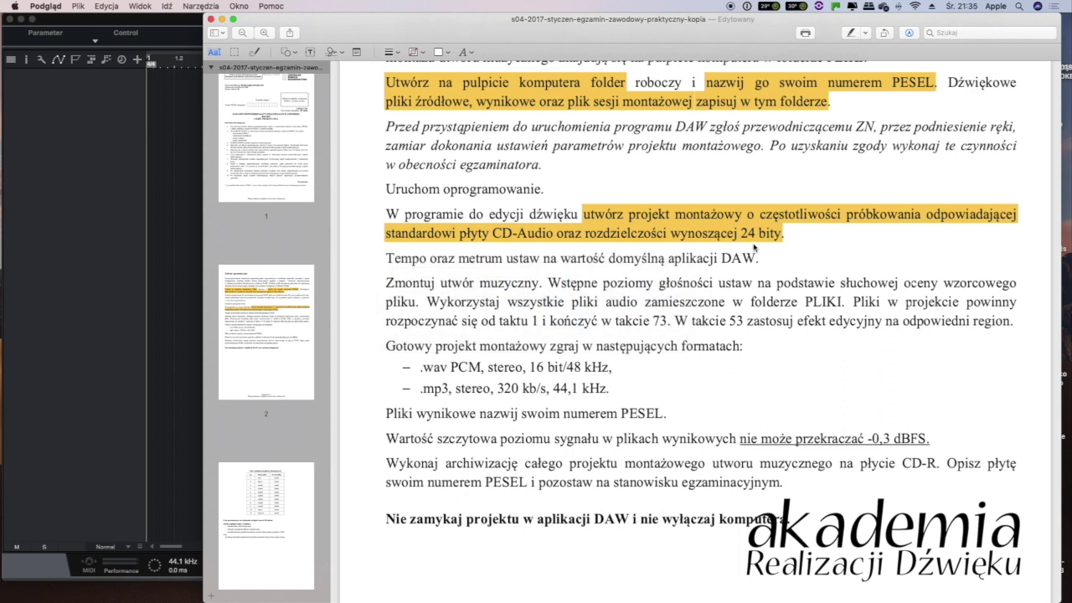
left_click_drag(385, 262, 761, 263)
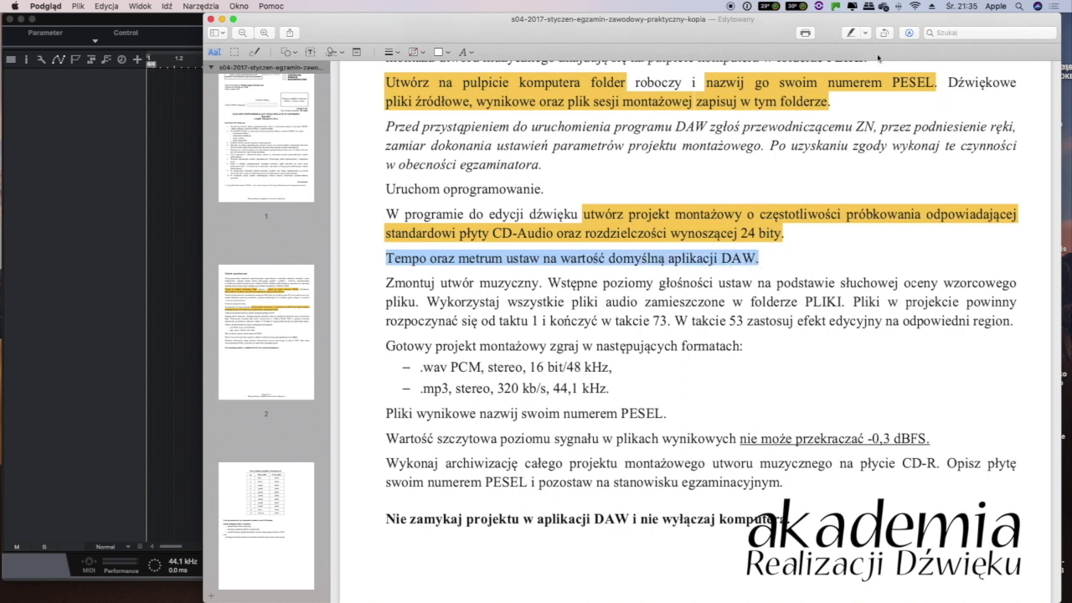
left_click(850, 33)
left_click(786, 260)
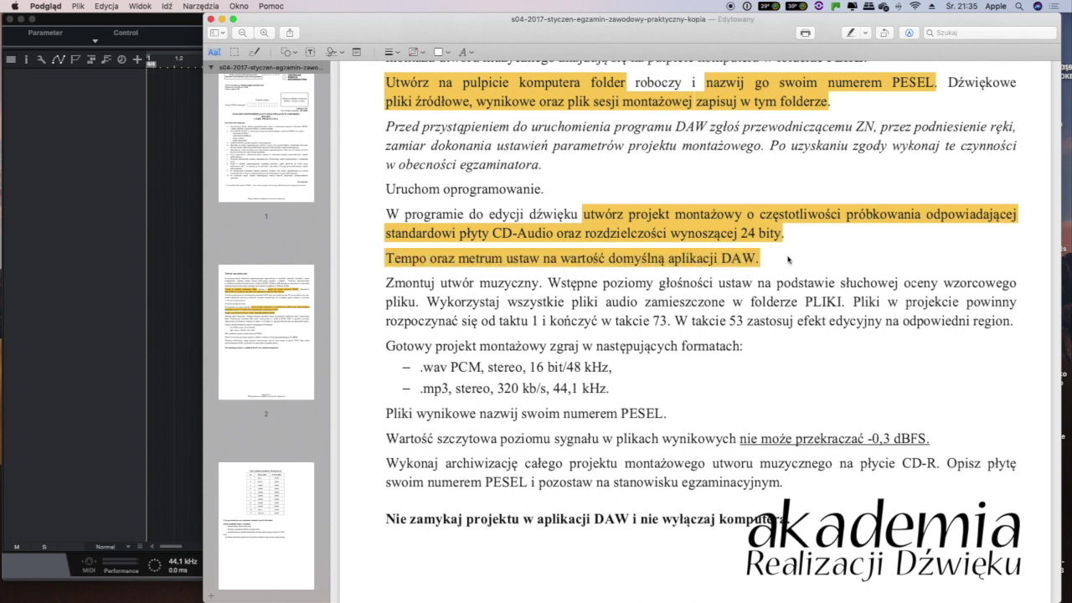
Switch to Studio One and check the default tempo and time signature in the new-song settings, then cancel
key("super+Tab")
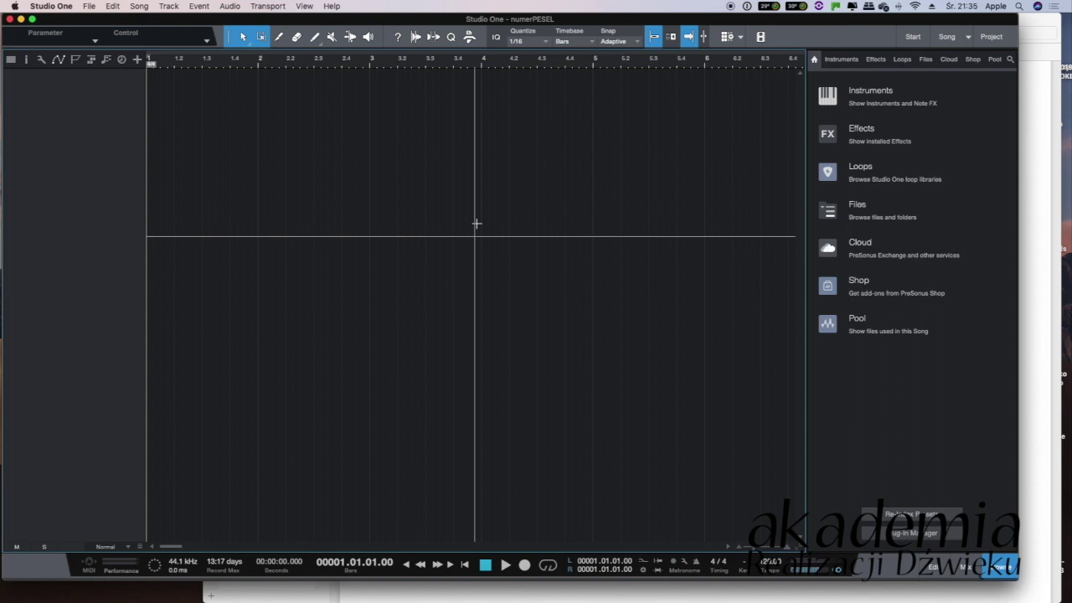
key("super+n")
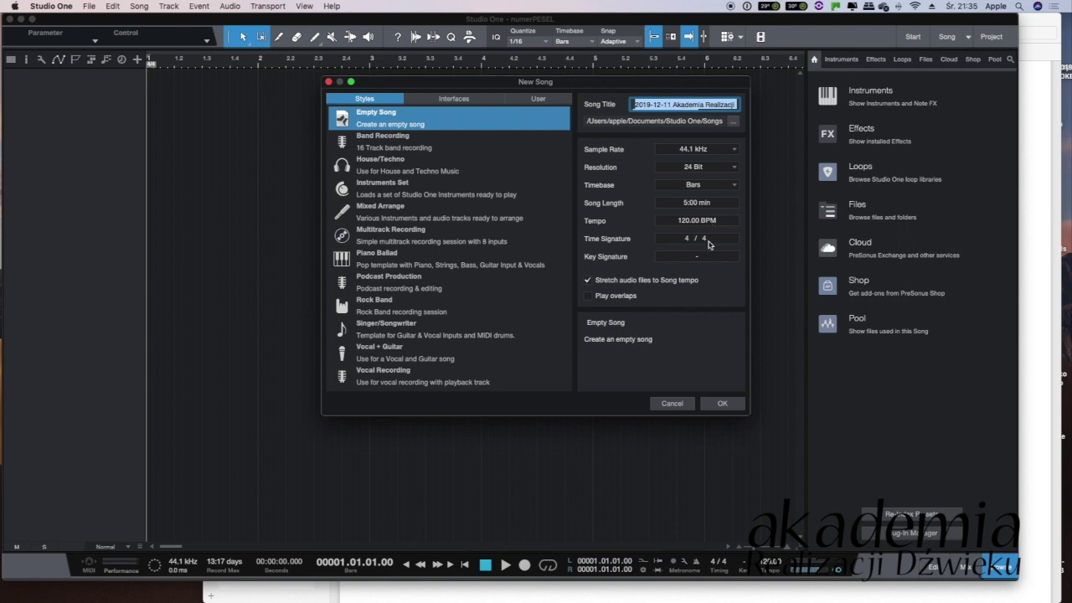
left_click(671, 403)
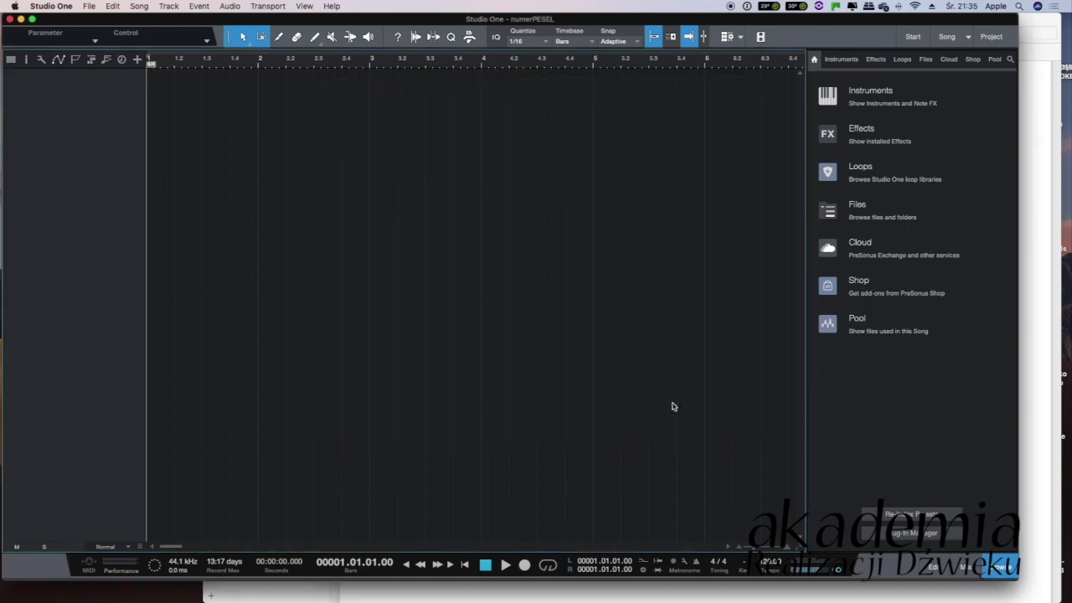
Switch to Preview and highlight the word "przebieg" in the last line of the grading criteria on page 3
key("super+Tab")
scroll(936, 252, "down", 5)
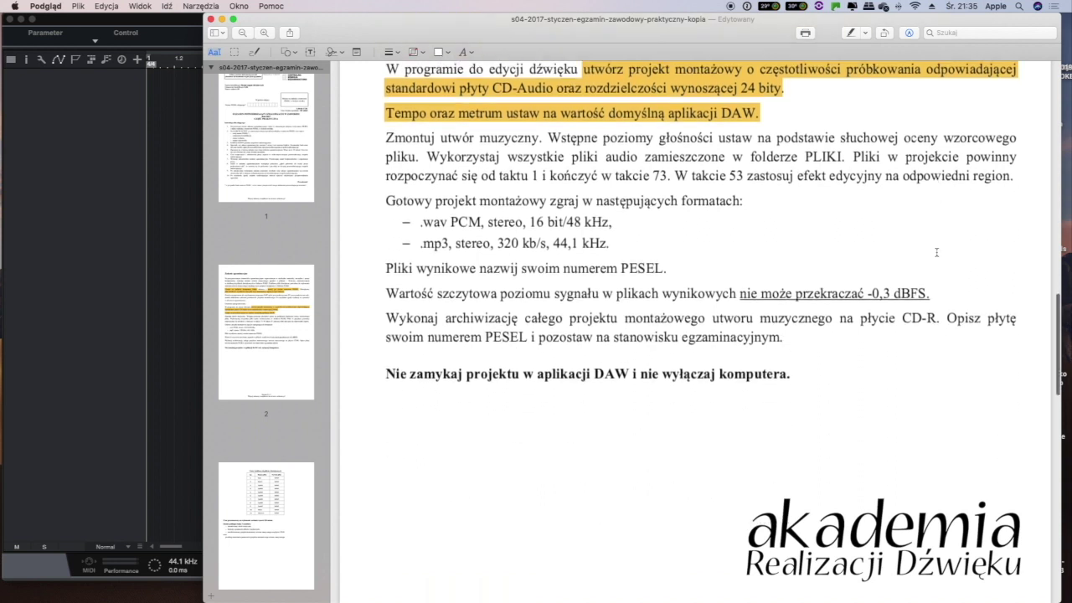
scroll(936, 252, "up", 5)
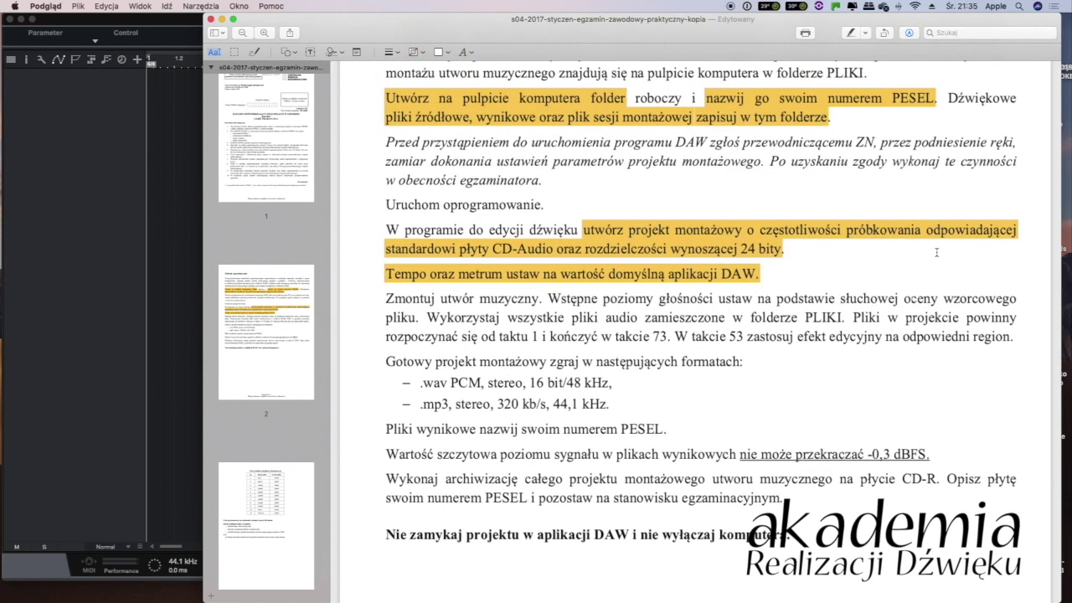
scroll(936, 252, "up", 1)
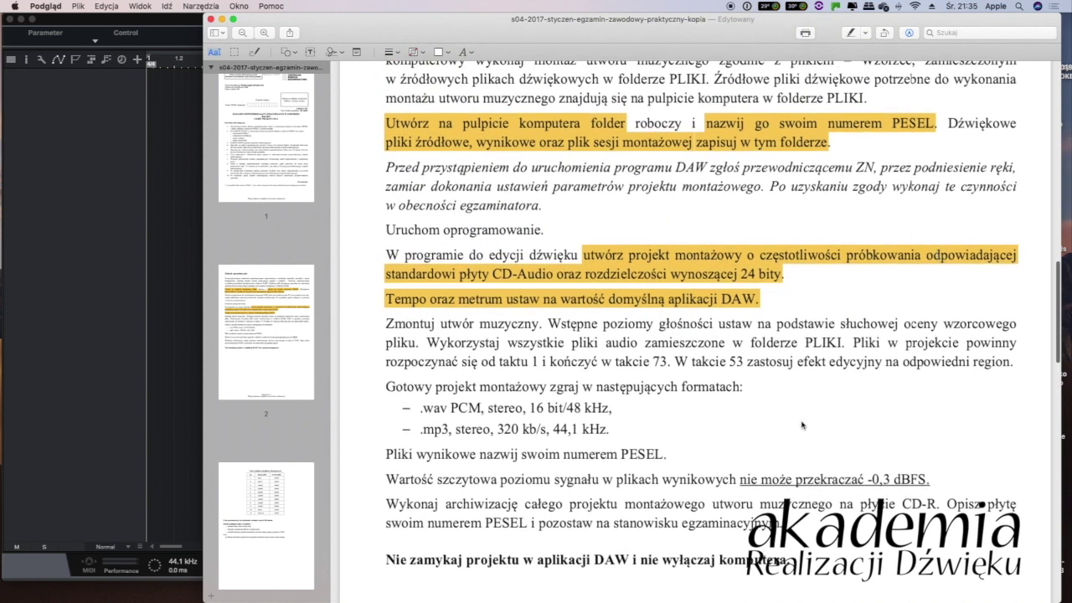
scroll(885, 308, "up", 3)
scroll(885, 307, "down", 10)
scroll(885, 307, "down", 12)
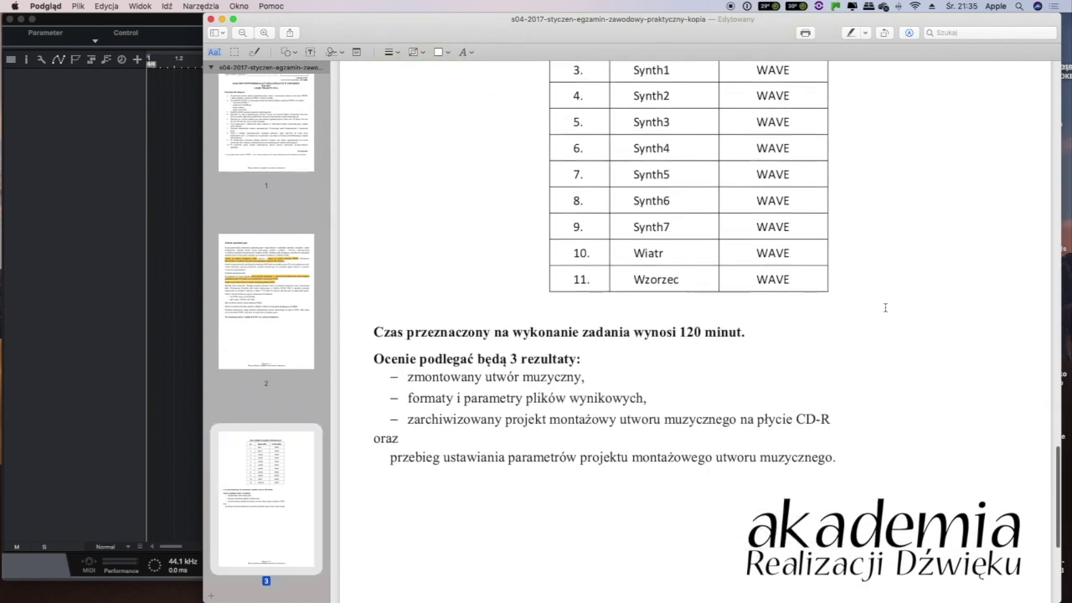
scroll(885, 307, "up", 5)
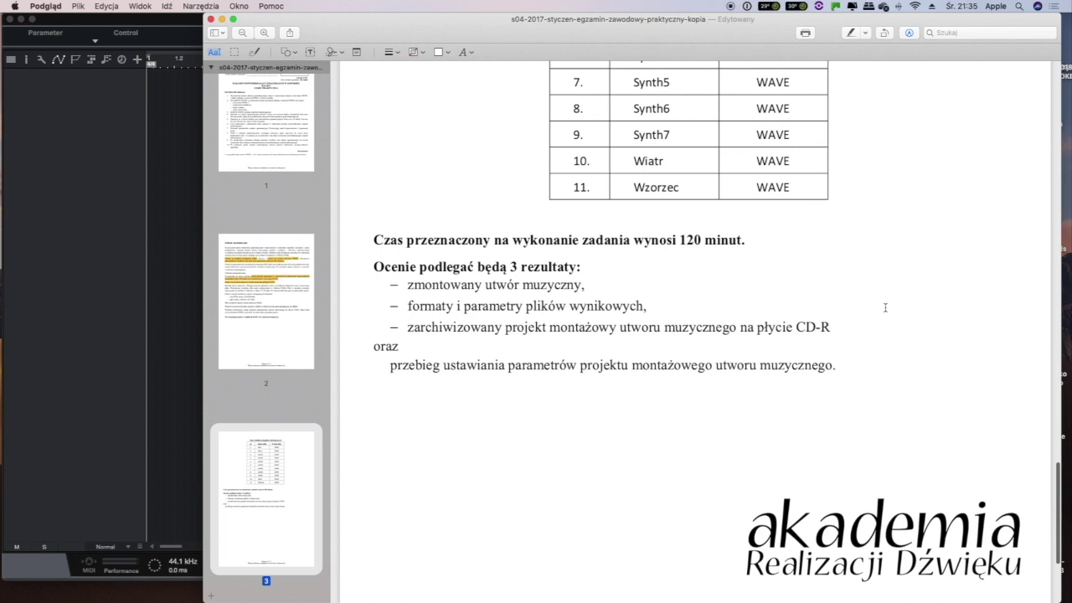
left_click_drag(375, 266, 862, 366)
left_click(865, 368)
left_click_drag(388, 366, 439, 367)
left_click(851, 33)
Review the italic paragraph on page 2 about notifying the examination board before launching the DAW and setting project parameters
scroll(563, 256, "up", 3)
scroll(563, 256, "up", 15)
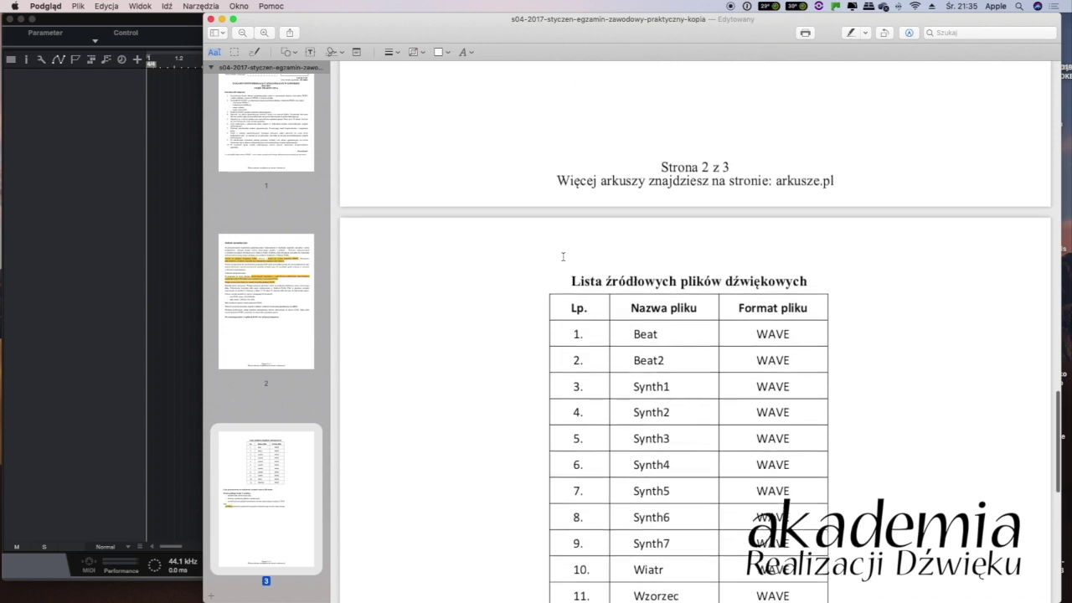
scroll(563, 256, "down", 8)
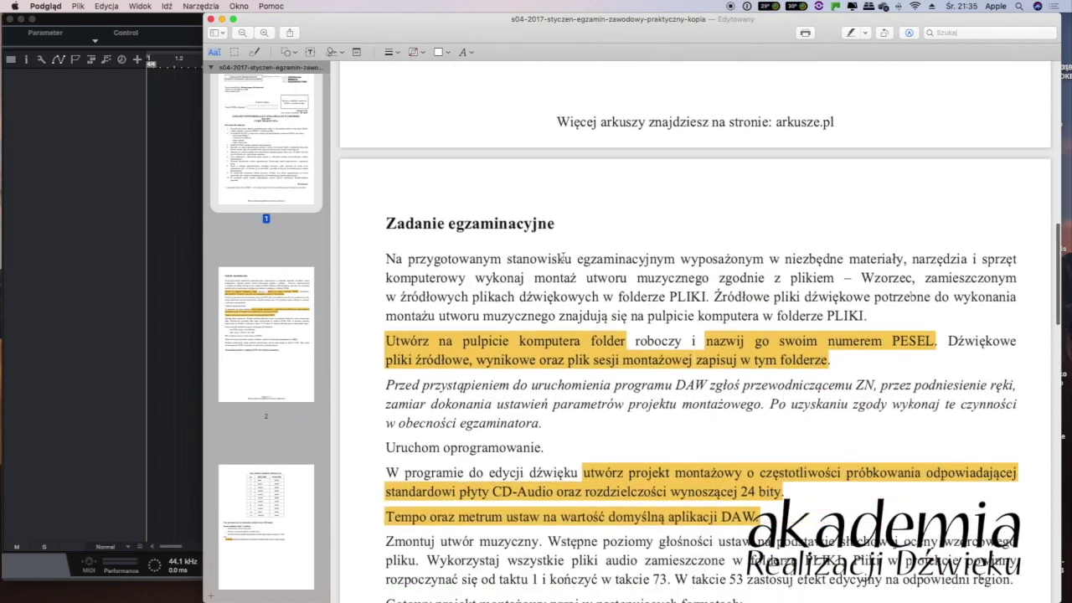
left_click_drag(387, 182, 596, 223)
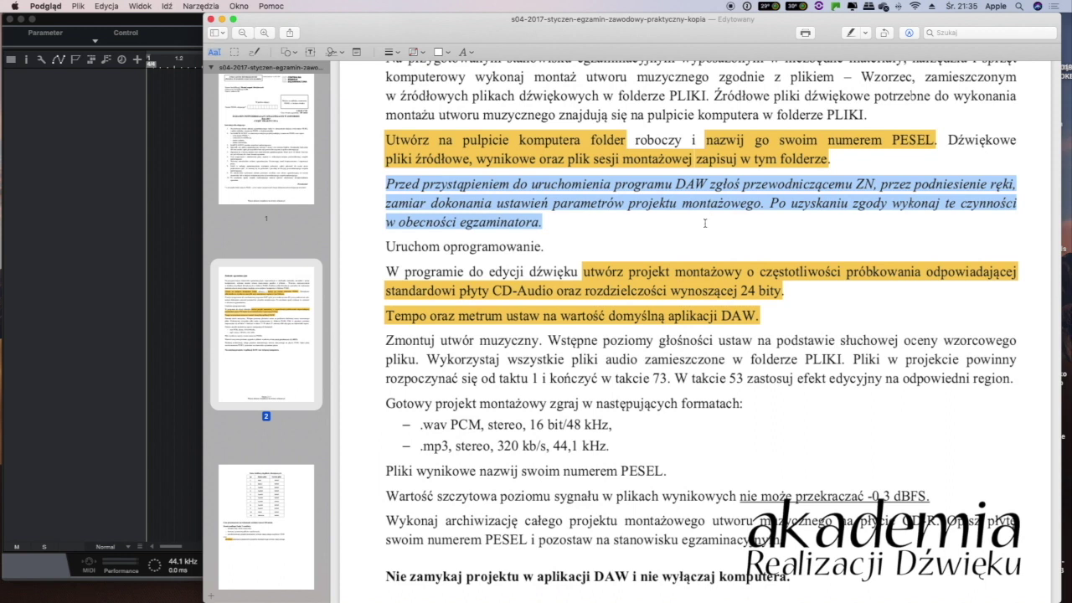
left_click(556, 216)
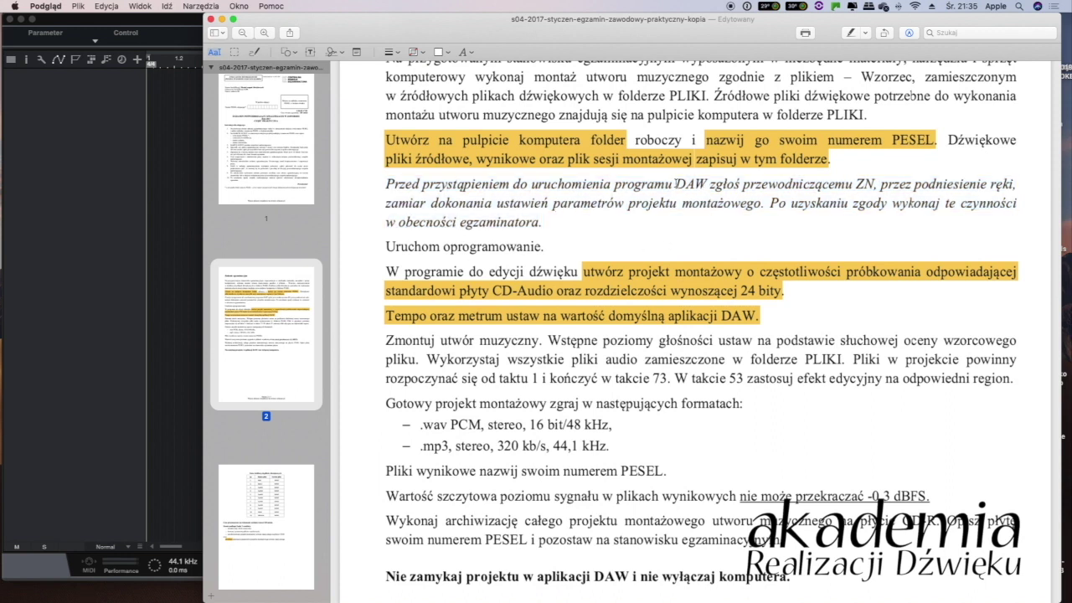
scroll(601, 253, "down", 2)
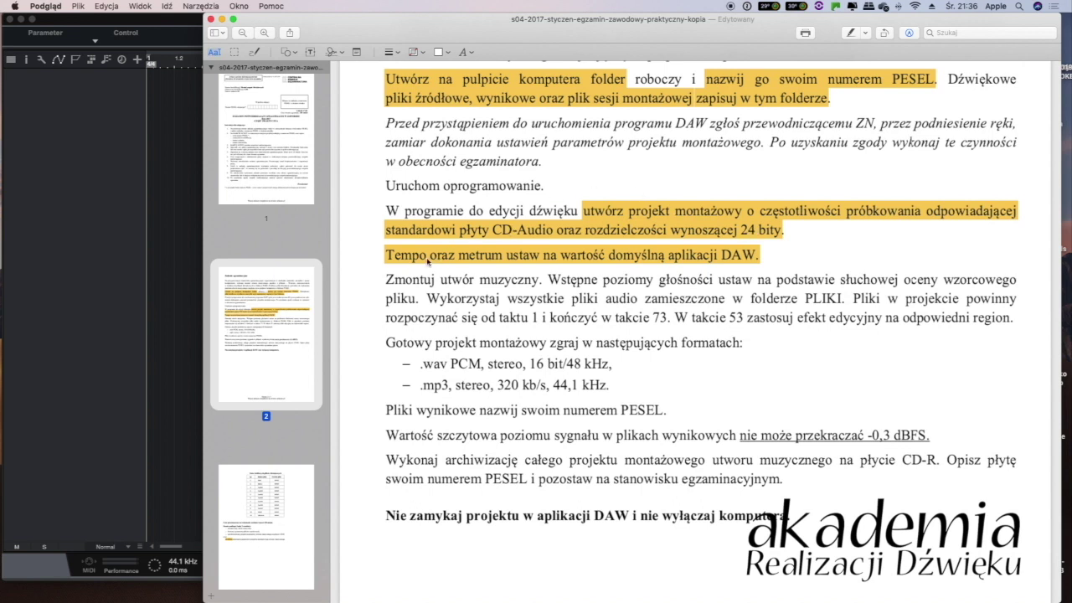
Switch to Studio One, try a 150 BPM tempo in the new-song settings and return it to 120 BPM
key("super+Tab")
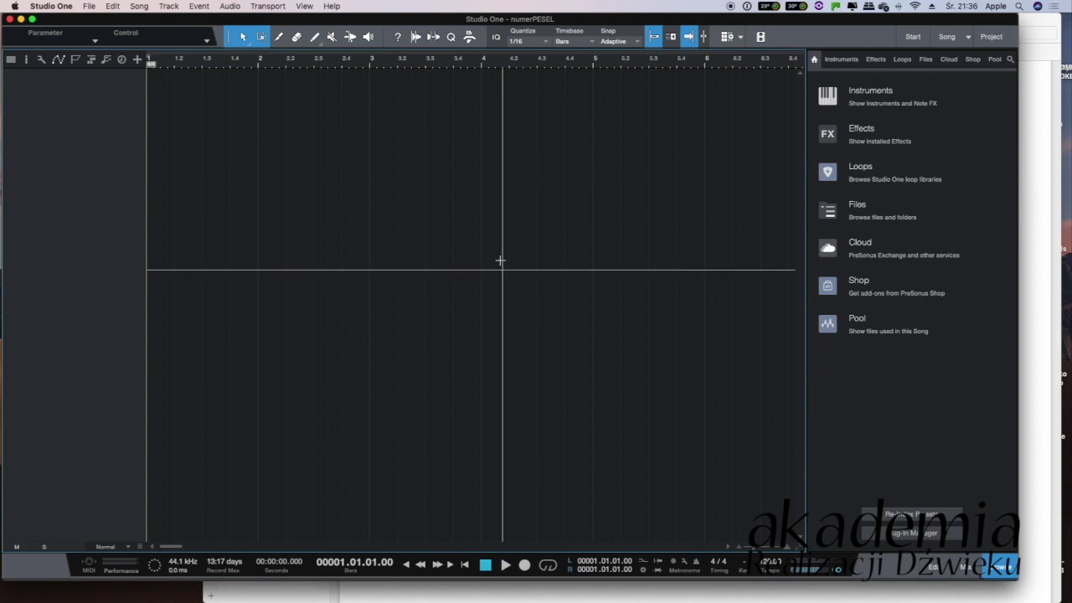
key("super+n")
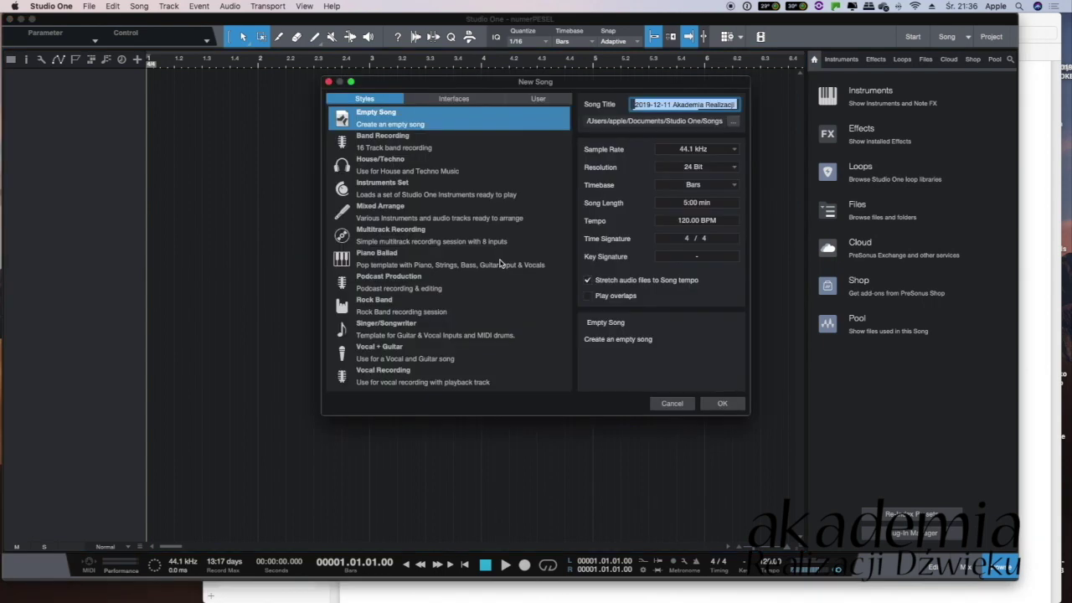
left_click(685, 223)
type("150")
key("Return")
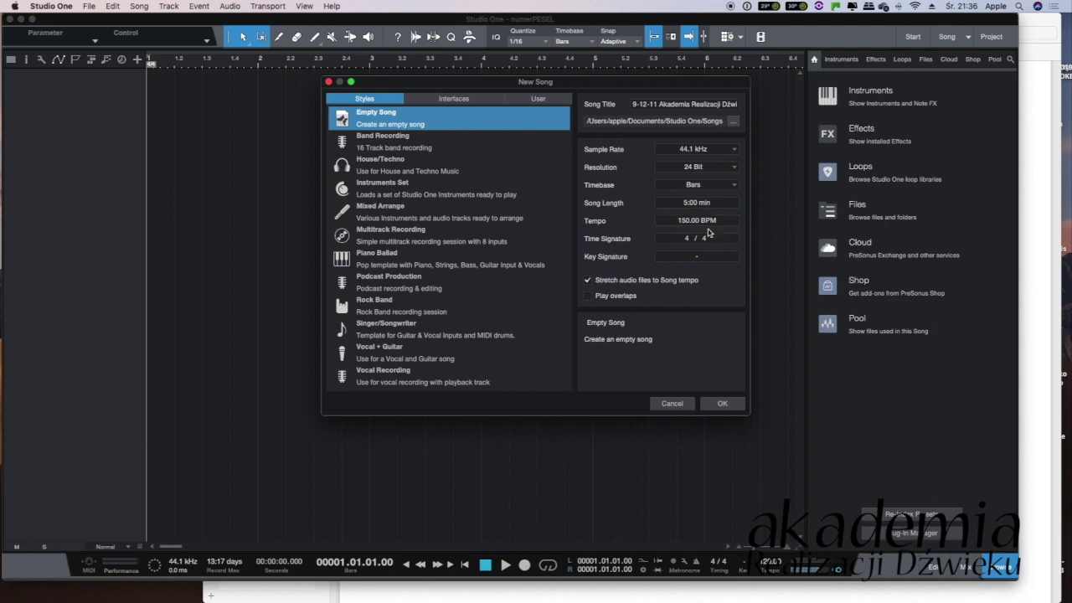
left_click(683, 223)
type("120")
key("Return")
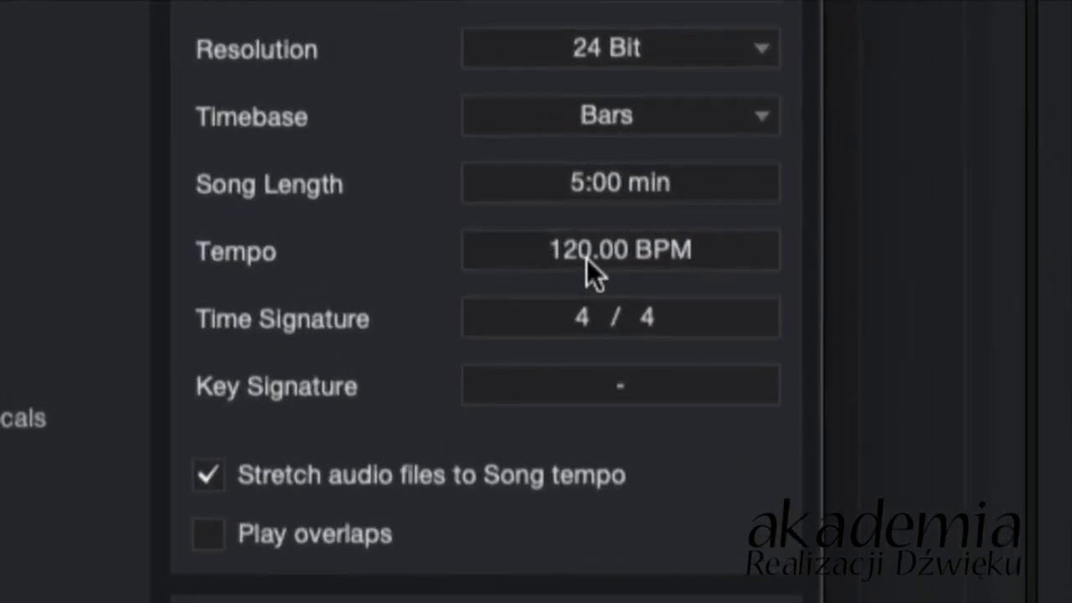
Try stepping the new song's tempo down to 113 BPM and lower, restore 120 BPM and cancel the new song
scroll(584, 257, "down", 7)
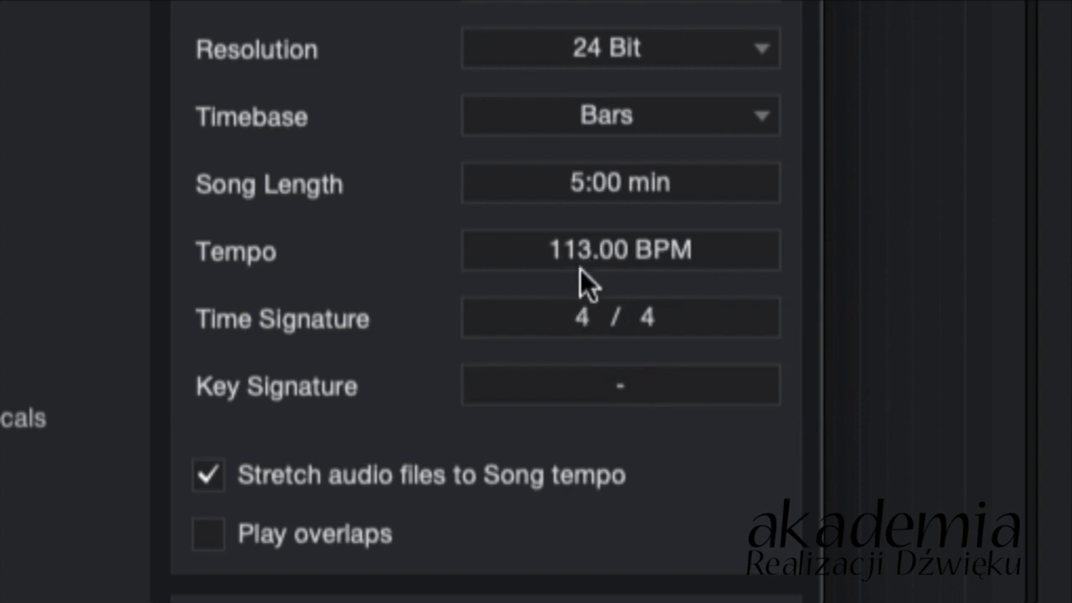
scroll(581, 265, "down", 5)
left_click_drag(580, 273, 605, 244)
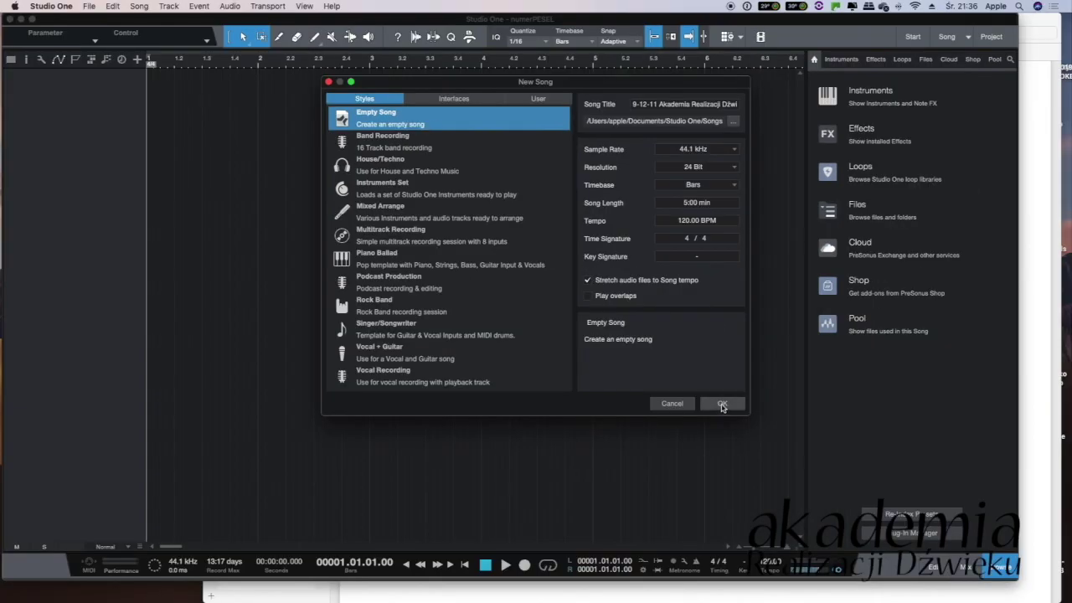
left_click(675, 410)
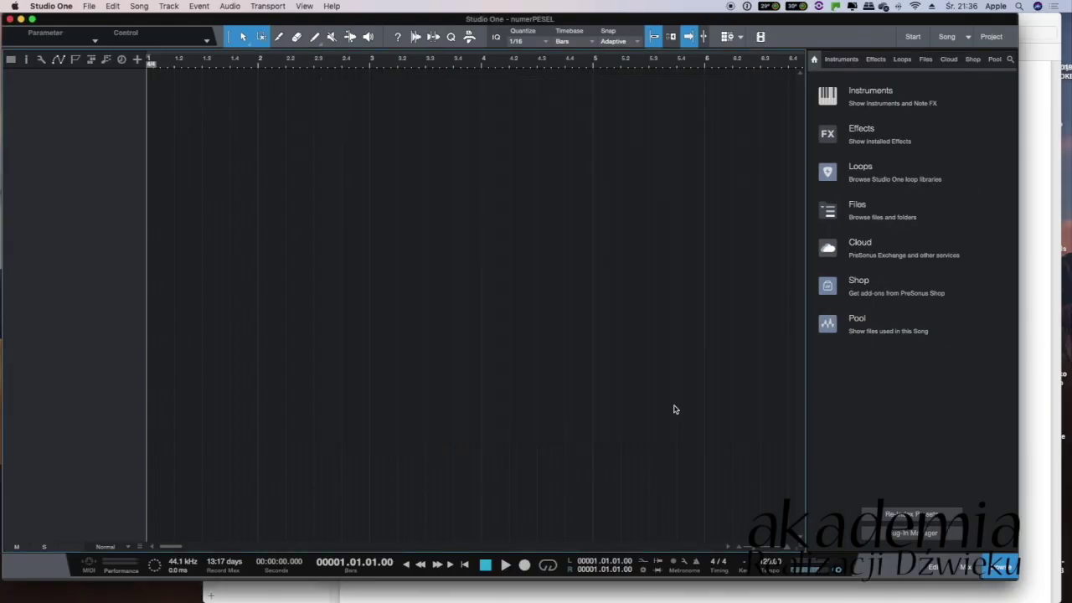
Switch to Preview and compare the graded results on page 3 with the output format and file naming requirements on page 2
key("super+Tab")
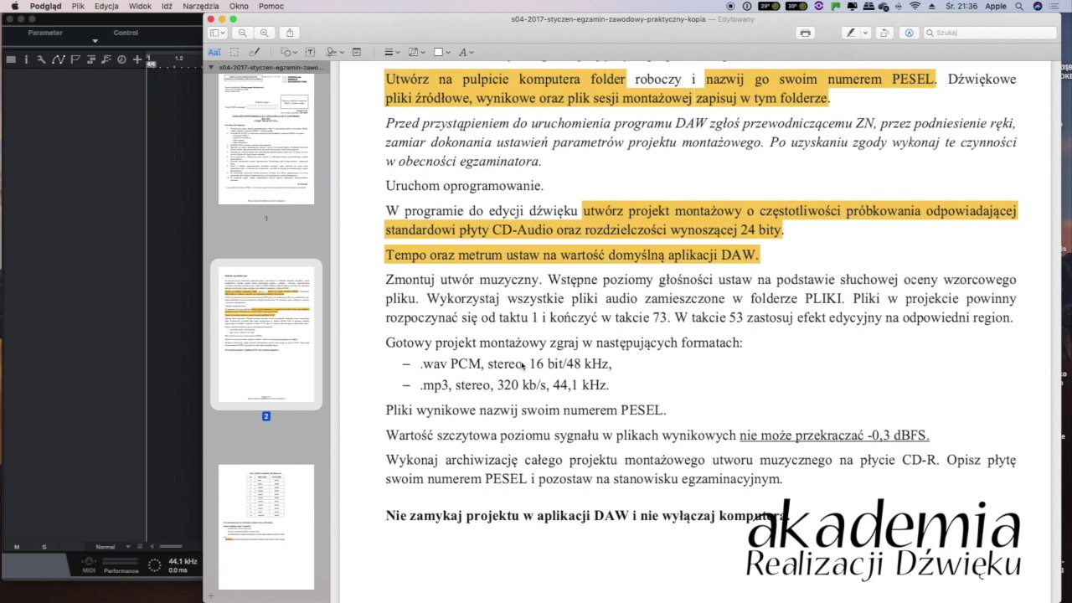
scroll(610, 354, "up", 10)
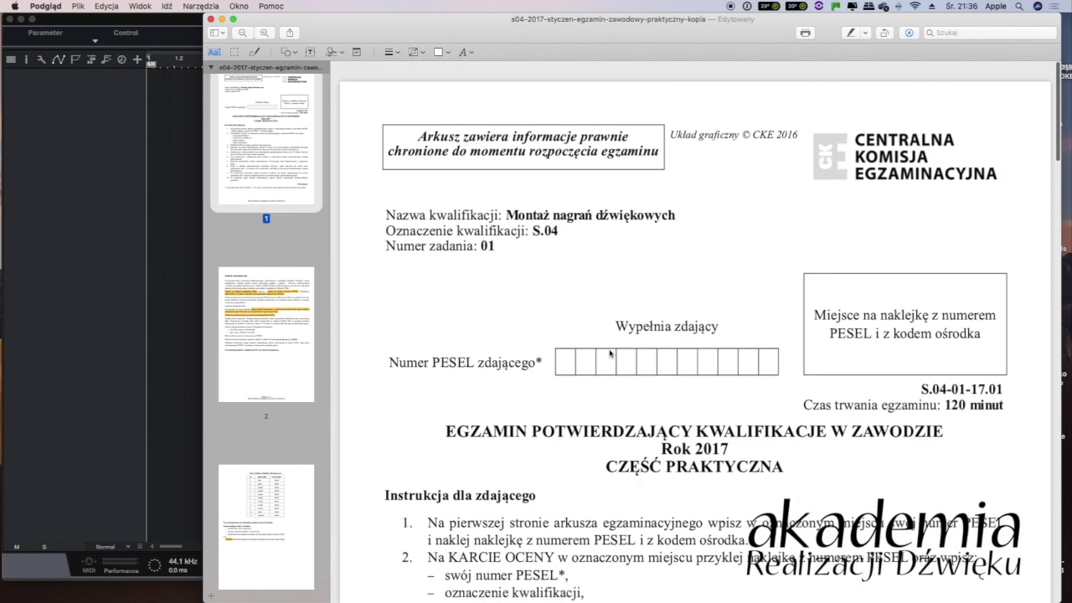
scroll(611, 353, "down", 5)
scroll(609, 353, "down", 20)
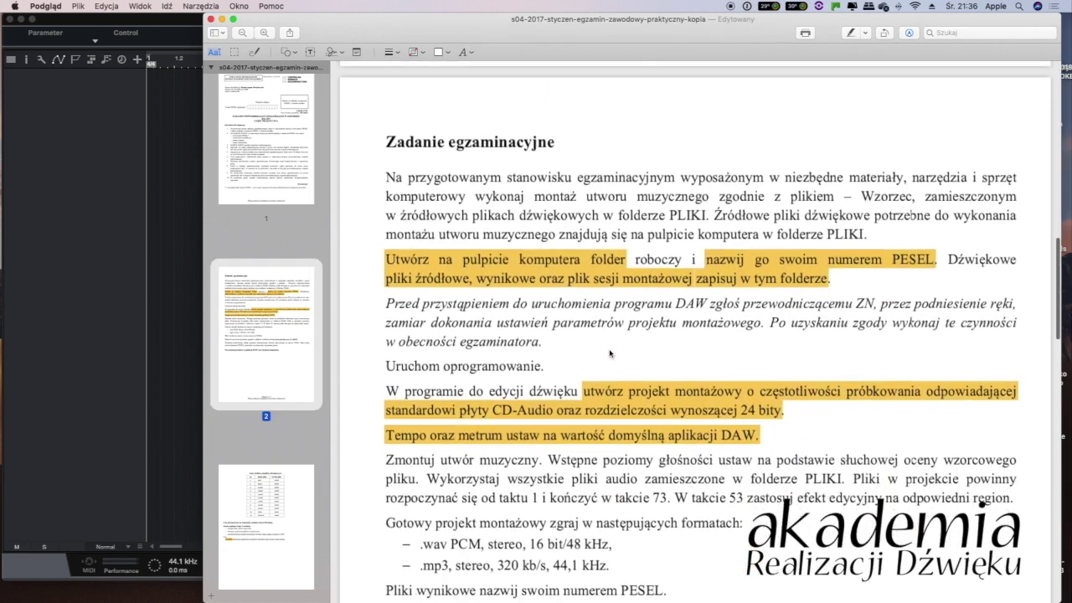
scroll(610, 354, "down", 10)
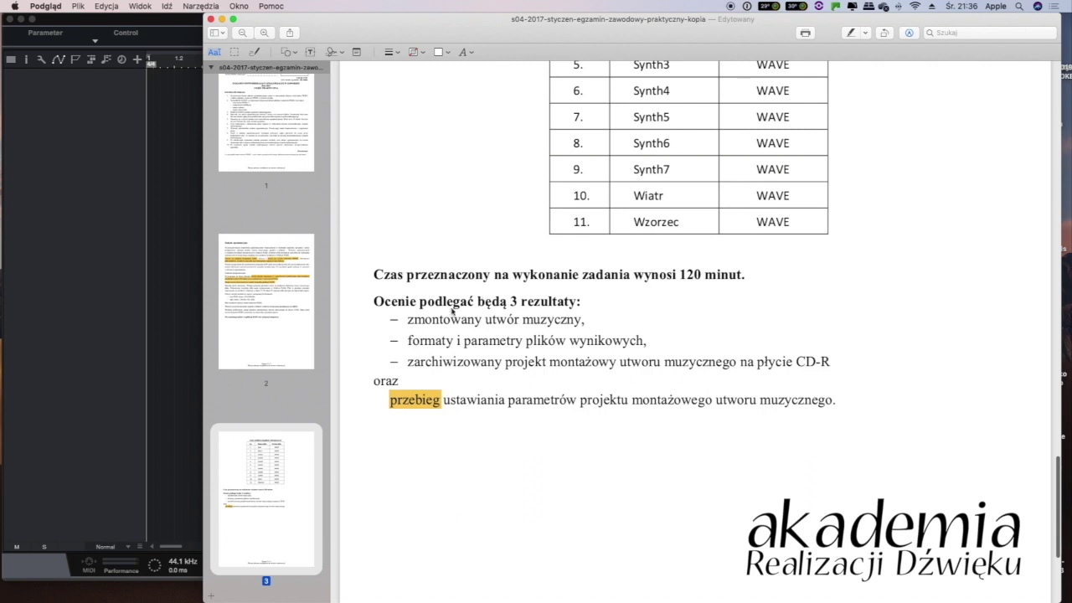
left_click_drag(407, 320, 583, 320)
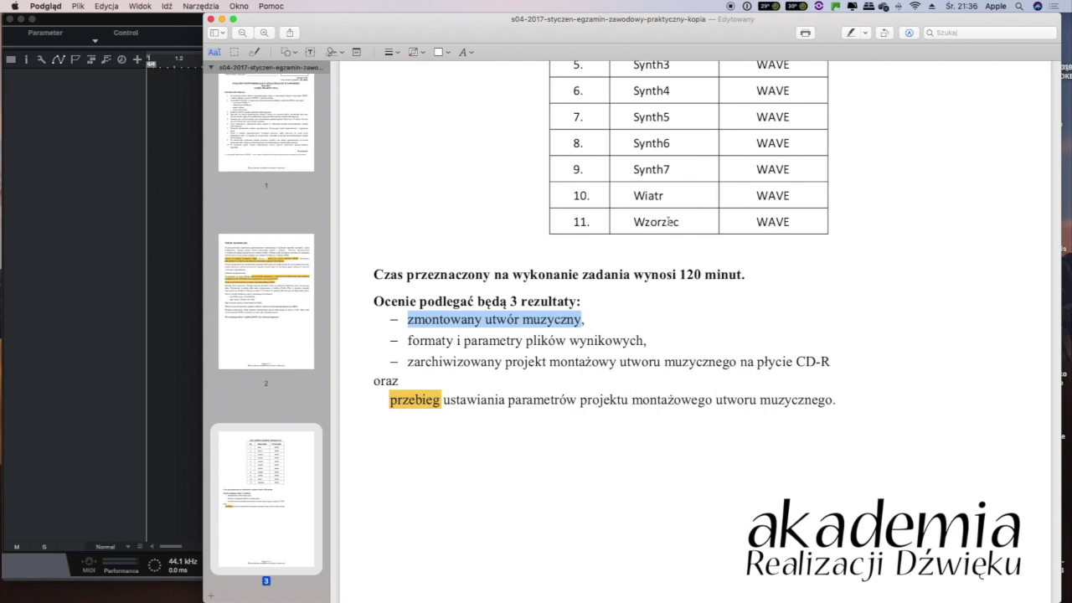
left_click_drag(407, 340, 641, 341)
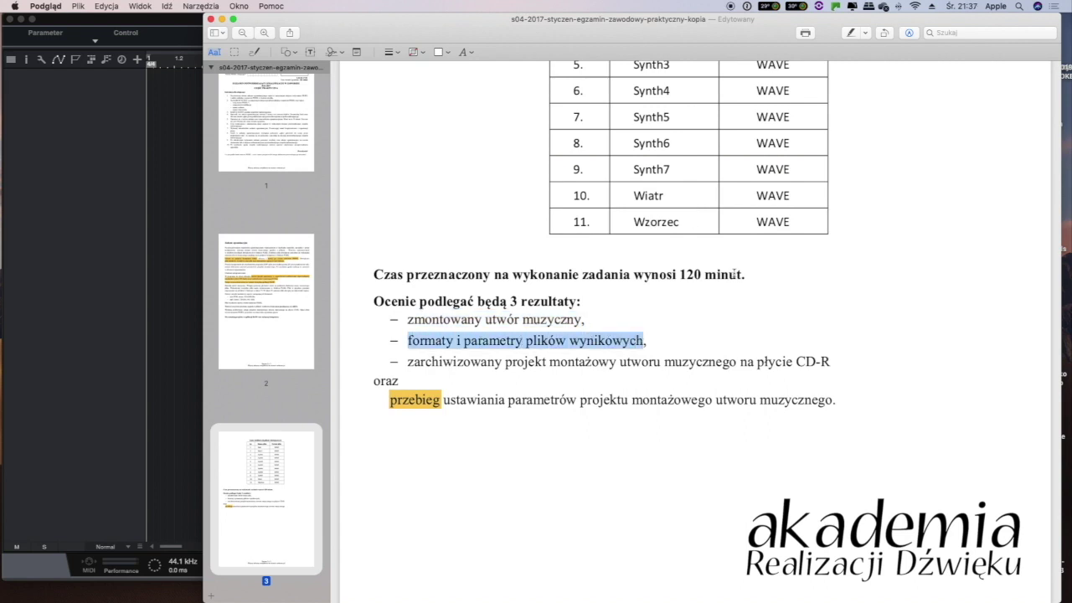
scroll(733, 274, "up", 10)
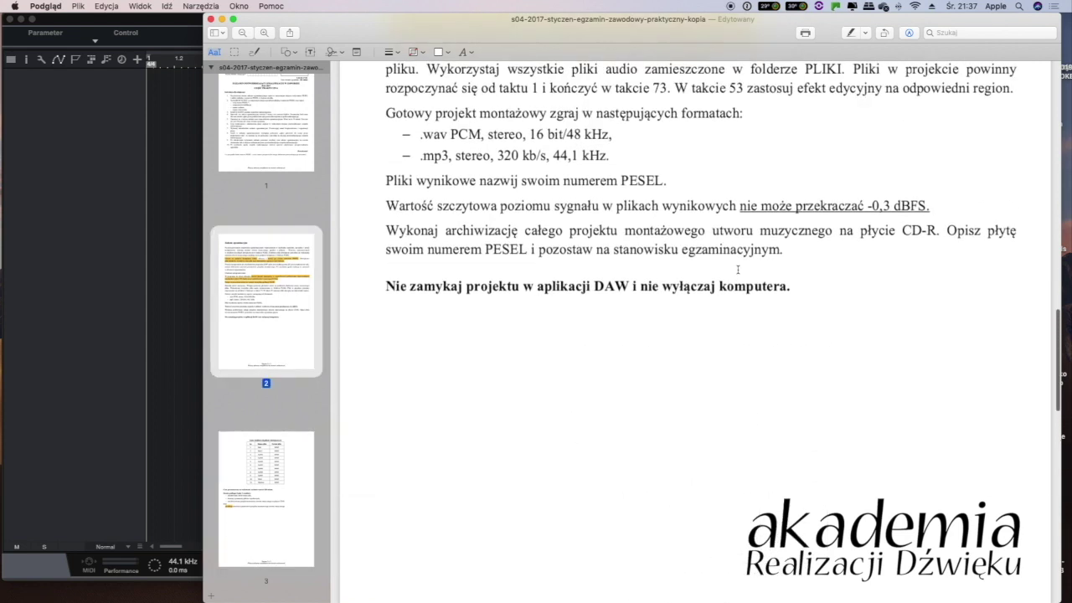
scroll(442, 173, "up", 3)
left_click_drag(385, 165, 638, 206)
scroll(695, 225, "down", 15)
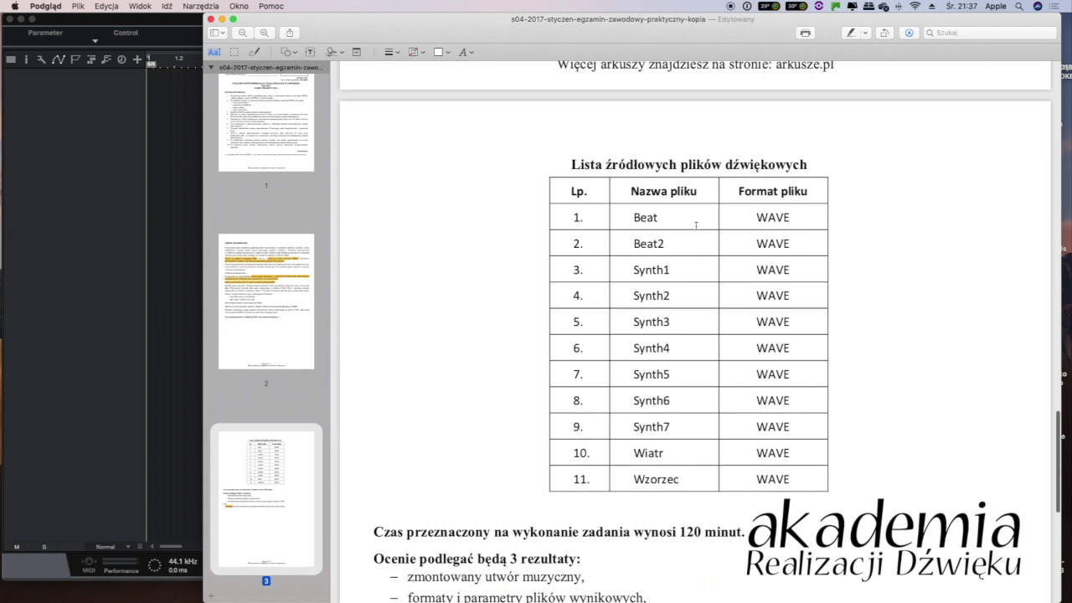
Highlight the three graded results on page 3, from "zmontowany utwór muzyczny" to "zarchiwizowany projekt montażowy utworu muzycznego na płycie CD-R"
left_click_drag(407, 286, 830, 290)
scroll(842, 277, "up", 1)
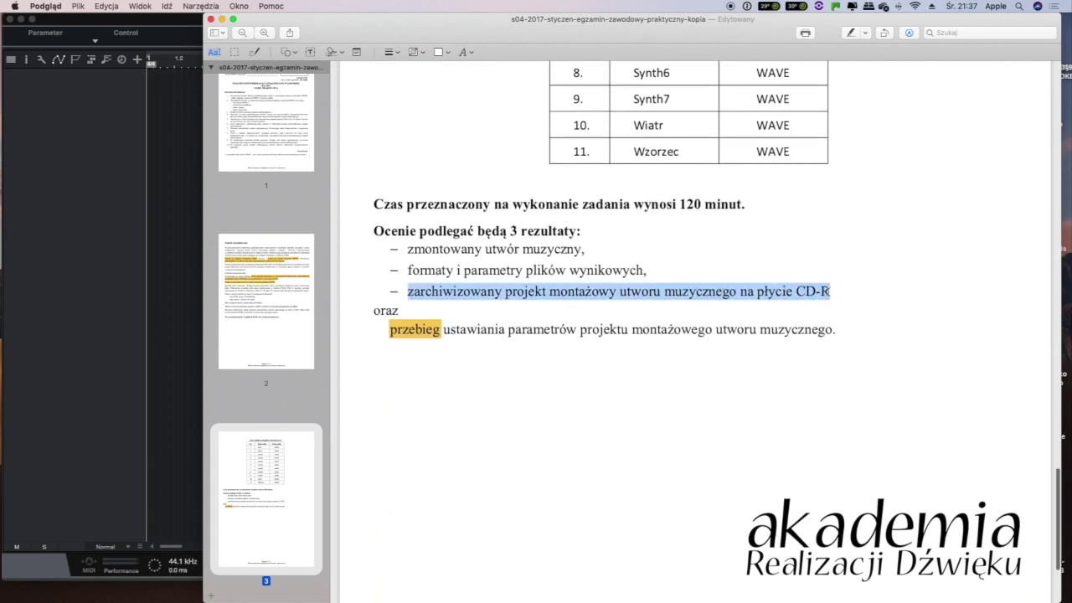
left_click(407, 253, "shift")
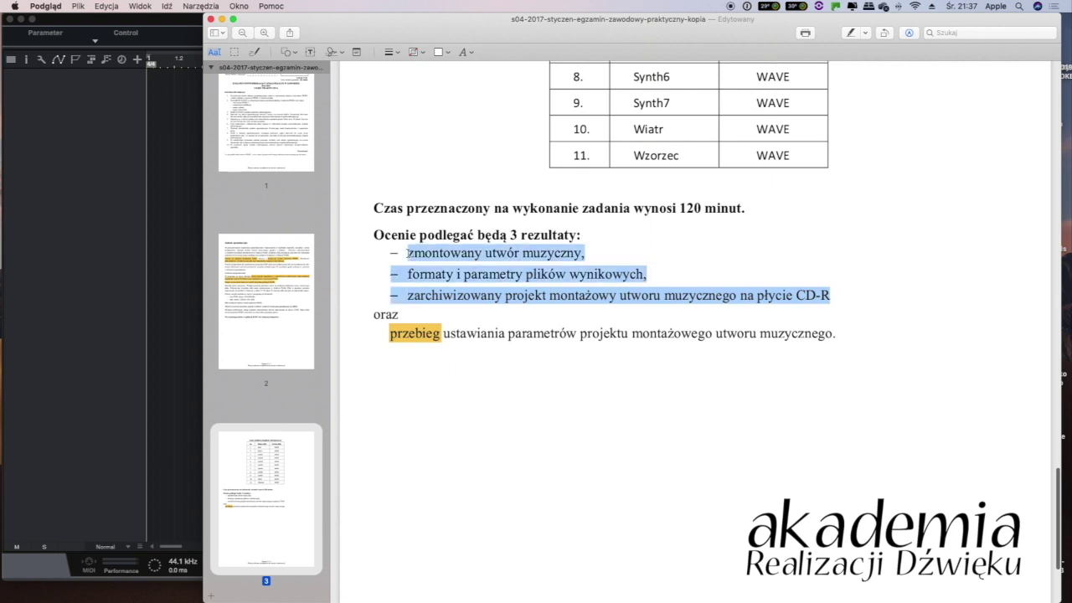
left_click(854, 32)
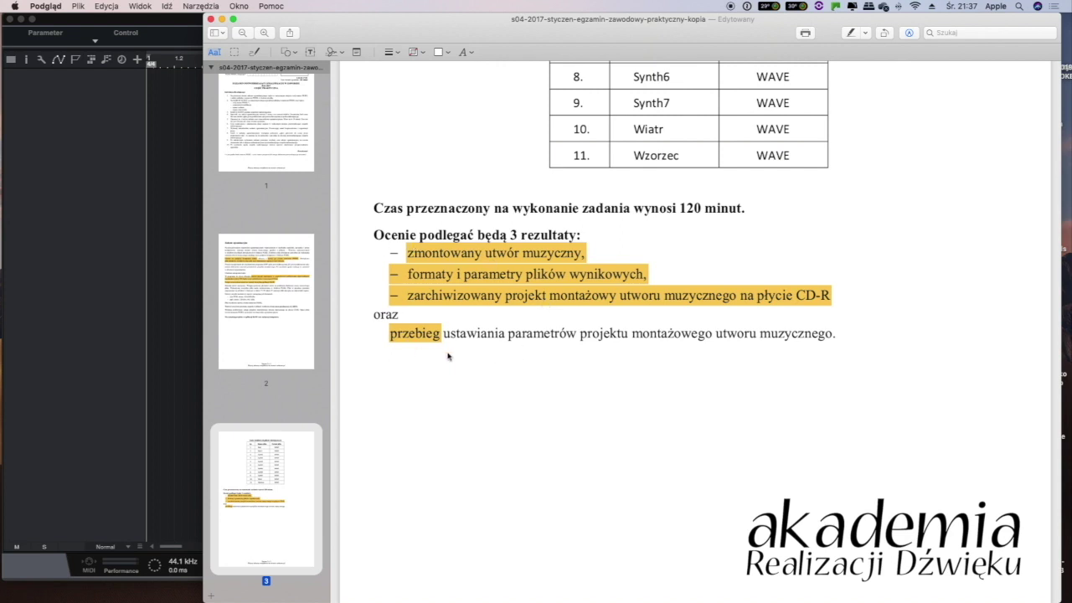
Go back to page 2 and read the instructions on assembling the music piece from the PLIKI folder
scroll(543, 323, "up", 15)
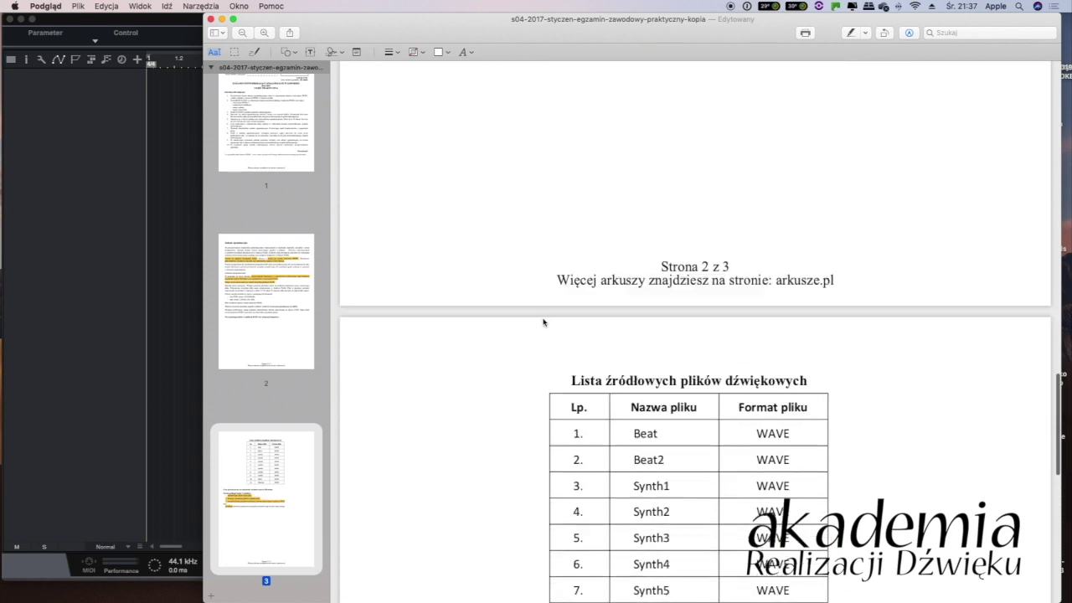
scroll(543, 322, "up", 10)
scroll(402, 335, "down", 5)
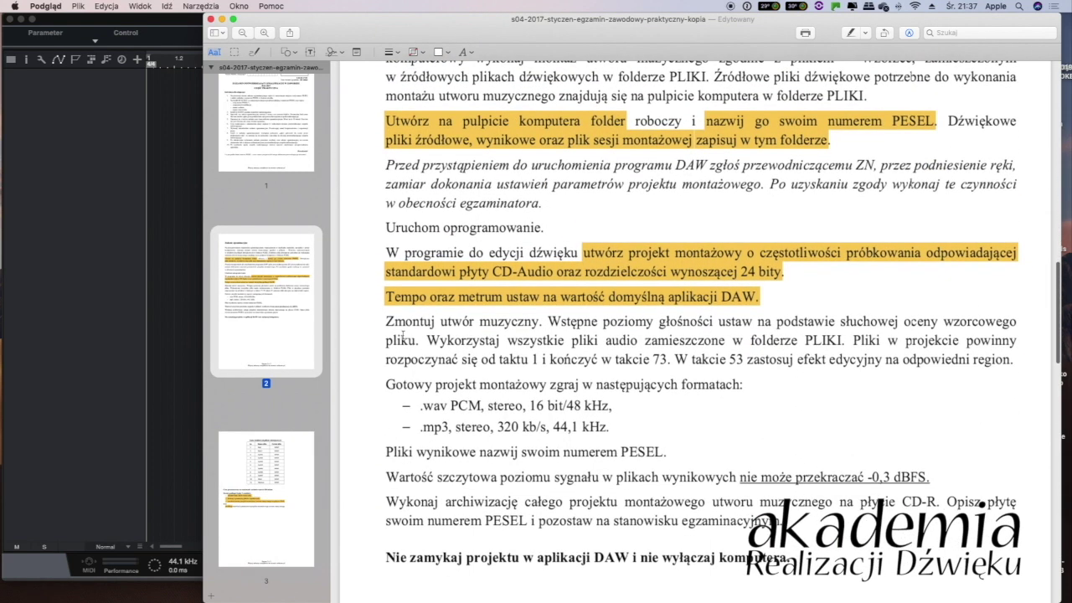
scroll(699, 395, "down", 3)
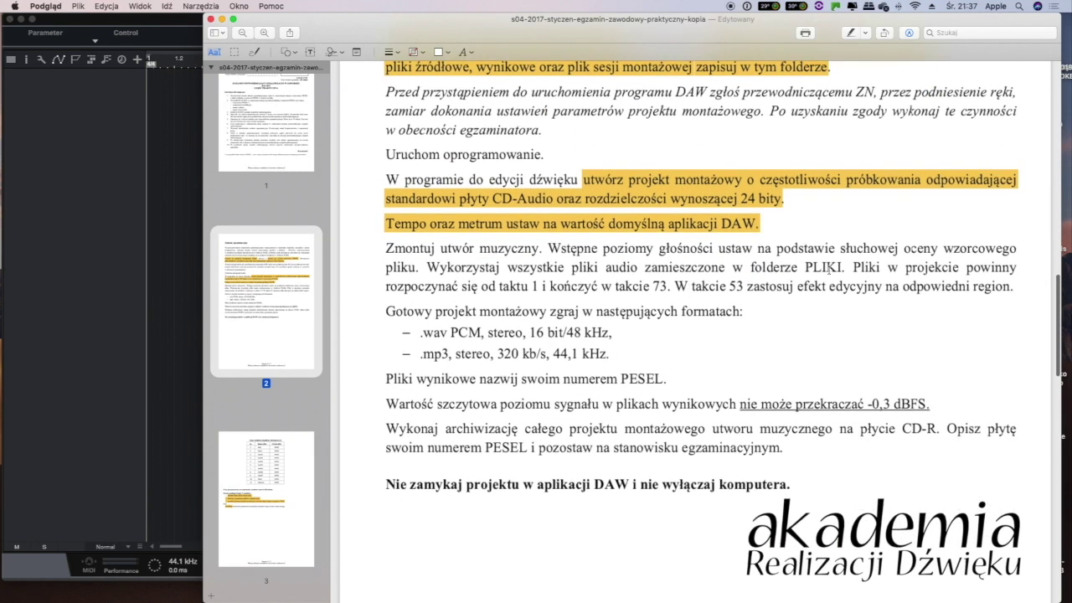
scroll(789, 325, "down", 15)
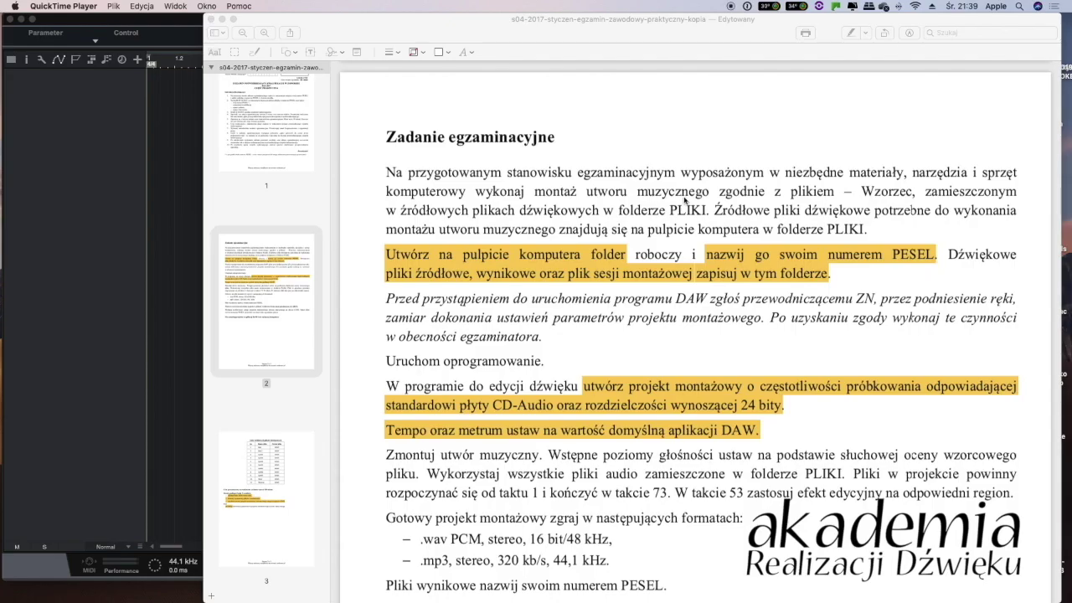
Read the assembly, export and archiving instructions on page 2 and the list of source audio files on page 3
scroll(969, 149, "down", 5)
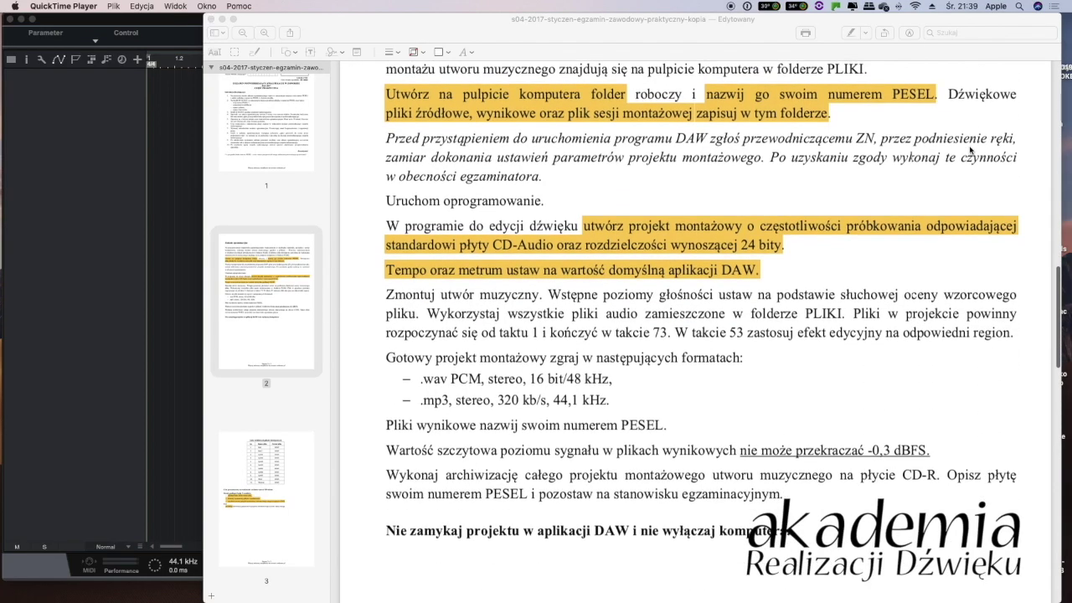
scroll(970, 150, "down", 1)
scroll(969, 149, "up", 2)
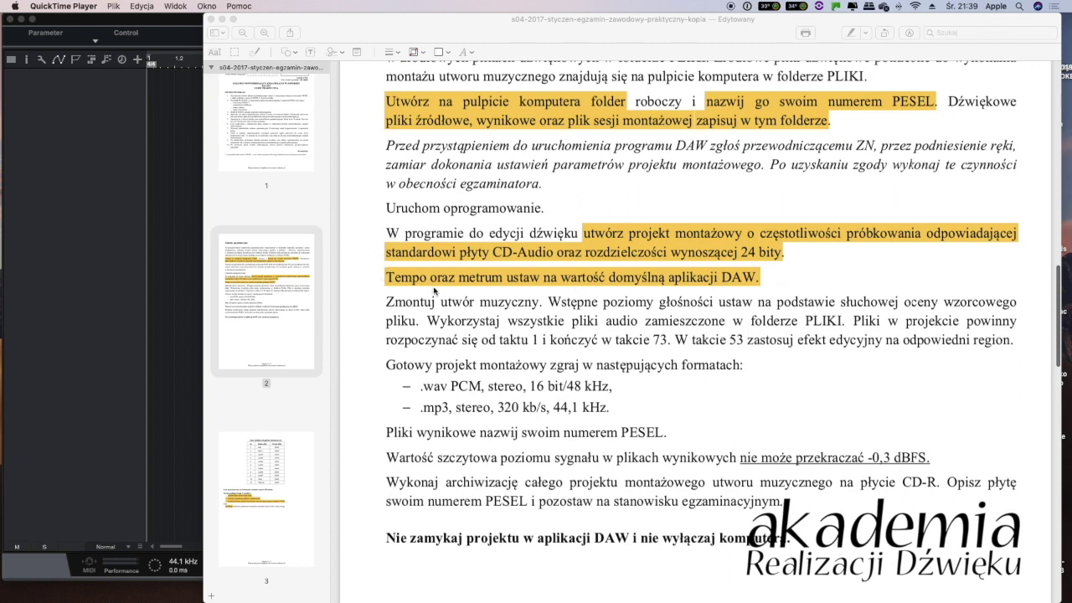
scroll(441, 289, "down", 3)
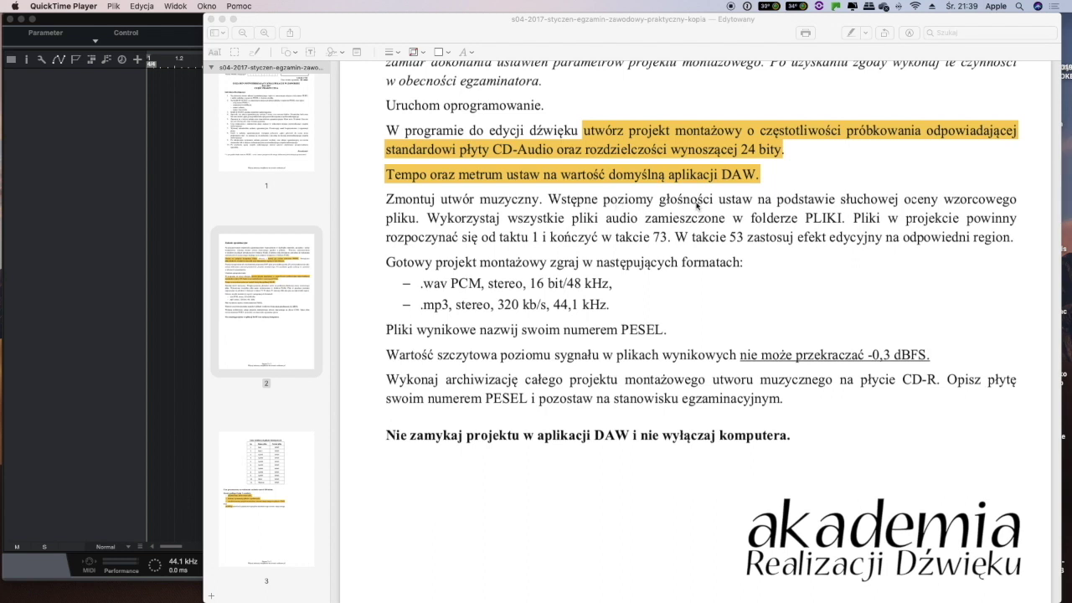
scroll(752, 205, "down", 1)
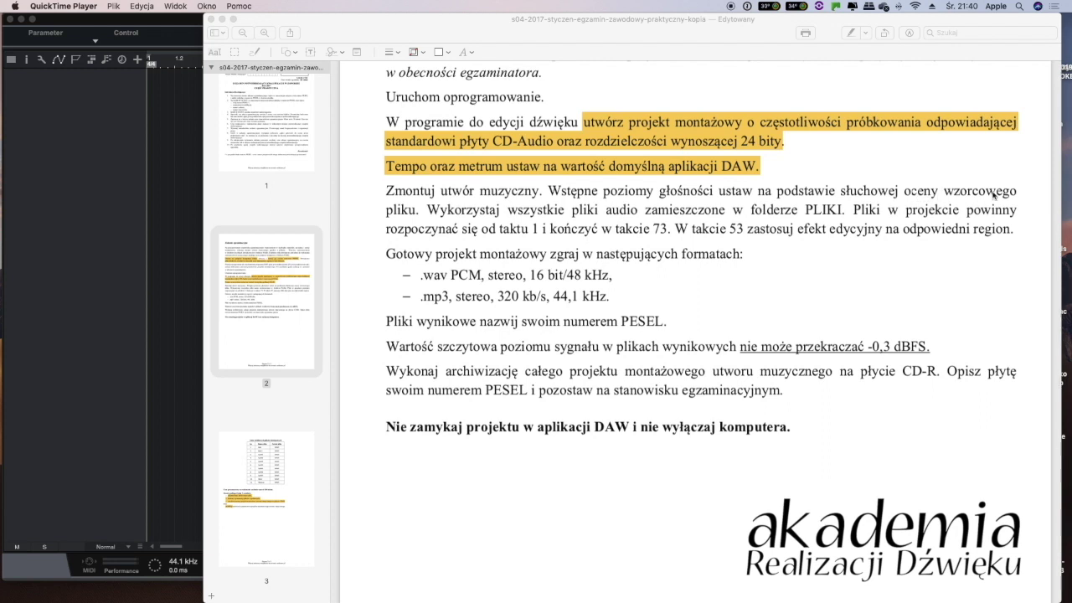
scroll(903, 216, "down", 10)
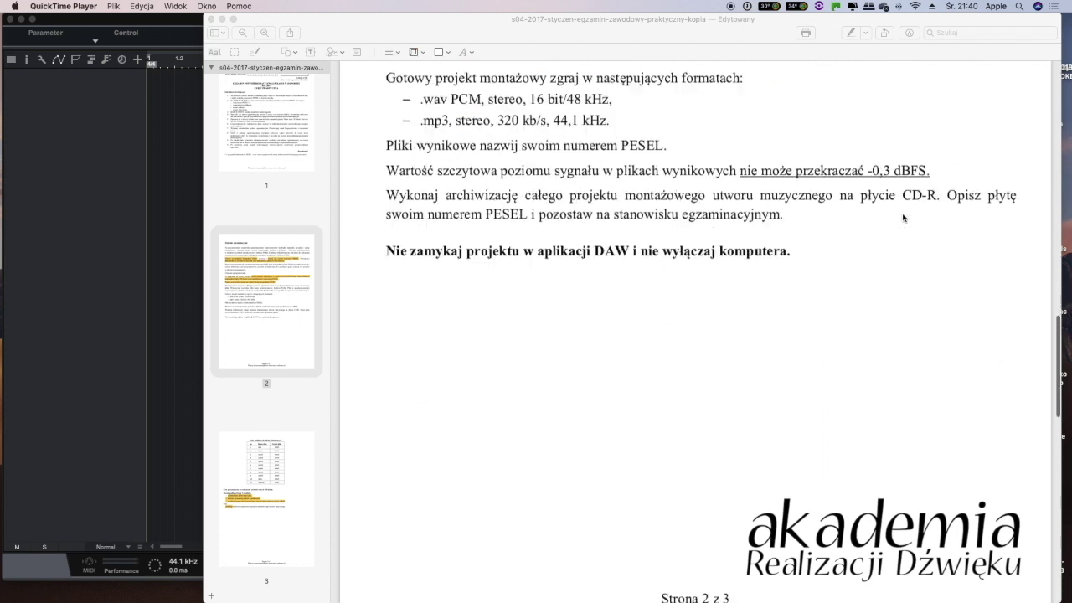
scroll(903, 218, "down", 5)
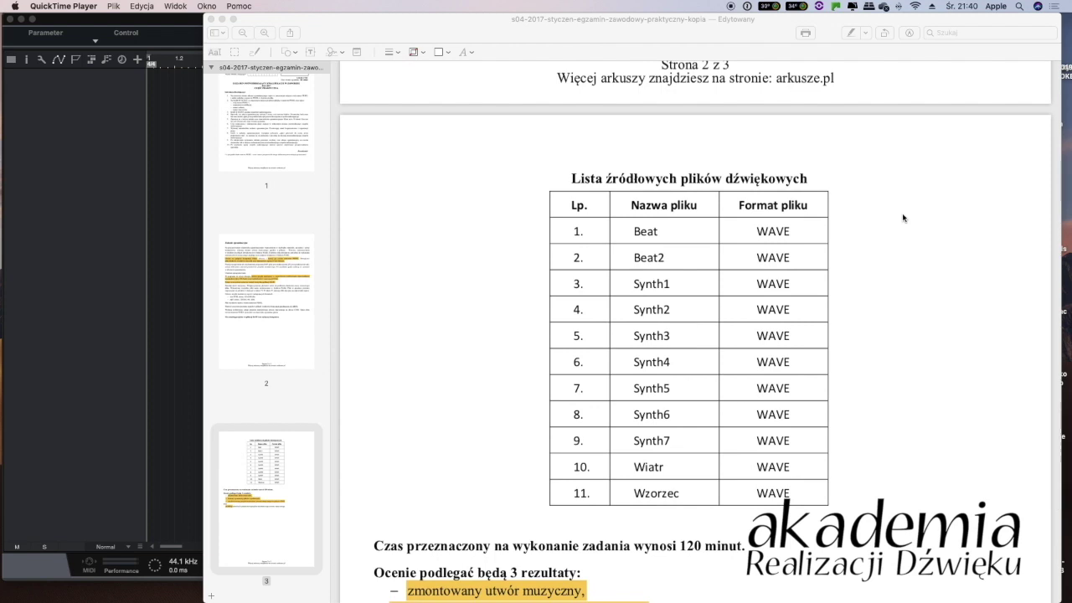
Switch to Finder and audition Wzorzec.wav at several points through to near its end
key("super+Tab")
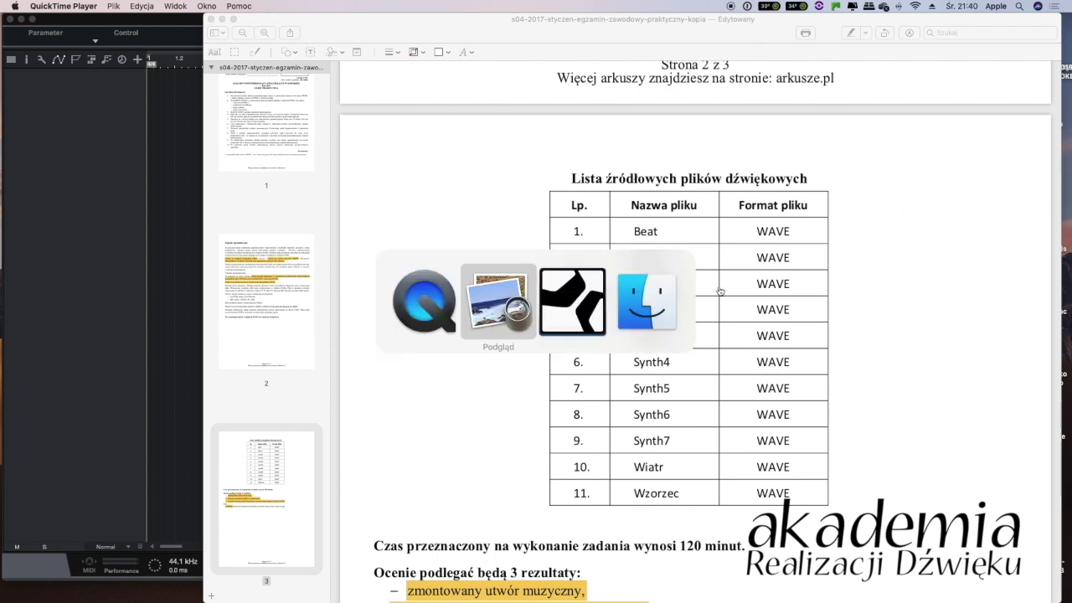
left_click(653, 301)
left_click(556, 194)
key("space")
left_click(470, 389)
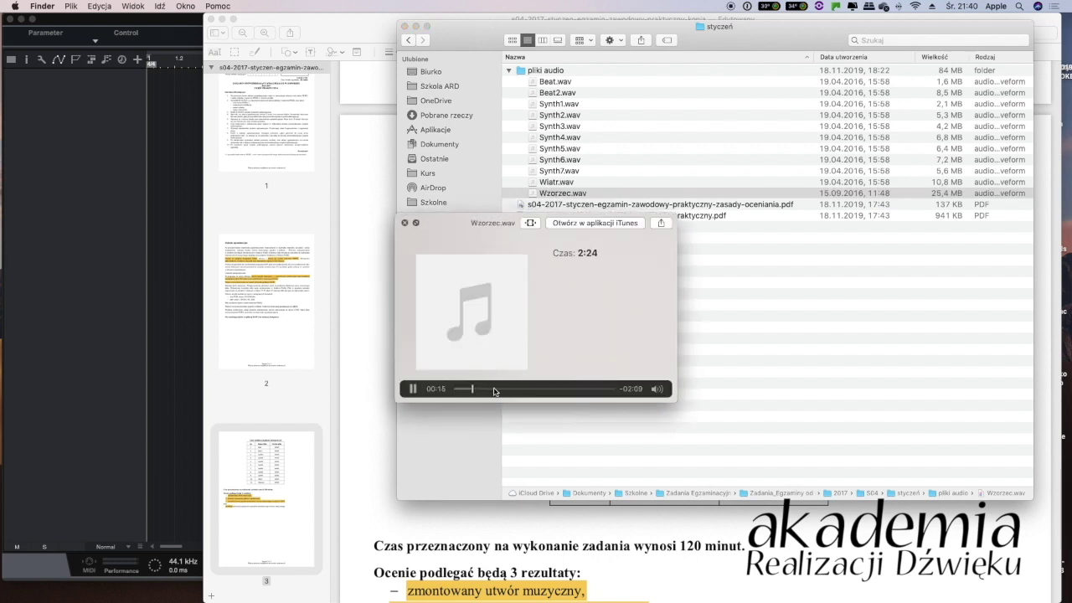
left_click(491, 389)
left_click(512, 389)
left_click_drag(546, 391, 592, 390)
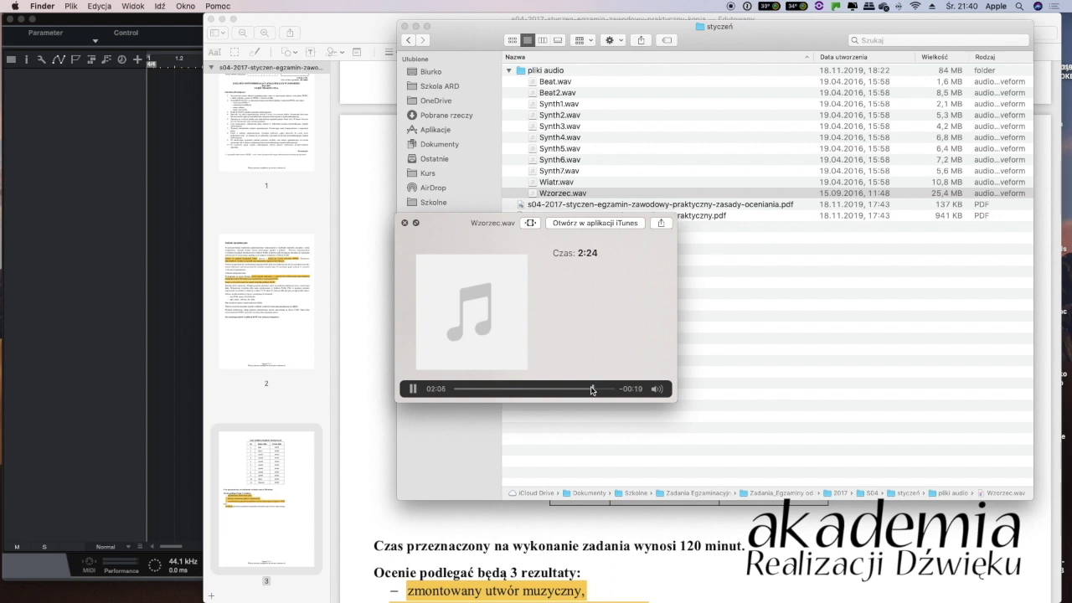
key("space")
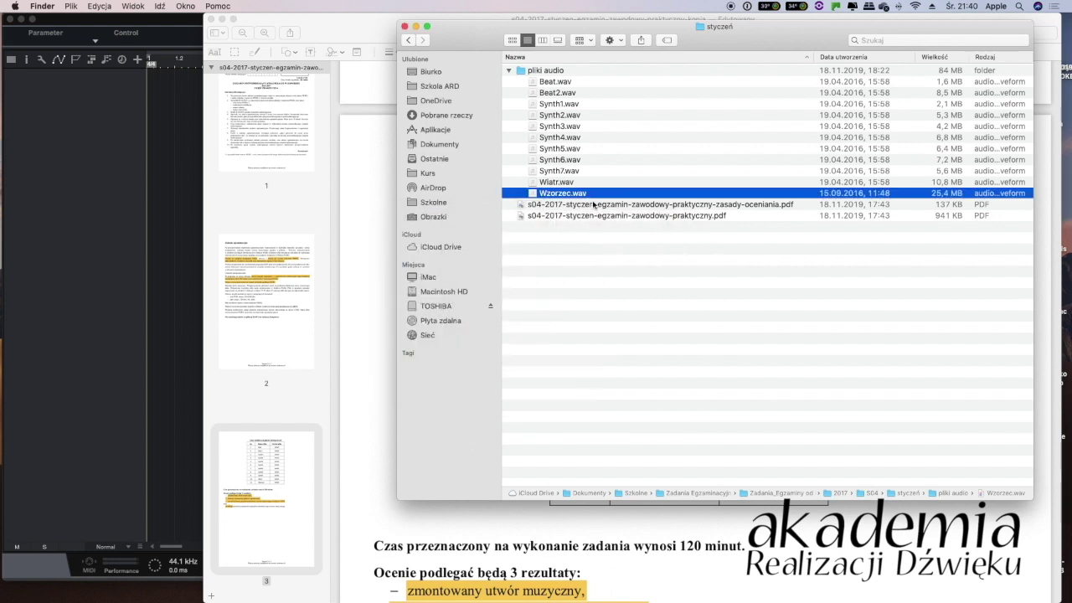
Return to the exam PDF in Preview and highlight "Wstępne poziomy głośności ustaw na podstawie słuchowej oceny wzorcowego pliku." on page 2 in green
key("super+o")
key("super+Tab")
key("super+Tab")
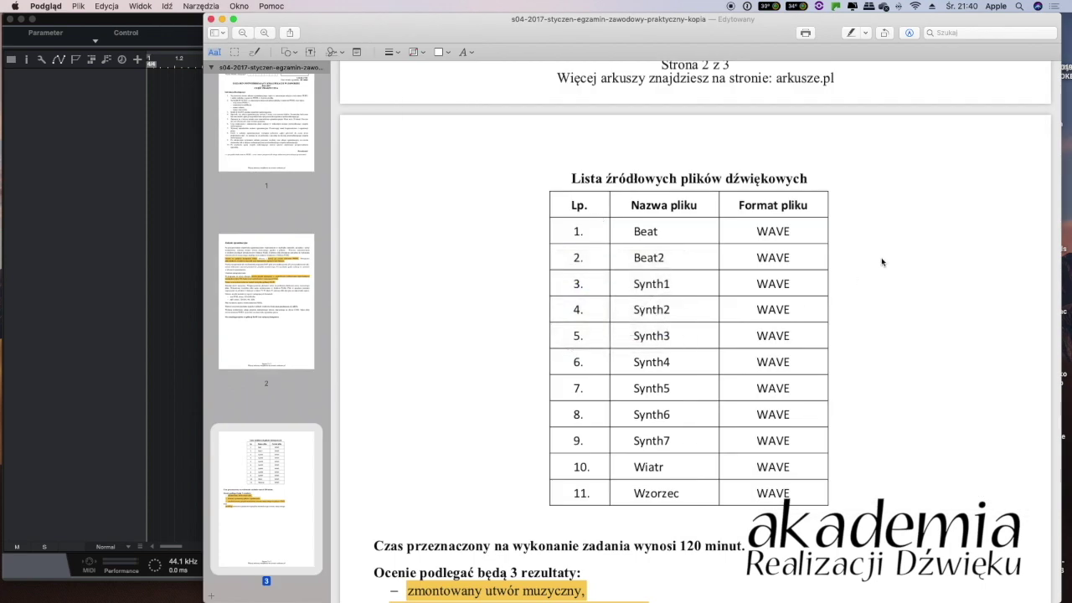
scroll(884, 261, "up", 10)
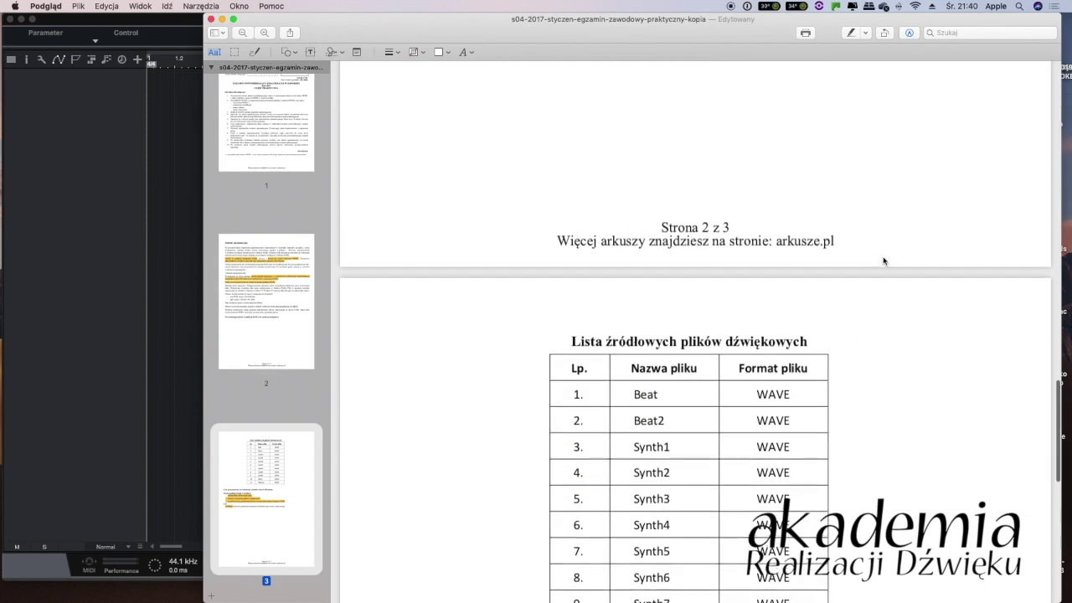
scroll(883, 261, "up", 10)
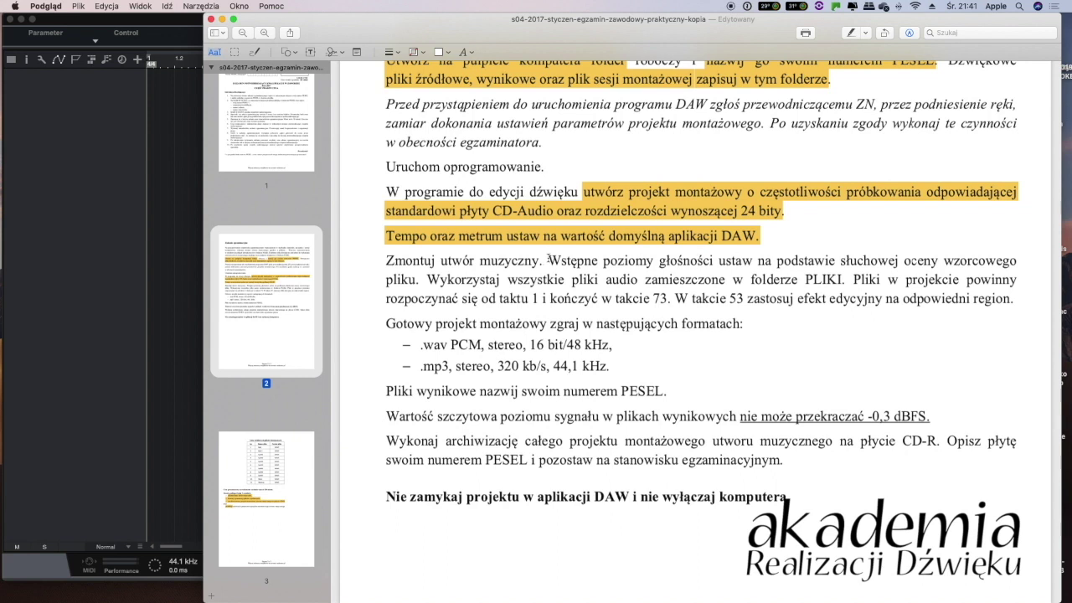
left_click_drag(549, 259, 421, 280)
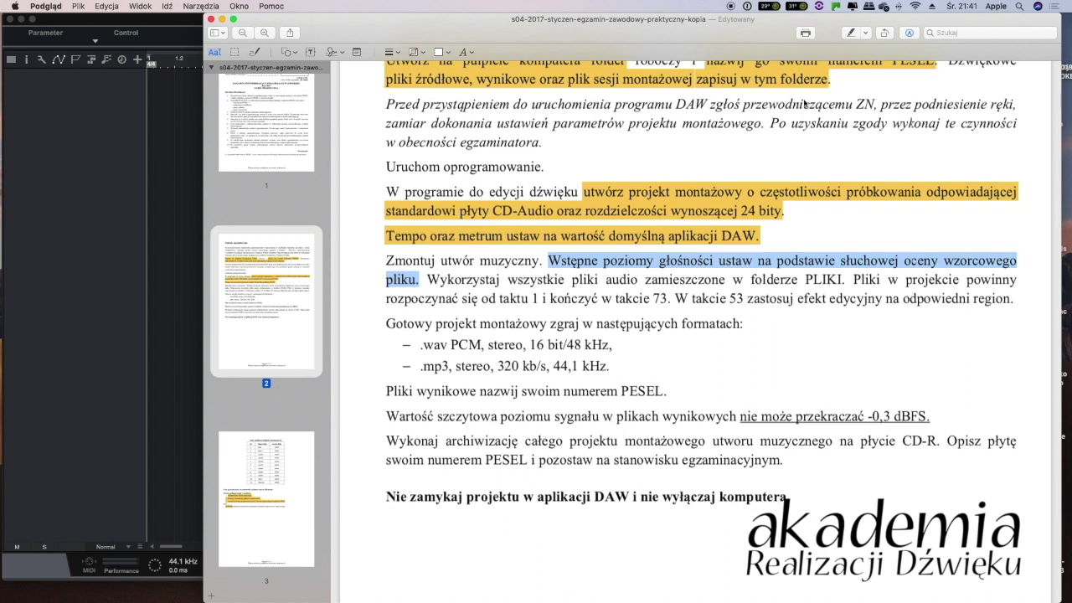
left_click(865, 33)
left_click(869, 59)
left_click(596, 277)
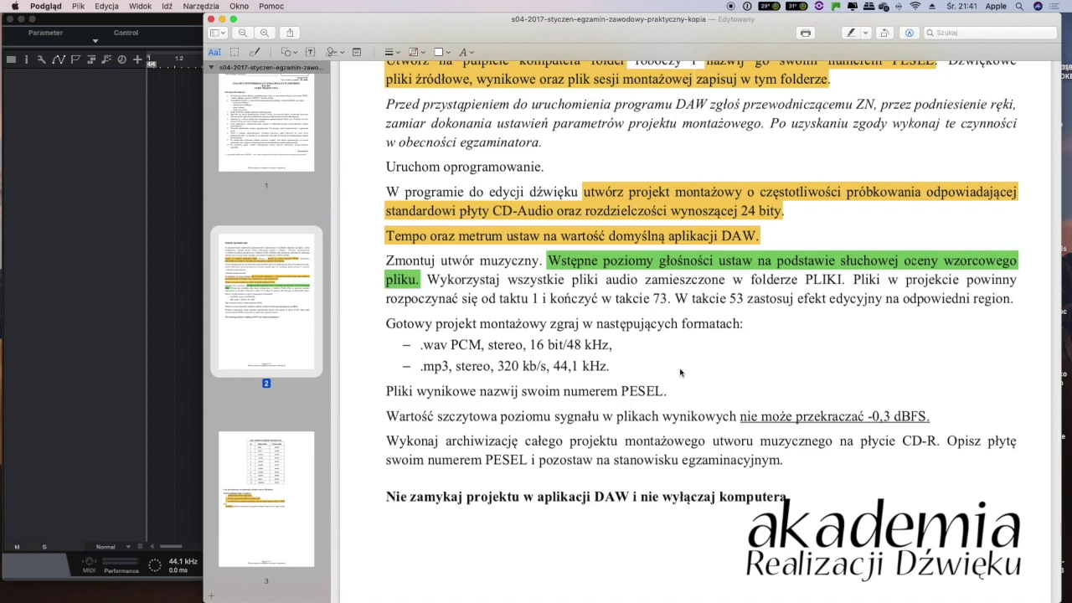
Check the exam duration on page 1 and return to the task instructions on page 2
scroll(680, 372, "up", 15)
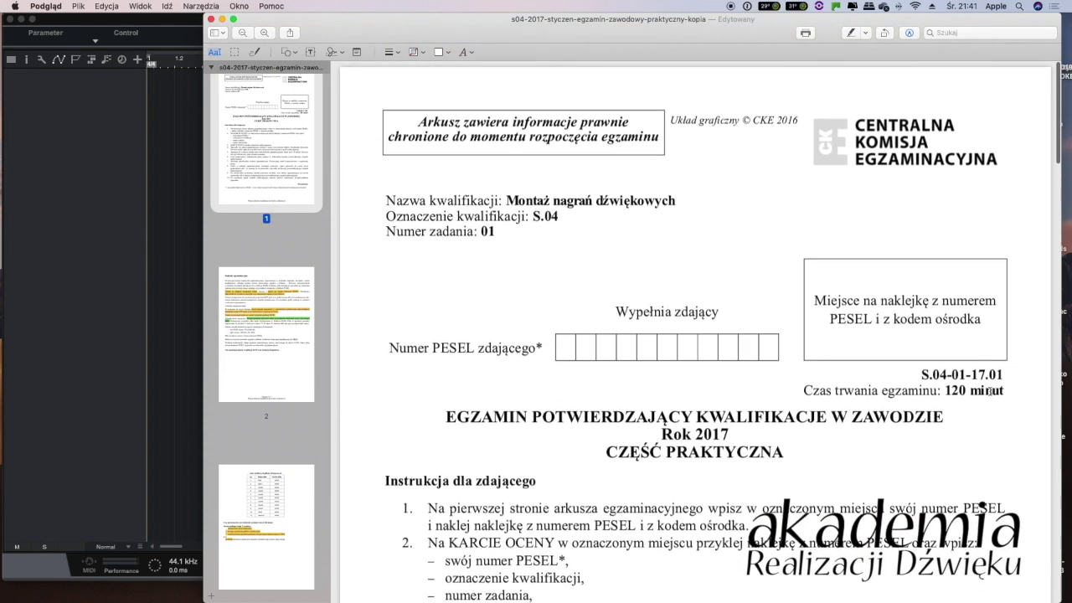
left_click_drag(941, 391, 1003, 391)
scroll(962, 427, "down", 8)
scroll(961, 427, "down", 10)
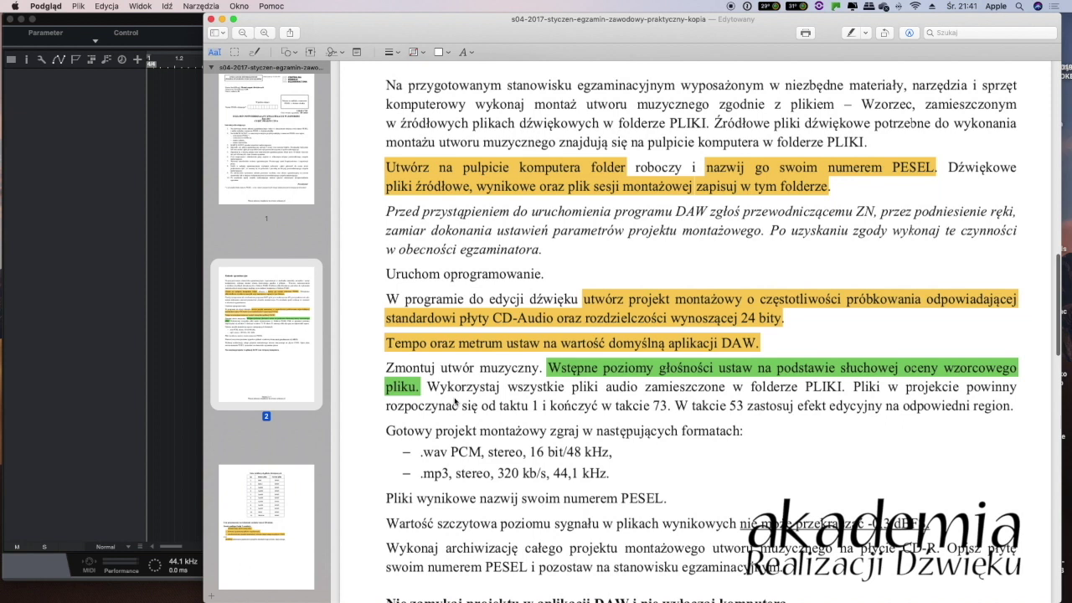
Read the page 2 instructions on archiving the project to CD-R and labelling the disc, selecting the text to follow along
scroll(454, 402, "down", 6)
scroll(455, 398, "up", 3)
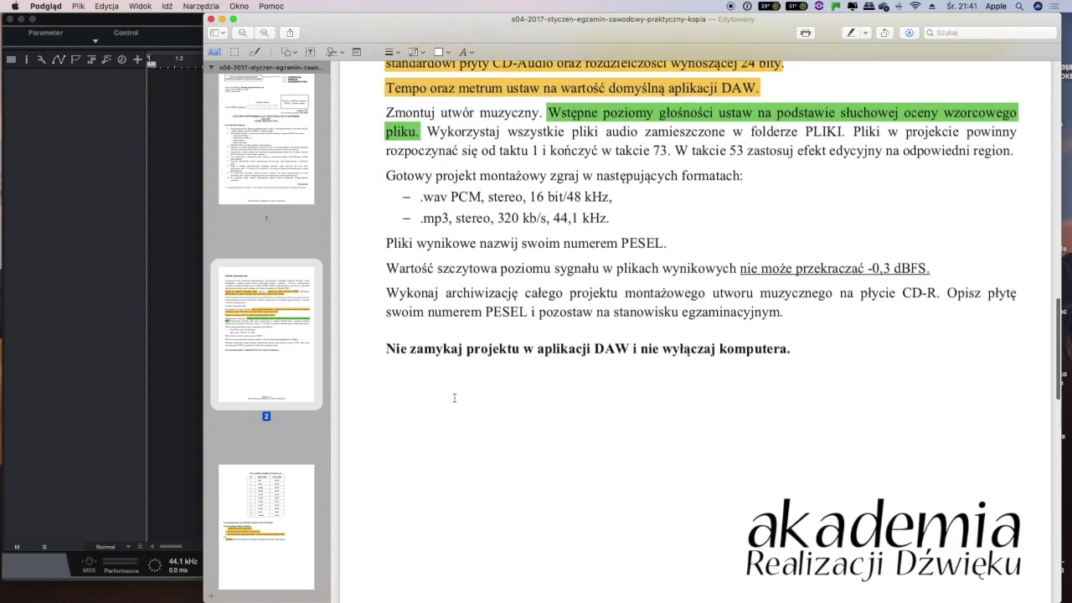
scroll(418, 335, "down", 1)
left_click_drag(385, 272, 951, 268)
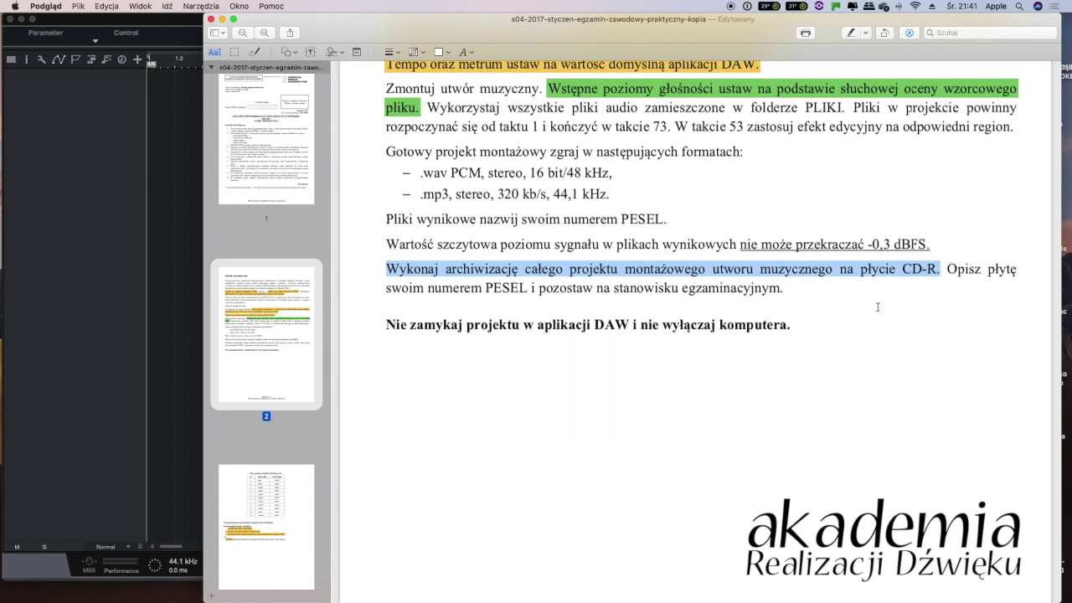
left_click_drag(946, 269, 783, 288)
left_click_drag(516, 297, 527, 288)
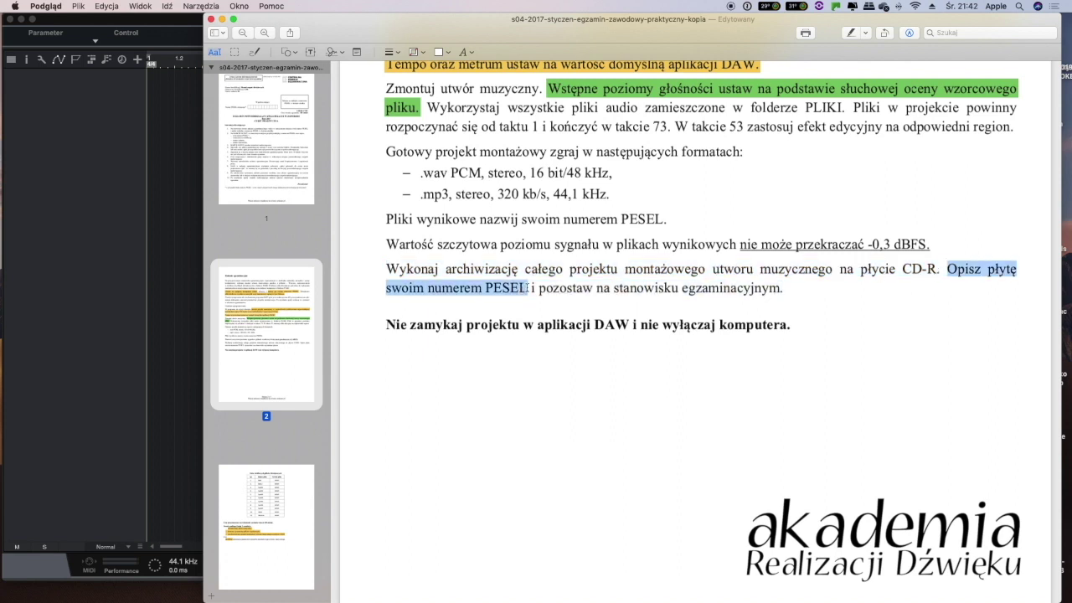
left_click(788, 290)
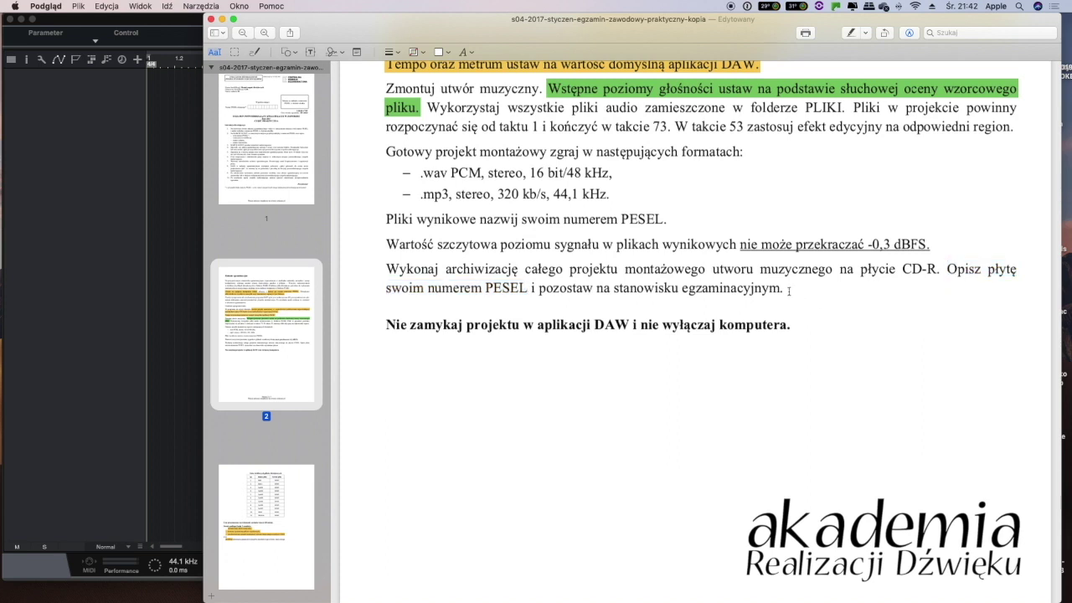
scroll(944, 290, "up", 3)
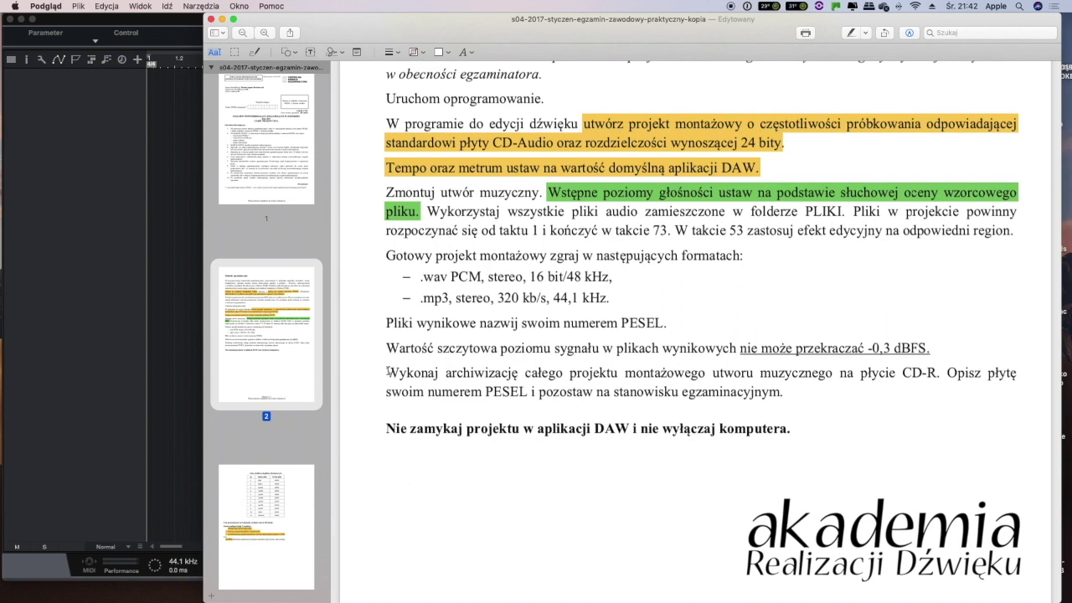
left_click_drag(388, 371, 787, 393)
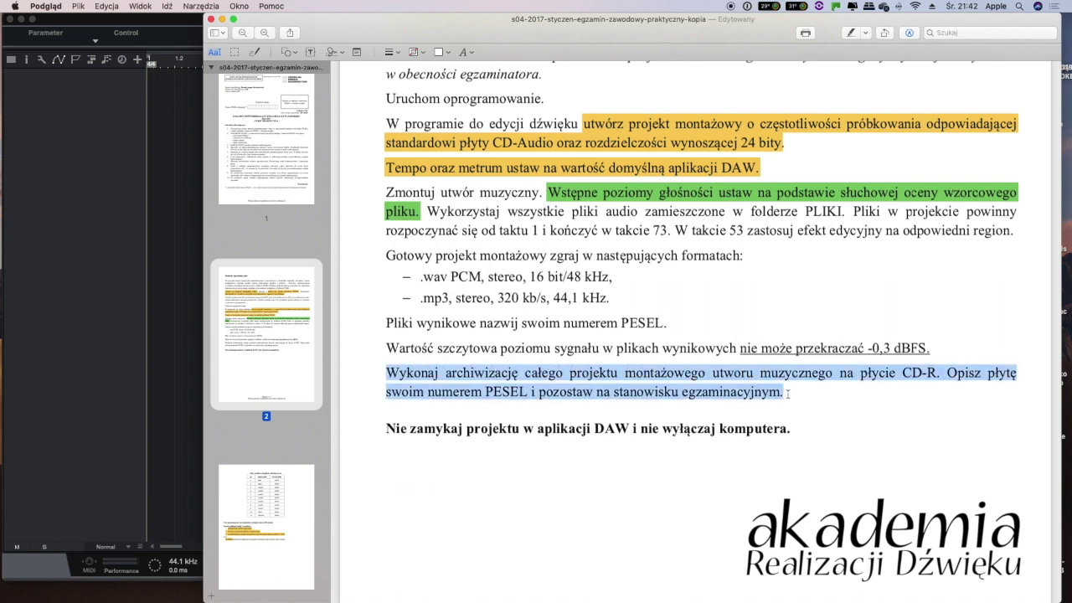
left_click(969, 286)
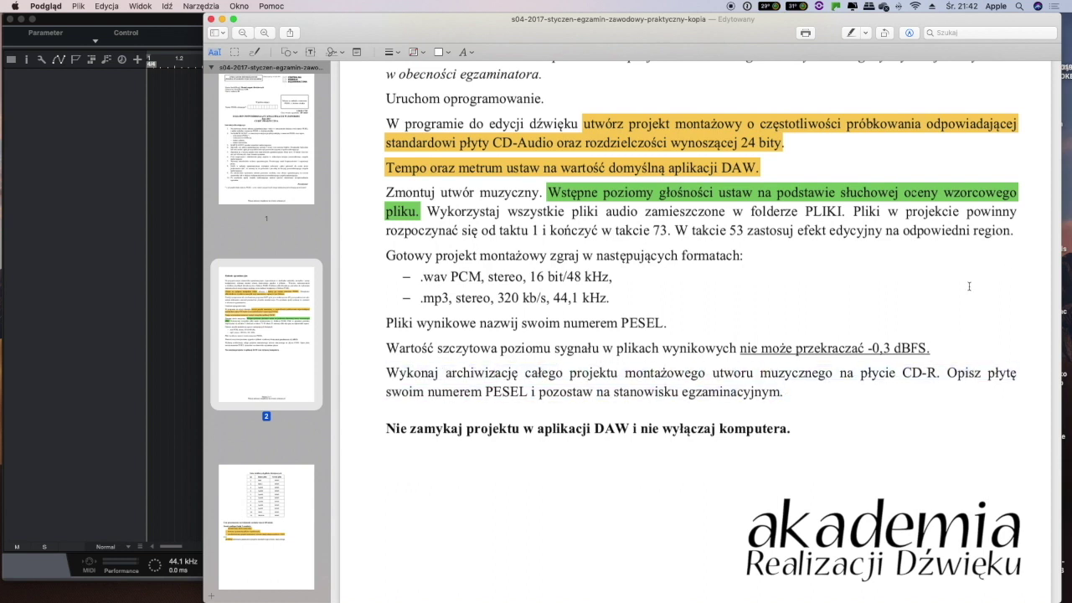
Highlight "Wykorzystaj wszystkie pliki audio zamieszczone w folderze PLIKI" on page 2 in pink
scroll(969, 287, "up", 2)
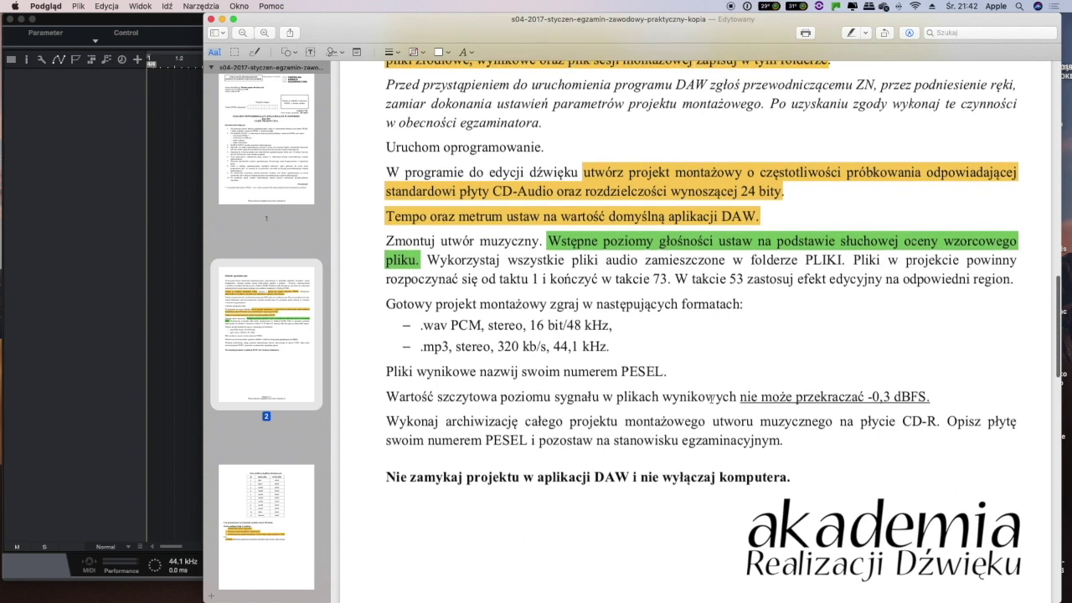
scroll(770, 340, "down", 10)
scroll(768, 340, "up", 6)
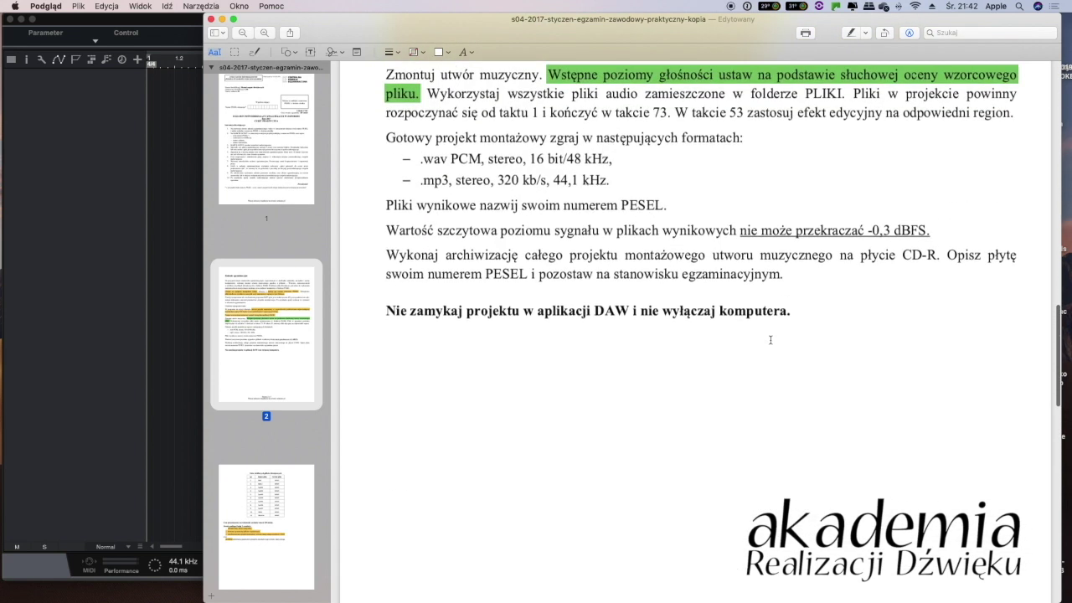
scroll(800, 213, "down", 8)
scroll(797, 213, "up", 12)
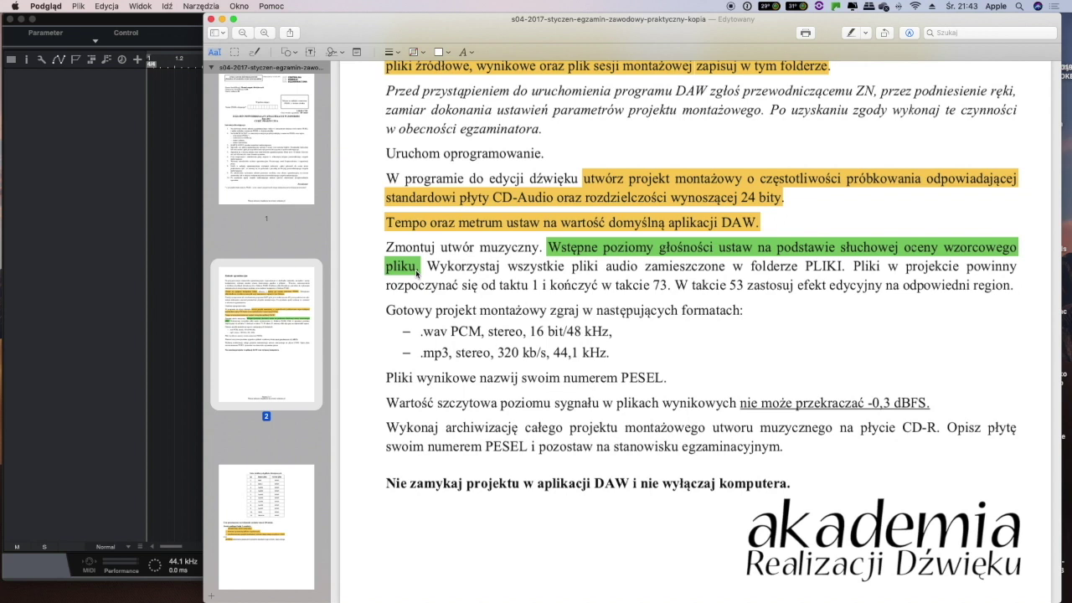
left_click_drag(427, 266, 826, 268)
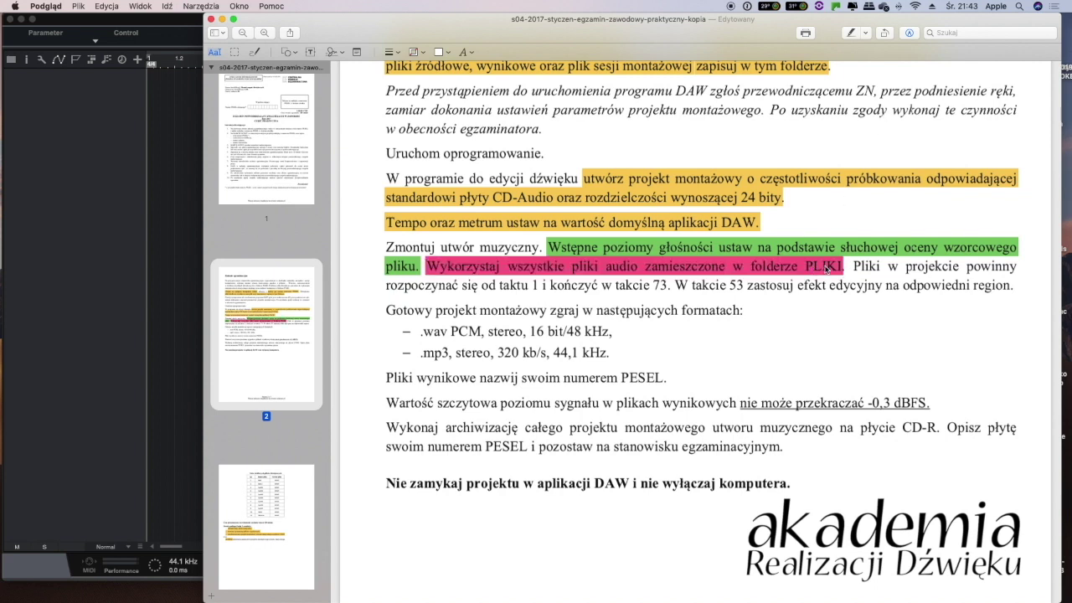
Select Beat.wav through Wzorzec.wav in Finder's pliki audio folder and import them into the Pool of the numerPESEL song in Studio One
key("super+Tab")
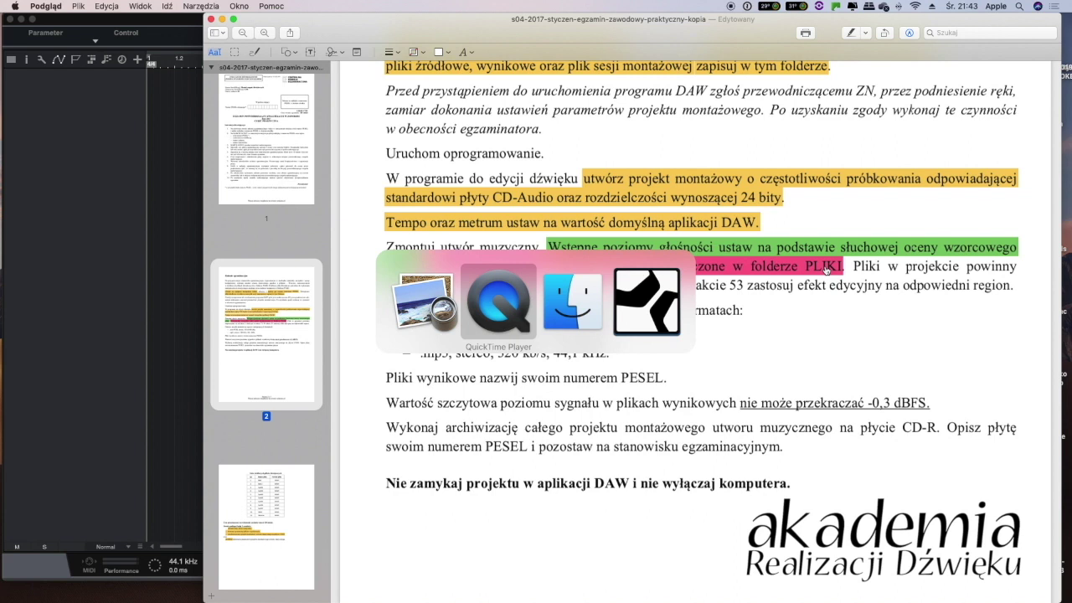
key("super+Tab")
left_click(548, 82)
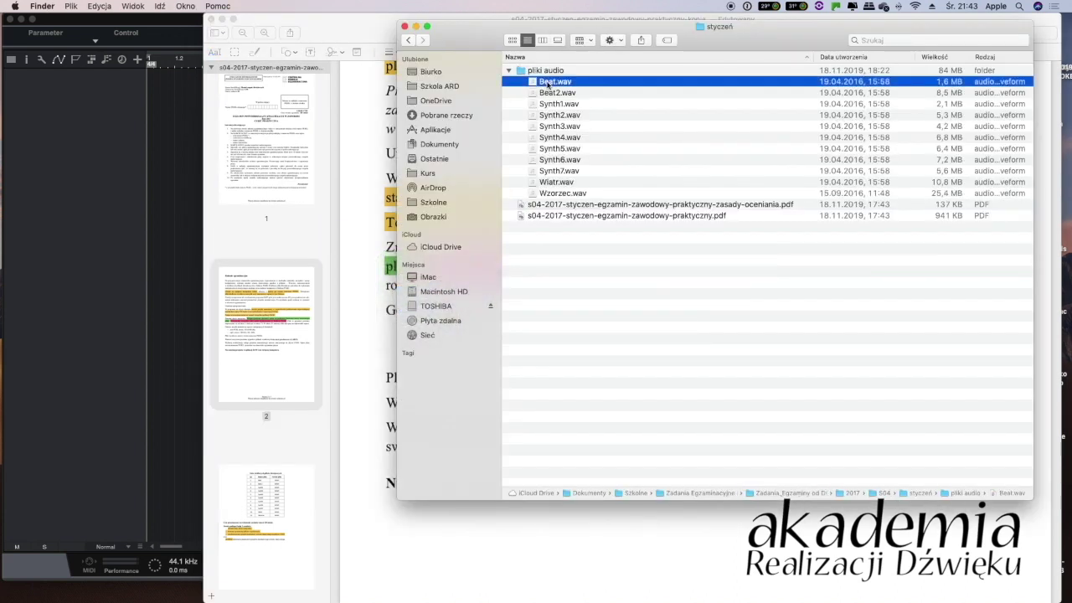
left_click(553, 193, "shift")
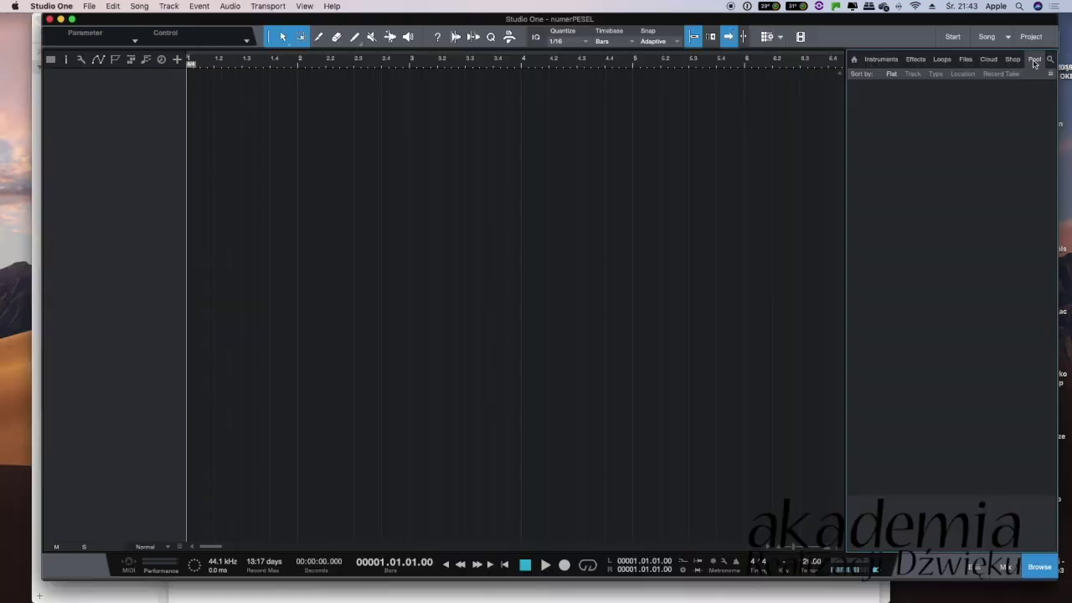
key("super+Tab")
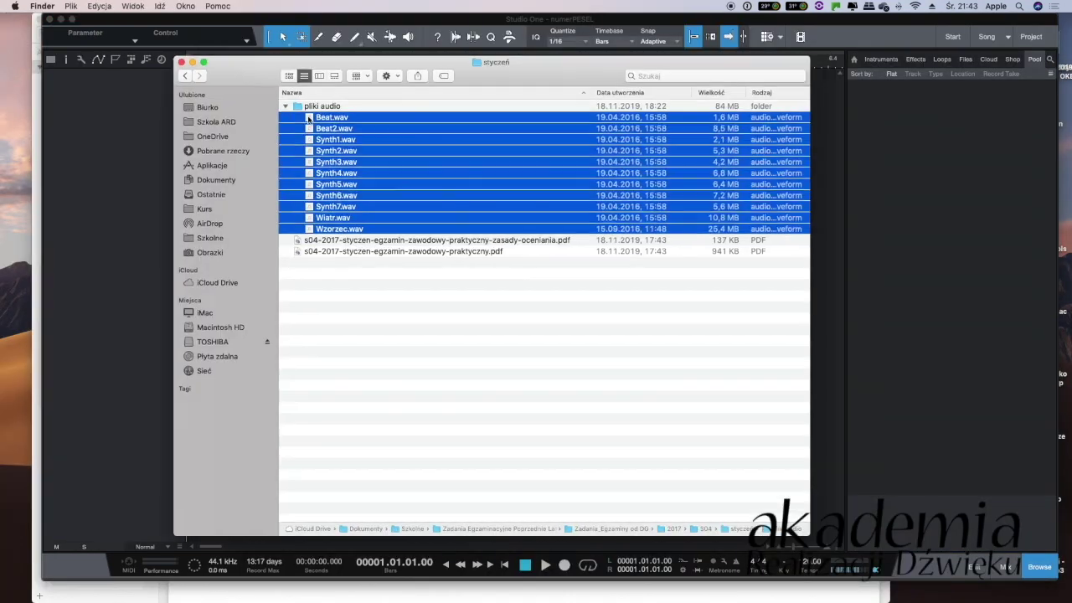
left_click_drag(308, 118, 904, 187)
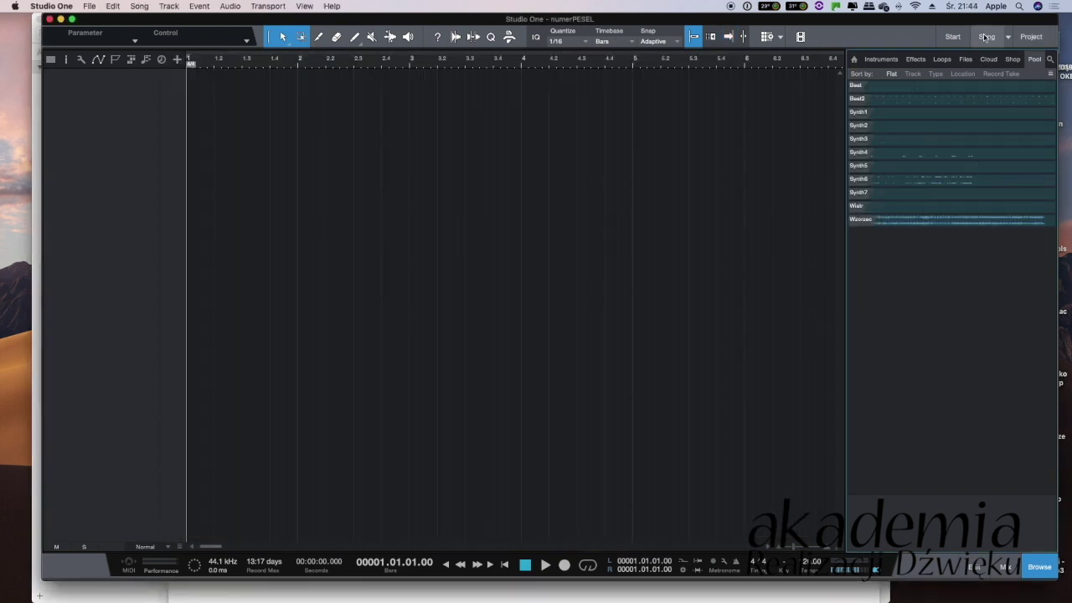
Review the page 2 audio file requirement in Preview and the supplied files in Finder, ending back in the Studio One song
left_click(1044, 569)
left_click(1045, 571)
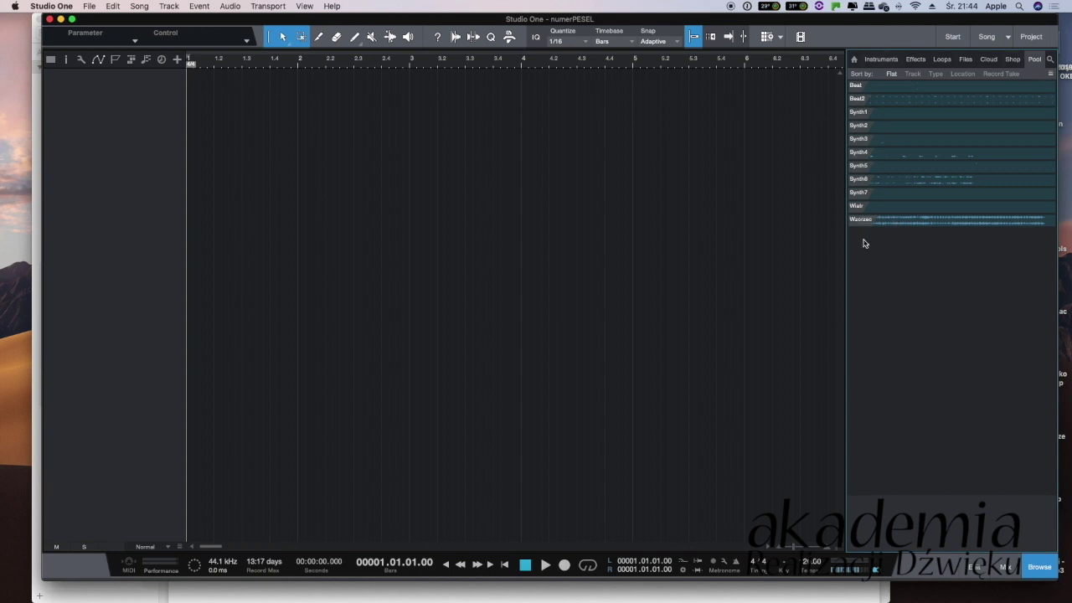
key("super+Tab")
key("super+Tab")
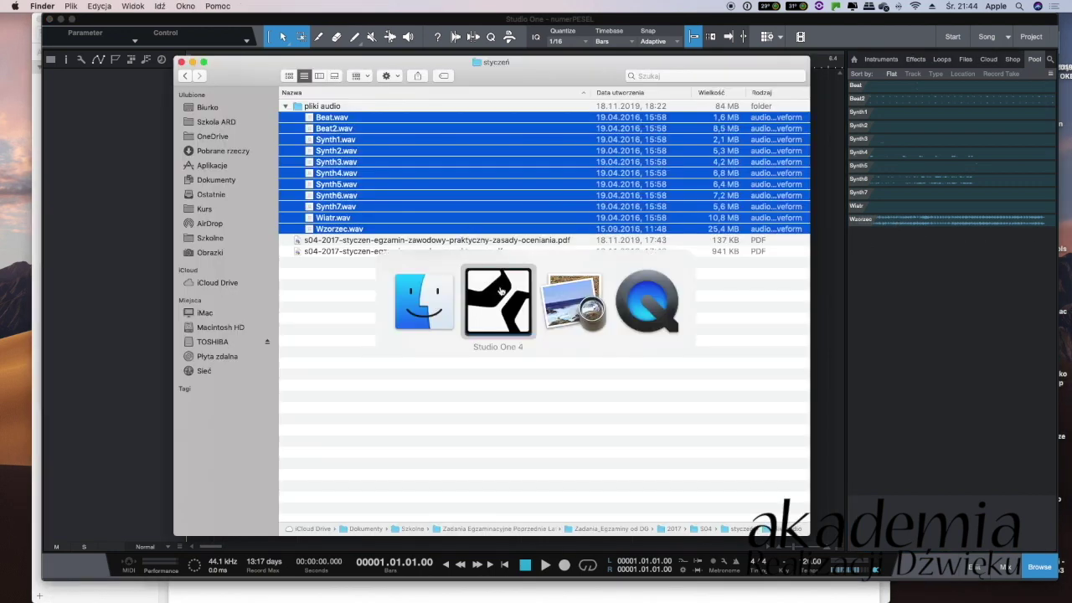
key("super+Tab")
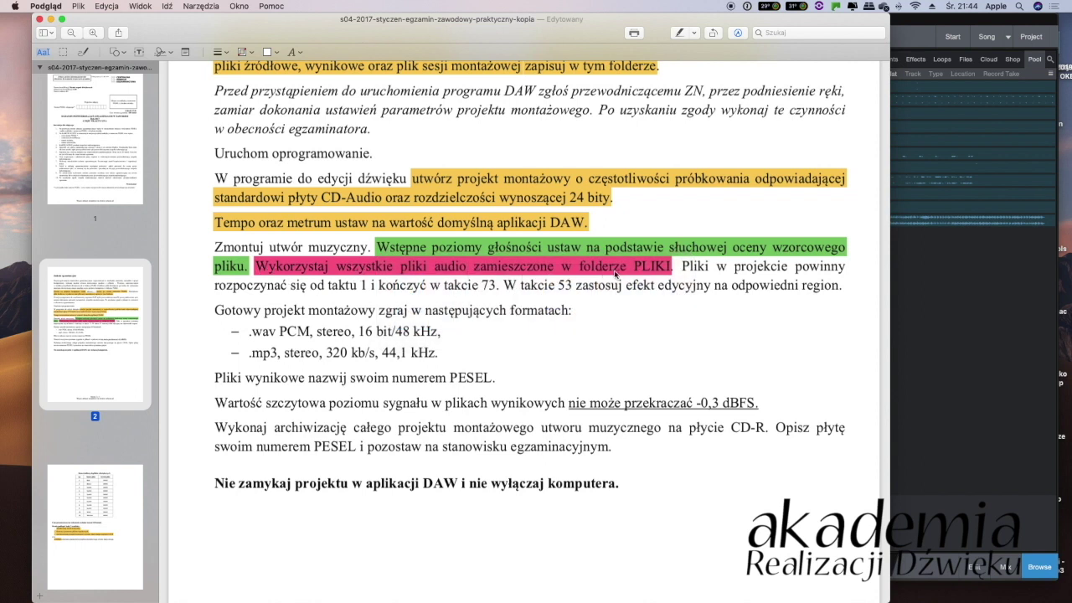
key("super+Tab")
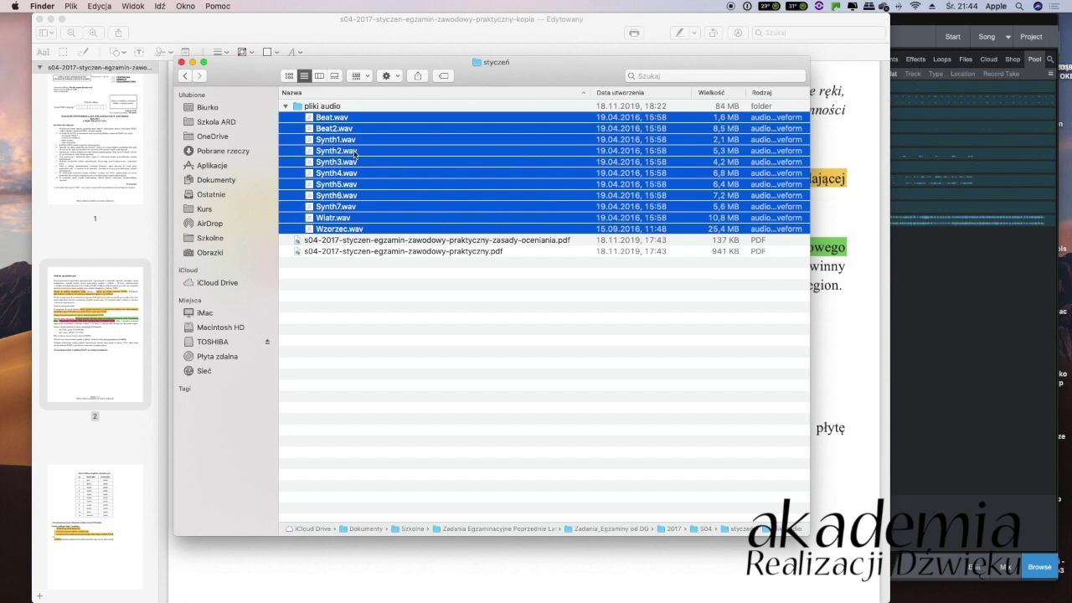
left_click(975, 24)
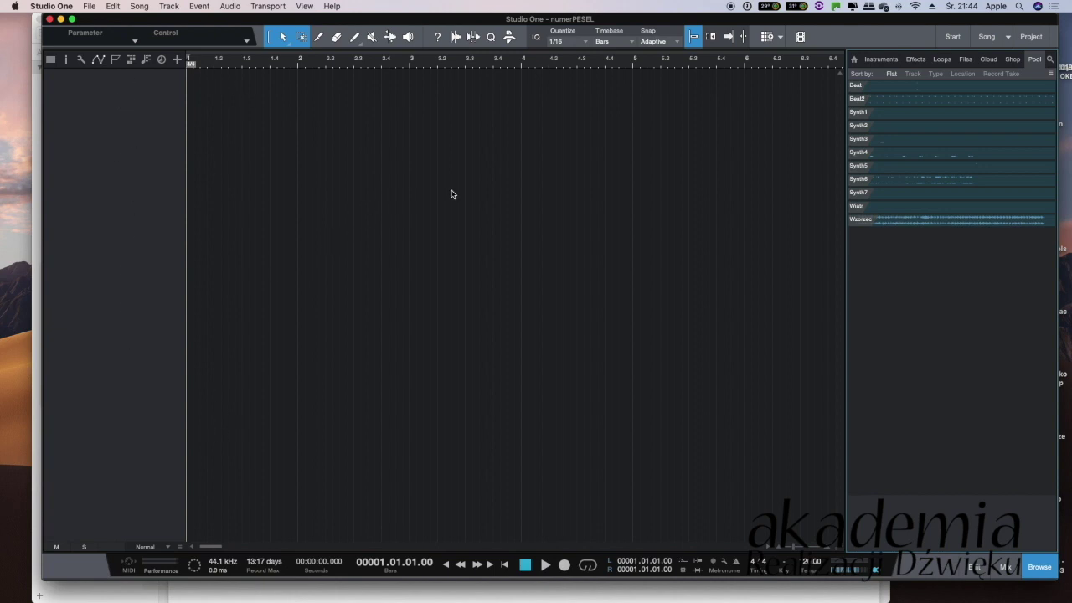
Place Wzorzec from the Pool on a new track at bar 1, displayed at Large track height in a window enlarged to fill the screen
left_click_drag(890, 223, 205, 176)
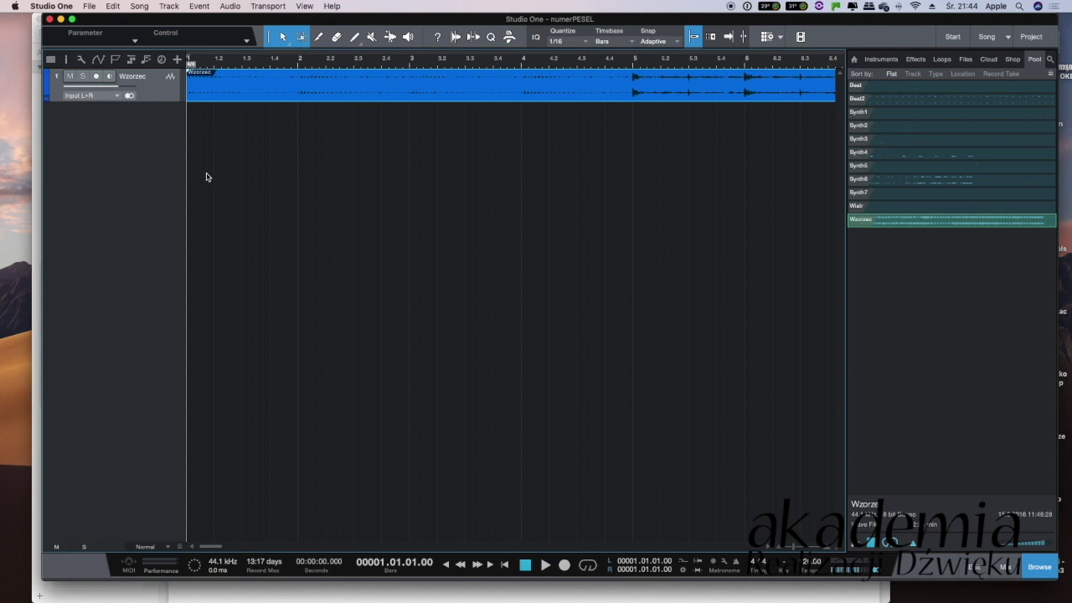
left_click(167, 546)
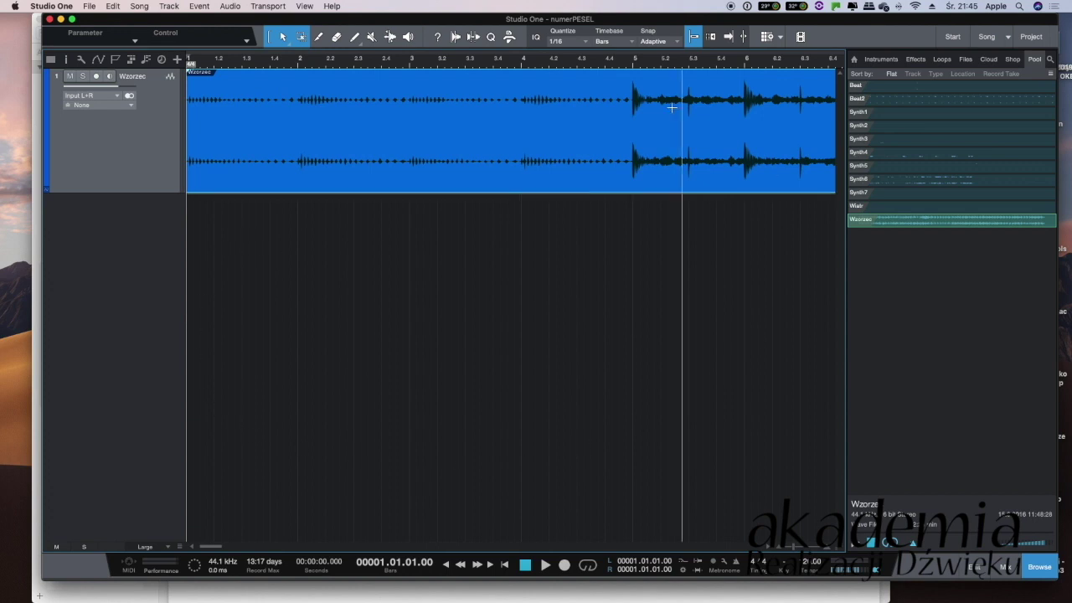
left_click_drag(212, 23, 171, 23)
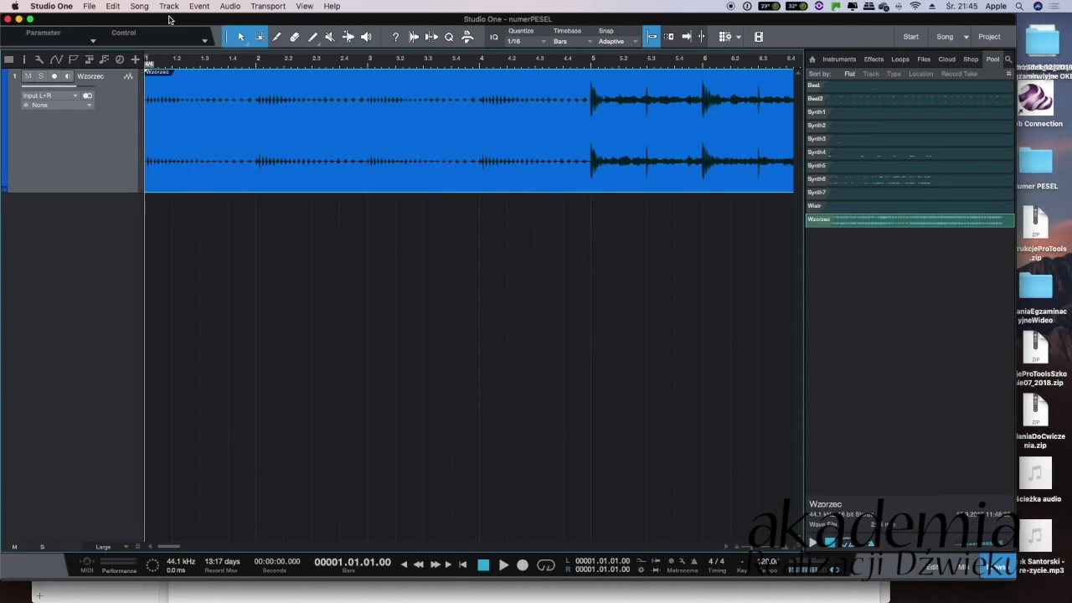
left_click_drag(1013, 576, 1071, 602)
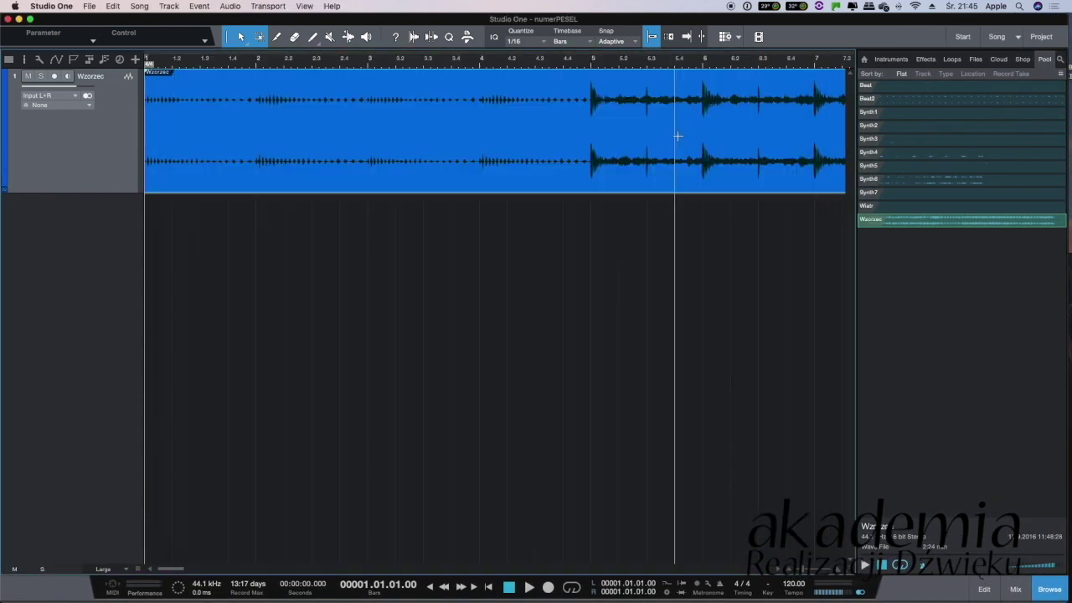
Switch to Preview to read the page 2 instruction on using all audio files from the PLIKI folder, and return to Studio One
key("super+Tab")
key("super+Tab")
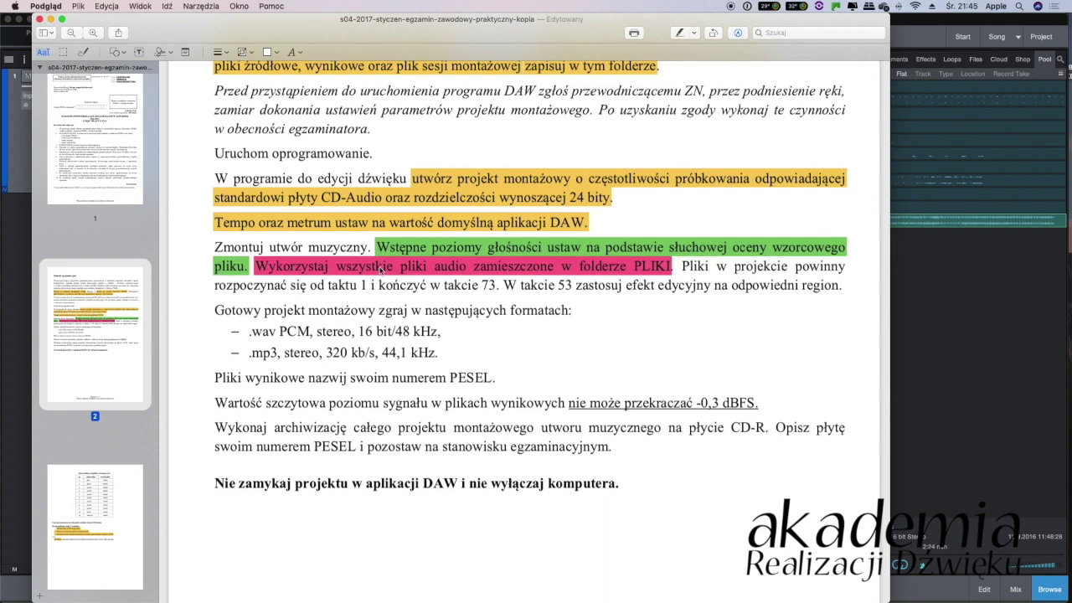
key("super+Tab")
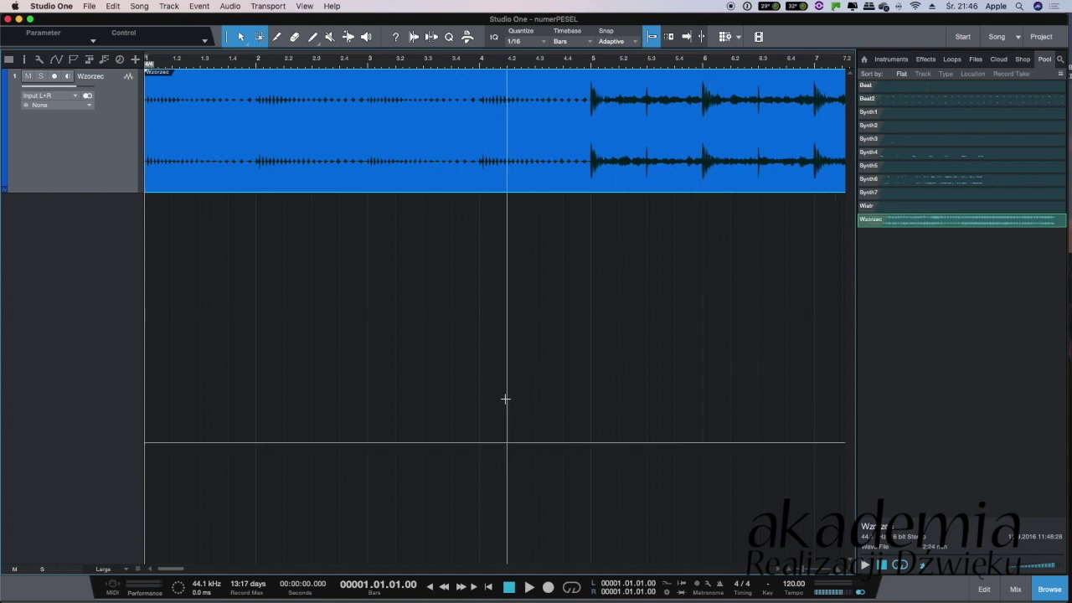
key("super+Tab")
left_click_drag(253, 267, 670, 266)
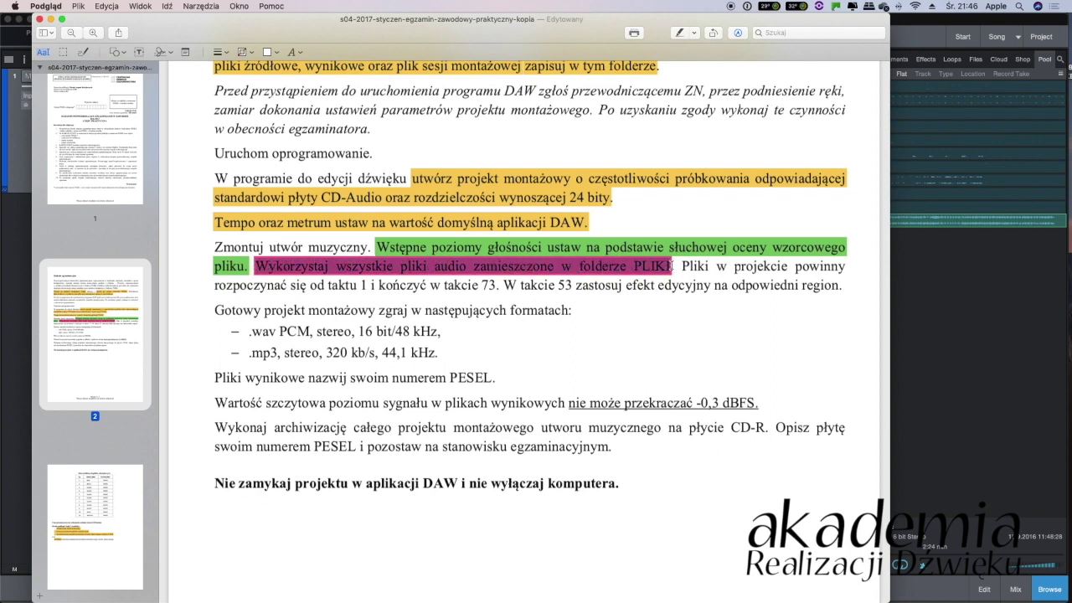
left_click(539, 283)
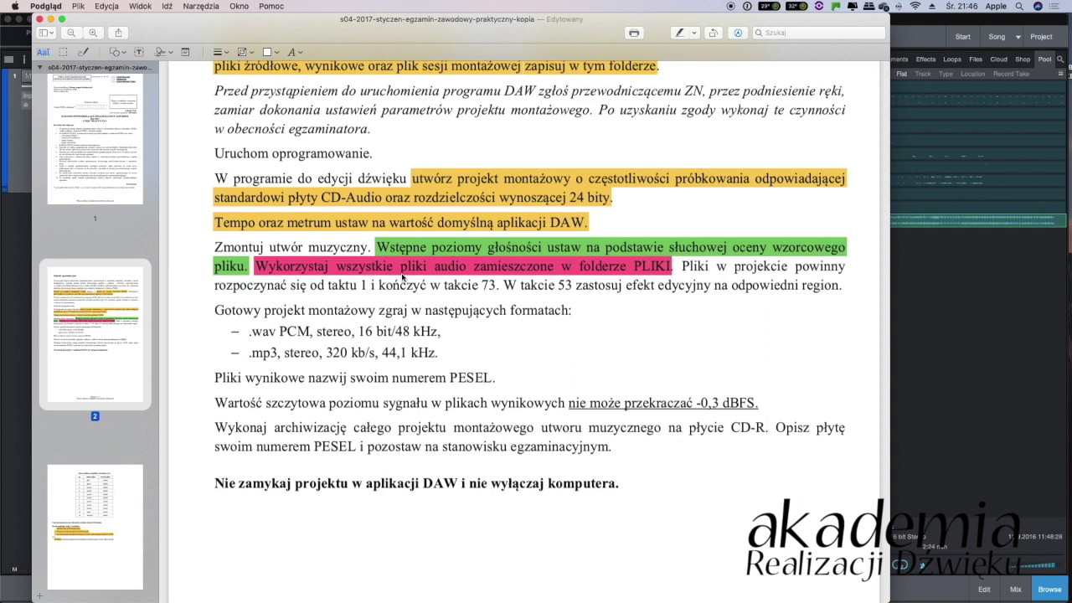
key("super+Tab")
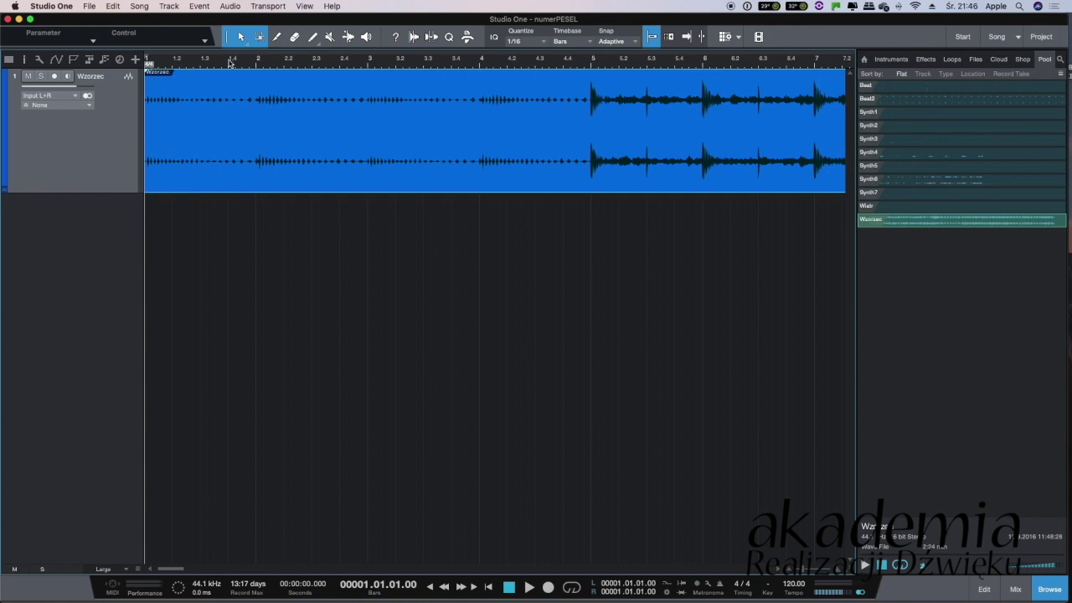
Listen to the Wzorzec track from the start, jump playback to bar 5 and stop
key("e")
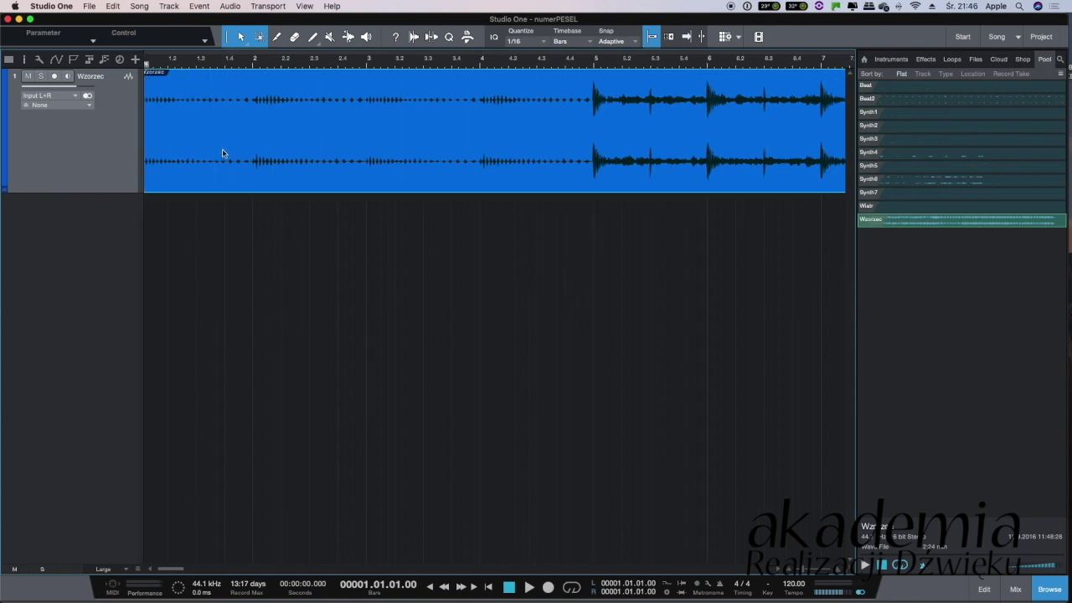
key("space")
key("space")
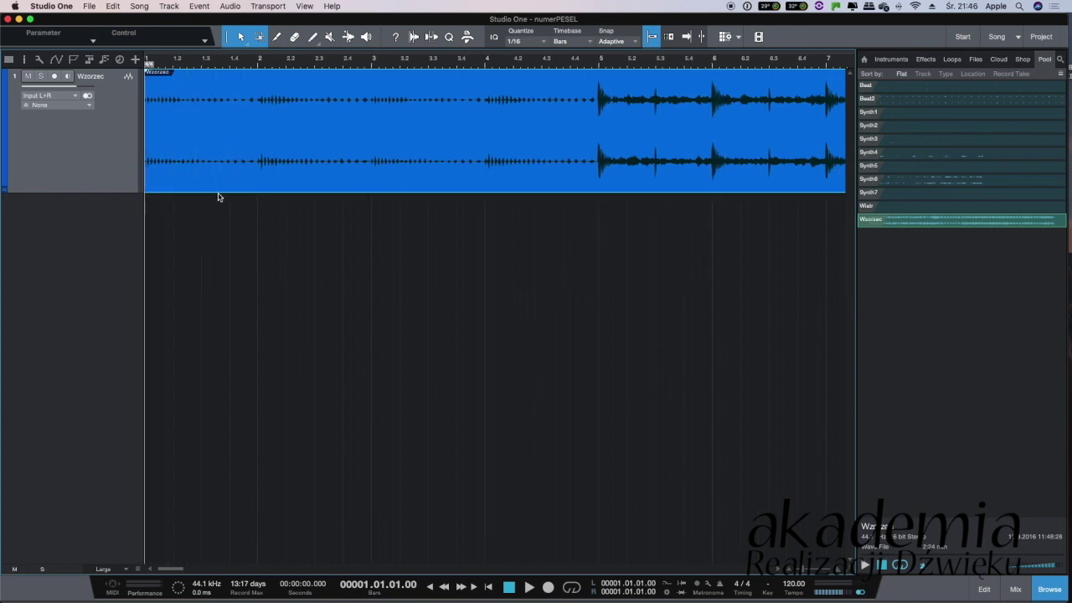
key("space")
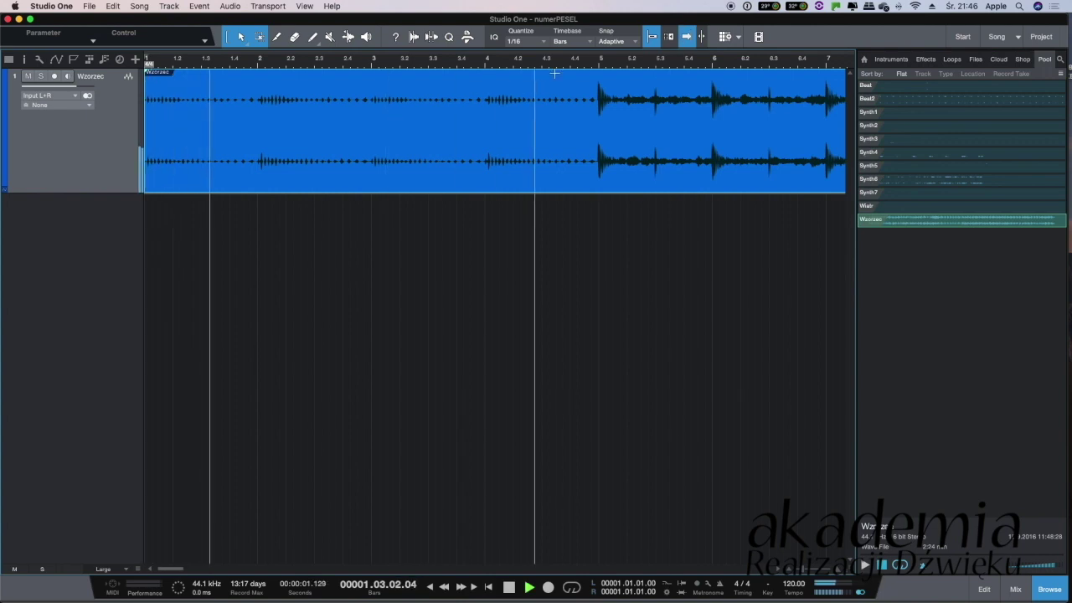
left_click(598, 64)
key("space")
Place the playhead on the start of bar 5 and examine how the Wzorzec waveform lines up with the grid
scroll(599, 83, "up", 3)
scroll(599, 83, "up", 5)
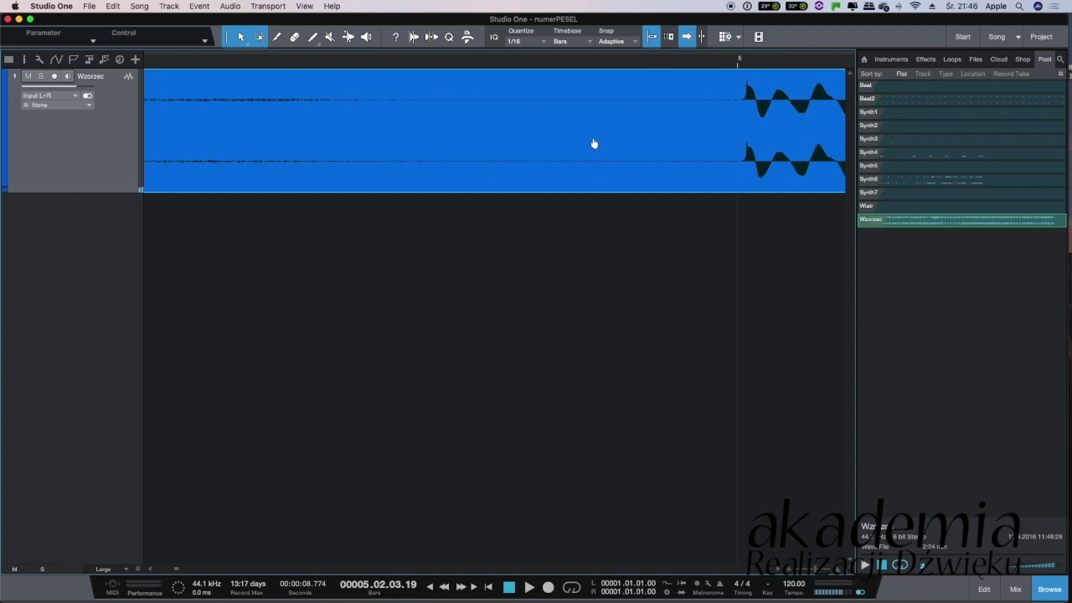
left_click(729, 61)
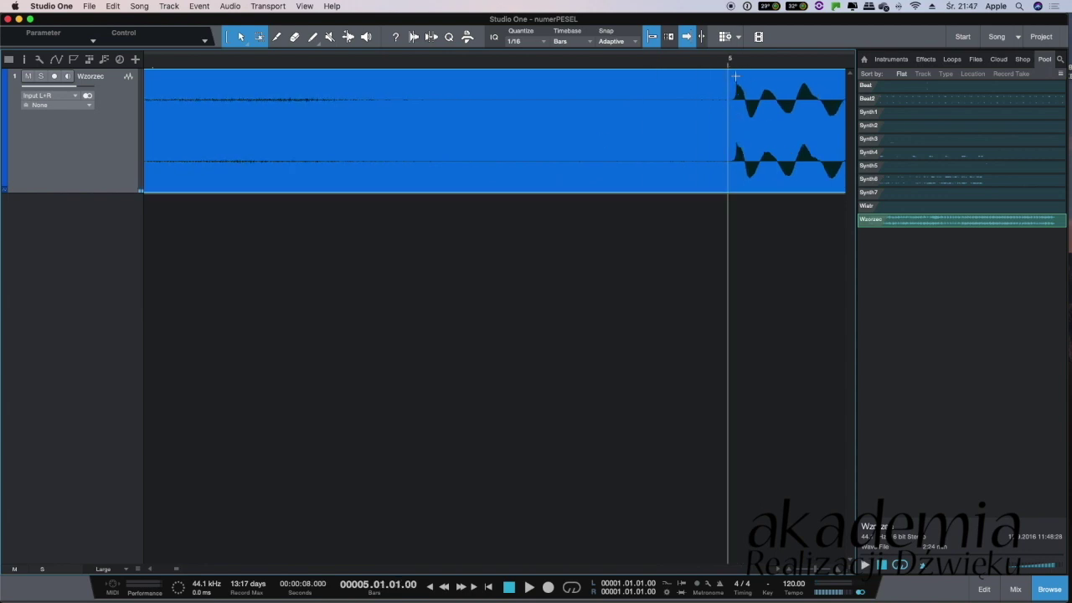
scroll(726, 92, "up", 5)
scroll(724, 104, "down", 3)
scroll(718, 90, "up", 3)
scroll(718, 90, "down", 6)
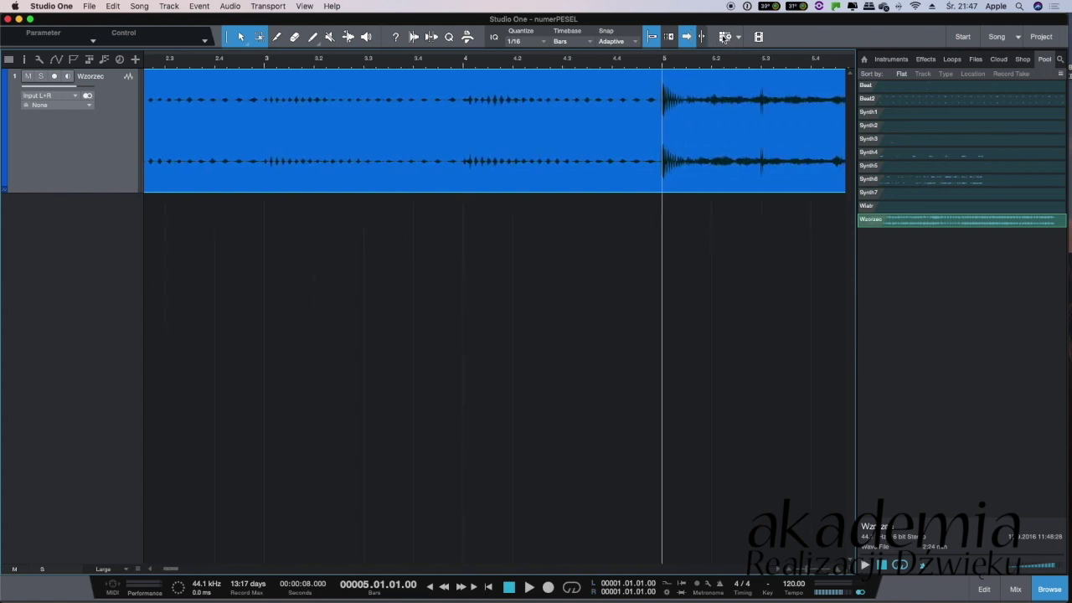
Play Wzorzec from bar 5 with the metronome to compare the beats, and return the playhead to the song start
key("space")
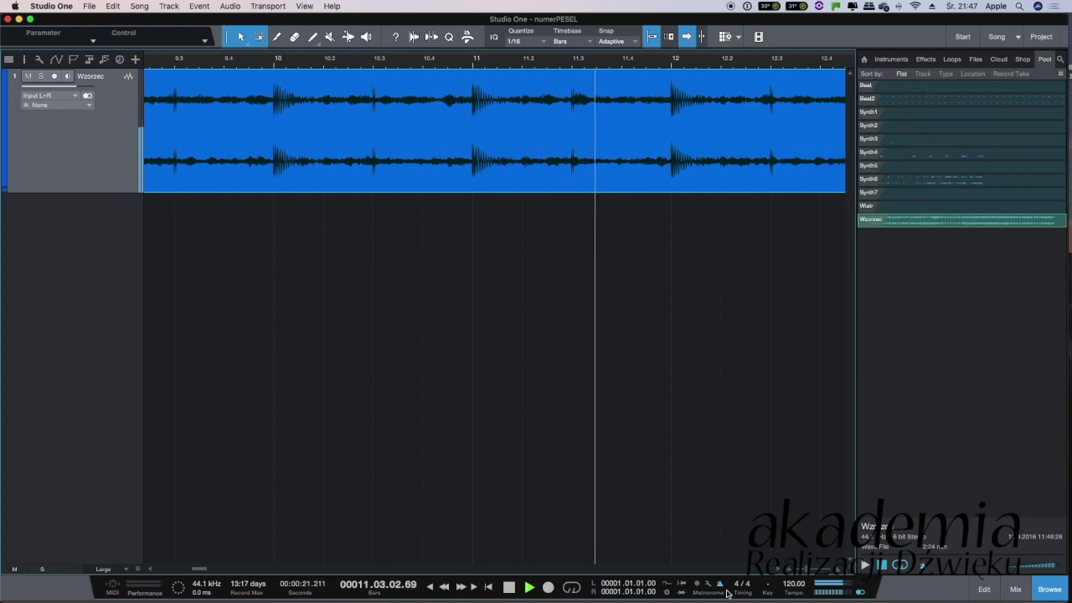
key("space")
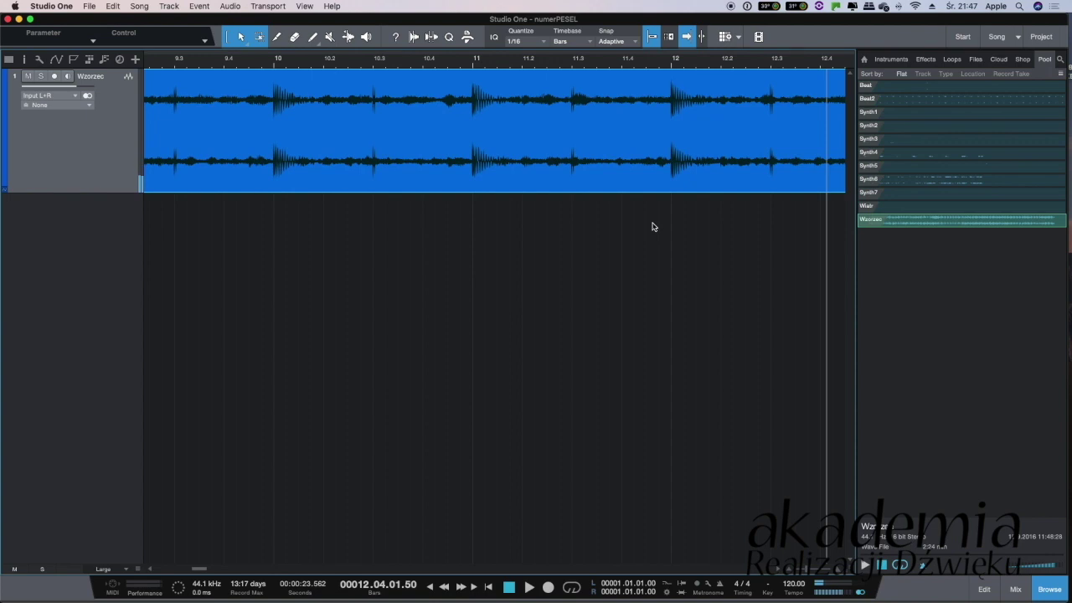
key("Home")
Turn off snapping and select the short gap between the bar 5 line and the beat's onset in Wzorzec to inspect the offset
left_click_drag(335, 68, 367, 174)
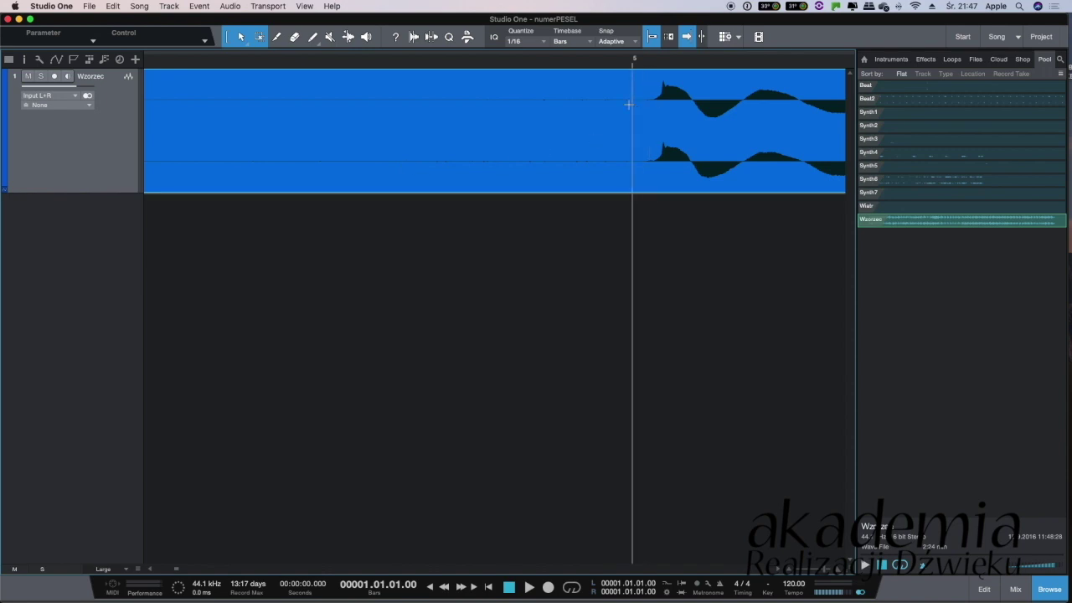
key("n")
left_click_drag(632, 103, 653, 105)
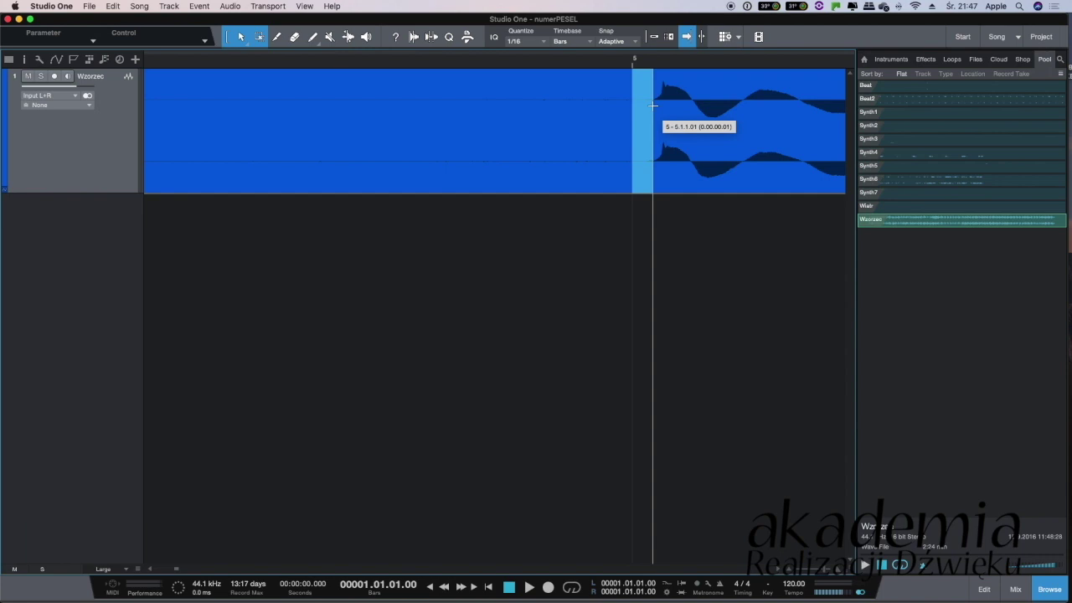
left_click_drag(652, 103, 653, 104)
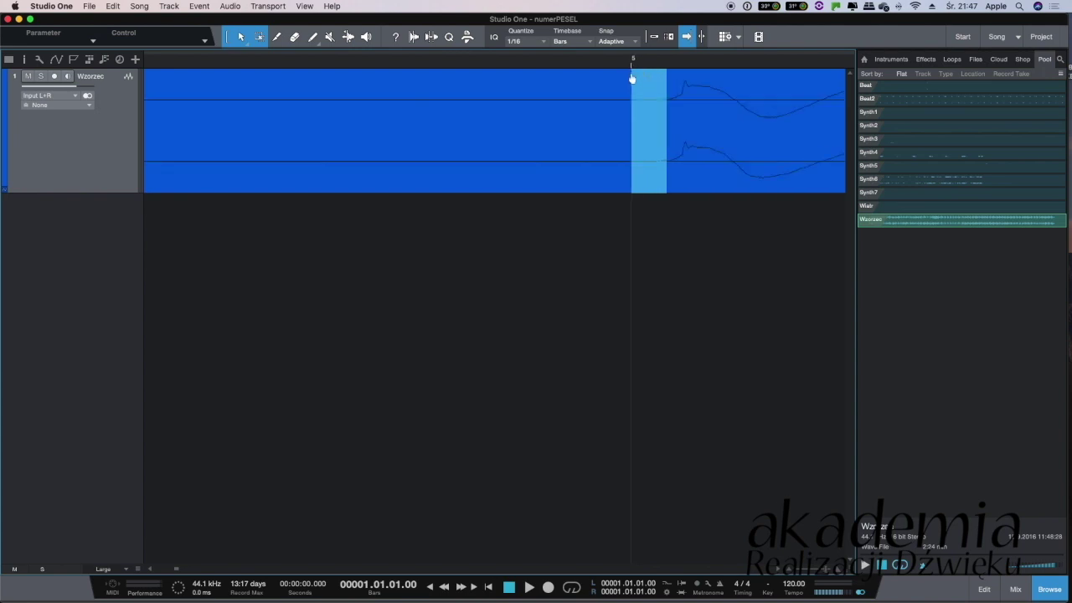
scroll(630, 89, "up", 5)
scroll(630, 88, "down", 2)
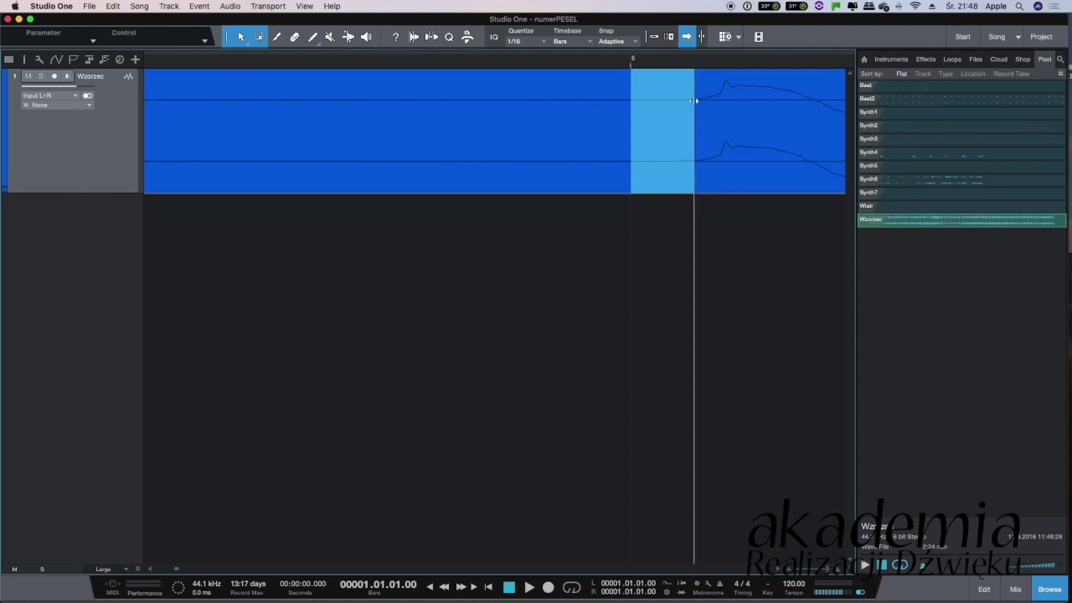
scroll(634, 105, "right", 1)
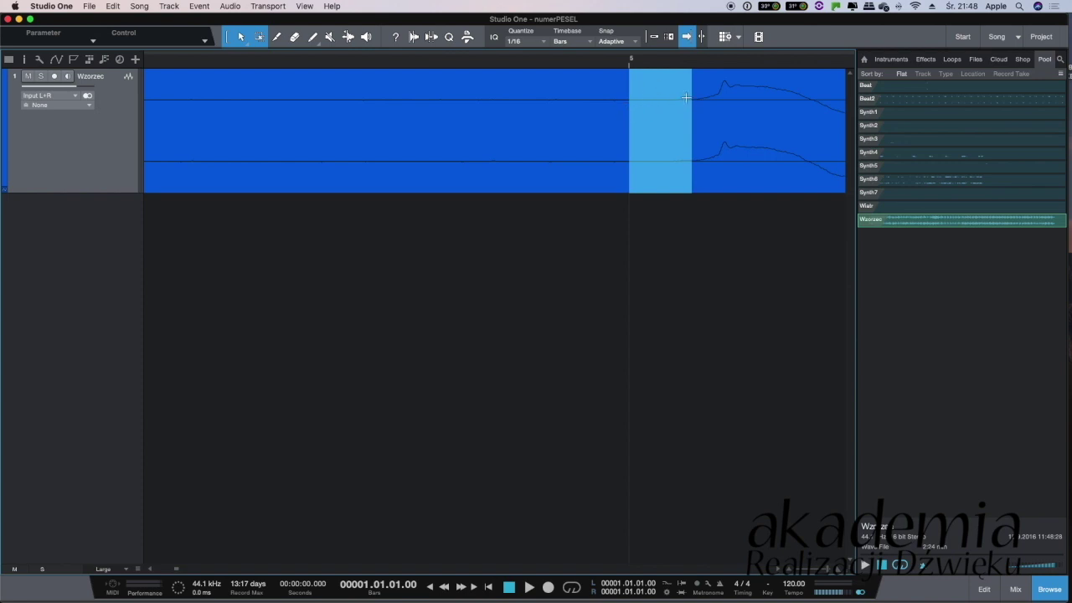
Play Wzorzec with the metronome from the song start, jump to bar 7 and stop around bar 10
left_click_drag(607, 62, 371, 58)
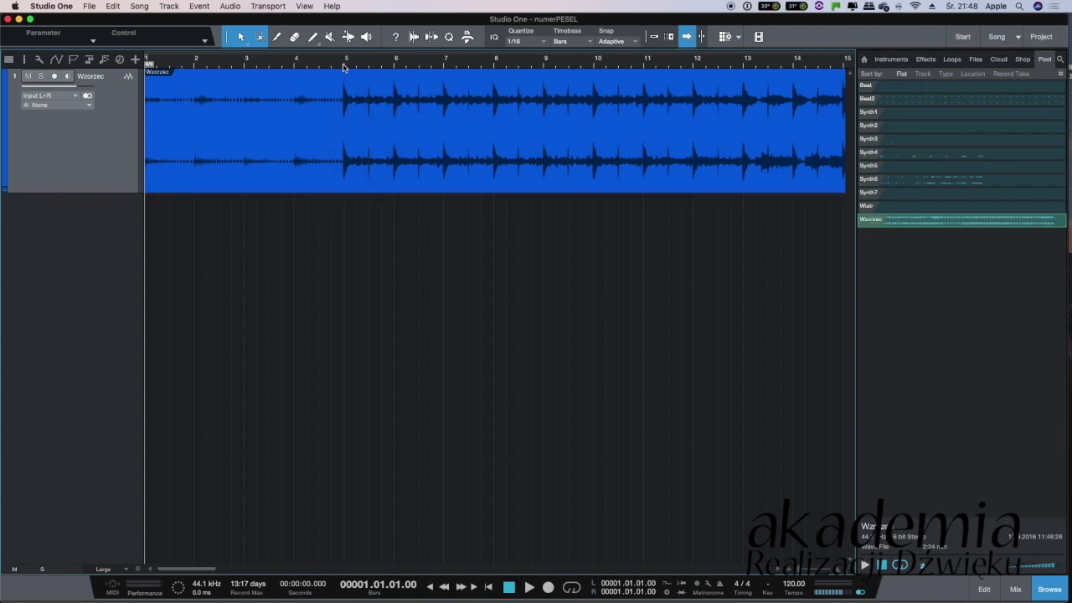
key("space")
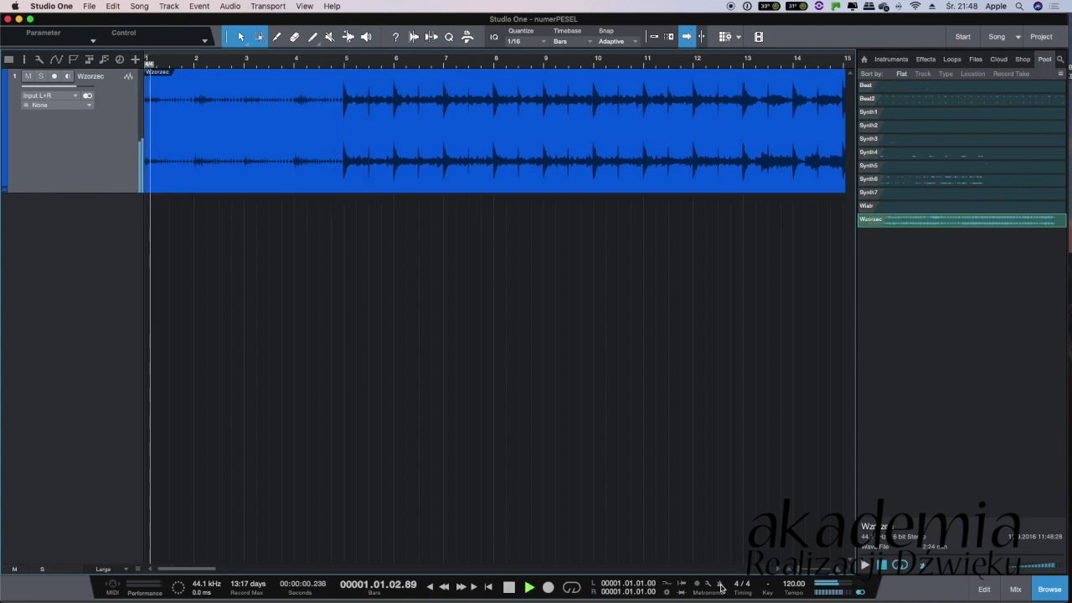
left_click(445, 59)
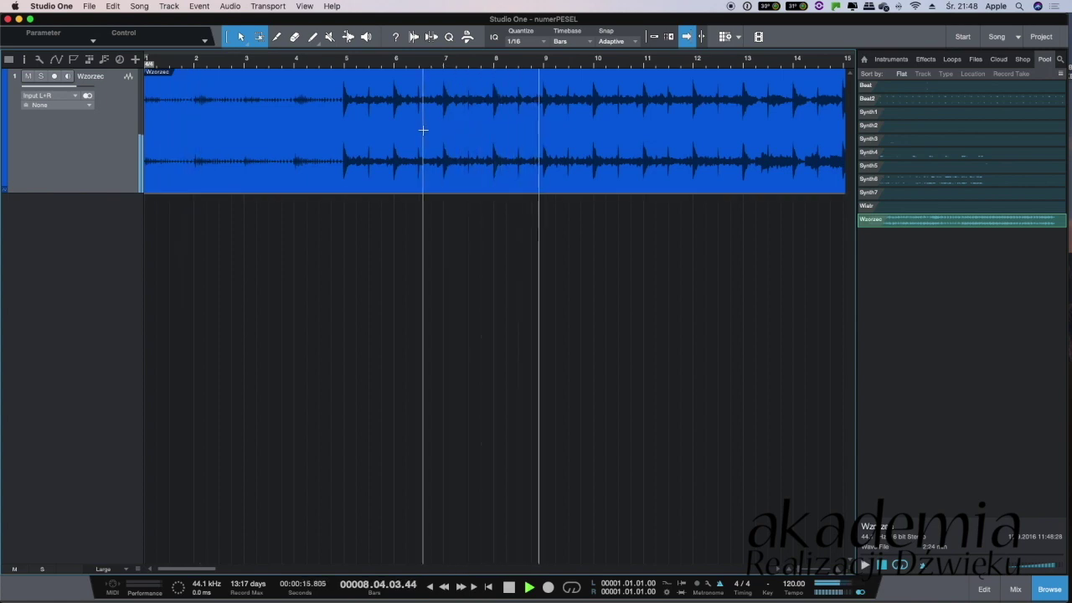
key("space")
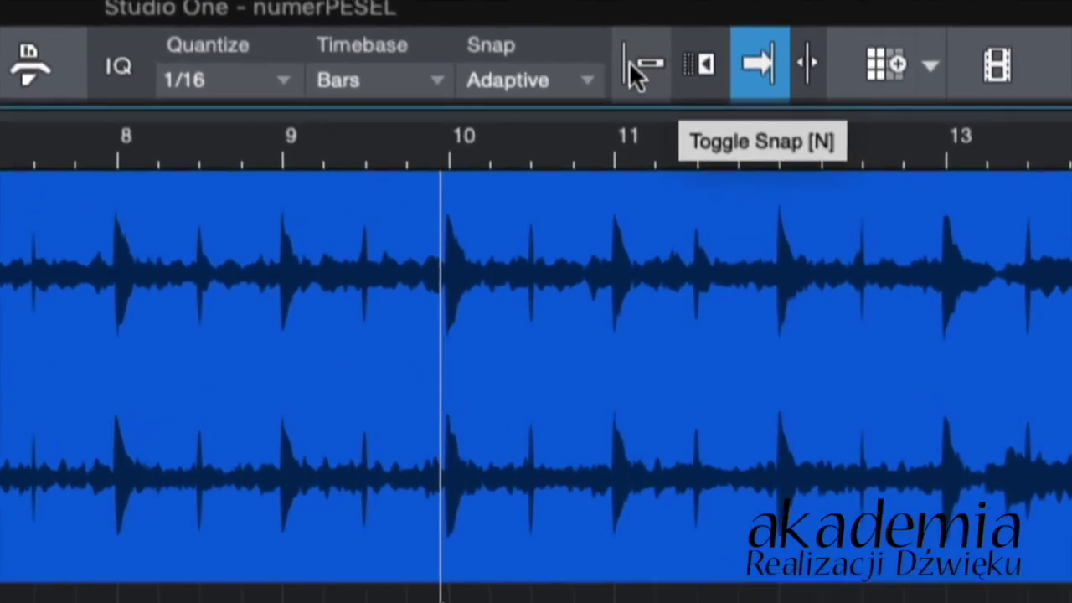
Turn snapping back on and check the available snap modes with Adaptive selected
left_click(641, 65)
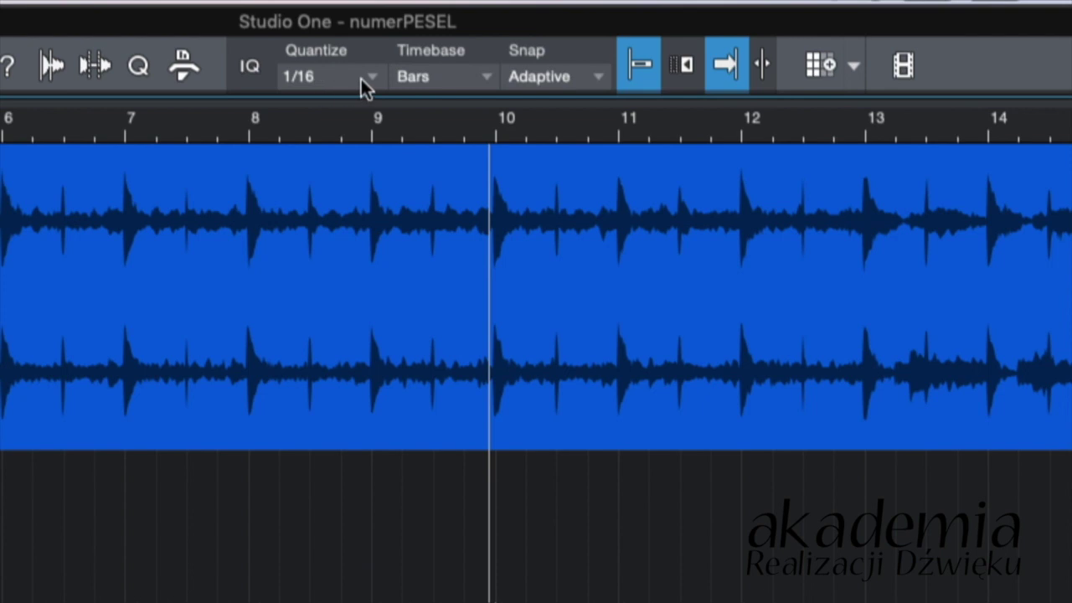
left_click(598, 76)
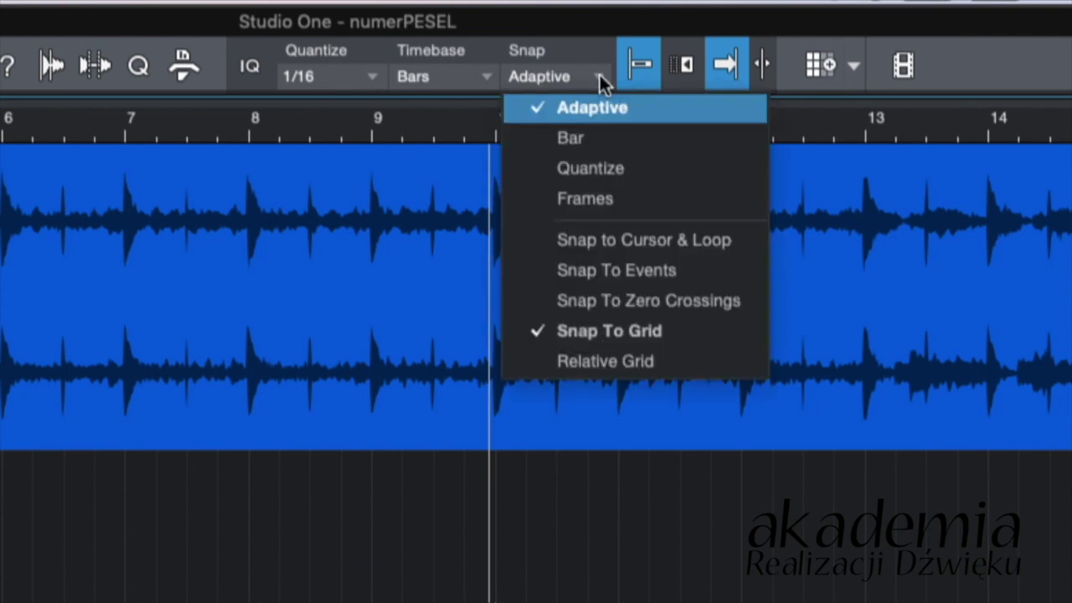
left_click(591, 75)
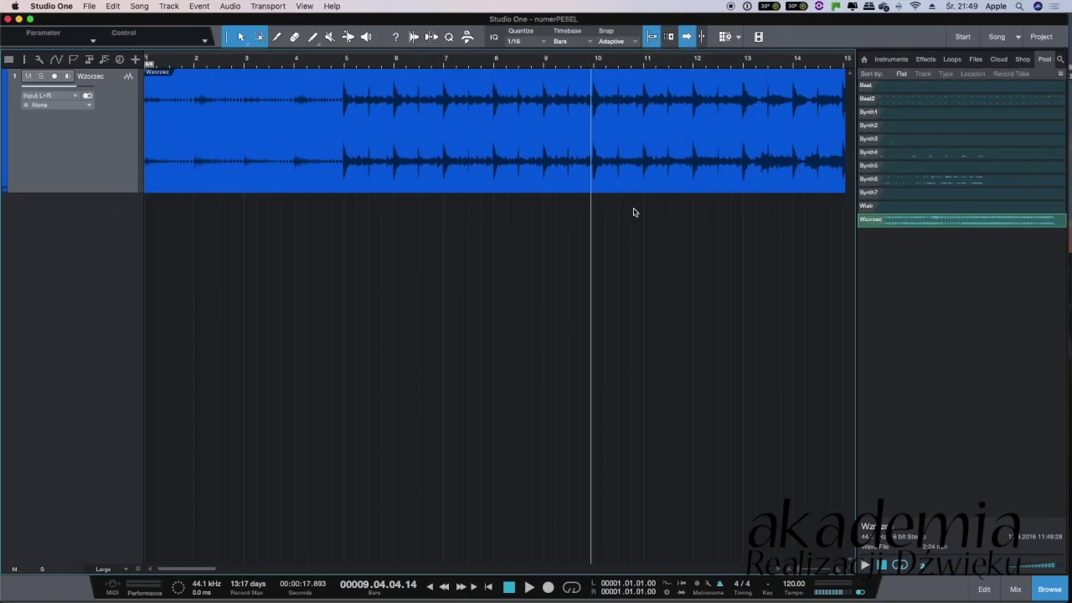
Try the Bar snap mode and look through the note-value options of the Bars timebase
left_click(634, 42)
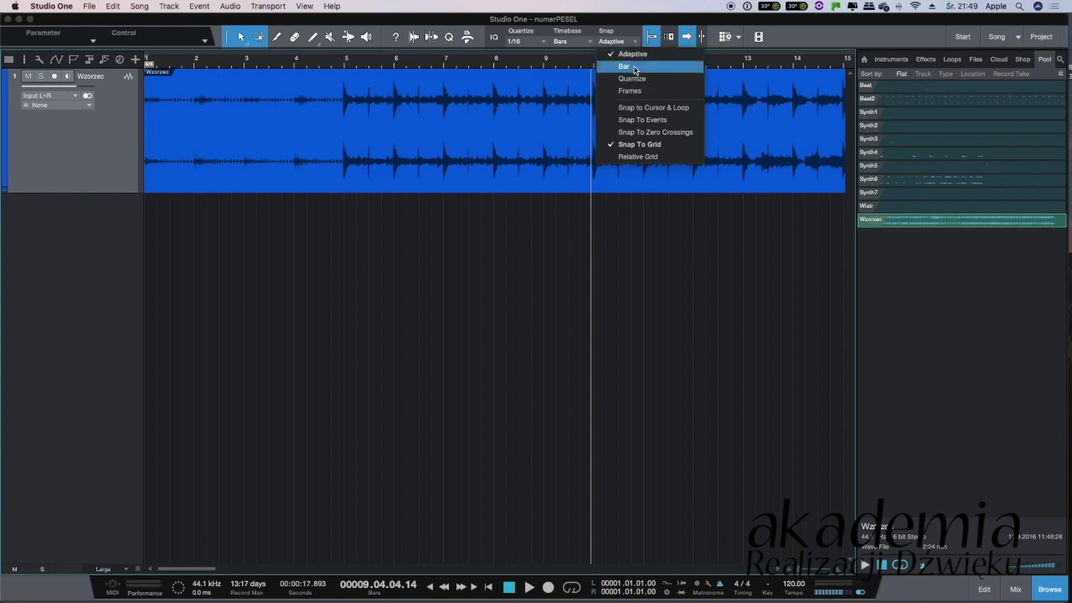
left_click(634, 67)
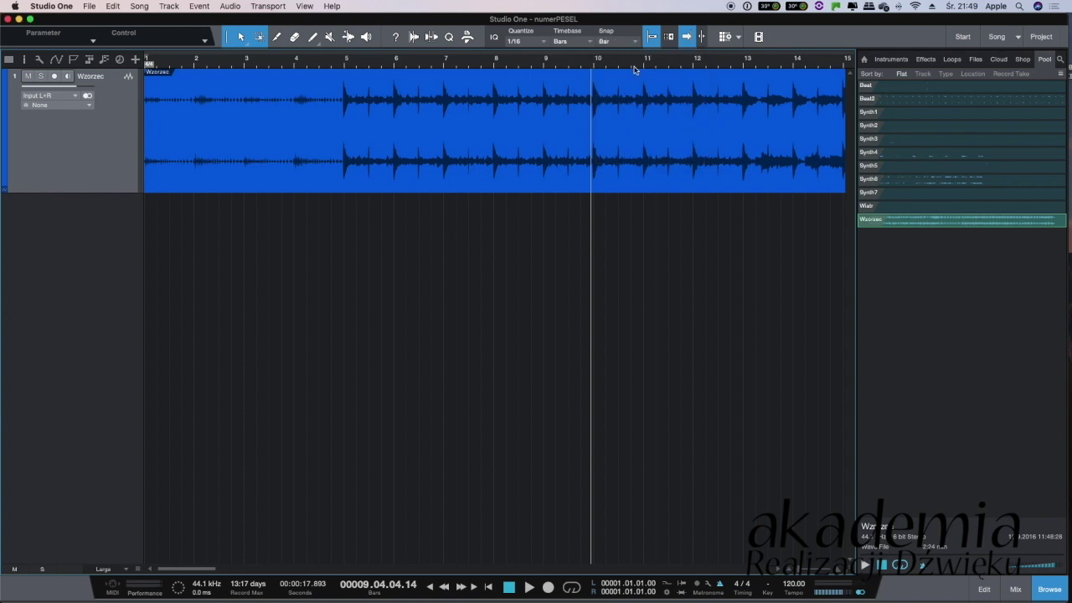
left_click(589, 42)
mouse_move(586, 78)
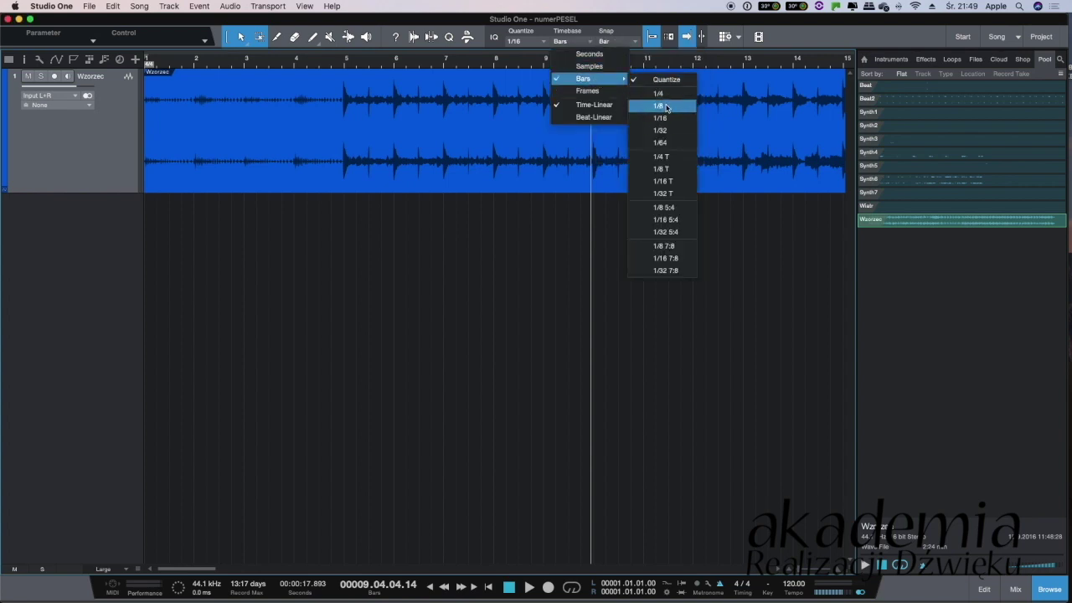
left_click(577, 40)
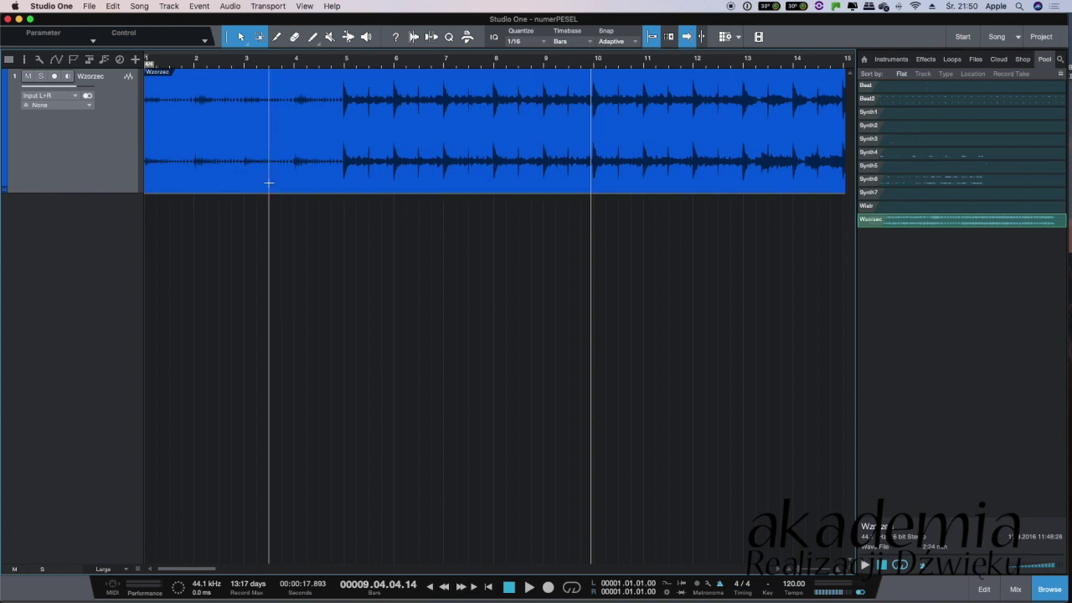
Check the required bar range in the exam document, and play the opening of Wzorzec from the song start in Studio One
key("super+Tab")
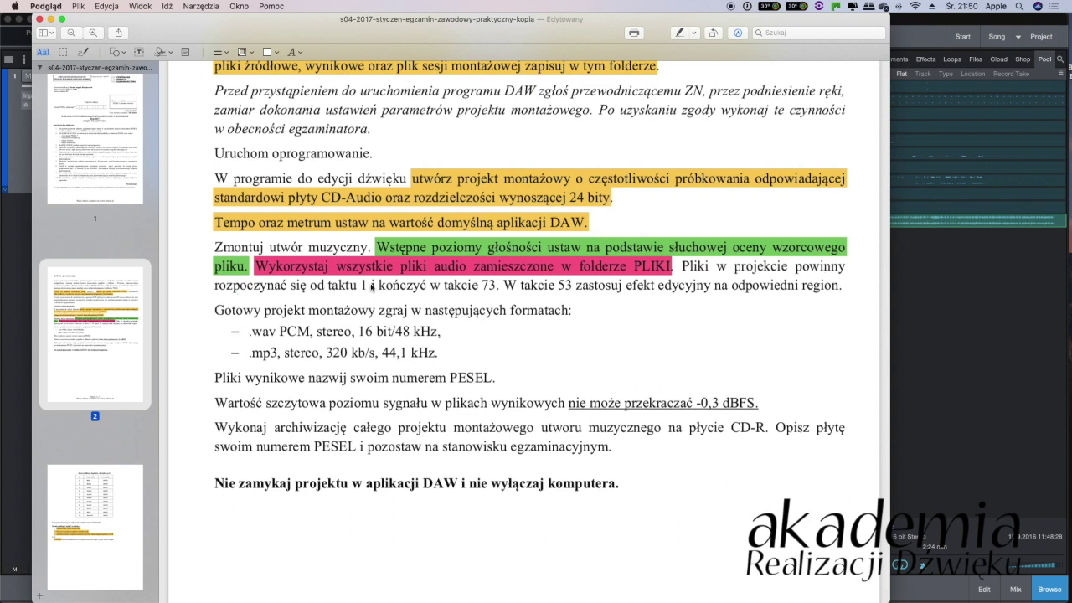
key("super+Tab")
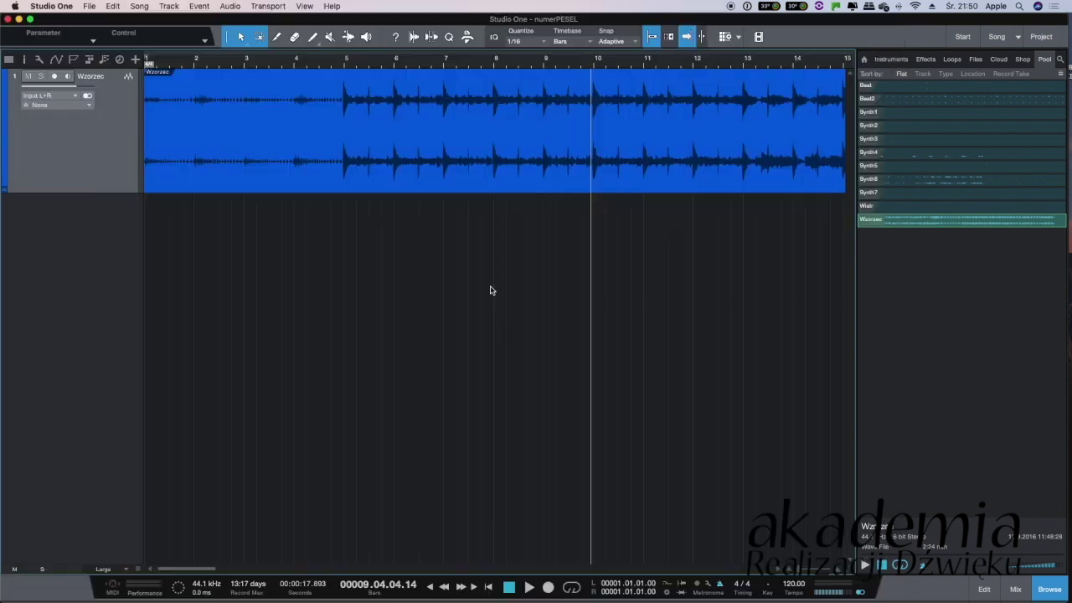
key("comma")
key("space")
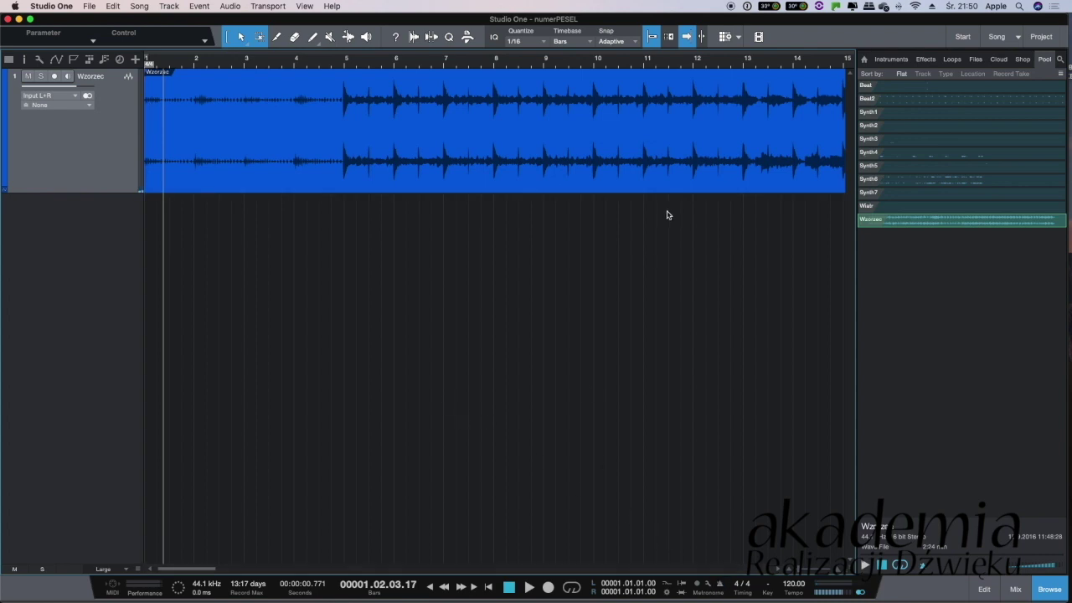
Place the playhead at the end of Wzorzec on bar 73 to check its end point, and return to the song start
left_click_drag(201, 571, 462, 585)
left_click(293, 335)
key("space")
left_click(495, 70)
key("space")
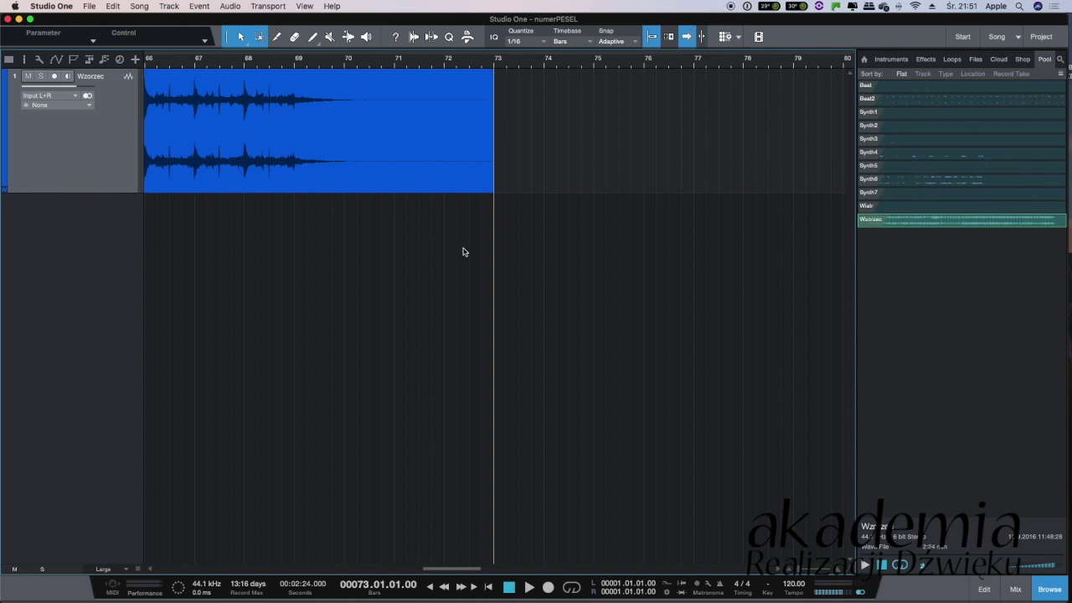
key("Home")
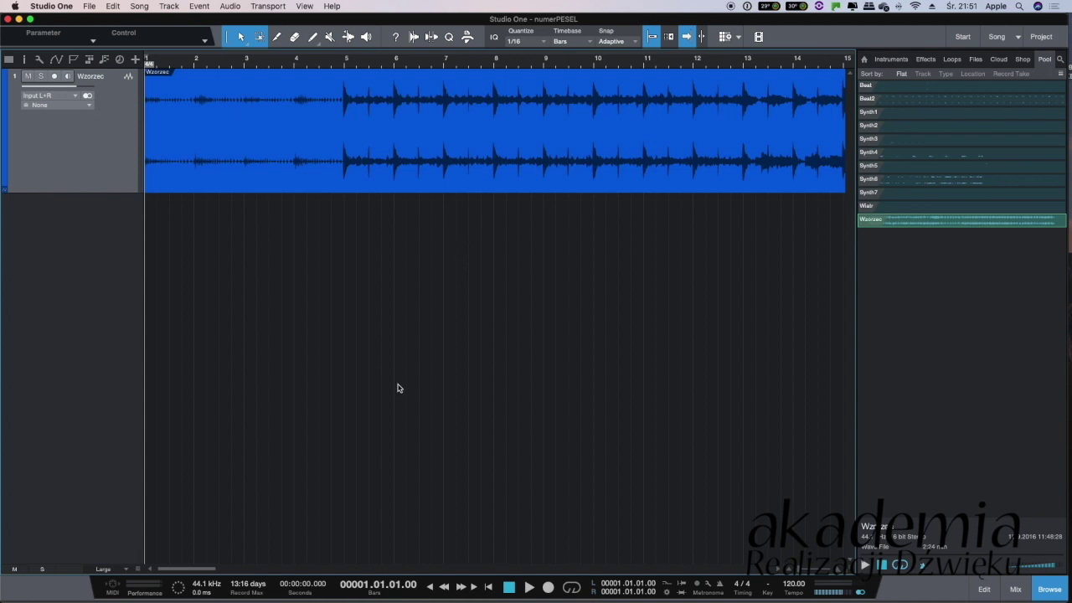
left_click_drag(186, 569, 148, 566)
Switch to the exam document and highlight in purple the sentence about files starting at bar 1 and ending in bar 73
key("super+Tab")
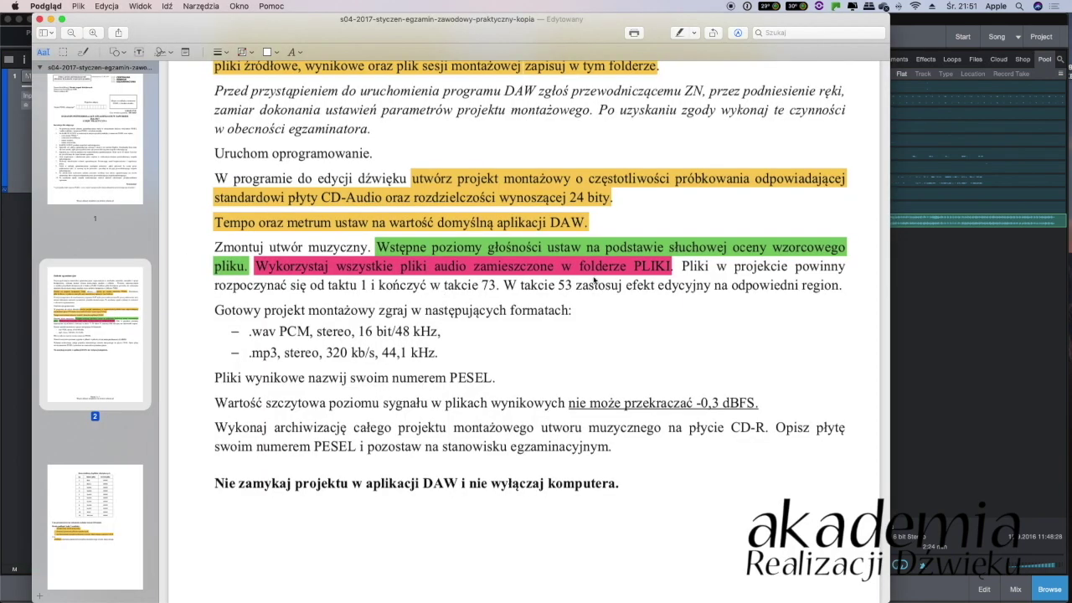
left_click_drag(682, 267, 500, 288)
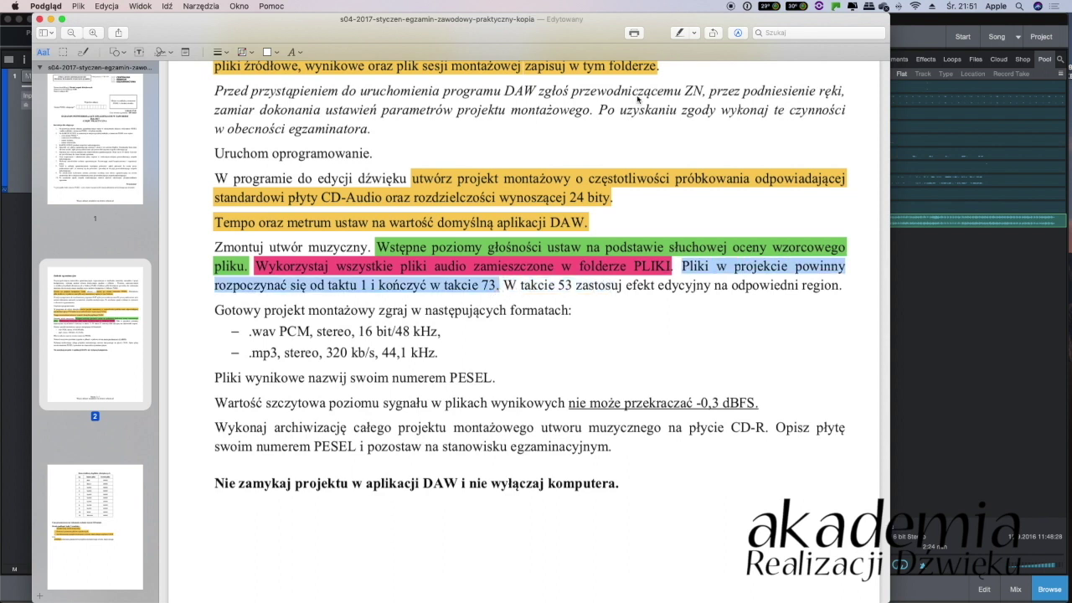
left_click(694, 32)
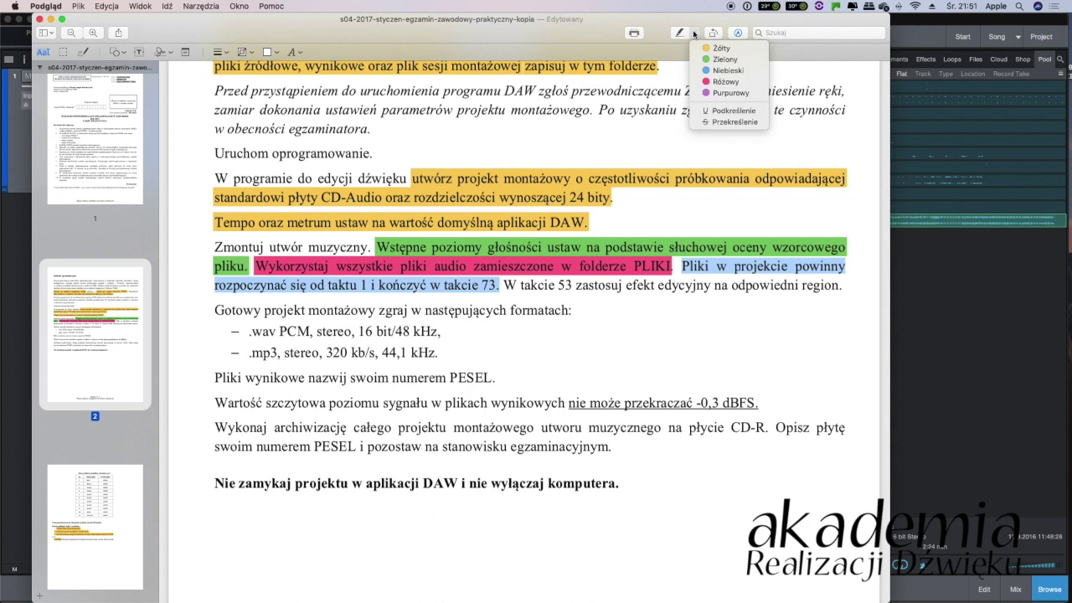
left_click(730, 92)
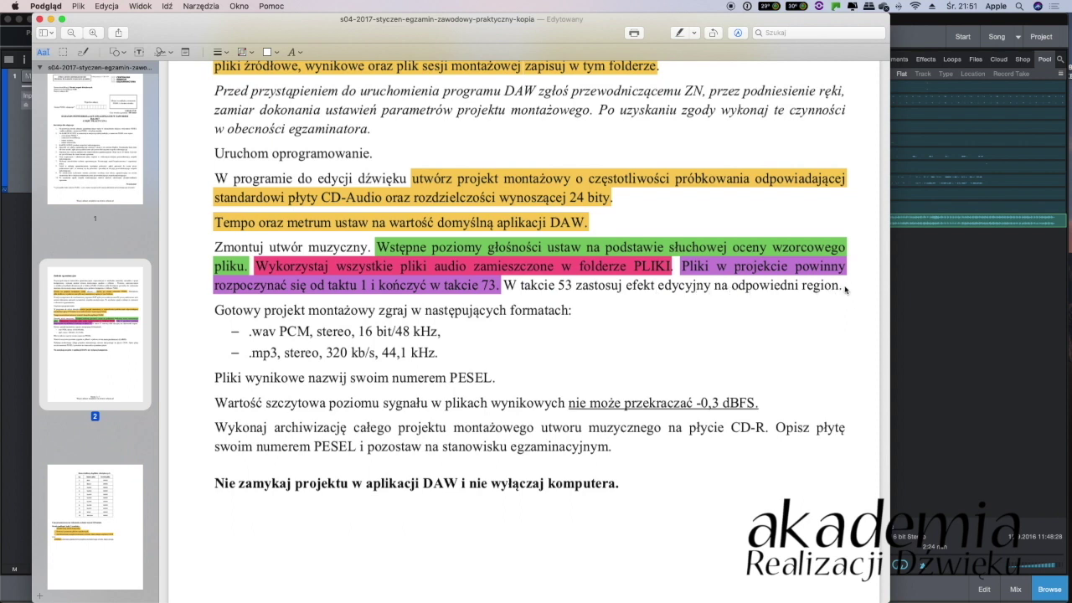
Examine the requirement for an editing effect in bar 53 and the export format and file-naming instructions
left_click_drag(844, 289, 508, 289)
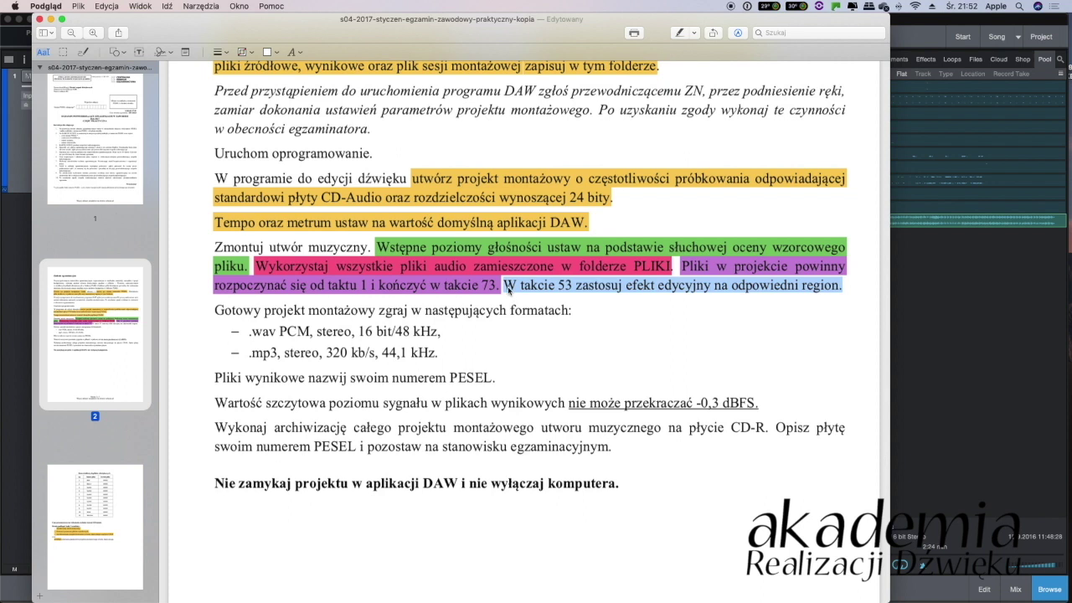
left_click(621, 290)
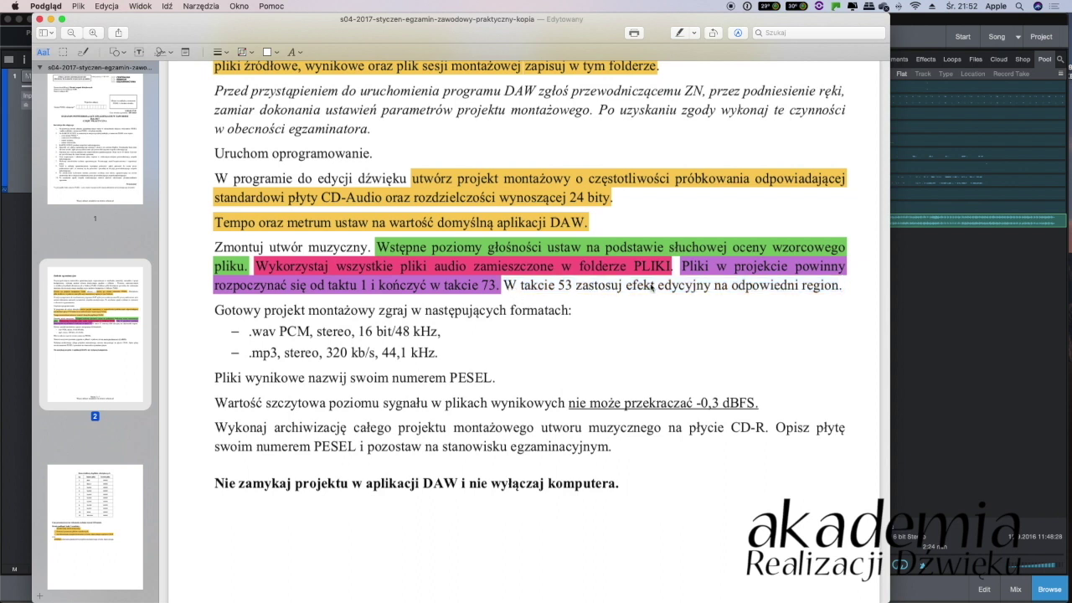
left_click_drag(847, 289, 509, 289)
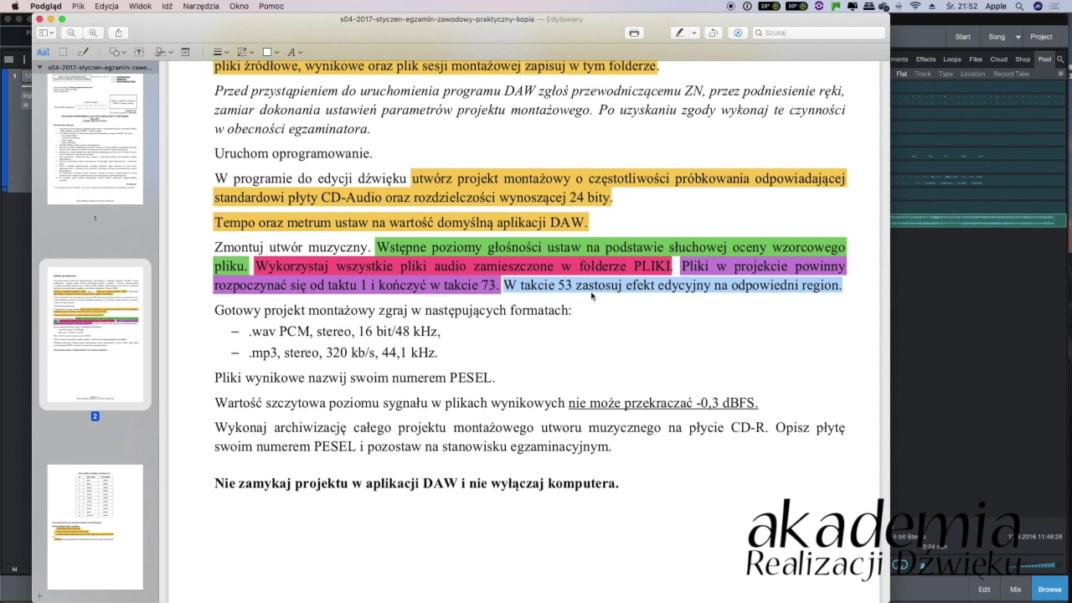
left_click_drag(215, 311, 561, 381)
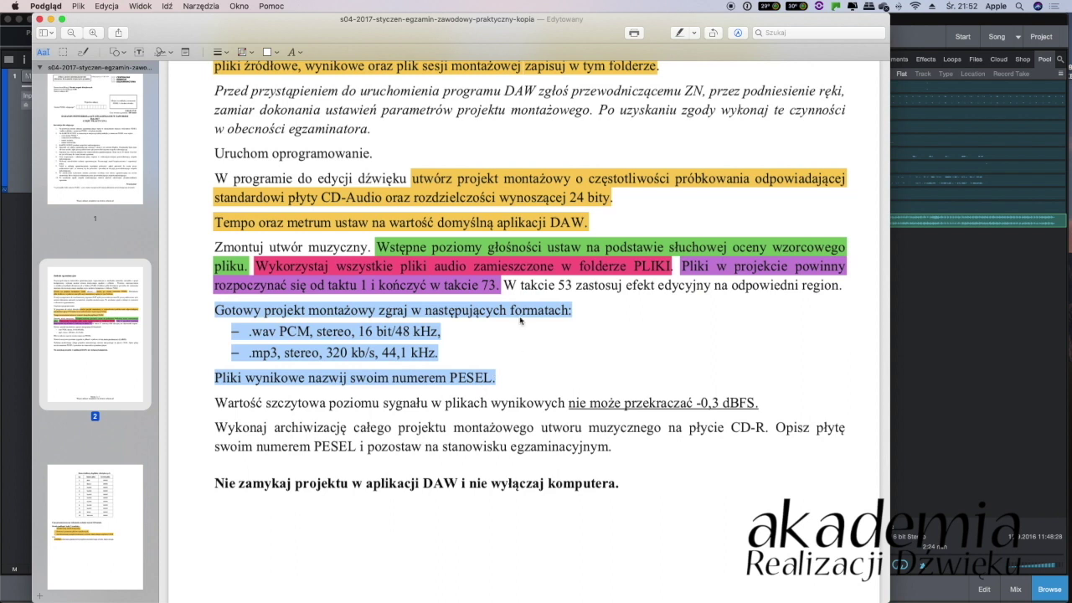
left_click(205, 316)
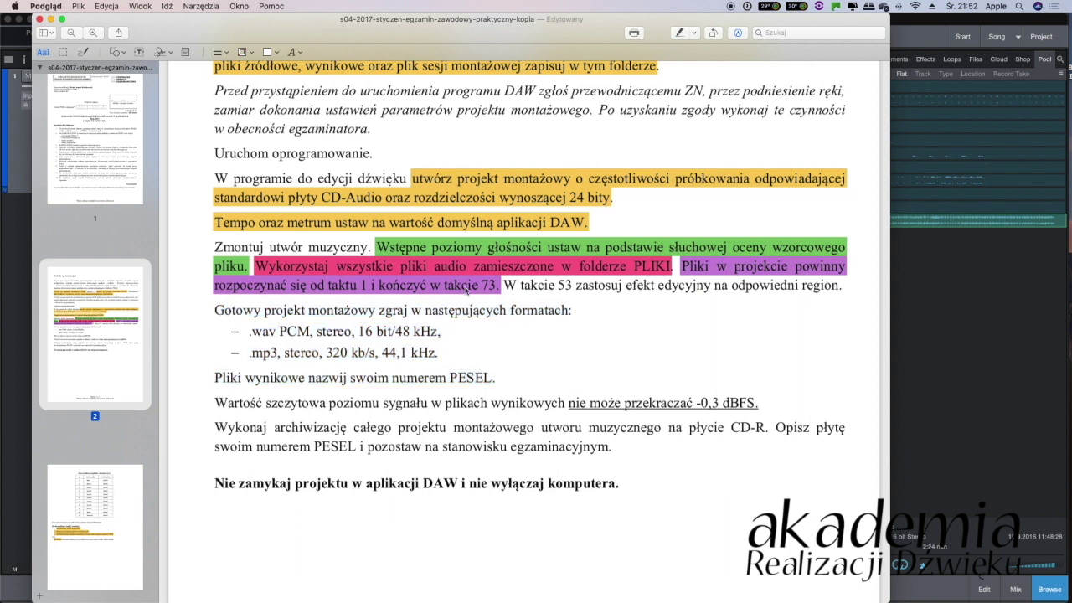
Reread the exam document's project and assembly instructions, including the highlighted requirements and the bar 53 effect
scroll(243, 306, "up", 1)
scroll(239, 307, "down", 3)
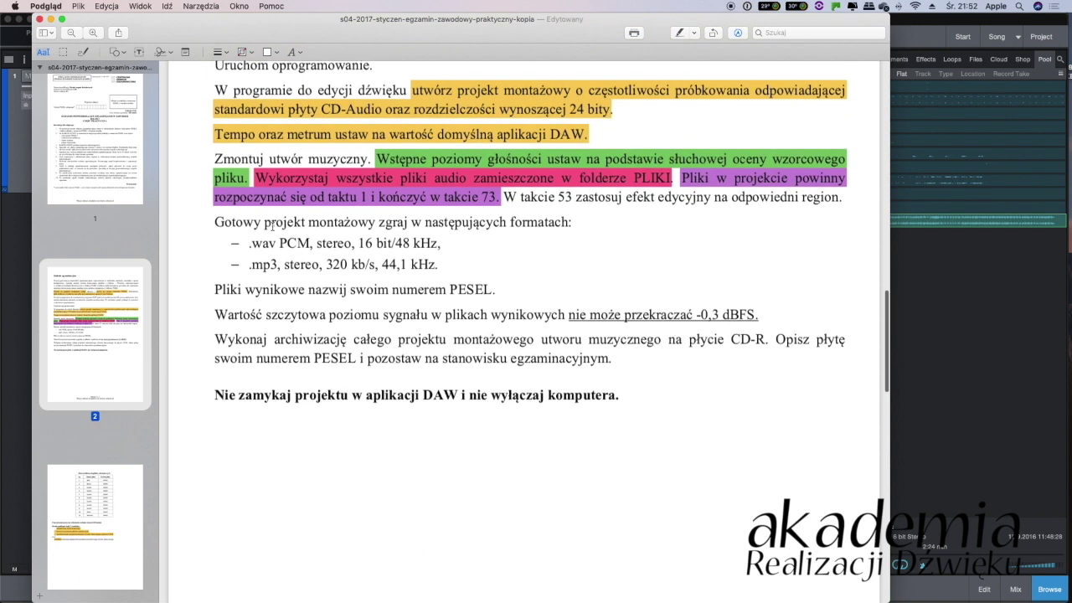
scroll(652, 365, "up", 3)
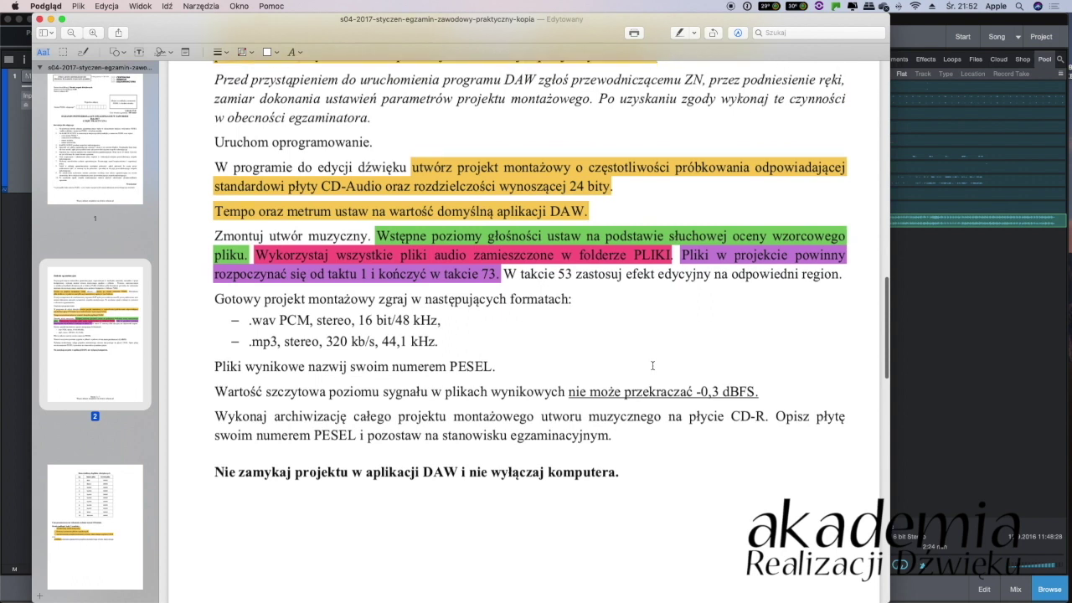
scroll(652, 366, "up", 2)
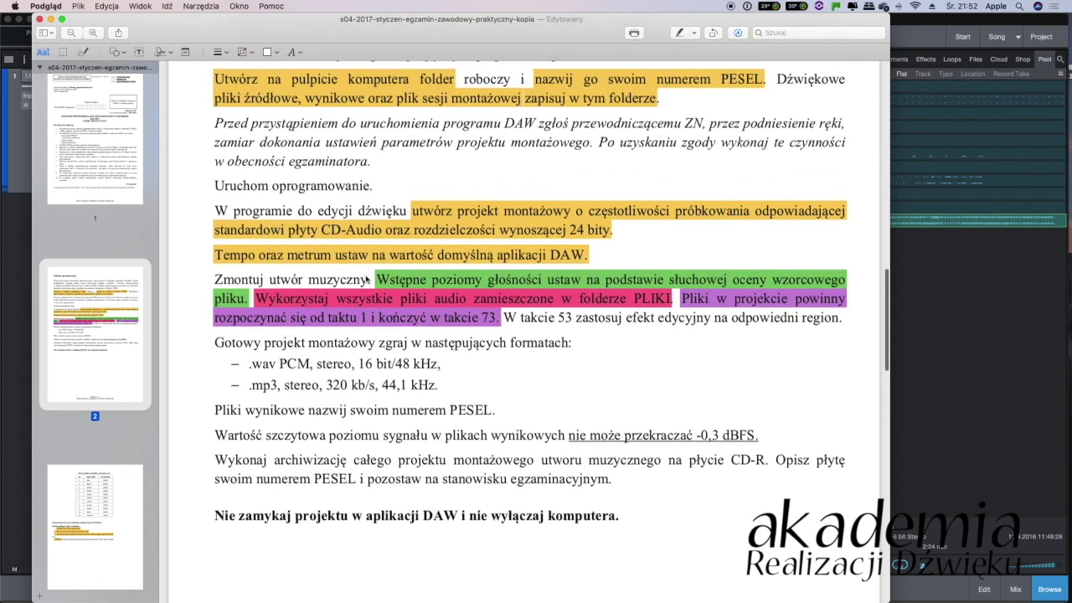
scroll(333, 278, "up", 1)
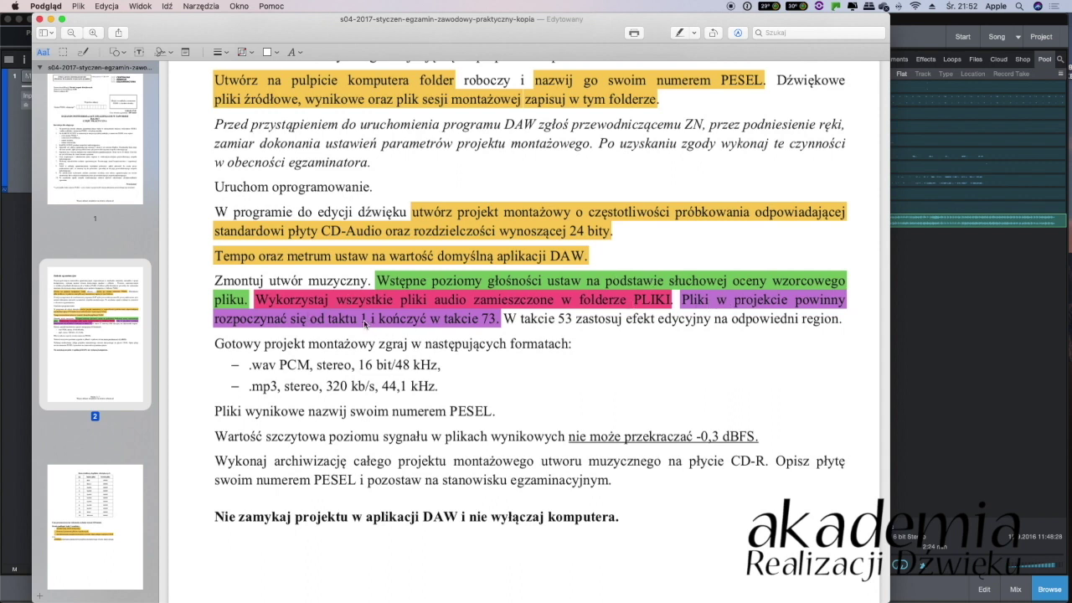
left_click(559, 321)
left_click_drag(567, 323, 572, 326)
left_click(579, 332)
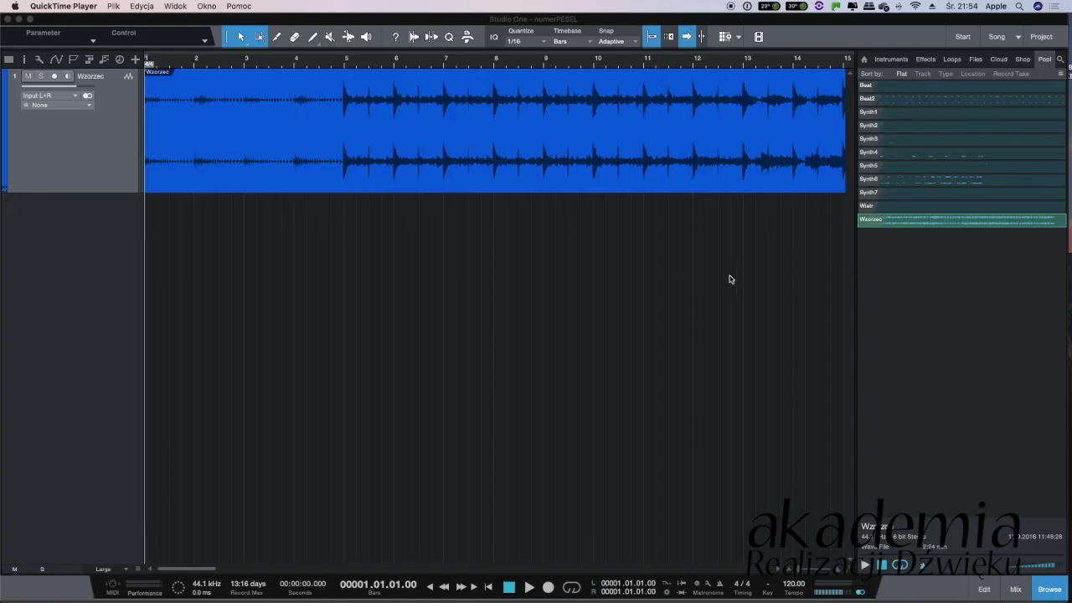
Play Wzorzec in Studio One from the song start and stop just after bar 5 begins
left_click(212, 66)
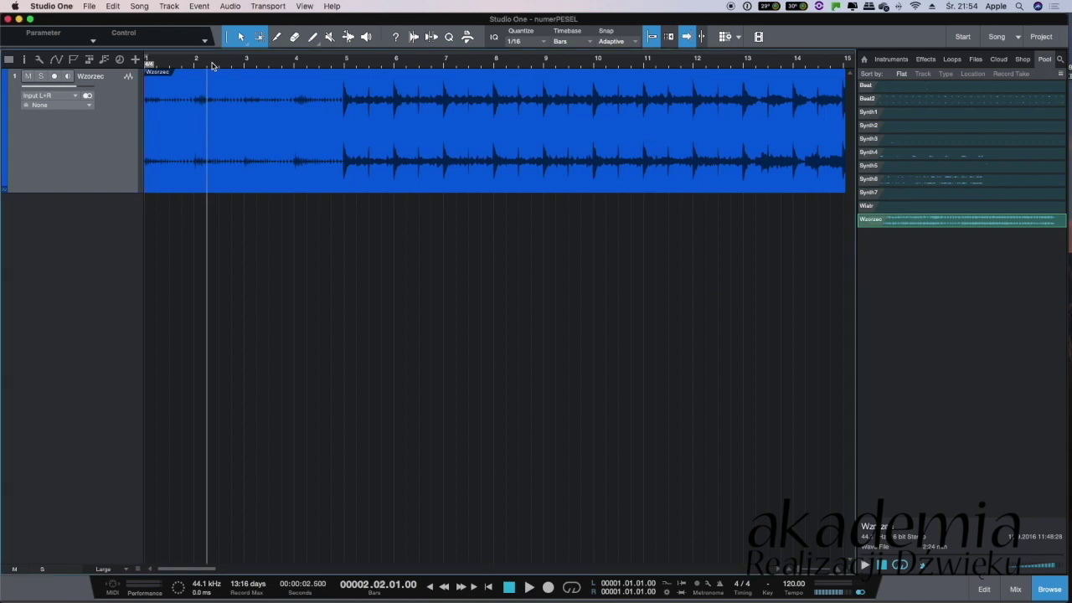
key("Home")
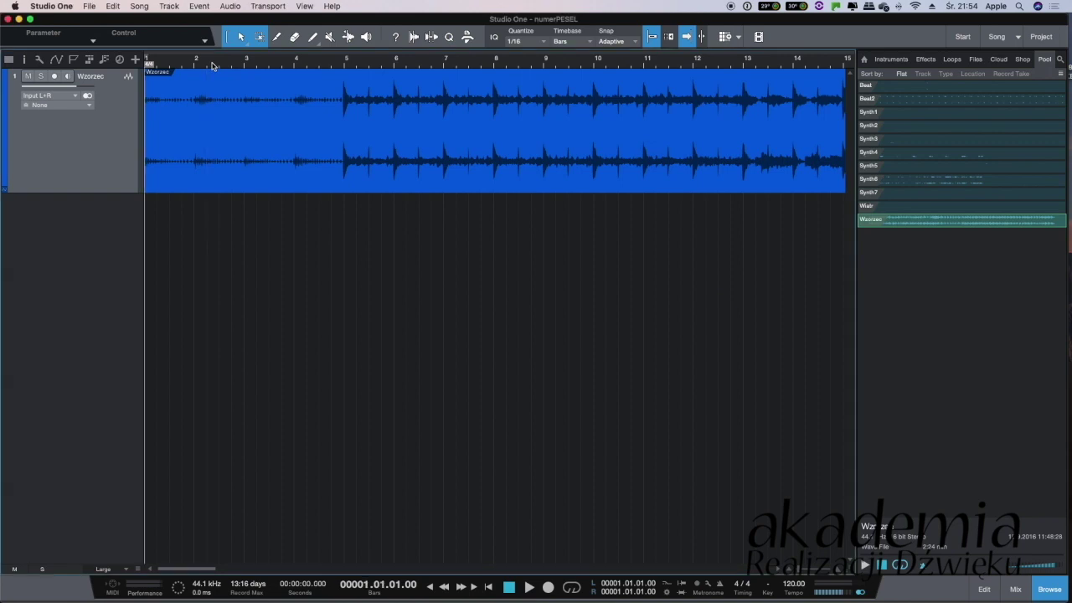
key("space")
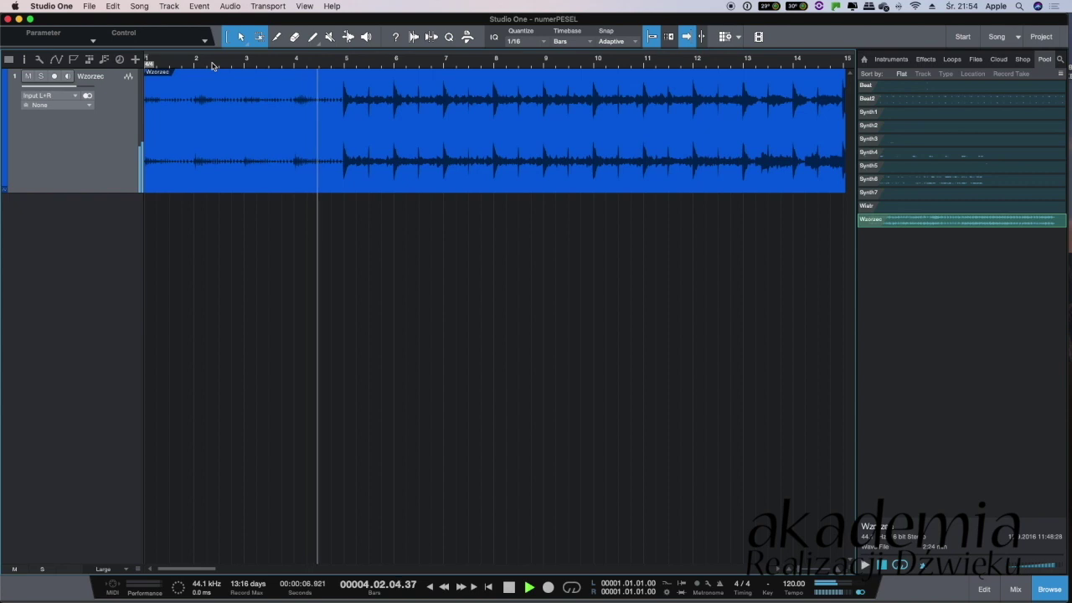
key("space")
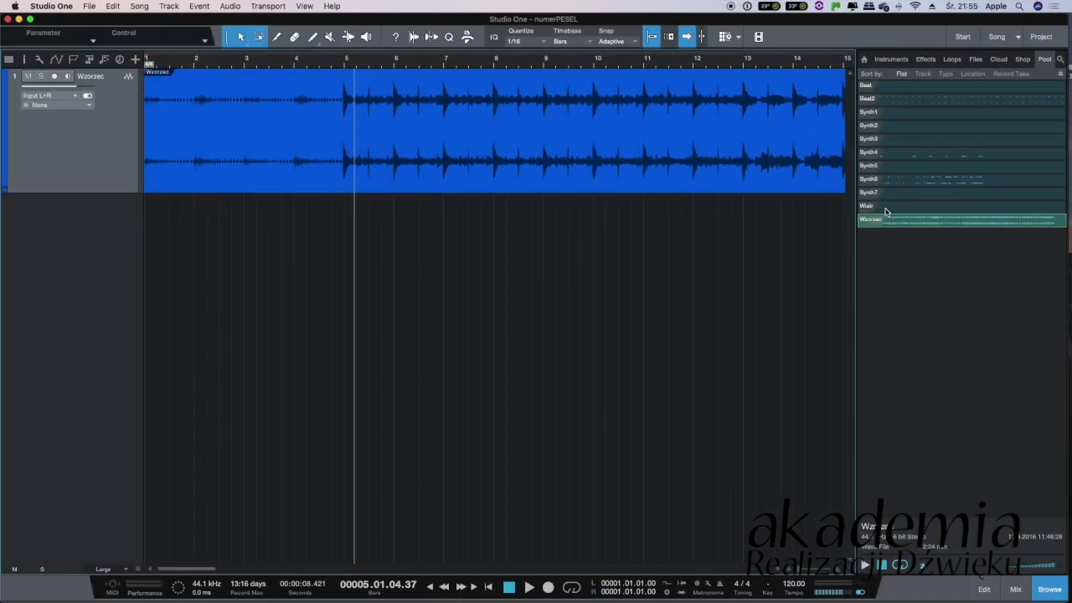
Audition the supplied audio files in the pool one by one, from Wiatr through Synth7 up to Synth1
left_click(885, 208)
left_click(865, 566)
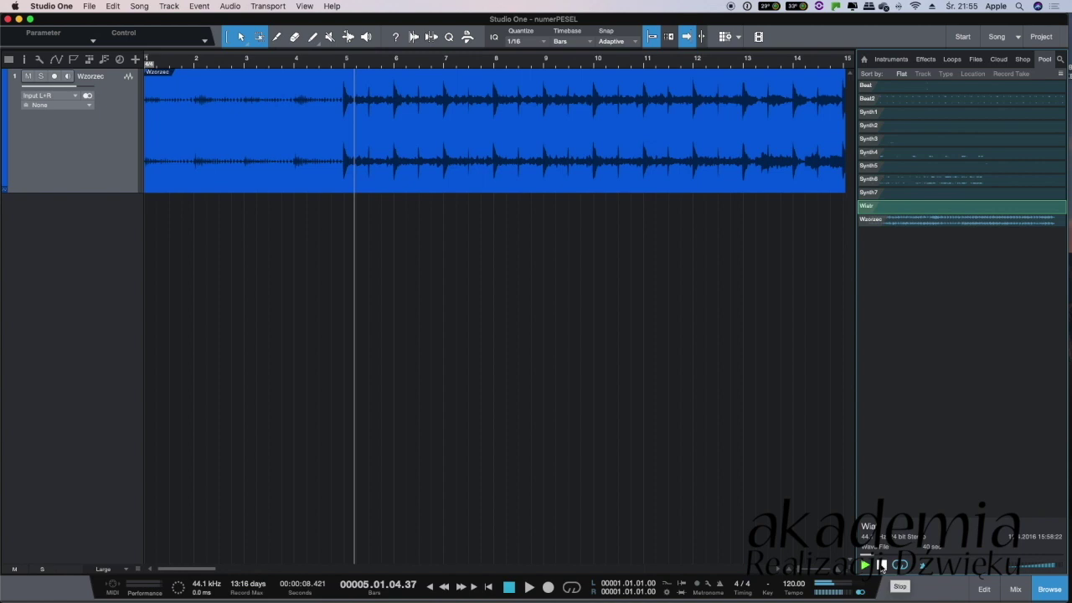
left_click(881, 568)
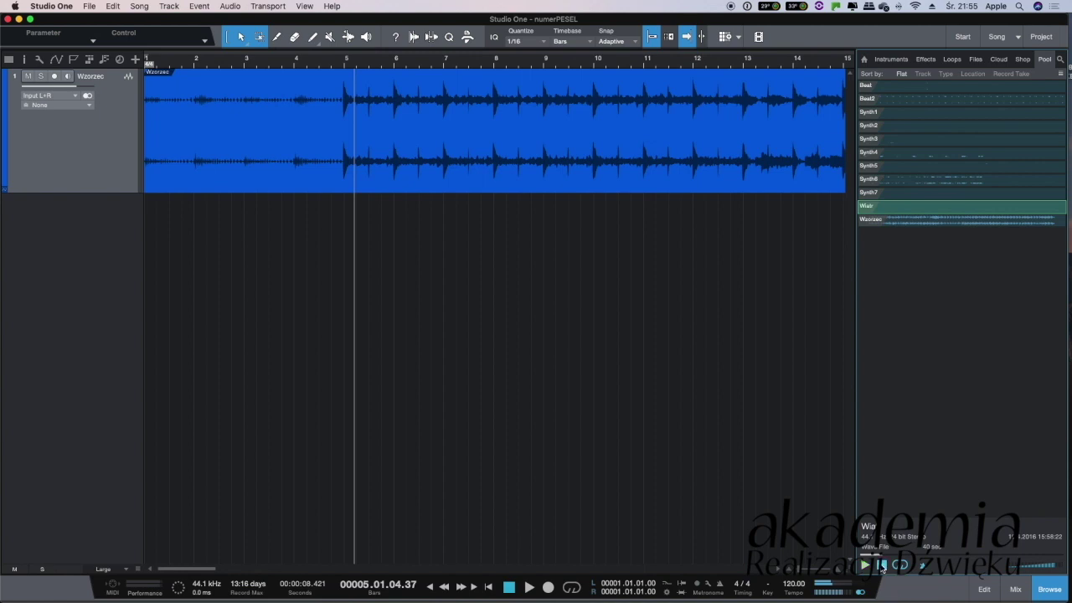
left_click(890, 195)
left_click(865, 565)
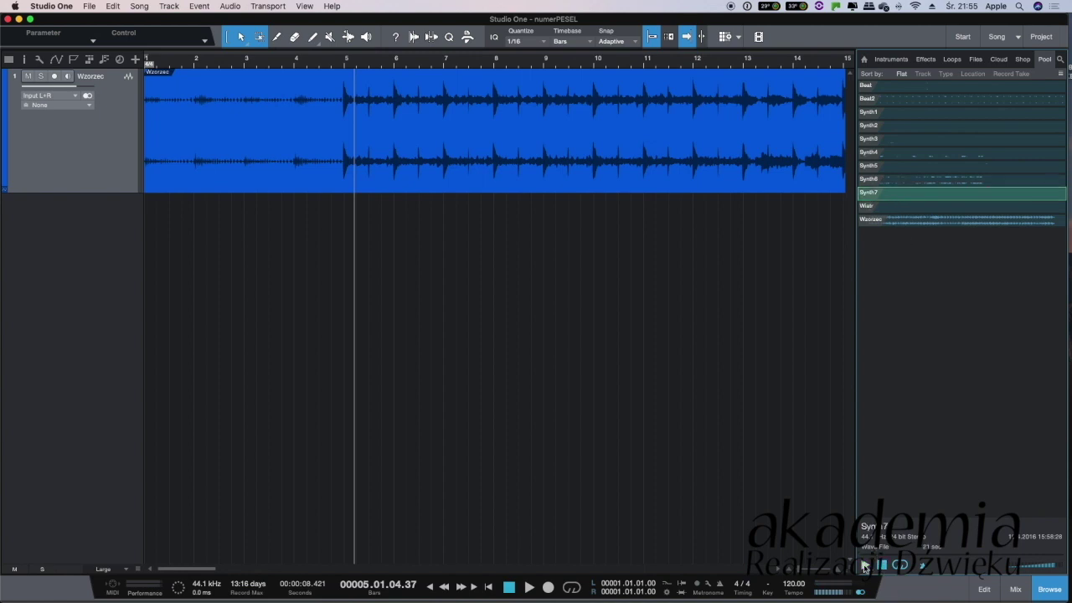
left_click(908, 181)
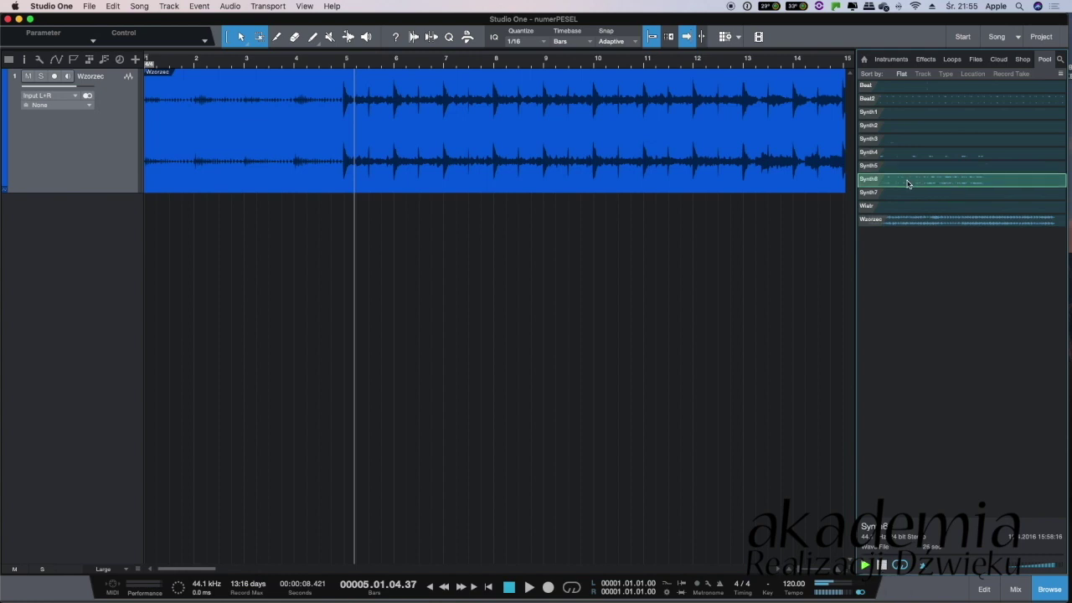
left_click(900, 168)
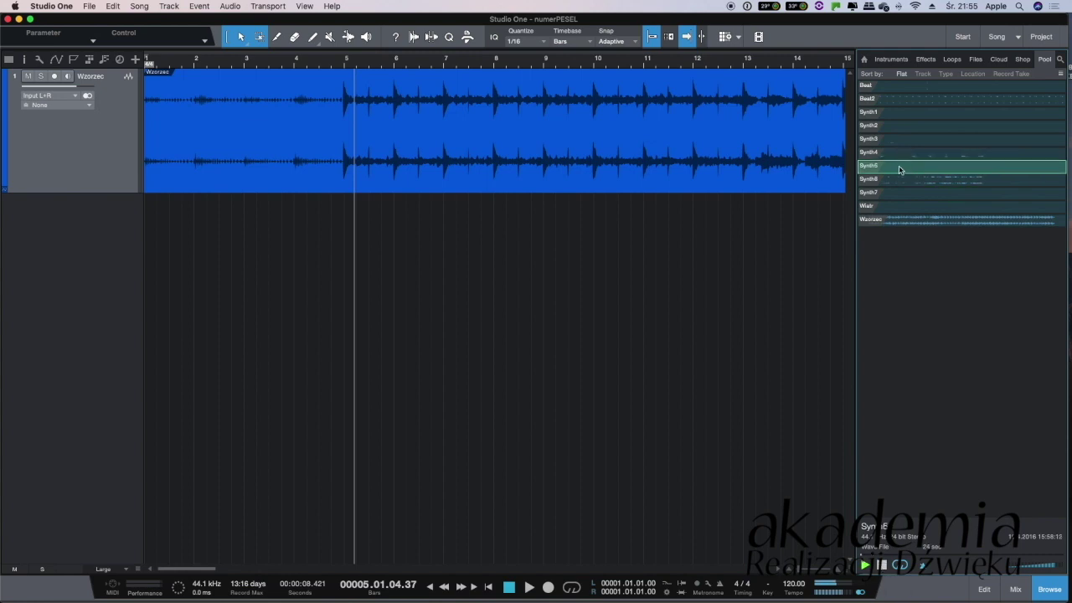
left_click(902, 155)
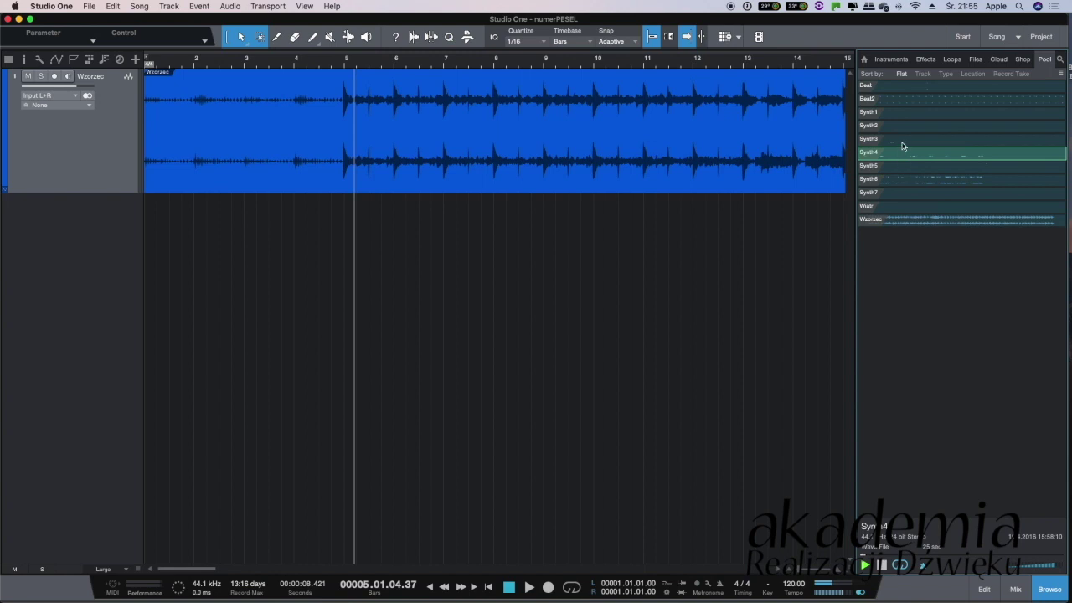
left_click(904, 139)
left_click(902, 127)
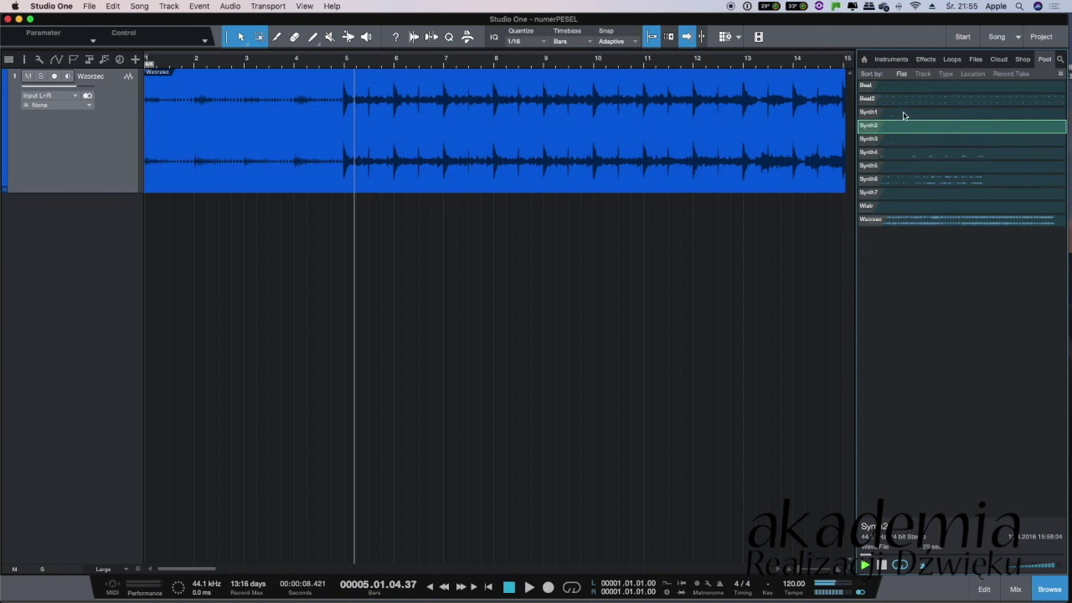
left_click(904, 114)
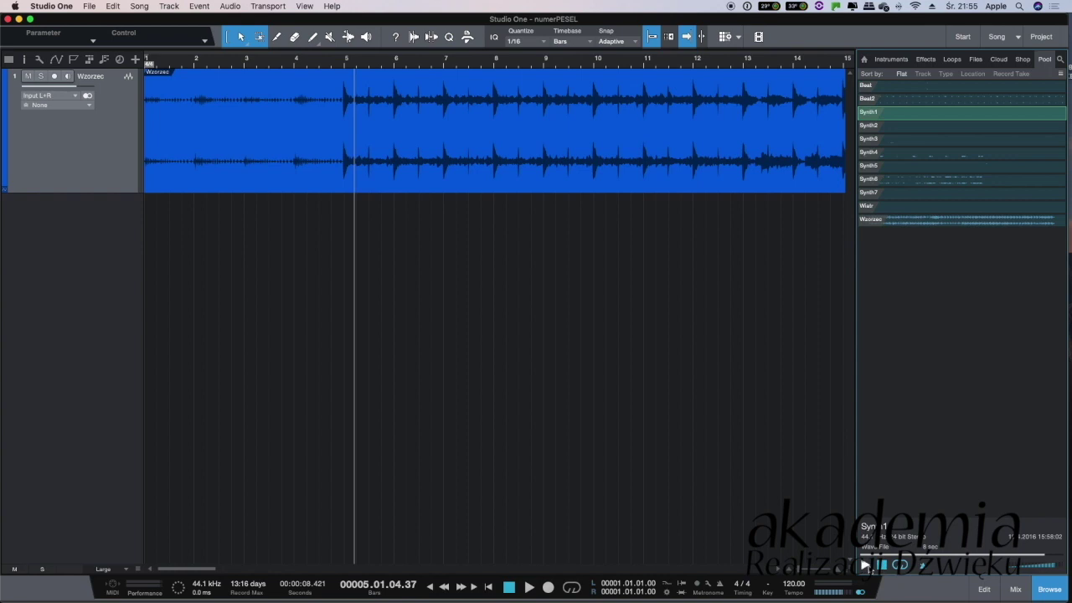
left_click(865, 564)
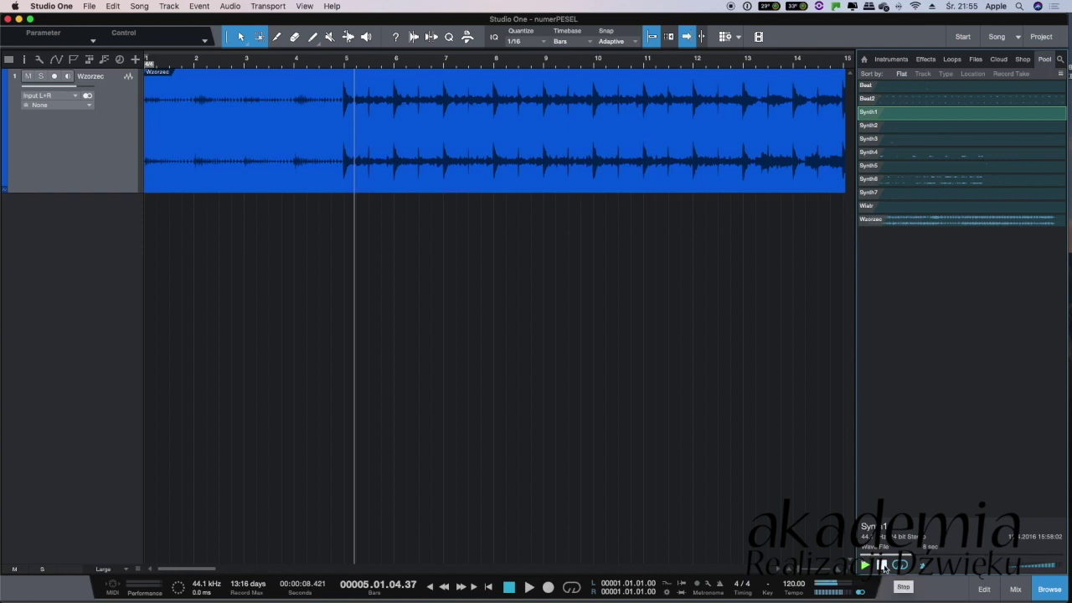
Play Wzorzec from the song start and mark its section from bar 1 to bar 5
key("Home")
key("space")
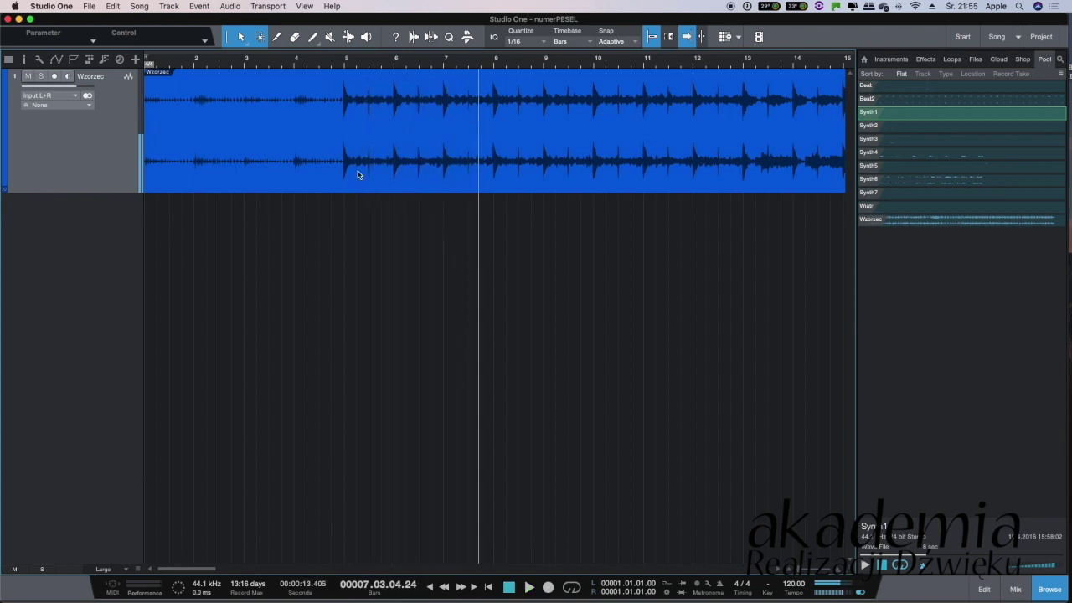
left_click_drag(342, 98, 140, 112)
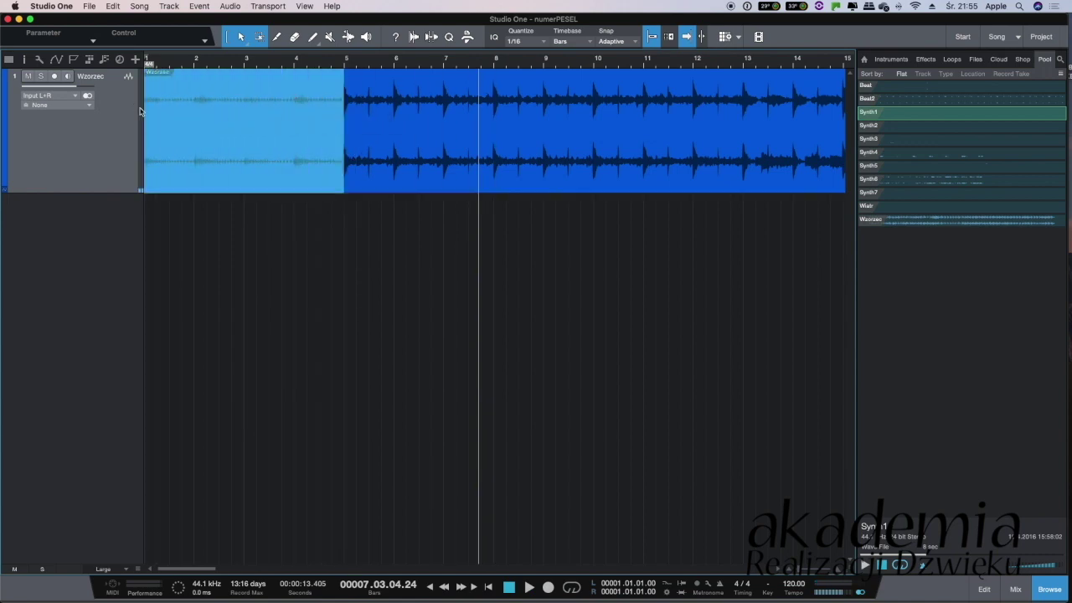
left_click(307, 239)
Place the Synth1 file on a new track at bar 1 and play it together with Wzorzec
left_click_drag(874, 114, 173, 229)
key("space")
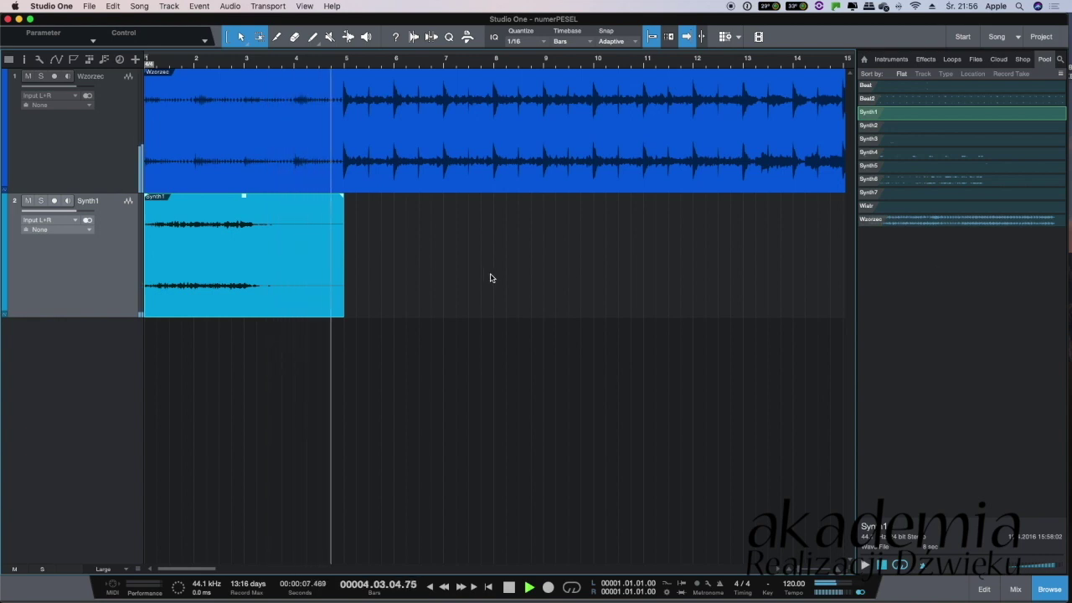
key("space")
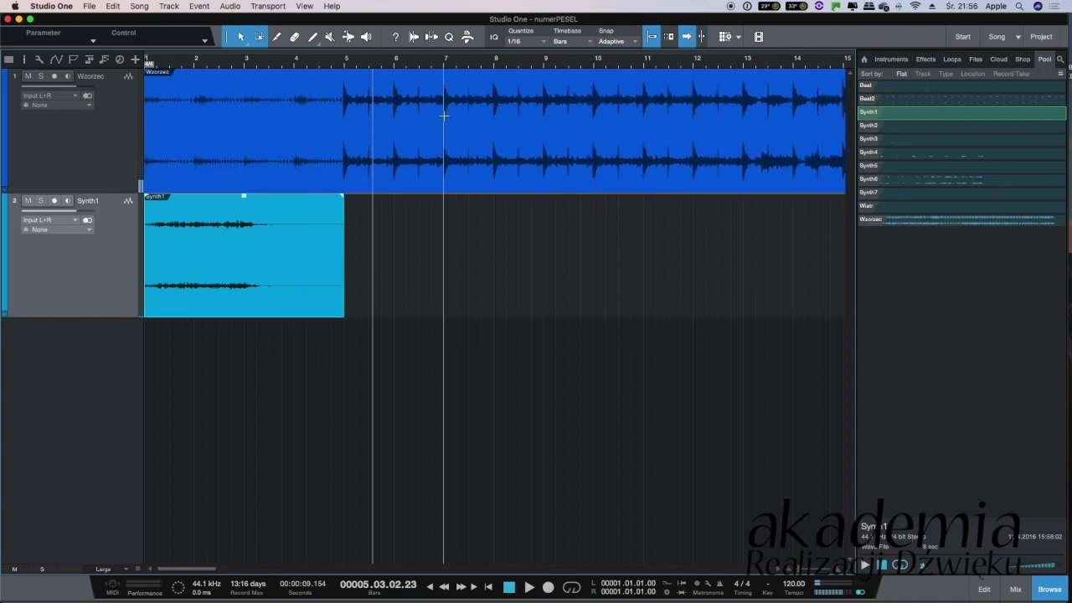
Mute the Wzorzec track and listen to Synth1 alone from the song start
left_click(28, 76)
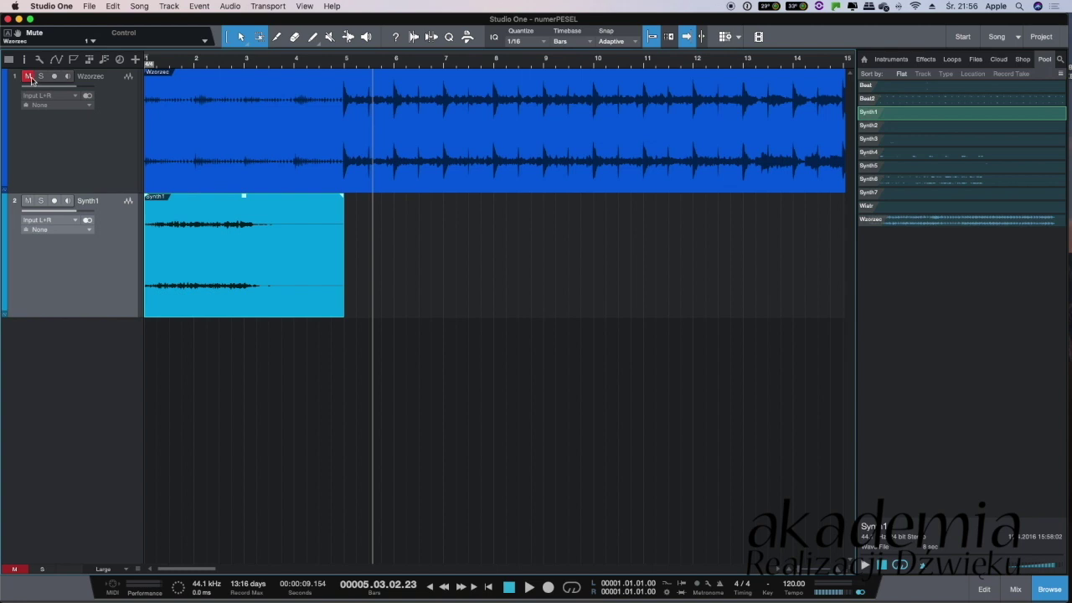
key("Home")
key("space")
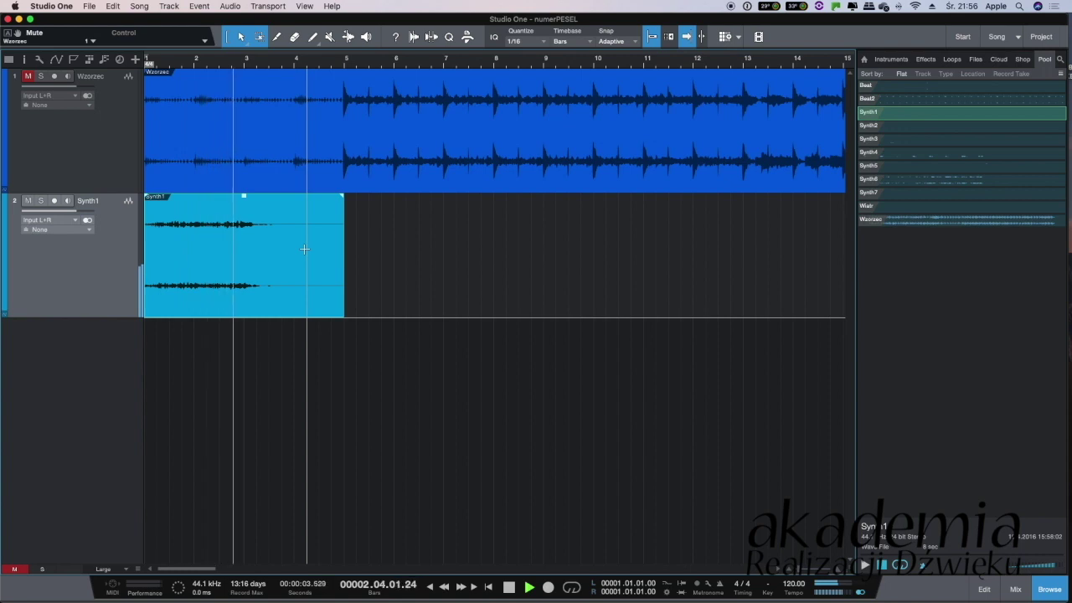
key("space")
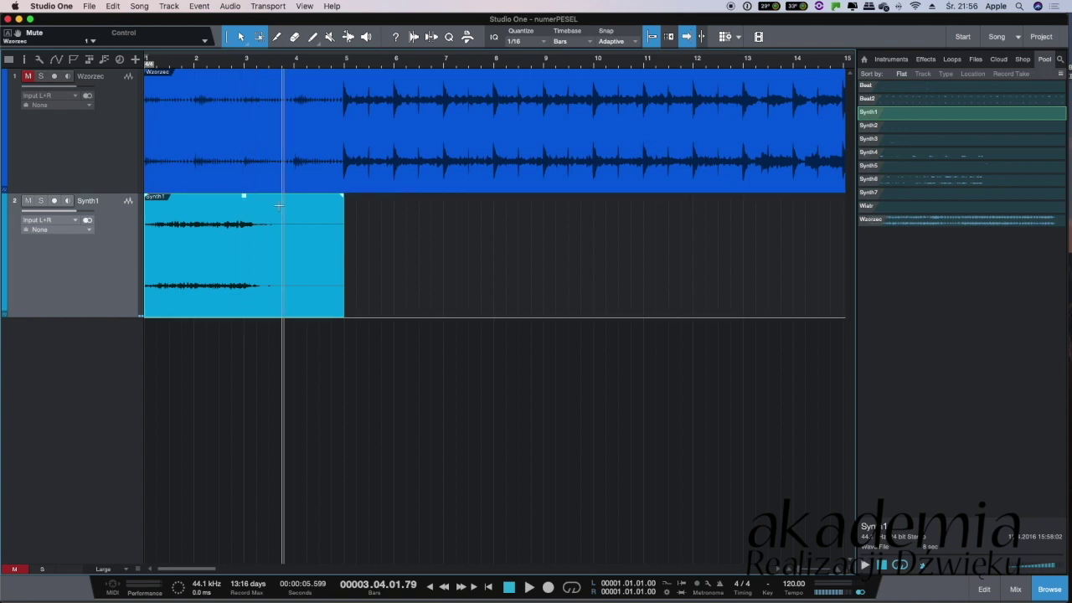
Shorten the Synth1 clip to end at bar 3 and duplicate it twice, reaching bar 7
left_click_drag(342, 310, 245, 307)
scroll(204, 287, "right", 1)
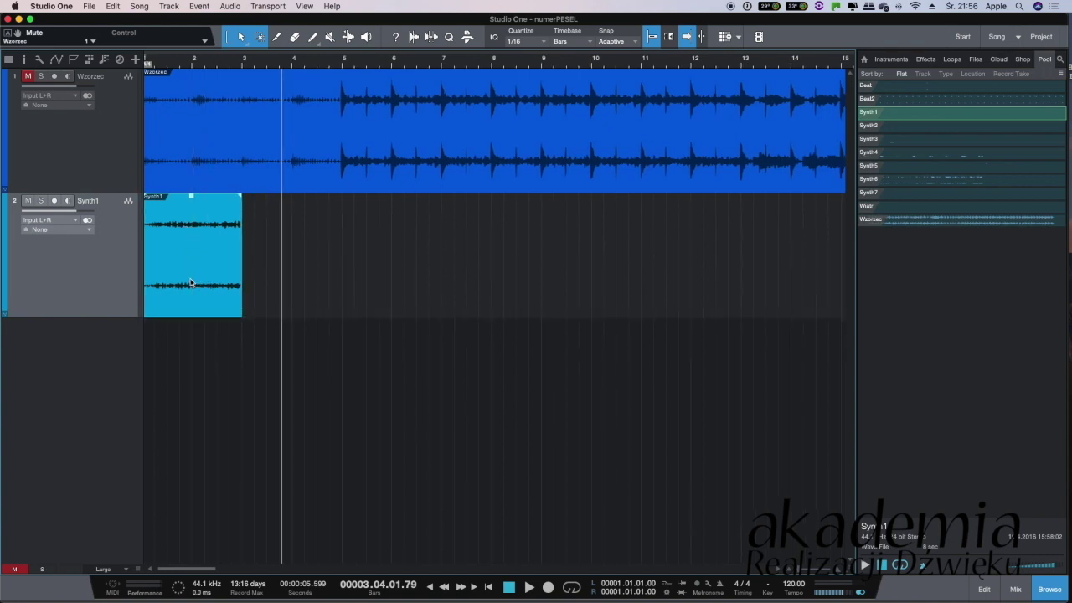
left_click(112, 6)
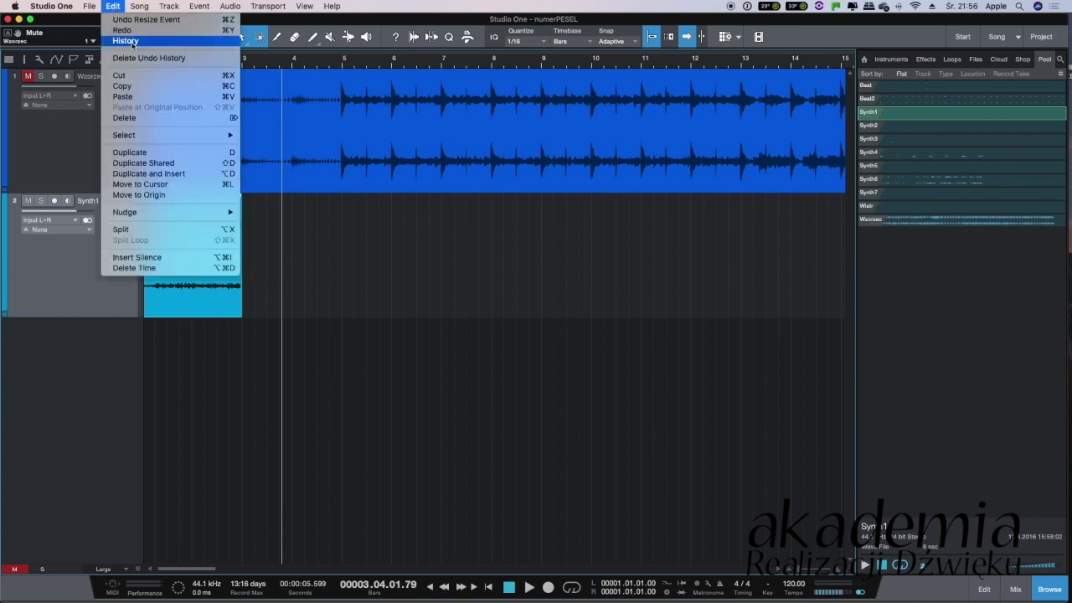
left_click(233, 155)
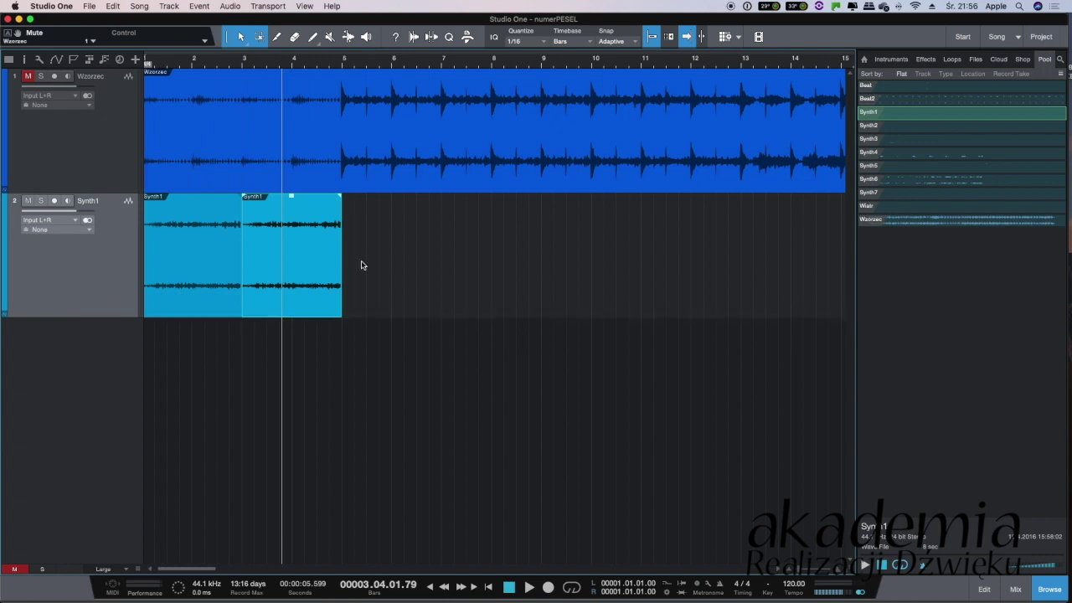
key("d")
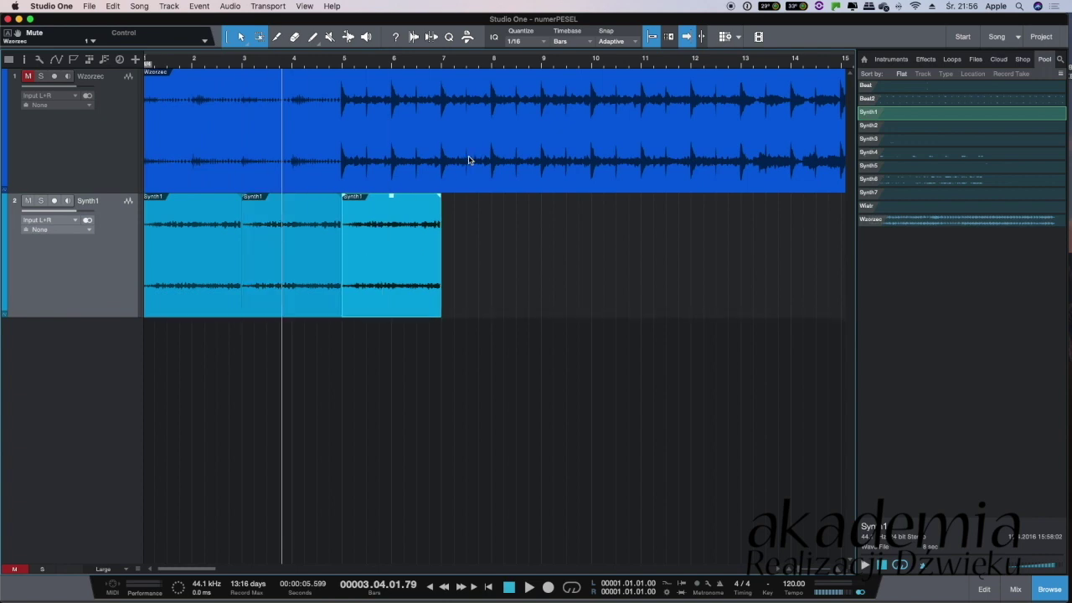
Mute Synth1, unmute Wzorzec and listen to the reference from bar 5 onward, skipping ahead to bar 10
left_click(28, 202)
left_click(28, 76)
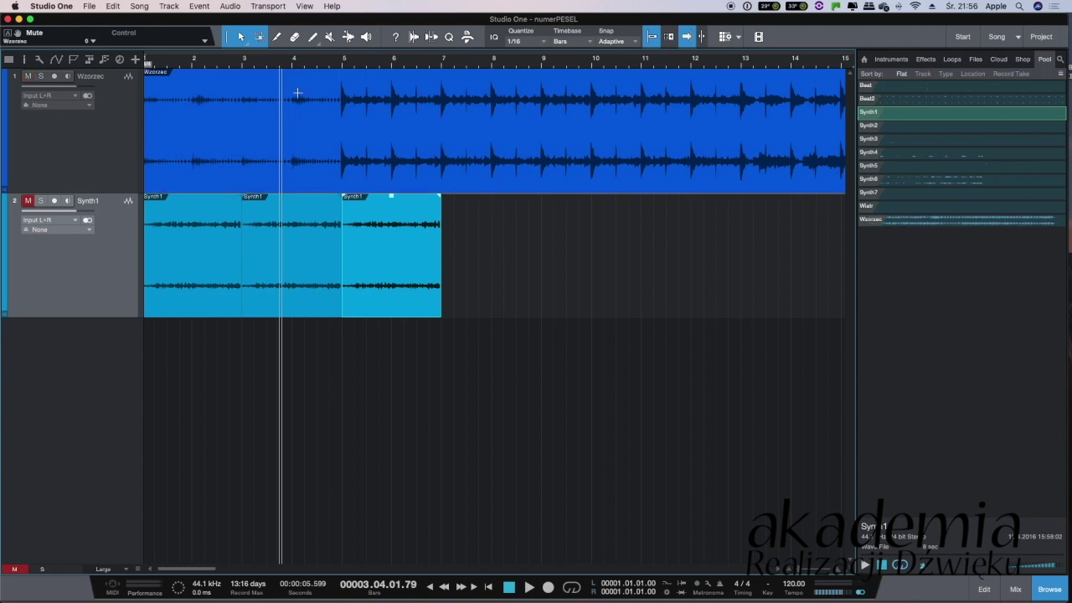
left_click(342, 65)
key("space")
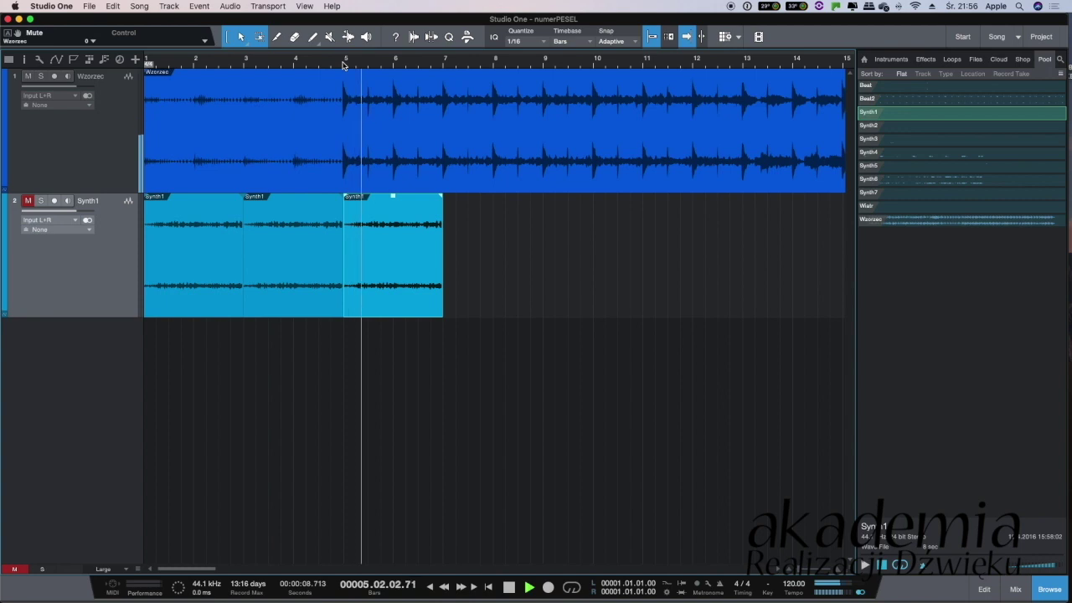
left_click(292, 66)
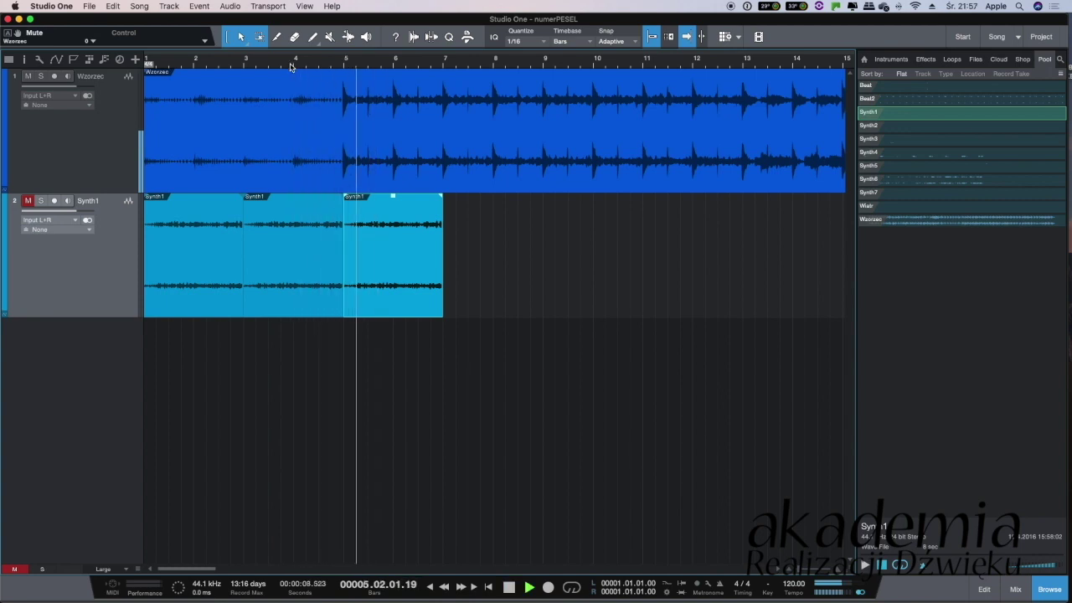
left_click(494, 66)
left_click(595, 66)
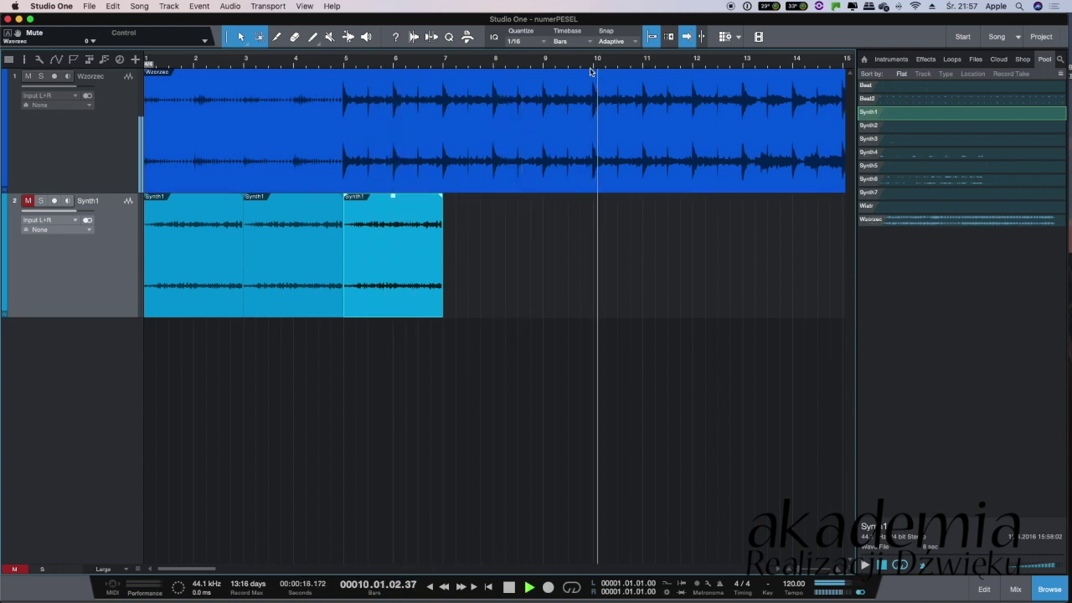
Replay Wzorzec between bars 11 and 13 to check where the Synth1 part ends
scroll(565, 215, "right", 10)
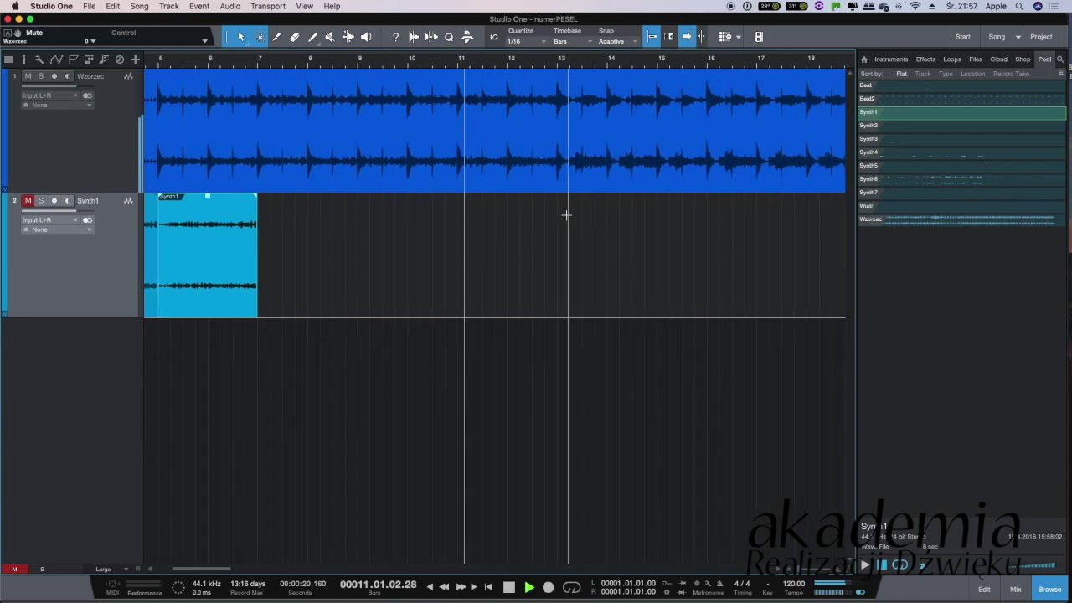
scroll(566, 216, "right", 6)
left_click(444, 66)
key("space")
left_click(389, 67)
key("space")
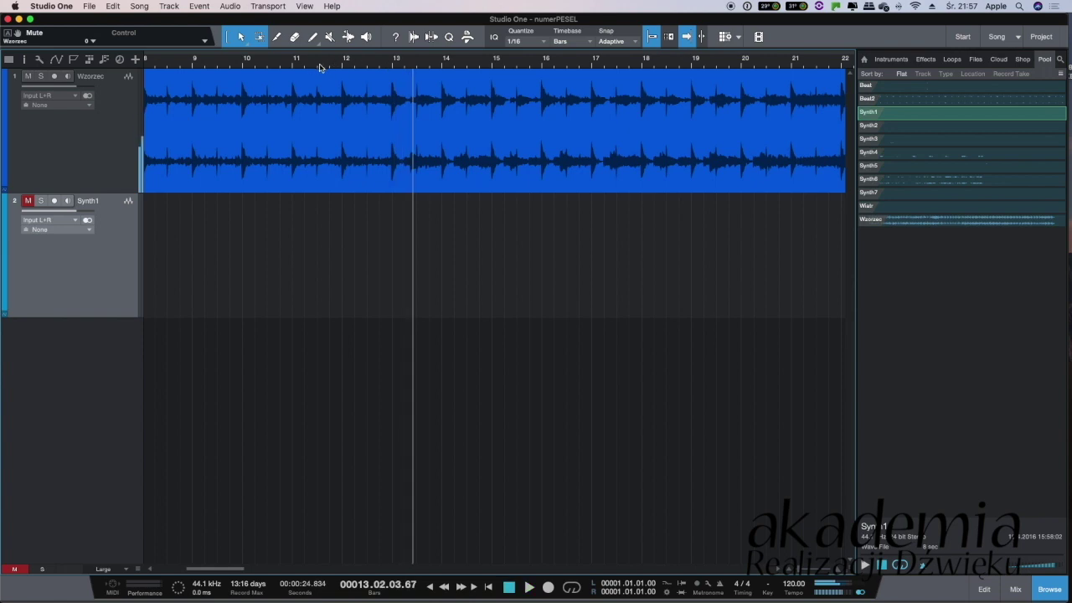
left_click(289, 66)
key("space")
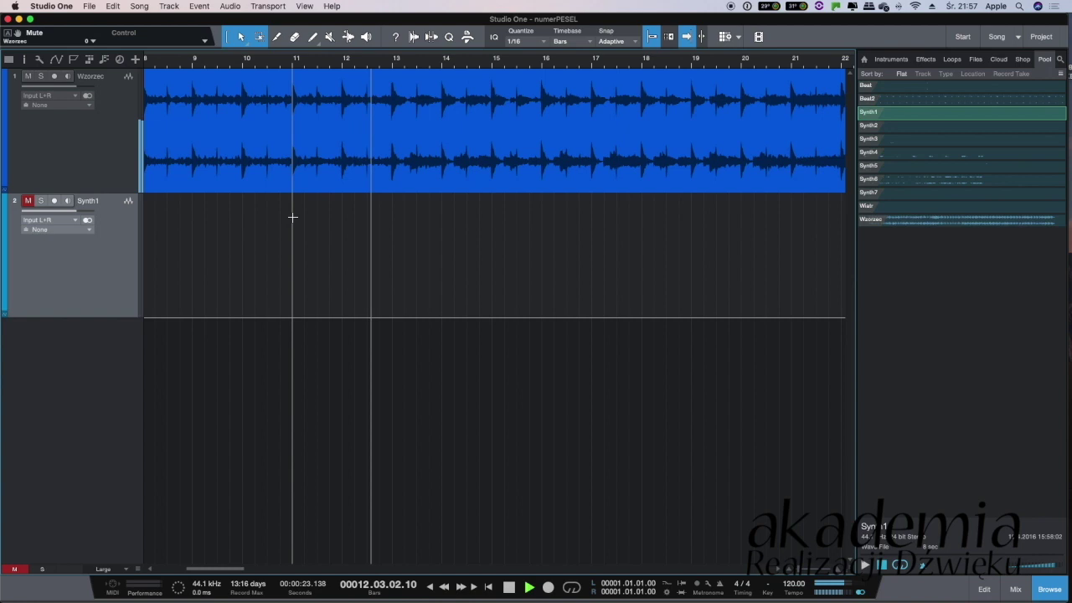
key("space")
Mark bar 13 with the playback cursor and duplicate the last Synth1 clip three times to fill up to it
left_click(393, 66)
scroll(444, 251, "left", 5)
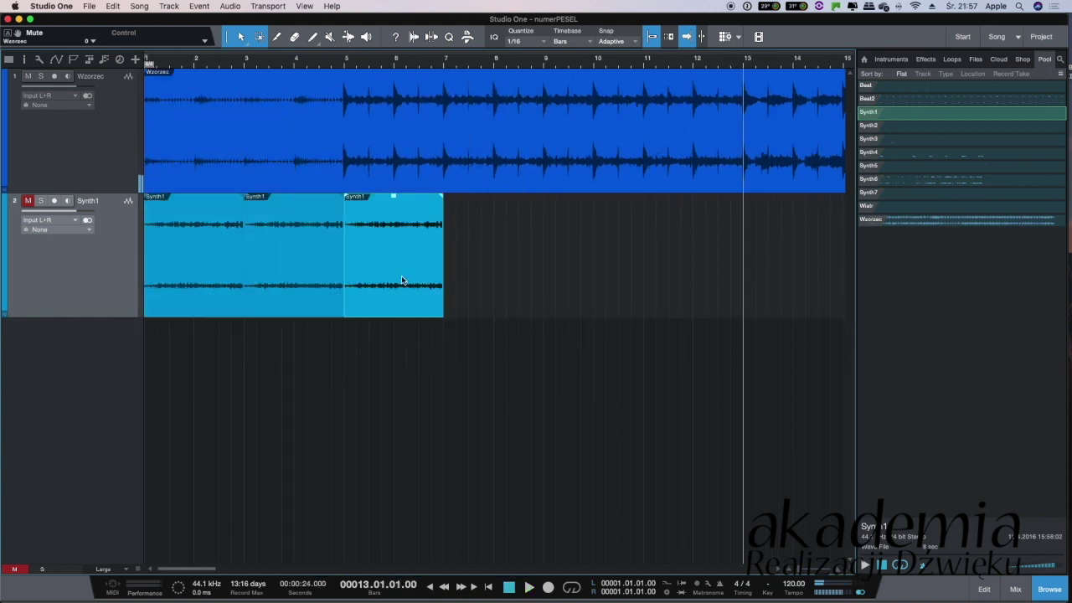
key("d")
key("d")
key("d")
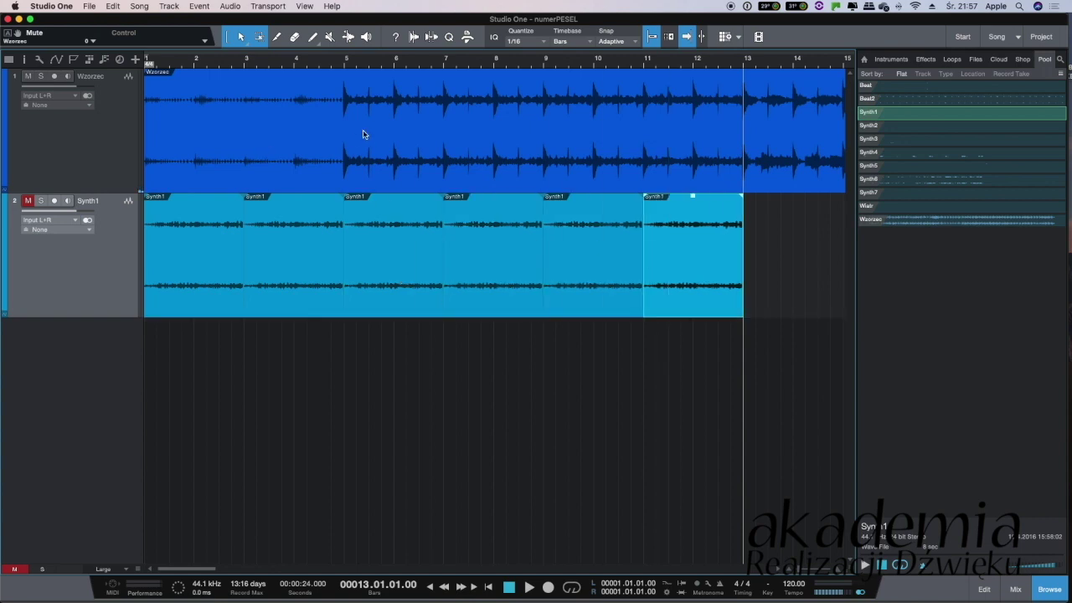
Move the playback cursor to bar 3, unmute Synth1 and solo the Wzorzec track
left_click(256, 65)
left_click(28, 201)
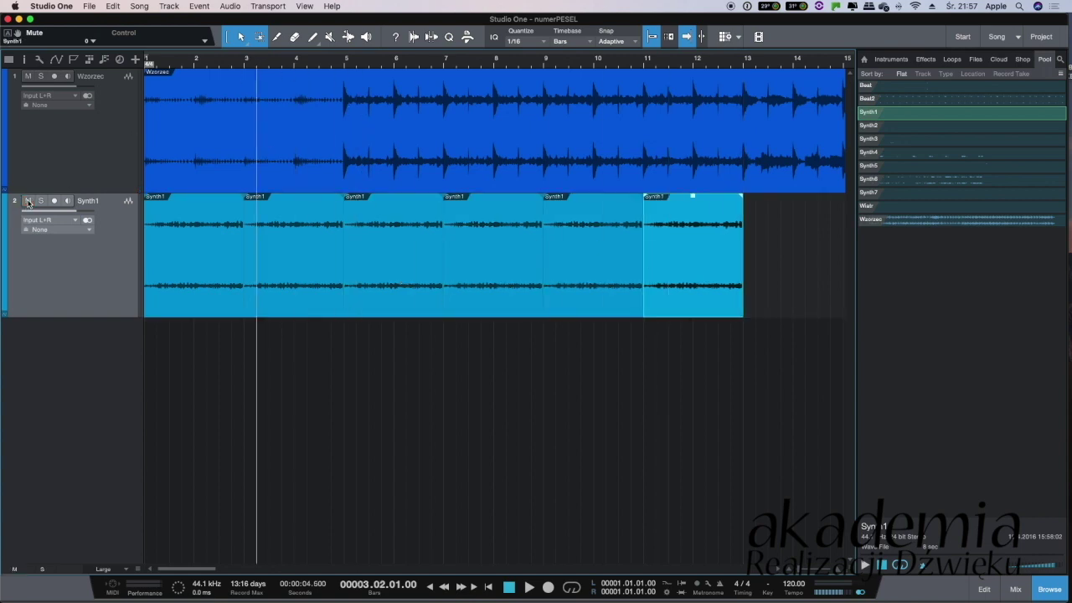
left_click(39, 76)
Show the inspector for the Wzorzec track and add a Spectrum Meter to its inserts
left_click(23, 59)
left_click(25, 59)
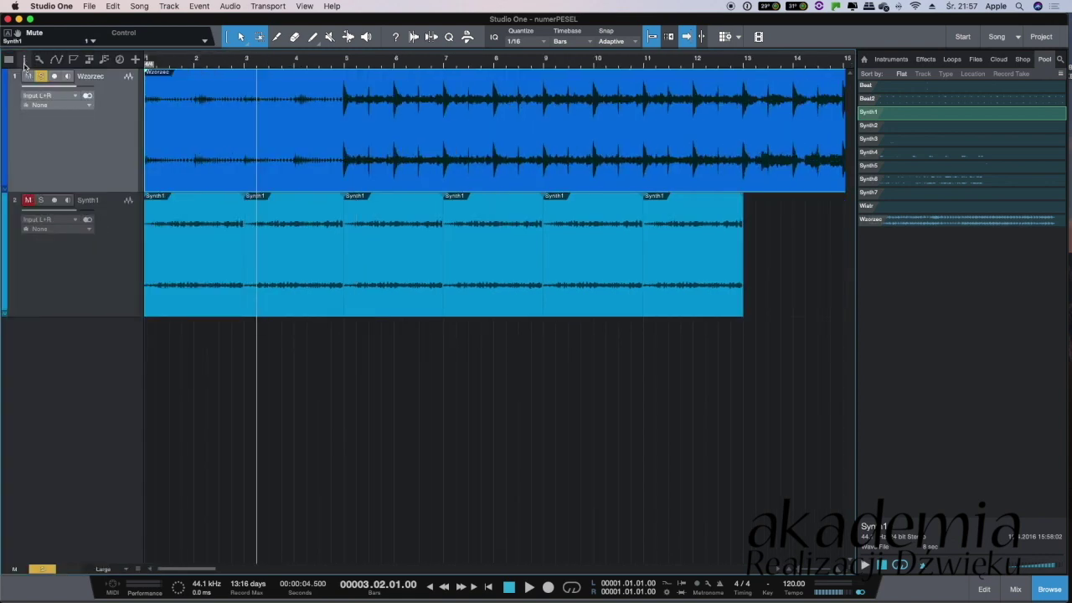
left_click(24, 60)
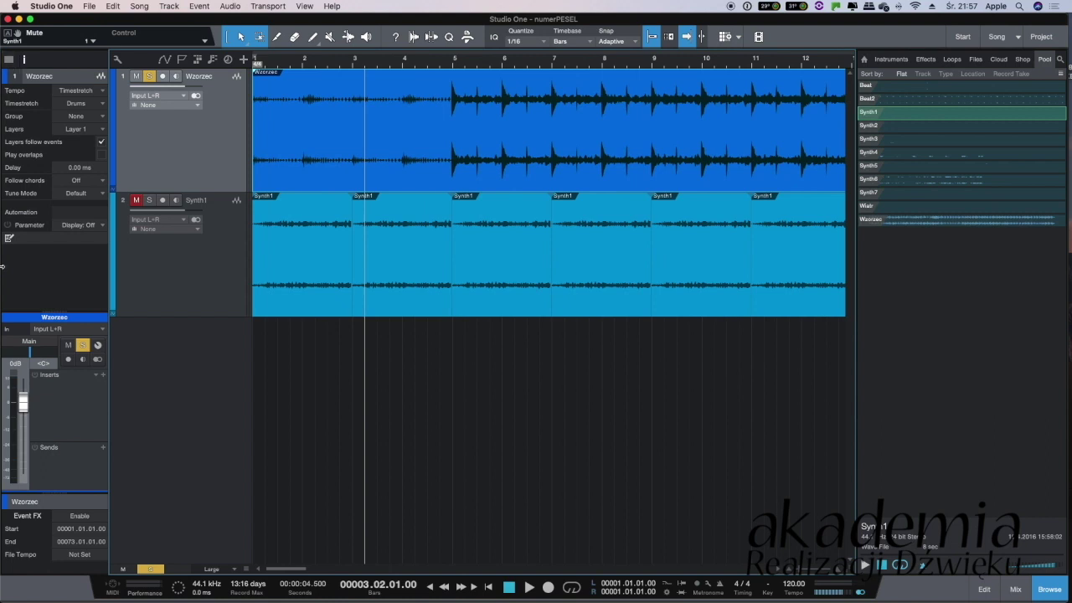
left_click(194, 267)
left_click(191, 161)
left_click(102, 375)
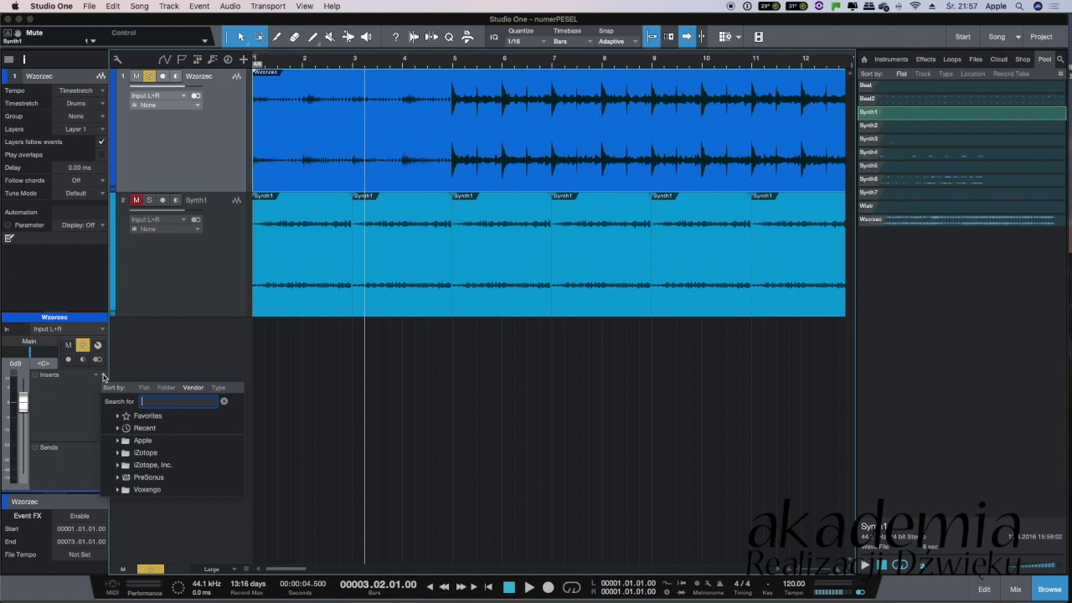
type("ana")
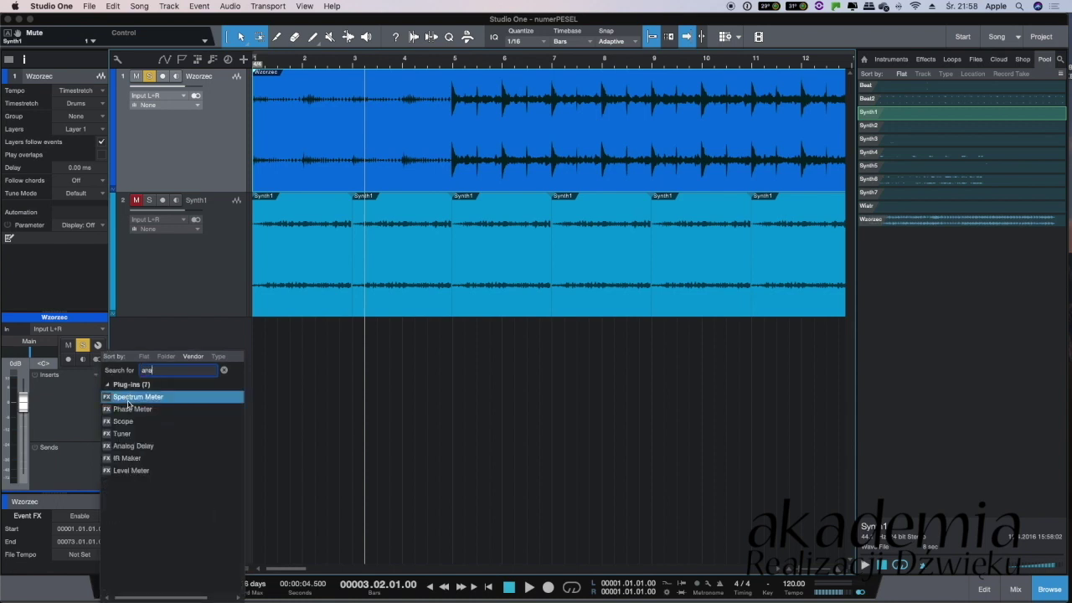
left_click(131, 398)
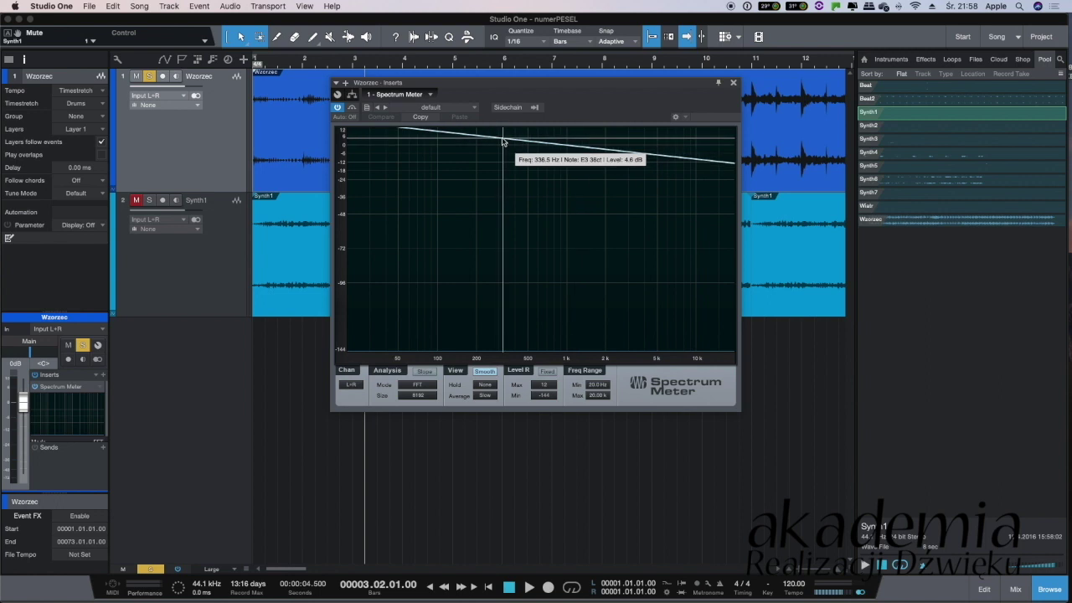
Move the Spectrum Meter window clear of the tracks and play Wzorzec from bar 3 to examine its spectrum
left_click_drag(465, 85, 588, 51)
scroll(269, 152, "right", 1)
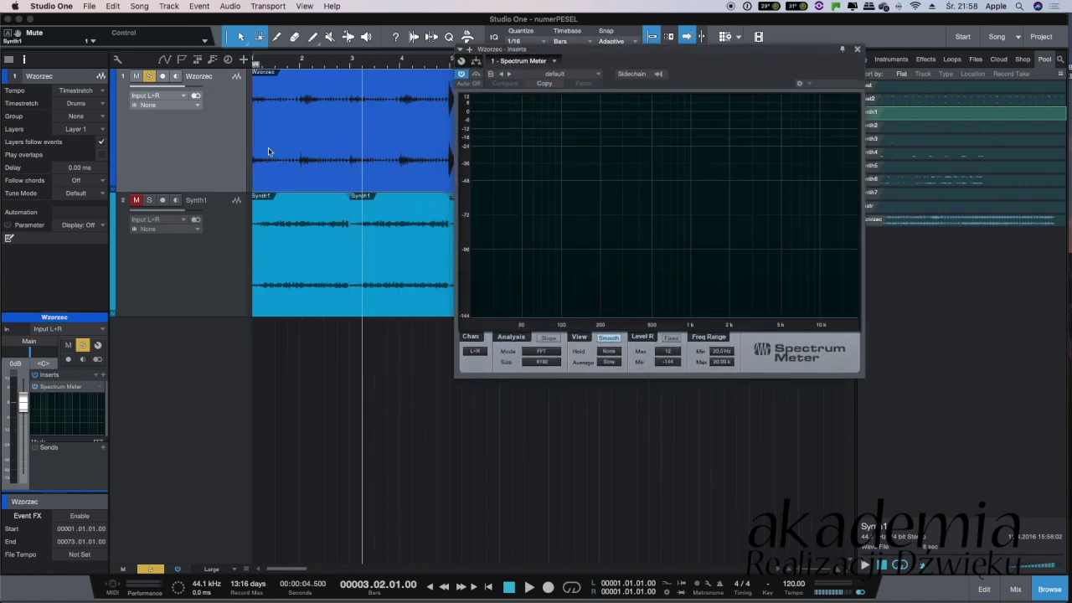
key("space")
mouse_move(576, 285)
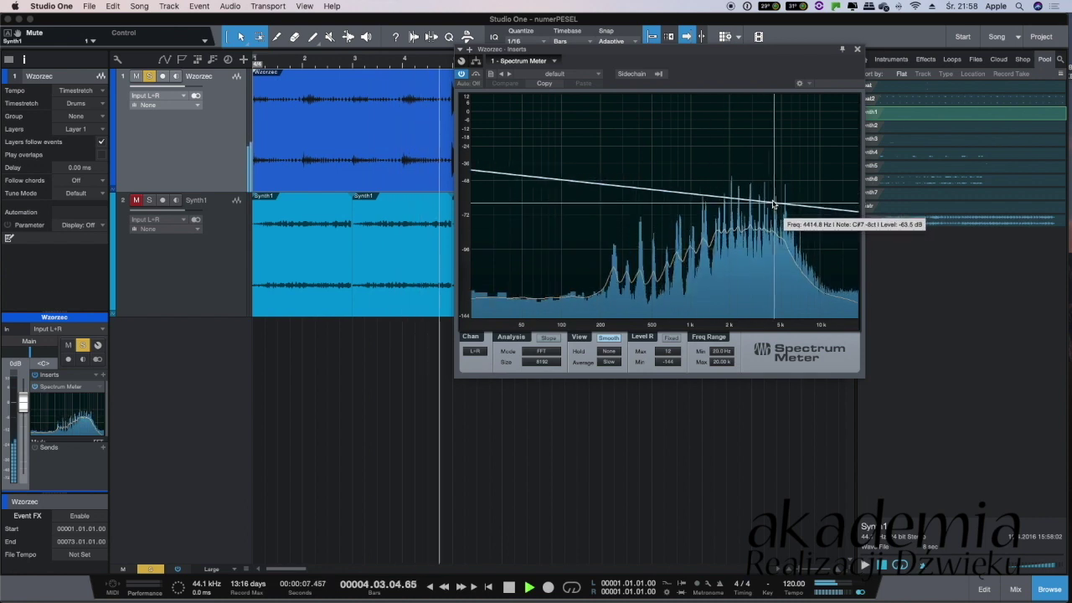
key("space")
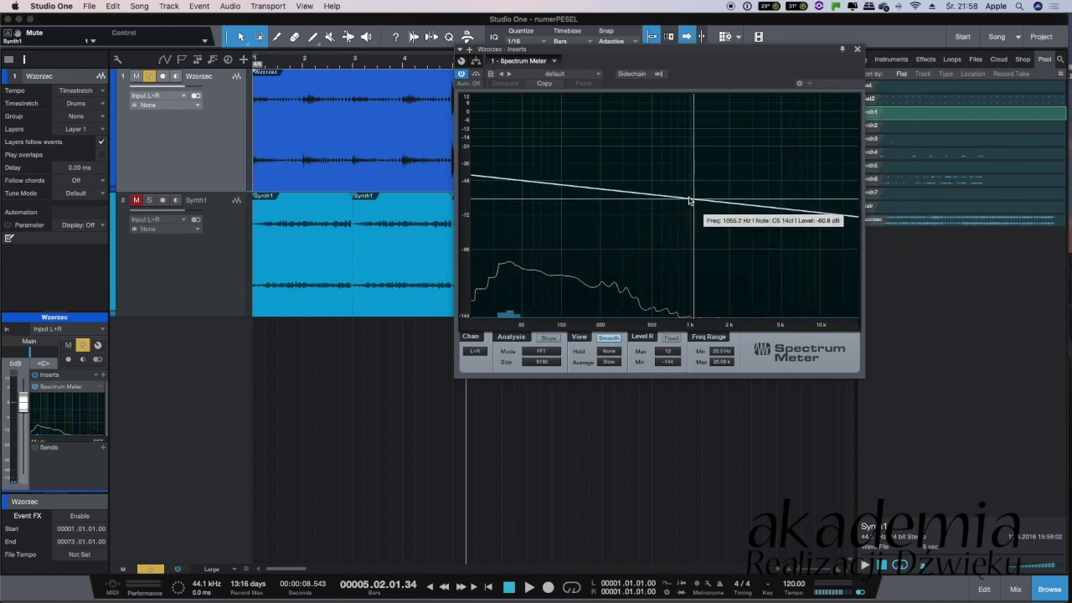
Turn off solo on Wzorzec, solo the Synth1 track and add a Spectrum Meter to its inserts
left_click(149, 77)
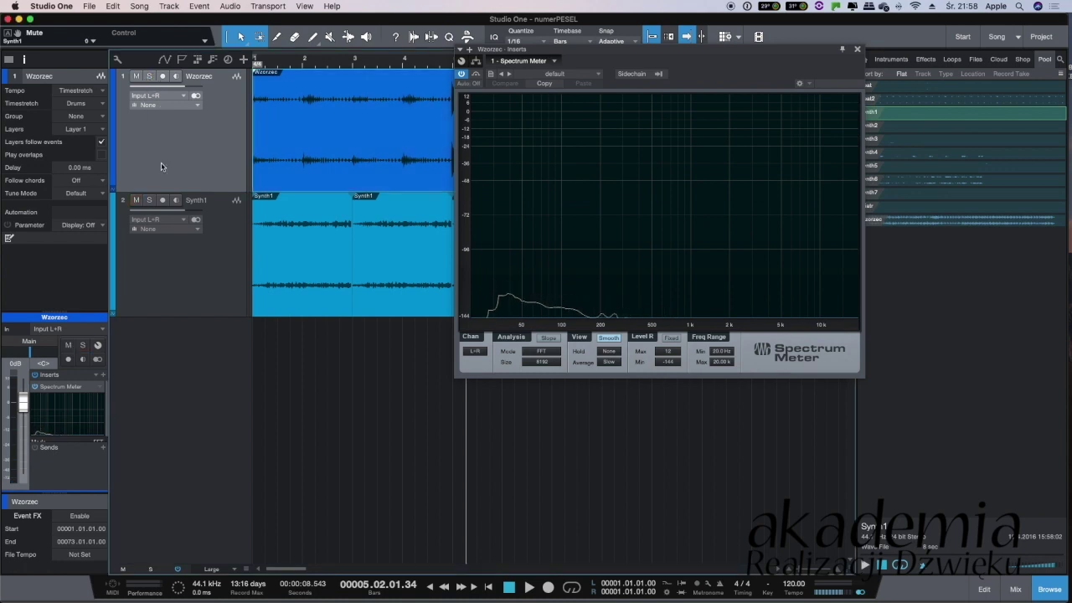
left_click(173, 264)
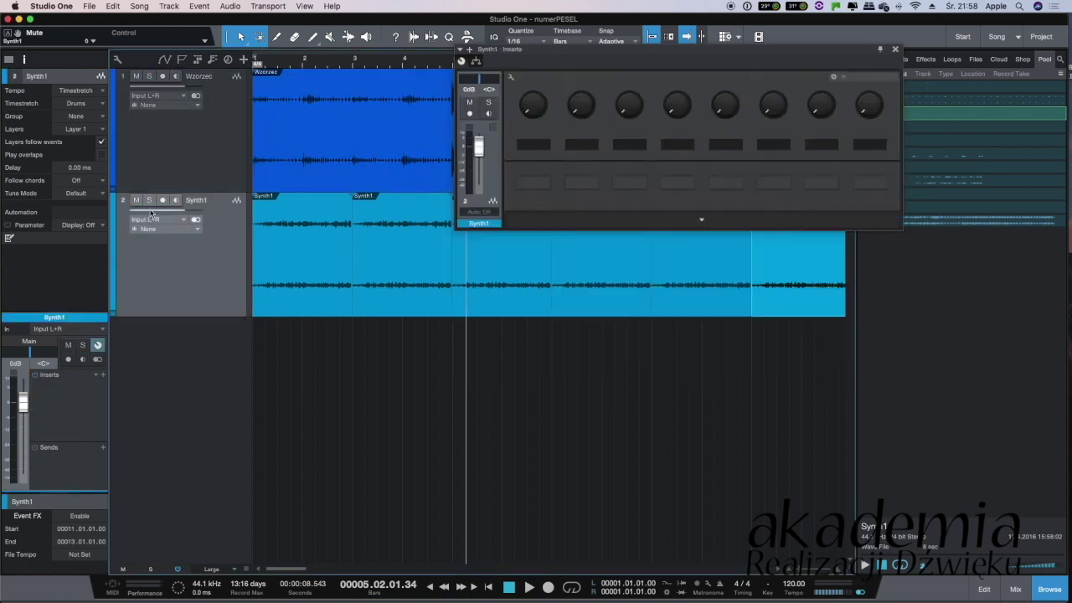
left_click(103, 375)
type("ana")
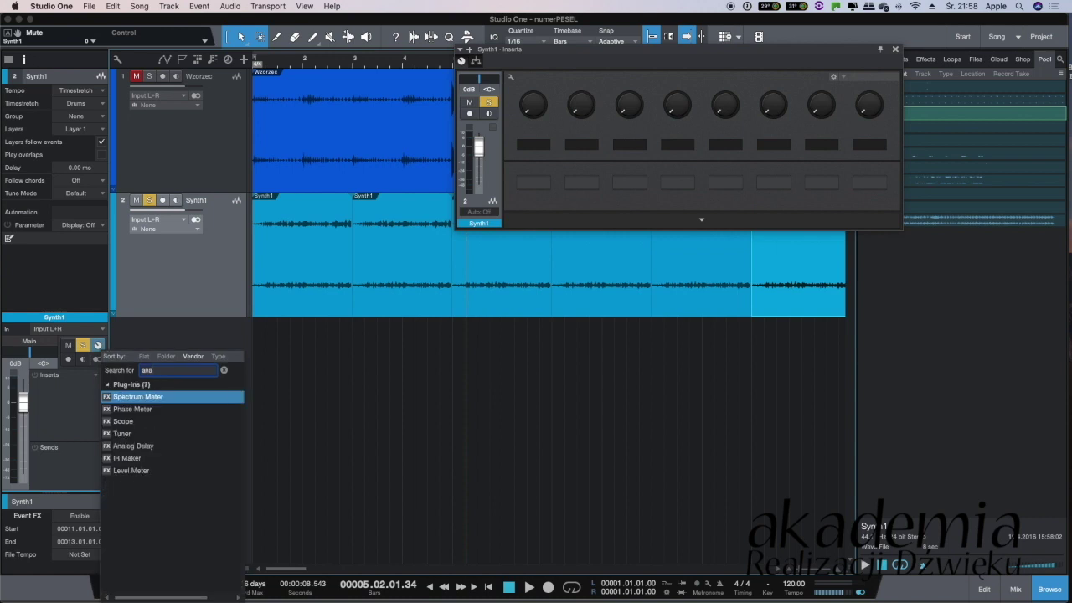
left_click(62, 388)
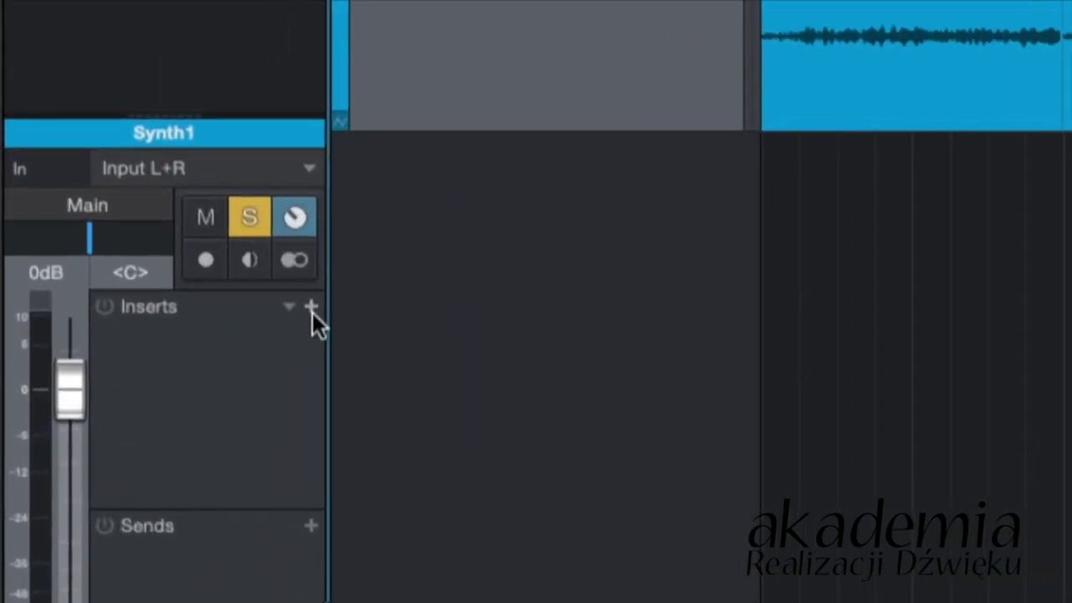
left_click(104, 375)
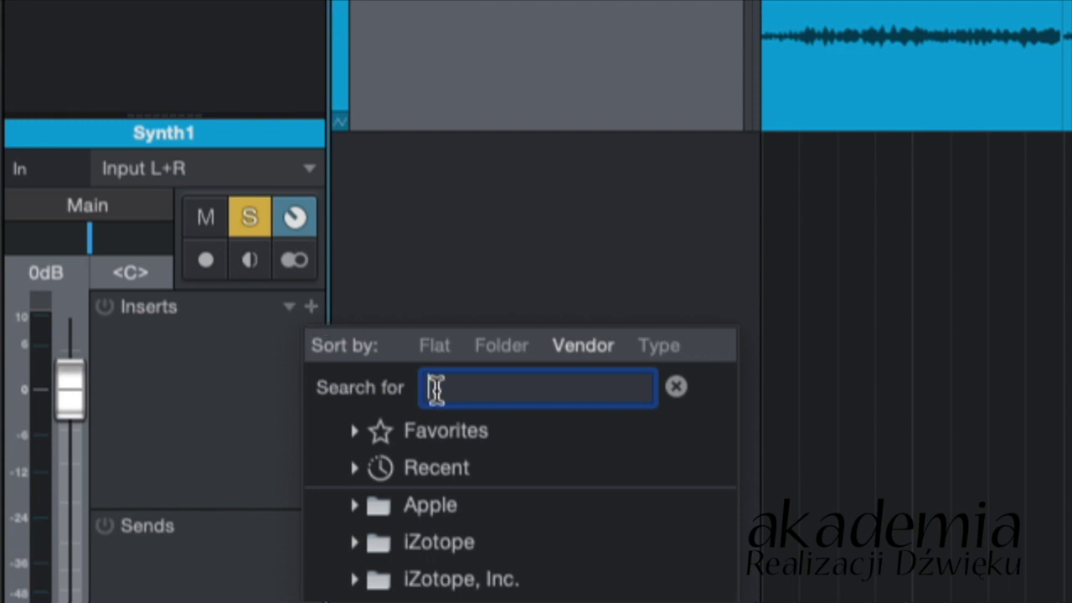
type("ana")
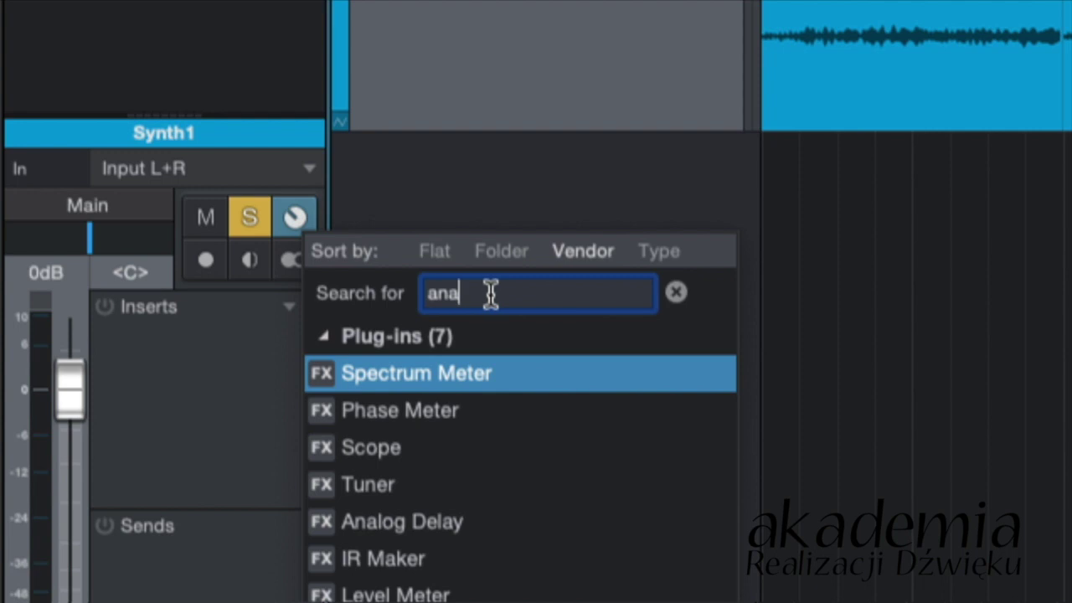
left_click(406, 374)
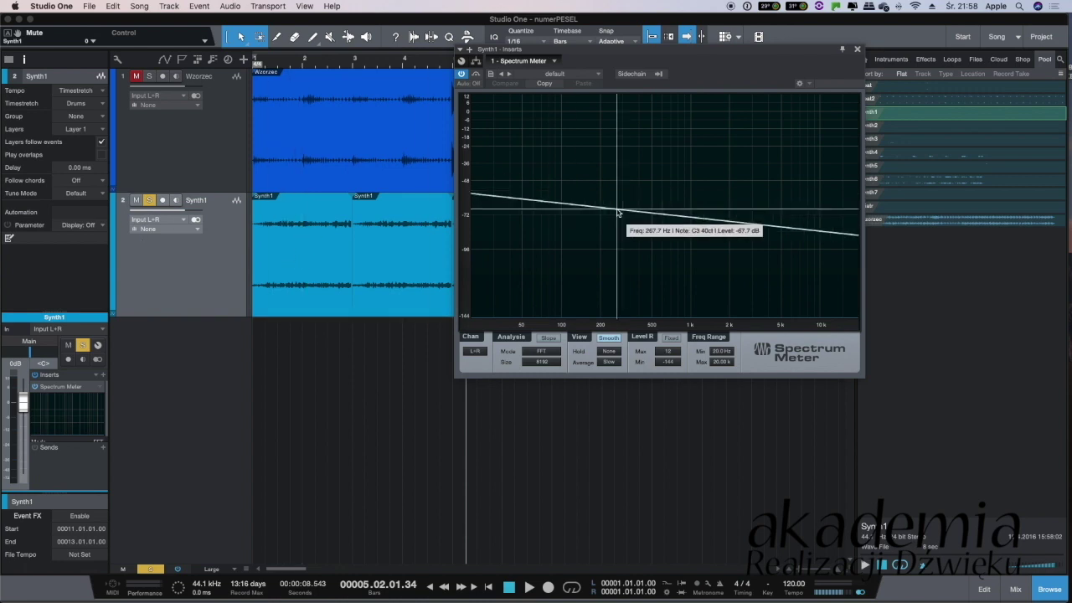
Play Synth1 to examine its spectrum, close the meter window and compare the opening bars of Synth1 and Wzorzec by ear
key("space")
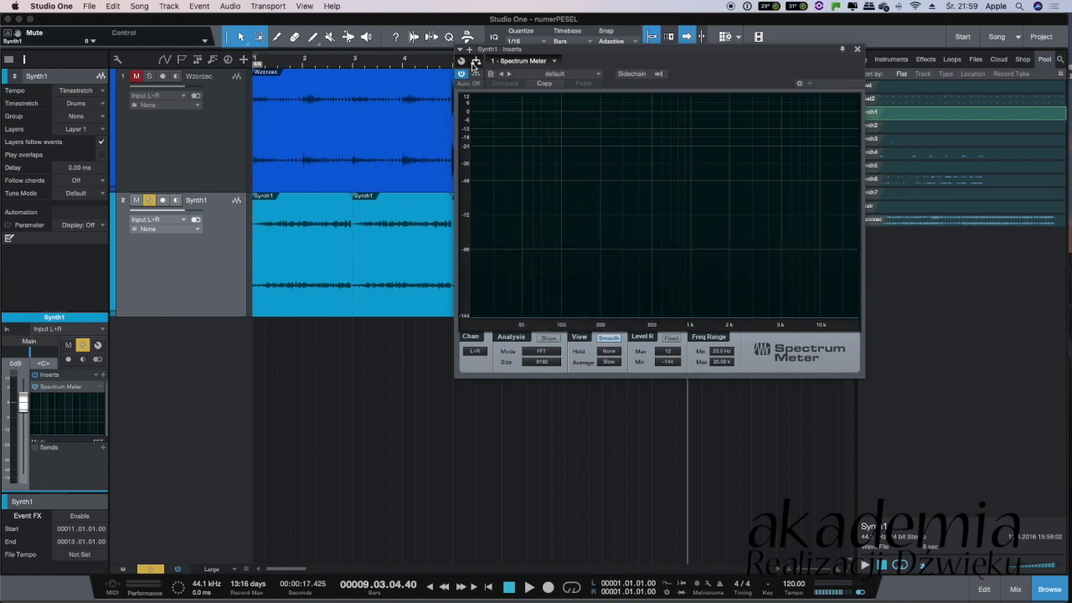
left_click(858, 51)
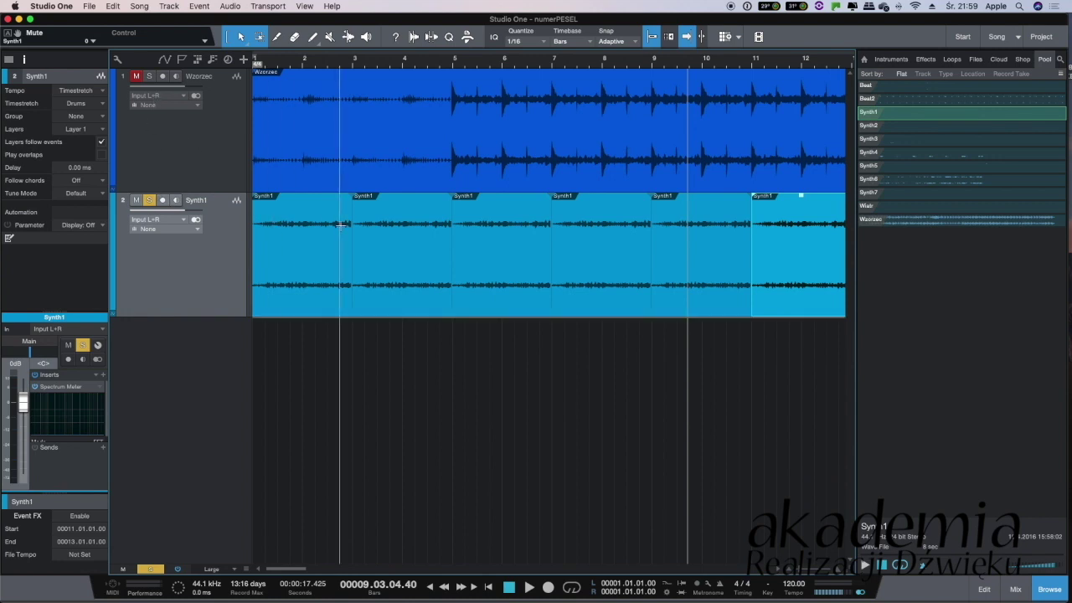
key("space")
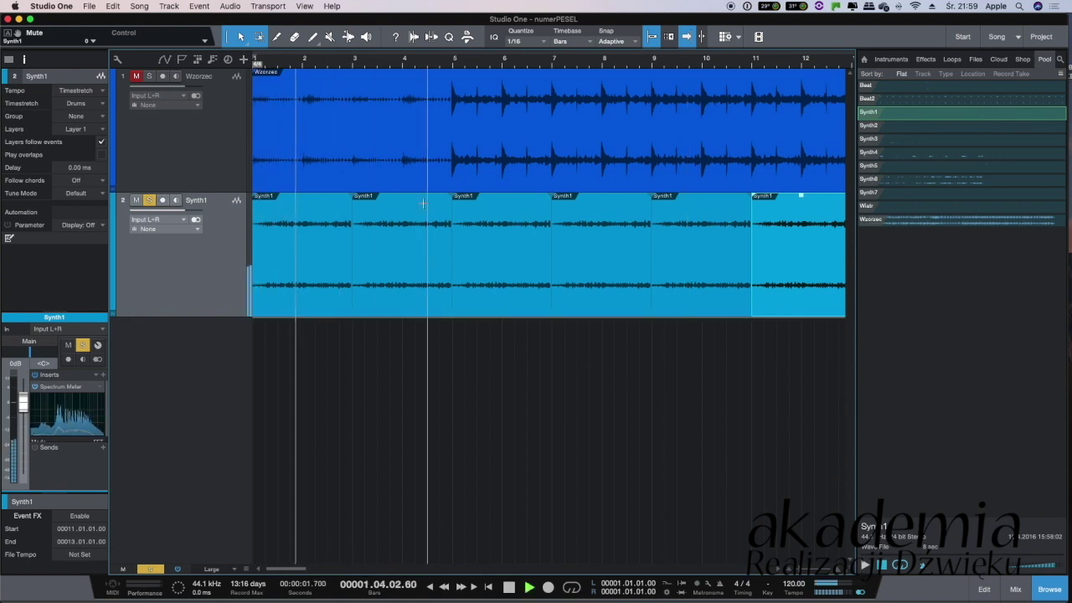
key("space")
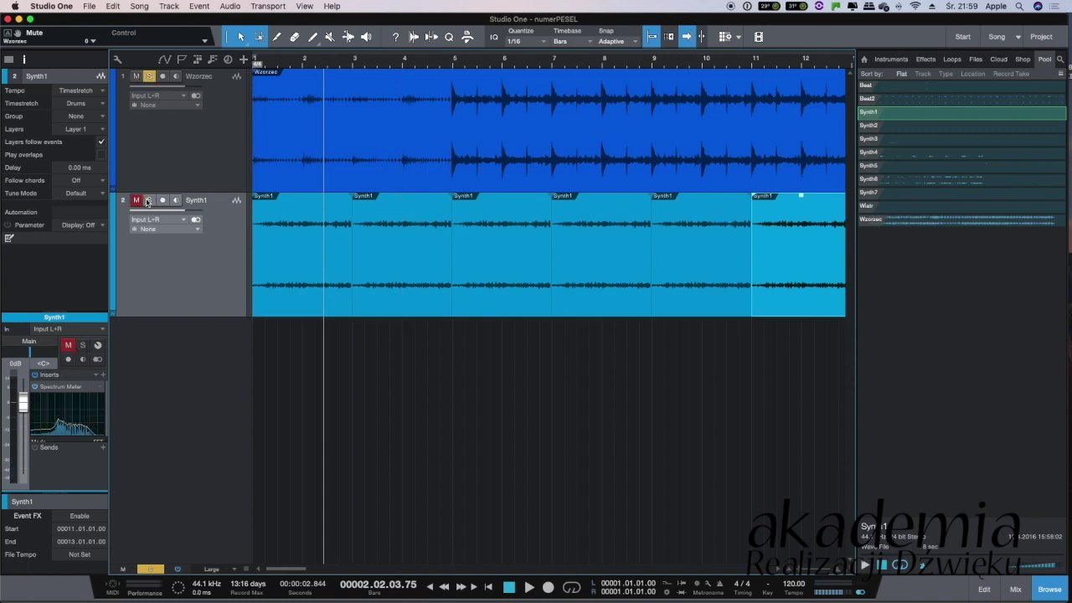
key("space")
key("space")
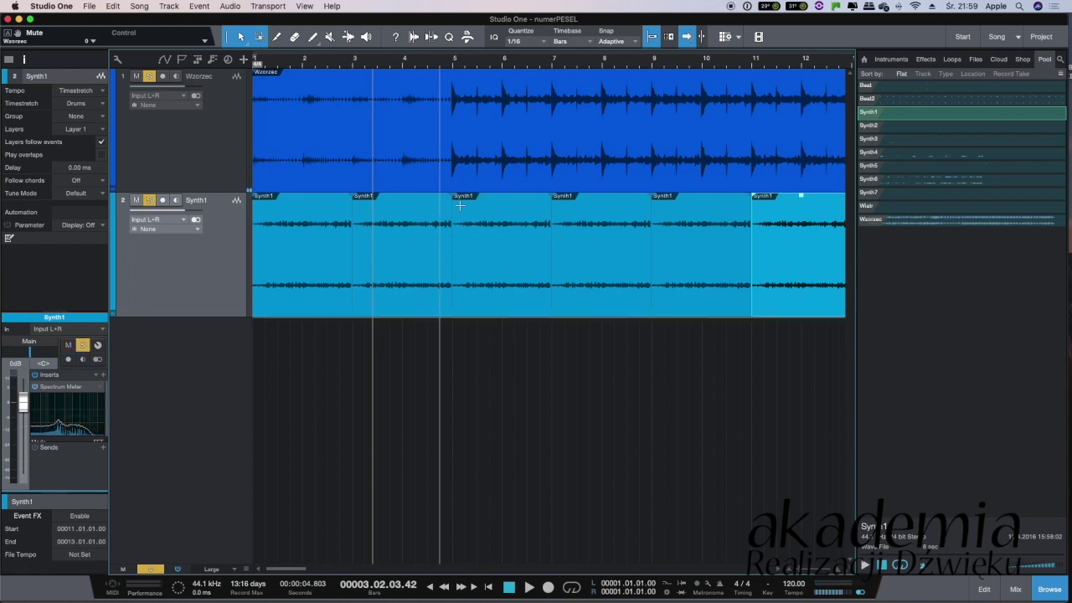
Play soloed Wzorzec from bar 4 across bar 5, and compare its sound with soloed Synth1 from bar 6
left_click(450, 63)
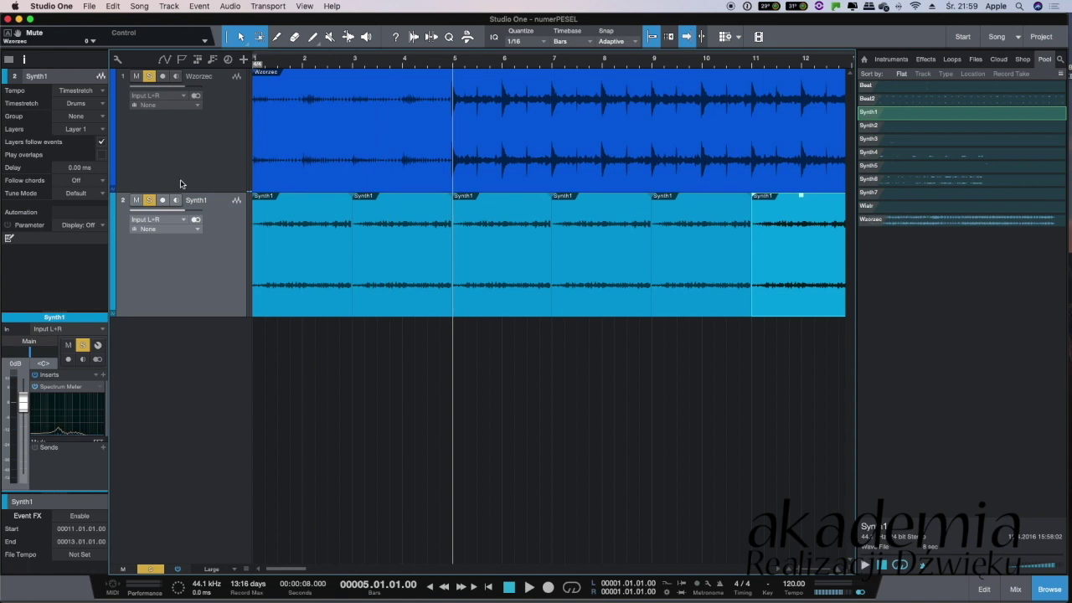
left_click(402, 65)
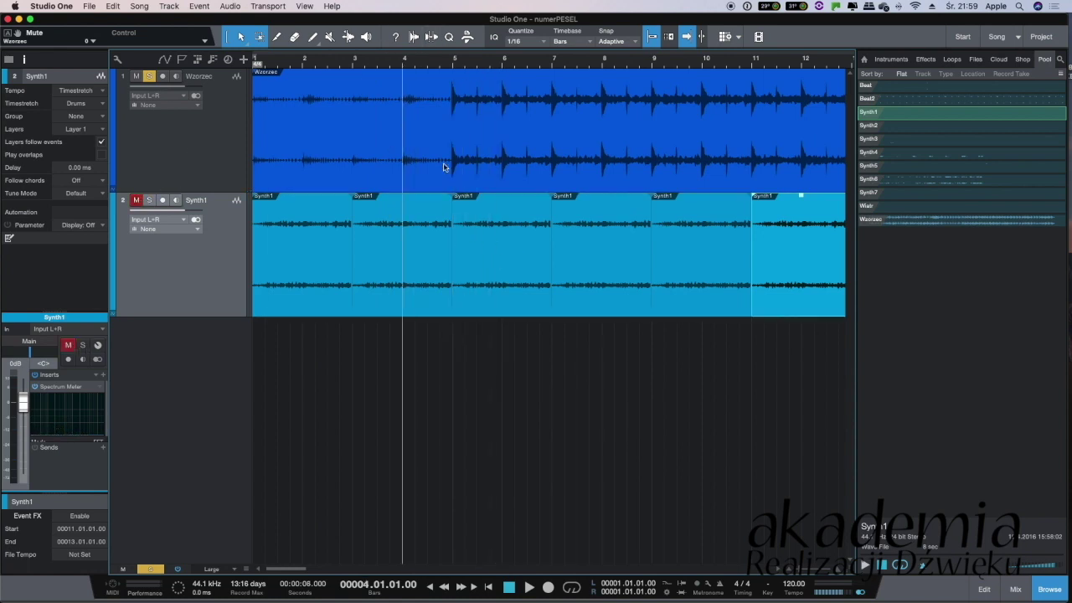
key("space")
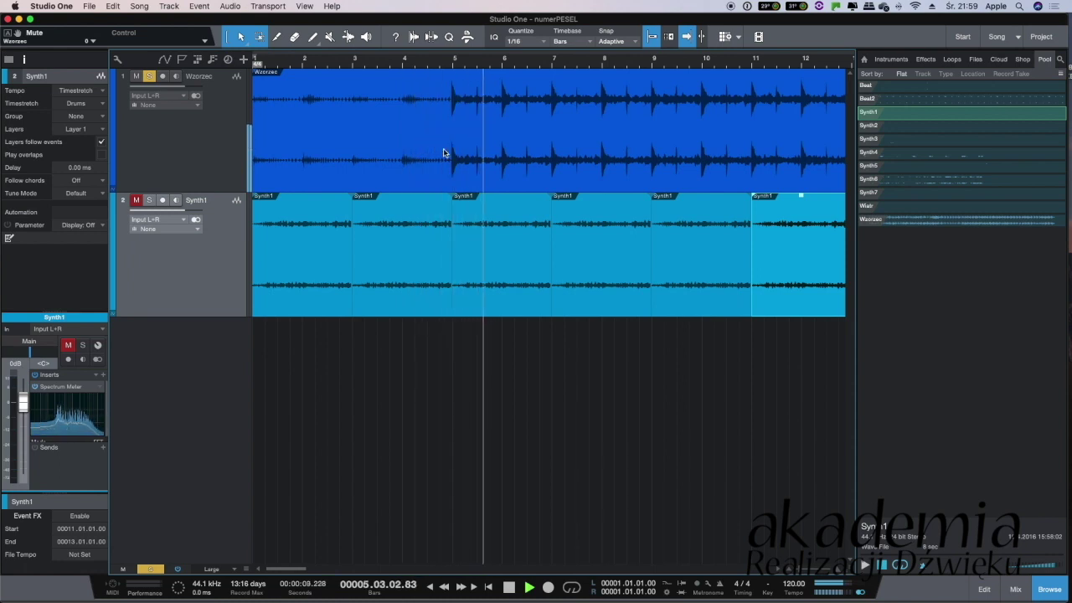
key("space")
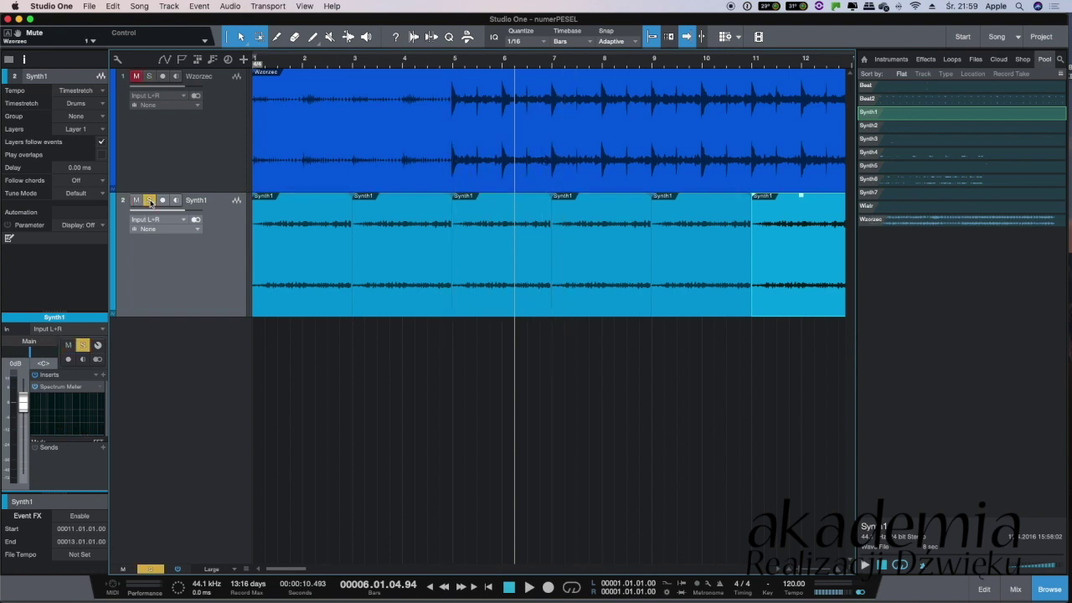
key("space")
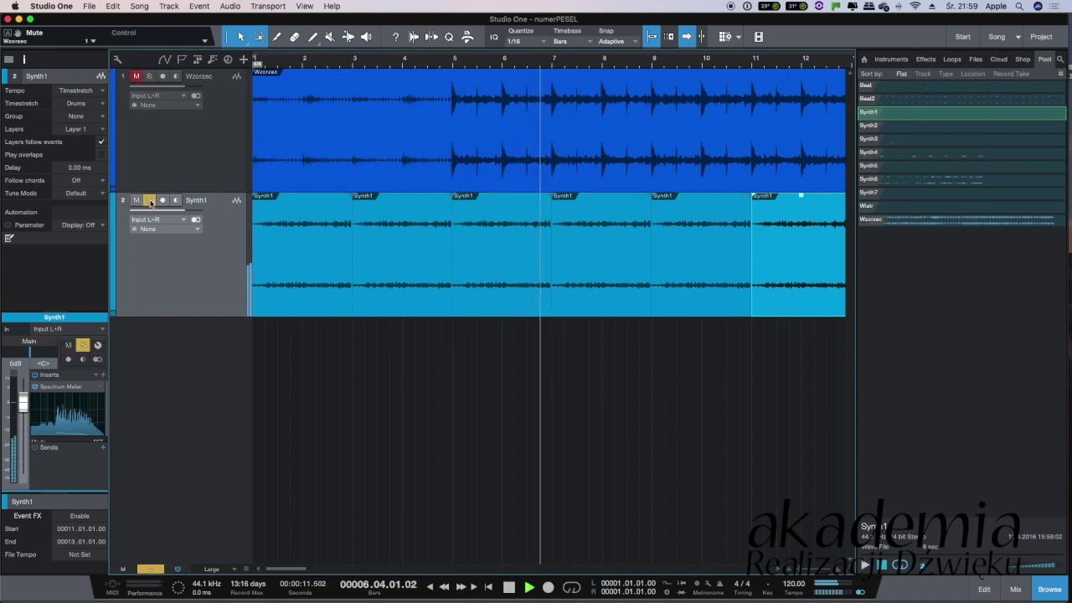
key("space")
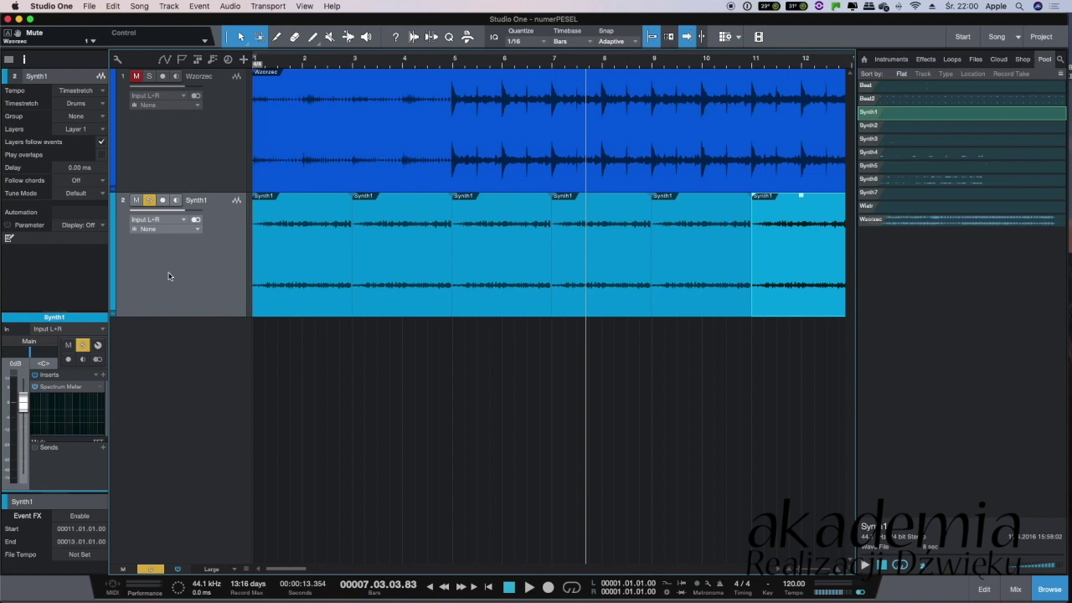
Duplicate the Synth1 track, move the bar 5 clip onto the copy and duplicate that clip three times up to bar 13
left_click(166, 5)
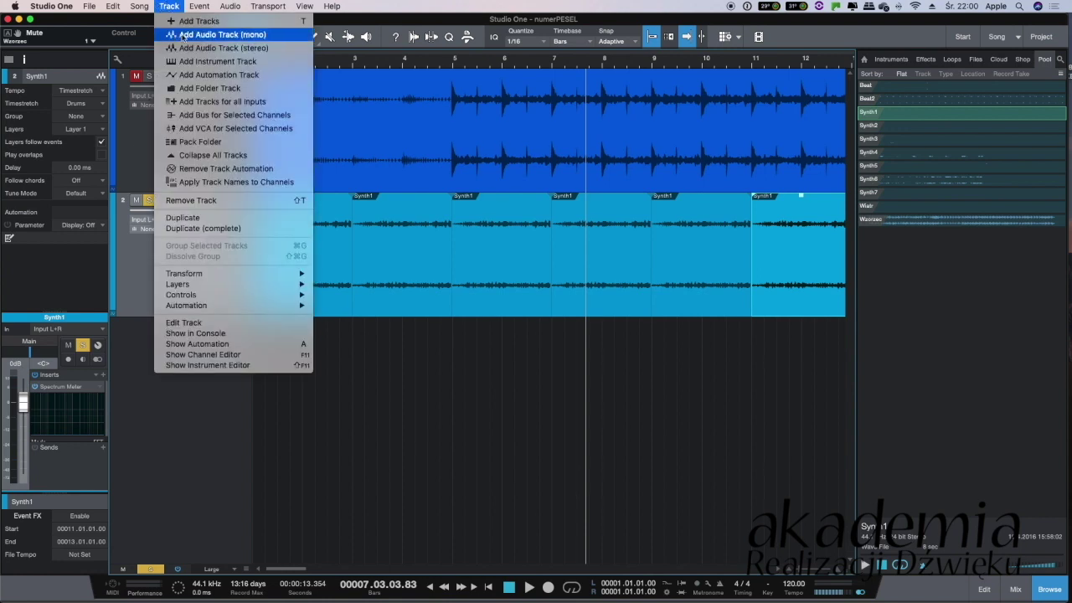
left_click(183, 218)
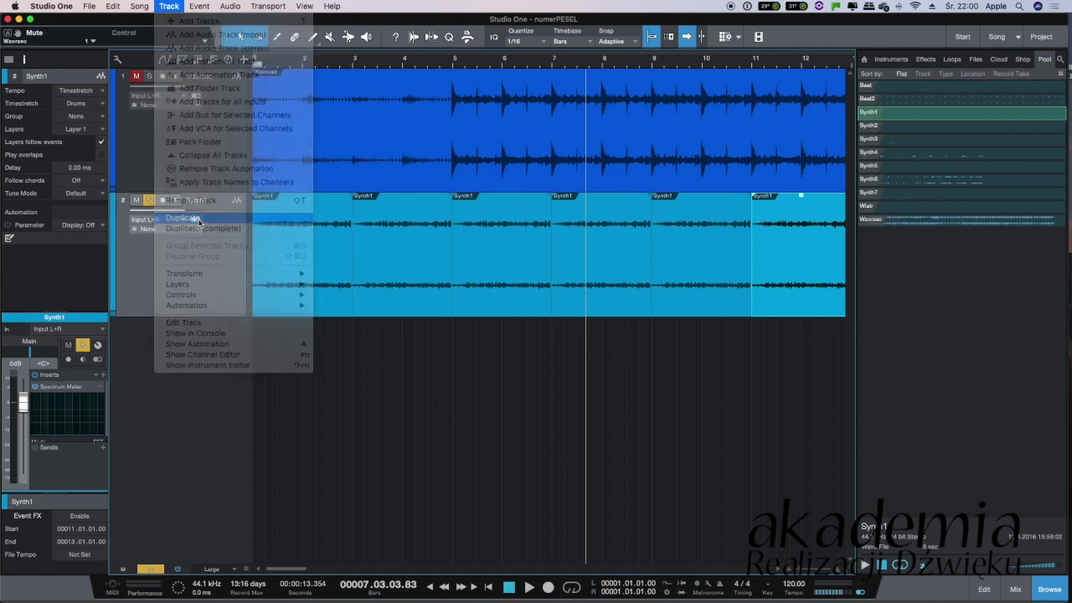
left_click(483, 288)
left_click_drag(483, 288, 478, 350)
key("d")
key("d")
key("d")
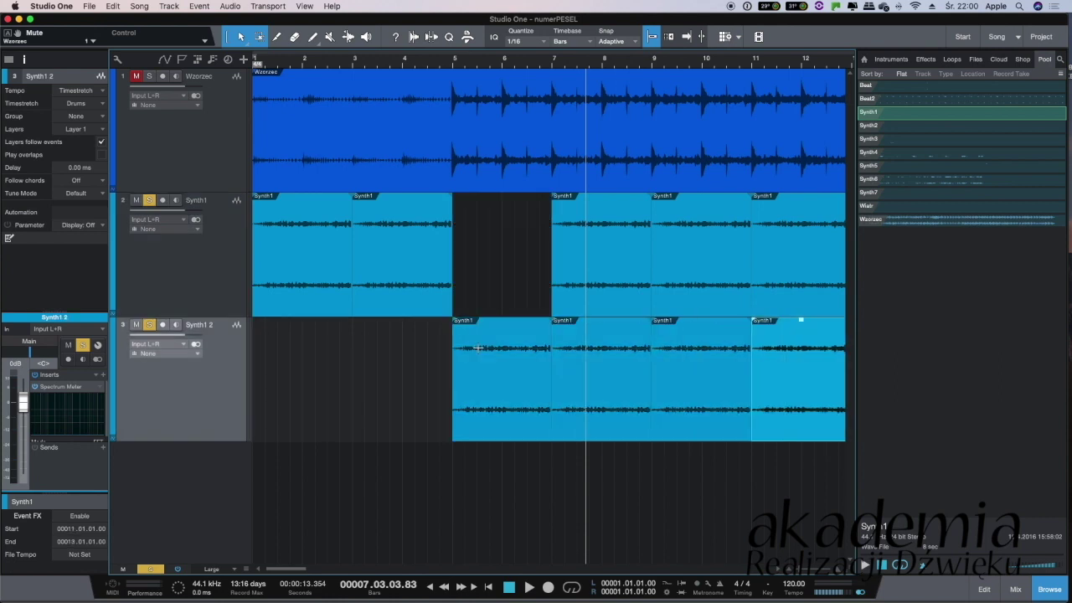
Delete the three remaining clips between bars 7 and 13 from the original Synth1 track
scroll(501, 286, "right", 5)
left_click(501, 286)
left_click(319, 279, "shift")
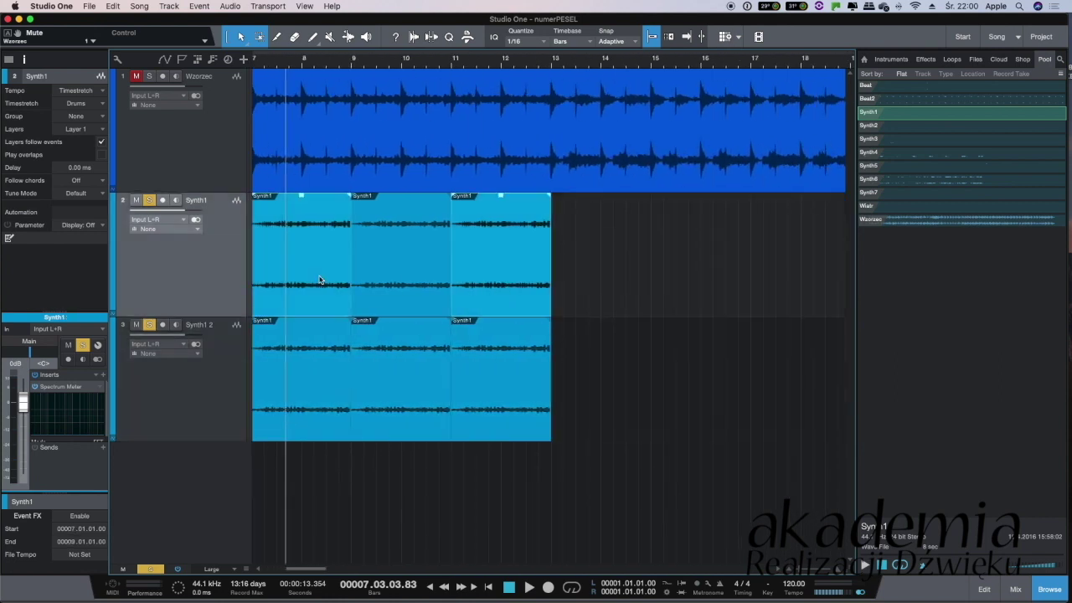
left_click(408, 276, "shift")
key("Delete")
scroll(454, 291, "left", 5)
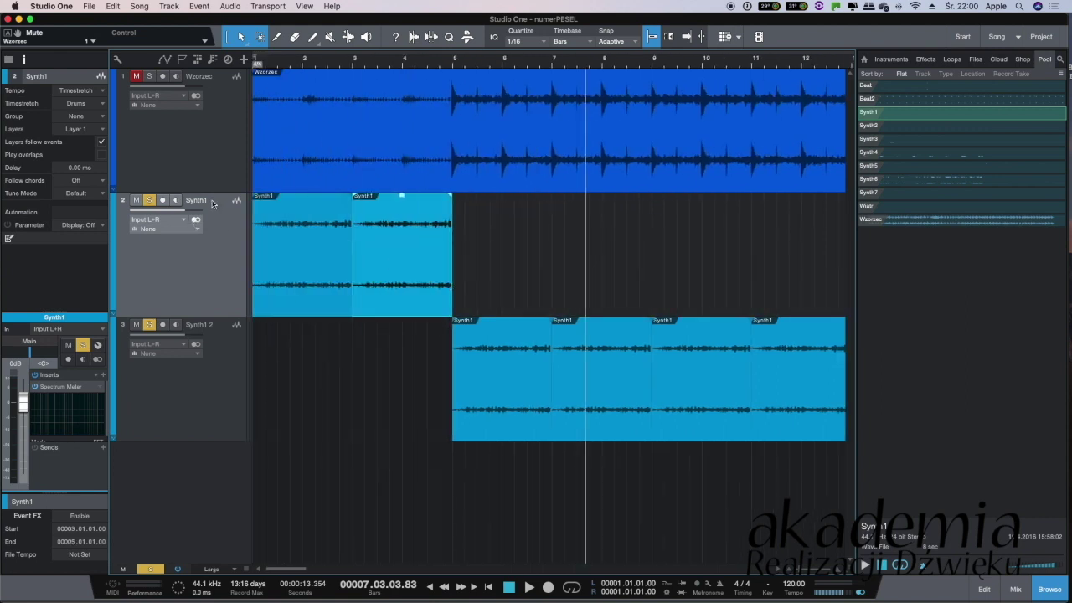
Rename the original Synth1 track as Synth1 EQ
key("F3")
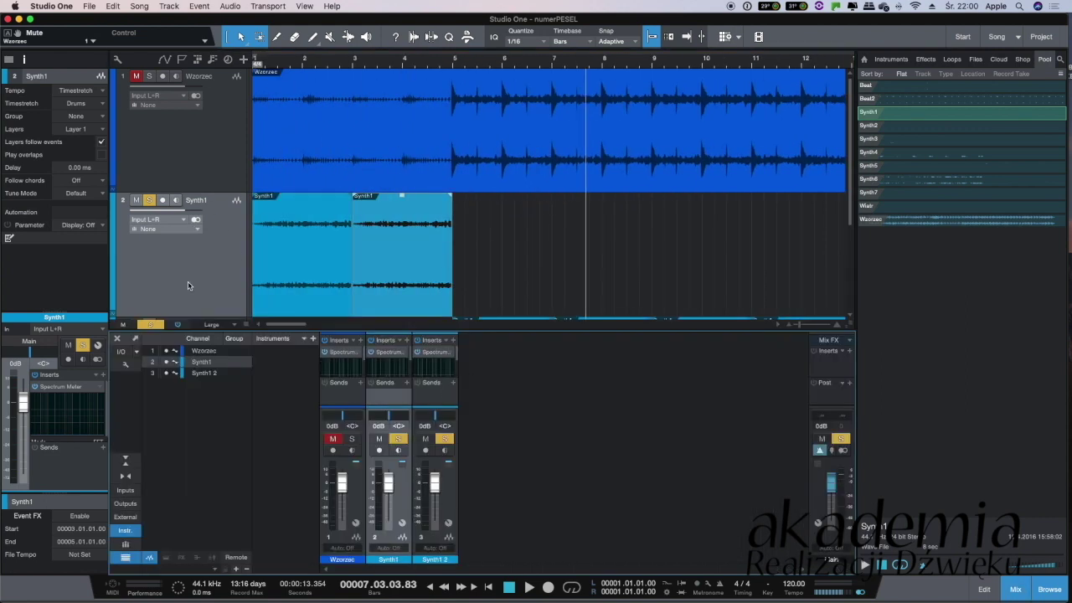
key("F3")
double_click(38, 75)
type("EQ")
key("Return")
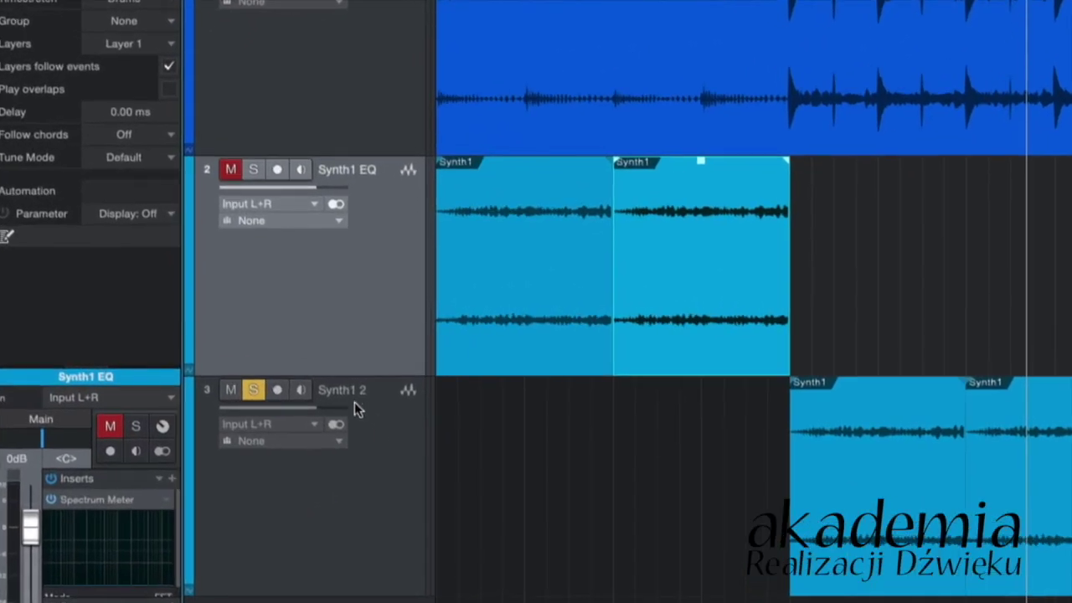
Rename the duplicated track as Synth1 and reduce the height of the Synth1 EQ track
left_click(209, 326)
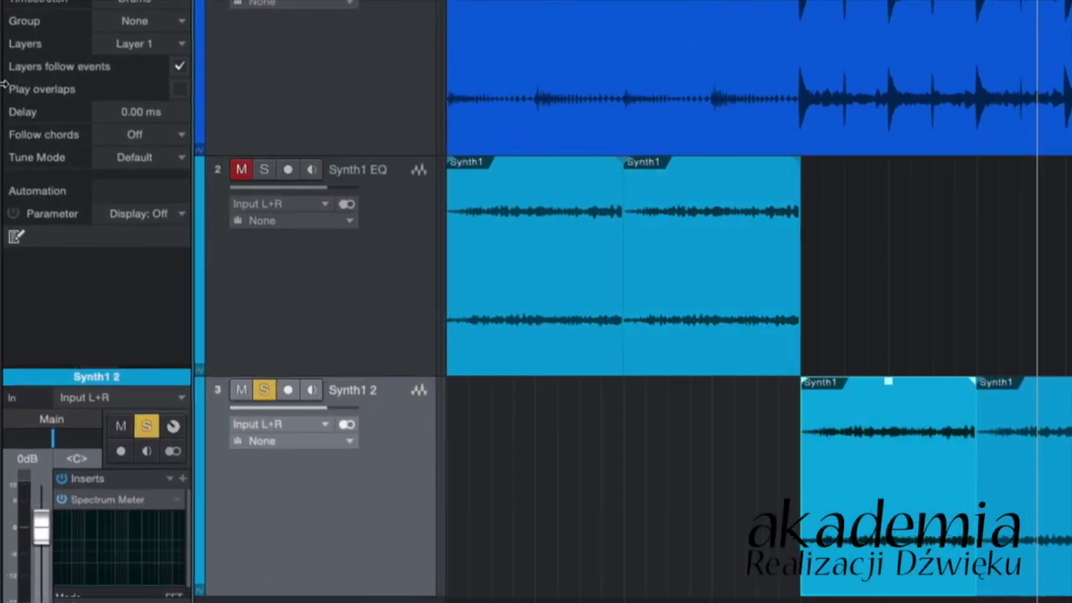
double_click(102, 81)
left_click(108, 81)
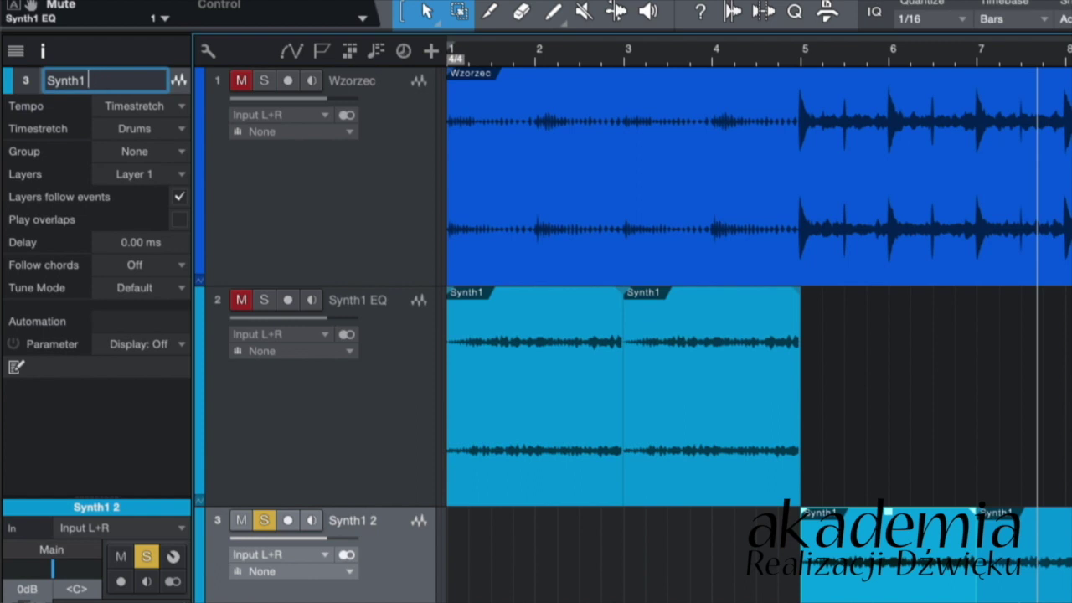
key("Return")
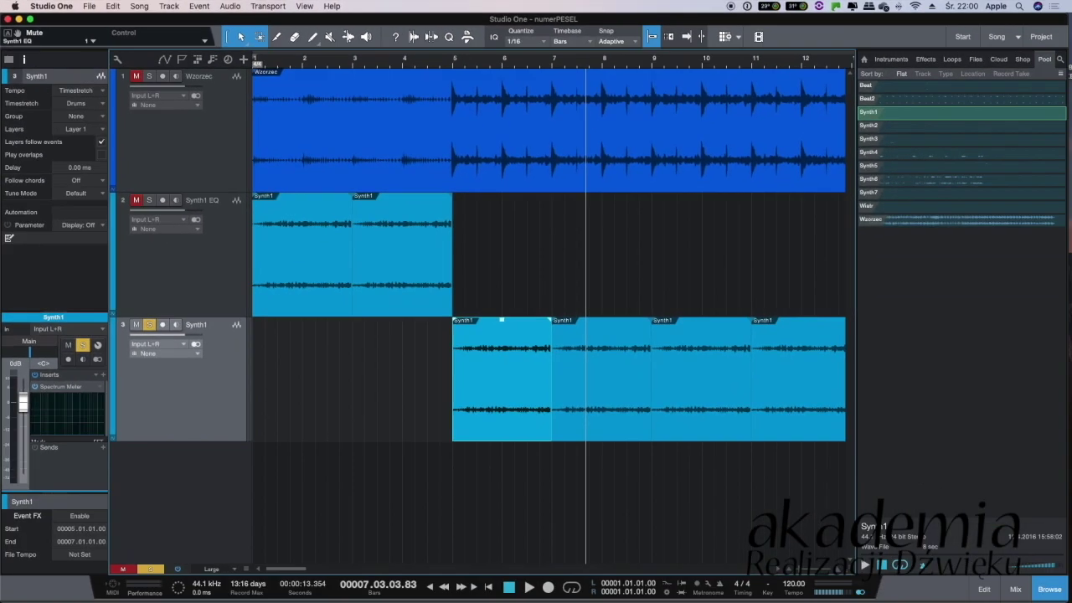
left_click(402, 196)
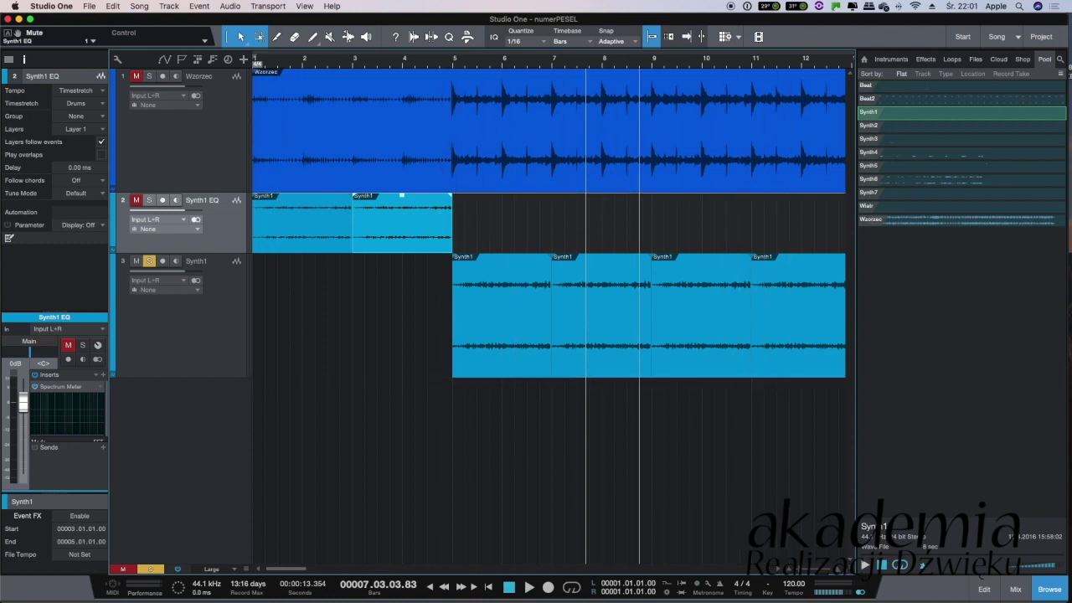
Examine the Wzorzec reference after bar 13 and listen to its section from bar 29 to bar 35
scroll(548, 310, "right", 8)
scroll(641, 309, "right", 12)
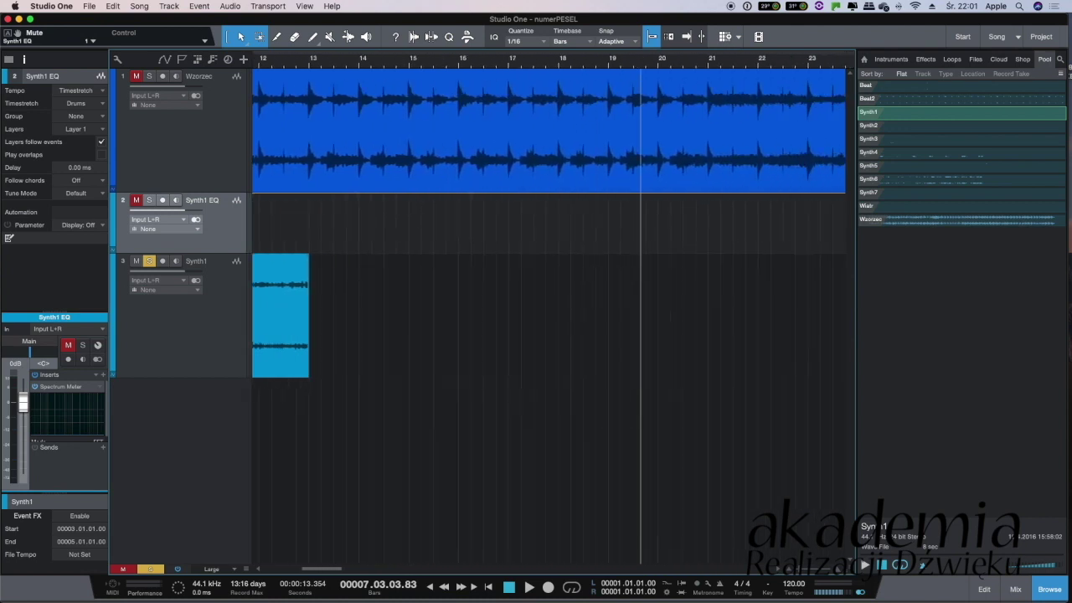
scroll(640, 310, "right", 4)
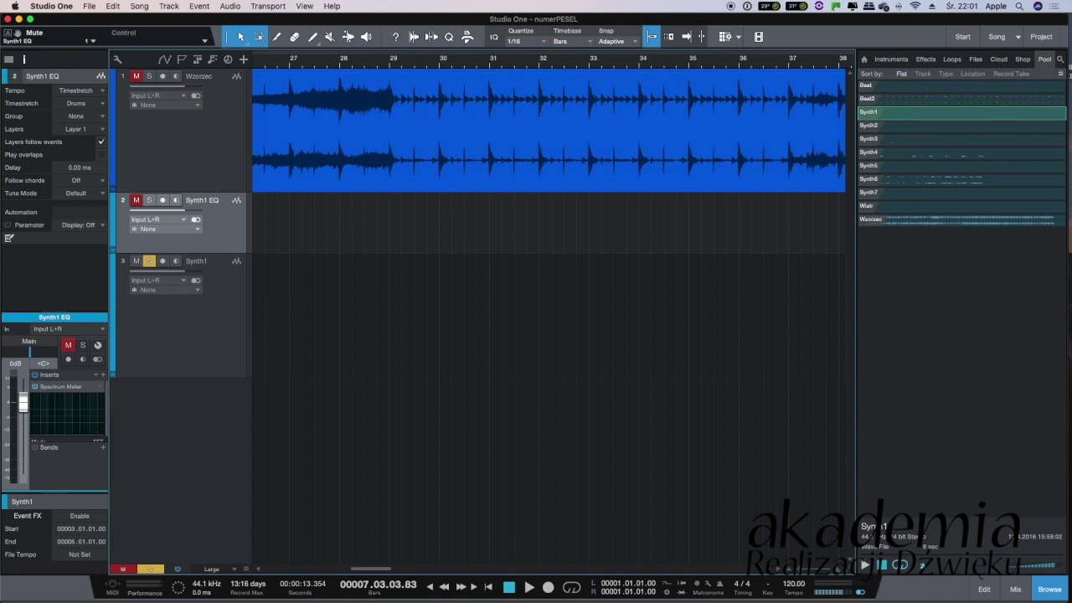
scroll(549, 310, "up", 1)
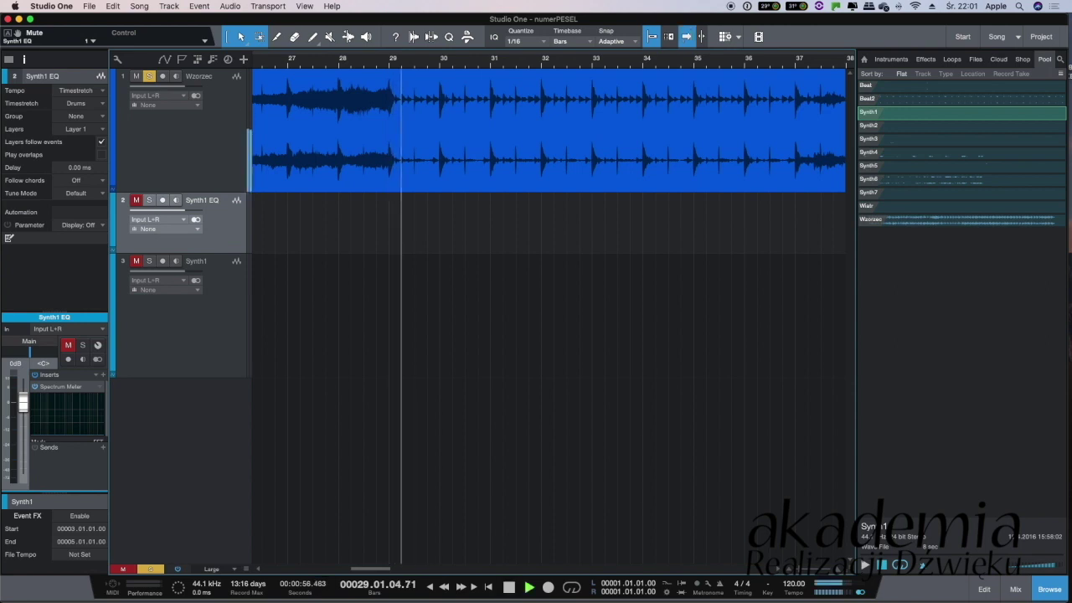
key("space")
key("KP_Add")
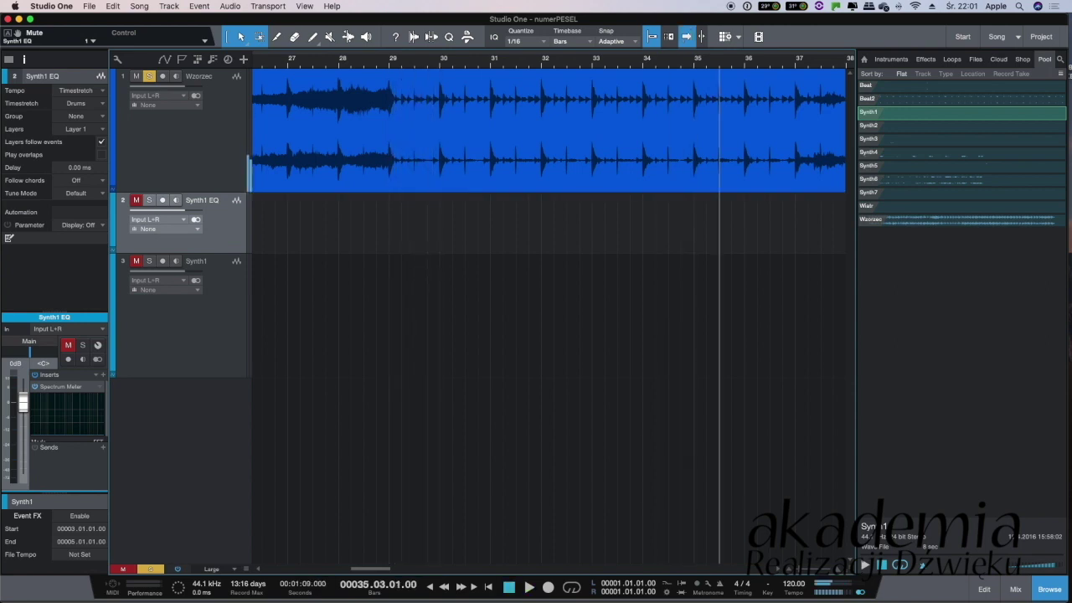
Examine the rest of the Wzorzec waveform to its end and play a short passage from bar 64
scroll(550, 310, "right", 10)
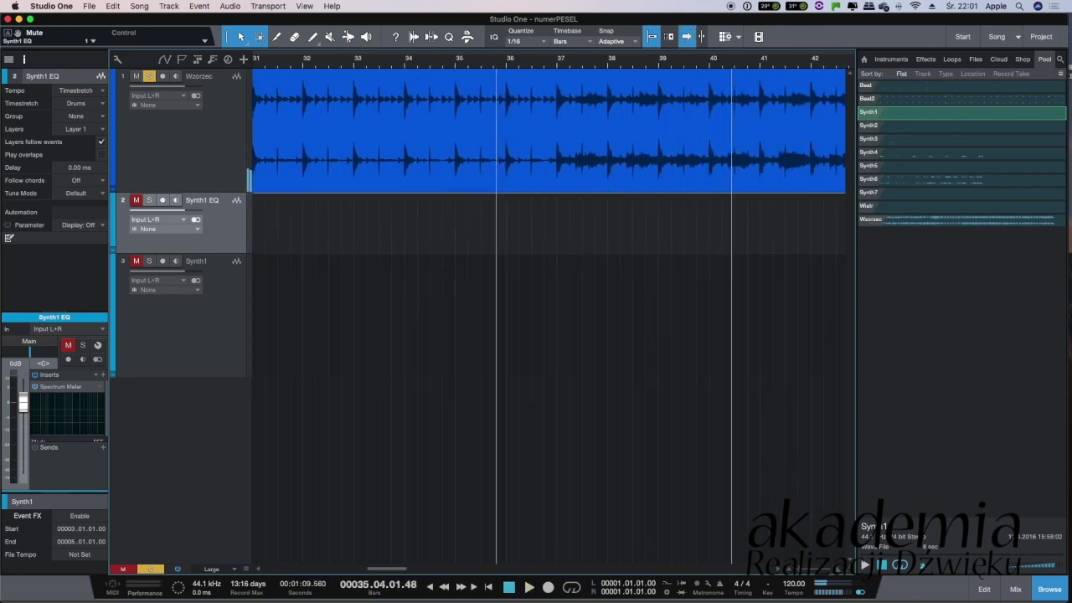
scroll(552, 309, "right", 8)
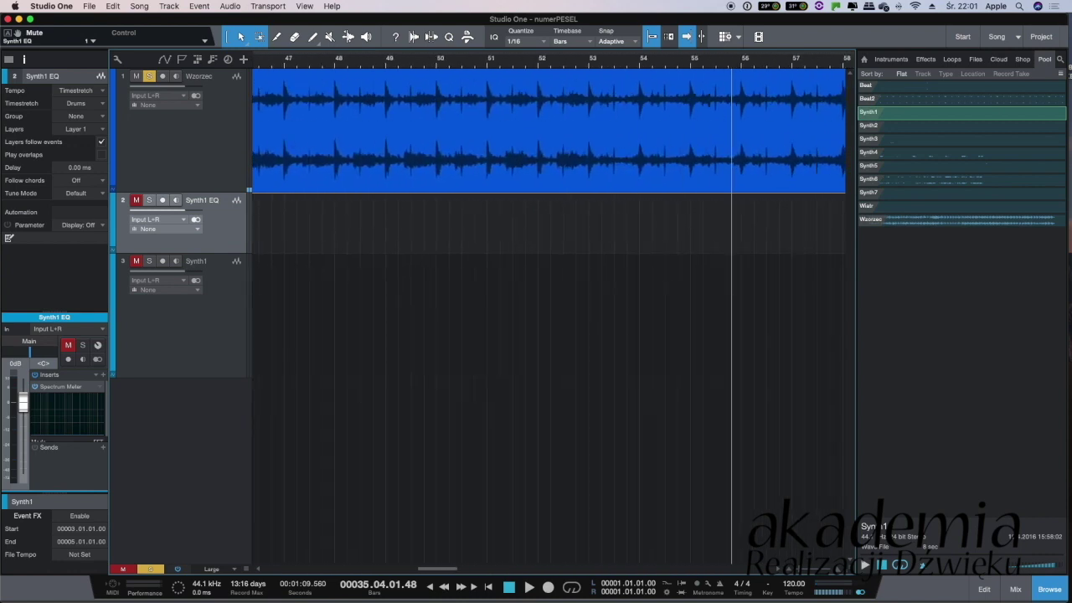
scroll(553, 309, "right", 4)
scroll(553, 309, "left", 3)
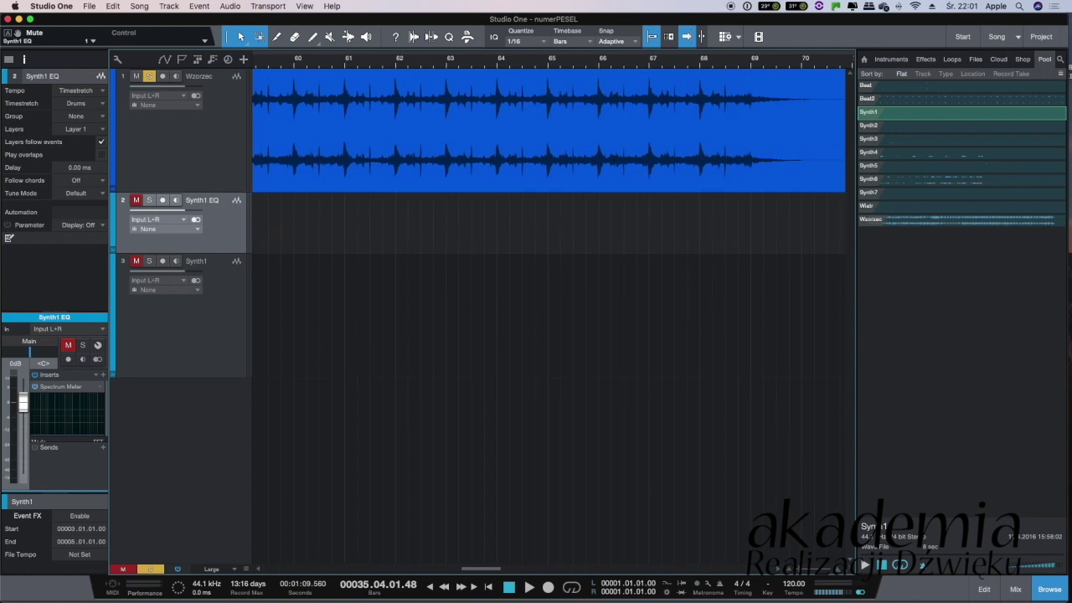
left_click(499, 59)
key("space")
key("space")
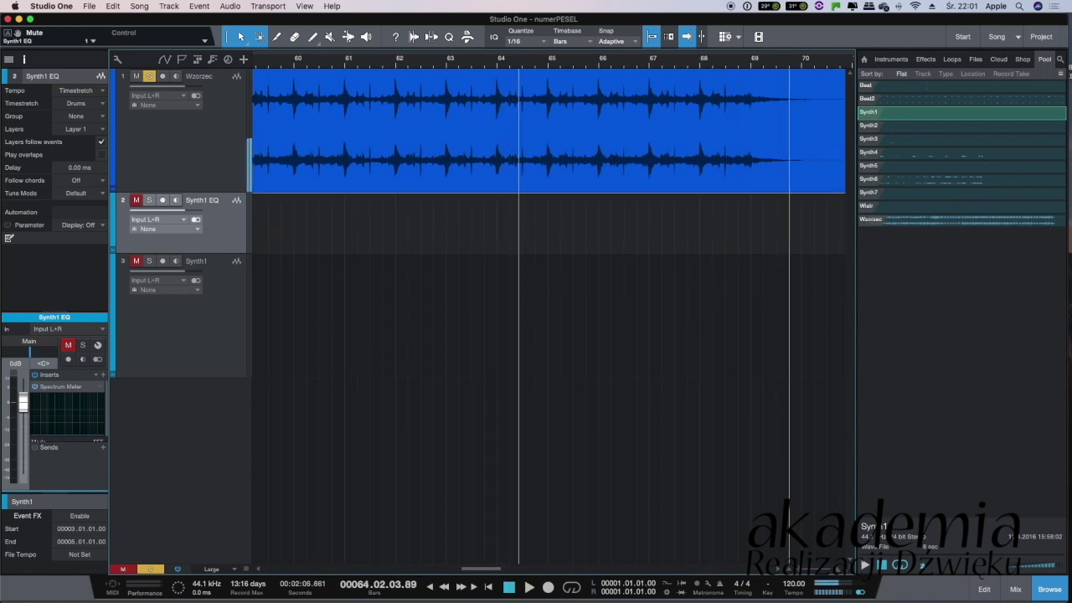
scroll(549, 130, "left", 5)
scroll(549, 309, "left", 15)
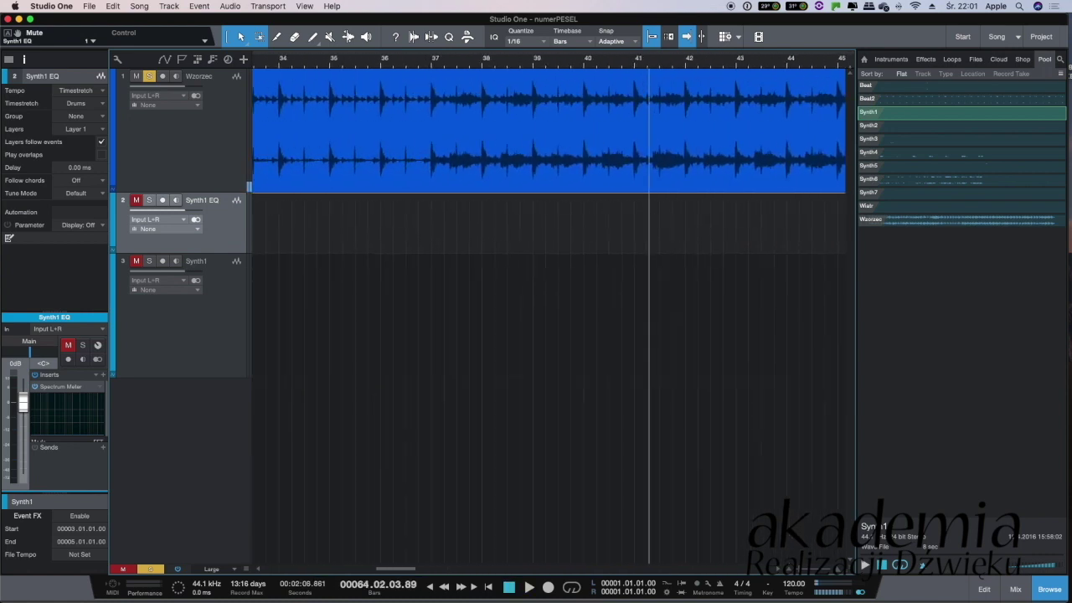
scroll(548, 310, "left", 5)
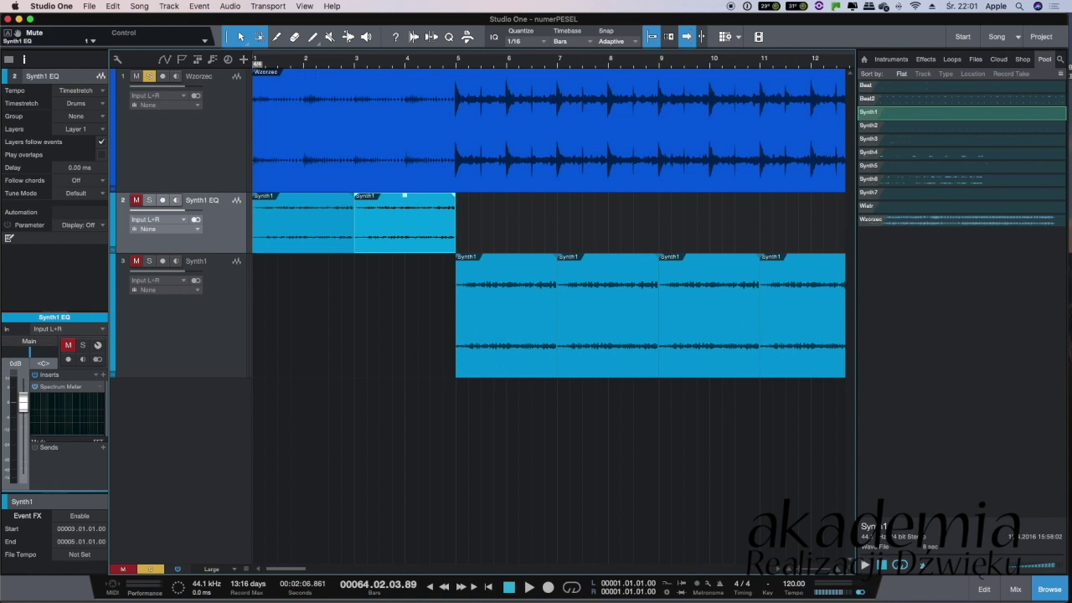
Take the Wzorzec track off solo and solo the Synth1 EQ track instead
left_click(149, 75)
left_click(136, 75)
left_click(136, 200)
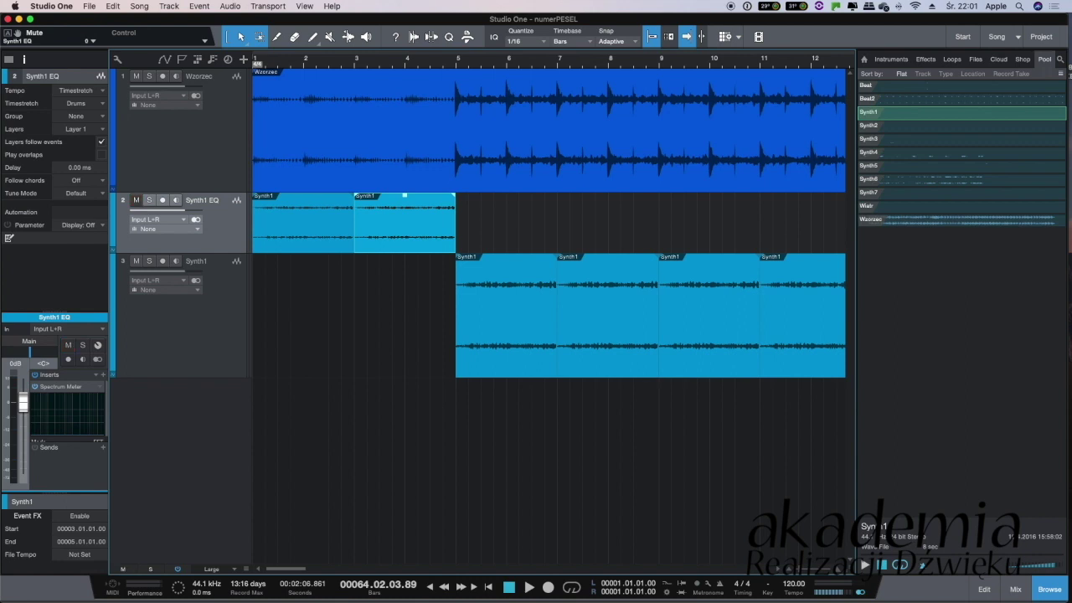
left_click(149, 200)
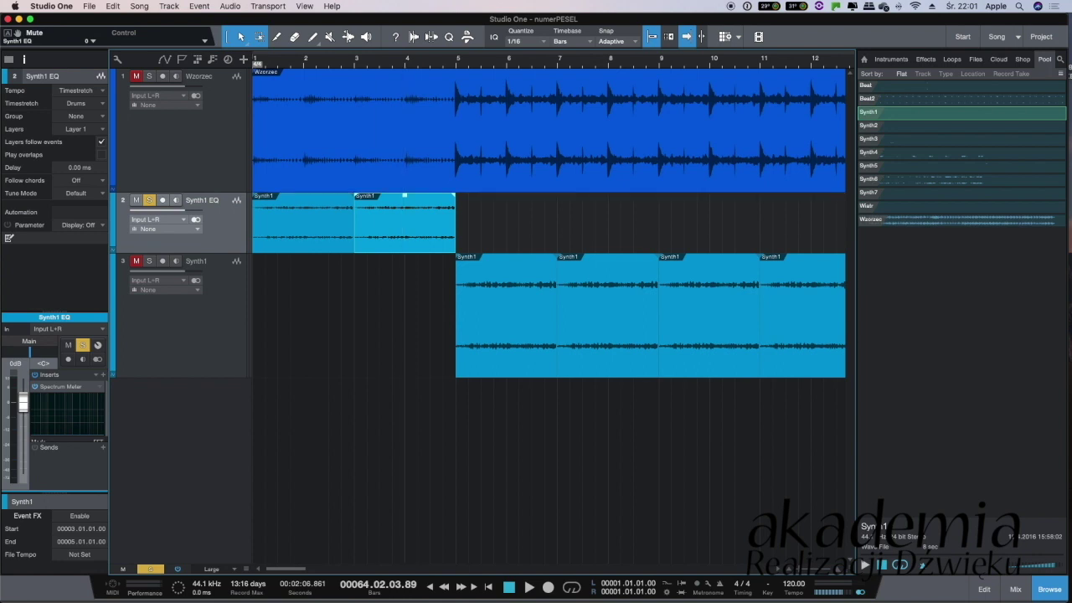
Set the loop range from bar 1 to bar 5 and turn on loop playback
key("p")
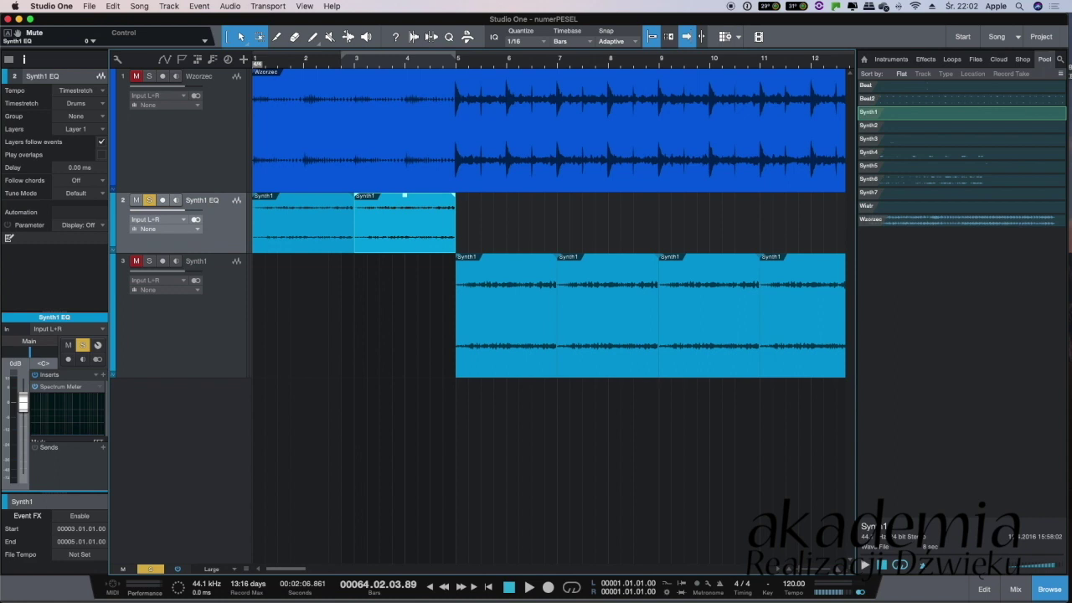
key("comma")
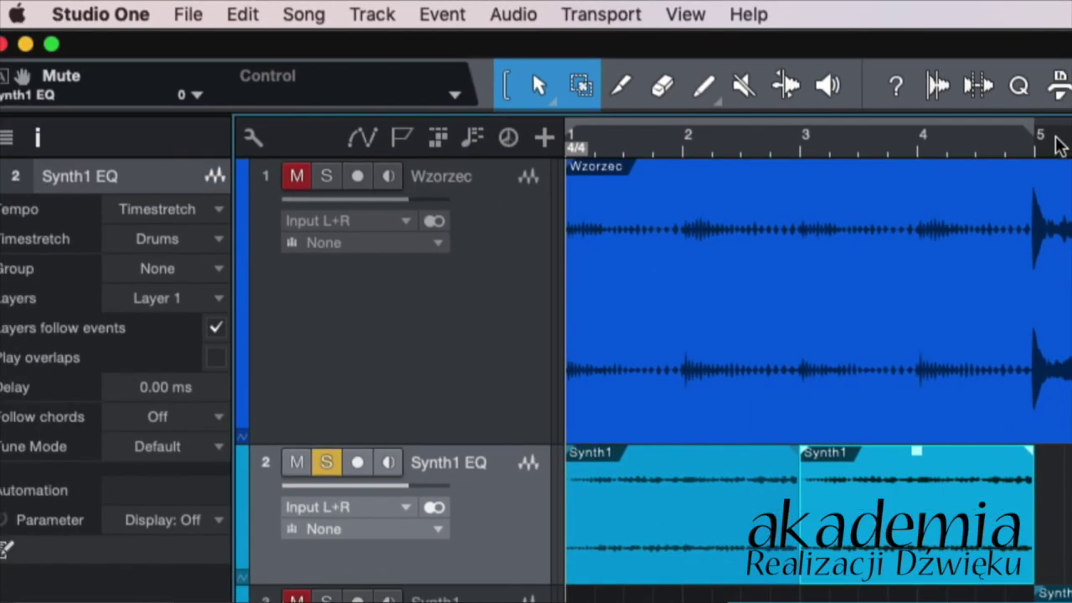
left_click_drag(1036, 131, 540, 131)
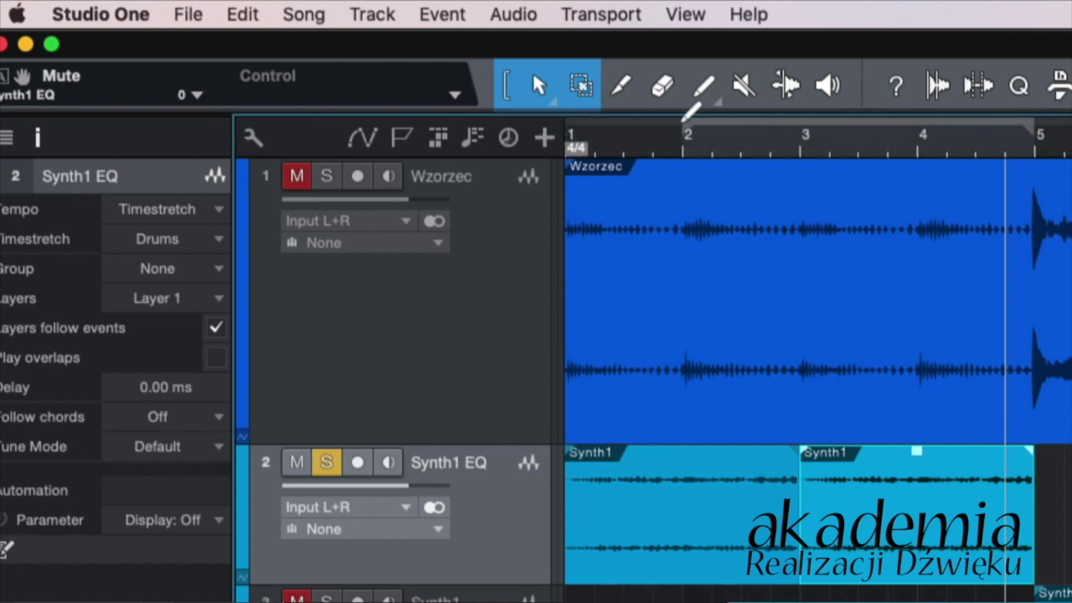
left_click(576, 136)
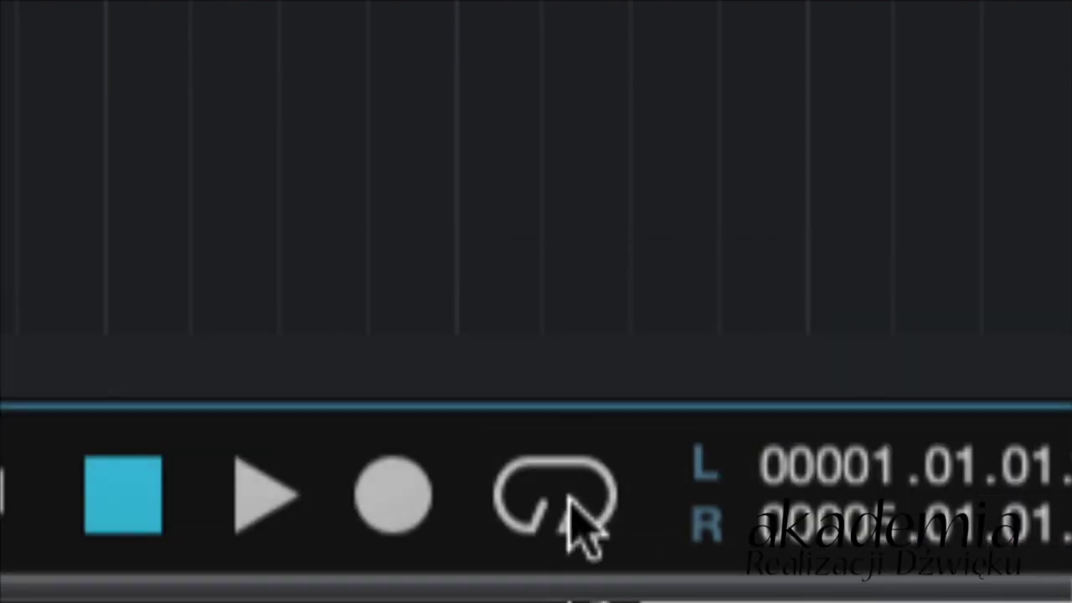
left_click(558, 552)
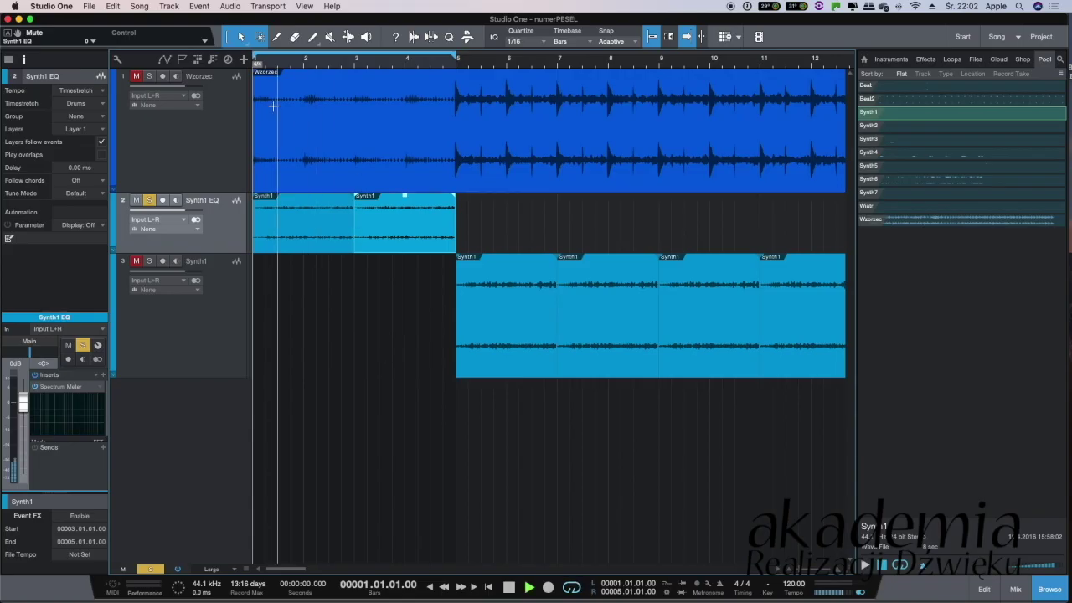
Play the soloed Synth1 EQ track within the looped section to check how its clips sound
key("space")
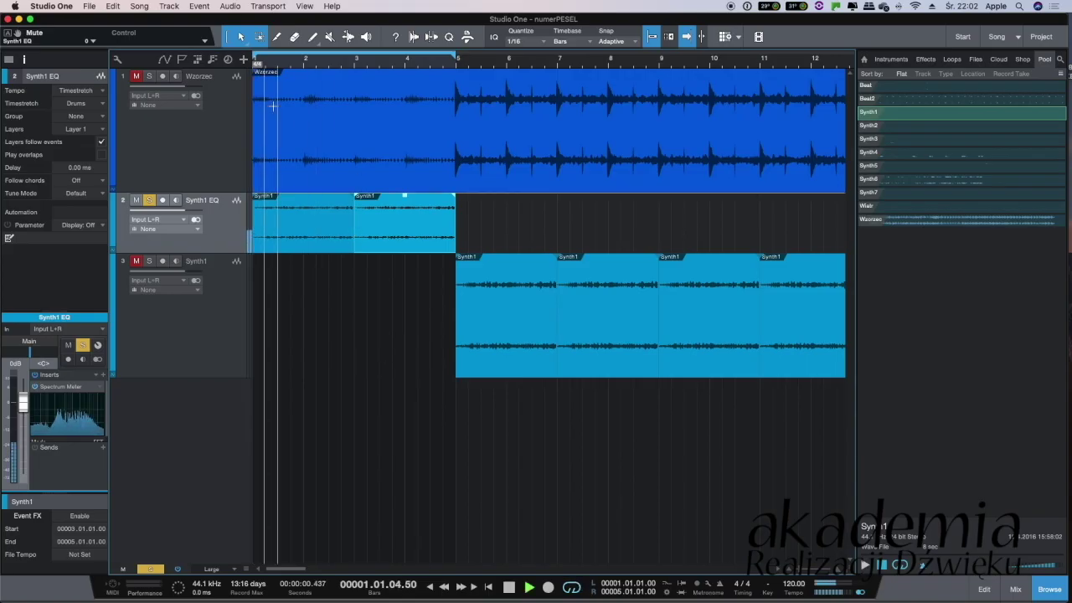
key("space")
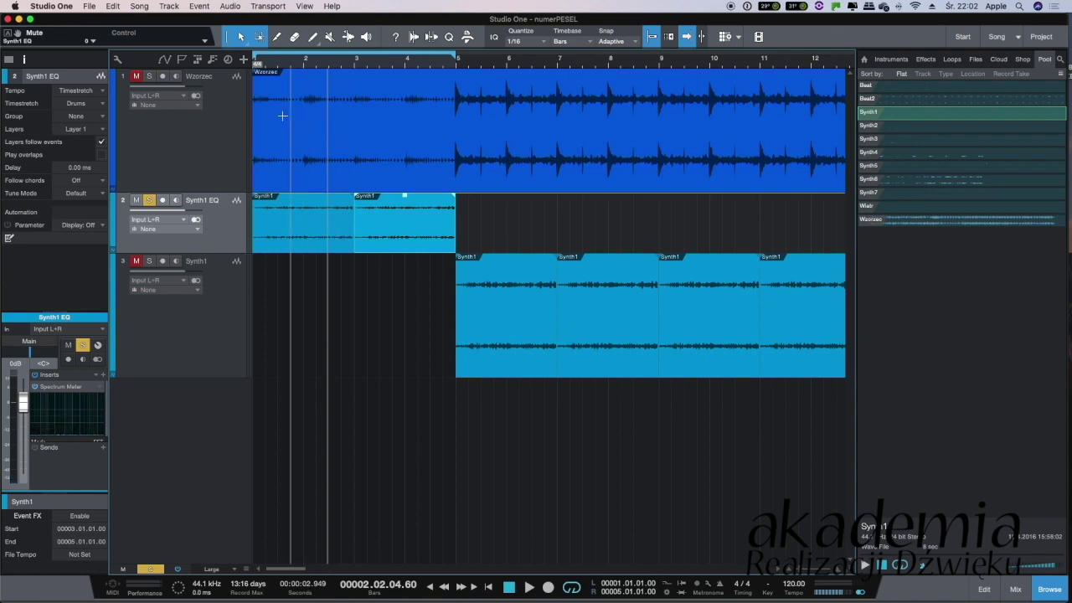
key("space")
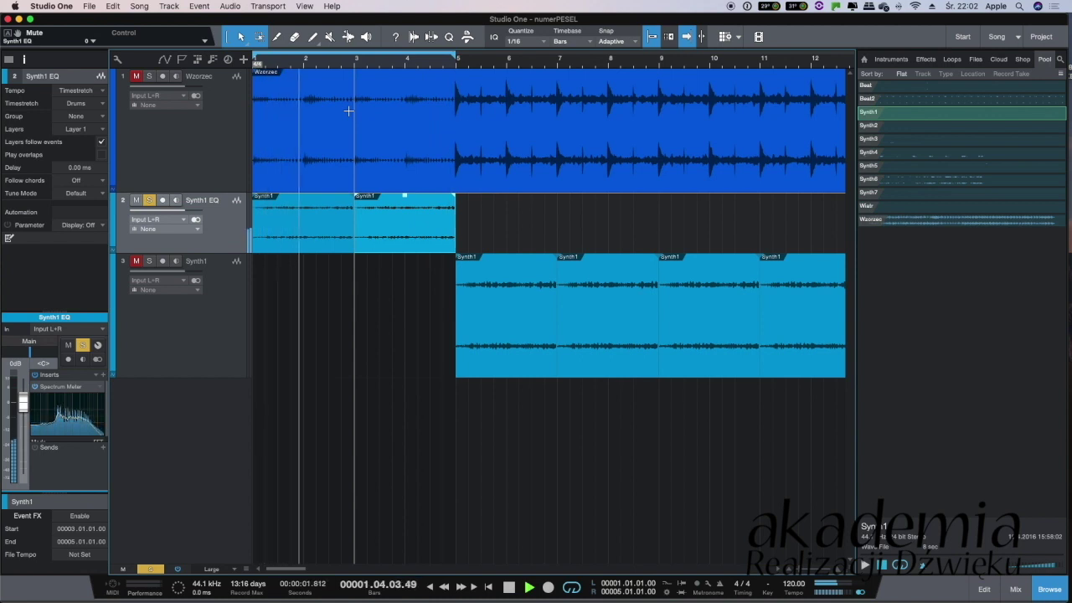
key("space")
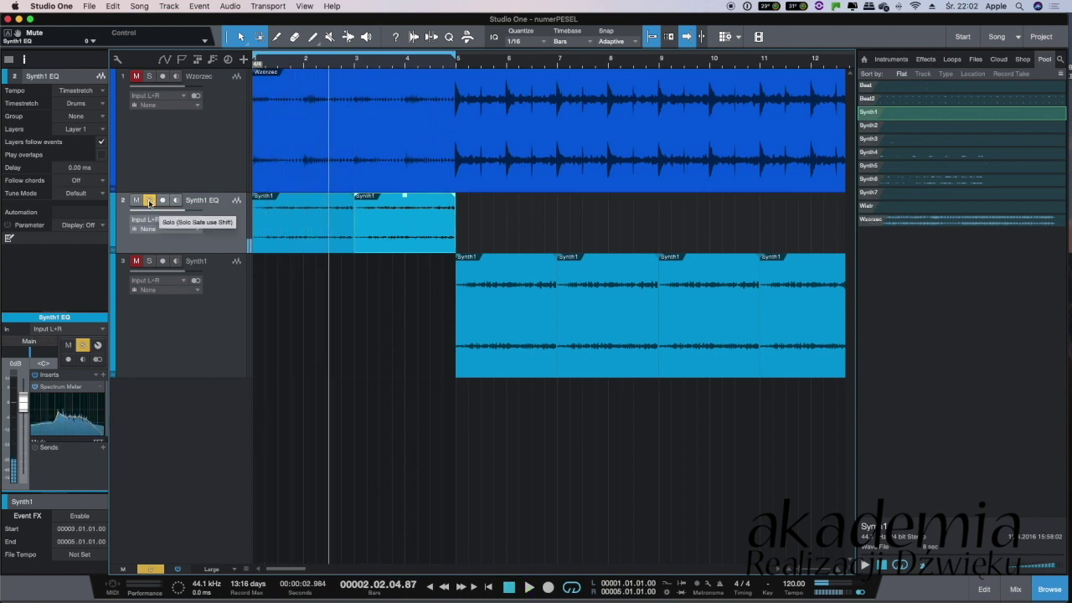
Solo the Wzorzec track and listen repeatedly to its transition across bar 3 for comparison
left_click(149, 203)
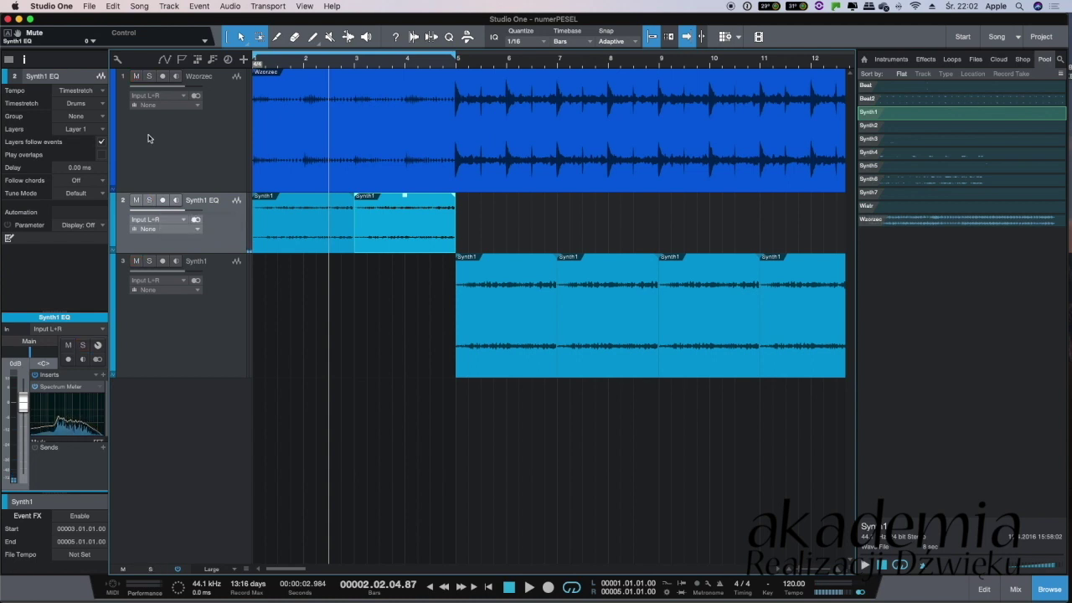
left_click(149, 77)
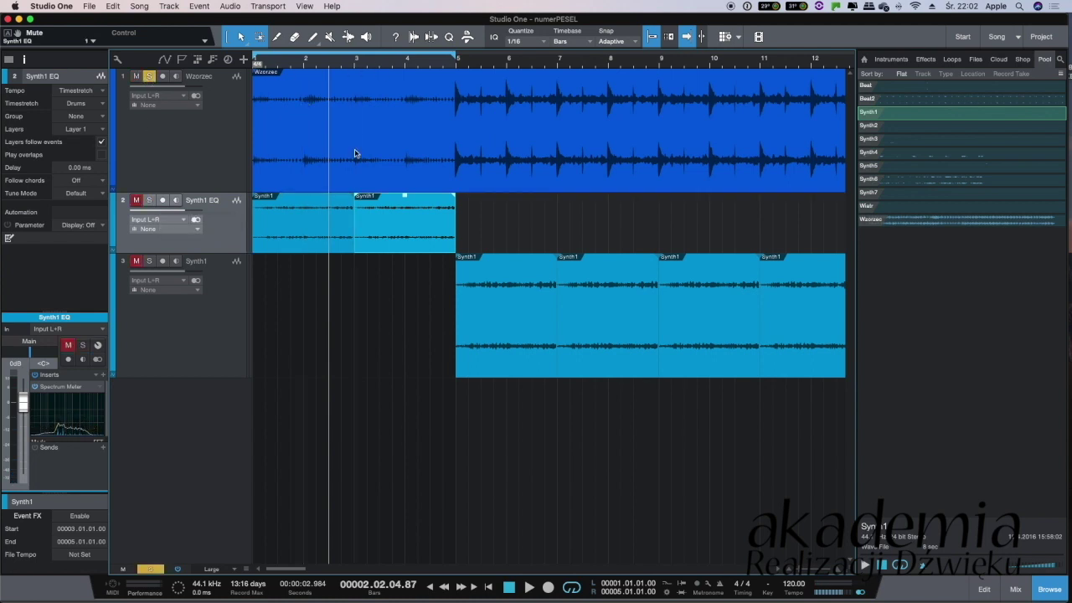
key("space")
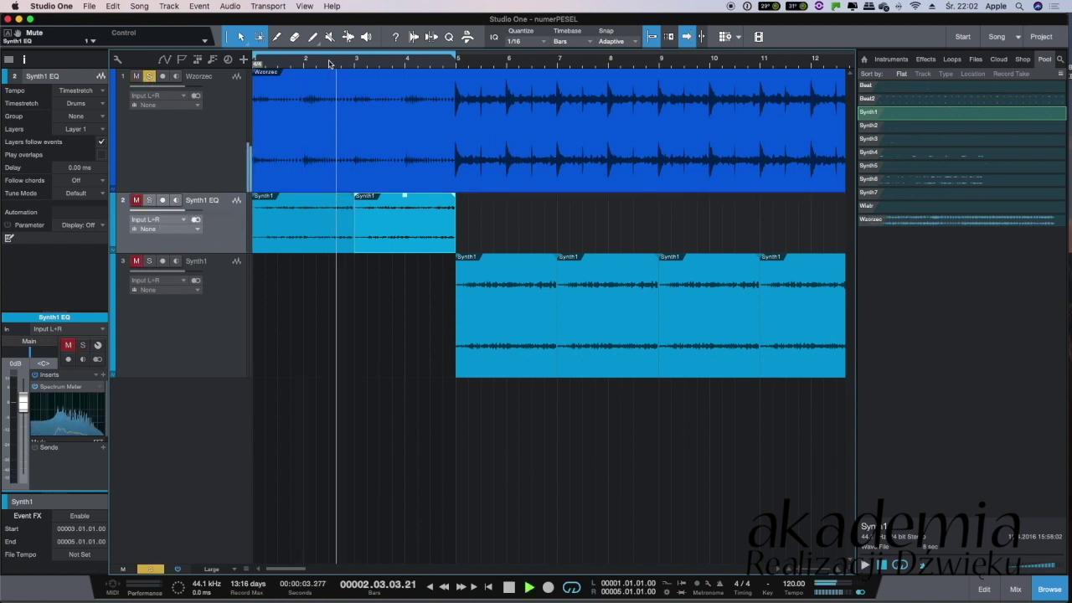
key("space")
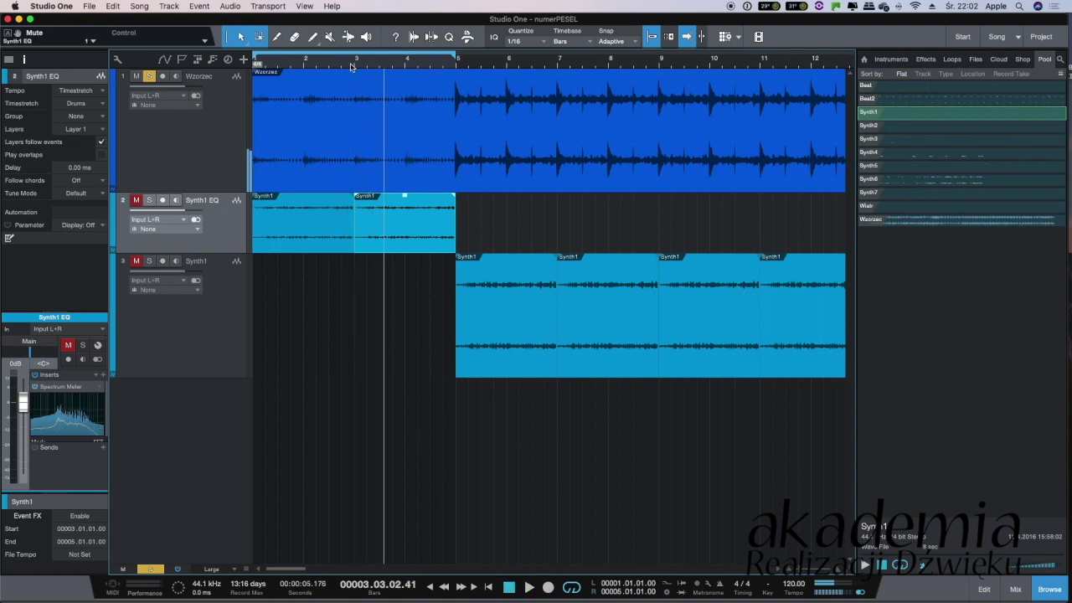
left_click(356, 67)
left_click(341, 65)
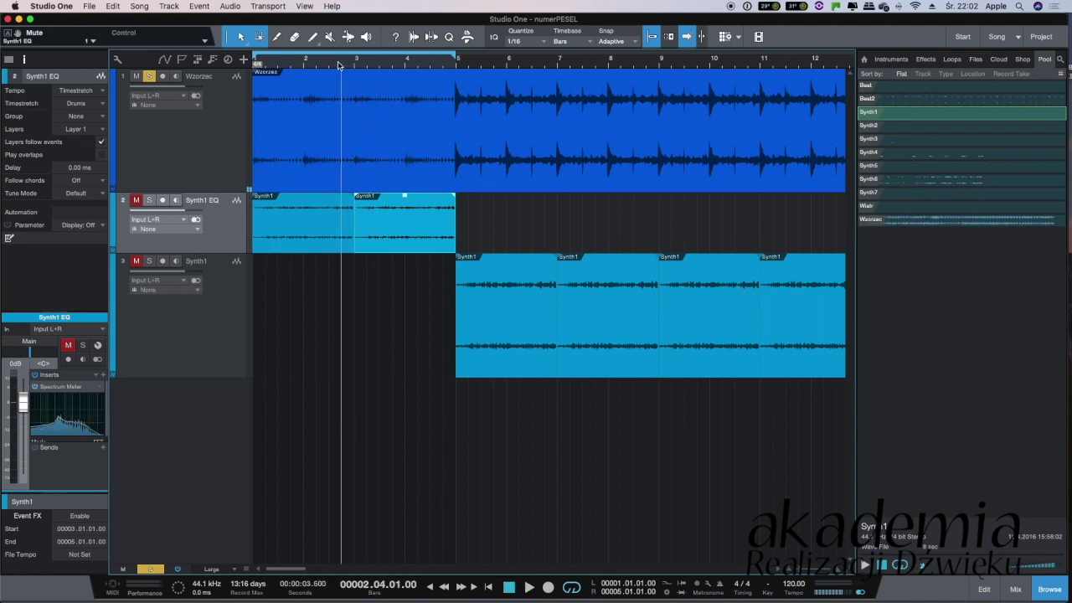
key("space")
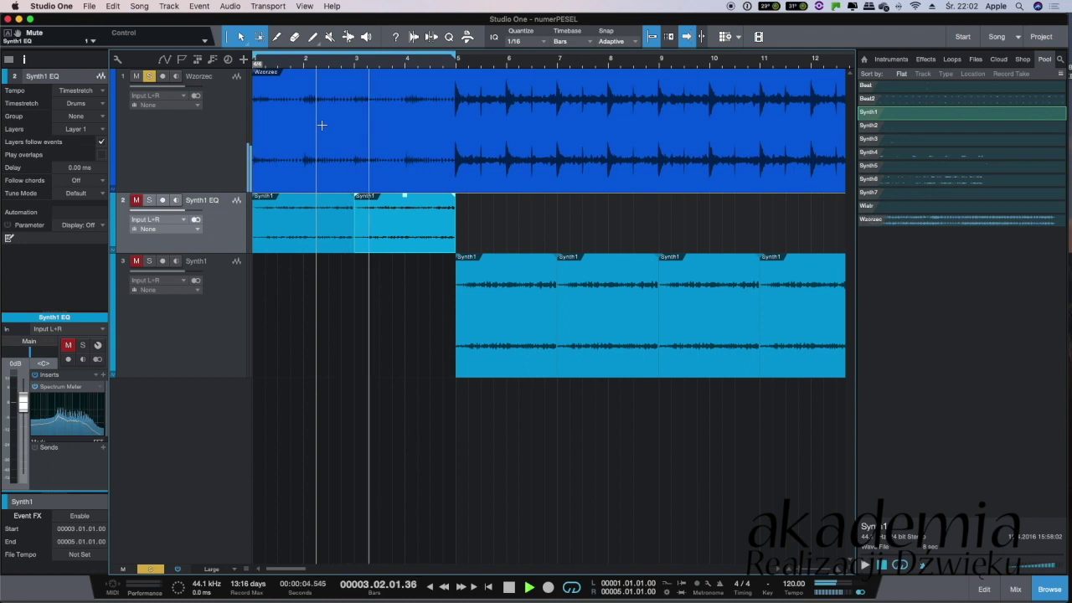
key("space")
key("space")
key("space")
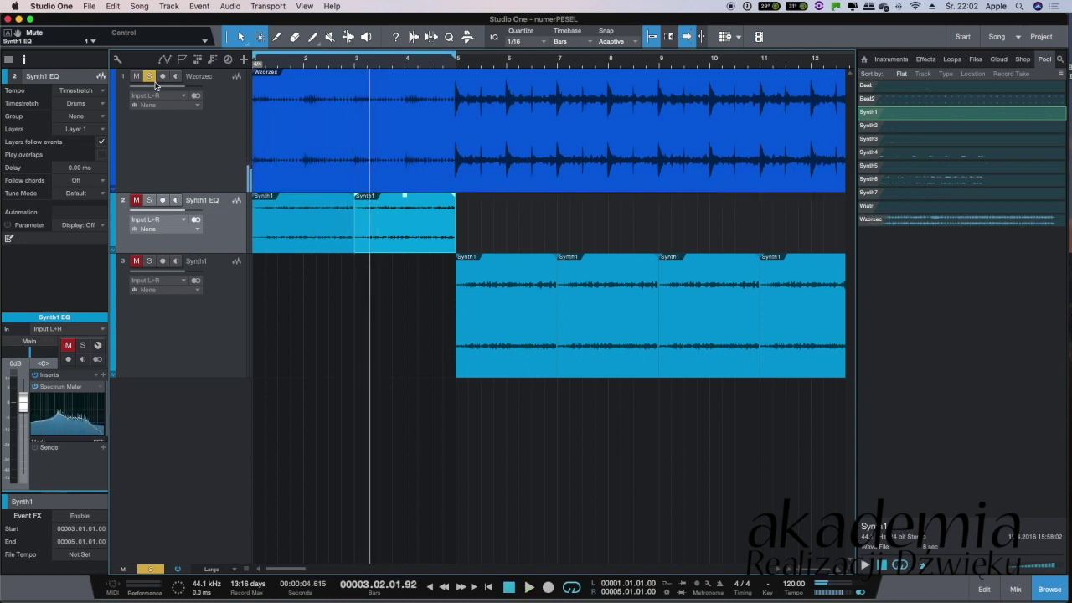
Solo the Synth1 EQ track again and listen to the join between its two clips at bar 3
left_click(148, 77)
left_click(149, 200)
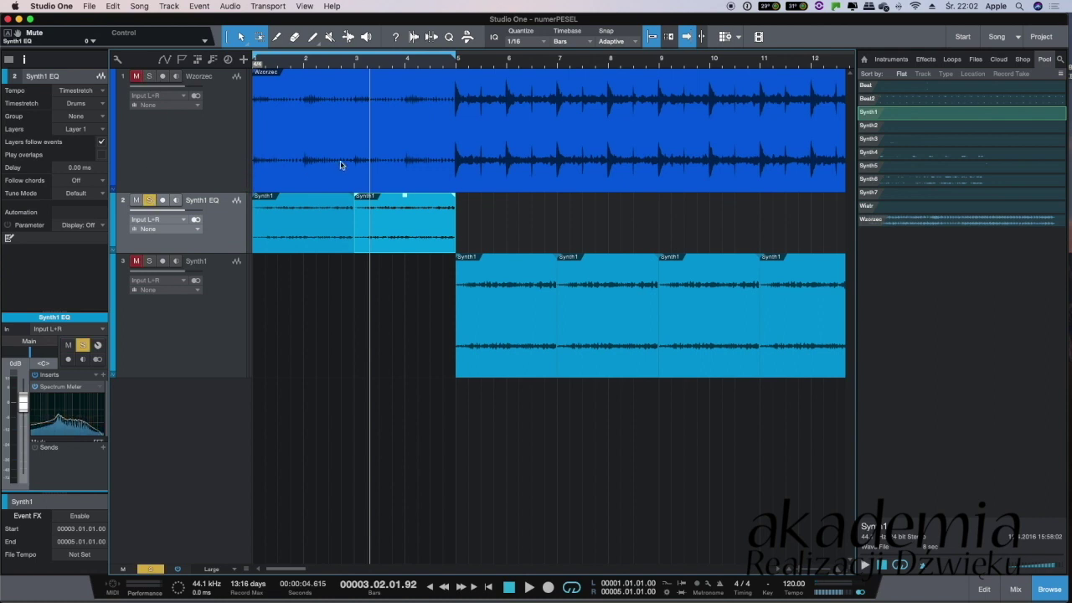
key("space")
left_click(333, 65)
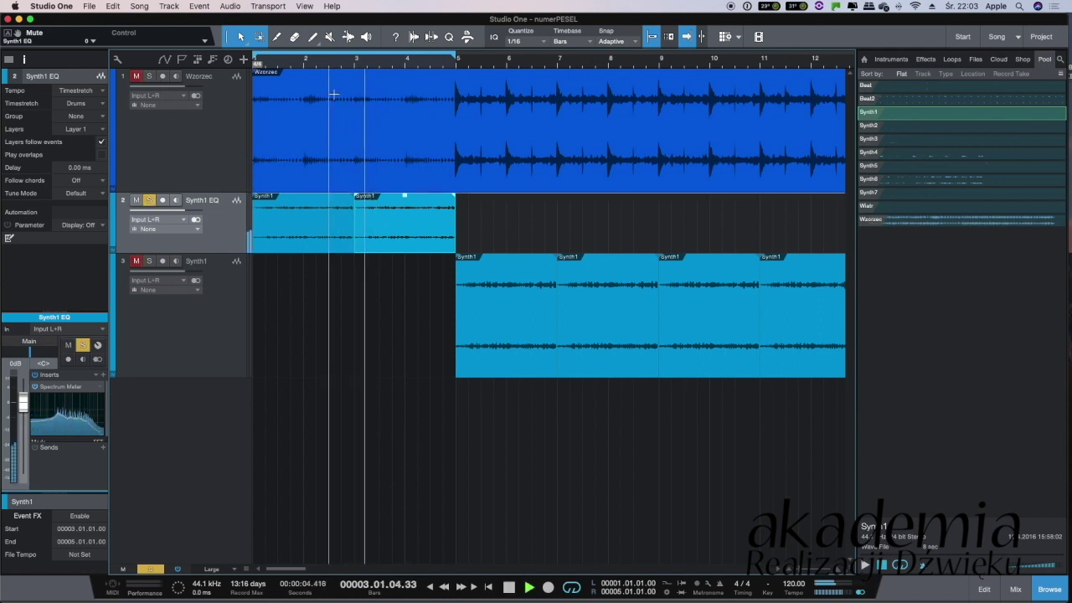
key("space")
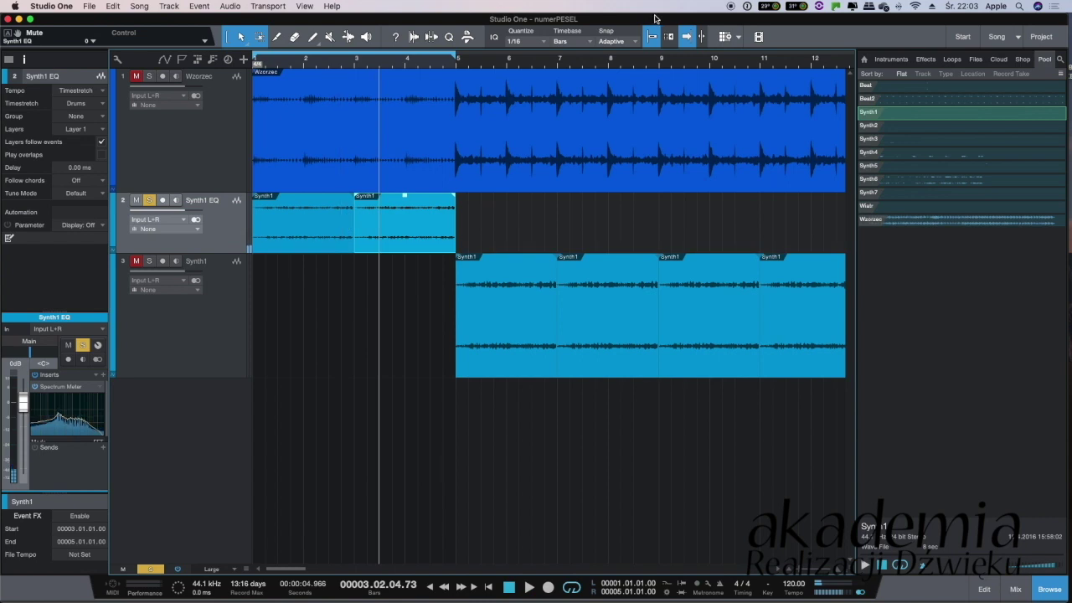
Try moving the join between the two Synth1 EQ clips to 3.01.01.51 and crossfading it with a 5.21 ms fade-in, and undo both edits
scroll(351, 140, "up", 5)
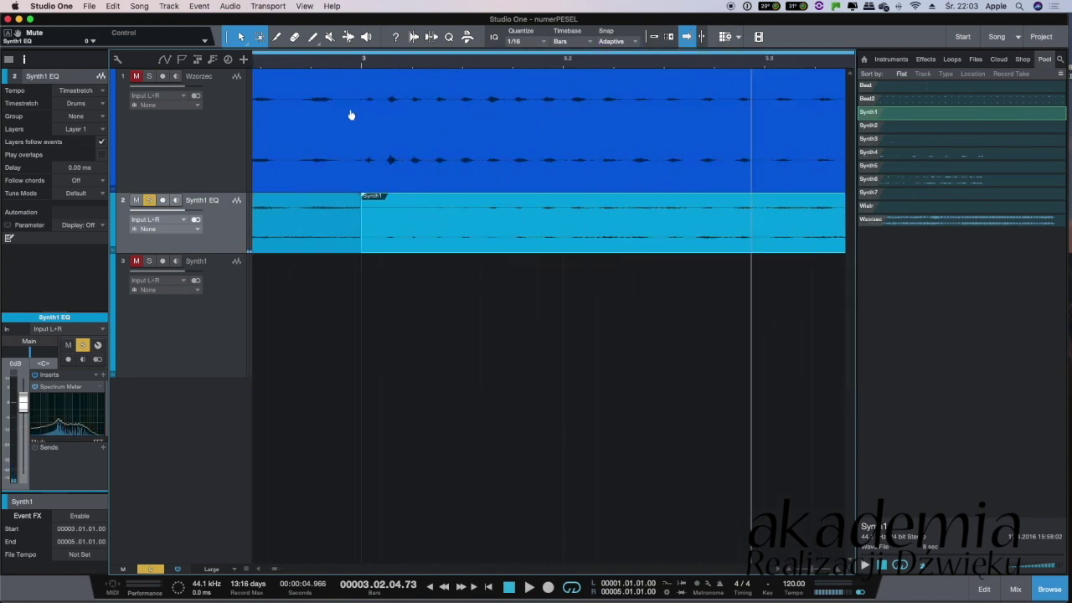
left_click_drag(392, 244, 526, 245)
mouse_move(525, 198)
left_mouse_down()
mouse_move(514, 214)
mouse_move(538, 197)
left_mouse_up()
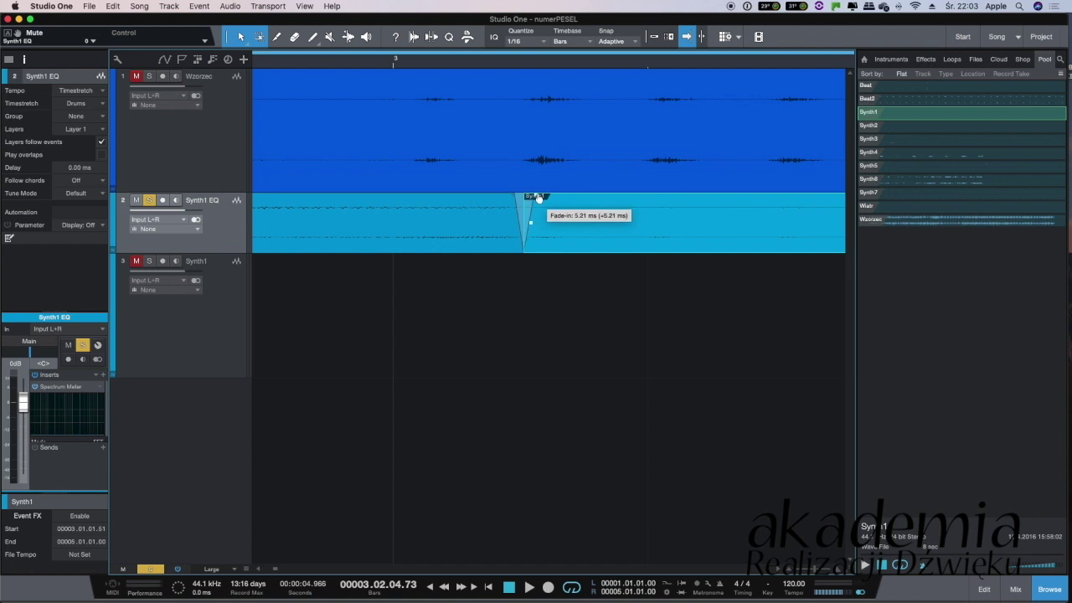
key("super+z")
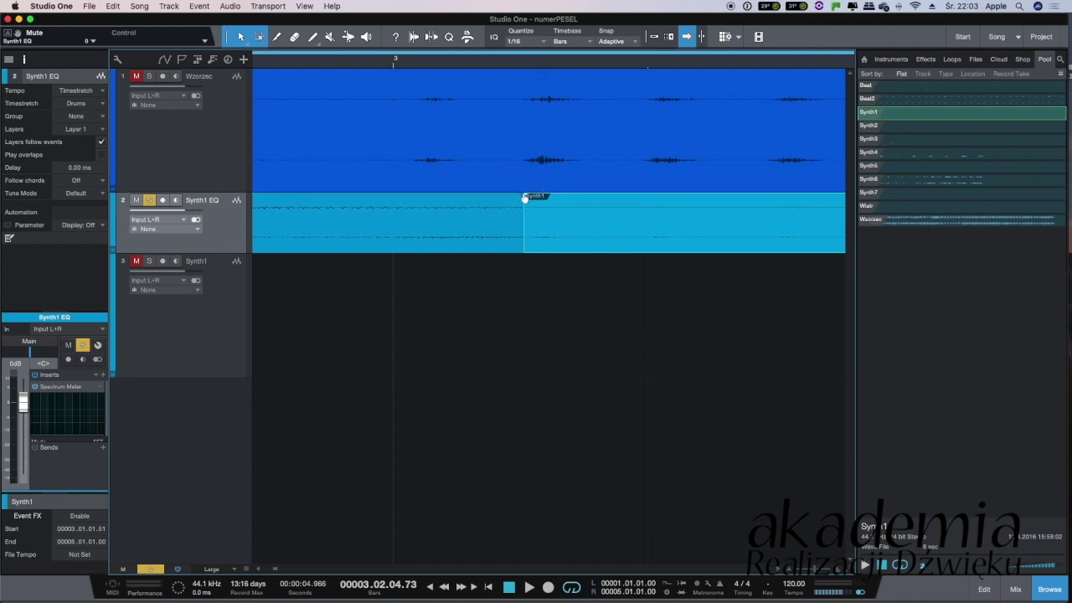
key("super+z")
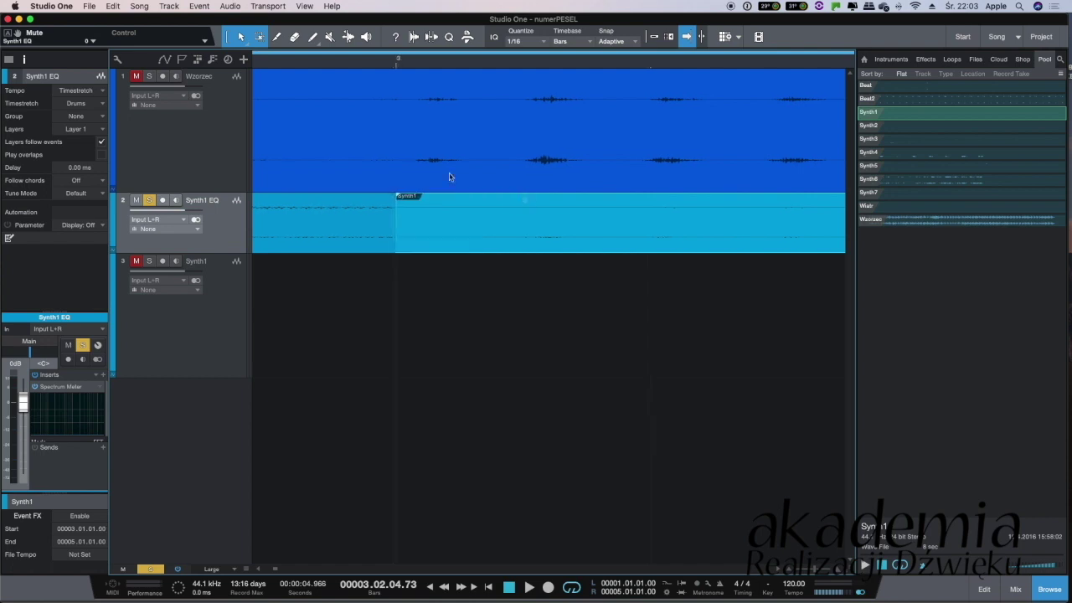
Examine the very start of the Wzorzec and Synth1 EQ clips at bar 1, with the tracks enlarged to X-Large height
left_click_drag(398, 64, 371, 13)
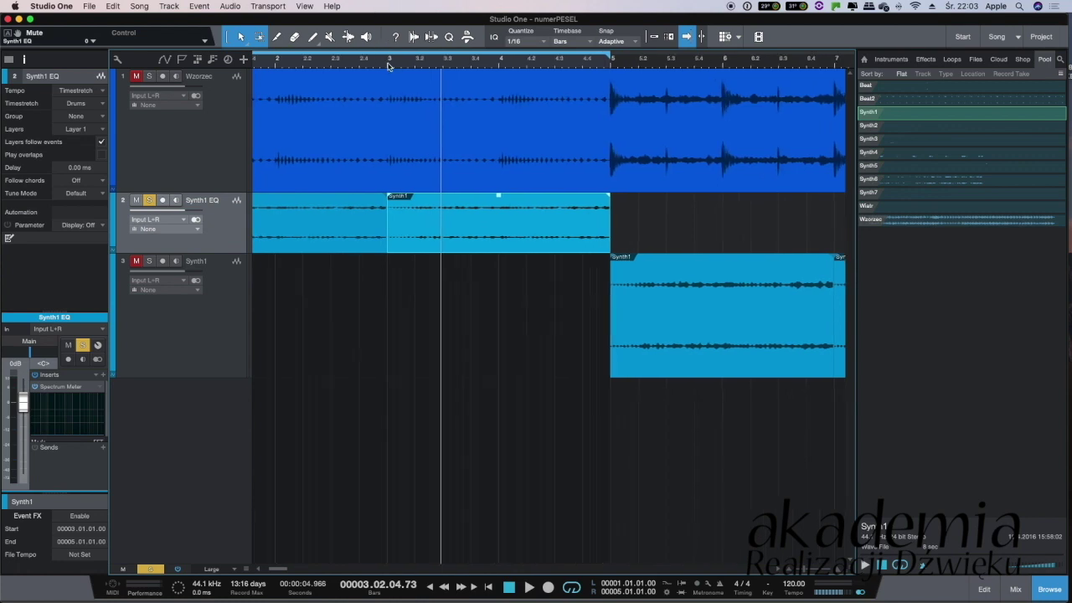
left_click_drag(388, 63, 388, 63)
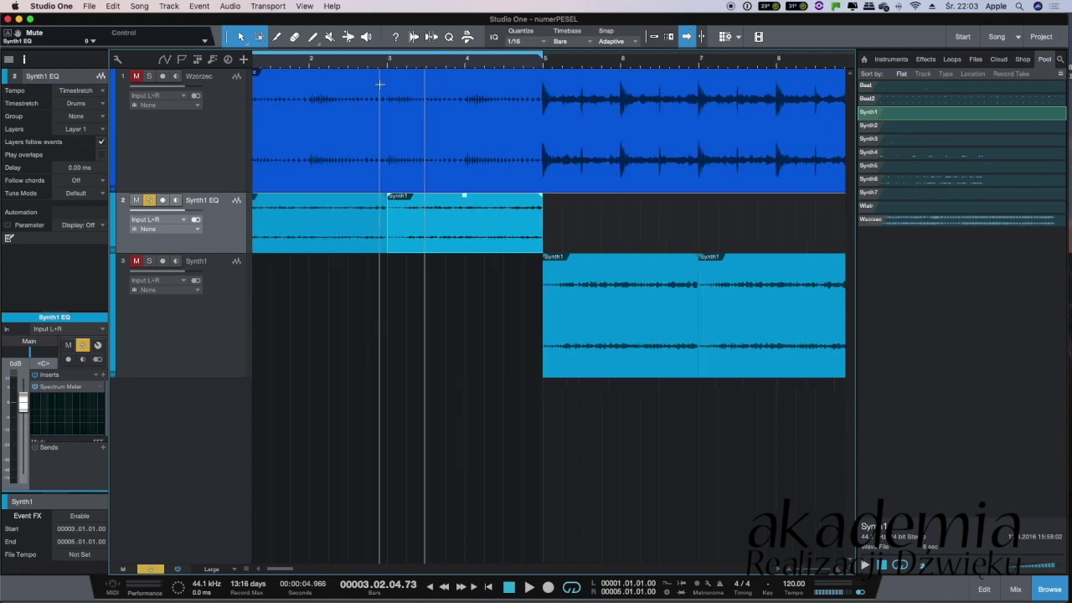
key("Home")
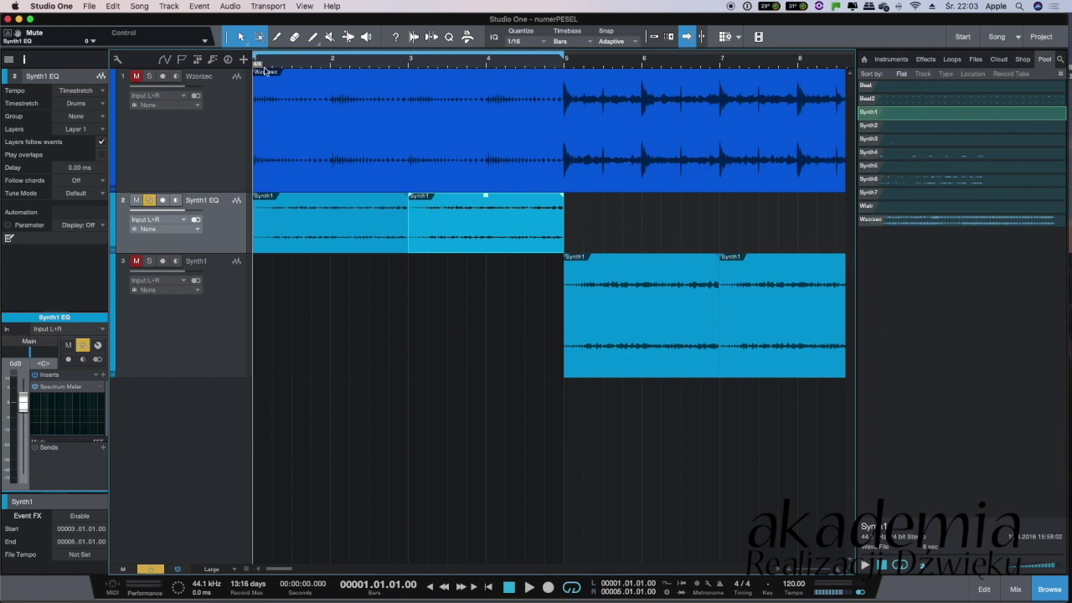
key("e")
key("e")
key("e")
key("e")
key("e")
key("e")
key("e")
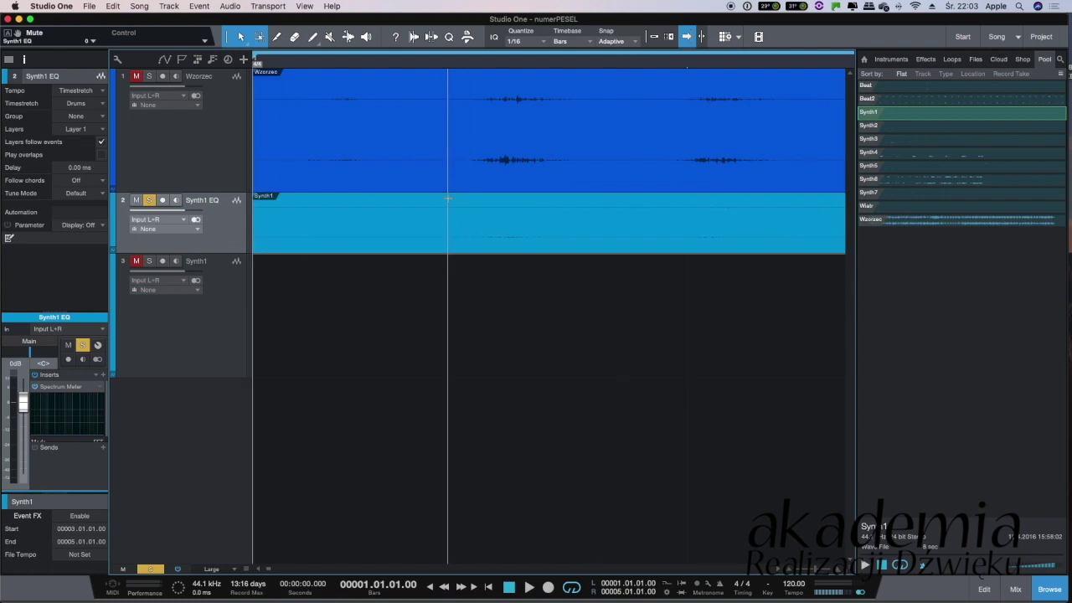
left_click_drag(236, 253, 233, 292)
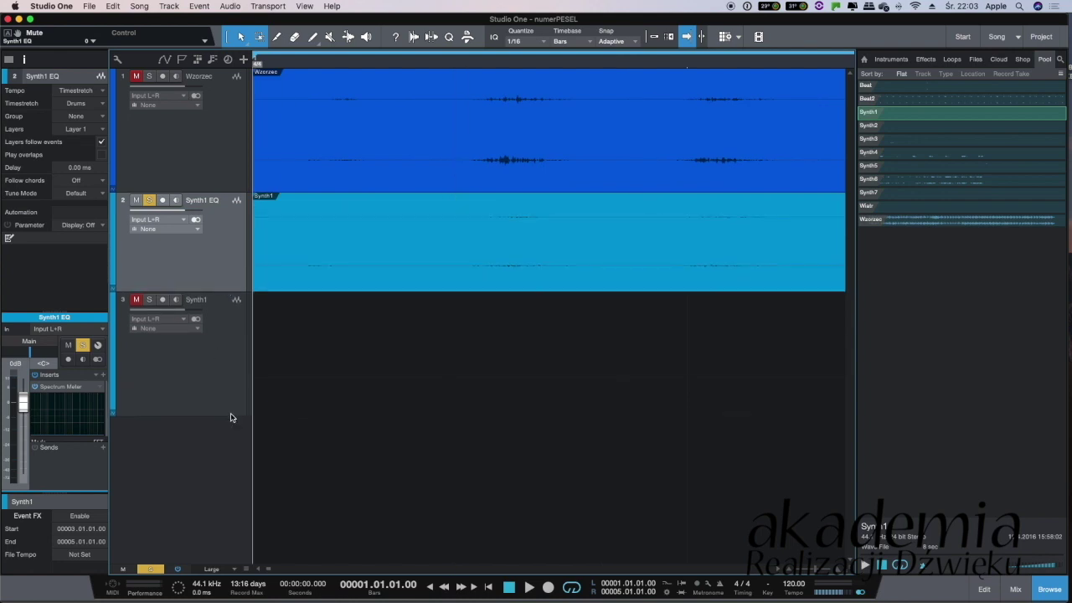
left_click(248, 571)
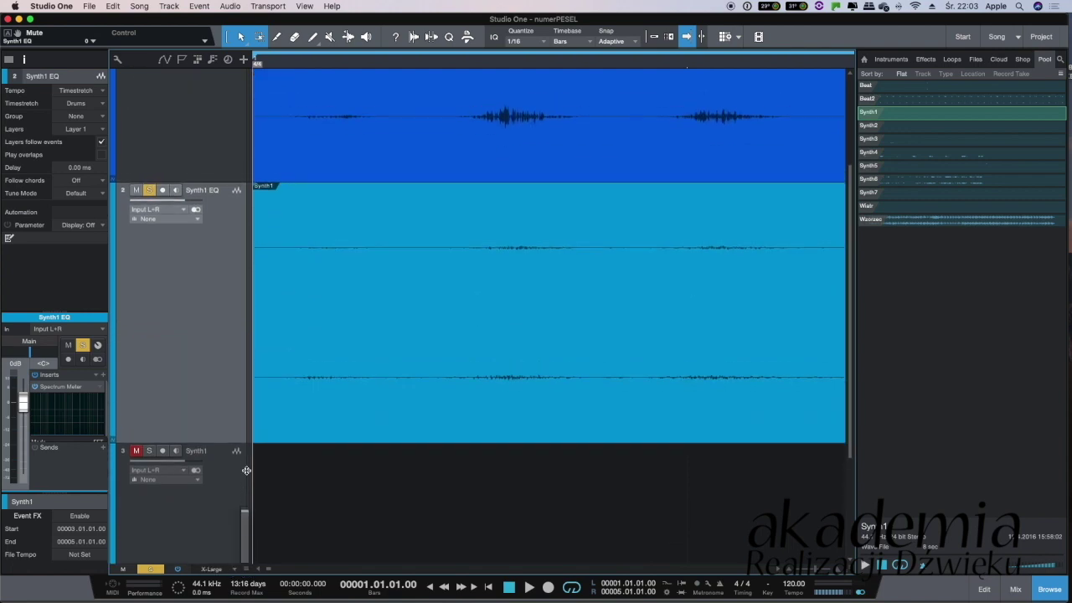
Place the playback position just after bar 1 and compare the first waveform peaks of Wzorzec and Synth1 EQ
left_click(291, 64)
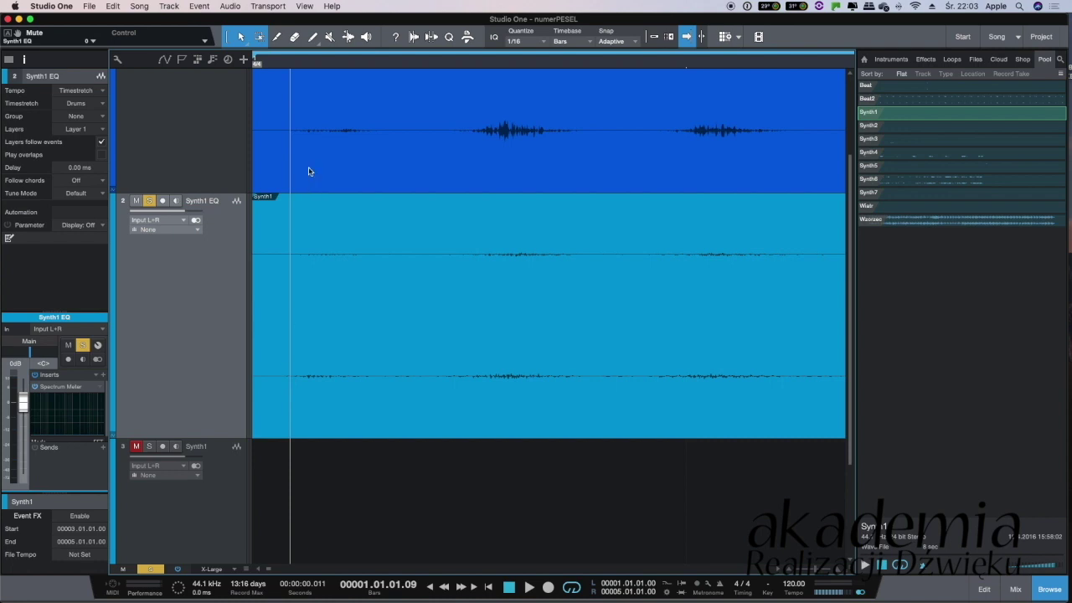
left_click(288, 67)
key("w")
scroll(354, 253, "up", 2)
scroll(352, 260, "down", 2)
left_click(345, 271)
scroll(345, 270, "up", 1)
scroll(345, 271, "down", 3)
scroll(345, 271, "up", 4)
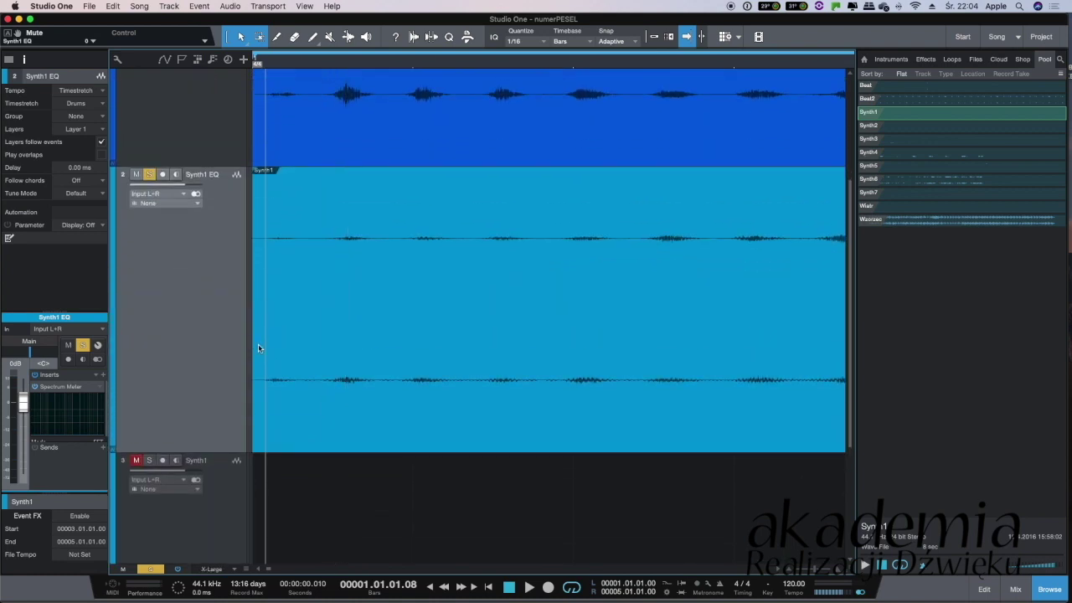
Try shifting the first Synth1 EQ clip to start at 1.01.01.02, and move it back to 1.01.01.00
left_click_drag(252, 357, 277, 404)
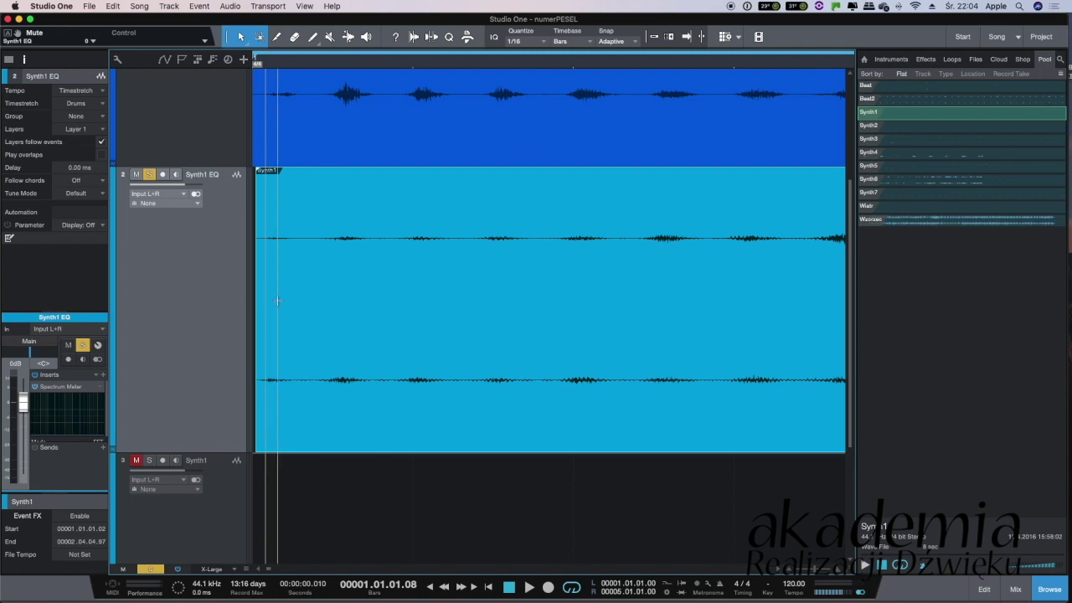
left_click_drag(254, 231, 252, 231)
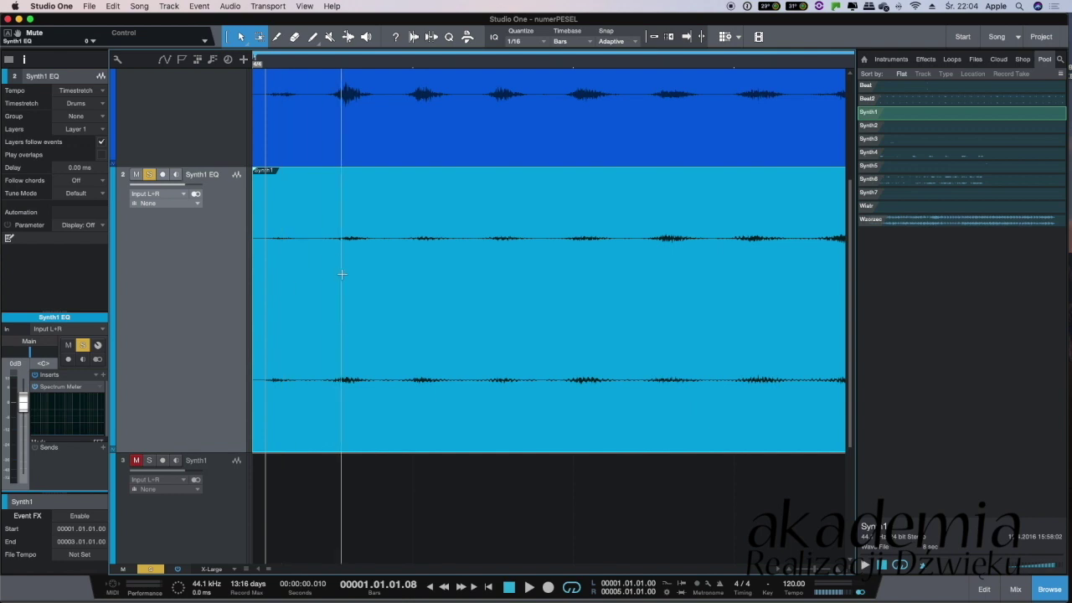
scroll(342, 274, "down", 4)
scroll(342, 274, "up", 2)
scroll(342, 274, "down", 4)
scroll(342, 273, "up", 5)
Set the track height to Normal and enlarge the Synth1 EQ and Wzorzec tracks individually
left_click(235, 569)
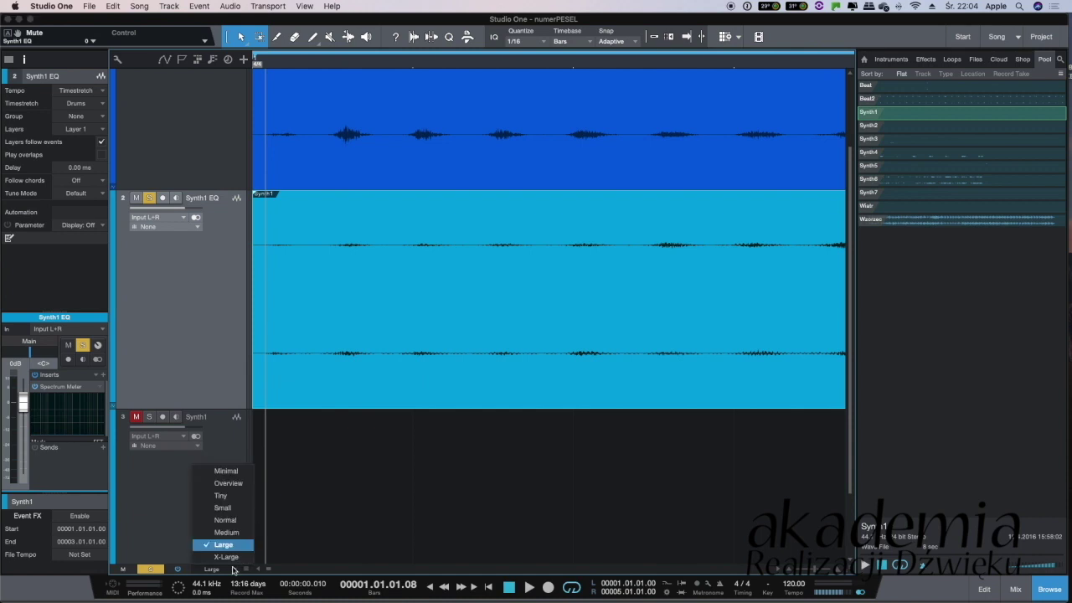
left_click(232, 520)
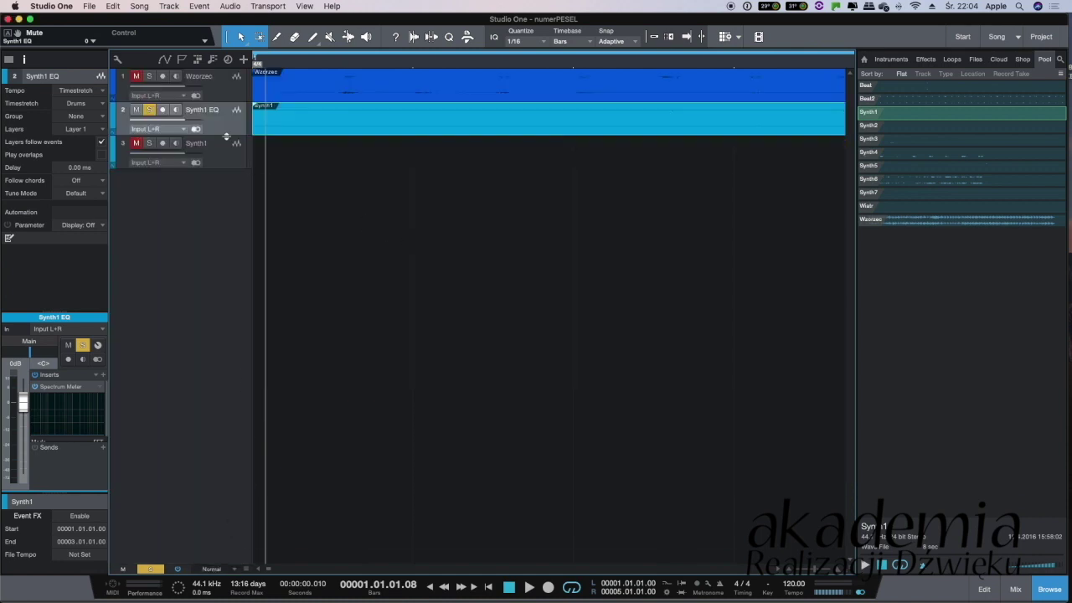
left_click_drag(223, 134, 222, 168)
left_click_drag(225, 102, 213, 183)
left_click_drag(371, 59, 343, 2)
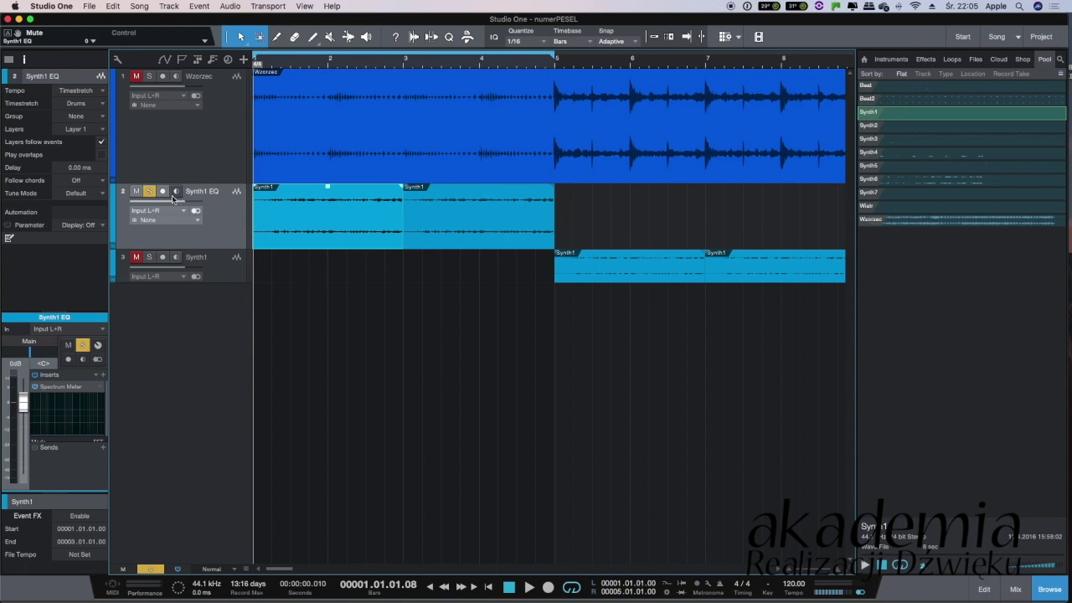
Insert the Pro EQ effect on the Synth1 EQ track after the Spectrum Meter
mouse_move(69, 432)
left_click(103, 375)
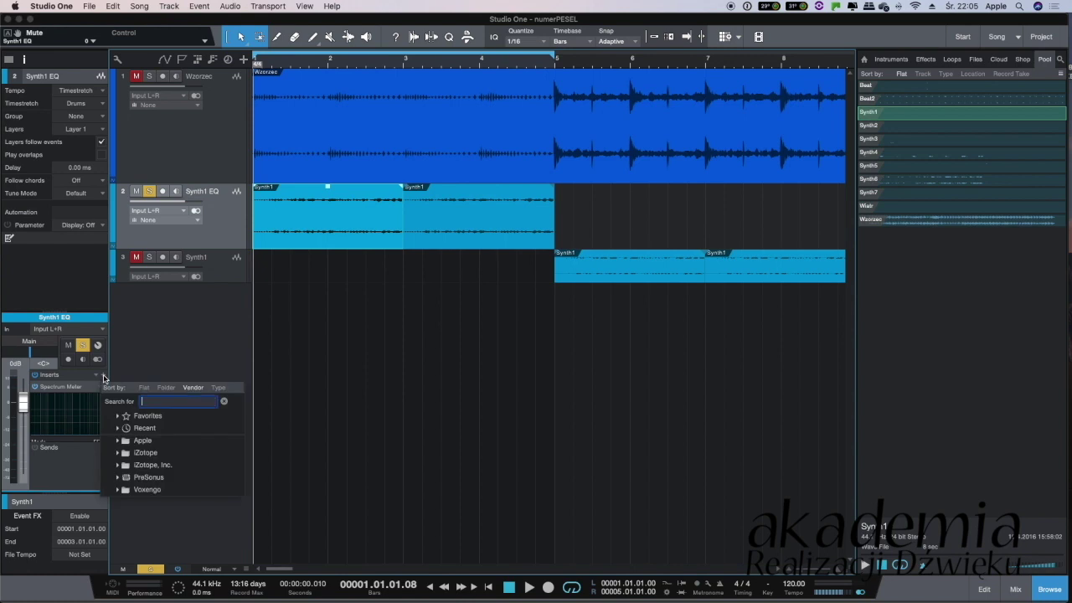
type("eq")
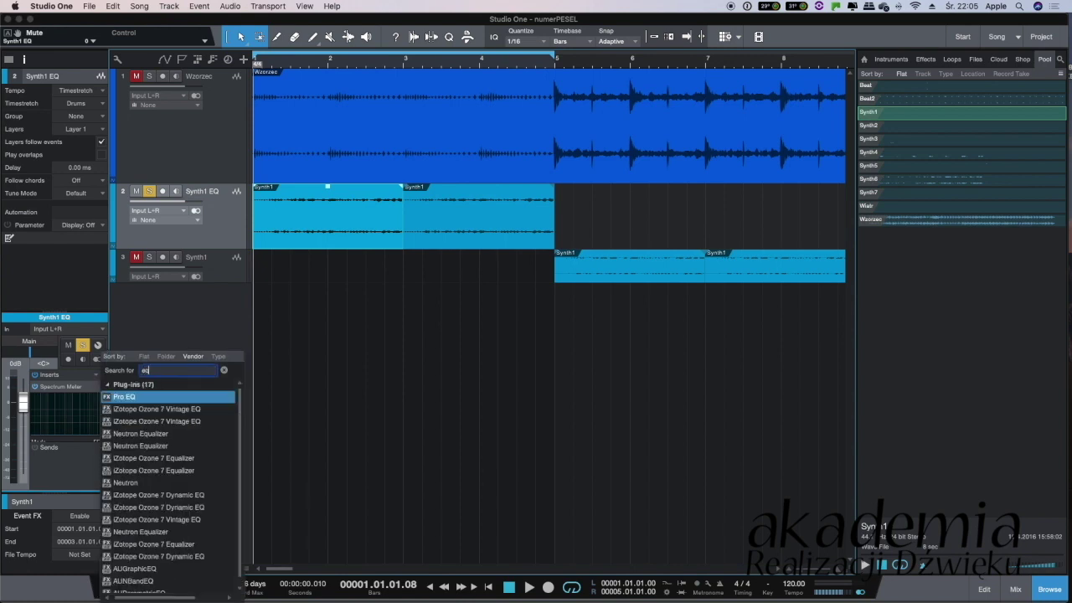
key("Escape")
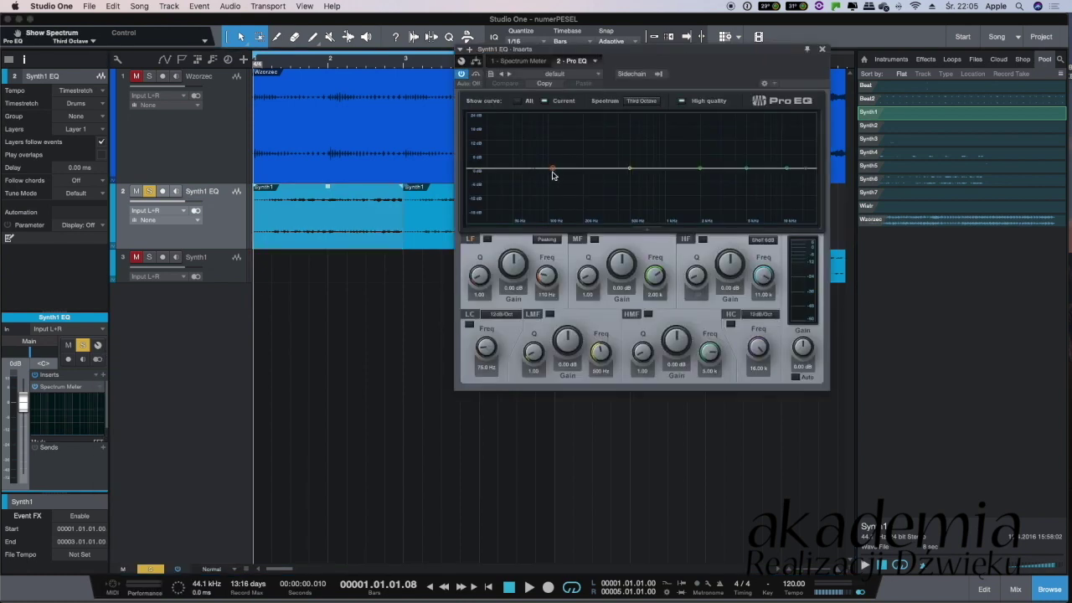
Enable the Pro EQ low cut with a 36 dB/Oct slope at about 717 Hz while playing the track
left_click_drag(535, 170, 633, 209)
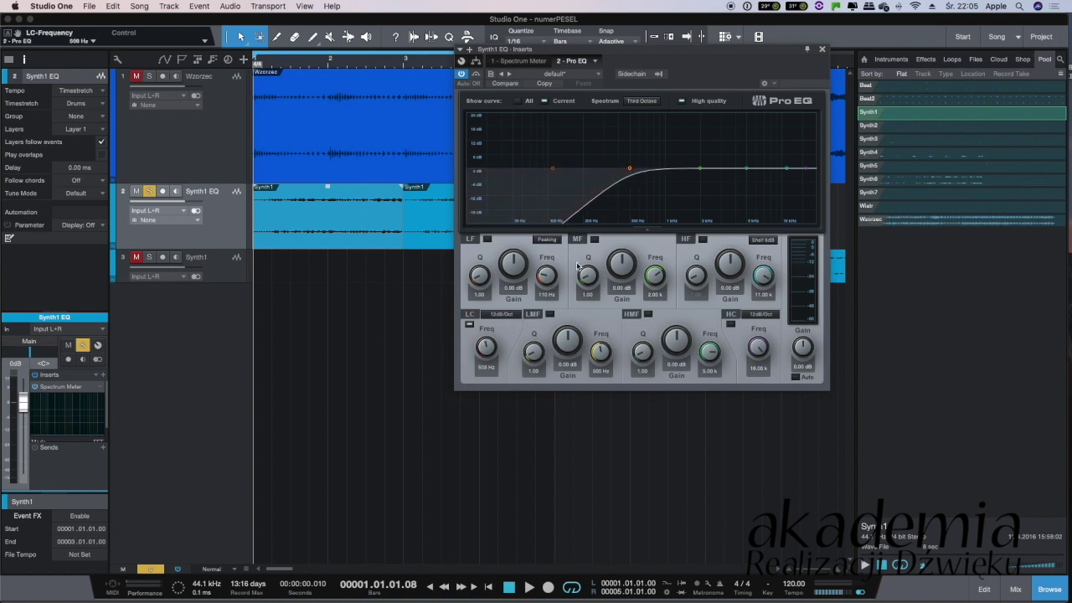
left_click(502, 314)
left_click(515, 363)
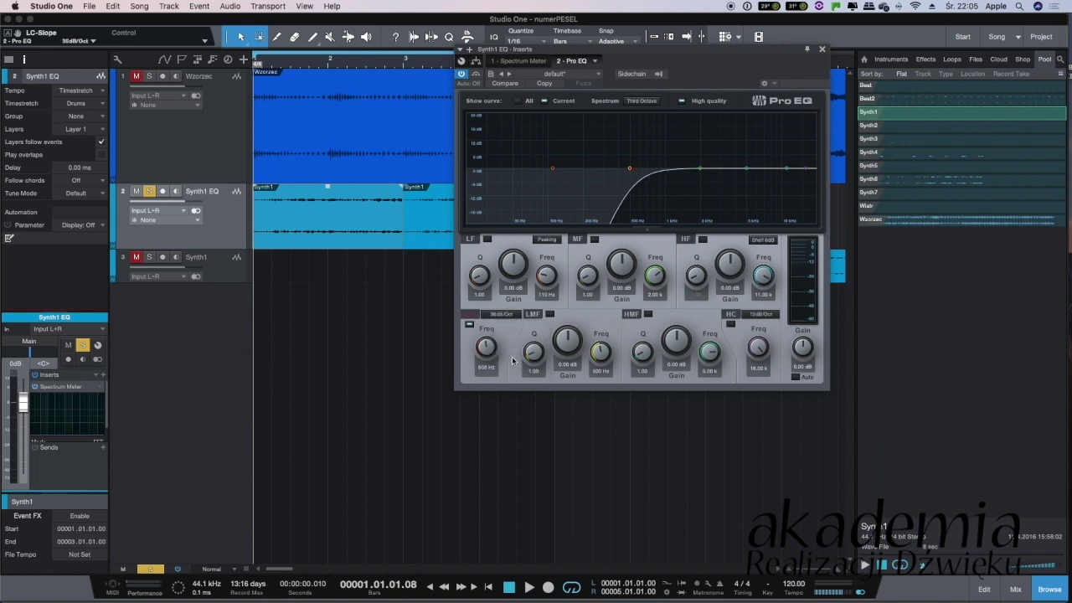
mouse_move(490, 348)
left_mouse_down()
mouse_move(493, 339)
mouse_move(481, 345)
left_mouse_up()
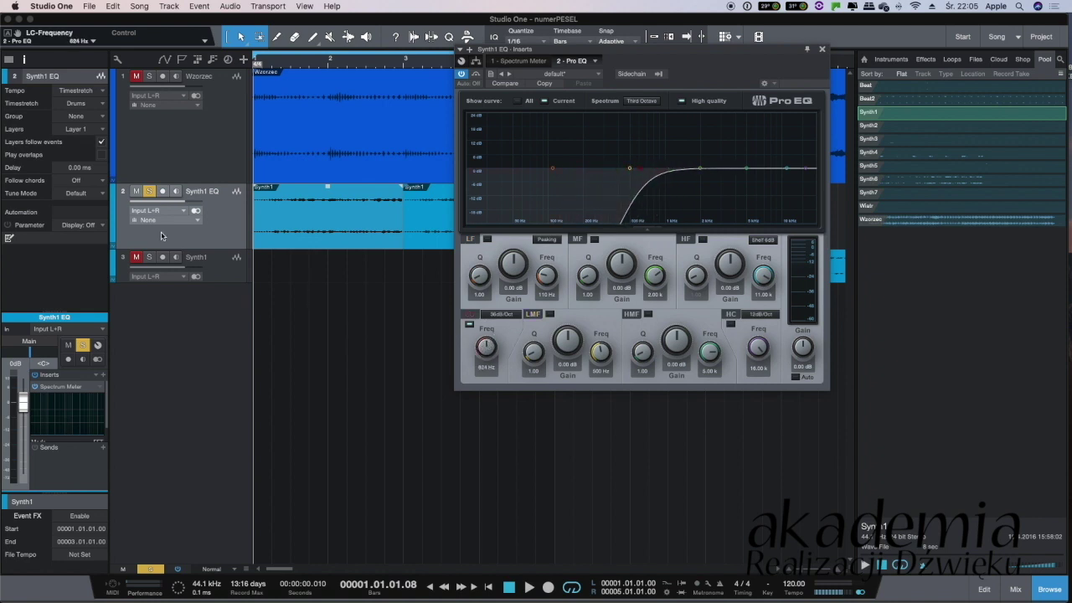
key("space")
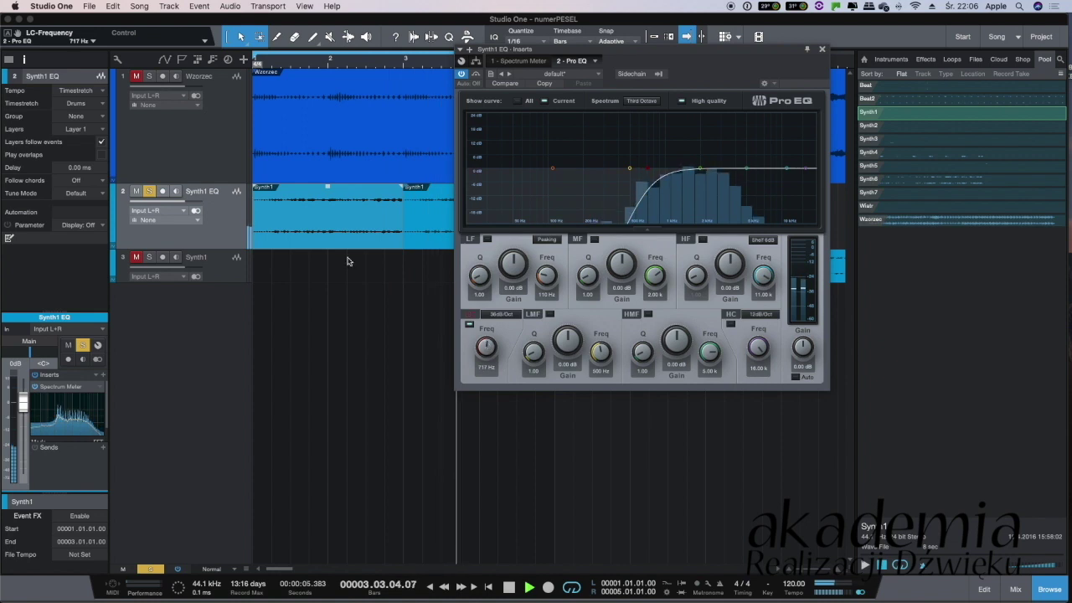
Solo Wzorzec and Synth1 EQ in turn during playback to compare the reference sound with the equalized synth
key("space")
left_click(150, 77)
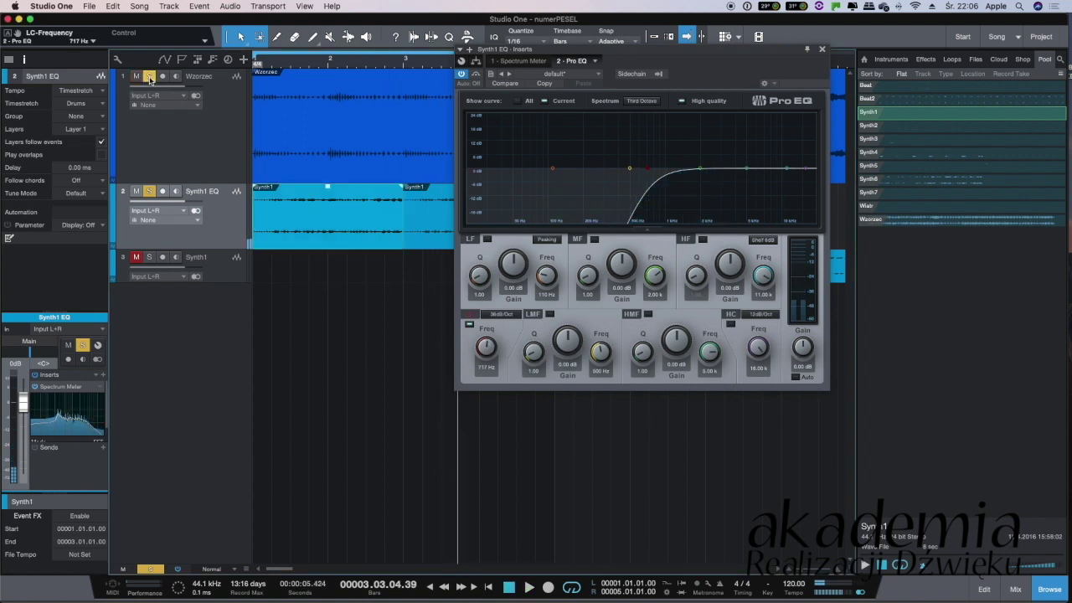
left_click(149, 191)
key("space")
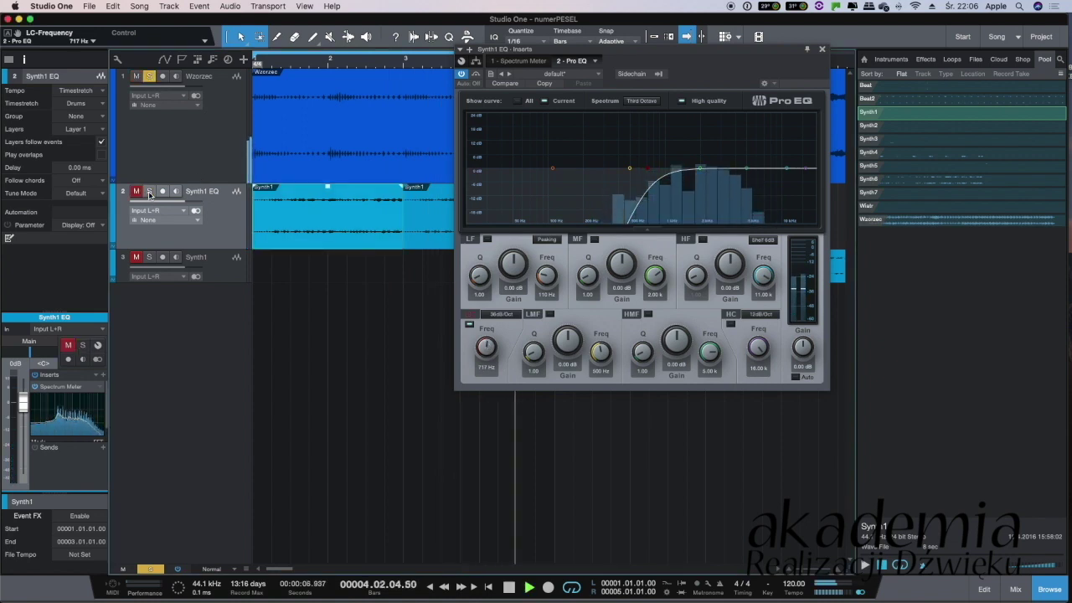
key("space")
key("space")
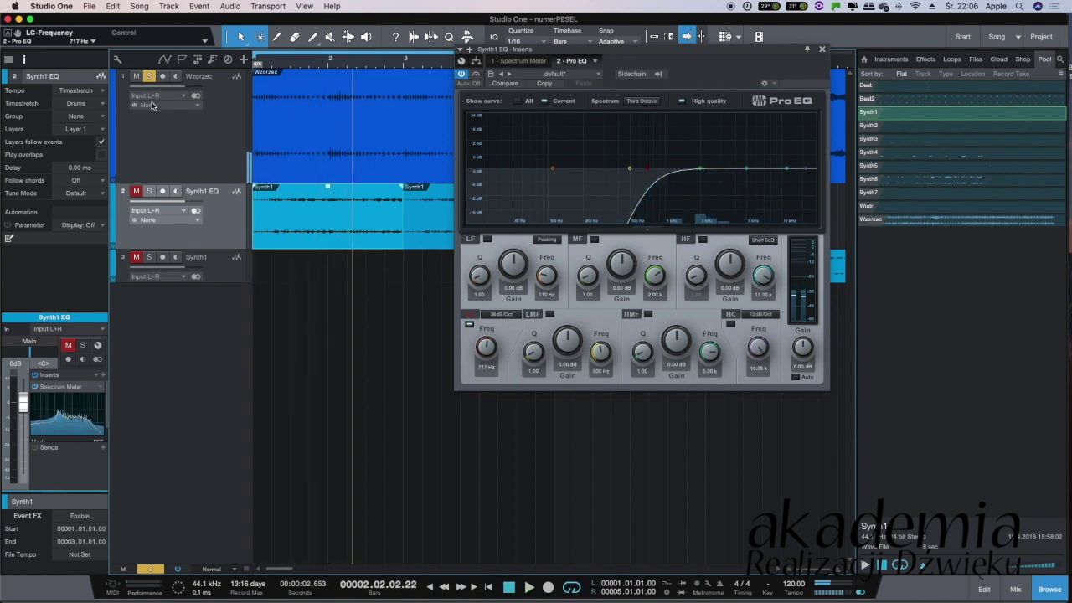
left_click(149, 75)
left_click(149, 191)
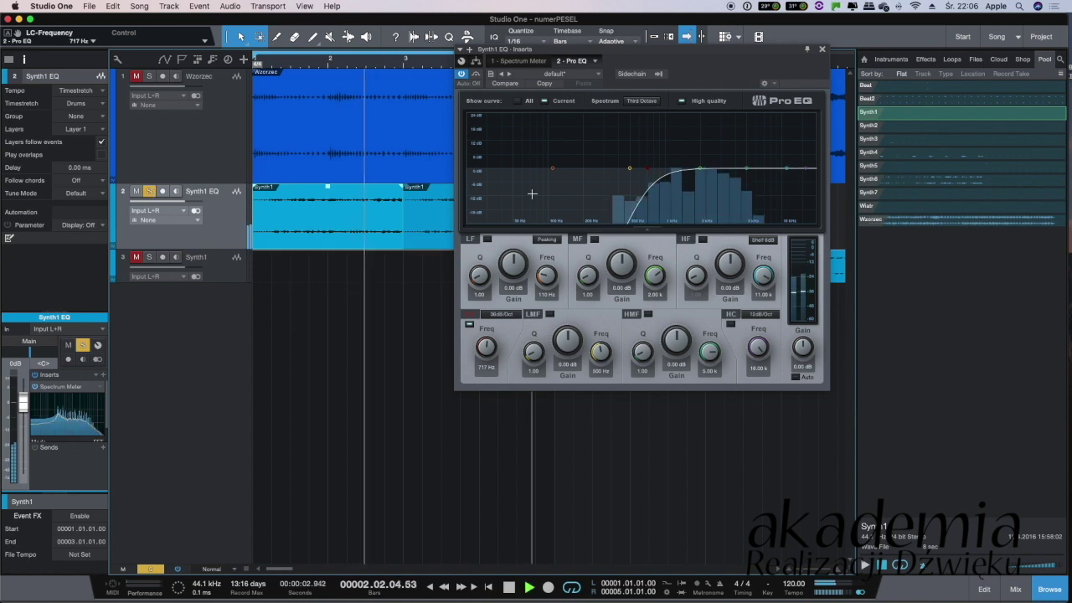
Set the low cut to about 1.38 kHz and boost the HMF band about 15.29 dB and the HF shelf about 11.29 dB
left_click(470, 326)
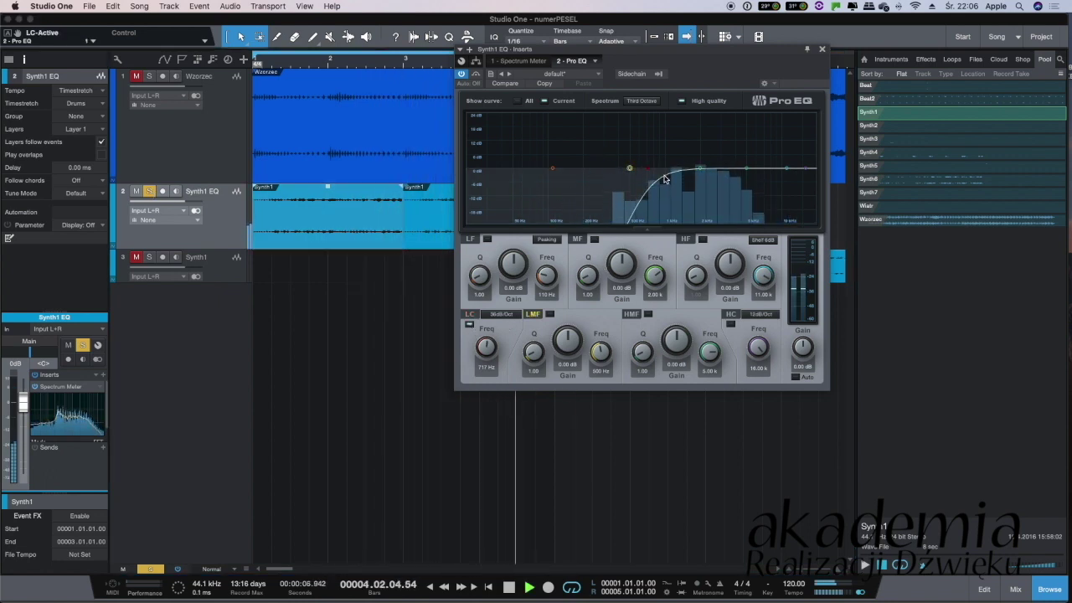
left_click_drag(486, 348, 487, 340)
left_click_drag(786, 169, 753, 133)
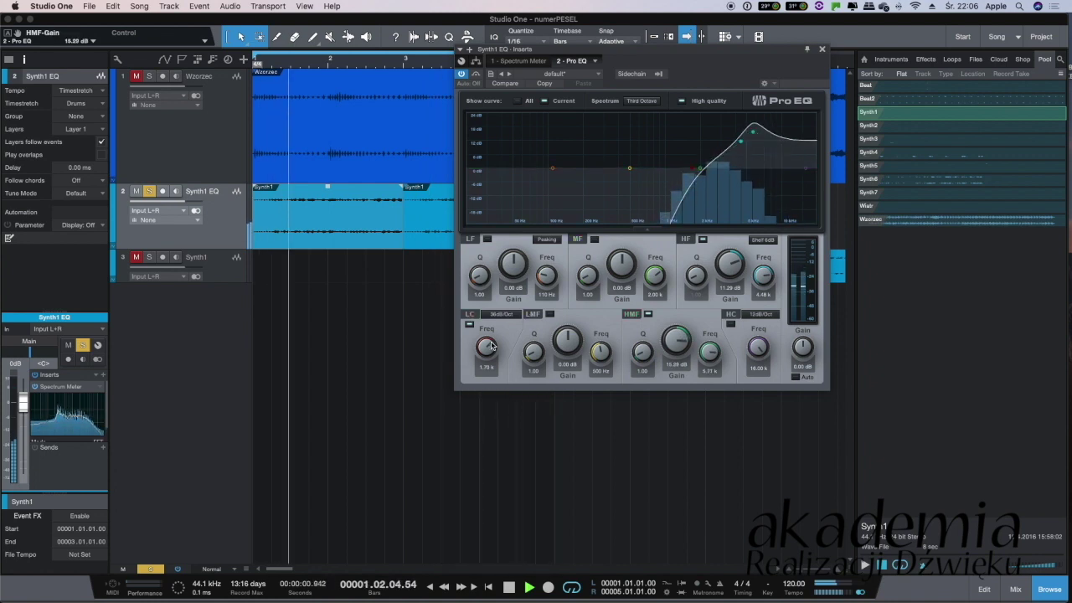
left_click_drag(492, 345, 484, 346)
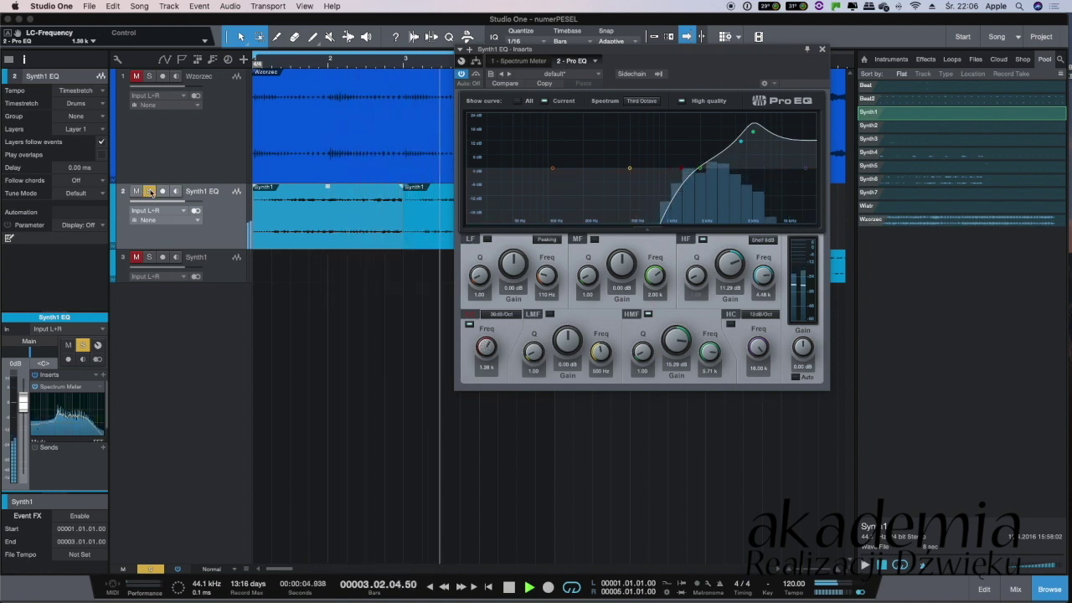
After checking against Wzorzec, set the HMF boost to about 12 dB at 6.51 kHz and the high-cut frequency to 20 kHz
left_click(151, 76)
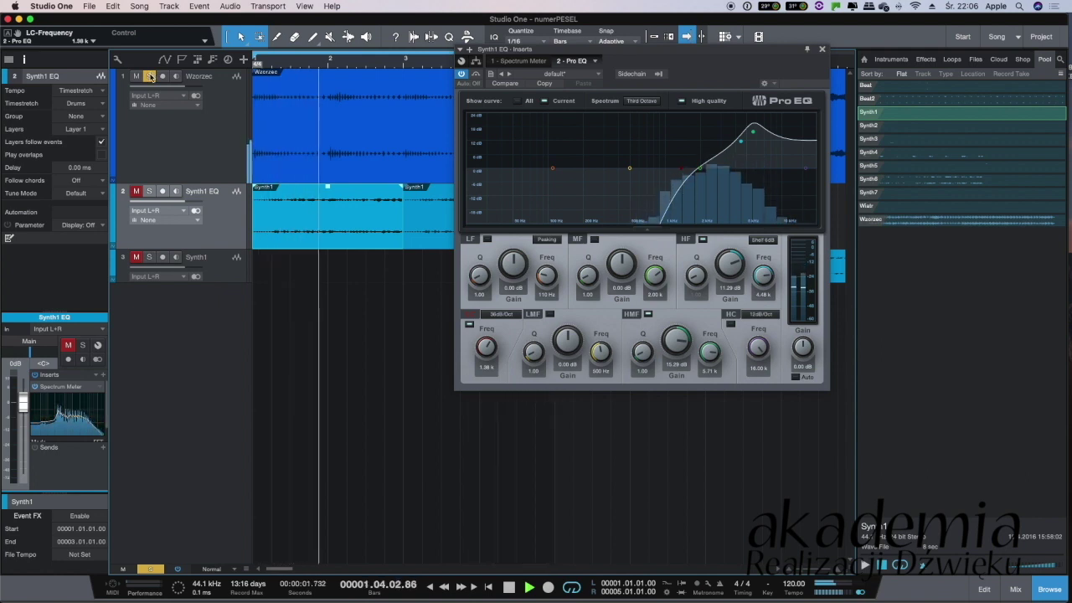
left_click(149, 191)
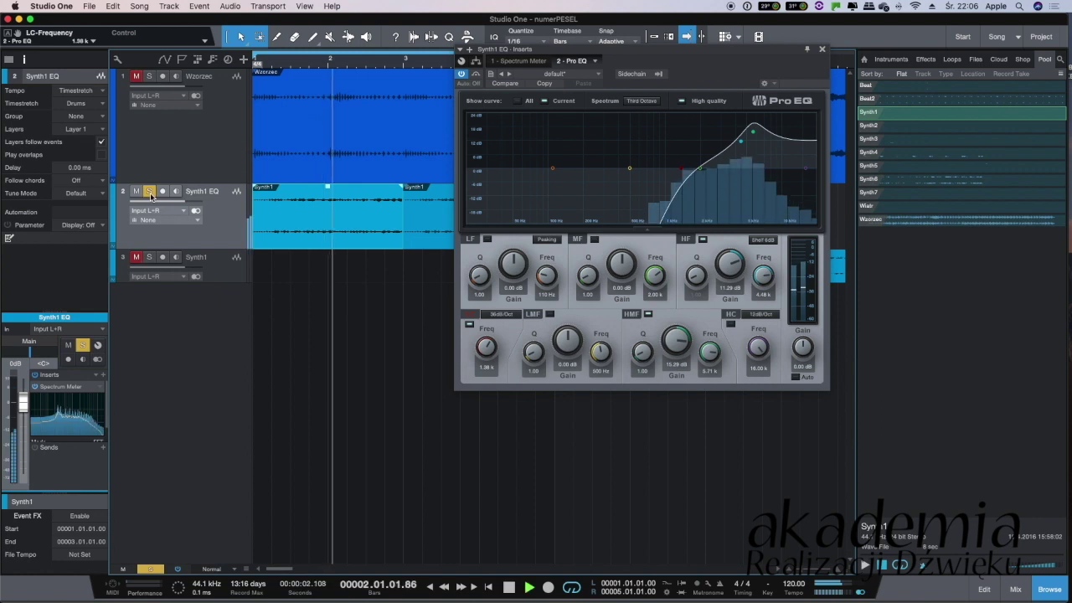
left_click_drag(752, 135, 753, 143)
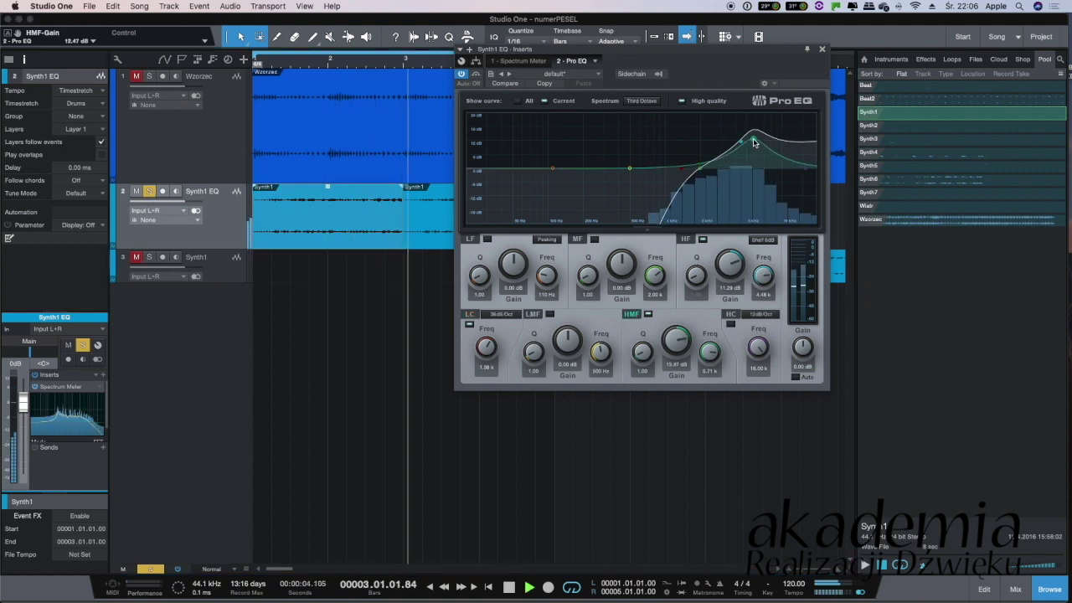
left_click_drag(808, 165, 759, 140)
Solo the Wzorzec track and play it for comparison with the adjusted Synth1 EQ sound
left_click(149, 191)
left_click(148, 76)
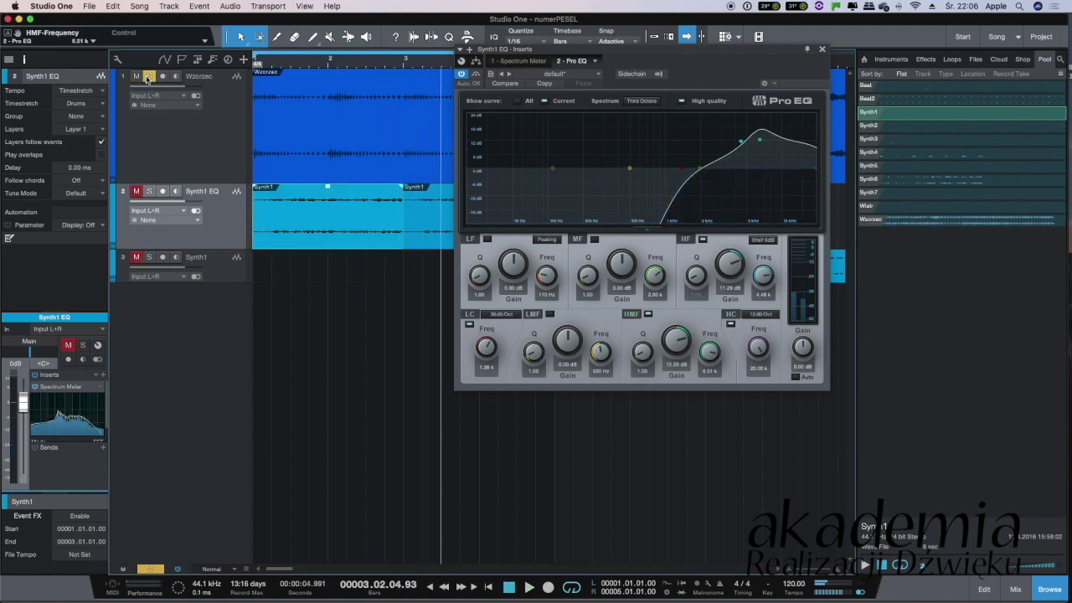
key("space")
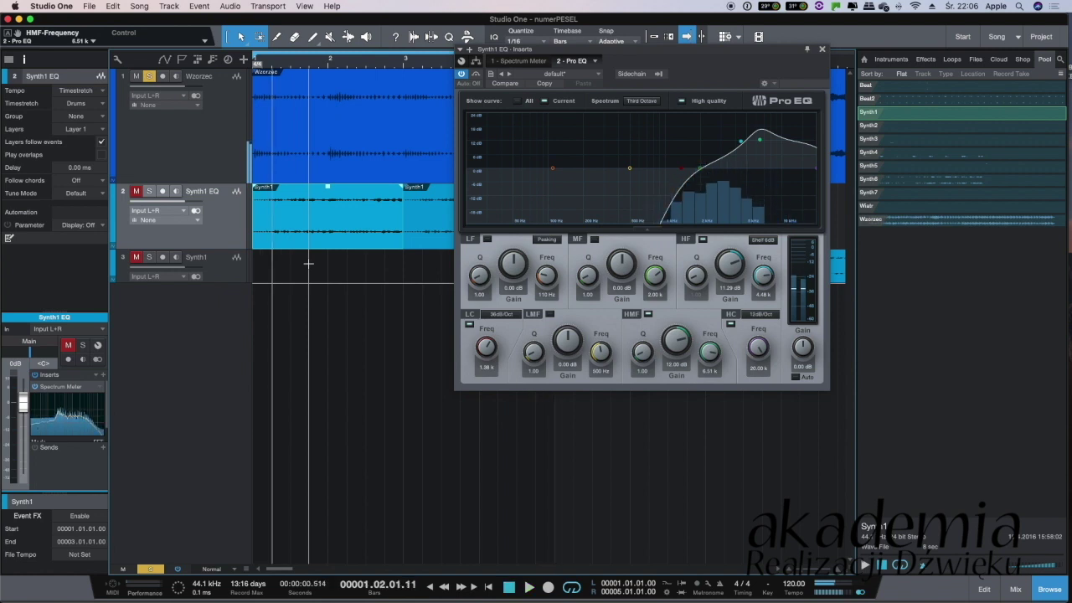
Switch to the exam PDF in Preview and read the assembly and export requirements on page 2
key("super+Tab")
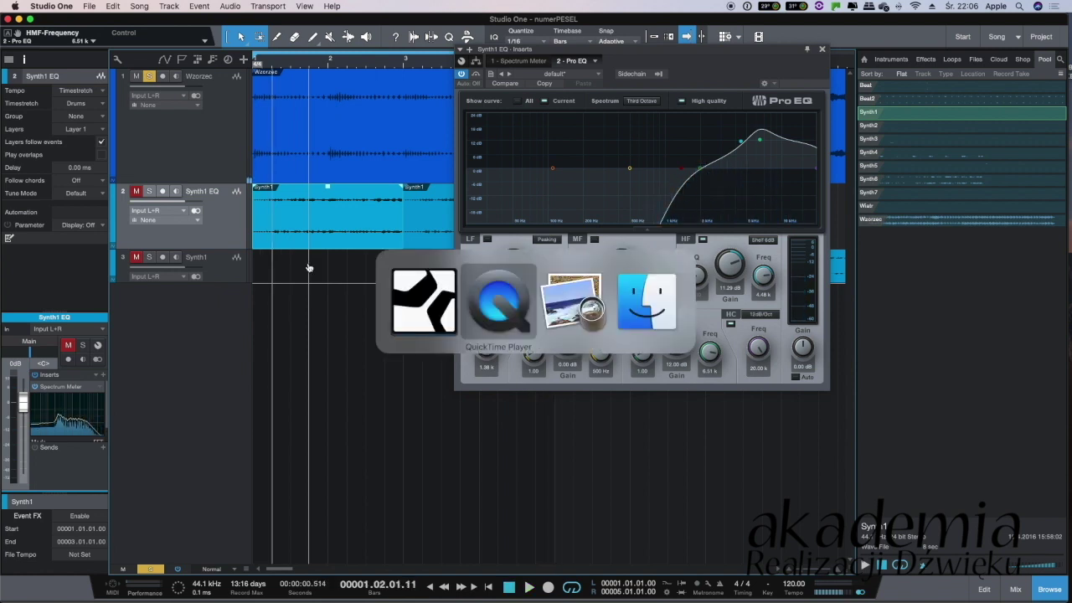
left_click(565, 308)
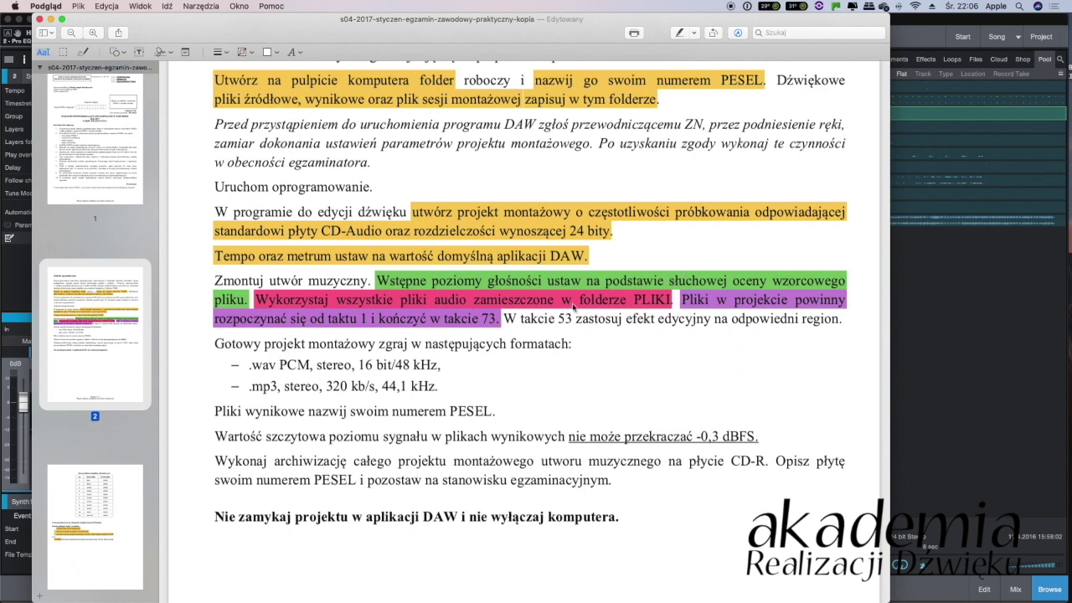
scroll(616, 299, "up", 5)
scroll(616, 299, "down", 6)
scroll(616, 299, "down", 4)
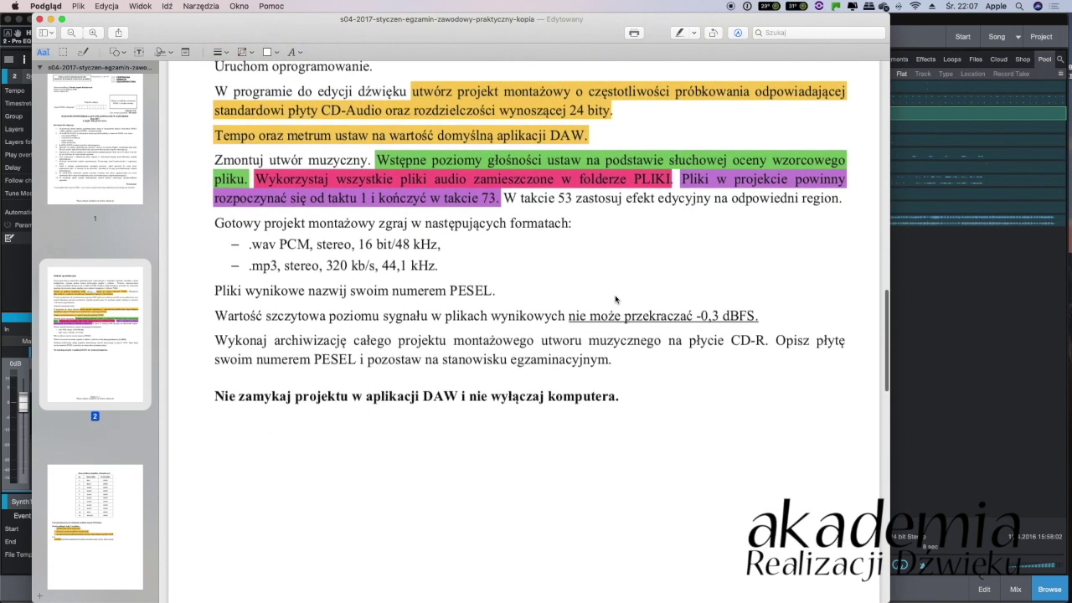
Examine the source file list and grading criteria on page 3 of the exam PDF, and recheck the assembly requirements on page 2
scroll(331, 167, "up", 2)
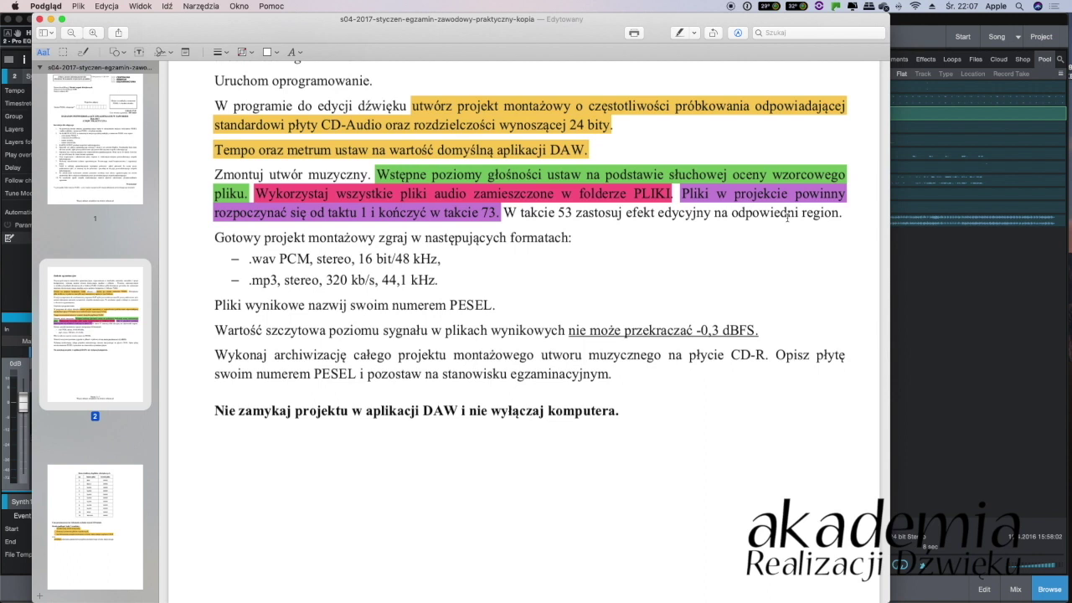
scroll(733, 260, "down", 15)
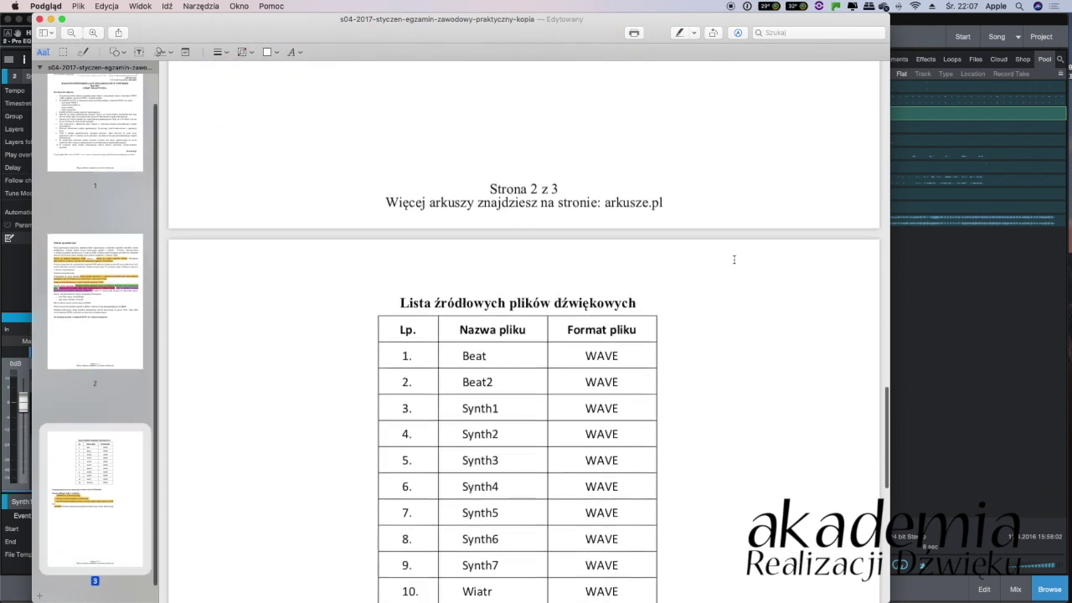
scroll(734, 259, "down", 5)
scroll(729, 258, "up", 6)
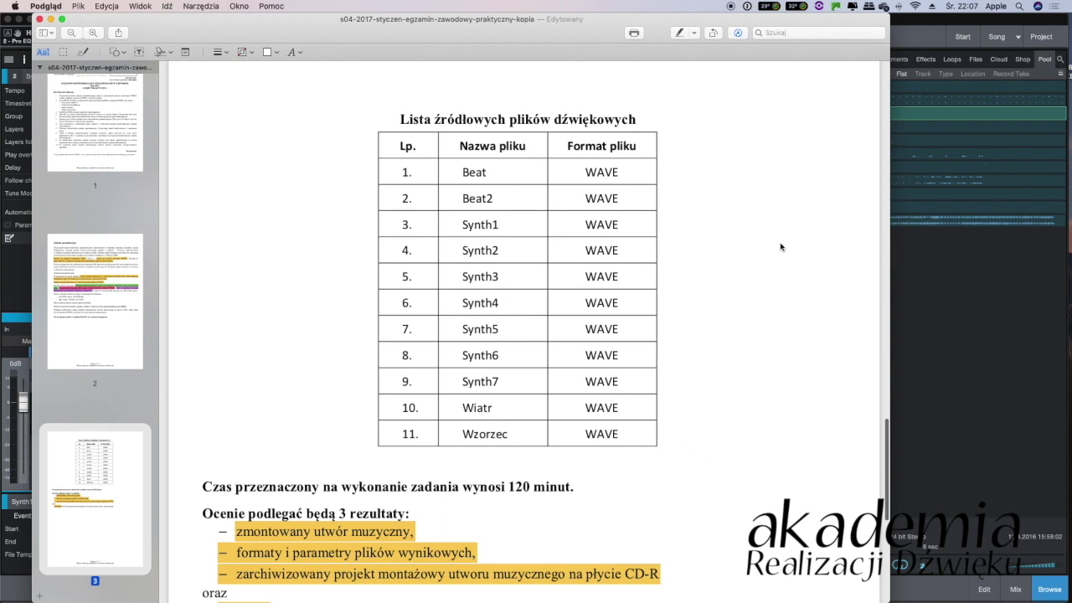
scroll(778, 244, "down", 5)
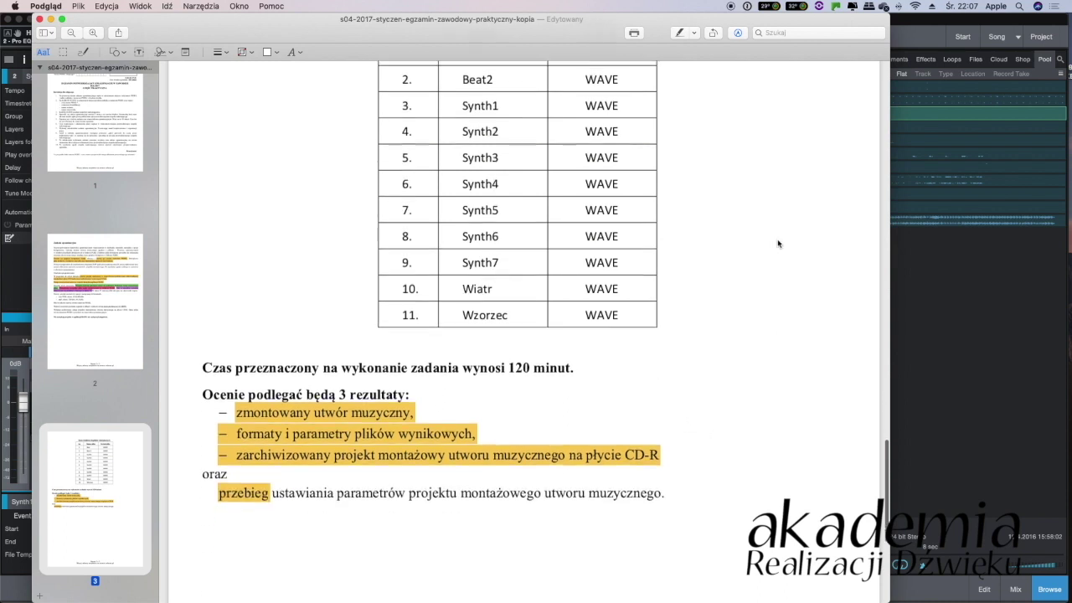
scroll(778, 244, "up", 12)
scroll(778, 244, "down", 6)
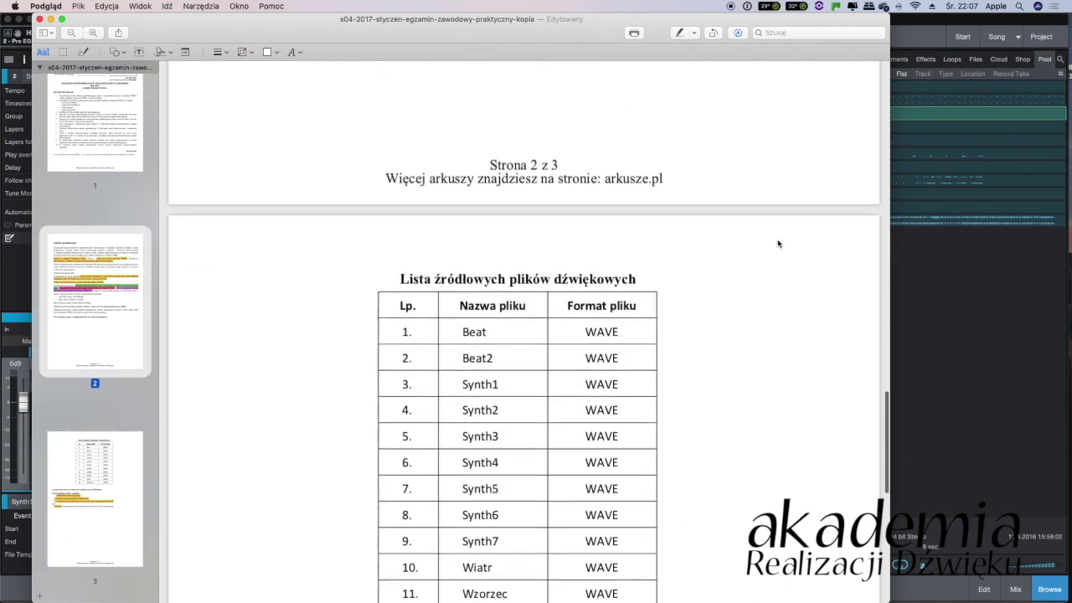
key("super+Tab")
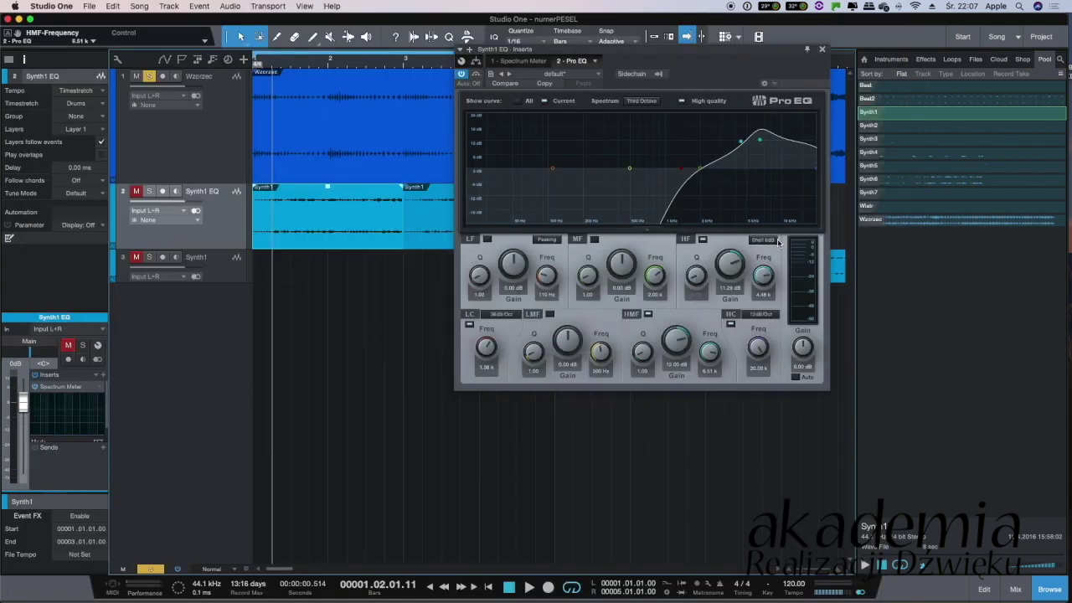
key("super+Tab")
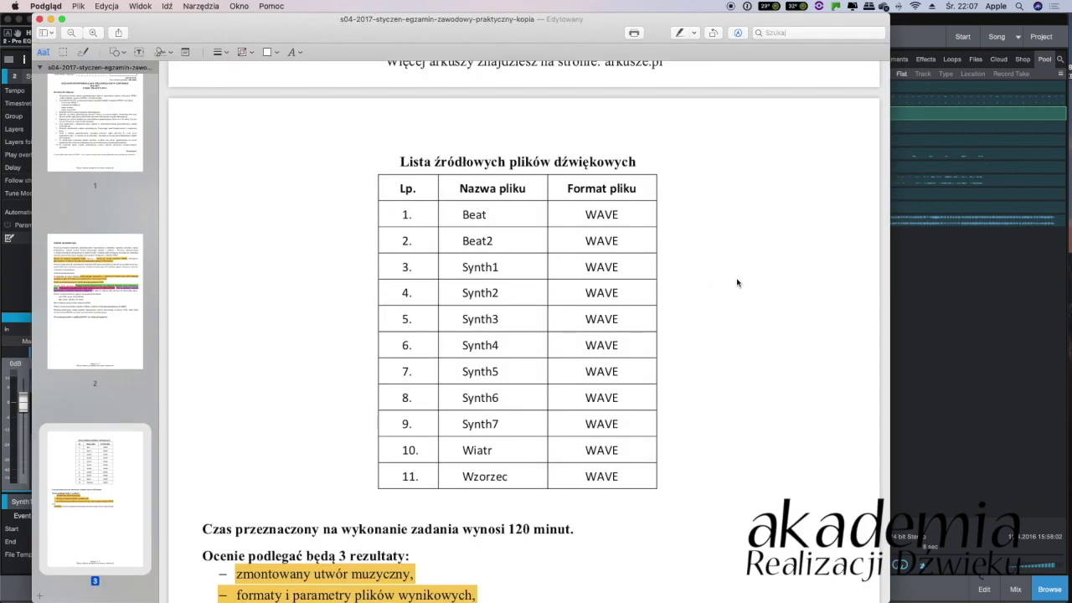
scroll(737, 282, "up", 10)
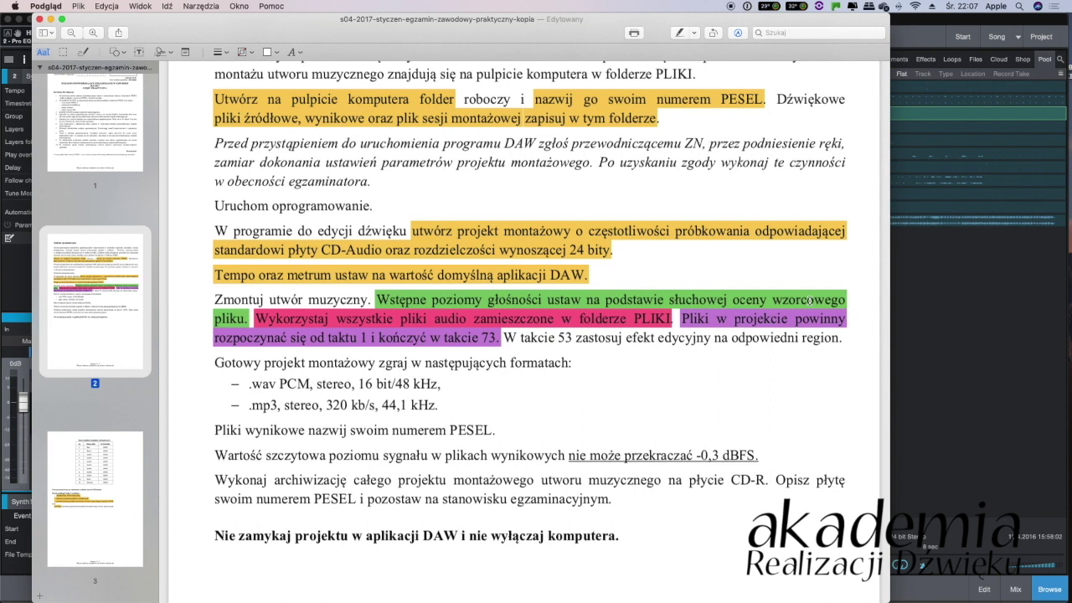
Switch back to Studio One and close the Pro EQ window of the Synth1 EQ track
key("super+Tab")
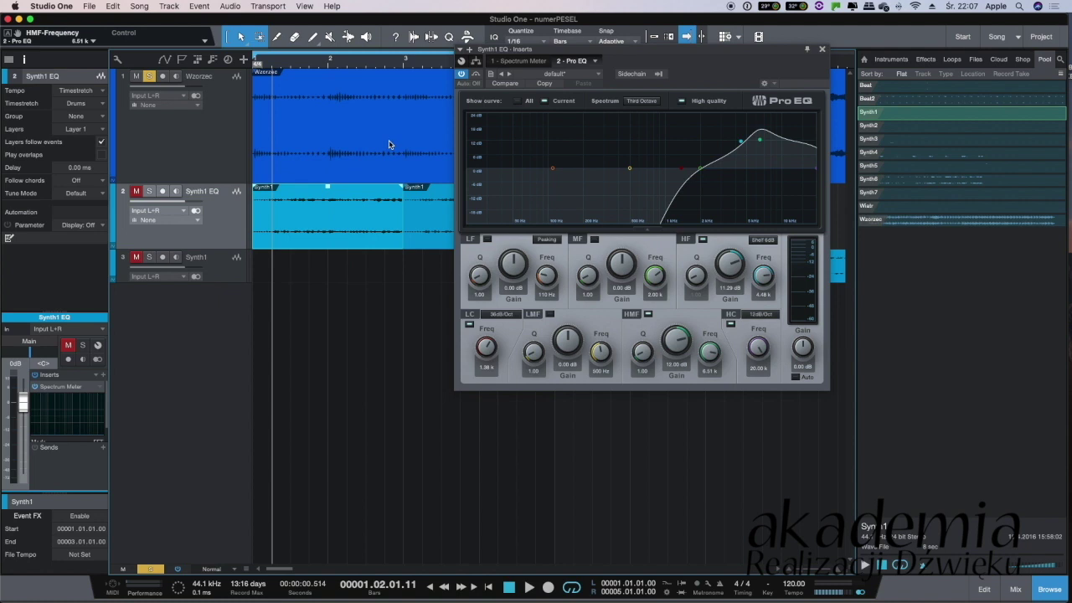
left_click(821, 50)
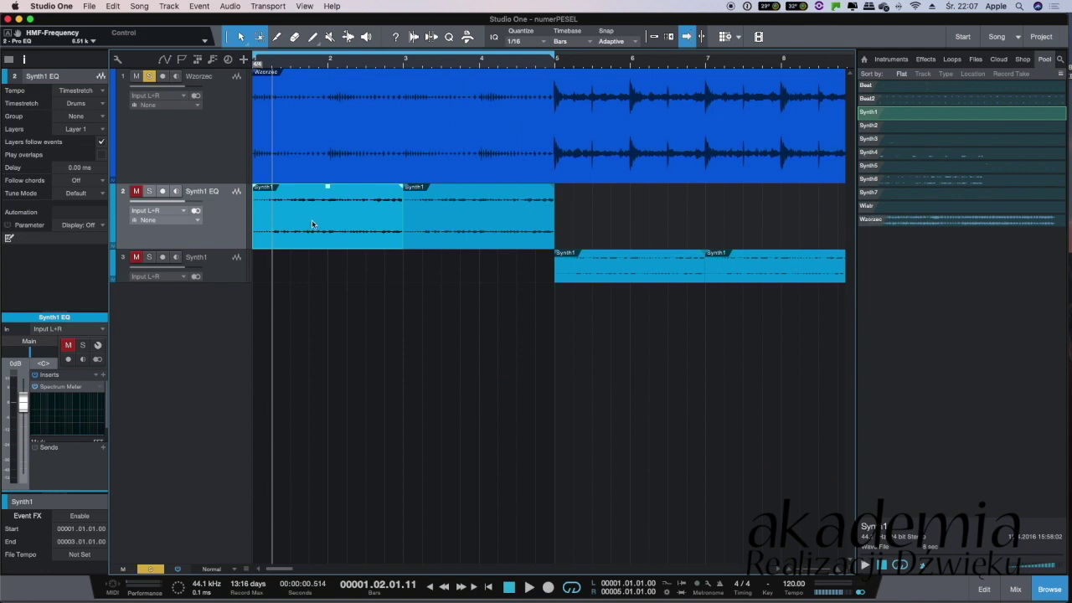
Unsolo and mute the Wzorzec track, and switch off loop playback
left_click(149, 78)
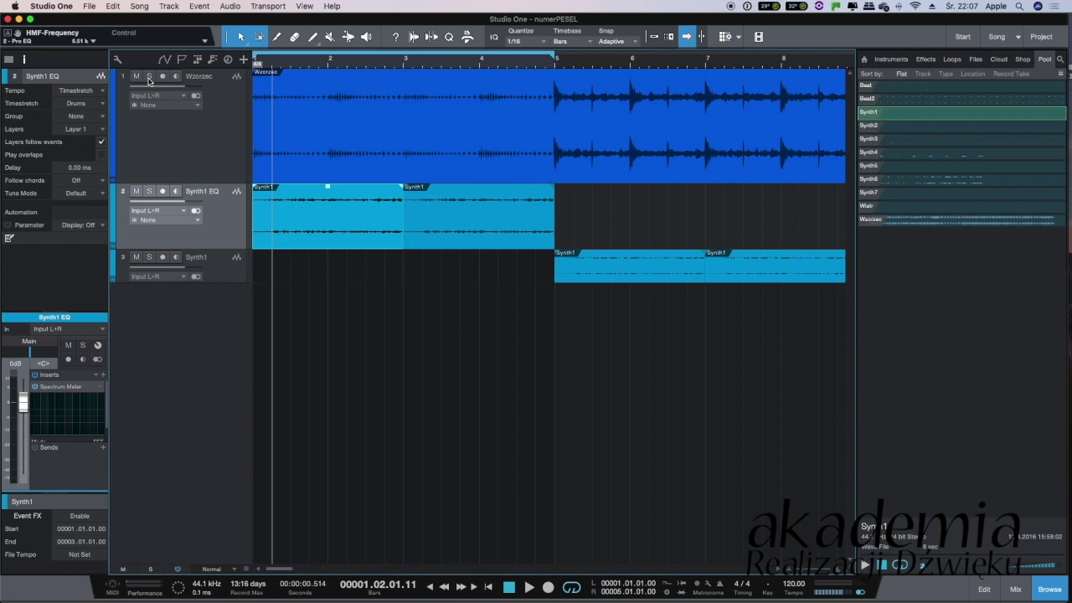
left_click(136, 76)
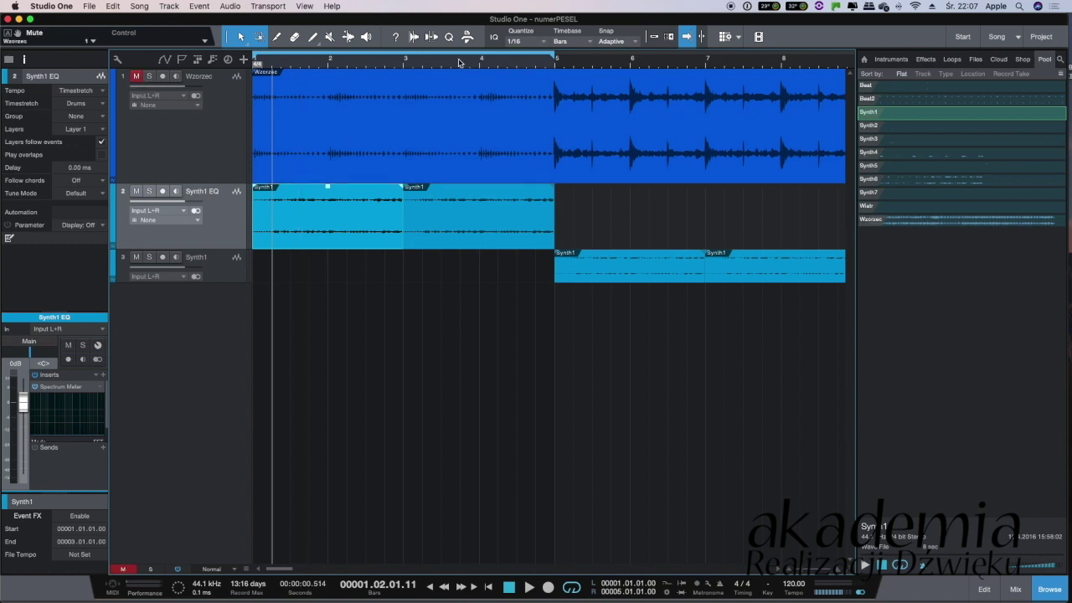
left_click(572, 589)
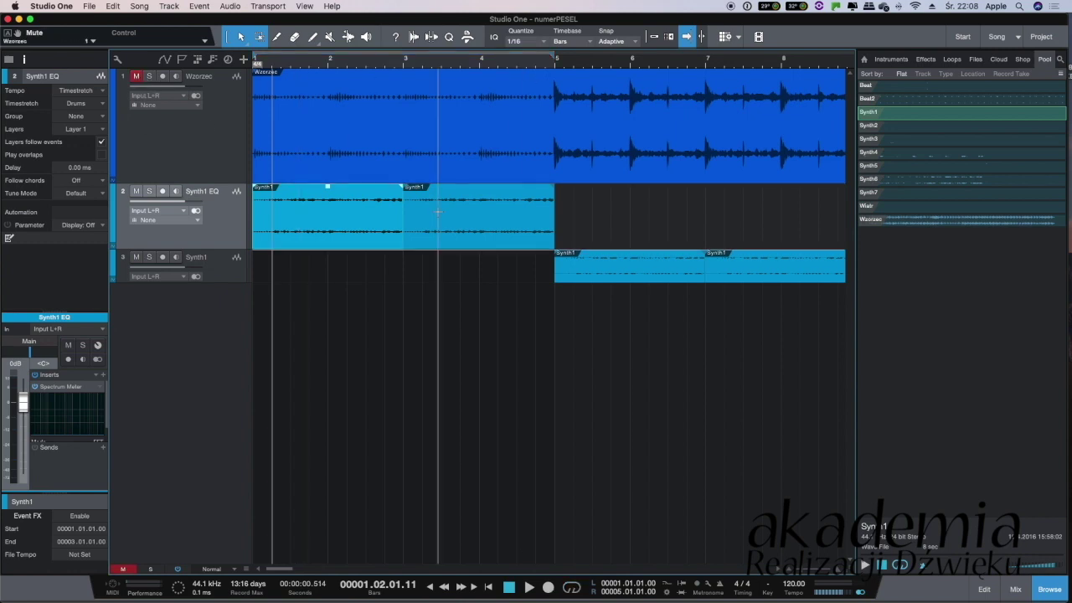
Play from just before bar 3 across the Synth1 EQ to Synth1 transition while making the Synth1 track slightly taller and the Synth1 EQ track shorter
left_click(399, 64)
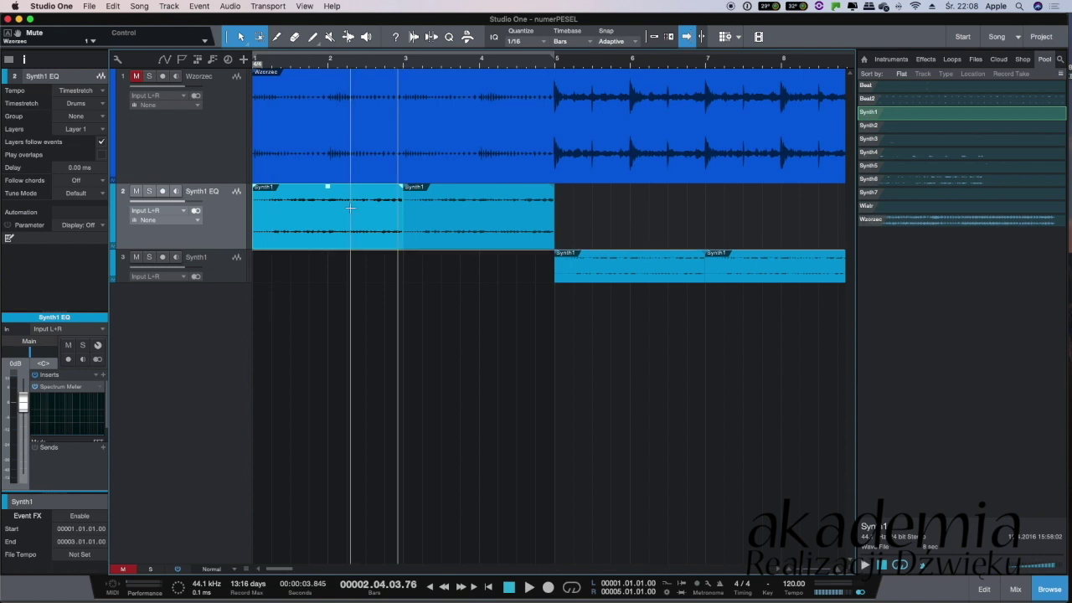
key("space")
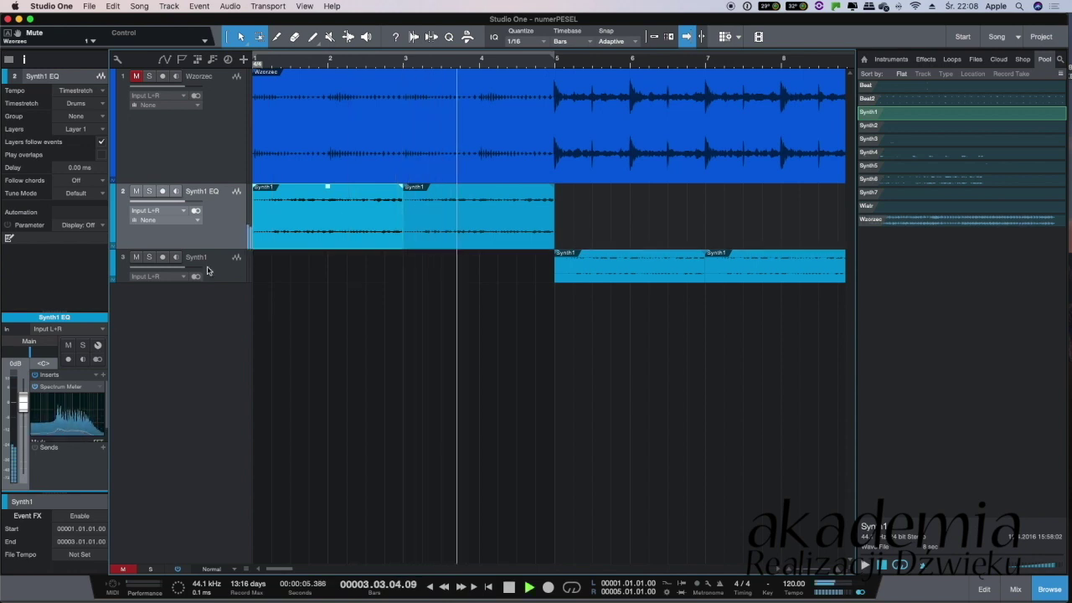
left_click_drag(224, 282, 224, 293)
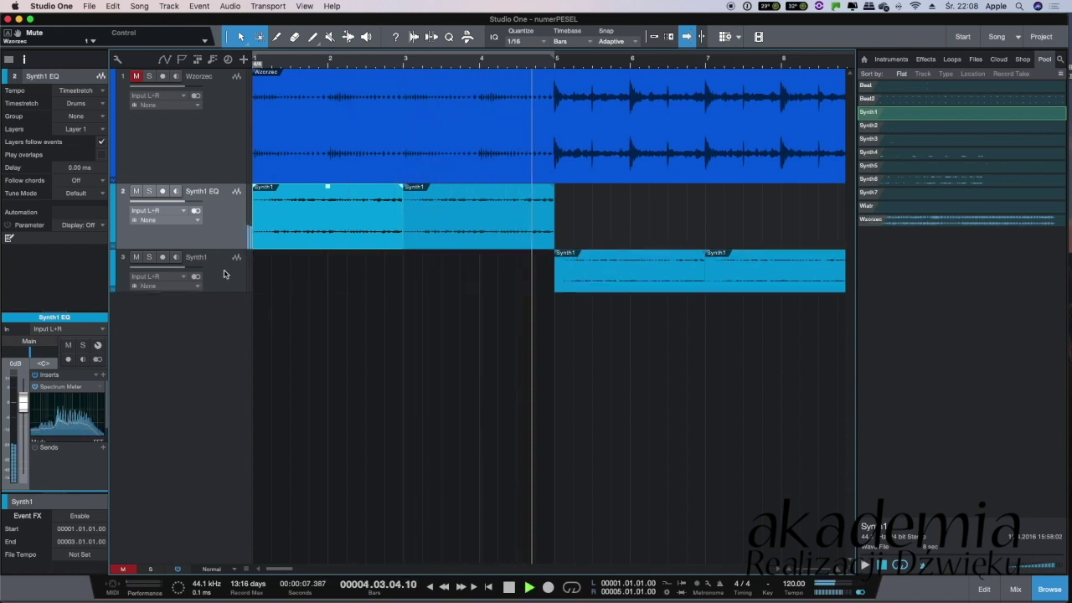
left_click_drag(226, 249, 227, 231)
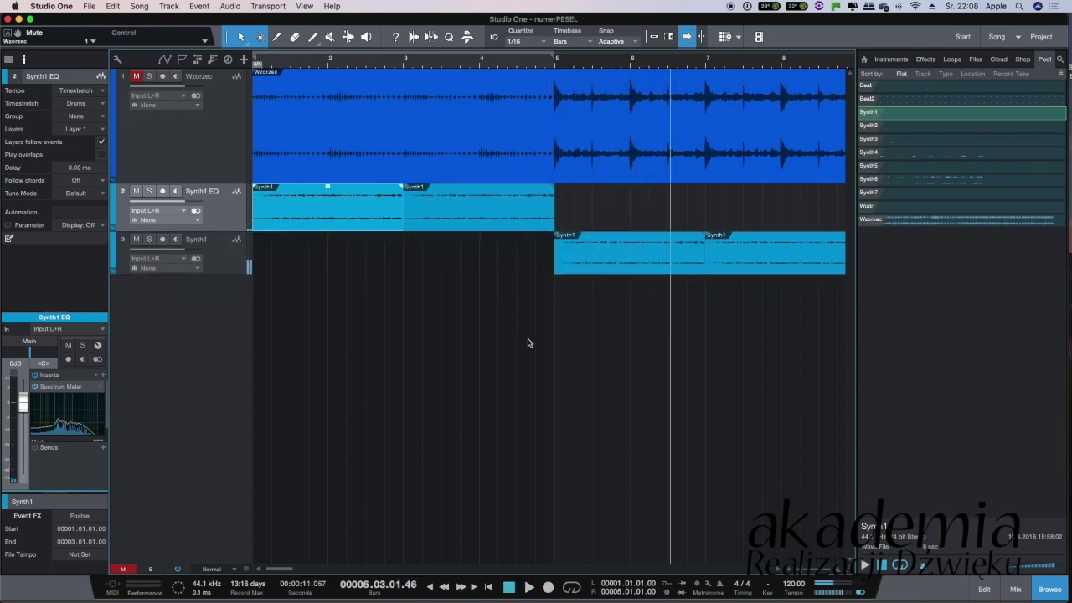
Add a short fade-out at the end of the last Synth1 event on track 3, at bar 13
scroll(528, 343, "right", 4)
left_click(511, 64)
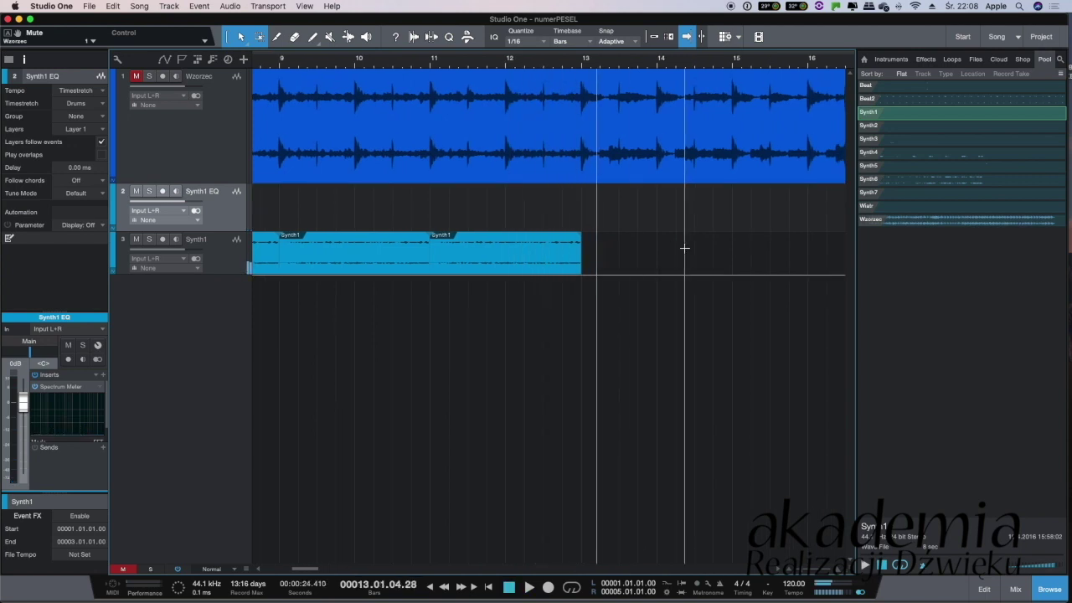
left_click_drag(584, 67, 579, 147)
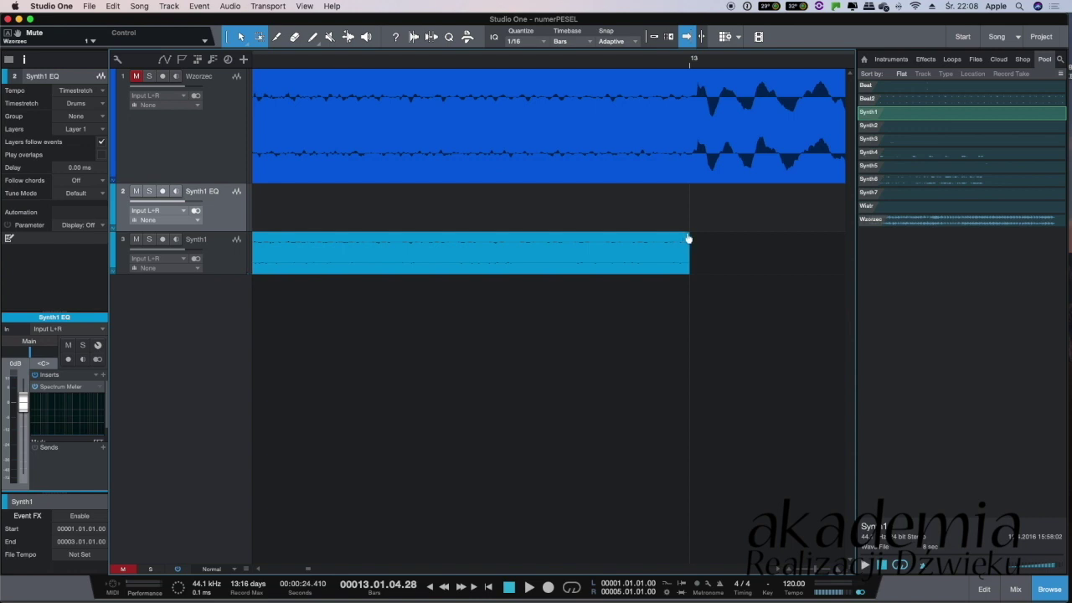
left_click_drag(688, 239, 684, 238)
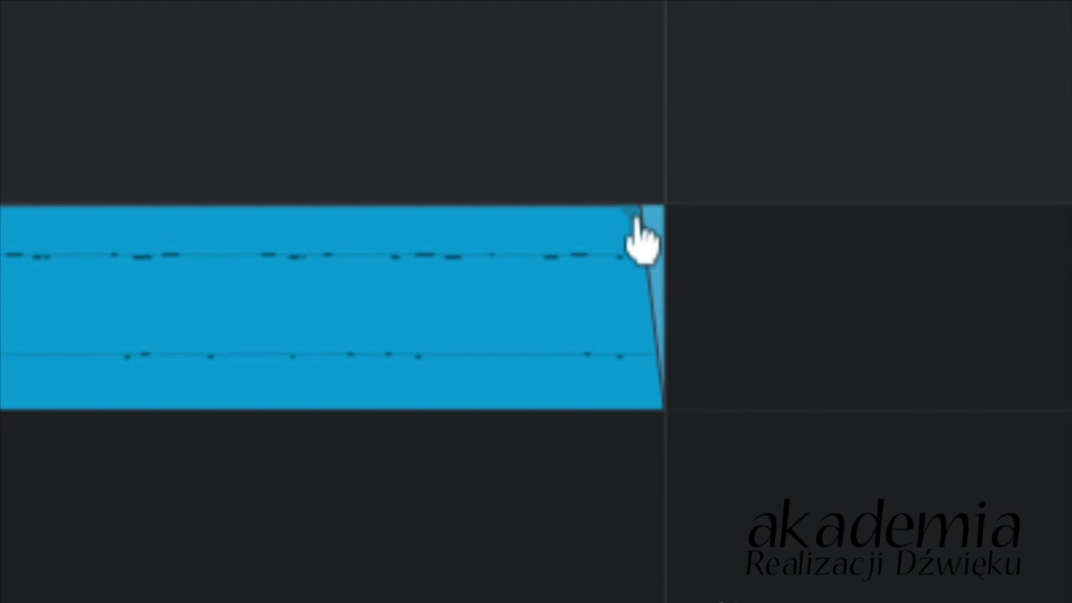
left_click_drag(638, 220, 641, 265)
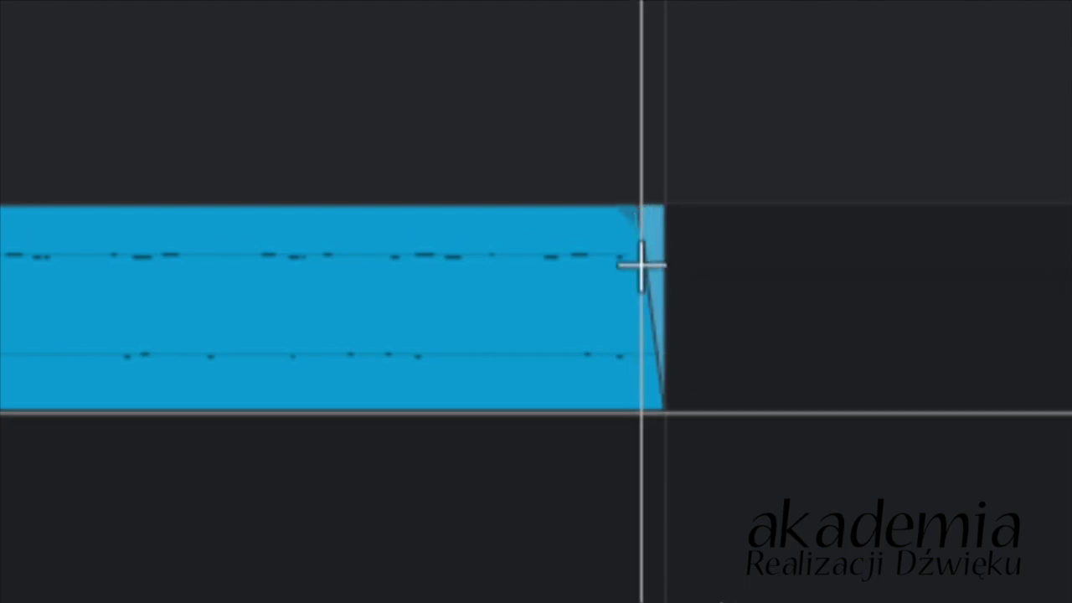
mouse_move(655, 311)
left_mouse_down()
mouse_move(617, 327)
mouse_move(653, 311)
left_mouse_up()
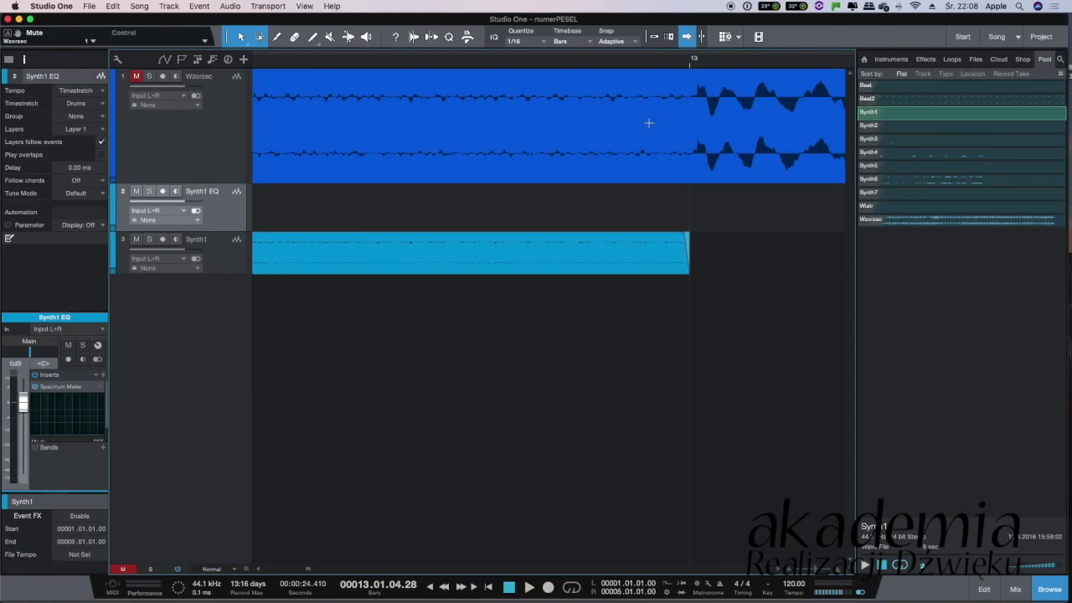
Play back the end of the last Synth1 event around bar 13 to check its fade-out
key("e")
key("e")
key("e")
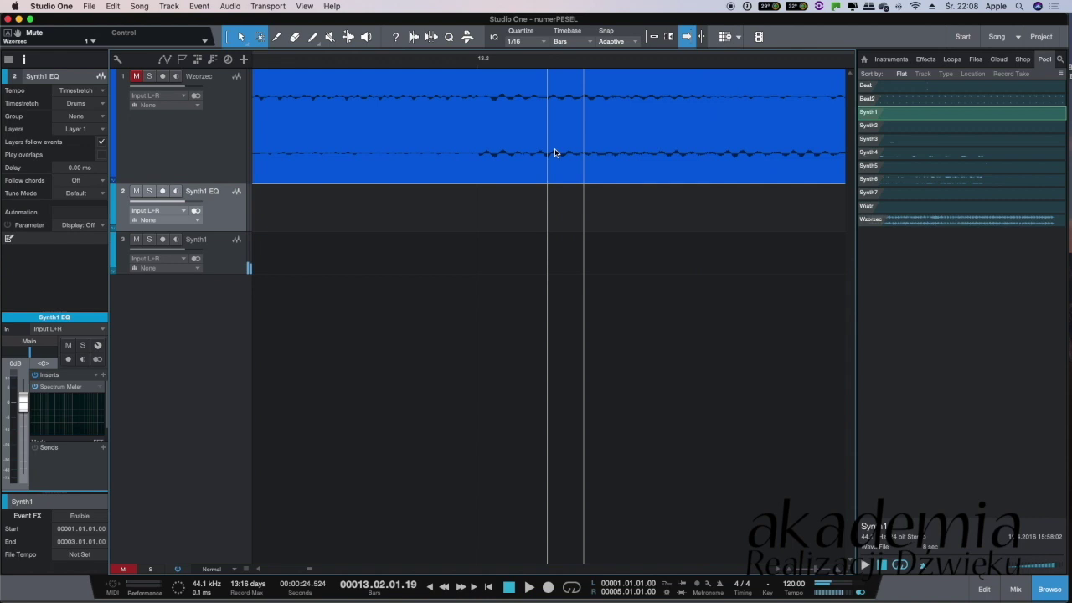
key("w")
key("w")
key("w")
left_click(306, 62)
key("space")
key("space")
Try a longer fade-out on the last Synth1 event, audition it, and pull the fade back towards the event's end at bar 13
left_click_drag(464, 240, 460, 239)
left_click(338, 66)
key("space")
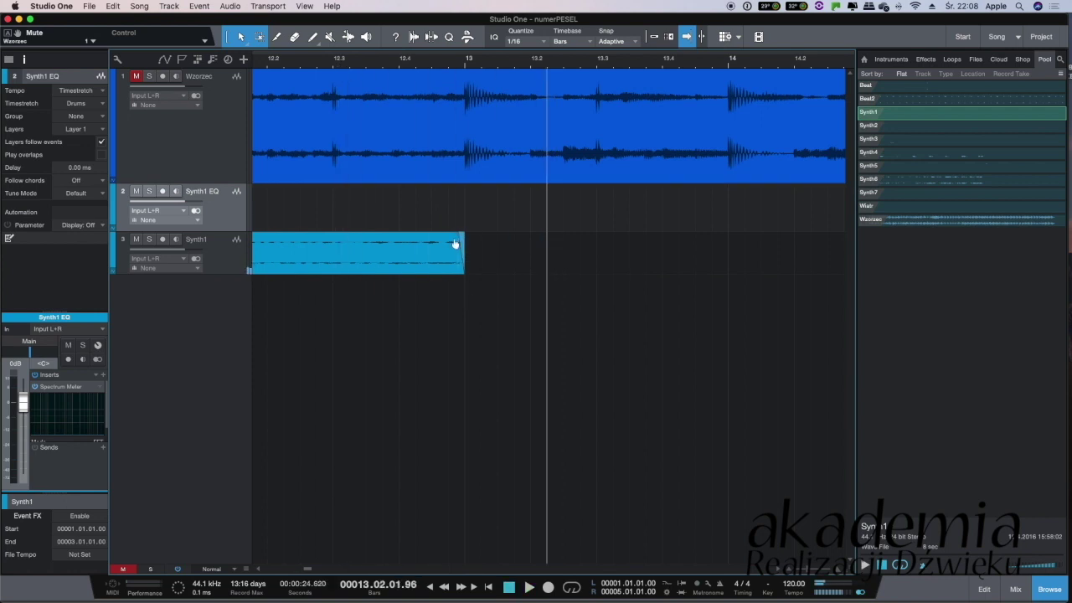
left_click_drag(457, 239, 464, 239)
Solo the Wzorzec track and start playback from just before bar 13
left_click_drag(459, 59, 453, 20)
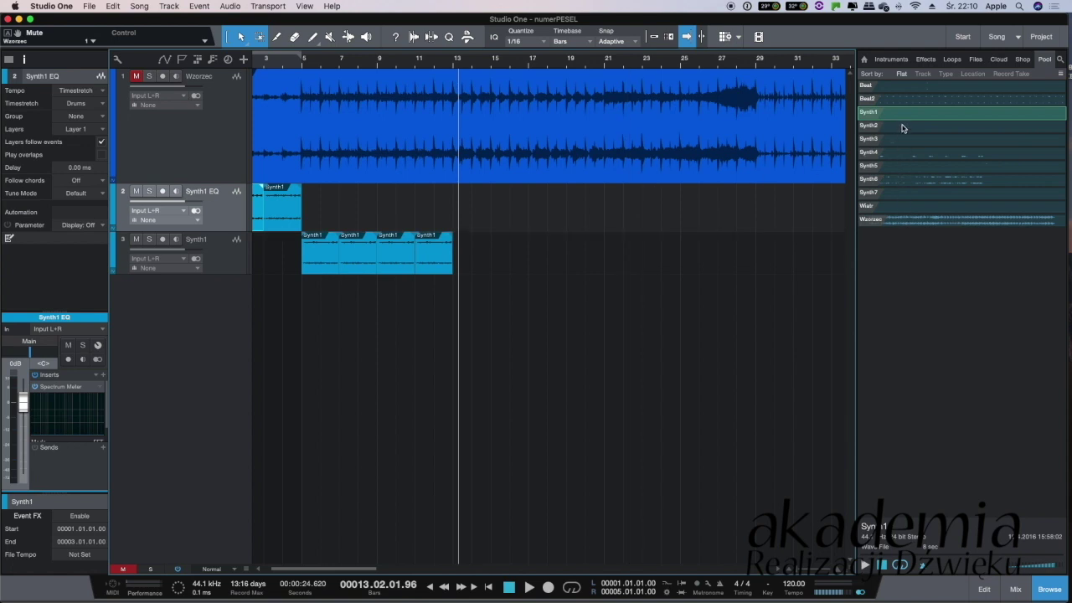
left_click(455, 69)
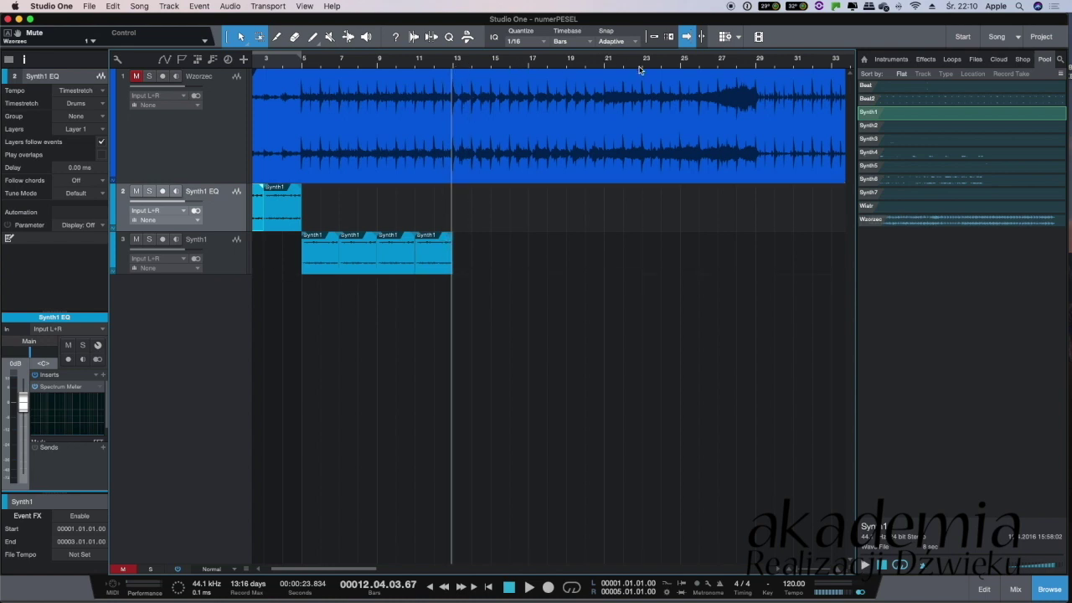
scroll(546, 134, "right", 2)
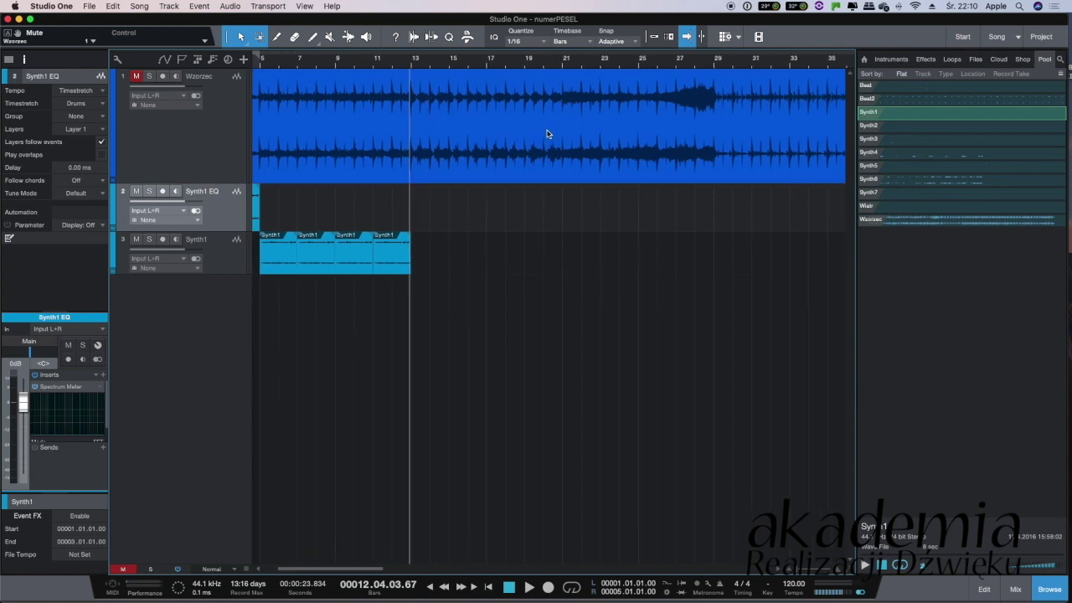
key("s")
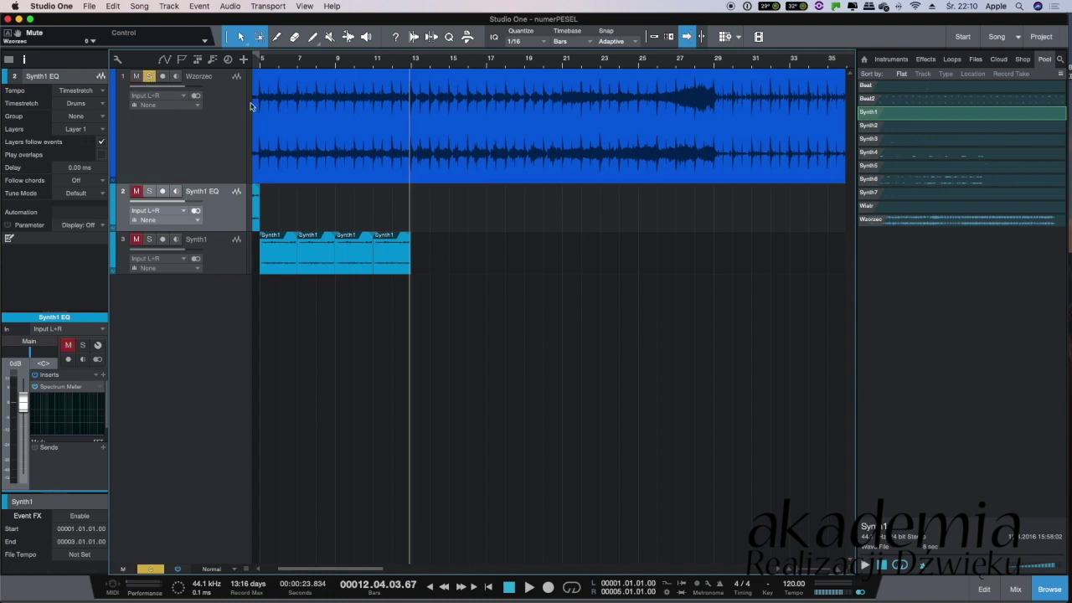
key("space")
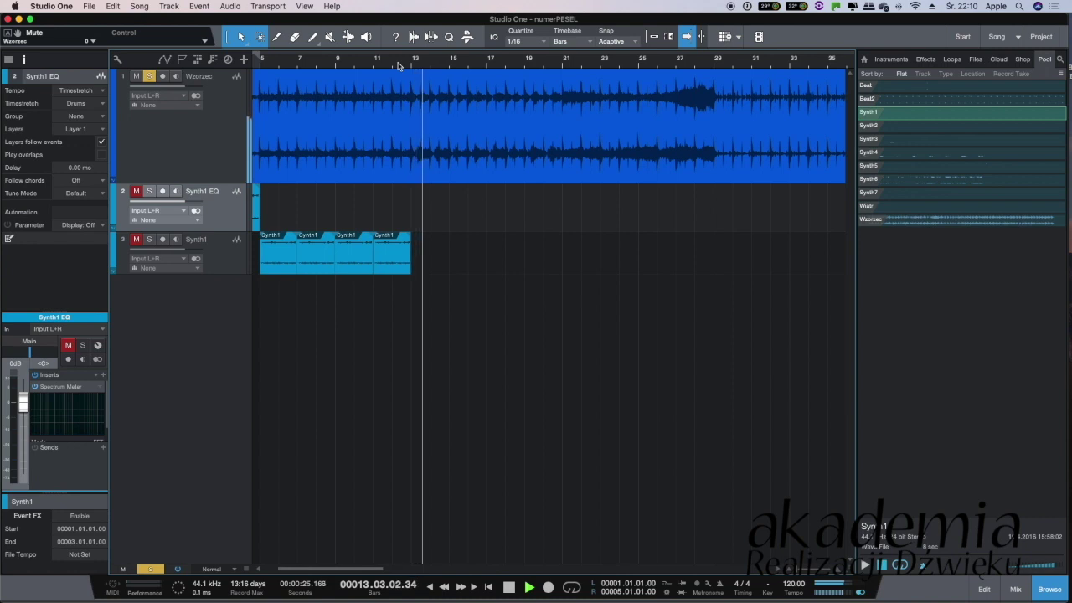
Skim through the soloed Wzorzec track by jumping playback forward from about bar 15 to bar 32
left_click(454, 64)
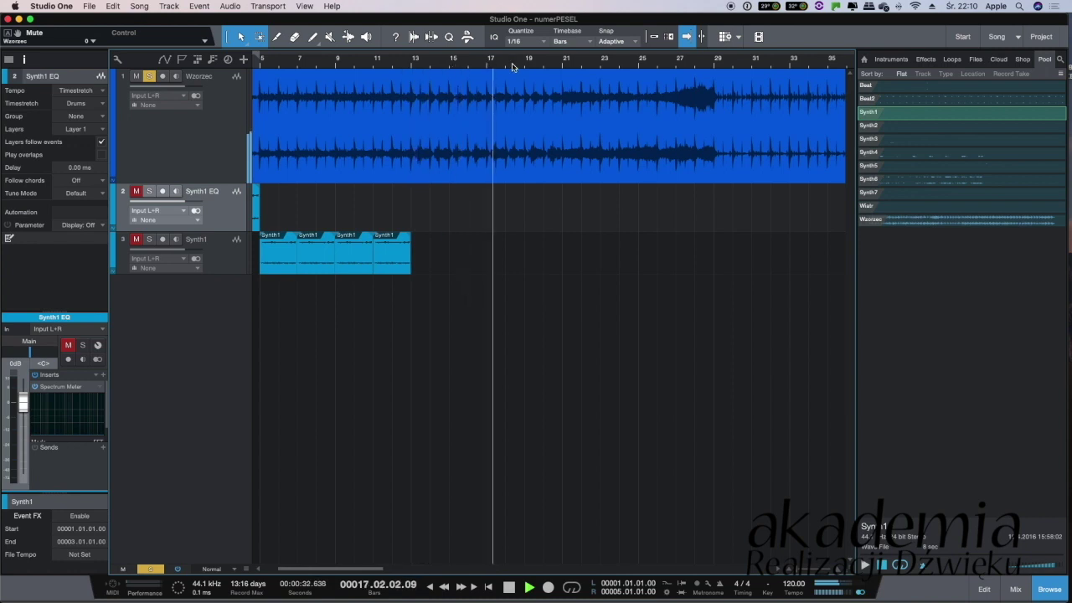
left_click(551, 65)
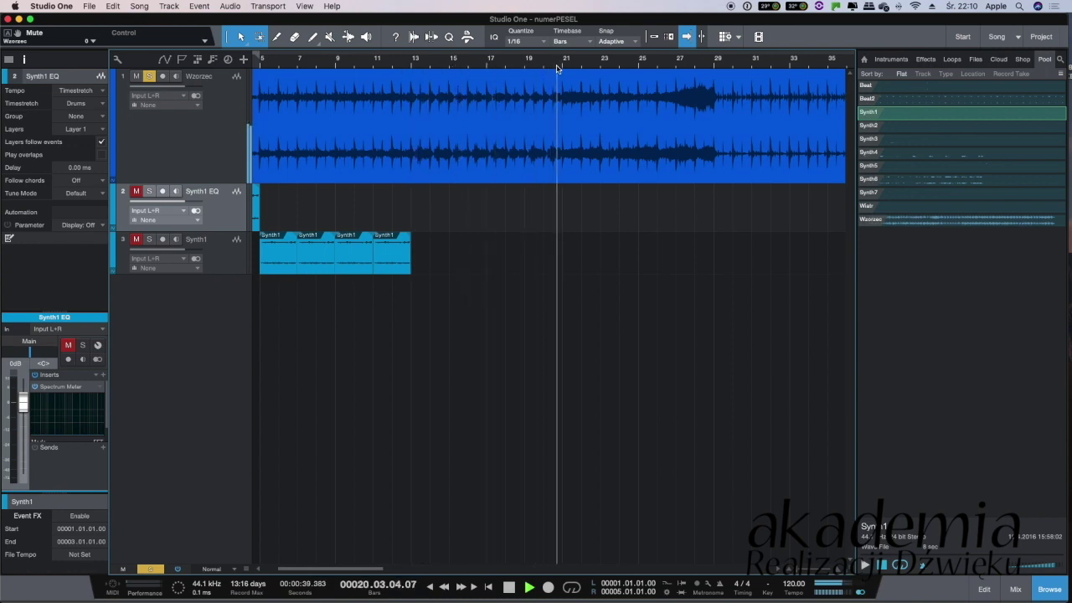
left_click(587, 65)
left_click(612, 65)
left_click(637, 66)
left_click(653, 67)
left_click(674, 67)
left_click(692, 70)
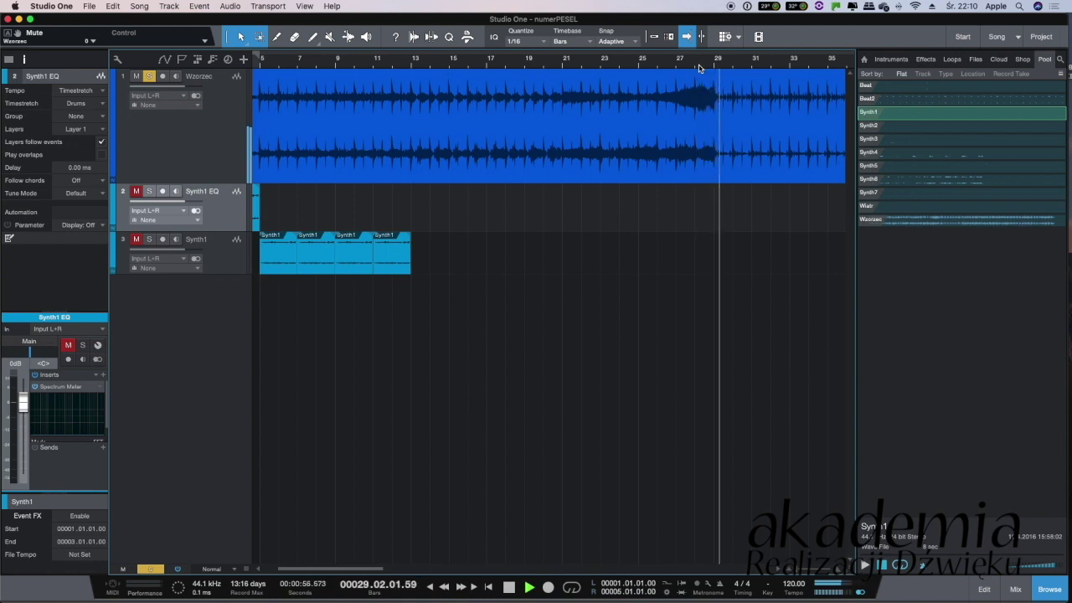
left_click(750, 67)
left_click(782, 66)
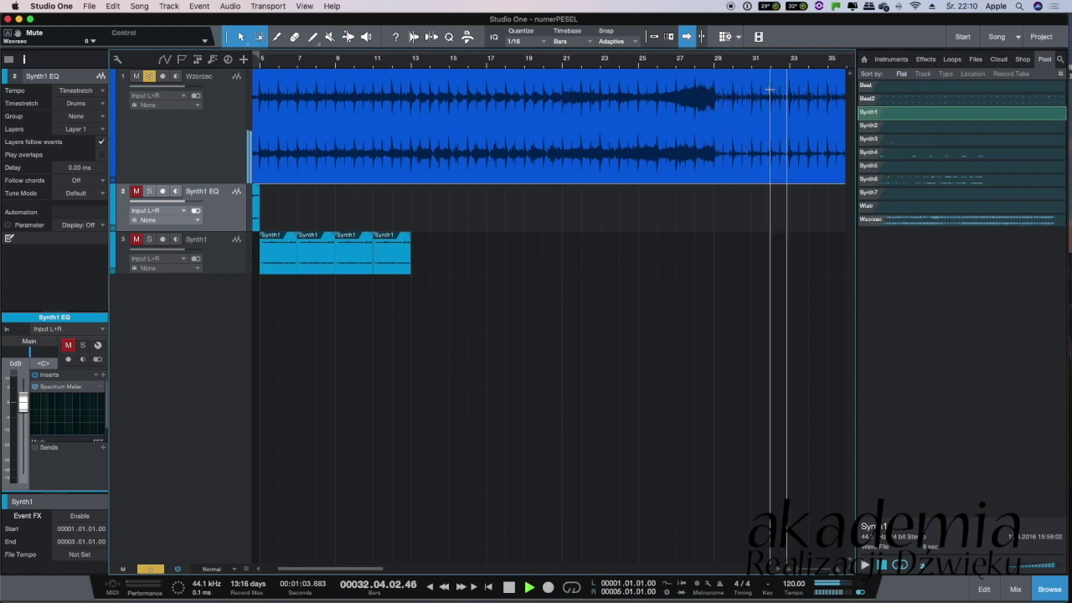
Continue sampling the Wzorzec track's playback at successive points between about bar 34 and bar 46
scroll(629, 77, "right", 6)
left_click(596, 67)
left_click(623, 67)
left_click(680, 67)
left_click(632, 67)
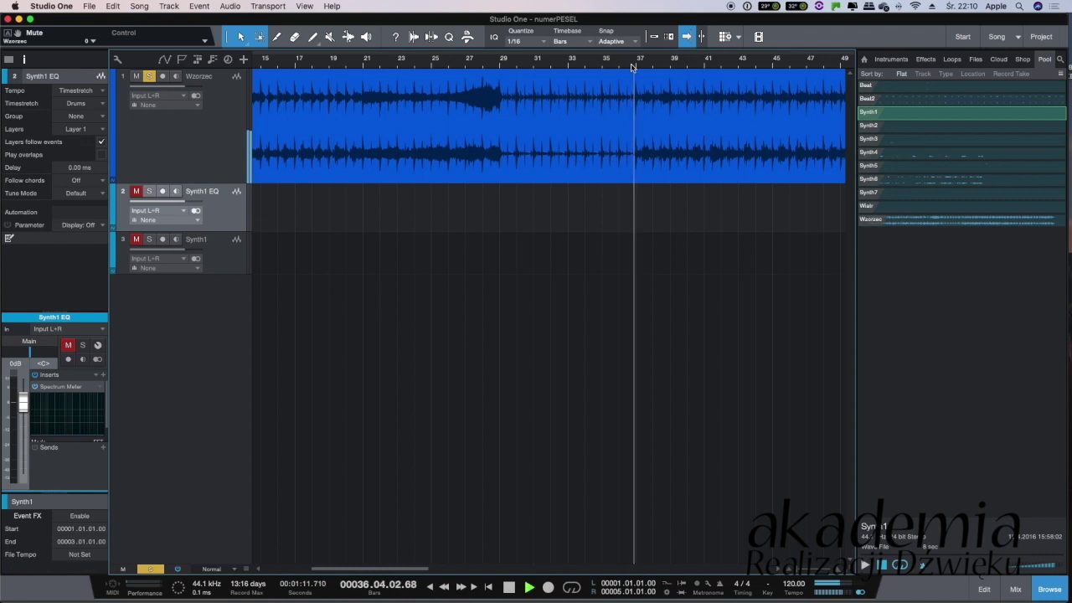
left_click(668, 67)
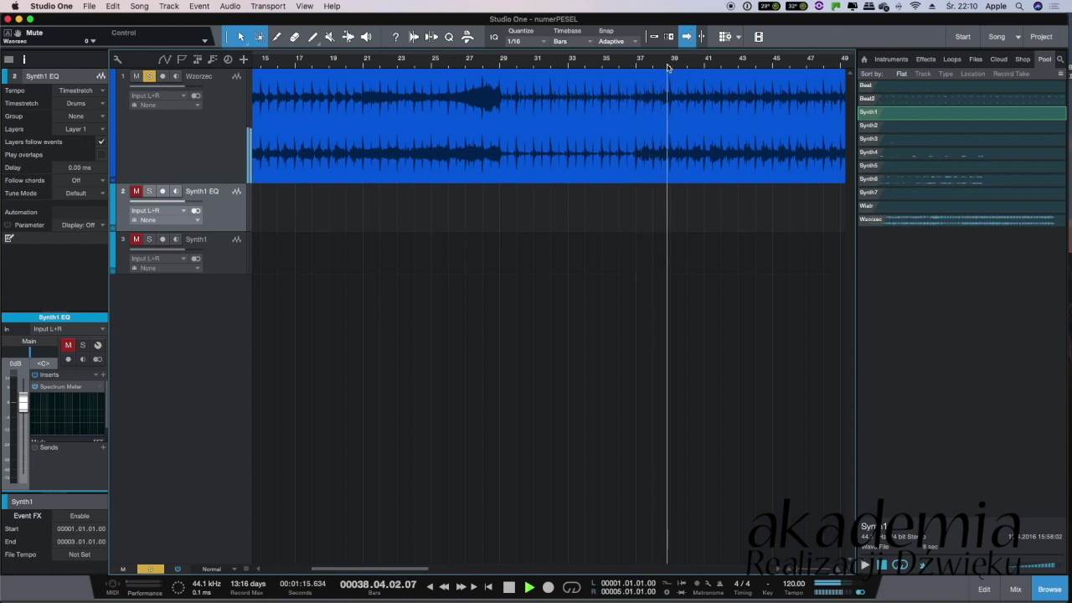
left_click(713, 67)
left_click(739, 67)
left_click(766, 67)
left_click(801, 67)
Skim through the remaining part of the Wzorzec track up to about bar 68, and stop playback
scroll(804, 67, "right", 5)
left_click(696, 67)
scroll(628, 67, "right", 10)
left_click(391, 67)
left_click(407, 67)
left_click(434, 67)
left_click(457, 67)
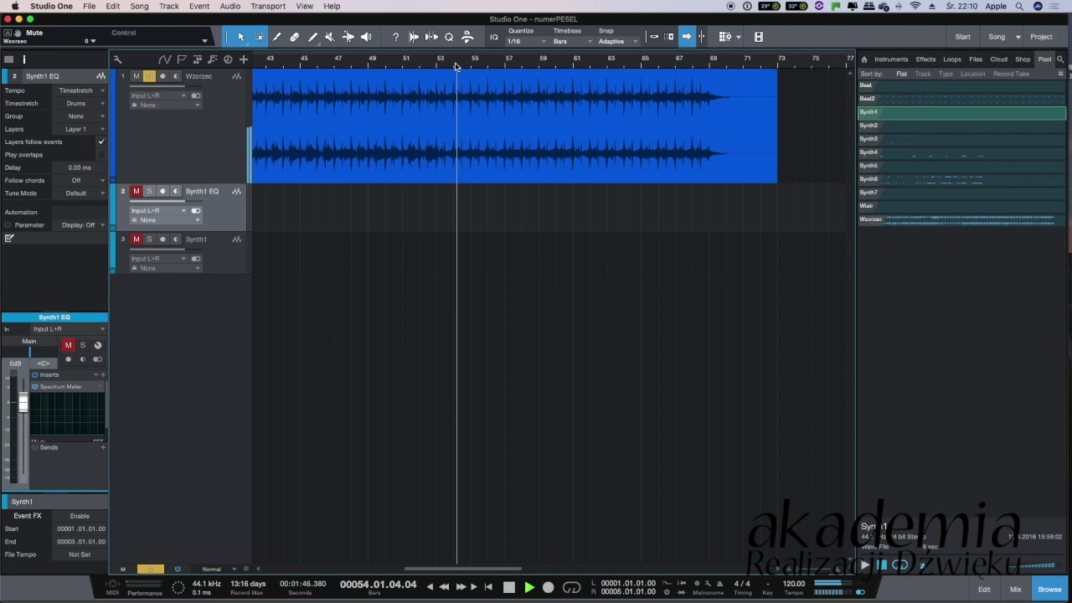
left_click(477, 67)
left_click(499, 67)
left_click(520, 67)
left_click(551, 67)
left_click(570, 67)
left_click(586, 67)
left_click(607, 67)
left_click(619, 68)
left_click(659, 67)
left_click(679, 67)
left_click(701, 67)
key("space")
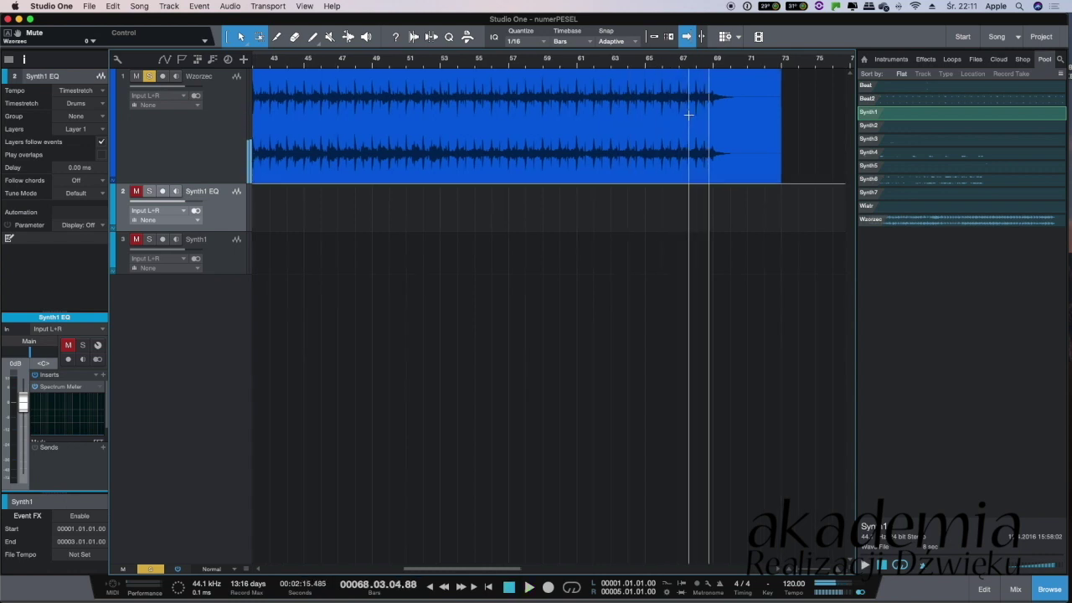
Play the end of the Wzorzec track's intro from about bar 4 into bar 6, and stop playback
scroll(688, 115, "left", 10)
scroll(688, 115, "left", 10)
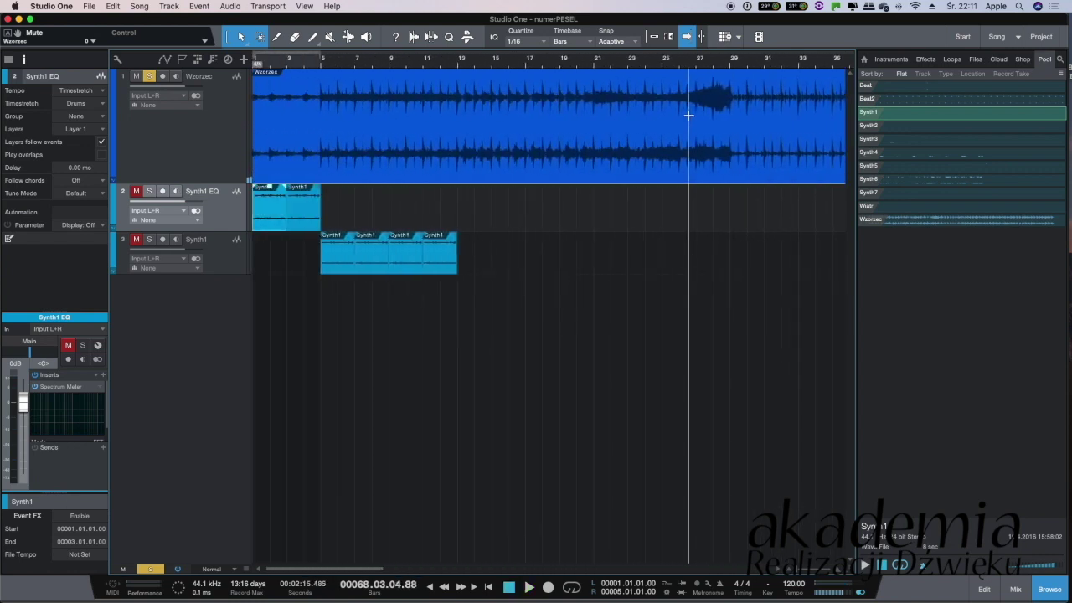
left_click(306, 67)
key("space")
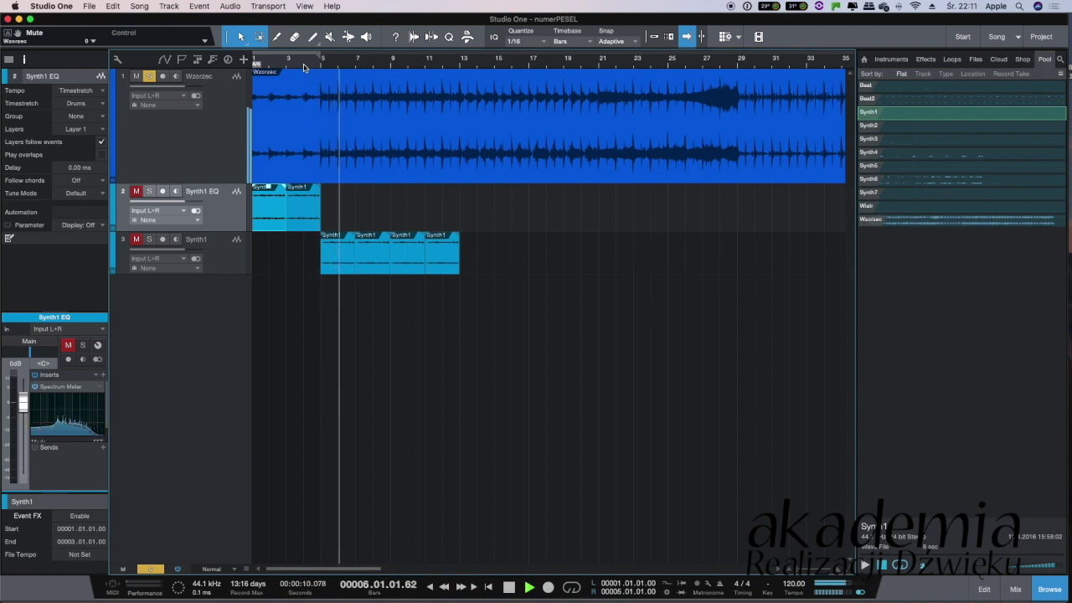
key("space")
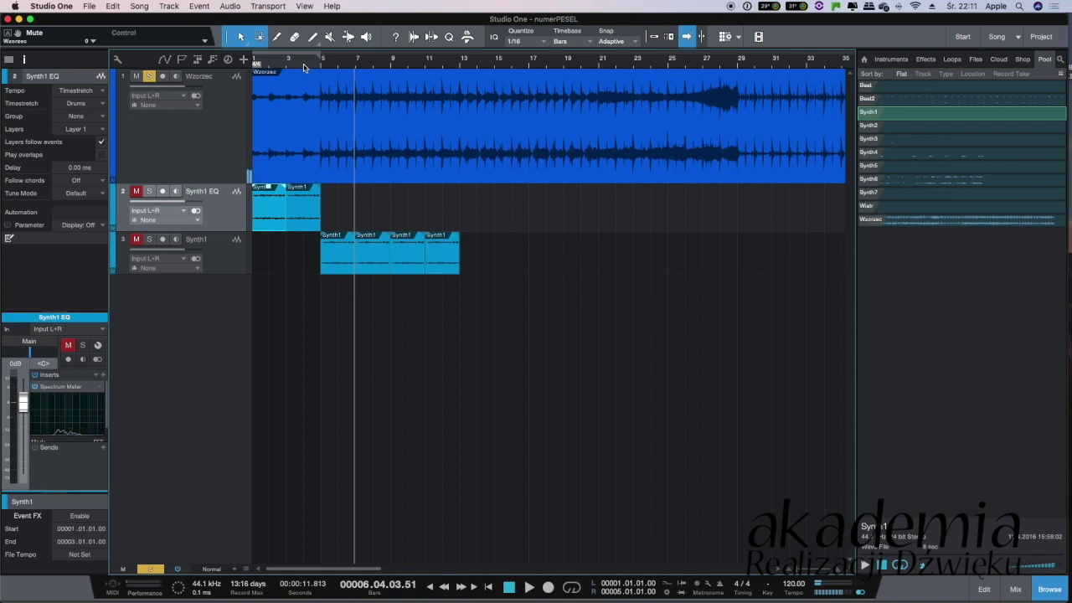
Examine the section layout of the Wzorzec track across the timeline, and return the playhead to just before bar 3
scroll(508, 114, "right", 5)
scroll(507, 114, "right", 1)
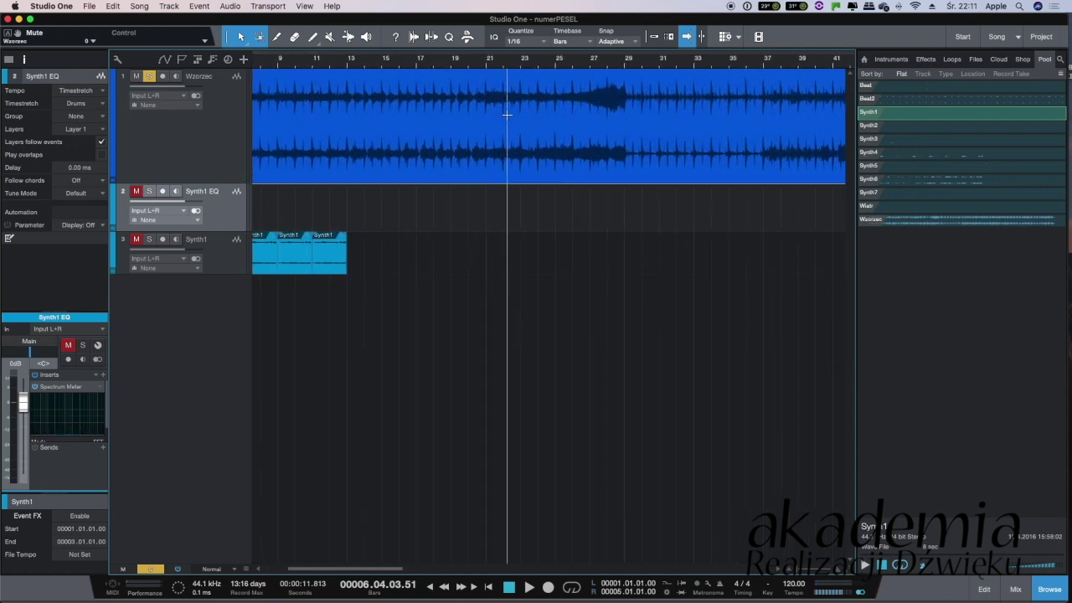
scroll(504, 112, "right", 4)
left_click_drag(304, 66, 678, 67)
scroll(720, 67, "left", 15)
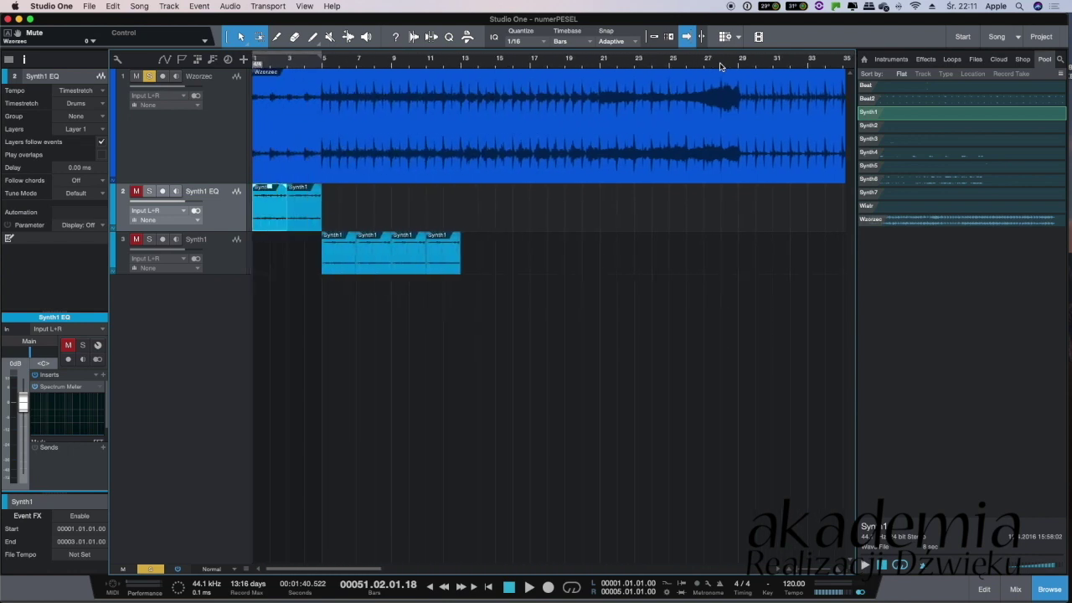
left_click_drag(578, 67, 762, 65)
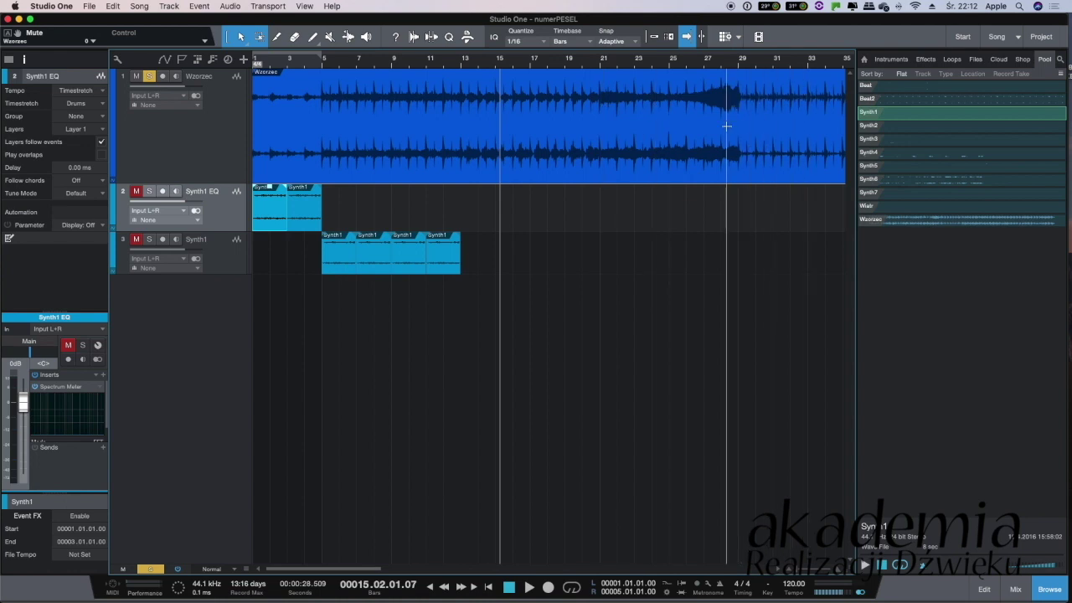
scroll(725, 126, "right", 10)
scroll(726, 125, "left", 10)
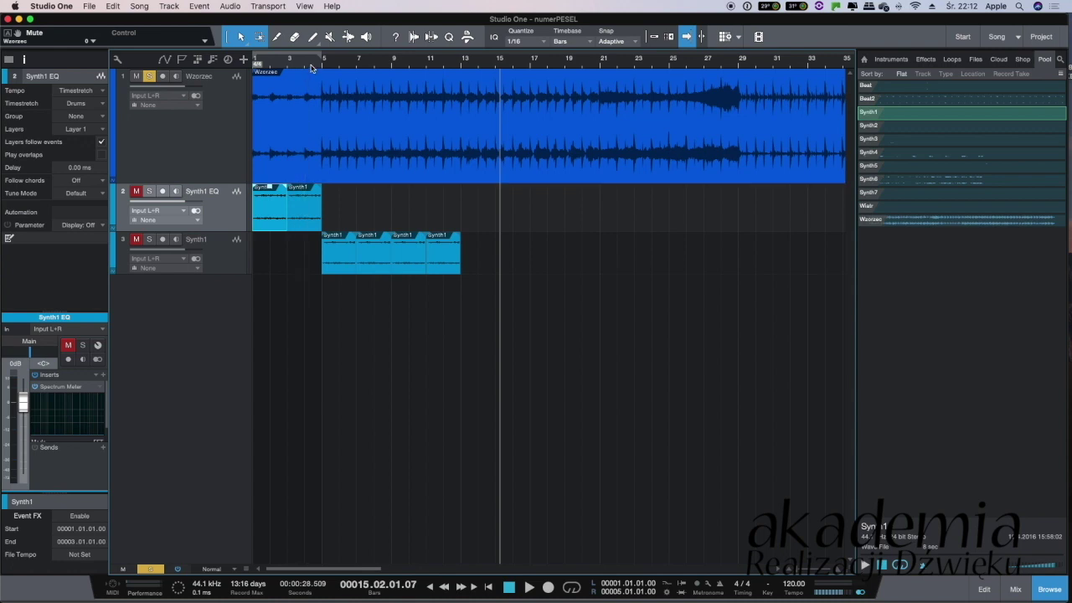
left_click(311, 67)
left_click(289, 72)
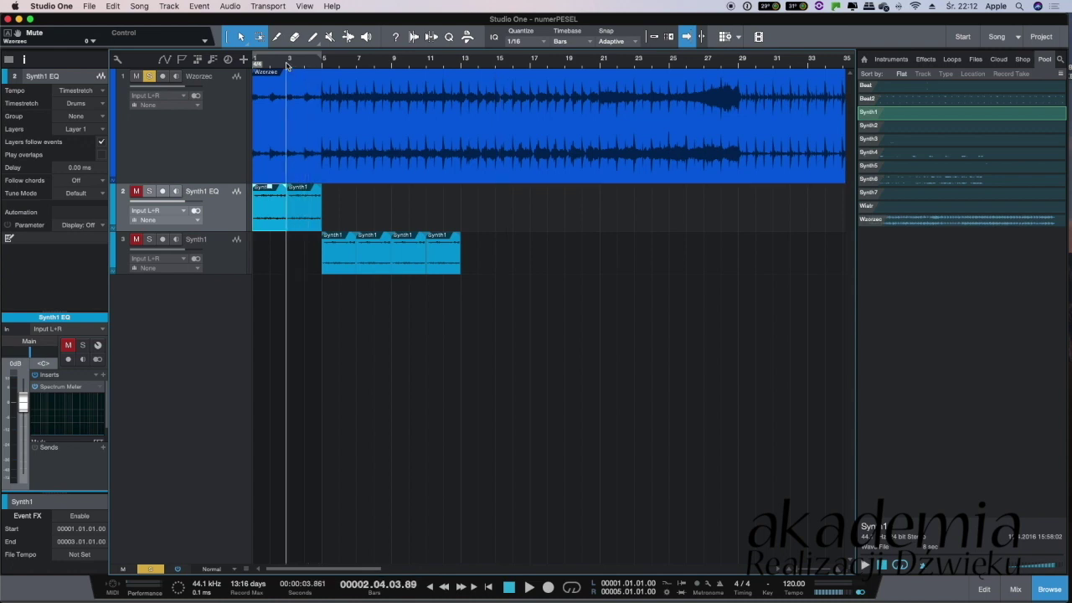
Play the Wzorzec track from the start of the song to about bar 6, and stop playback
key("Home")
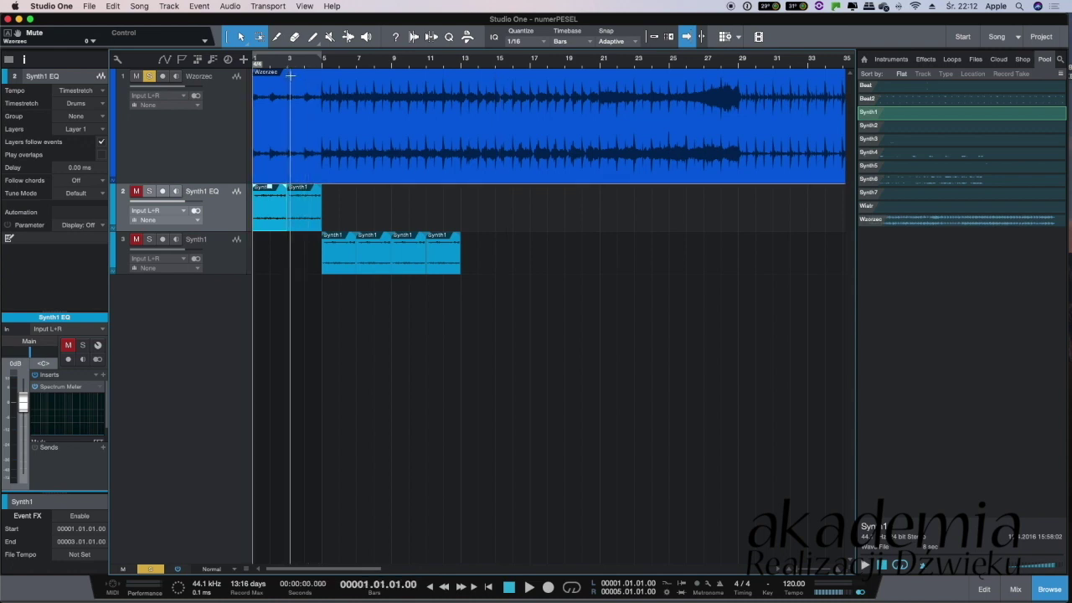
key("space")
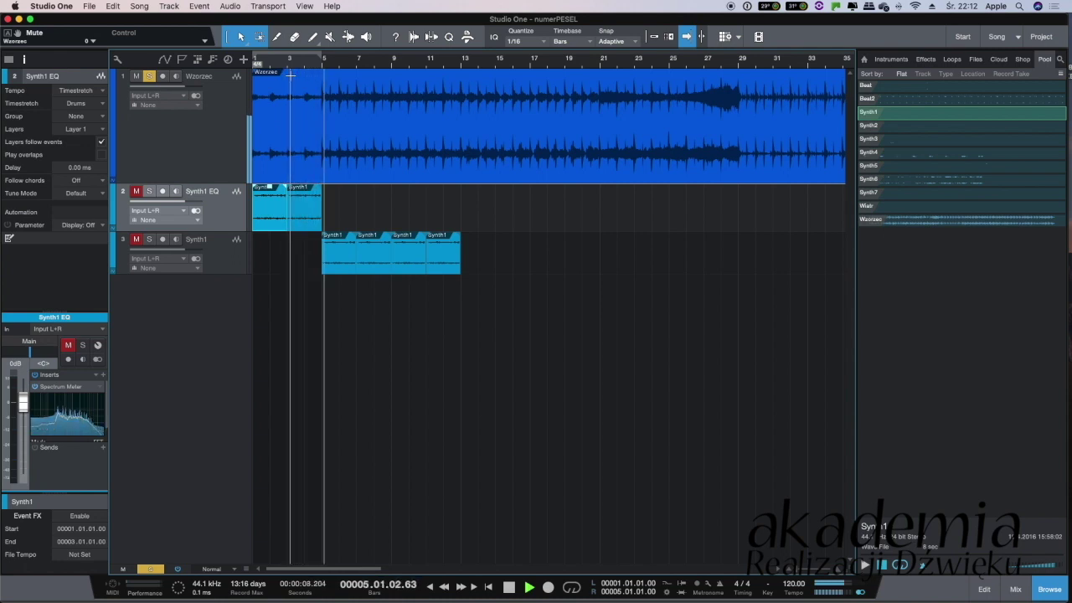
key("space")
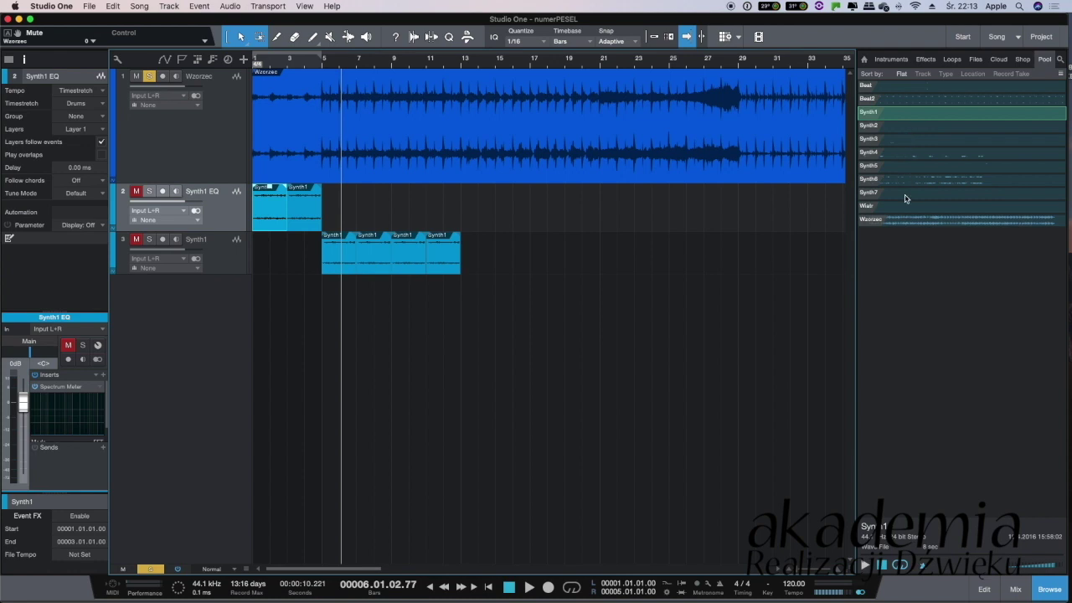
Preview the Beat sample from the pool and place it on a new track below Synth1, starting at about bar 5
left_click(894, 87)
left_click(864, 565)
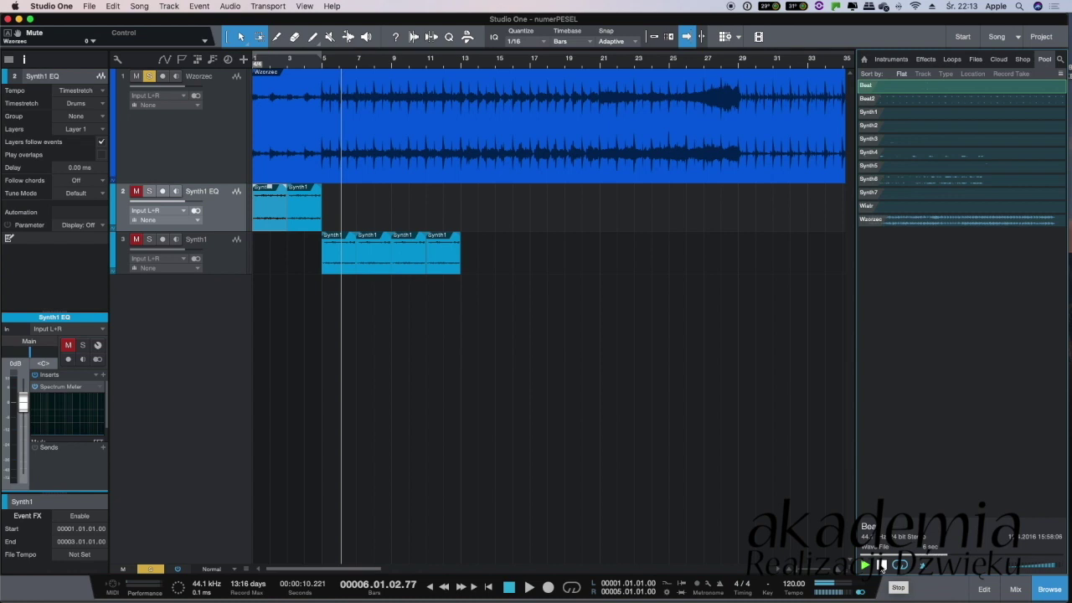
left_click(882, 565)
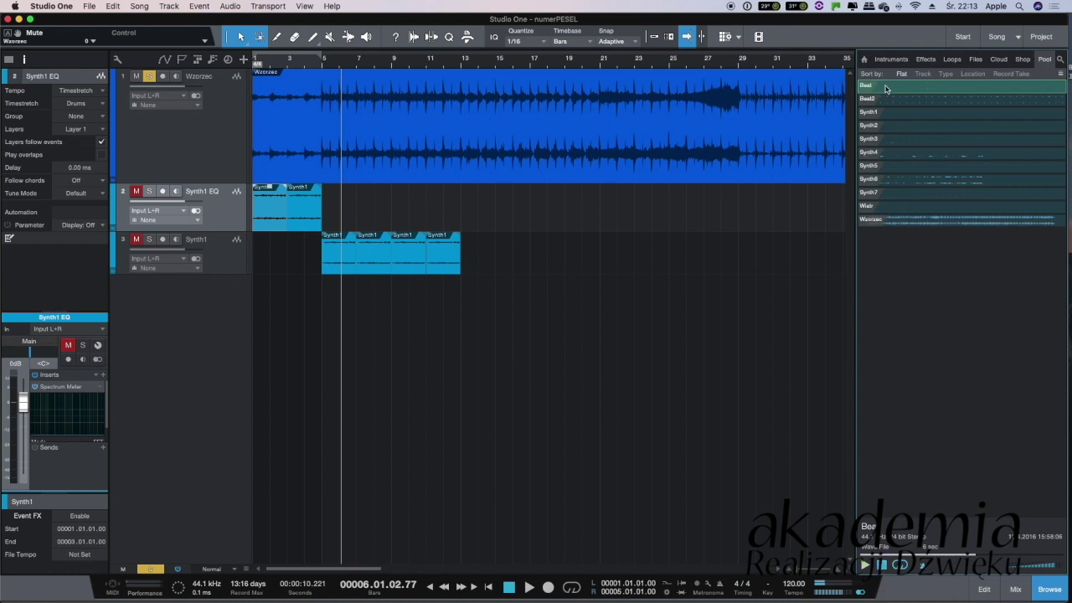
left_click_drag(886, 87, 331, 299)
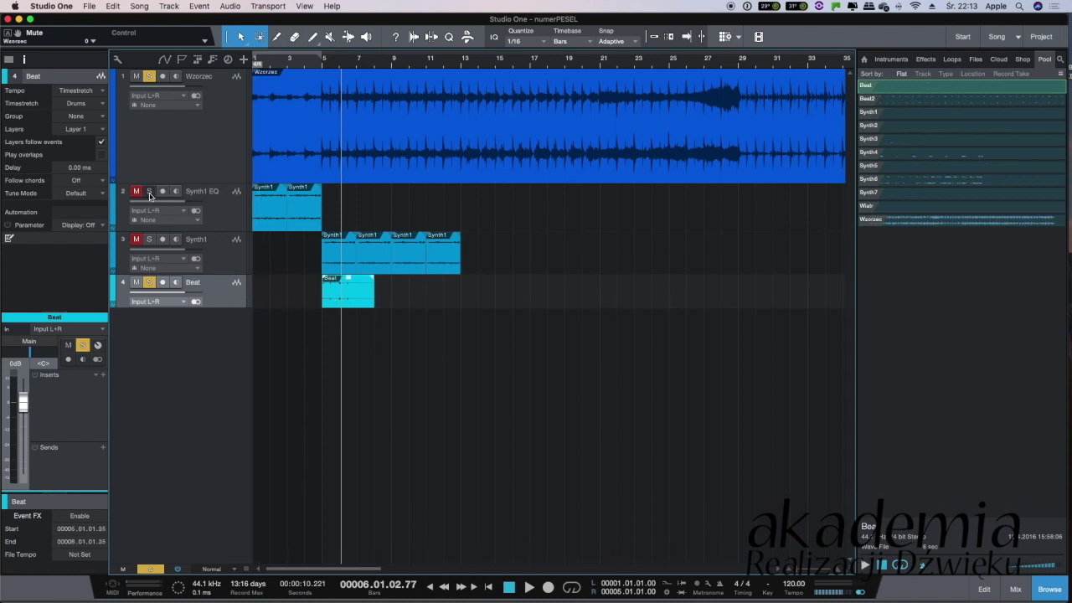
Recolor the Synth1 EQ and Synth1 tracks in pinkish-red shades
left_click(113, 207)
left_click(112, 208)
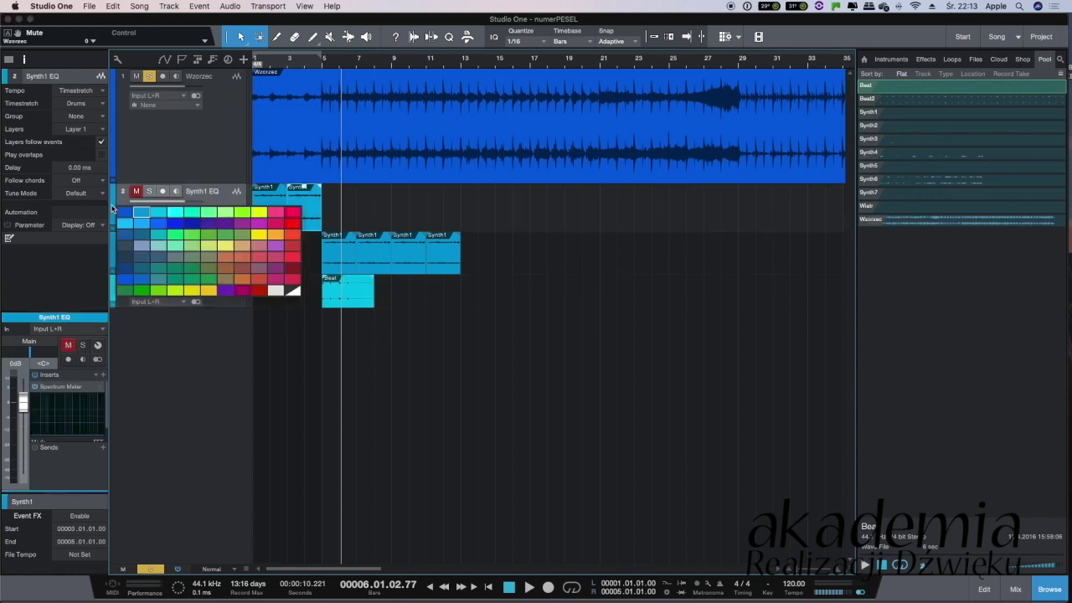
left_click(276, 213)
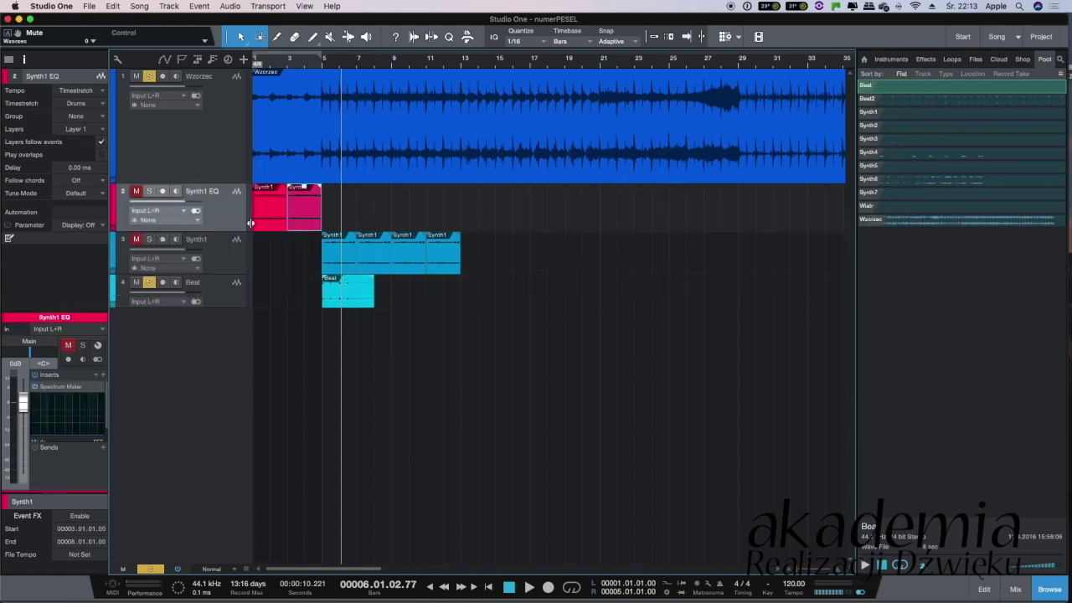
left_click(112, 254)
left_click(112, 251)
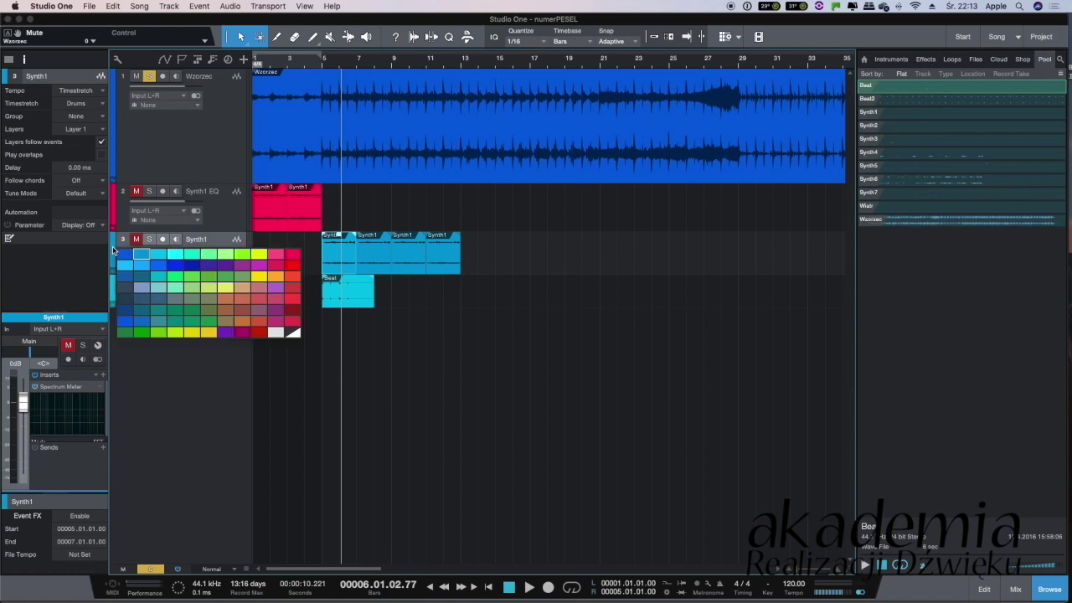
left_click(293, 257)
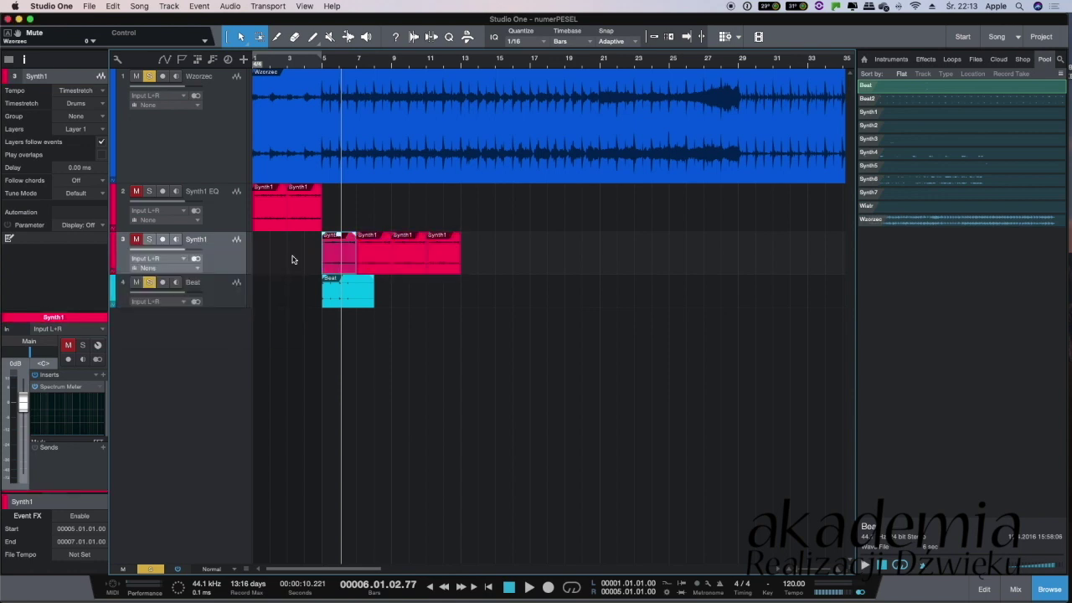
Move the Beat track directly below Wzorzec and slightly reduce the height of the Synth1 EQ track
left_click_drag(220, 291, 222, 202)
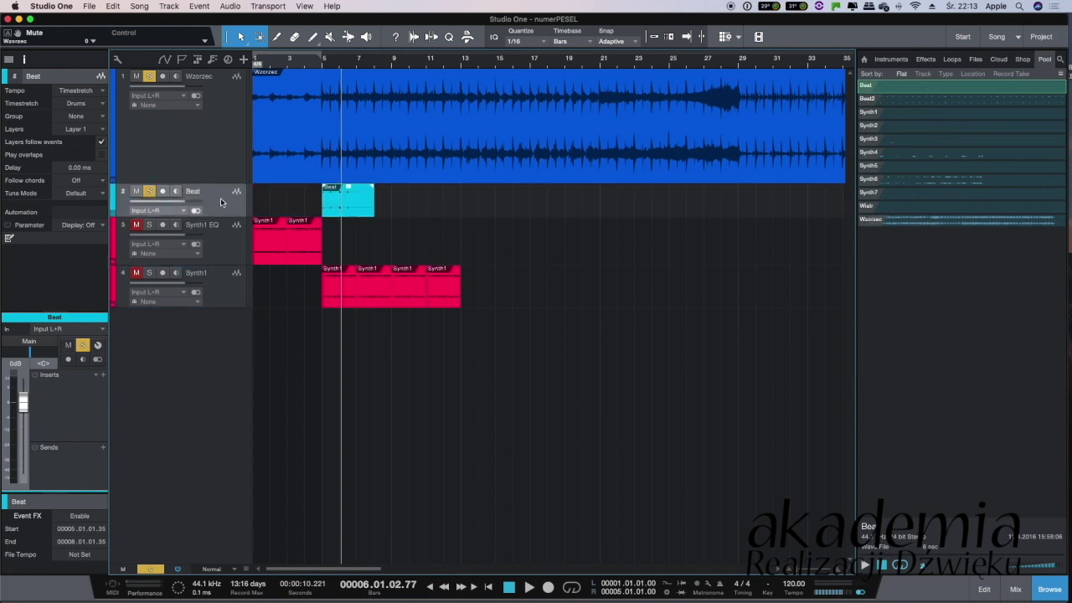
left_click_drag(216, 266, 217, 262)
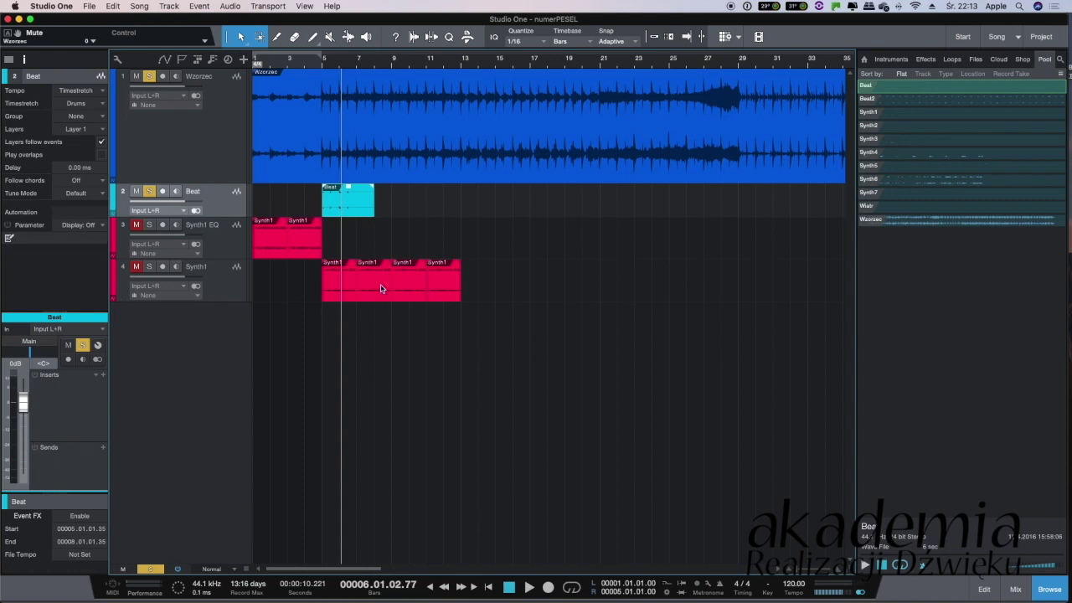
Add a folder track to the arrangement and name it Gotowe
right_click(152, 330)
left_click(138, 332)
right_click(143, 330)
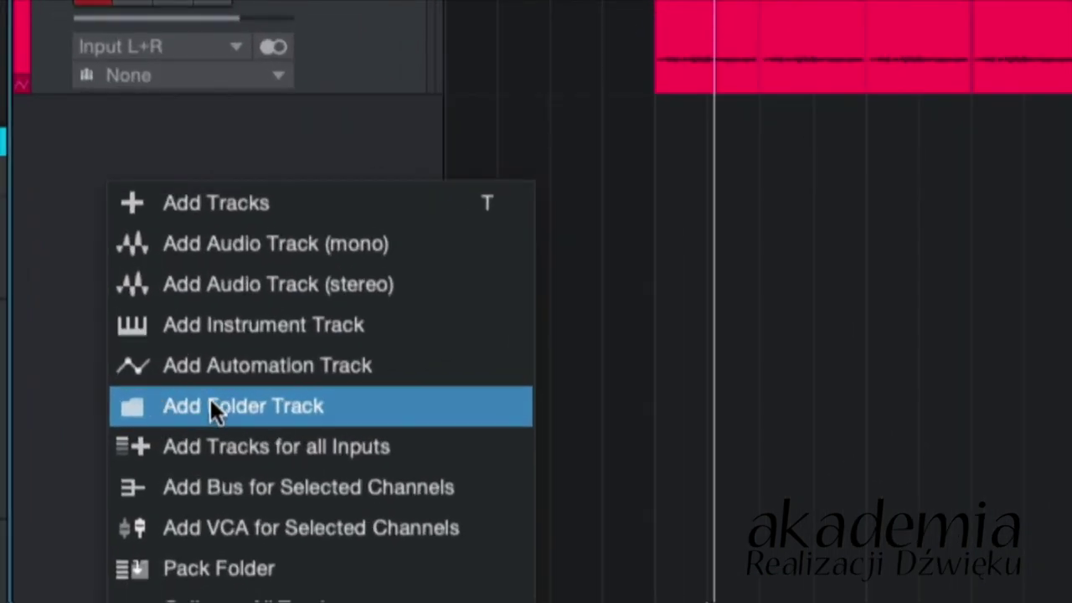
left_click(175, 408)
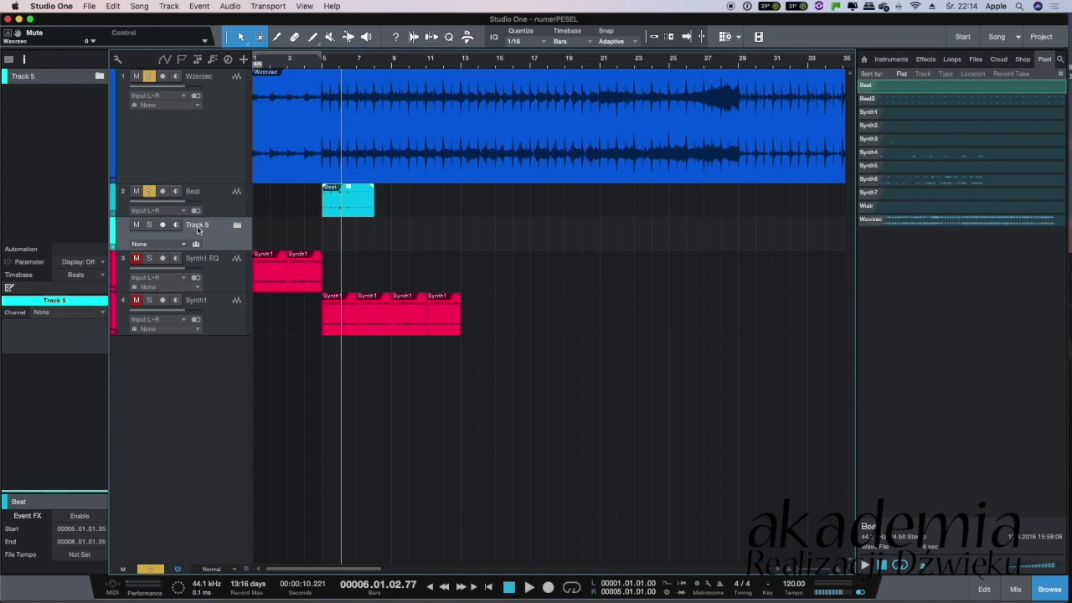
double_click(18, 77)
type("G")
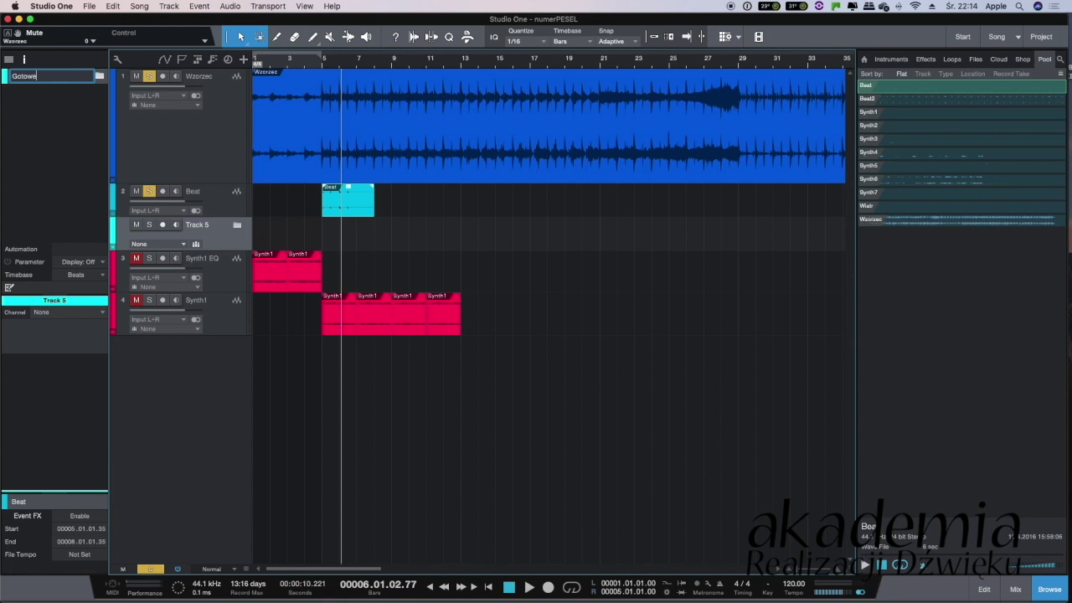
type("otowe")
key("Return")
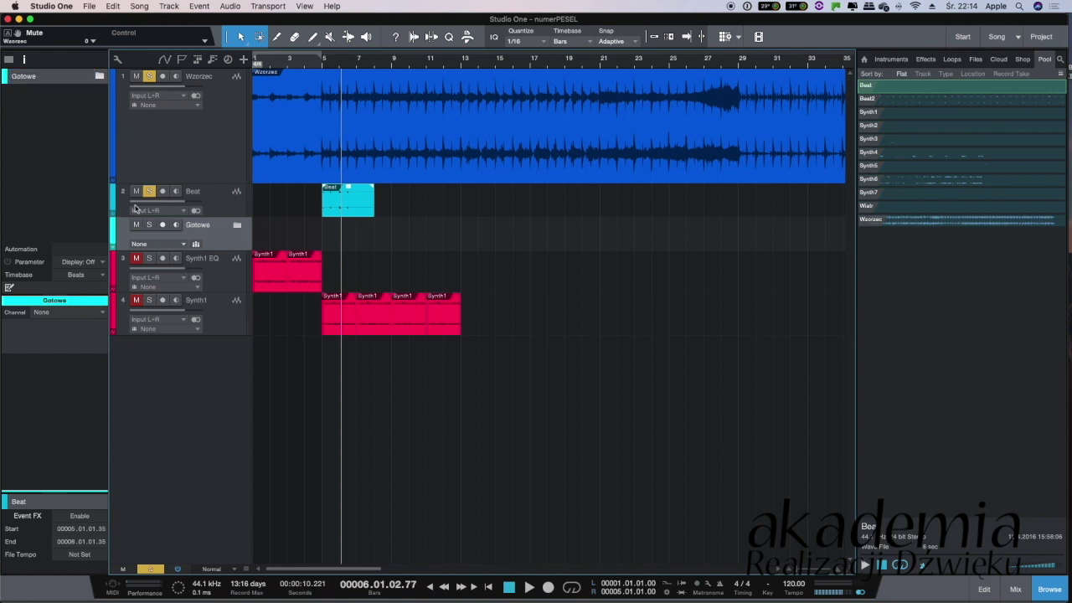
Move the Synth1 EQ and Synth1 tracks into the Gotowe folder, and collapse the folder
left_click(119, 272)
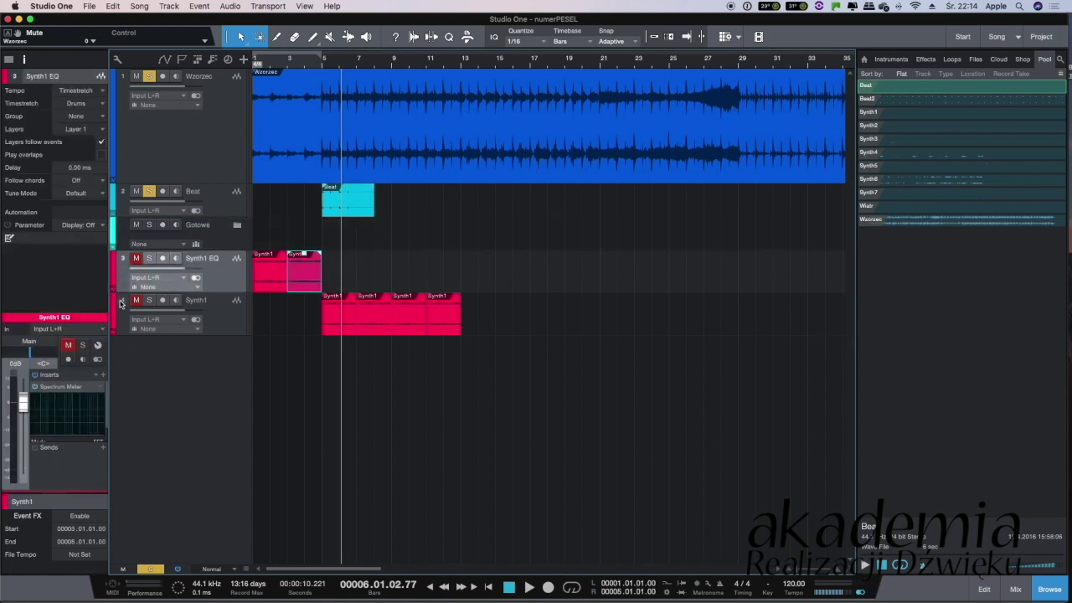
left_click(120, 314)
left_click_drag(123, 276, 128, 247)
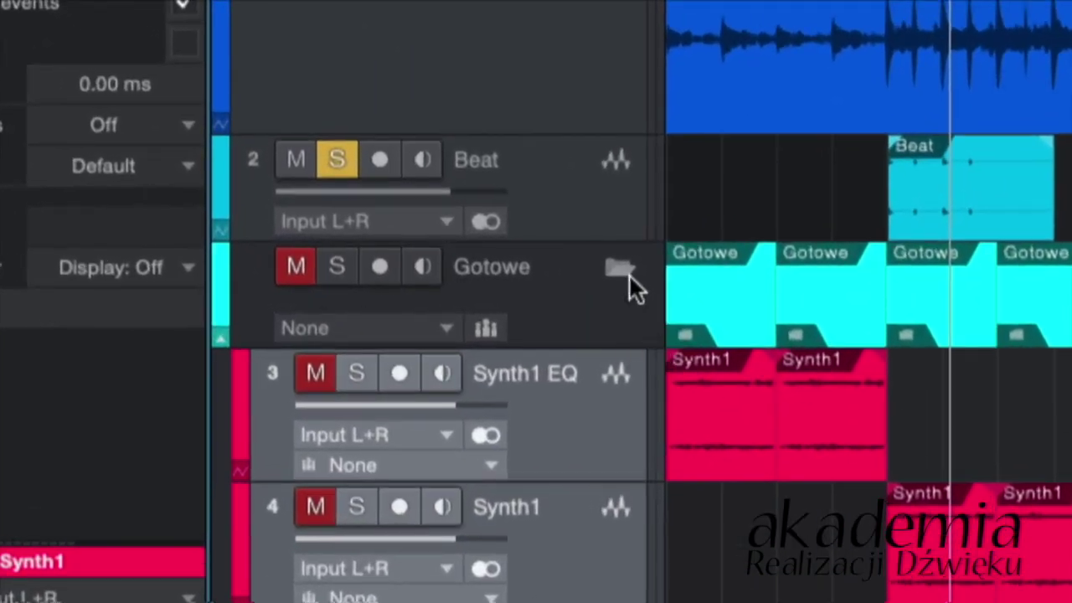
left_click(619, 268)
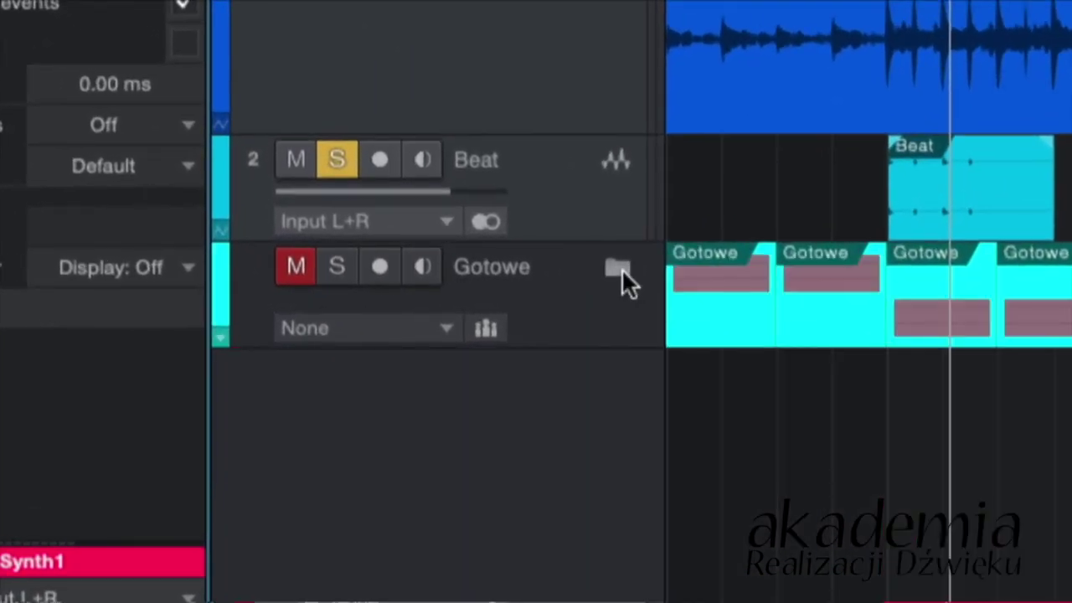
left_click(617, 268)
left_click(617, 268)
left_click(616, 268)
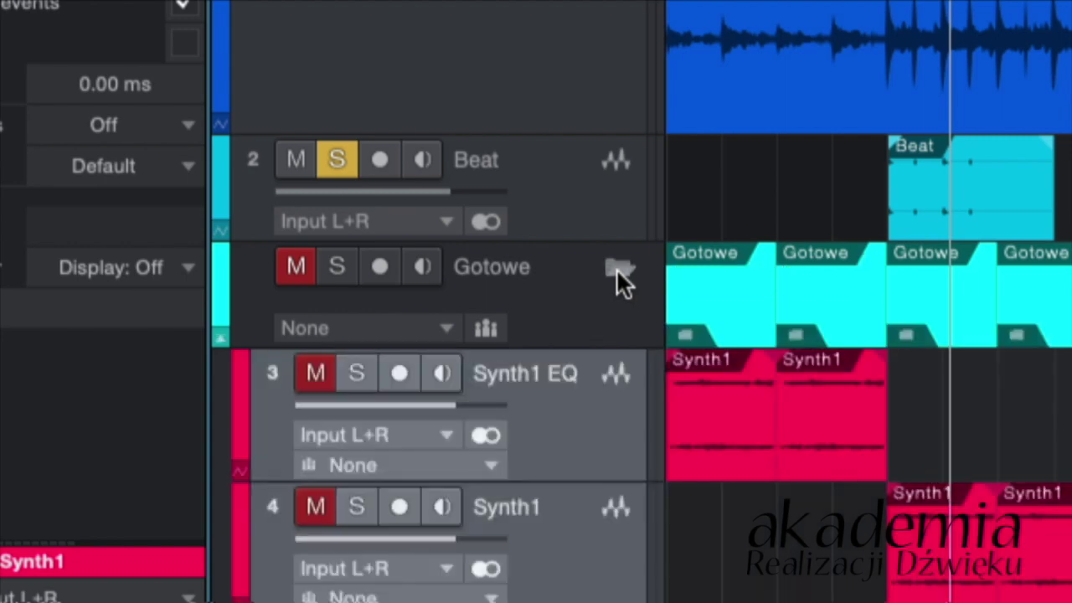
left_click(617, 268)
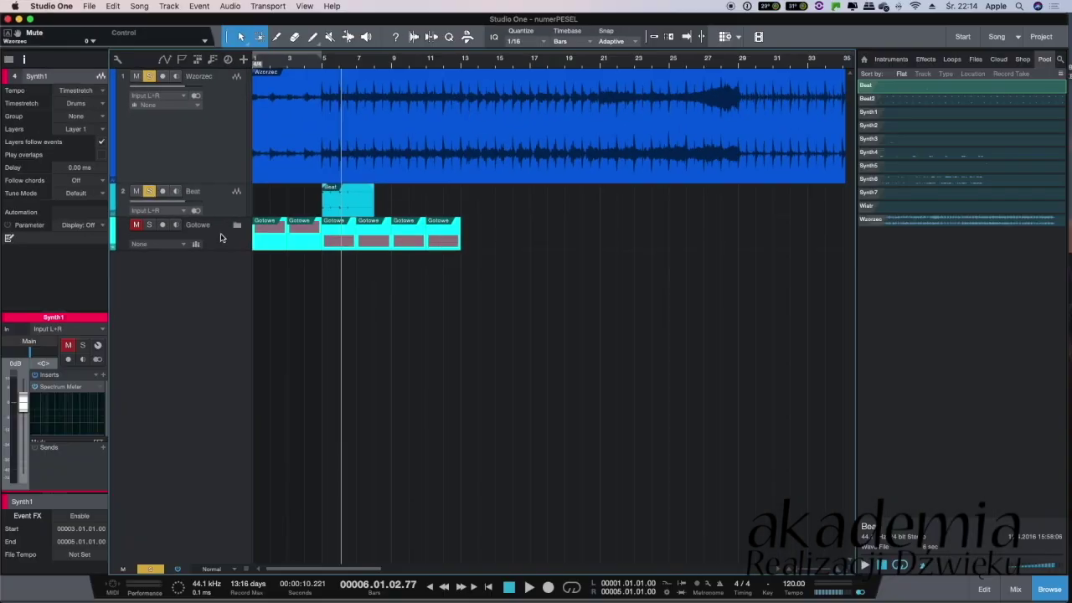
Try unmuting the Gotowe folder, mute it again, and increase the Beat track's height
left_click(138, 226)
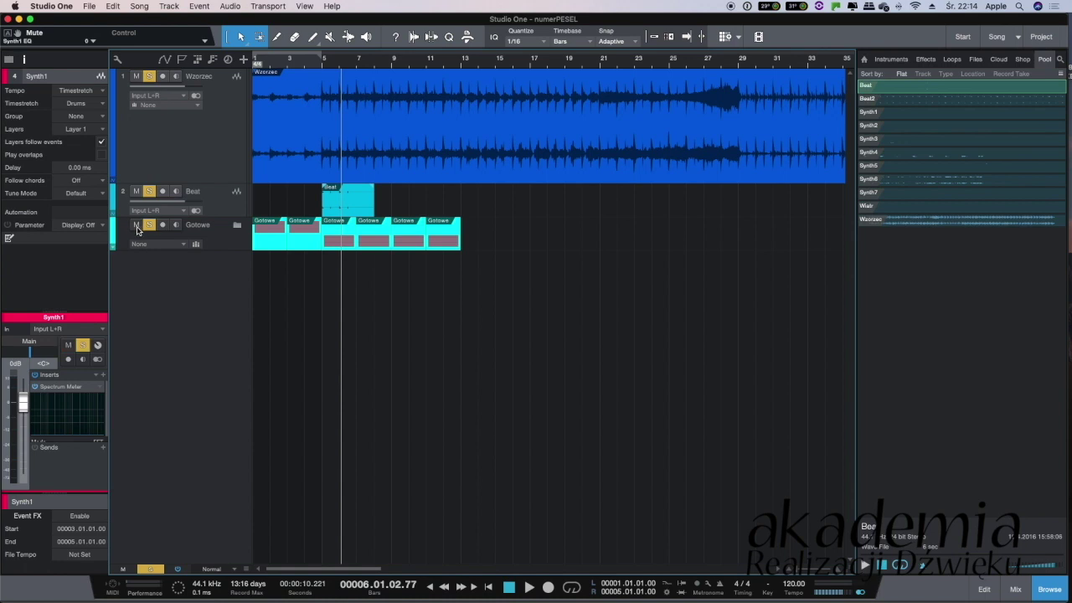
left_click(138, 227)
left_click(150, 226)
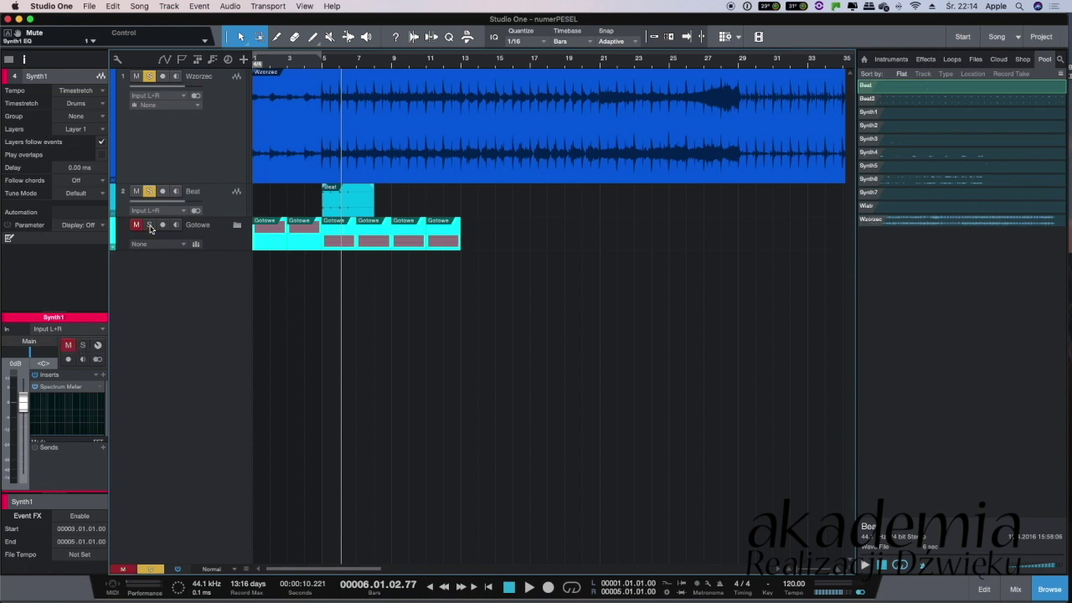
left_click_drag(200, 218, 200, 288)
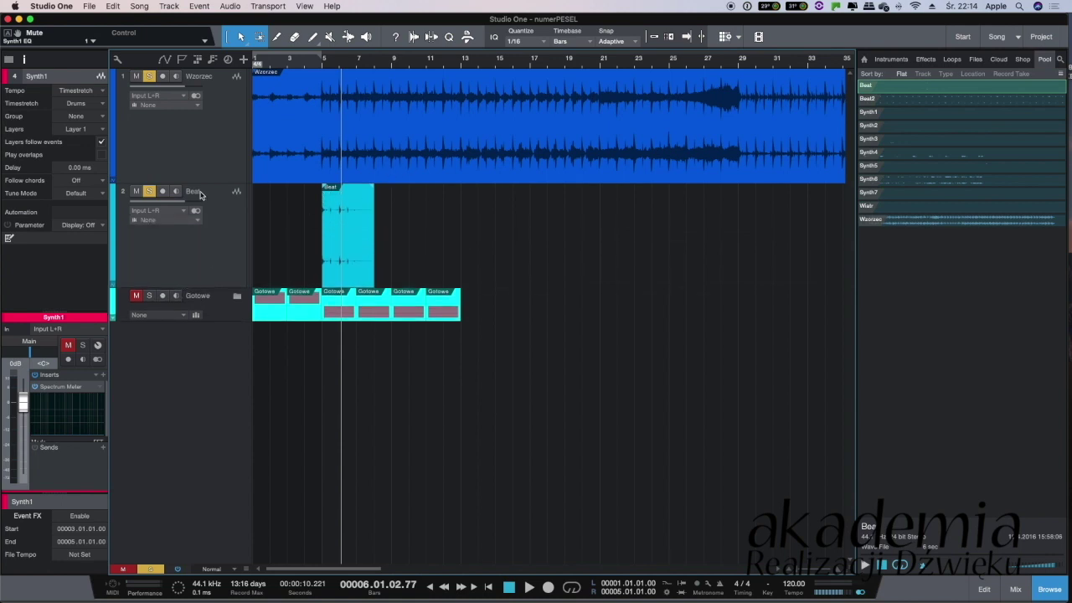
Play Wzorzec together with Beat from just before bar 5 to about bar 8, and preview the Beat sample in the pool
left_click(317, 67)
key("space")
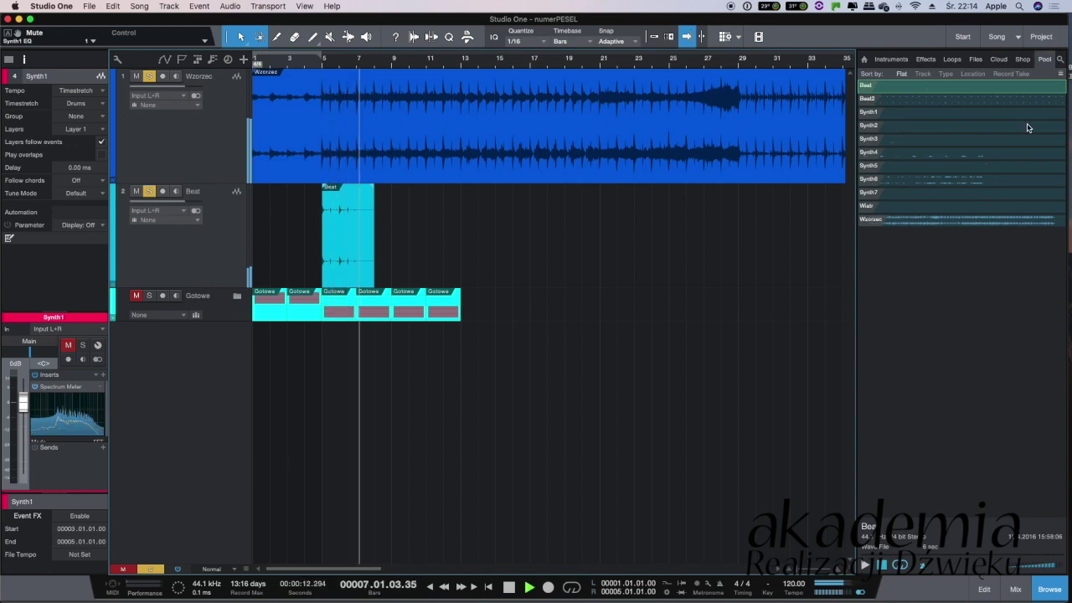
key("space")
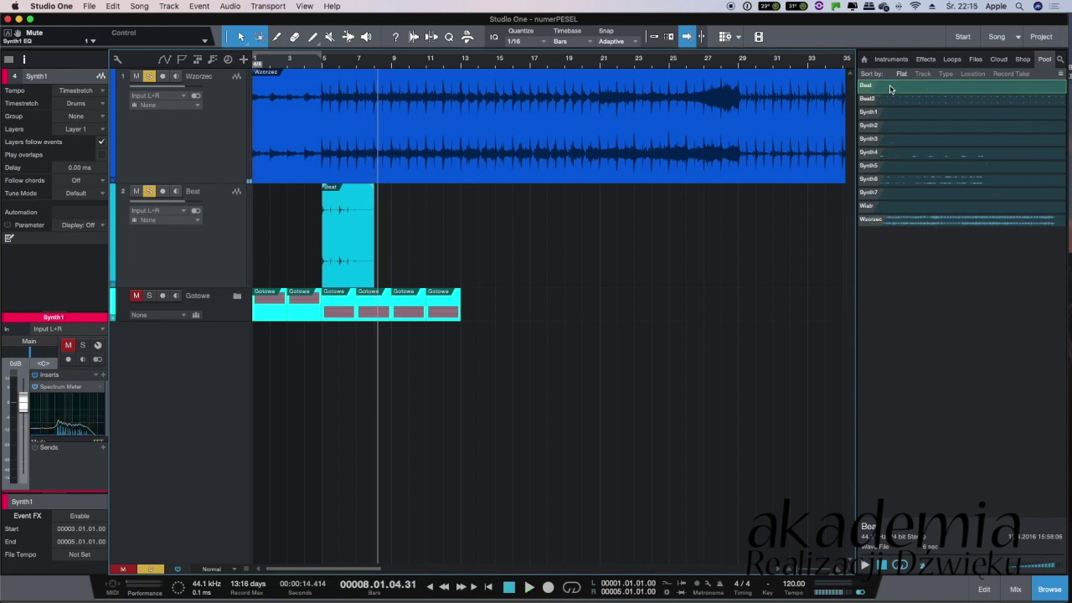
left_click(865, 566)
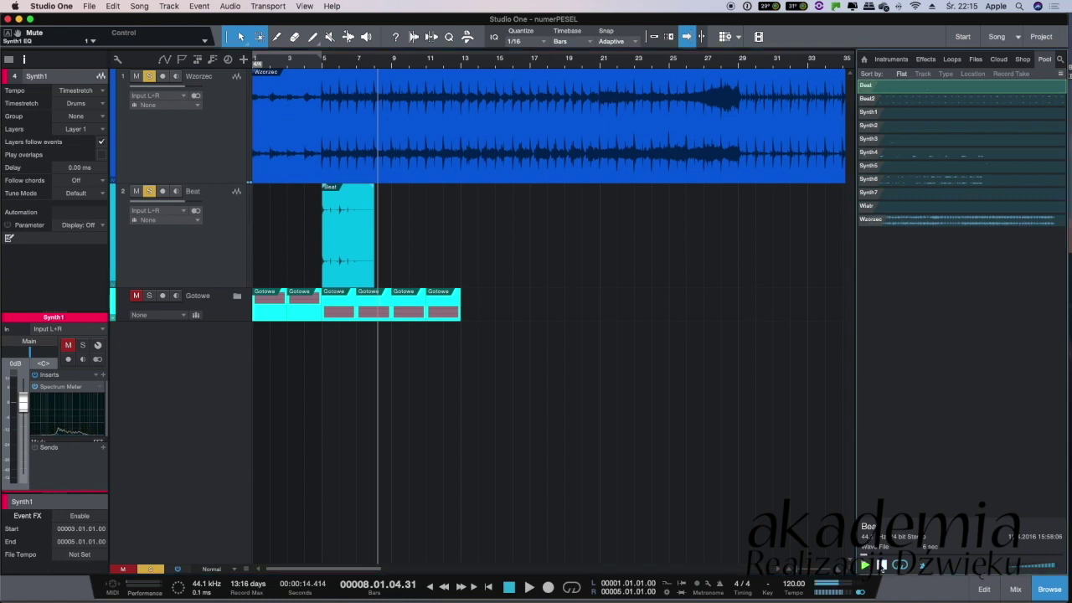
left_click(881, 565)
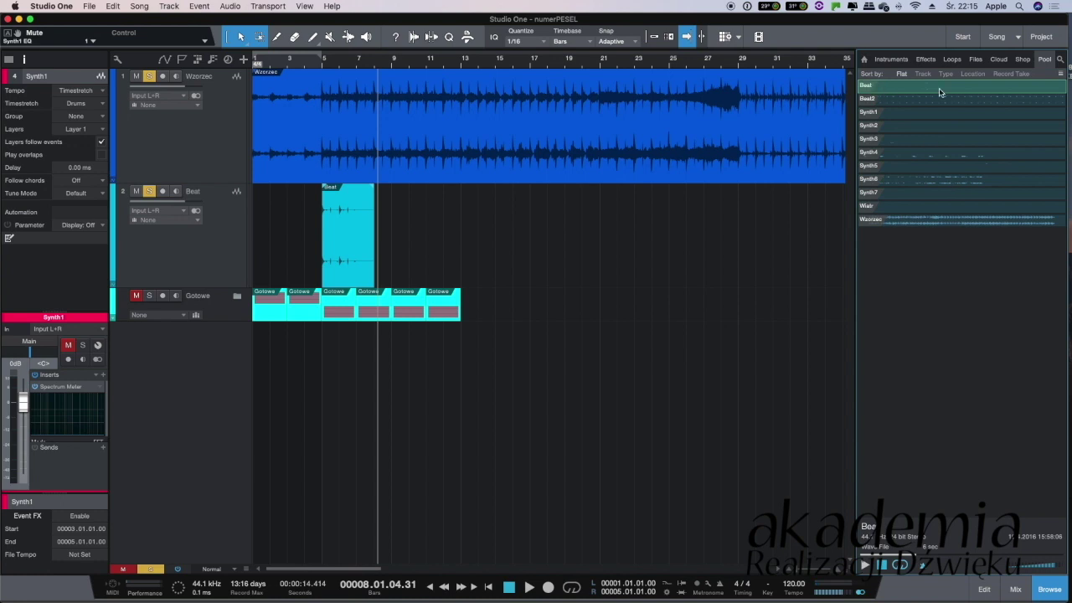
Briefly replay Wzorzec and Beat from just before bar 5, and stop playback
left_click_drag(944, 92, 318, 209)
left_click(316, 64)
key("space")
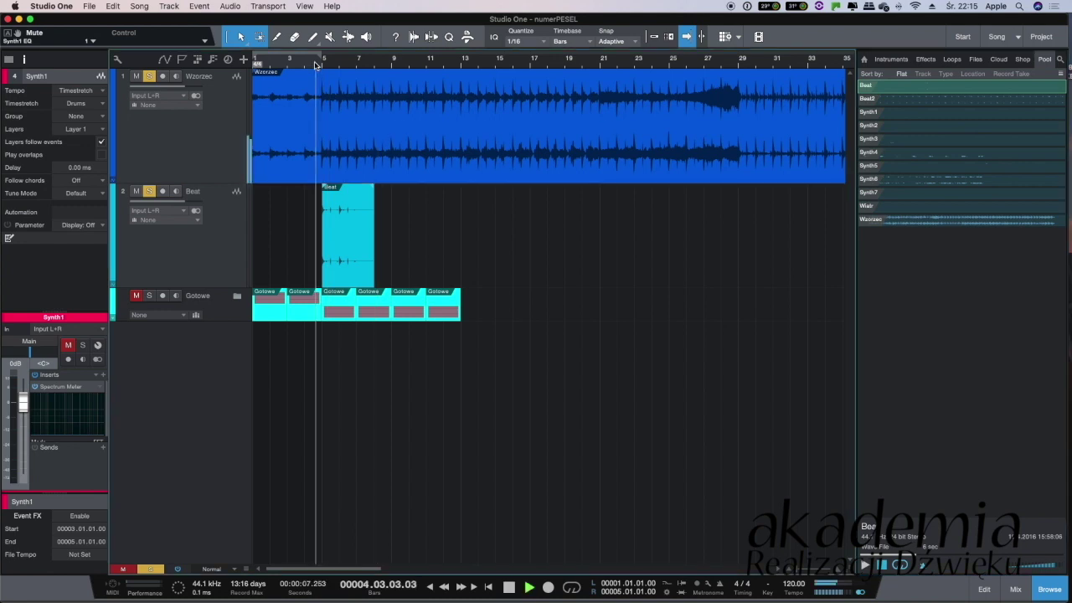
key("space")
Mute the Wzorzec track and switch the Gotowe folder from muted to soloed
left_click(149, 76)
left_click(135, 76)
key("m")
key("s")
Play Beat with Gotowe from just before bar 5 to near bar 8 while setting the Beat track's volume to +1.8
left_click(311, 66)
key("space")
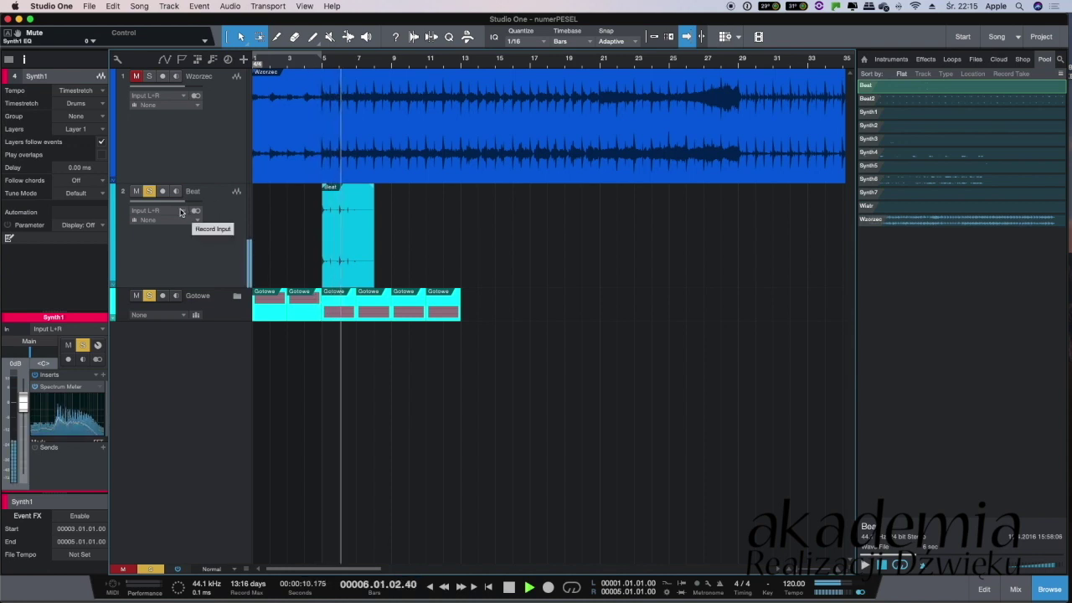
mouse_move(188, 206)
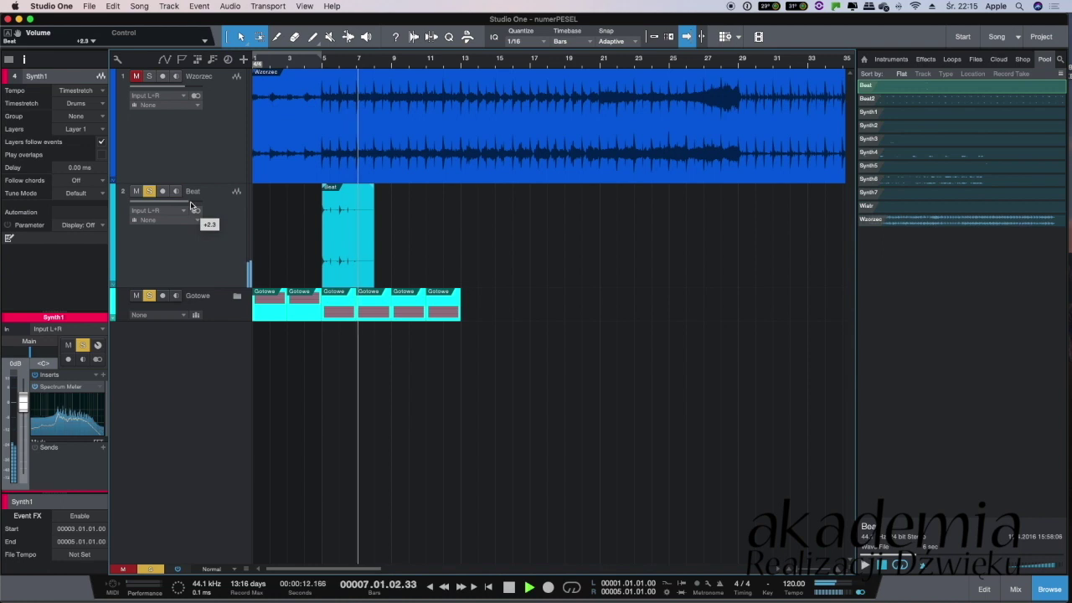
key("space")
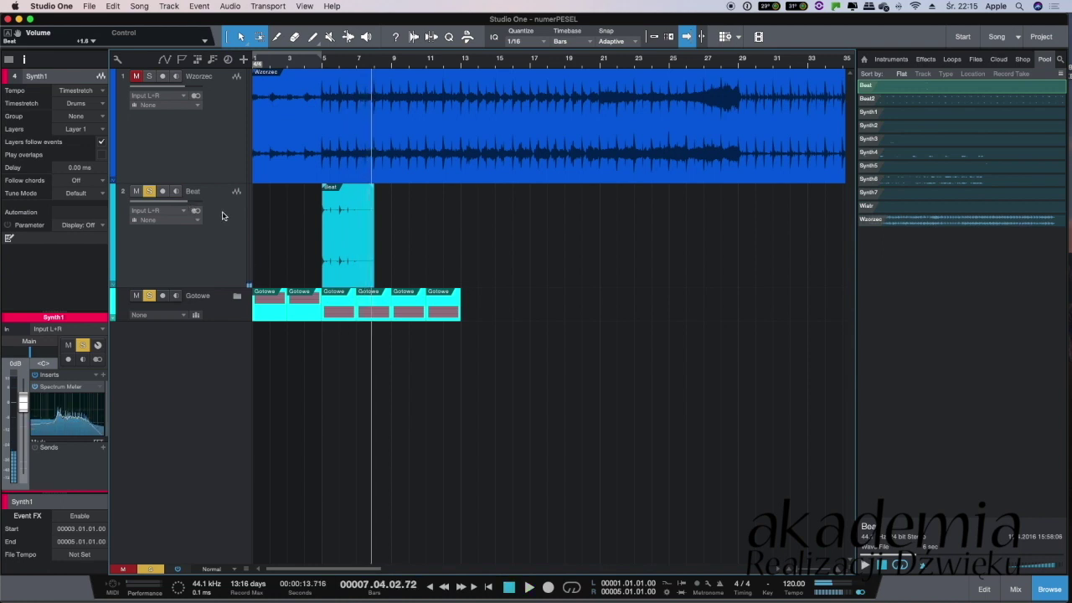
Solo Wzorzec with Beat and Gotowe muted, and play it from just before bar 5 to about bar 7
left_click(322, 65)
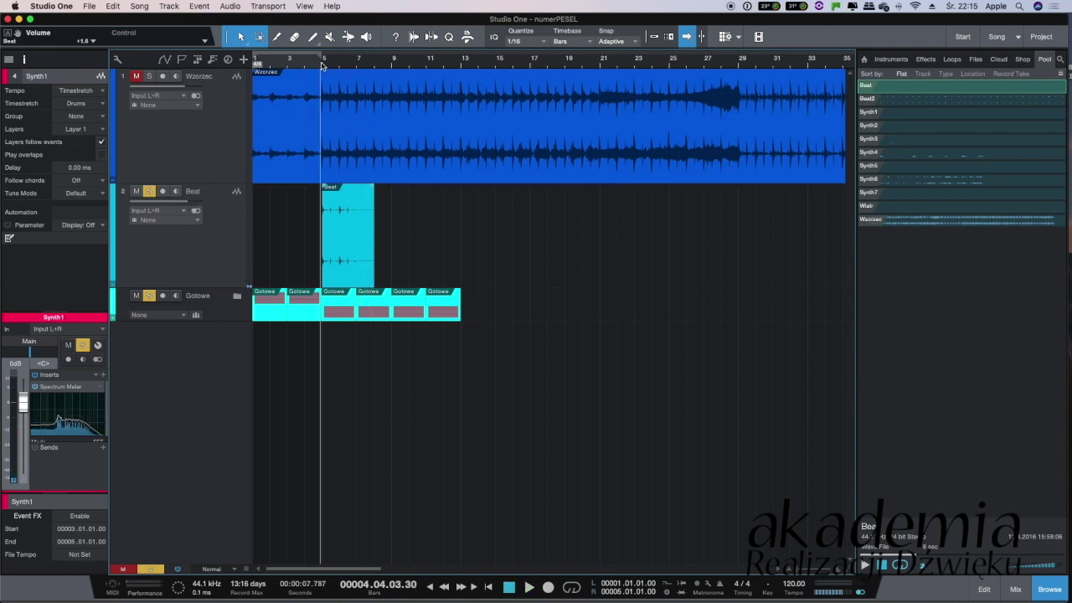
left_click(137, 76)
left_click(149, 76)
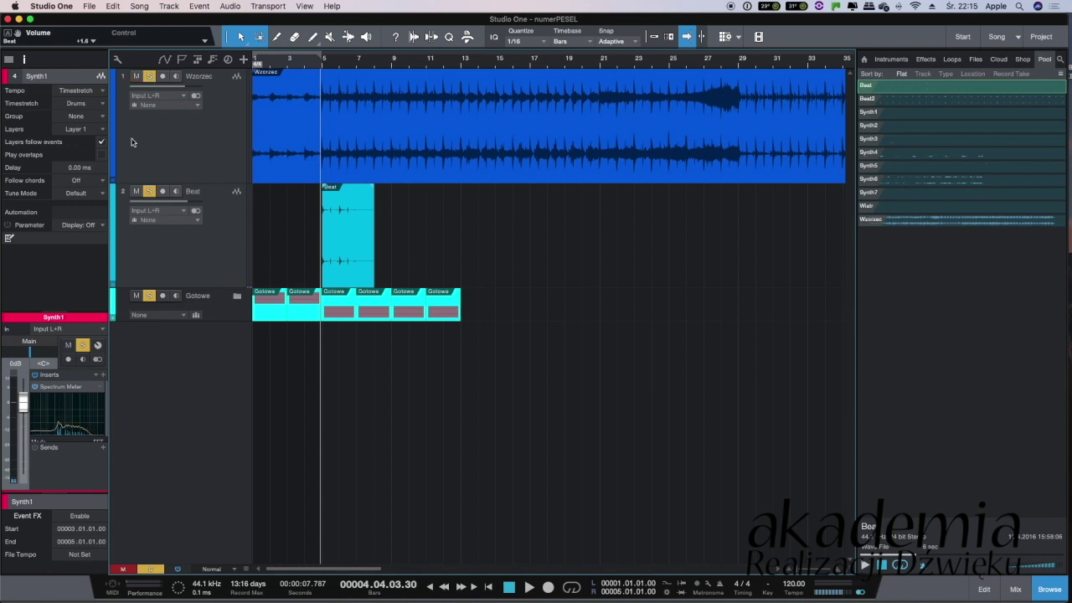
left_click(149, 191)
left_click(149, 295)
key("space")
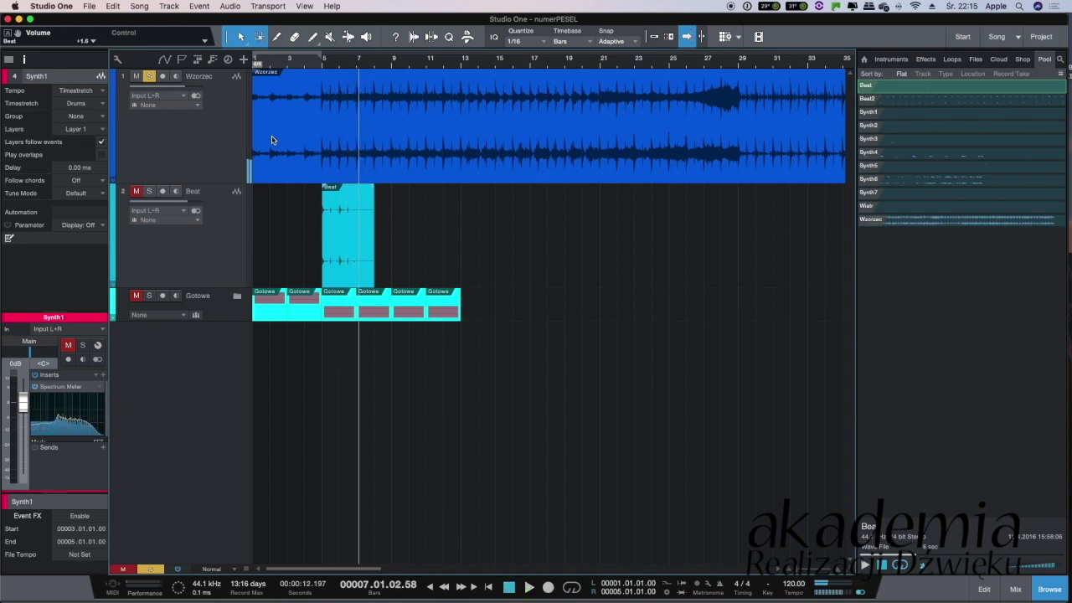
Play the soloed Wzorzec track from just before bar 5 to about bar 8
left_click(319, 66)
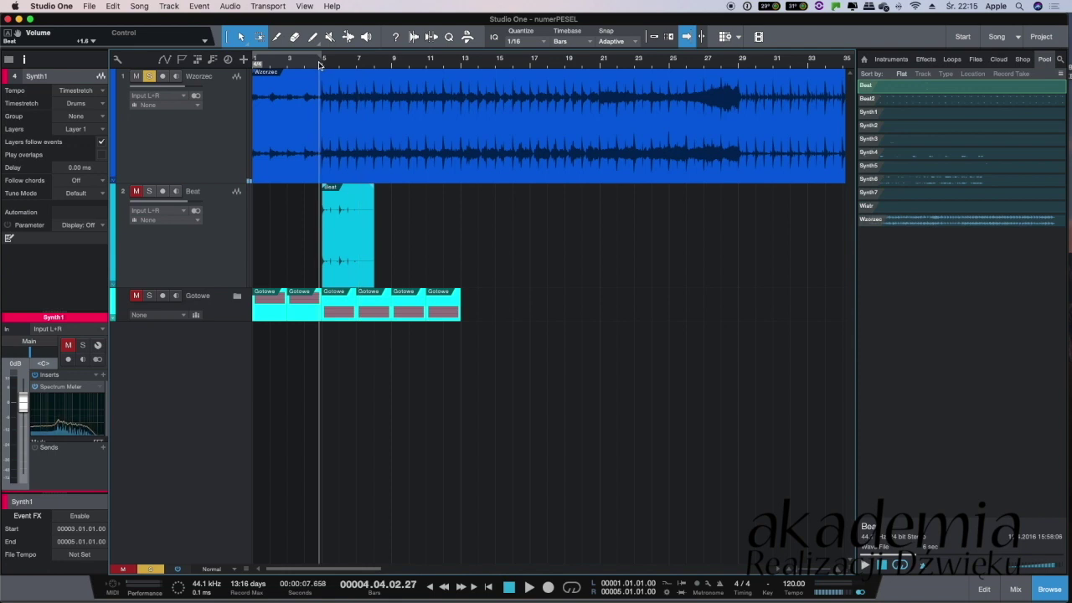
key("space")
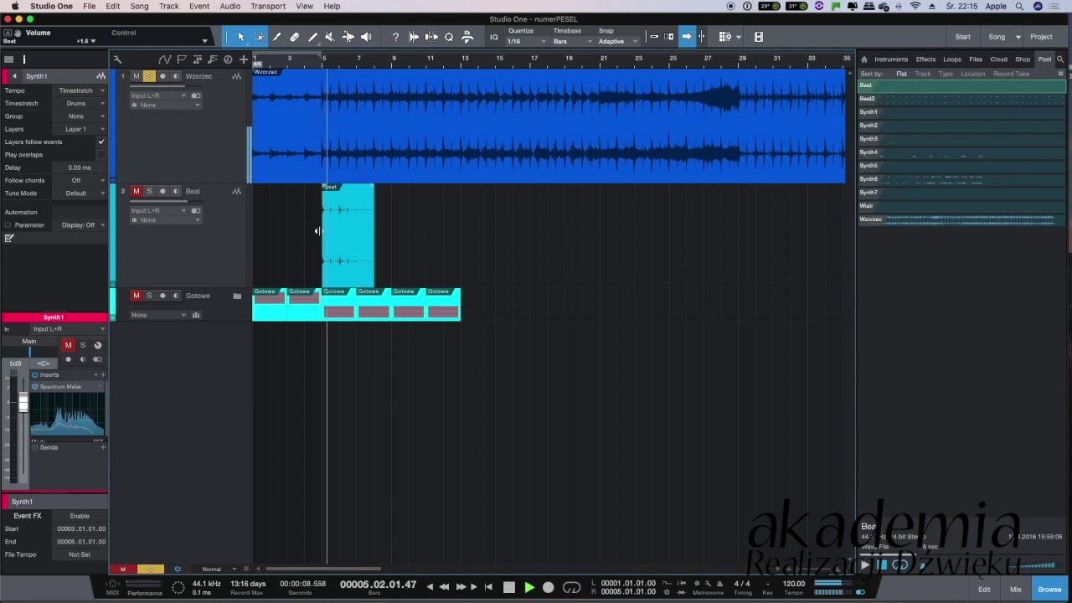
scroll(545, 469, "down", 1)
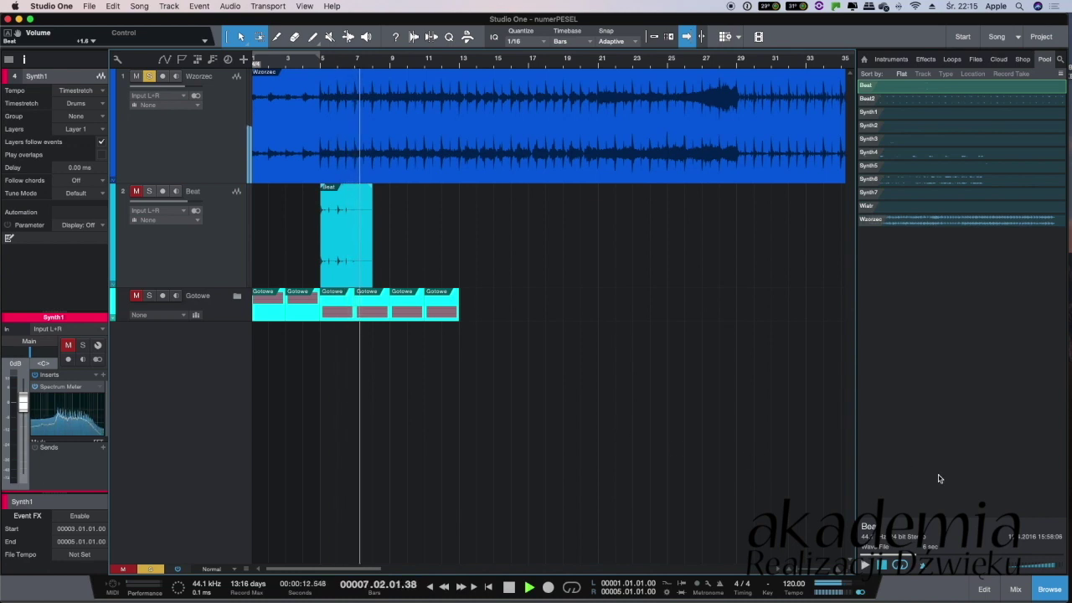
key("space")
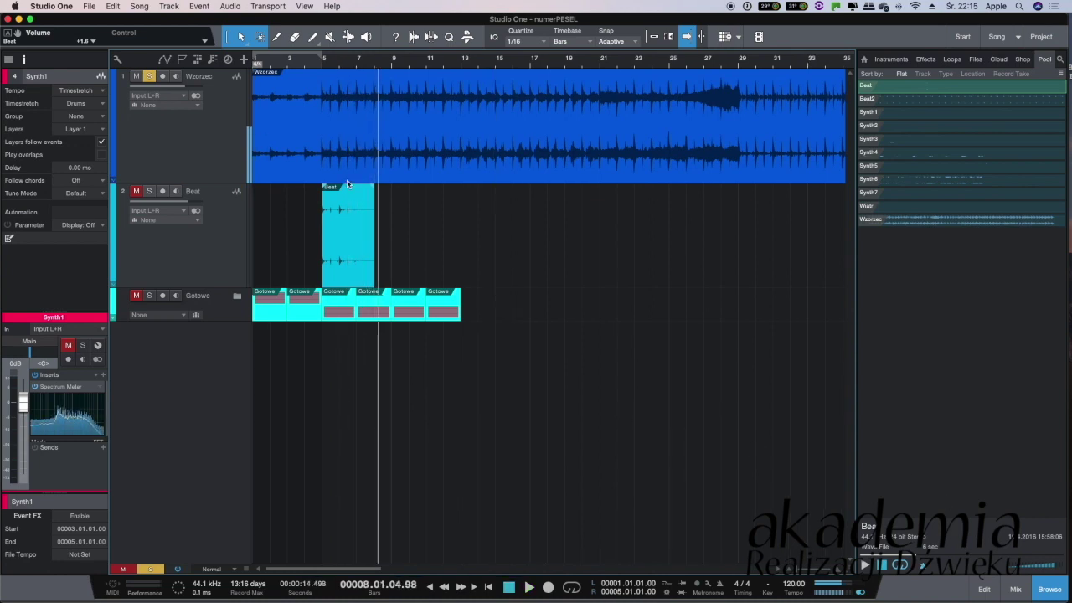
With Wzorzec unsoloed and muted and Gotowe unmuted, play Beat with Gotowe from just before bar 5 to near bar 8
left_click(319, 65)
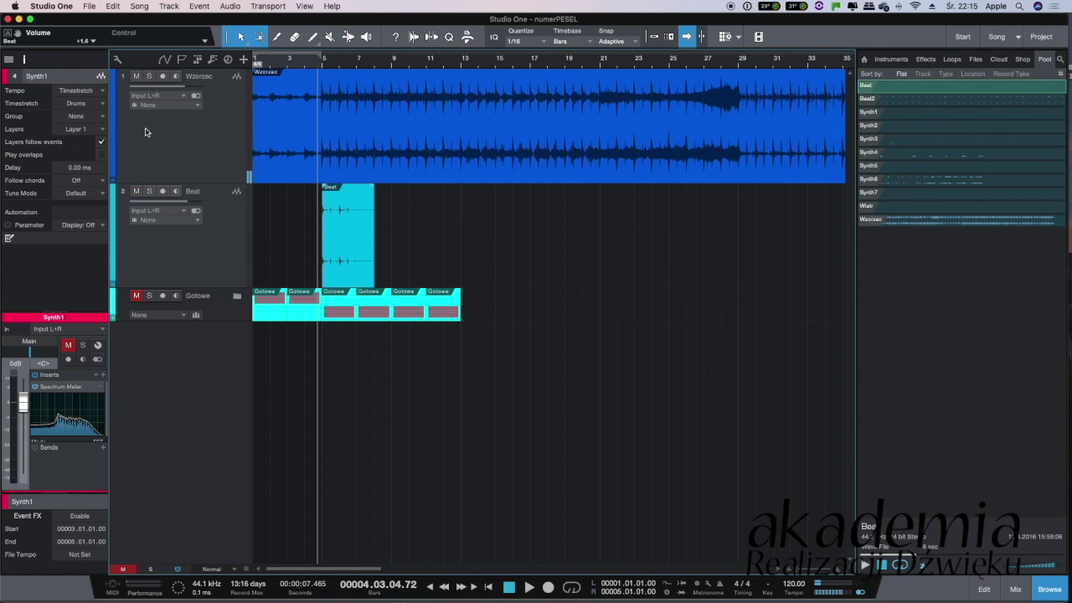
key("space")
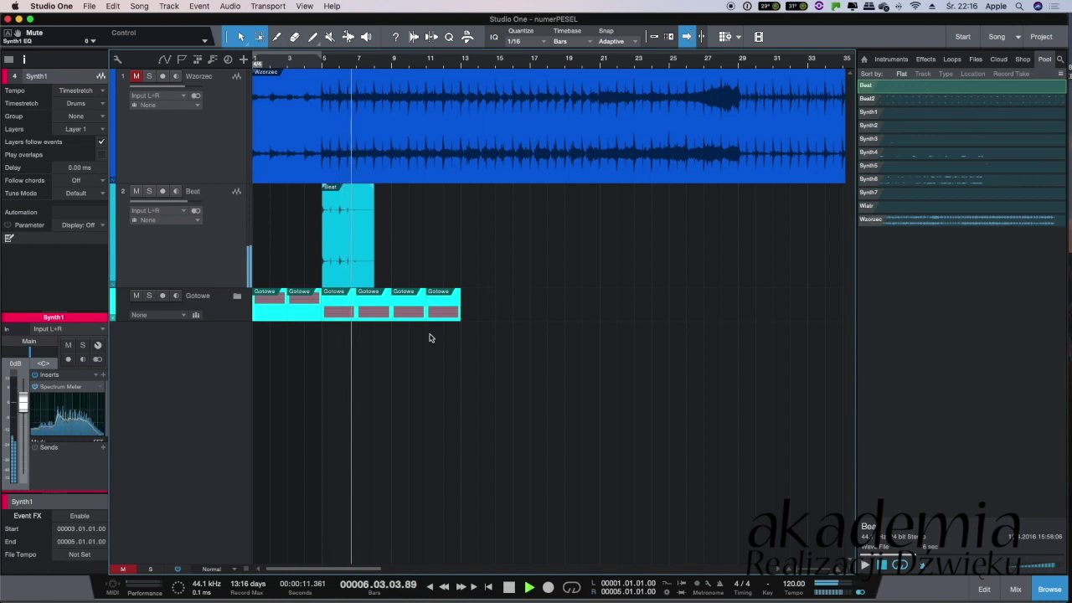
key("space")
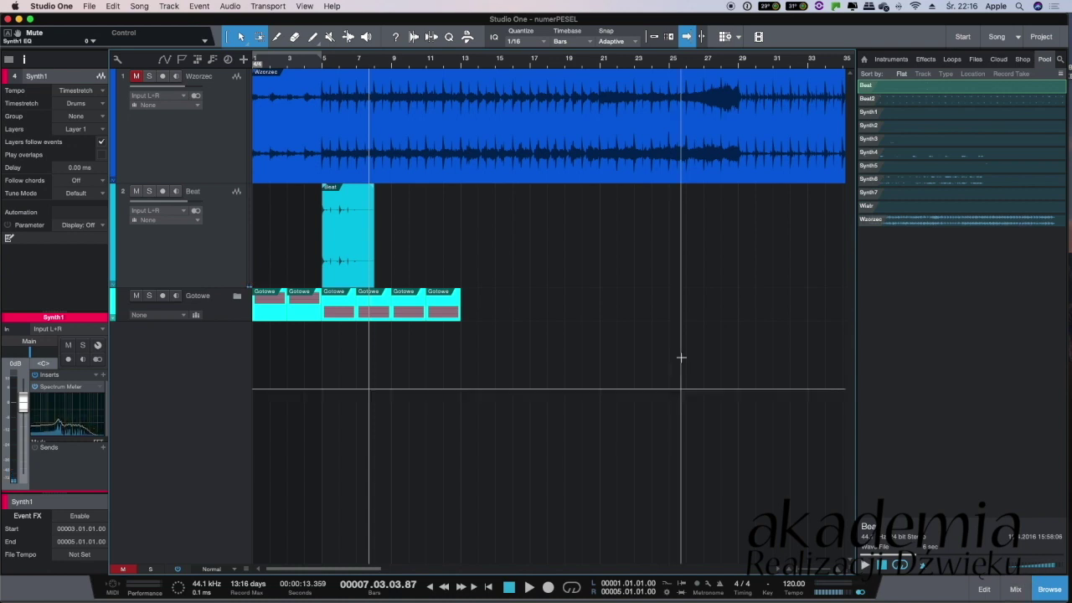
Switch to the exam PDF in Preview, read the highlighted instruction on setting preliminary volume levels by ear, and return to Studio One
key("super+Tab")
left_click(494, 306)
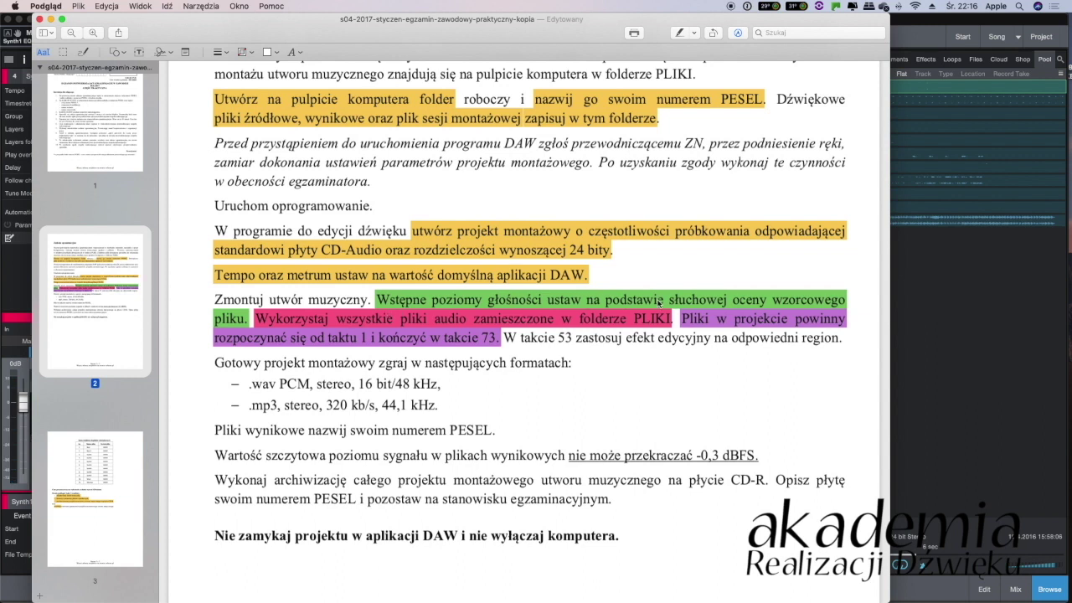
key("super+Tab")
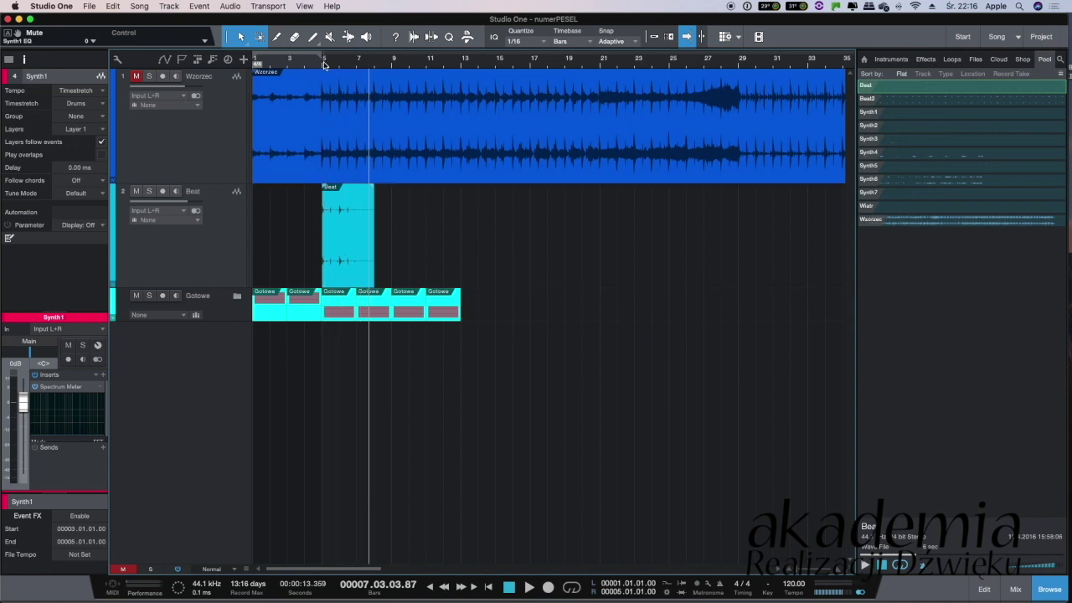
Show the mixer and lower the Synth1 EQ and Synth1 channel volumes together to -12.1 dB
scroll(325, 67, "up", 5)
scroll(408, 192, "left", 3)
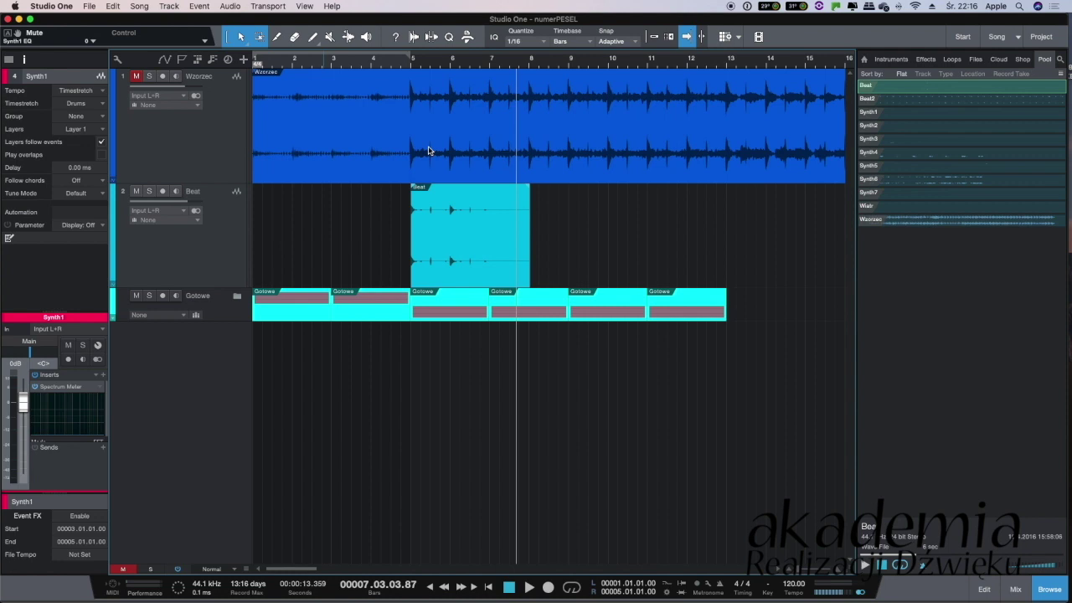
key("F3")
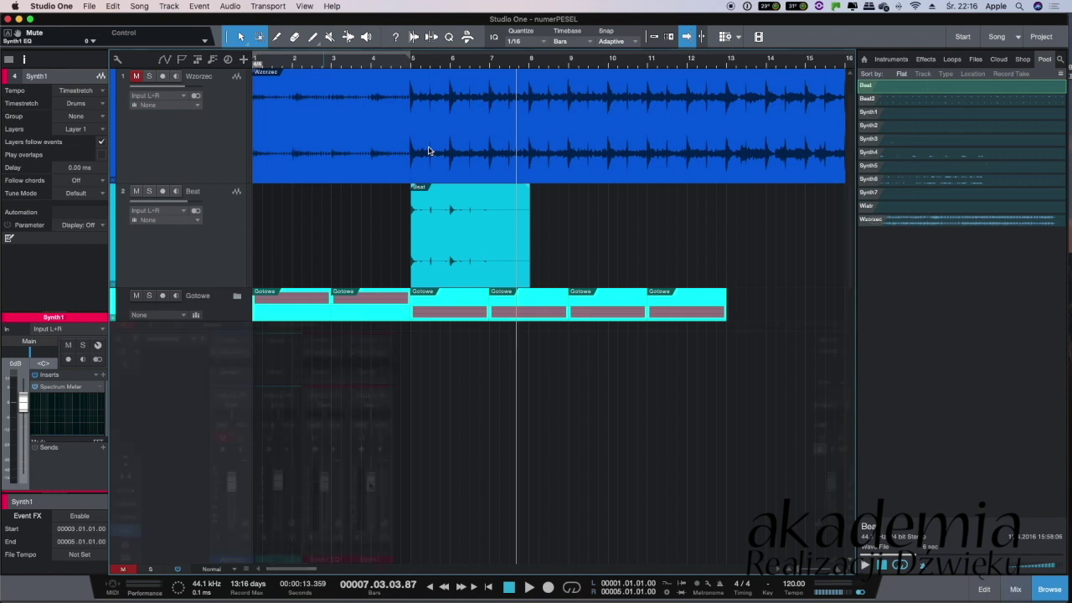
left_click_drag(325, 489, 325, 495)
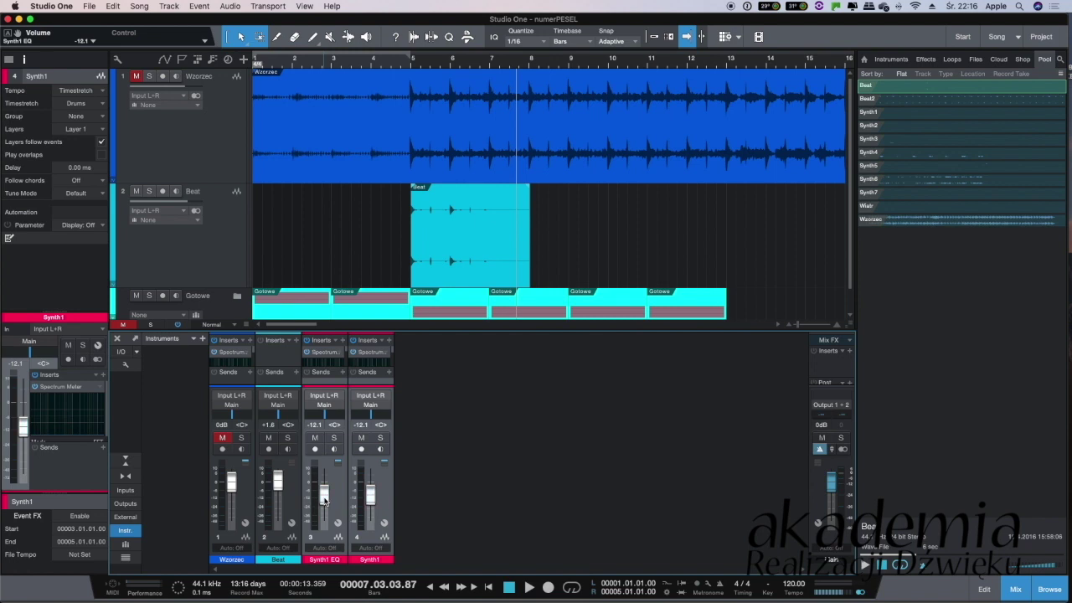
Play the mix from bar 5 and lower the Synth1 EQ and Synth1 volumes further to -14.1 dB while listening
key("space")
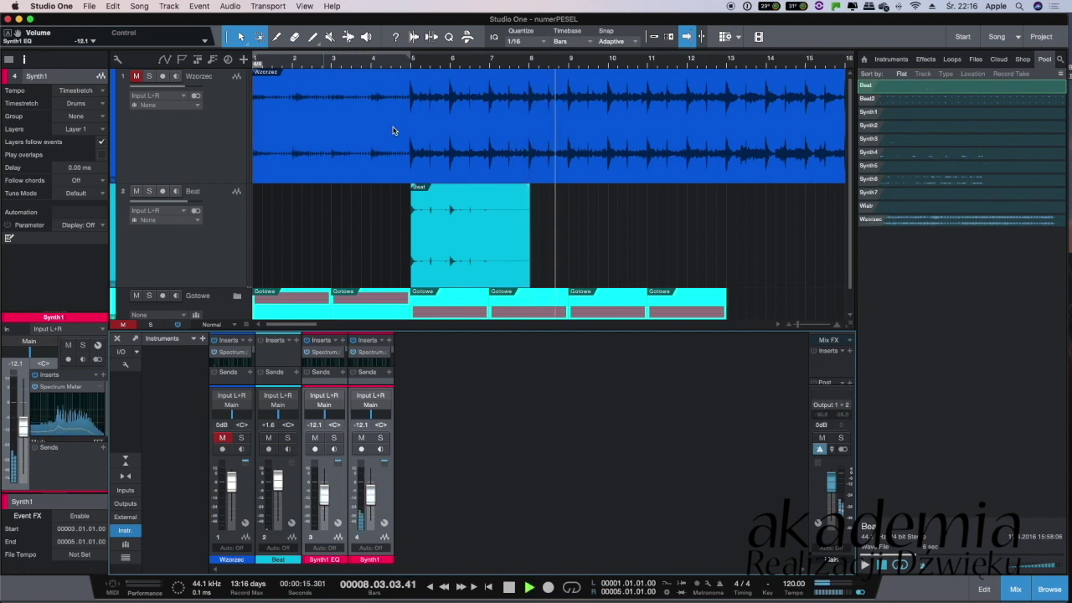
left_click(411, 65)
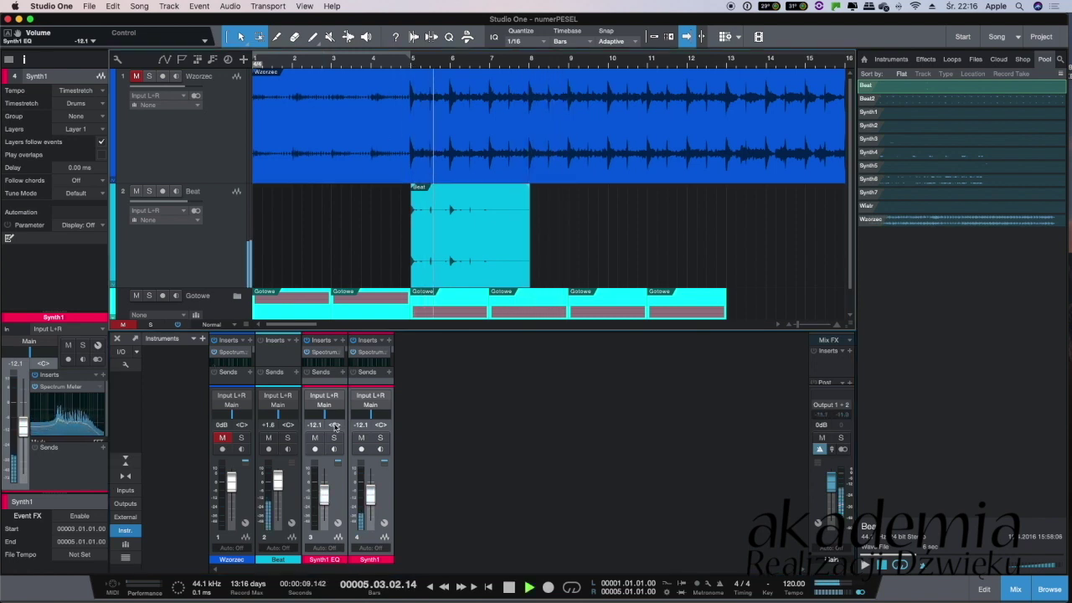
left_click_drag(328, 496, 327, 498)
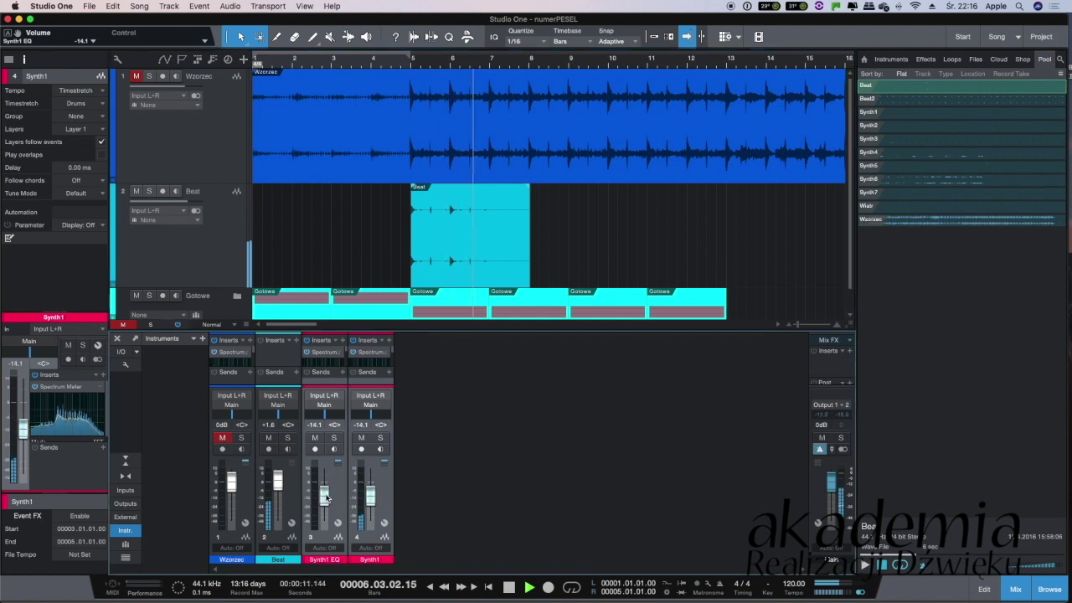
key("XF86AudioRaiseVolume")
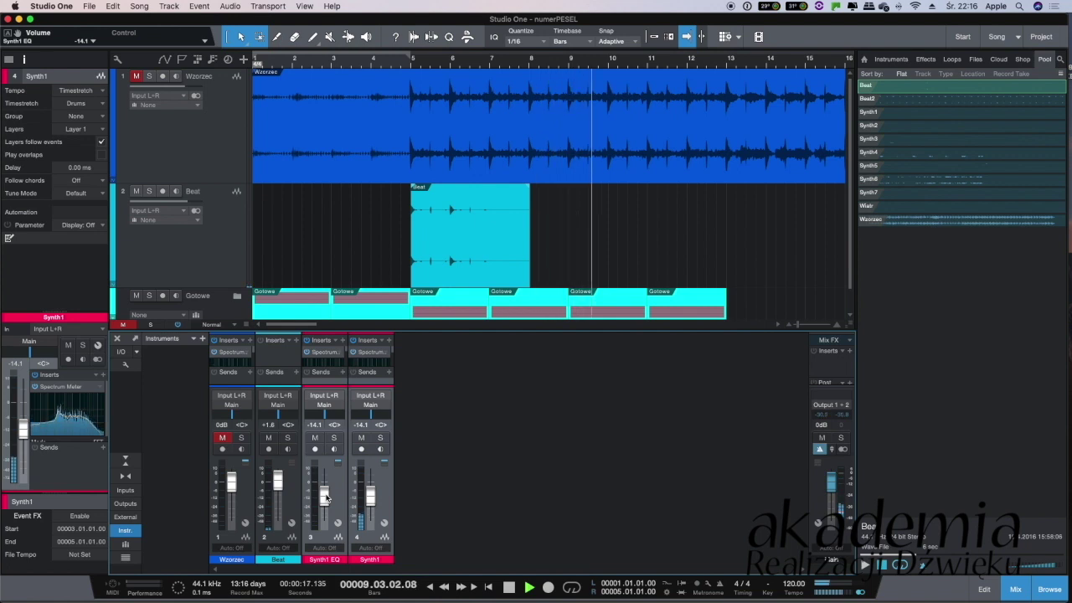
Replay from bar 5, set the Beat channel's volume to +0.9 dB, and hide the mixer
left_click(409, 65)
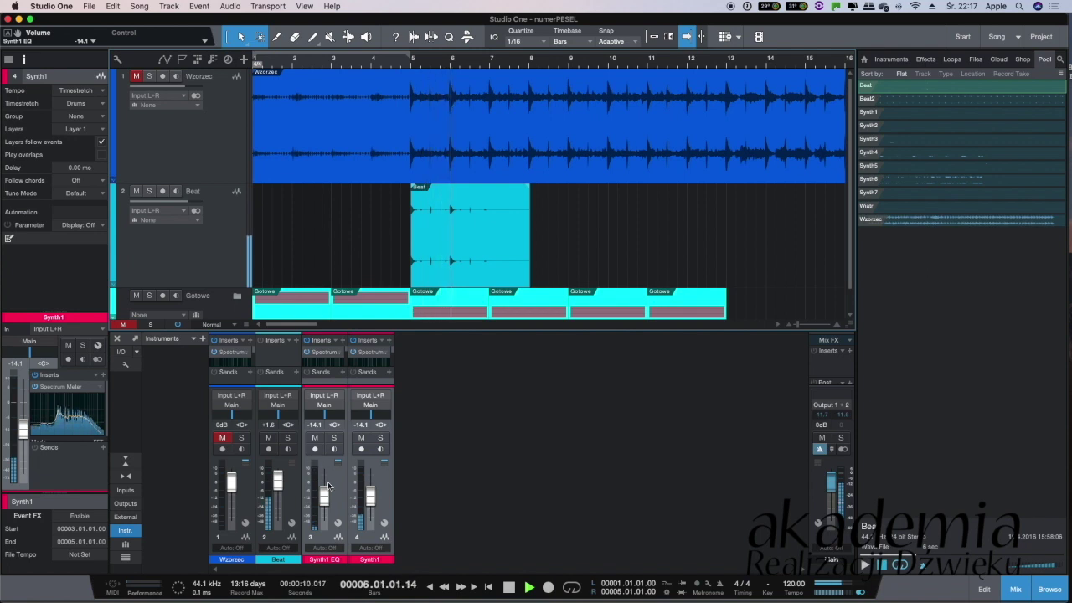
left_click_drag(279, 483, 281, 486)
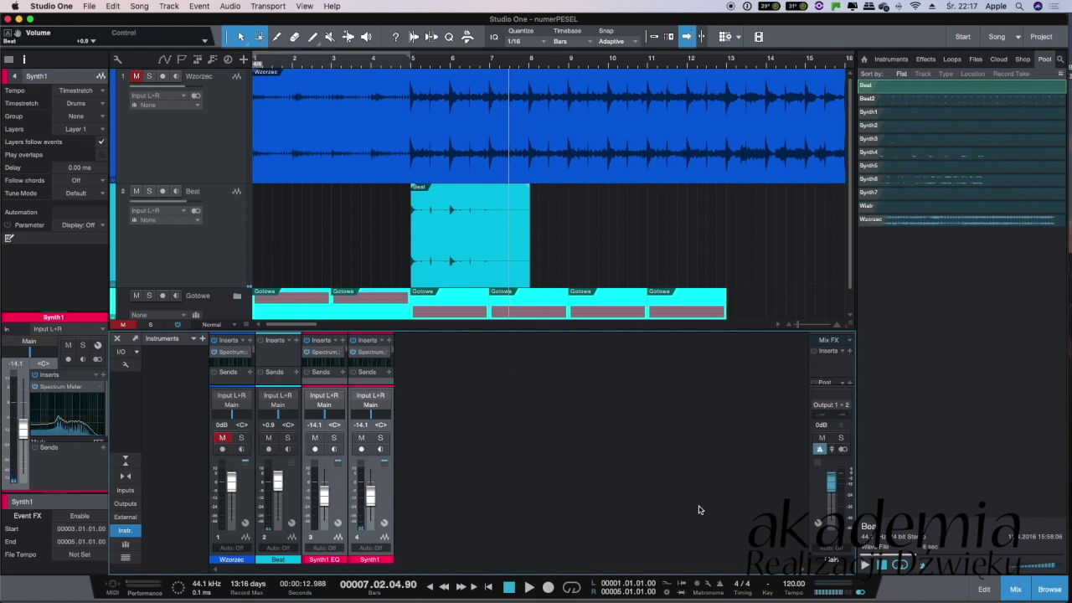
left_click(1014, 588)
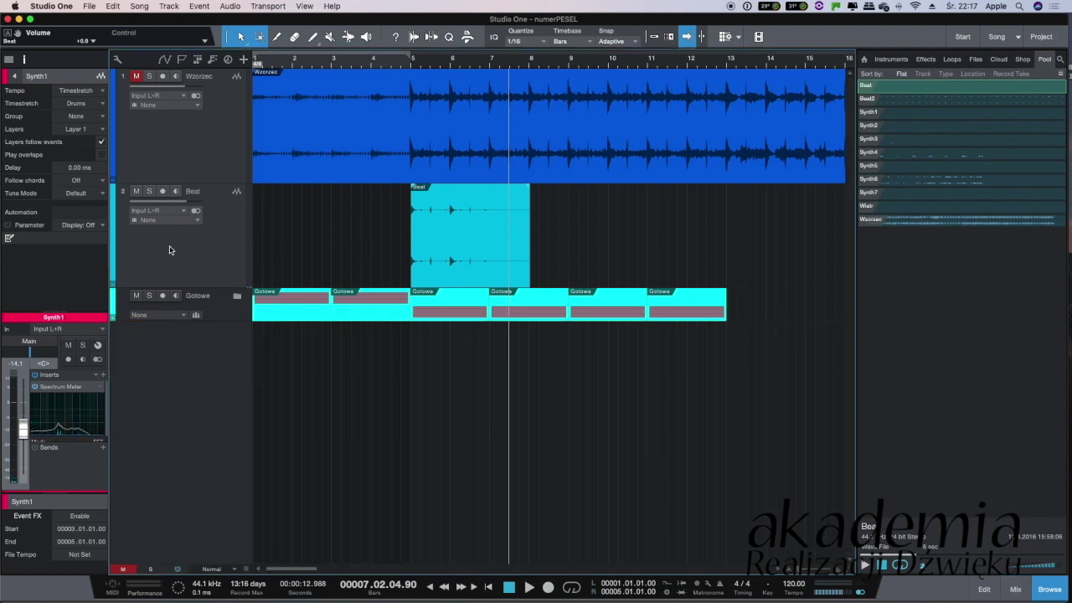
Play Beat with Gotowe from just before bar 5, and stop with the playback cursor placed at bar 7
left_click(408, 63)
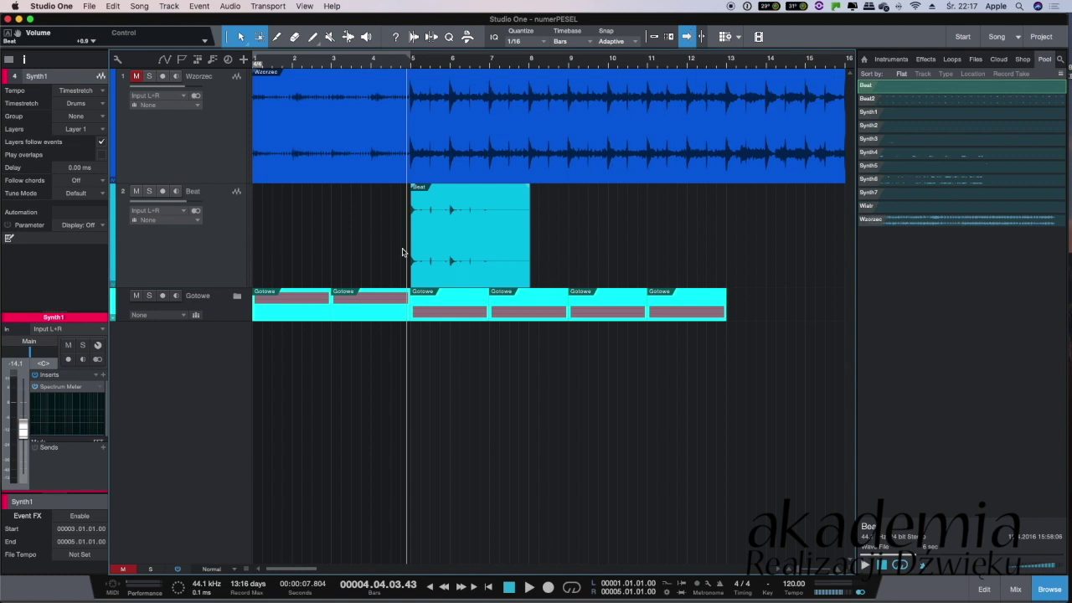
key("space")
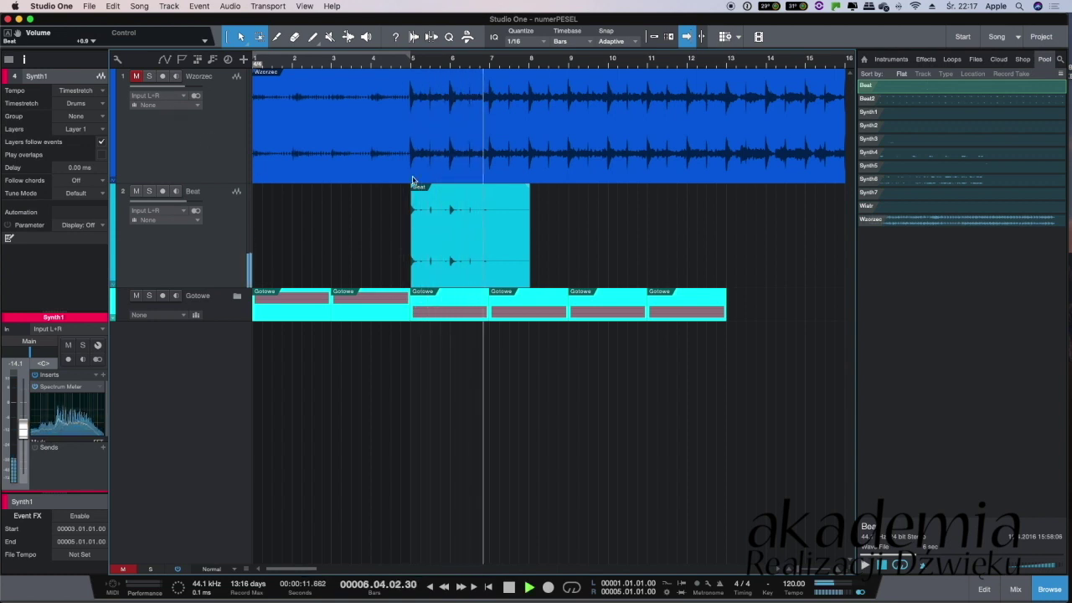
left_click(492, 63)
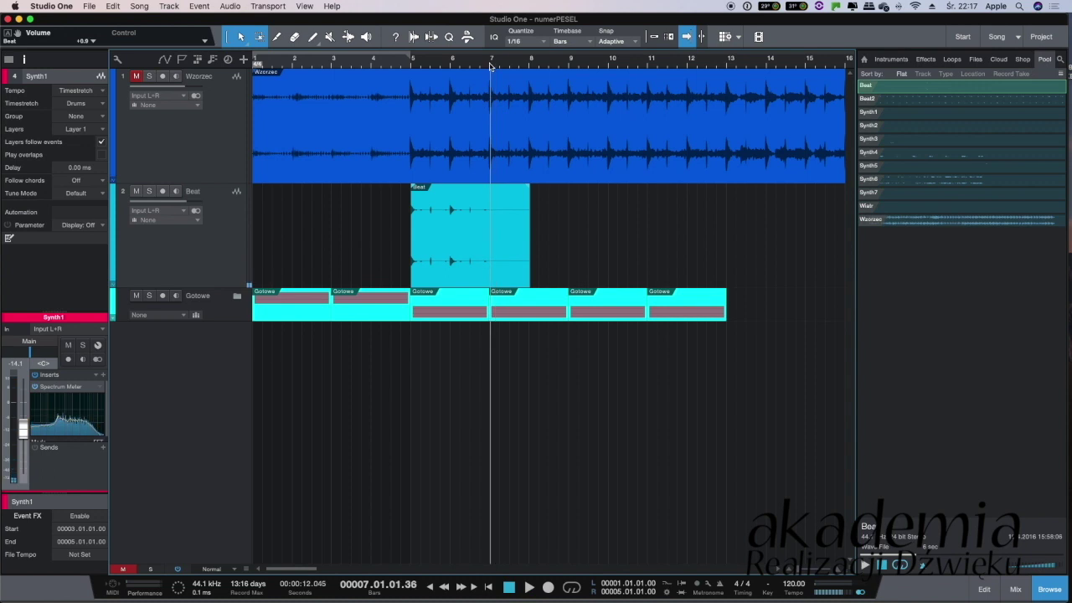
Turn on snapping, trim the Beat clip's end to bar 7, and duplicate the clip twice to fill up to bar 11
left_click(652, 36)
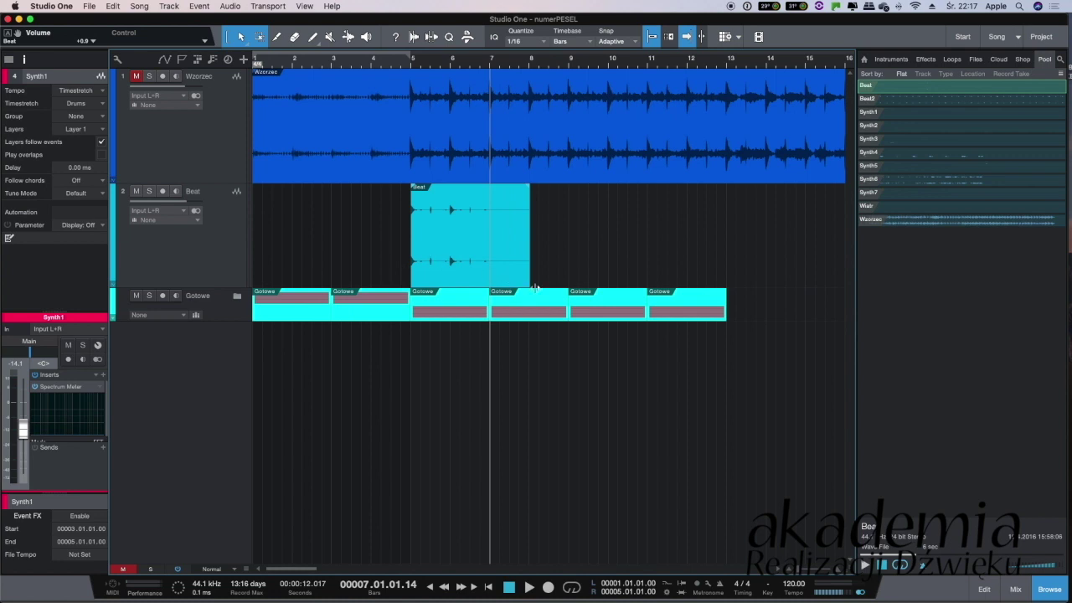
left_click_drag(530, 286, 490, 283)
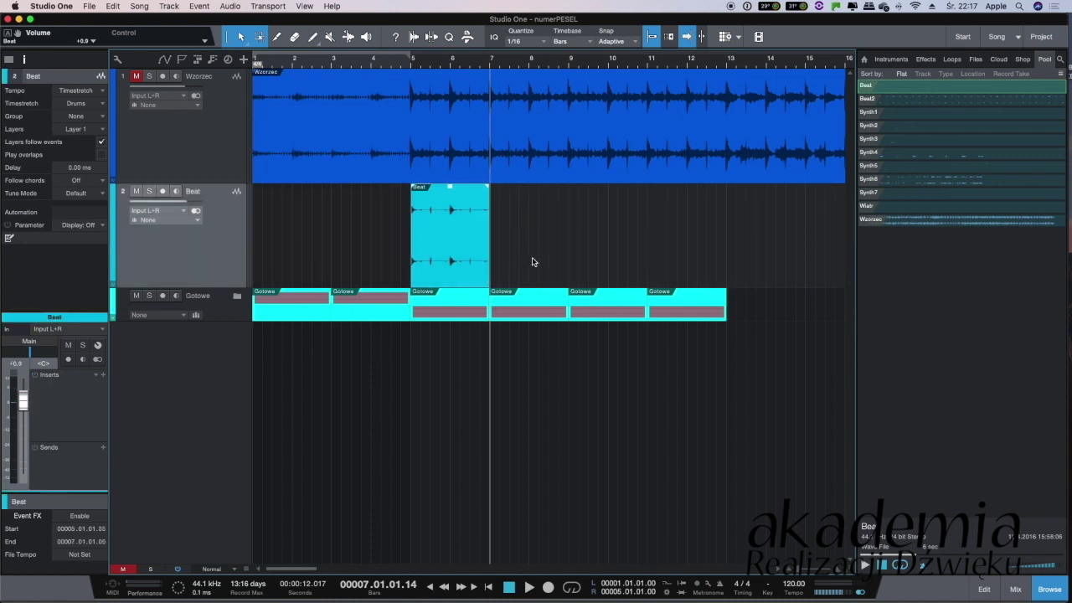
key("d")
key("d")
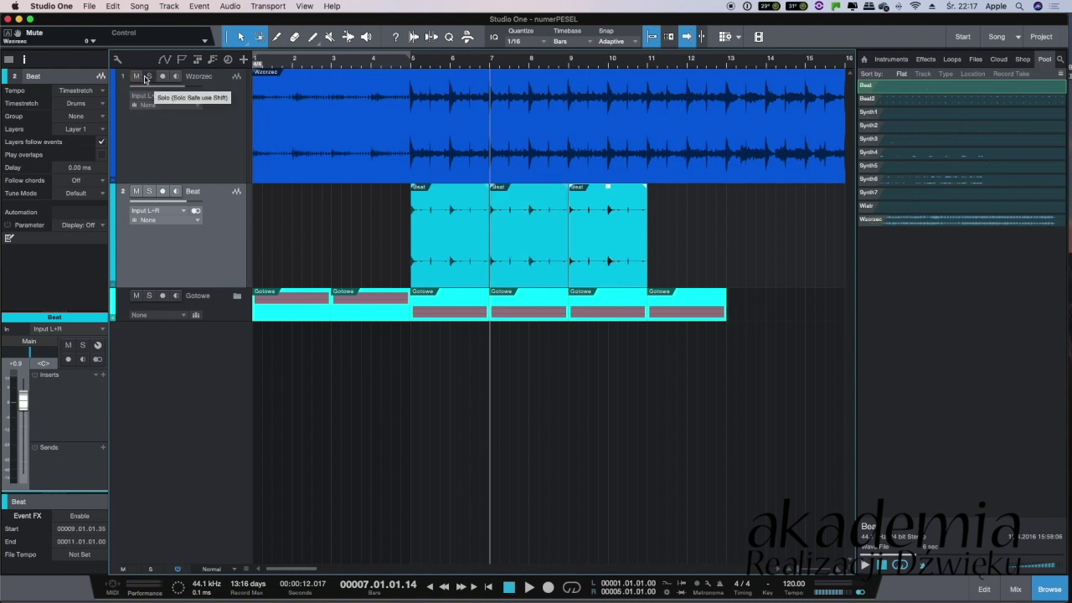
Play the duplicated Beat clips and Gotowe together with the unmuted Wzorzec from bar 7 to past bar 13
key("space")
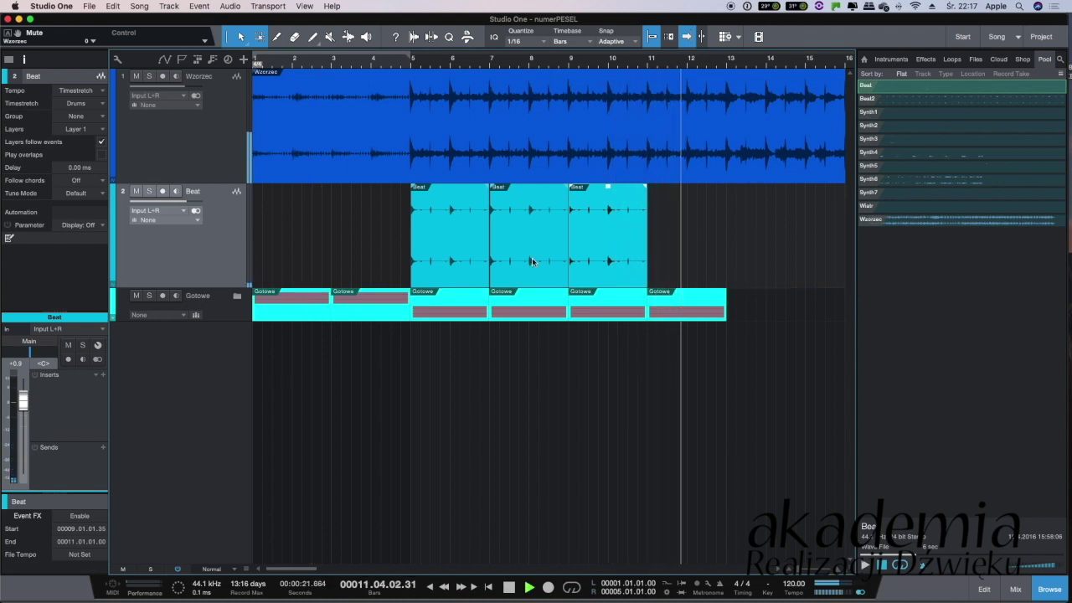
scroll(532, 260, "right", 5)
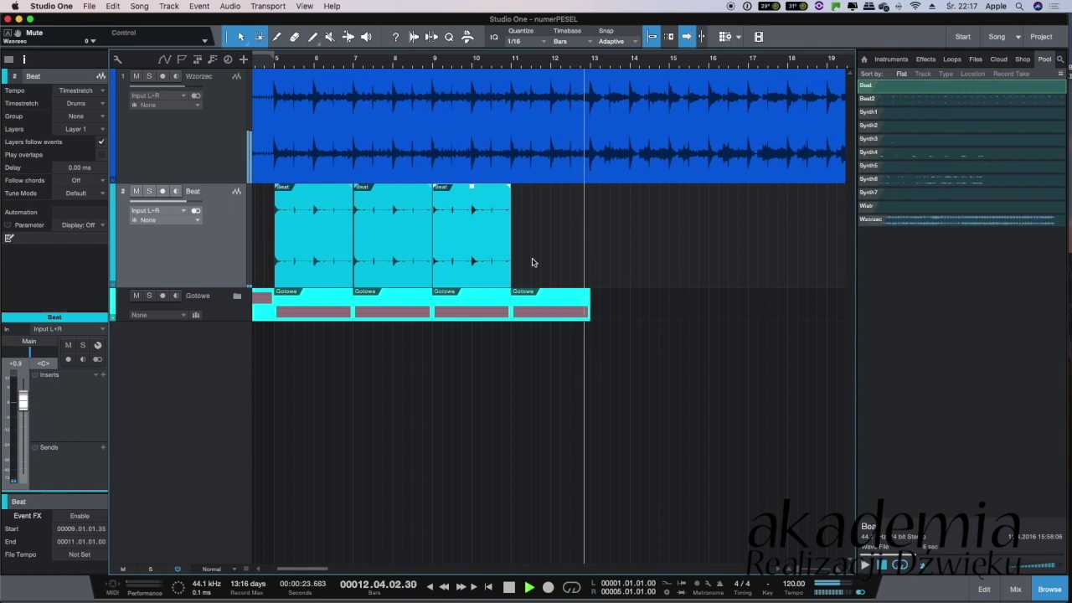
key("space")
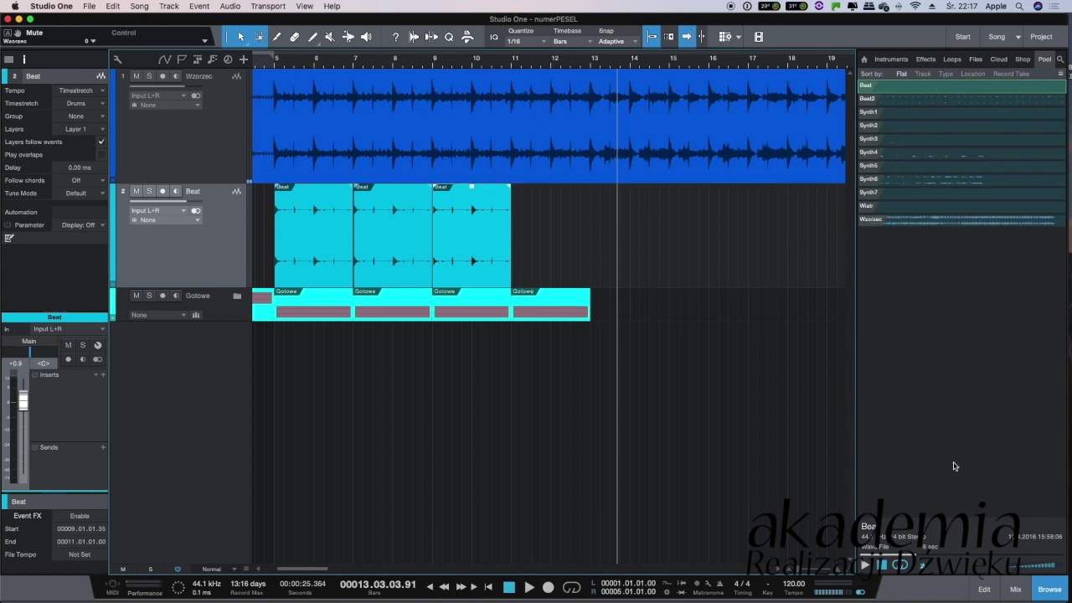
Show the mixer, lower the Wzorzec channel's volume to -4.4 dB, and resume playback
left_click(1015, 589)
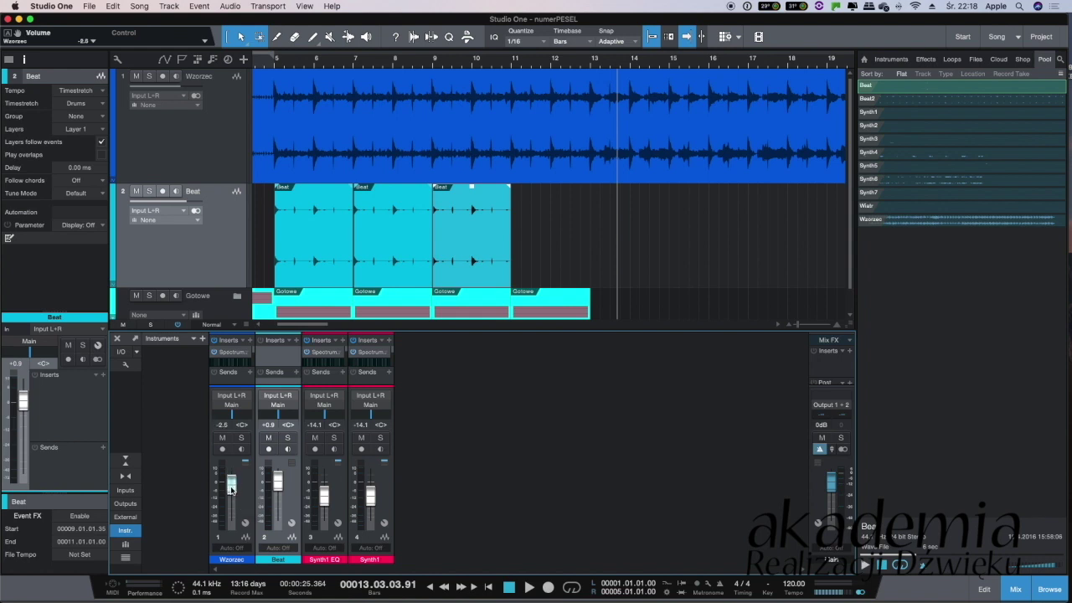
left_click_drag(232, 489, 231, 489)
key("space")
Listen through Wzorzec from about bar 11 to bar 58 by skipping playback ahead to successive passages
left_click(506, 65)
key("space")
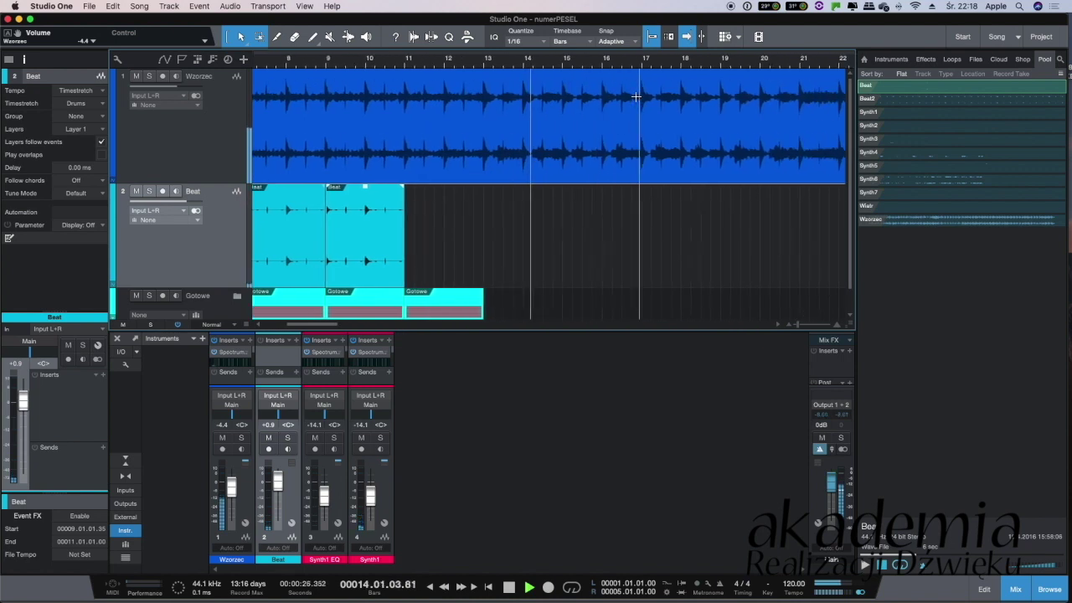
left_click(618, 64)
left_click(695, 66)
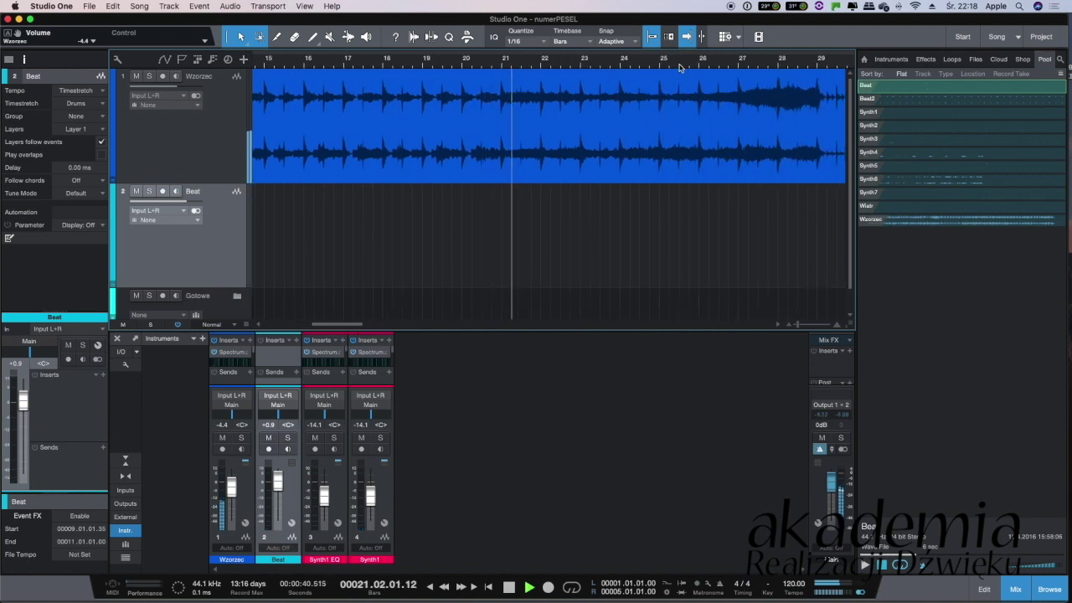
left_click(671, 66)
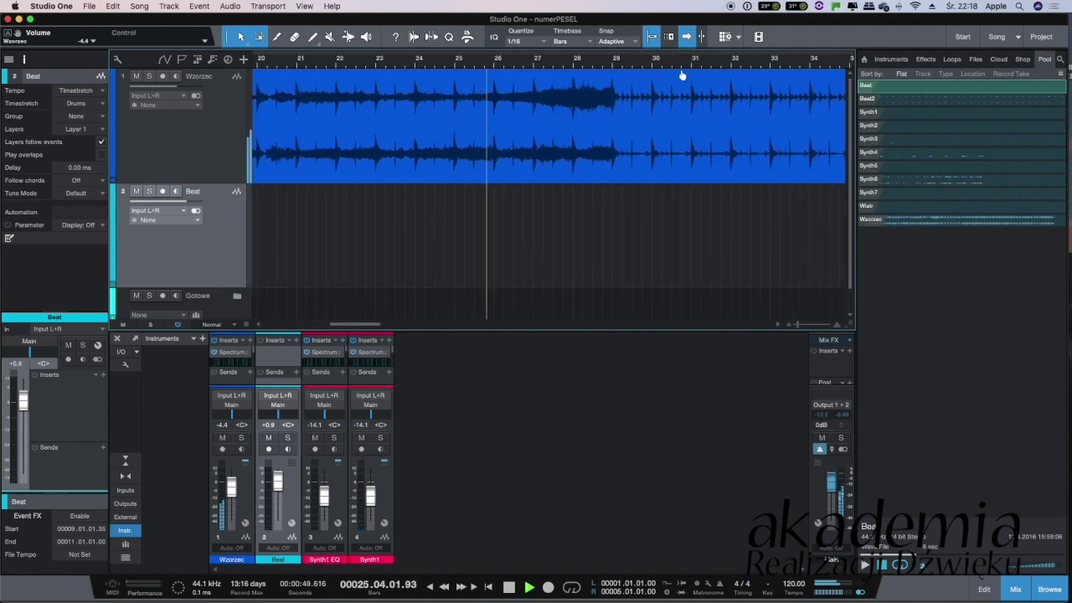
left_click(584, 67)
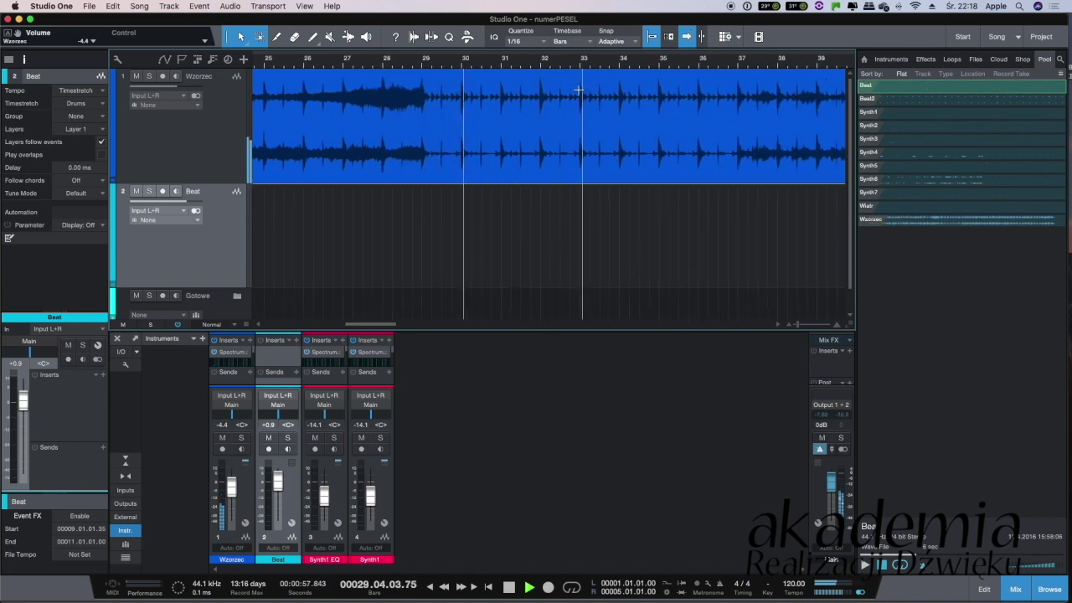
left_click(674, 66)
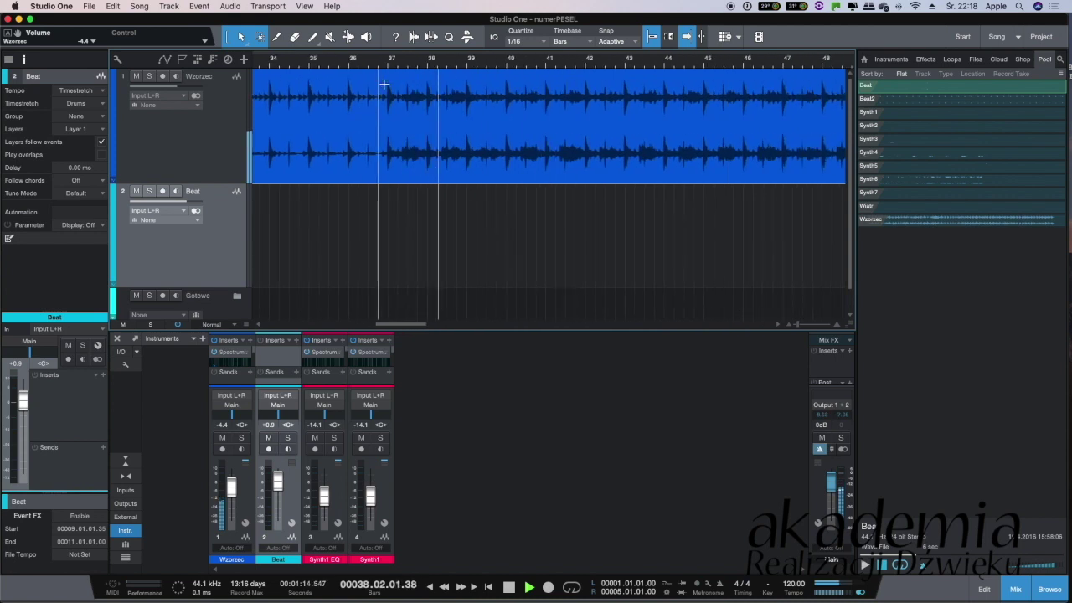
left_click(576, 65)
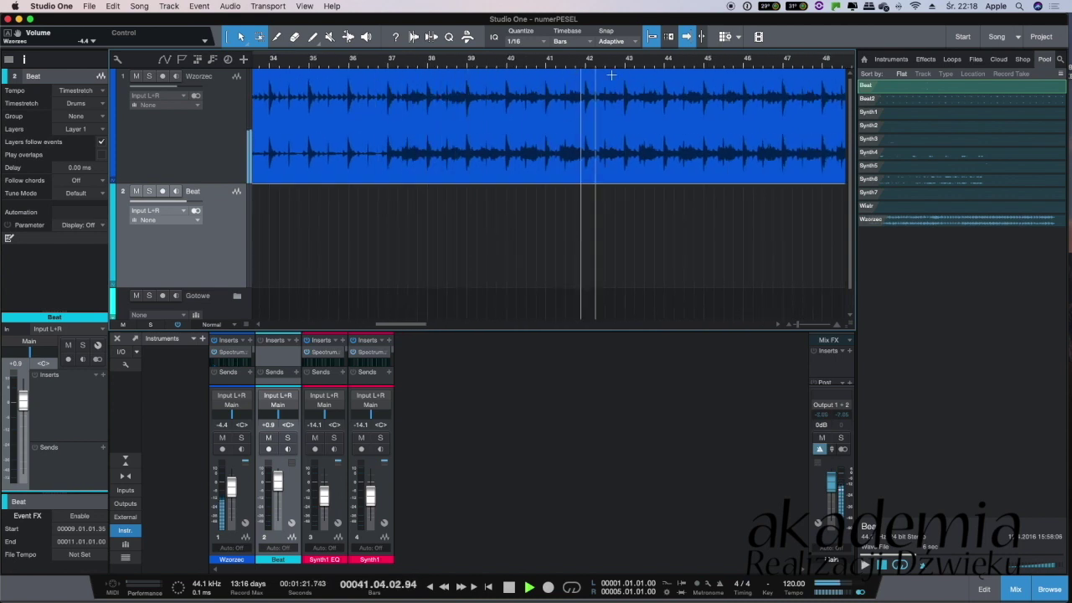
left_click(702, 65)
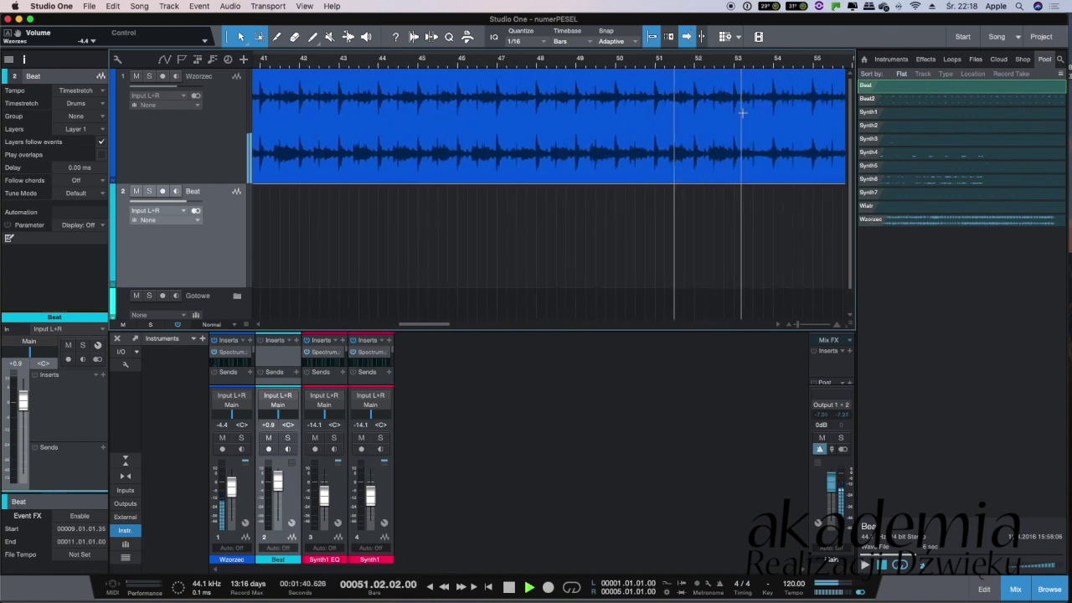
left_click(683, 66)
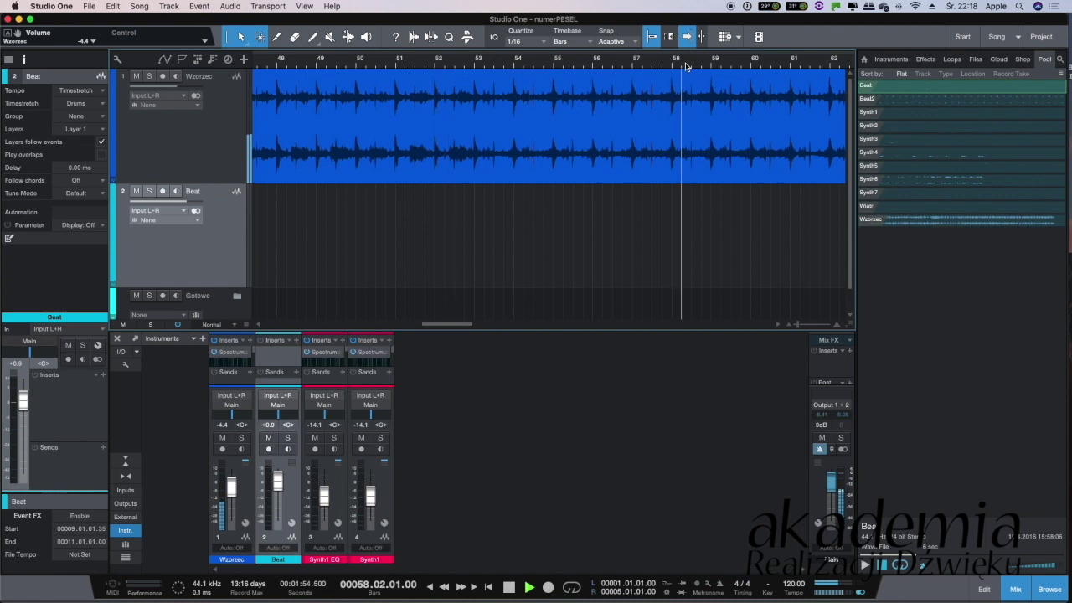
Play the ending of Wzorzec past bar 69, stop, and place the playback cursor at bar 69
scroll(753, 83, "right", 3)
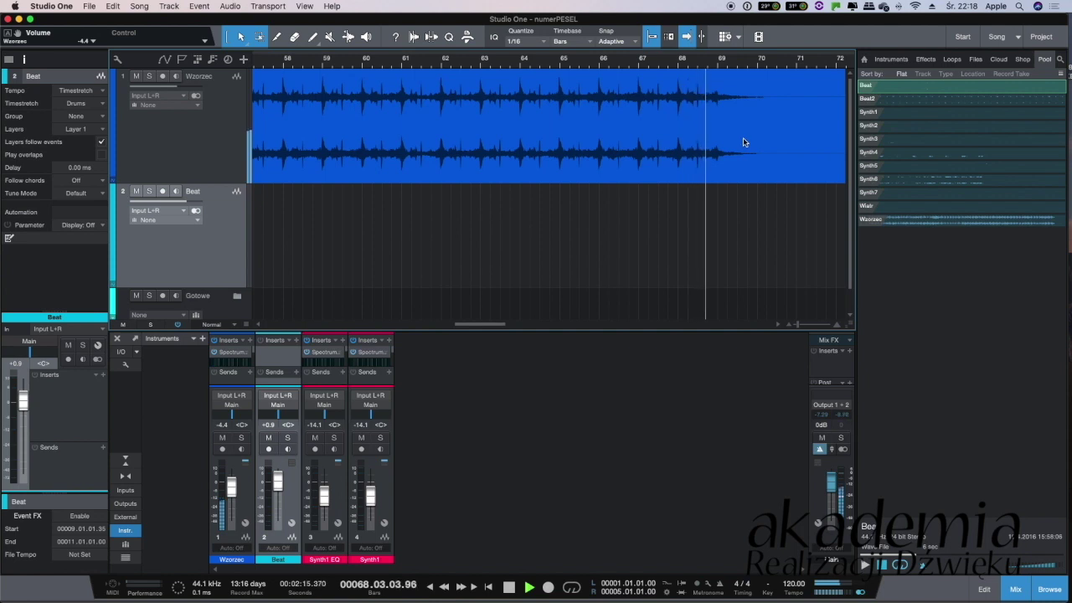
key("space")
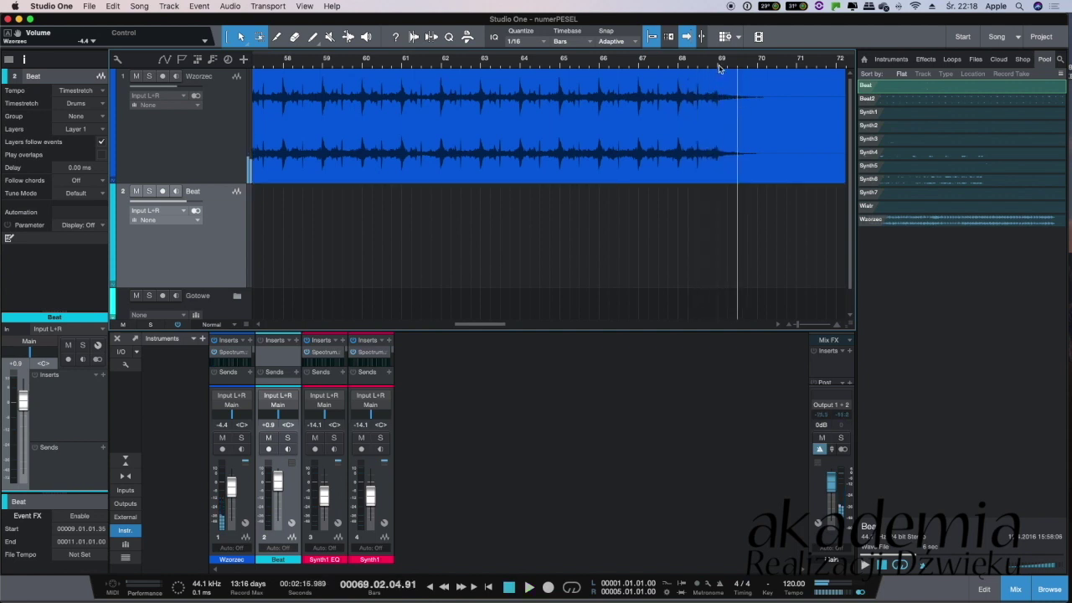
left_click(679, 67)
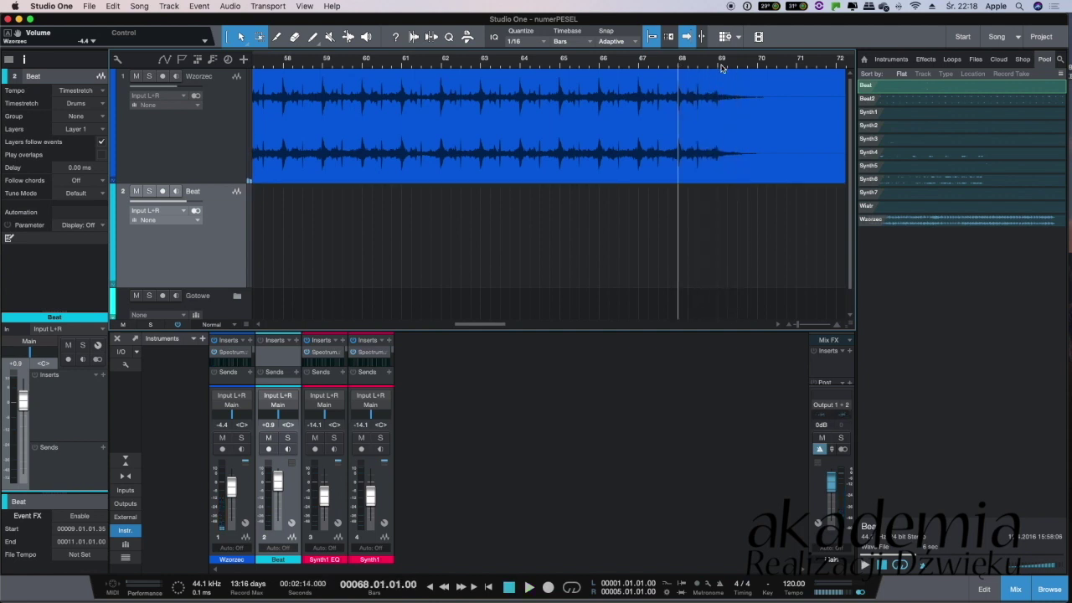
left_click(718, 67)
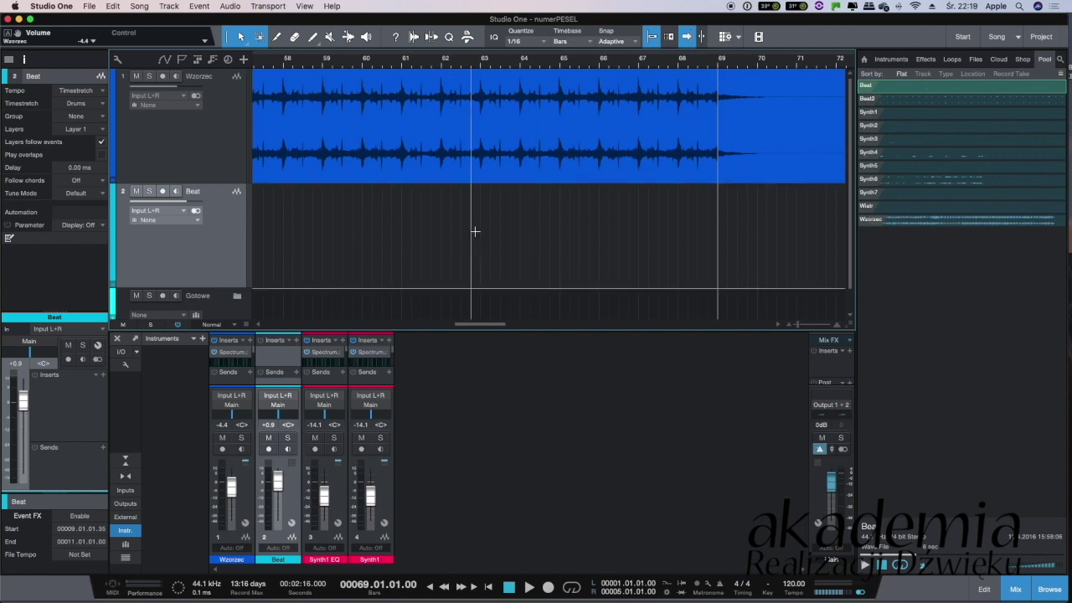
Duplicate the last Beat clip repeatedly from bar 11 until the copies reach bar 69
scroll(528, 242, "left", 15)
scroll(529, 243, "left", 11)
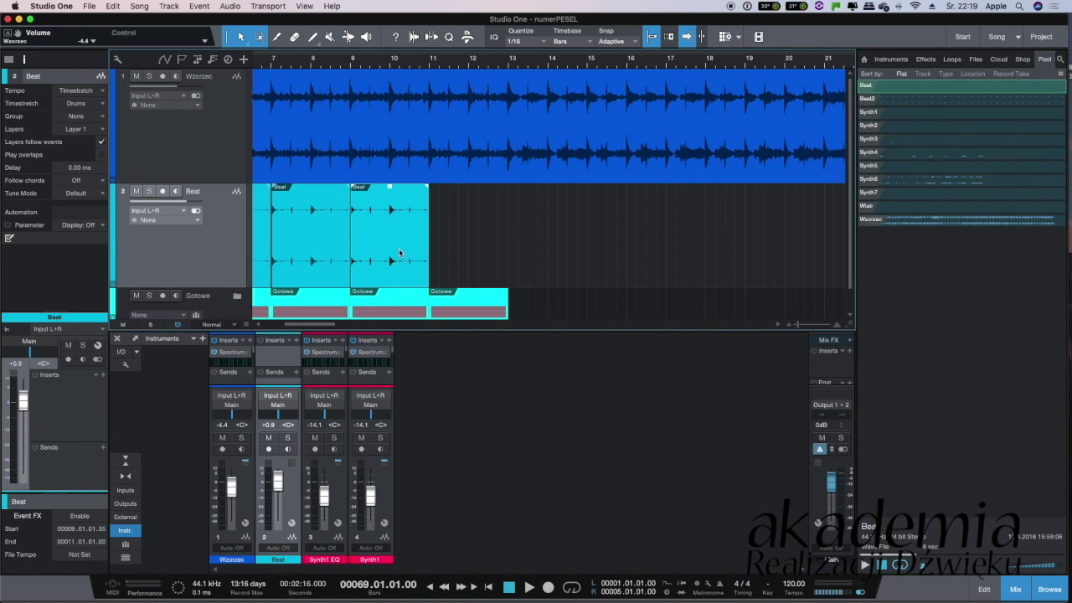
key("d")
key("d")
key("d")
key("d")
key("d")
key("d")
key("d")
key("d")
key("d")
key("d")
key("d")
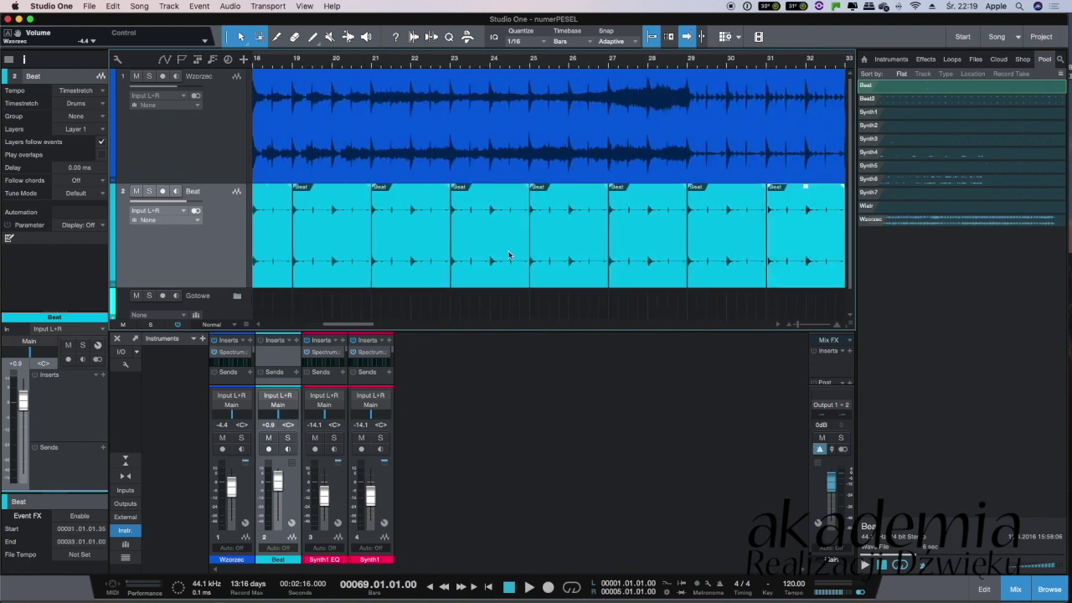
key("d")
key("d")
key("d")
key("d")
key("d")
key("d")
key("d")
key("d")
key("d")
key("d")
key("d")
key("d")
key("d")
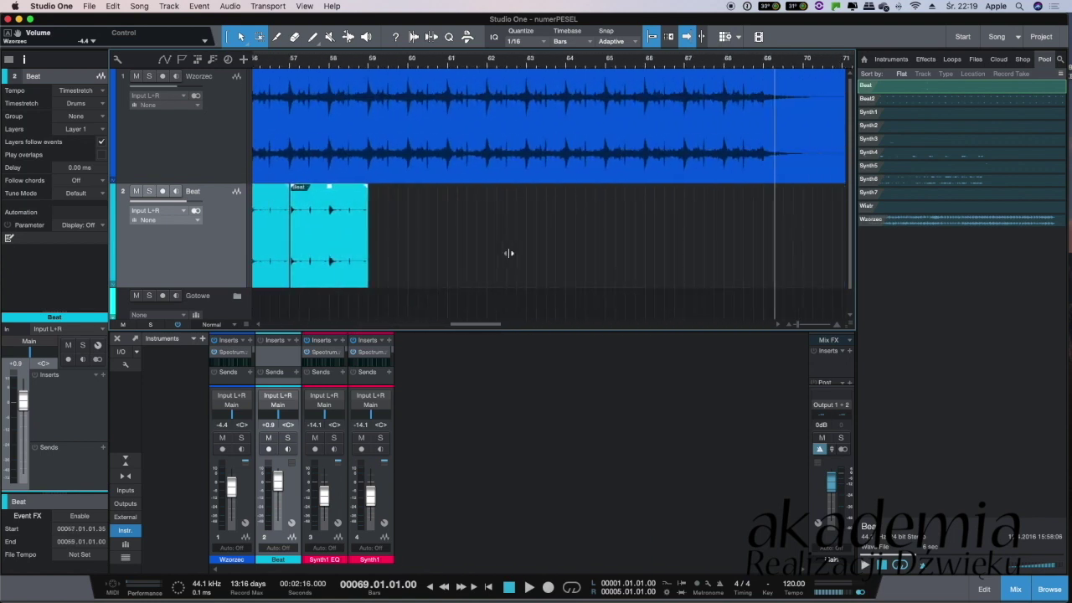
key("d")
key("d")
key("d")
key("d")
key("d")
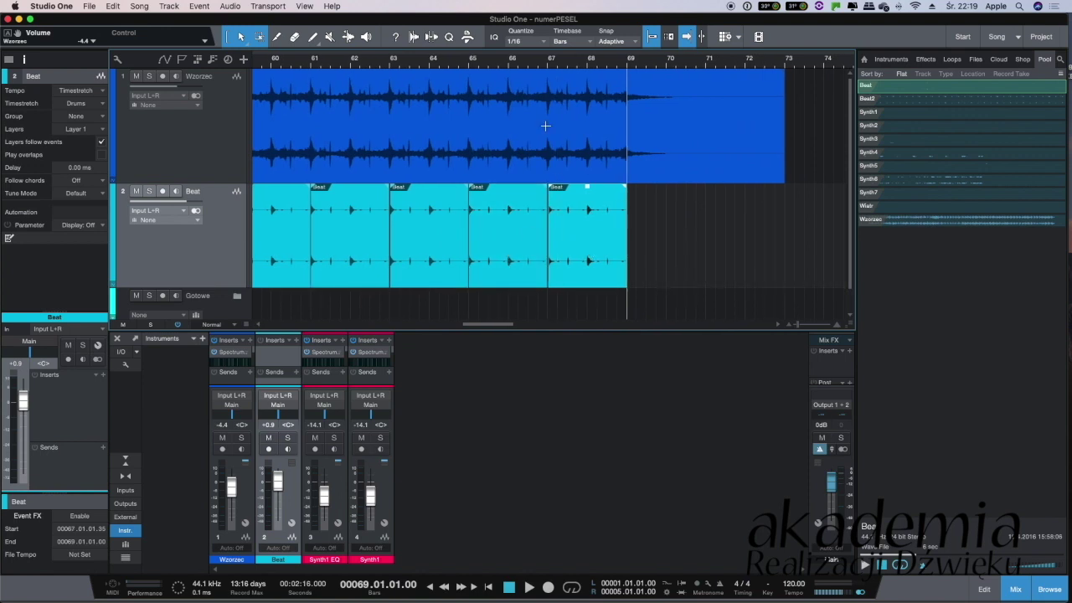
Play the duplicated Beat clips against Wzorzec near the song's ending, including bars 63 to 64, and stop playback
left_click(550, 61)
key("space")
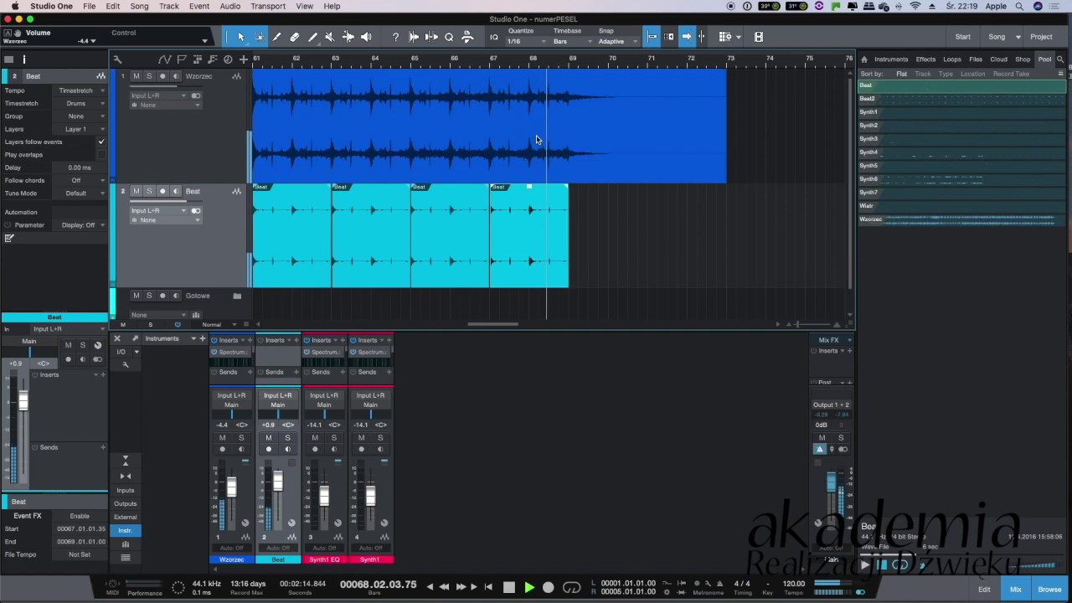
key("space")
key("space")
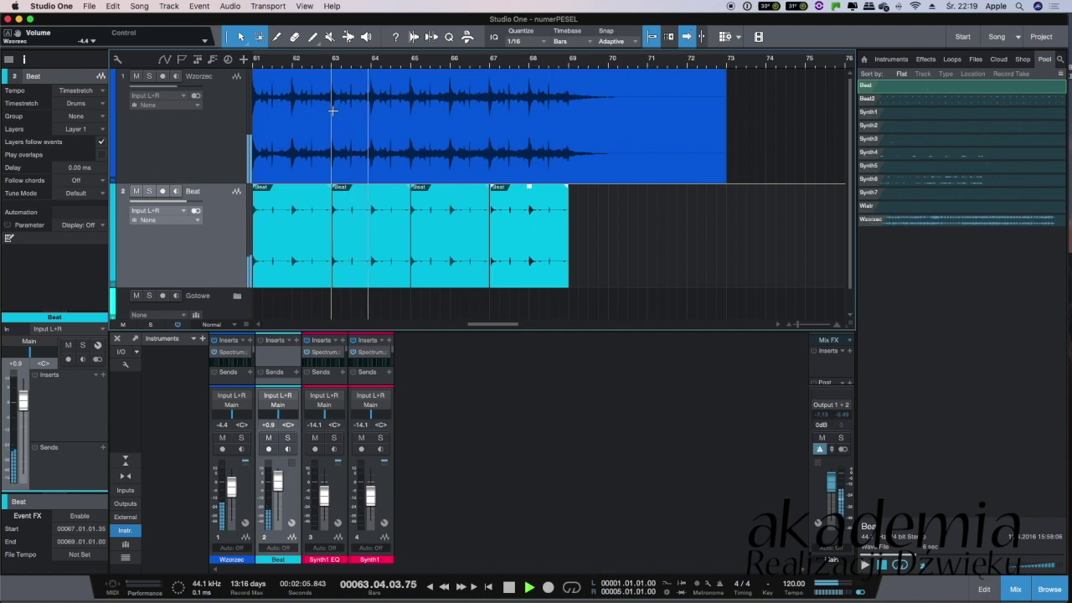
left_click(409, 110)
key("space")
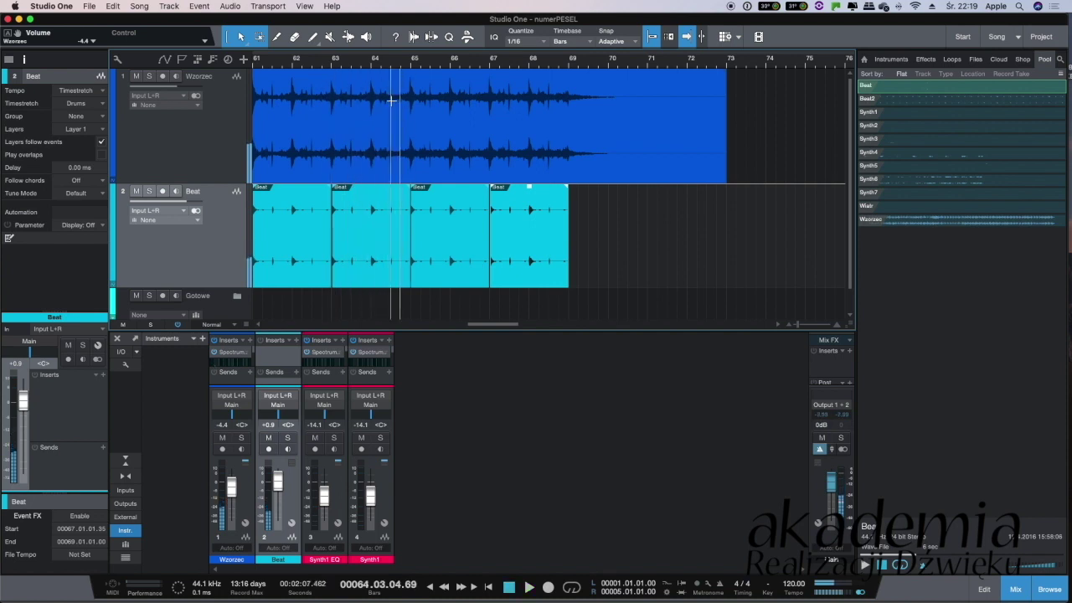
Compare the Beat and Wzorzec hits at bar 64, and move the first Beat clip to start exactly at bar 5
key("e")
key("e")
key("e")
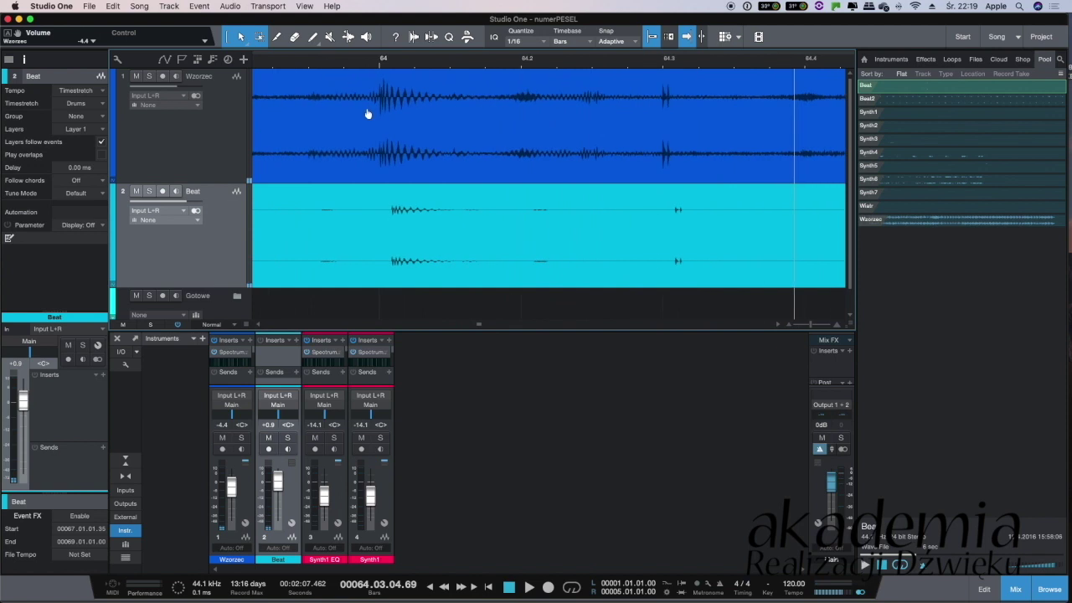
key("Return")
left_click_drag(530, 261, 531, 259)
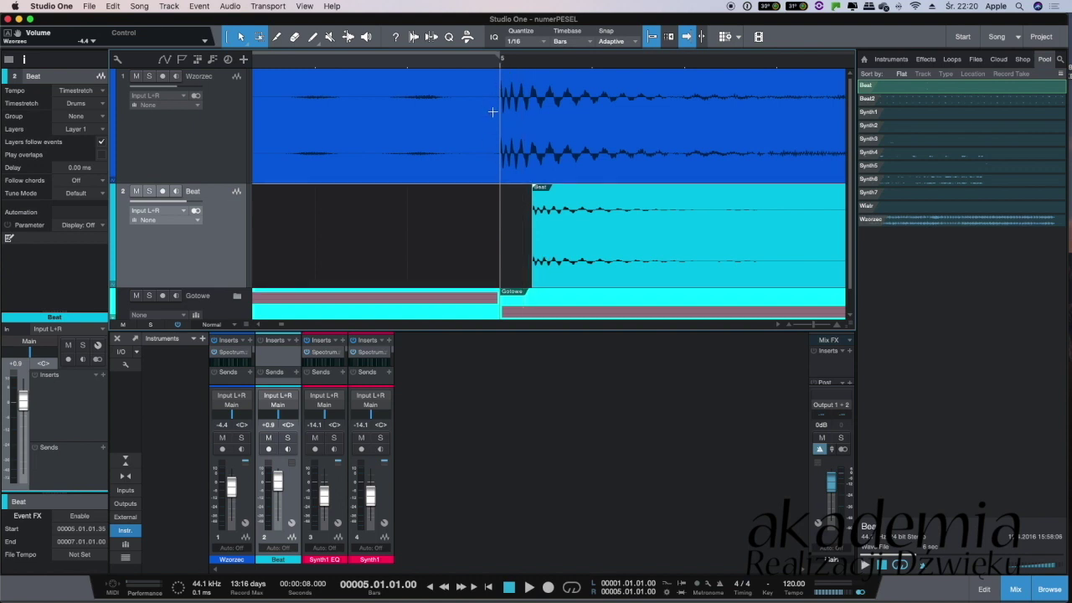
left_click(652, 38)
left_click_drag(540, 248, 508, 248)
scroll(521, 243, "up", 5)
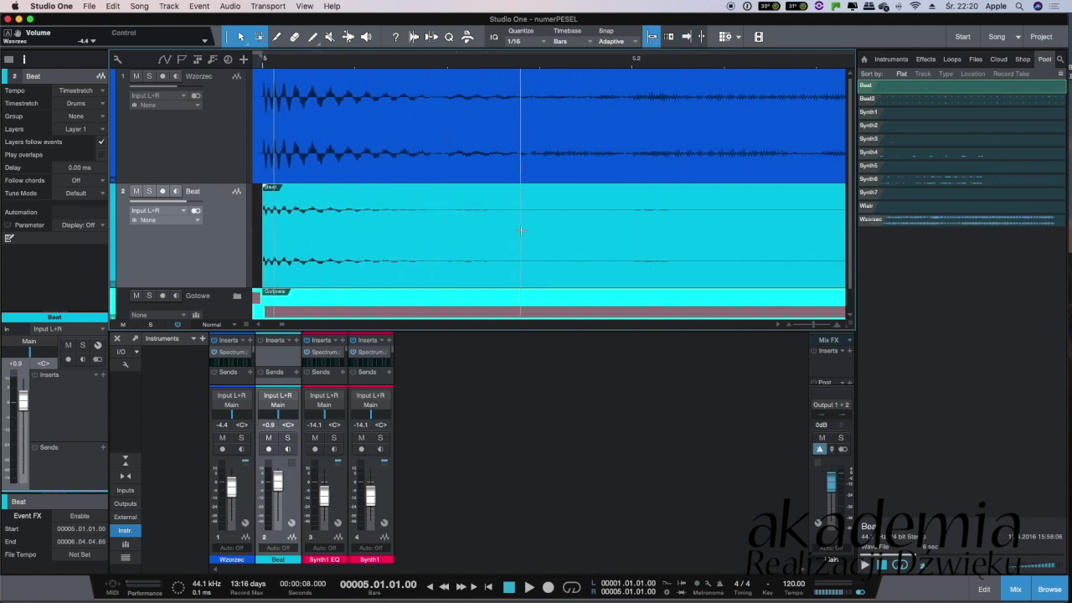
Delete all the Beat duplicates from bar 7 onward, keeping only the aligned clip at bar 5
scroll(520, 230, "right", 10)
scroll(521, 230, "right", 10)
scroll(561, 228, "right", 1)
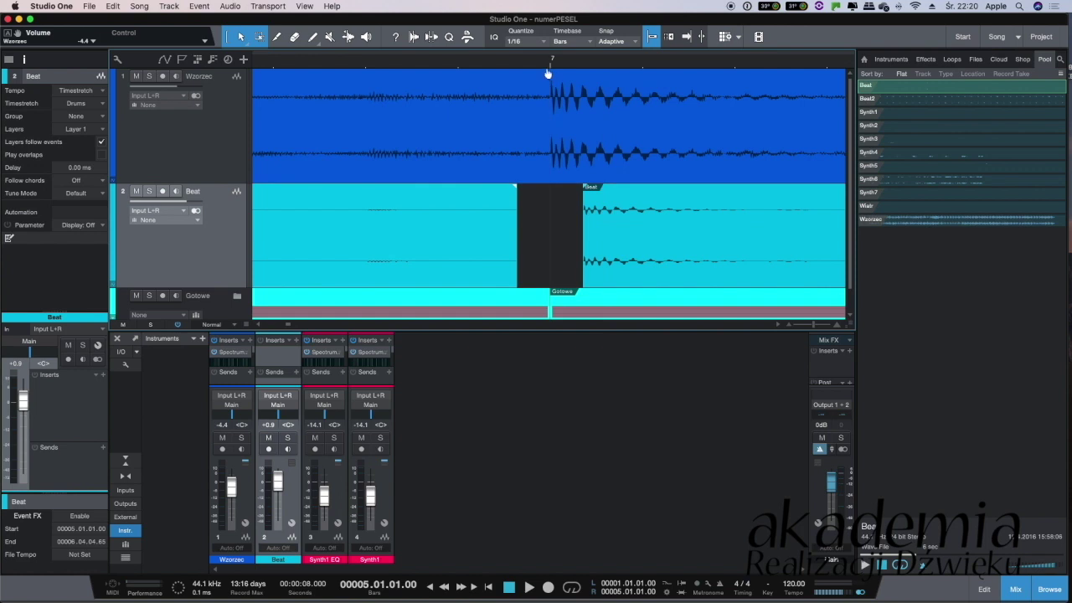
key("w")
key("w")
key("w")
left_click(487, 262)
key("d")
key("d")
key("d")
key("d")
key("d")
key("d")
key("d")
key("d")
key("d")
key("d")
key("d")
key("d")
key("d")
key("d")
key("d")
key("d")
key("d")
key("d")
key("d")
key("d")
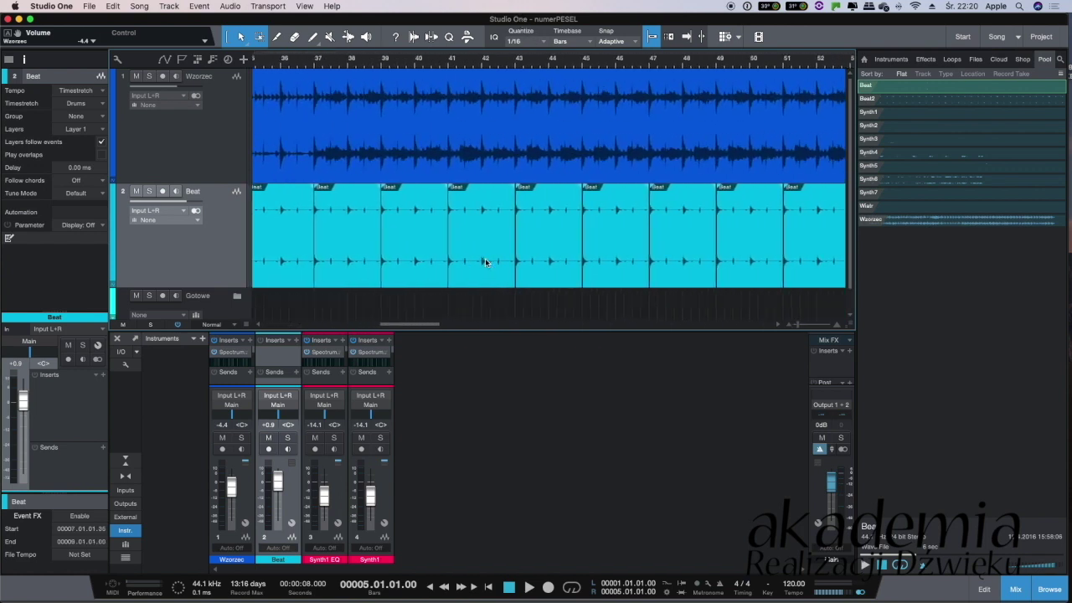
left_click_drag(687, 230, 457, 236)
key("Delete")
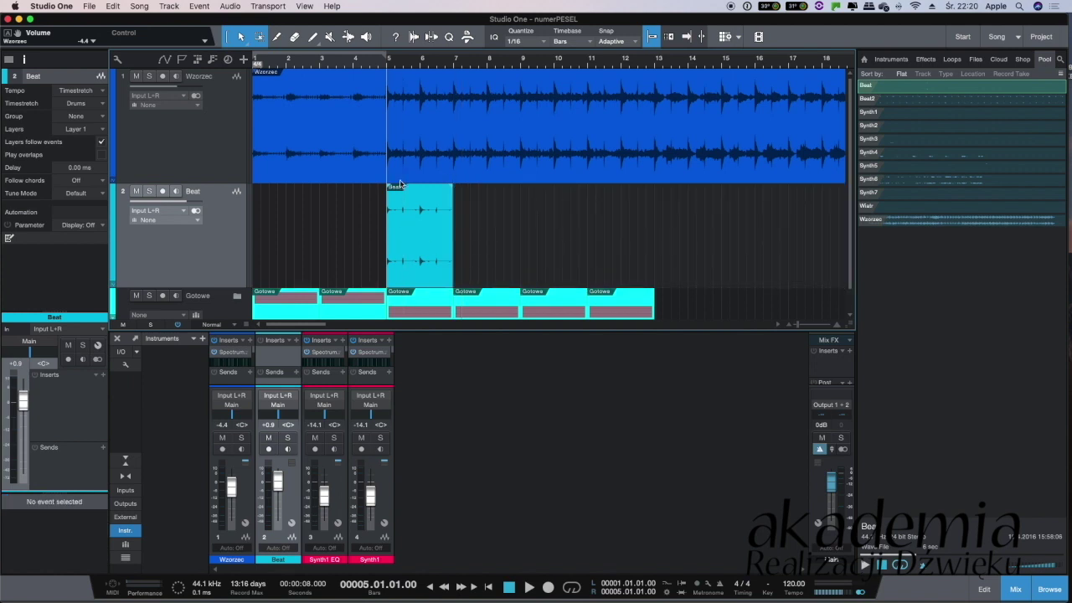
Examine closely how the Beat clip's first hit lines up with the Wzorzec waveform at bar 5
left_click_drag(387, 67, 396, 139)
left_click_drag(390, 75, 388, 95)
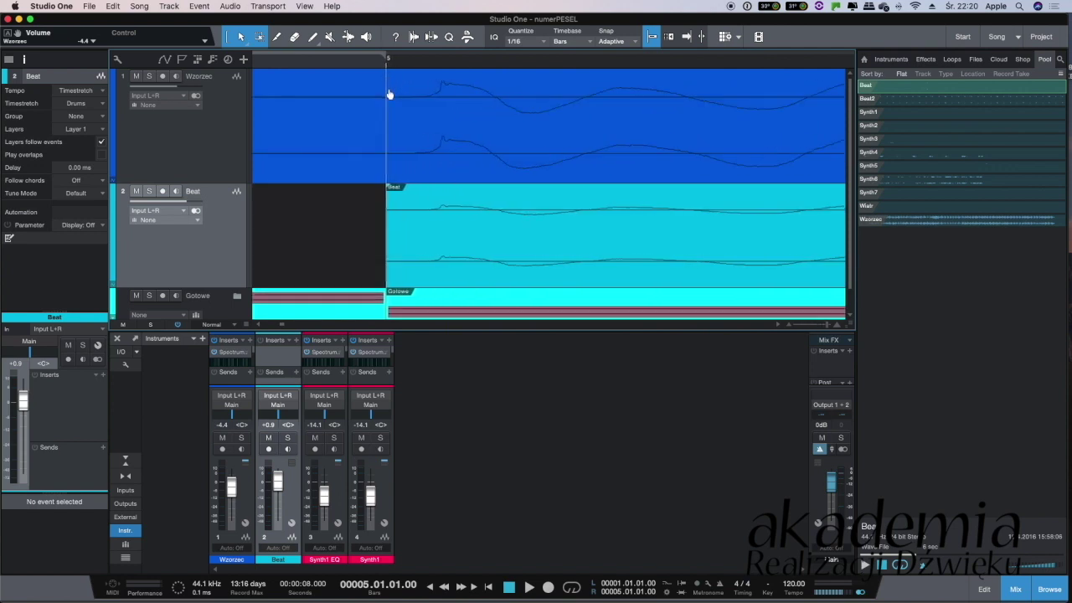
left_click_drag(443, 64, 327, 31)
Duplicate the aligned Beat clip repeatedly and undo the two extra copies, filling the track up to bar 69
left_click(402, 260)
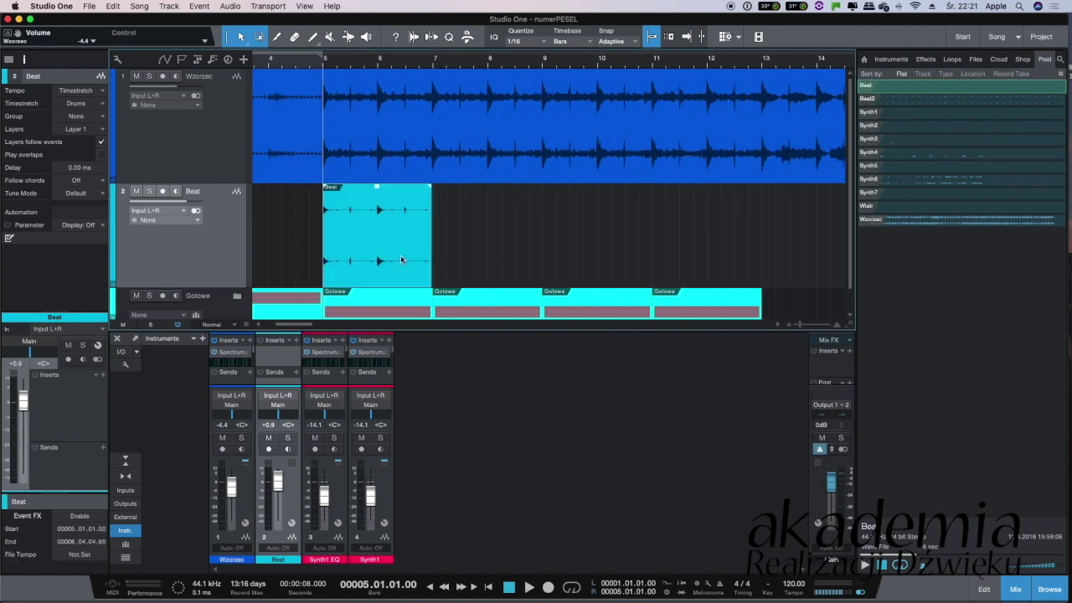
key("d")
key("d")
key("d")
key("d")
key("d")
key("d")
key("d")
key("d")
key("d")
key("d")
key("d")
key("d")
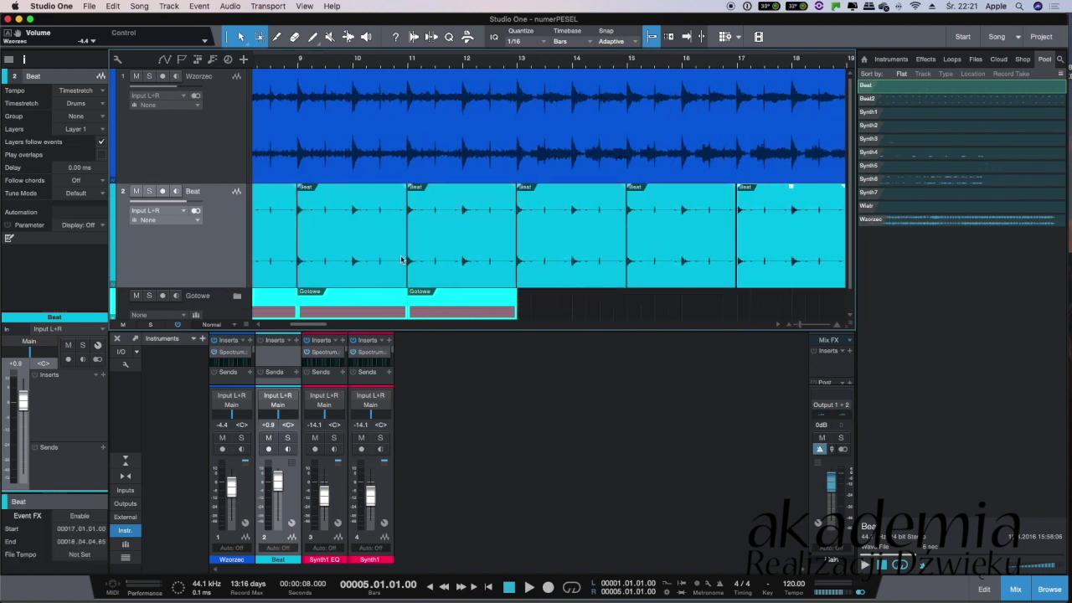
key("d")
key("d")
key("d")
key("d")
key("d")
key("d")
key("d")
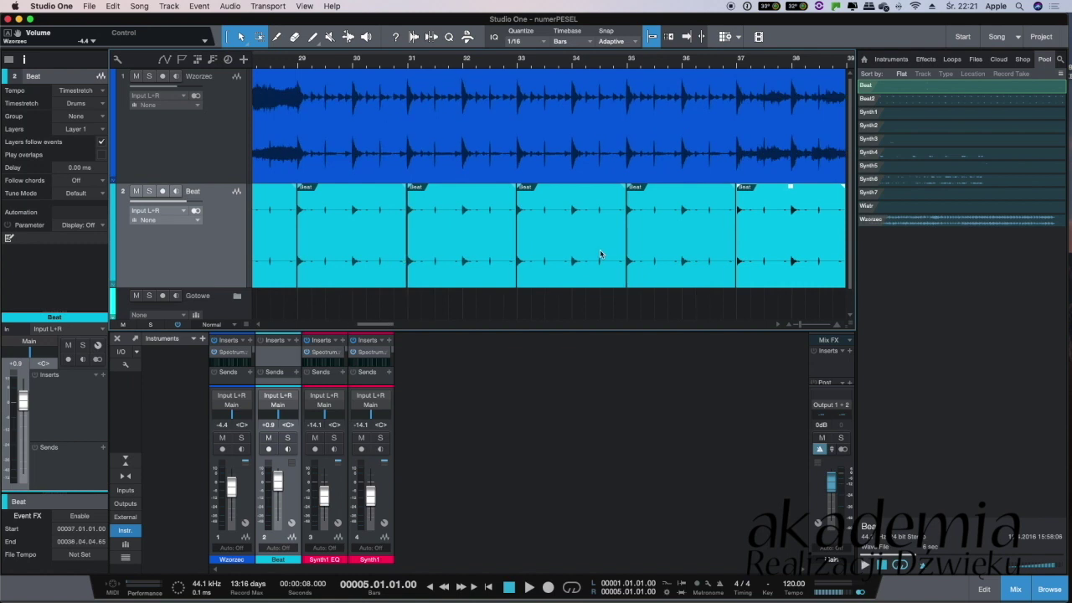
key("d")
key("d")
key("d")
key("d")
key("d")
key("d")
key("d")
key("d")
key("d")
key("d")
key("d")
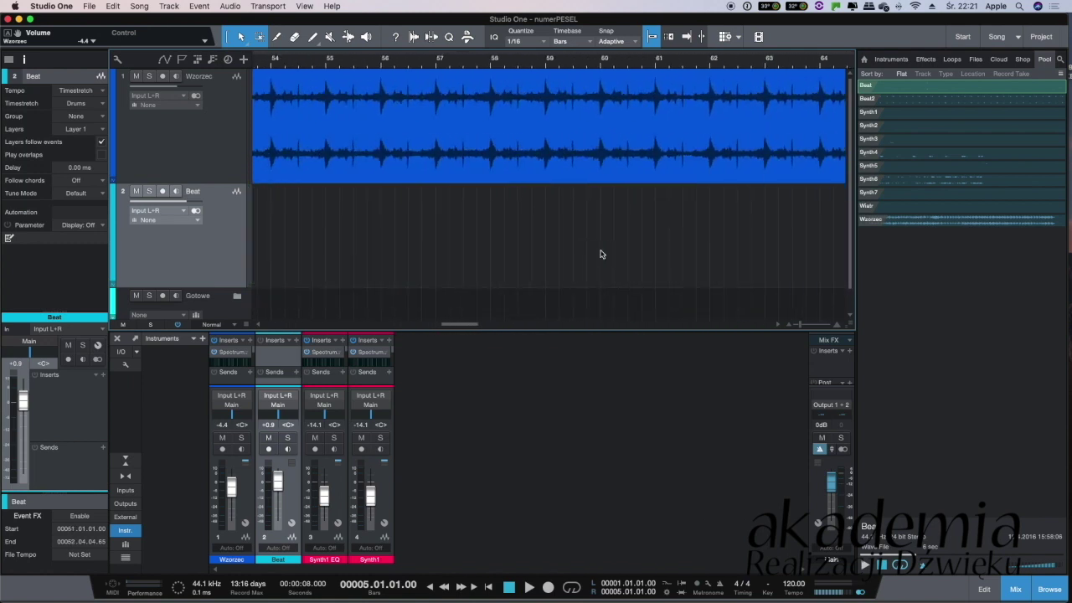
key("d")
key("d")
key("d")
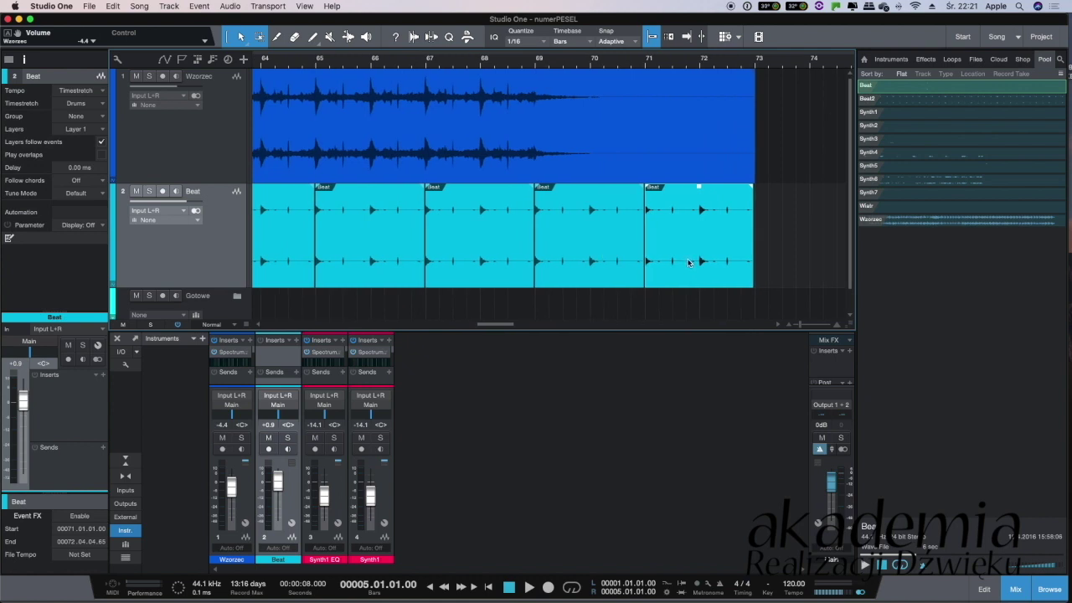
key("super+z")
key("super+z")
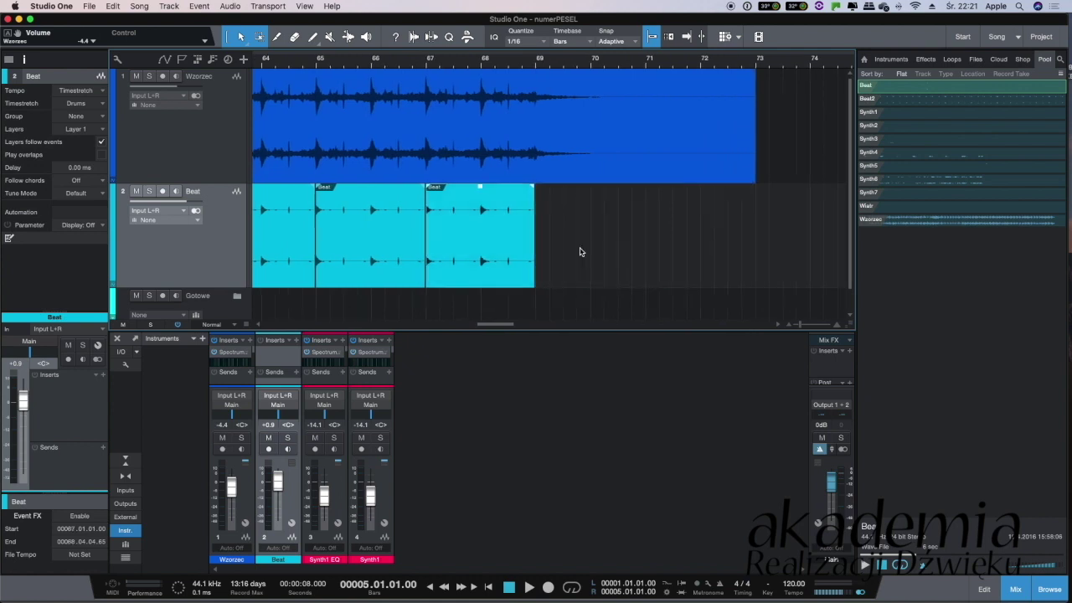
Turn on autoscroll, play Beat with Wzorzec from about bar 66 to past bar 69, and stop
left_click(368, 66)
key("f")
key("space")
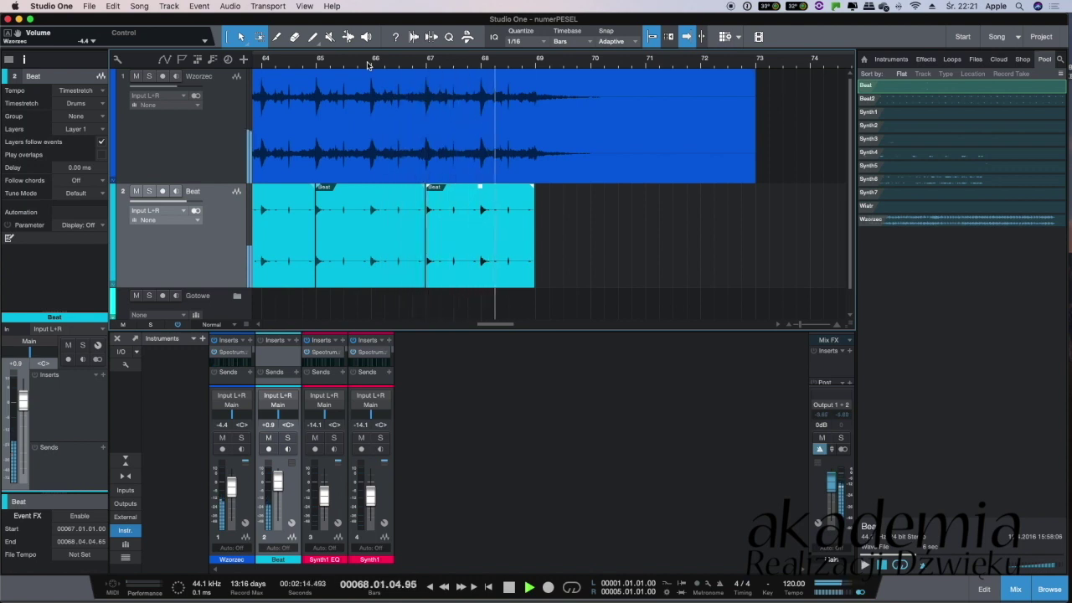
key("space")
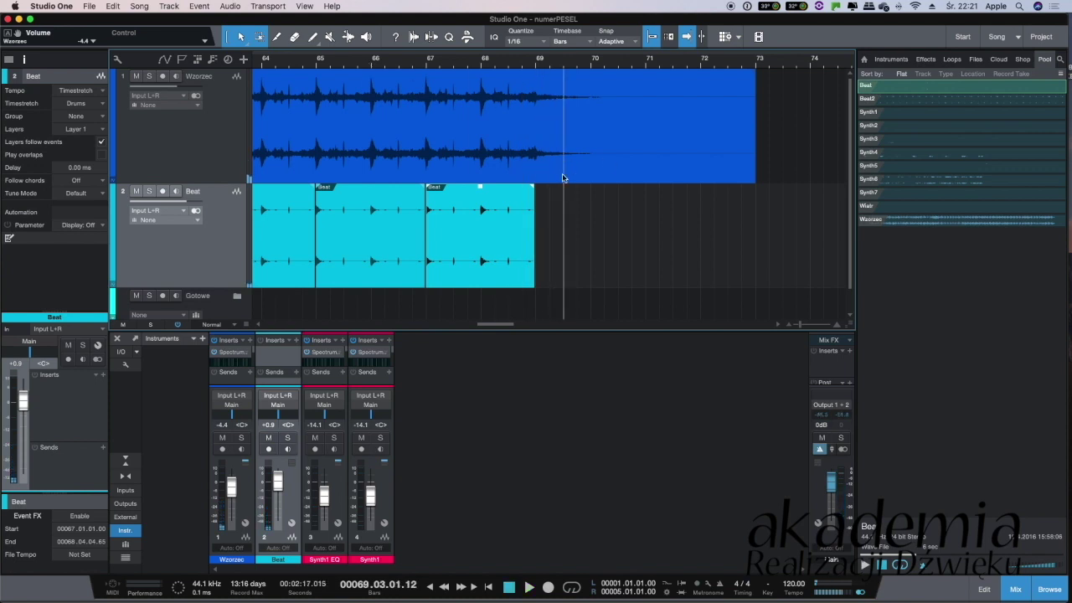
scroll(351, 155, "left", 1)
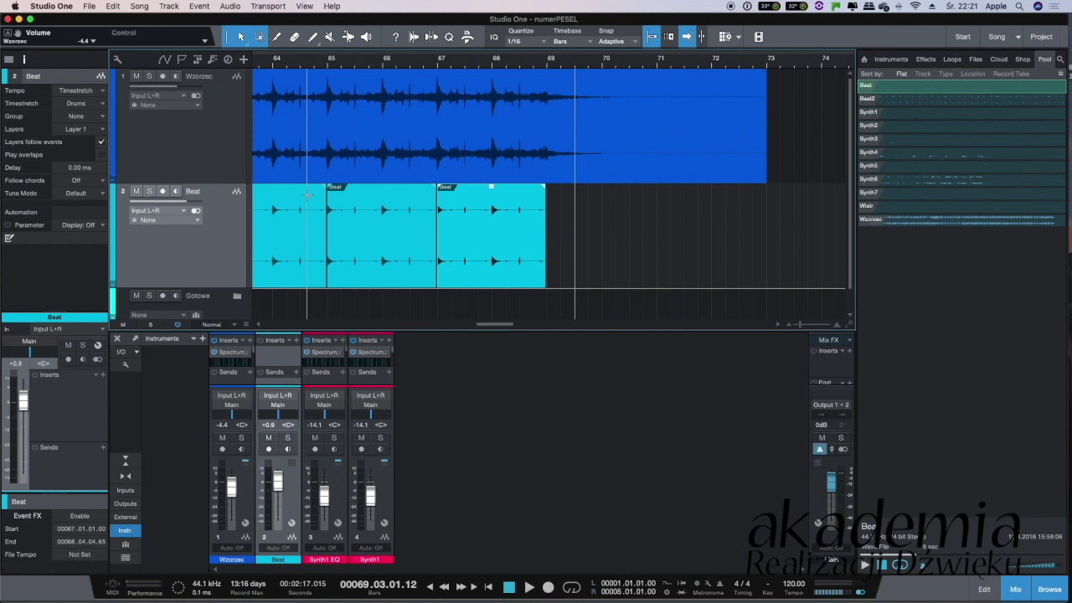
Move the Beat track into the Gotowe folder alongside Synth1 EQ and Synth1
scroll(505, 166, "left", 20)
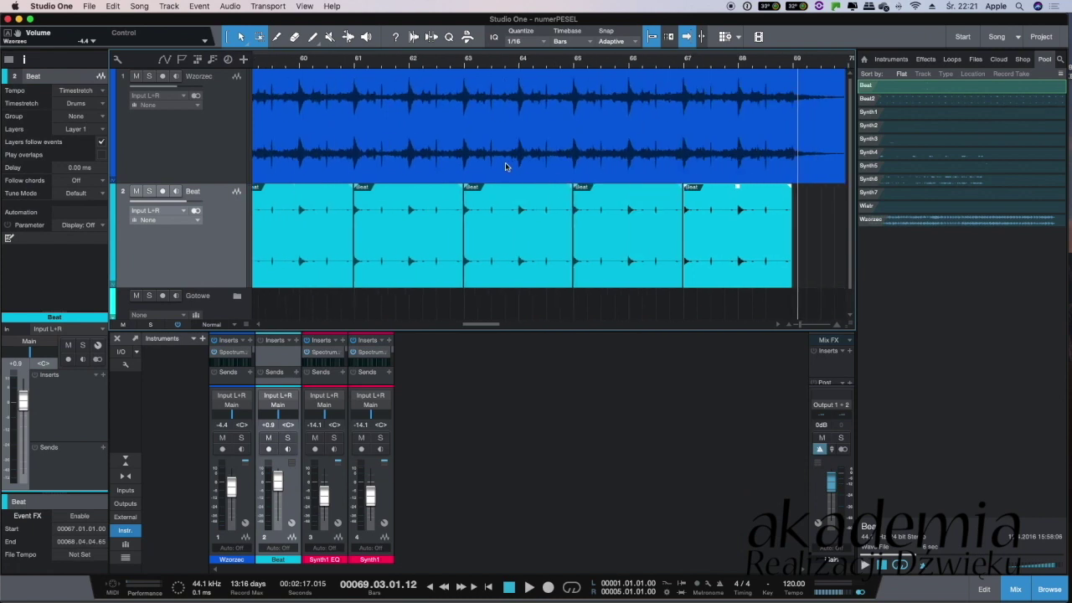
scroll(504, 166, "left", 15)
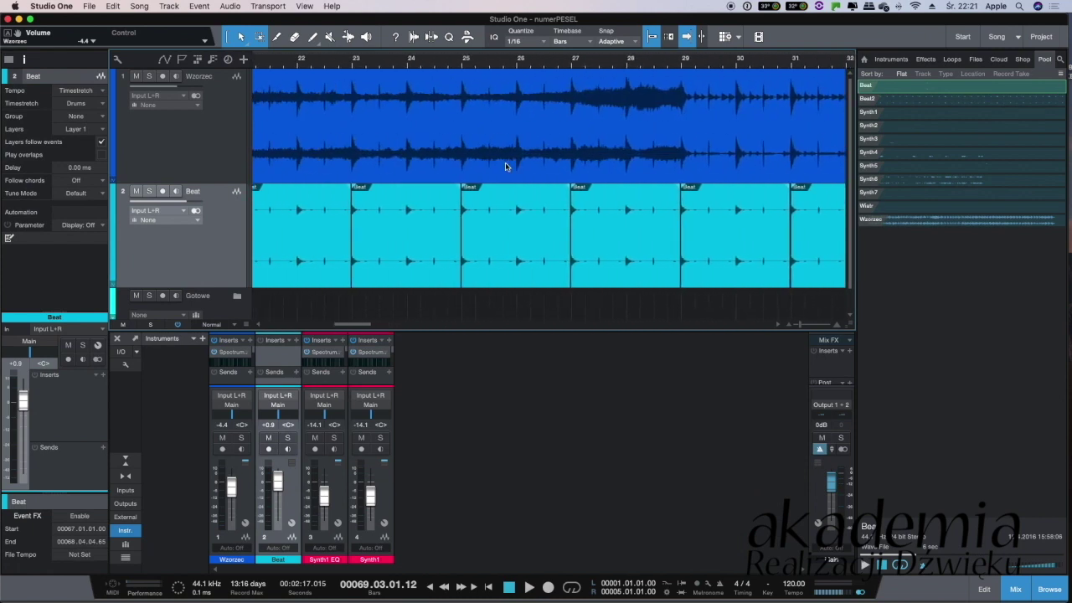
scroll(505, 165, "left", 7)
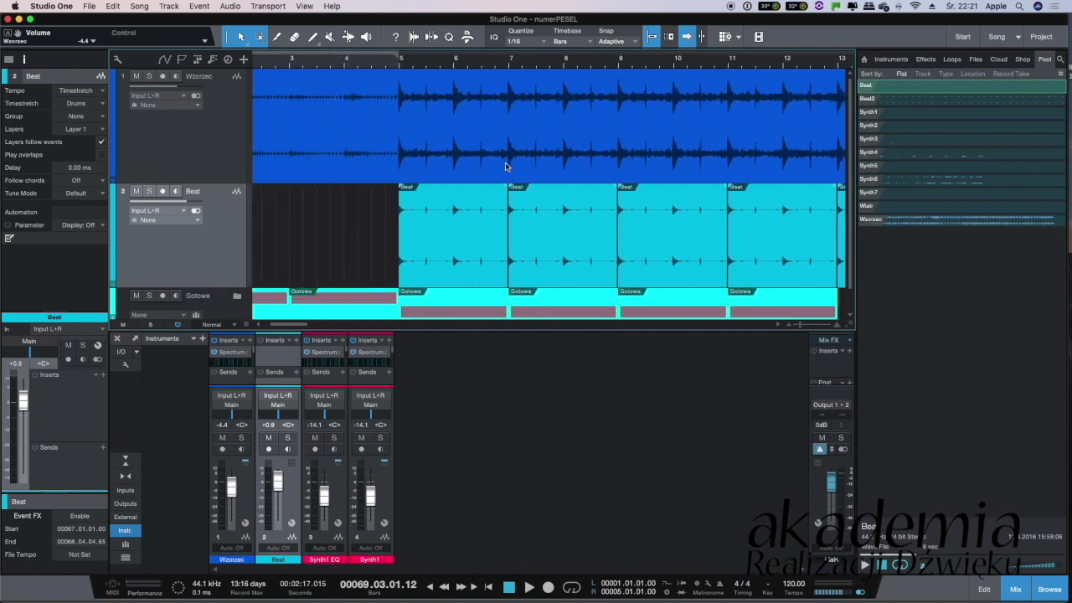
scroll(194, 195, "down", 1)
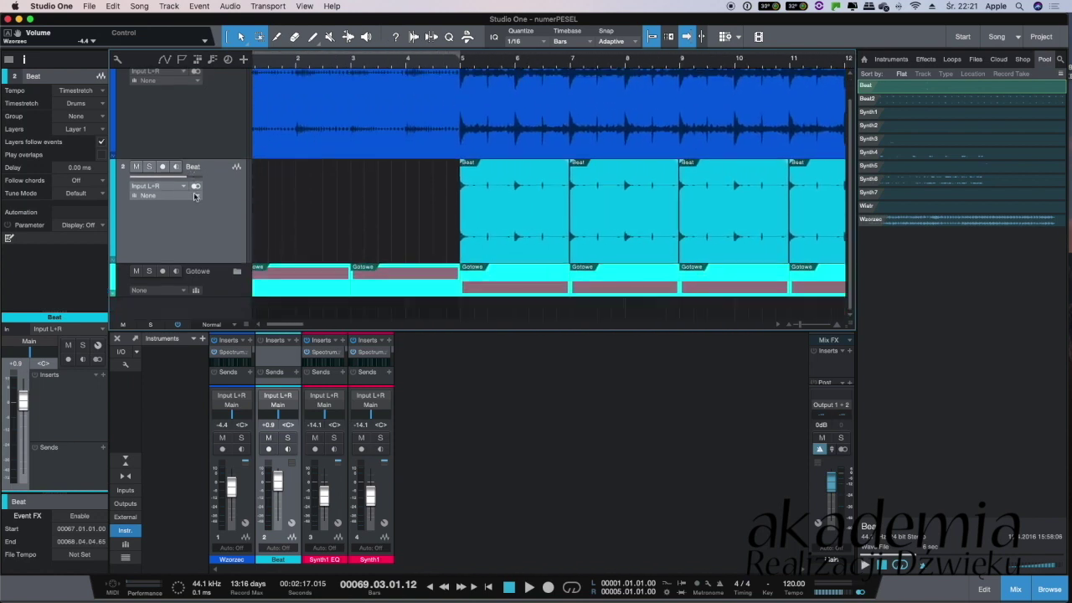
left_click_drag(147, 226, 161, 273)
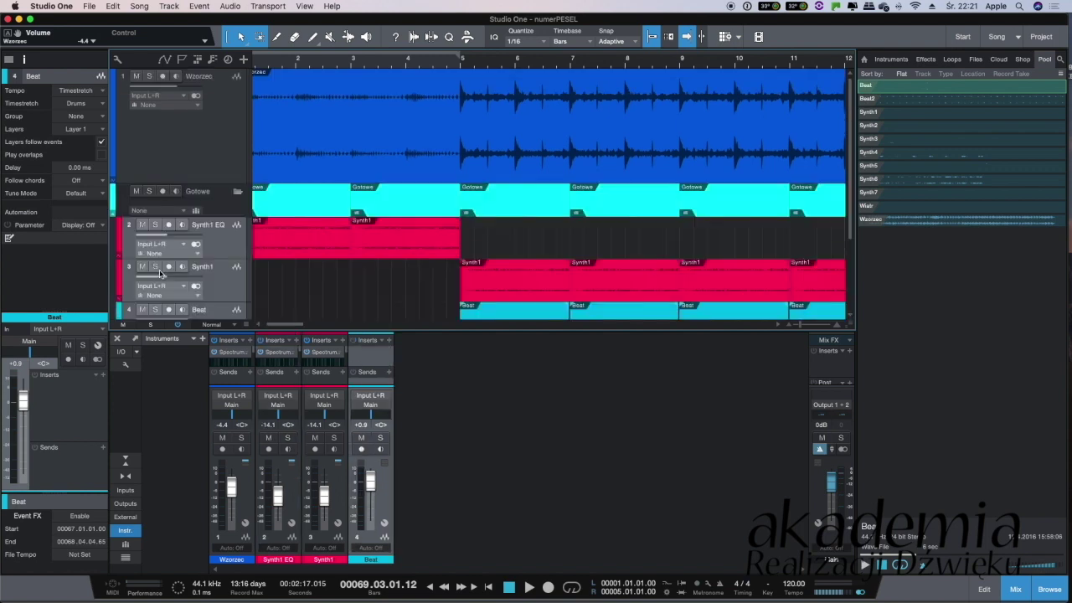
Give the tracks inside the Gotowe folder equal heights and collapse the folder
left_click(238, 193)
left_click(238, 194)
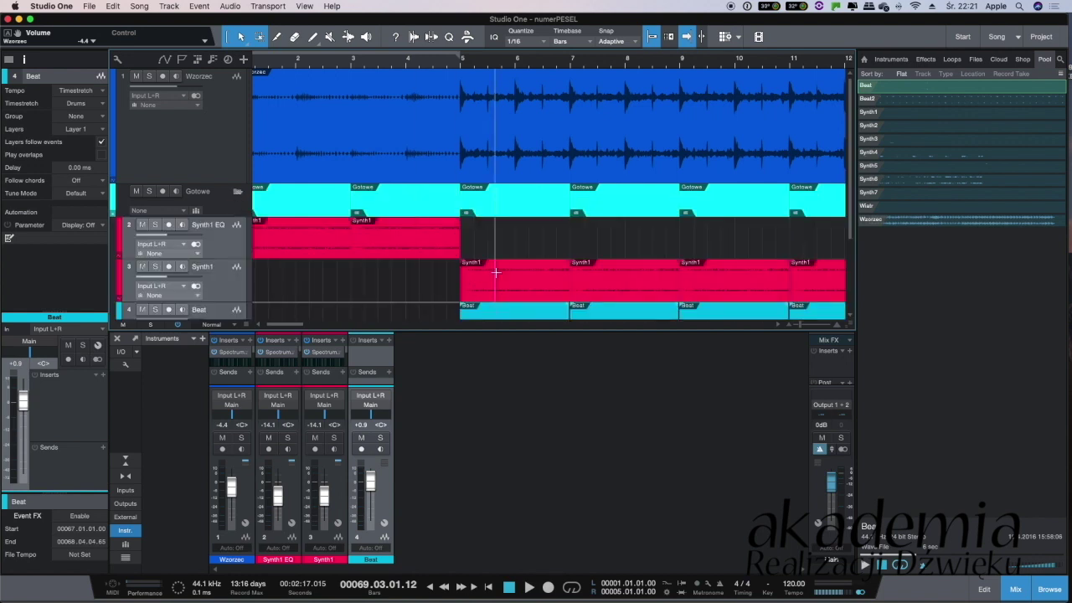
scroll(490, 272, "down", 3)
scroll(490, 273, "down", 2)
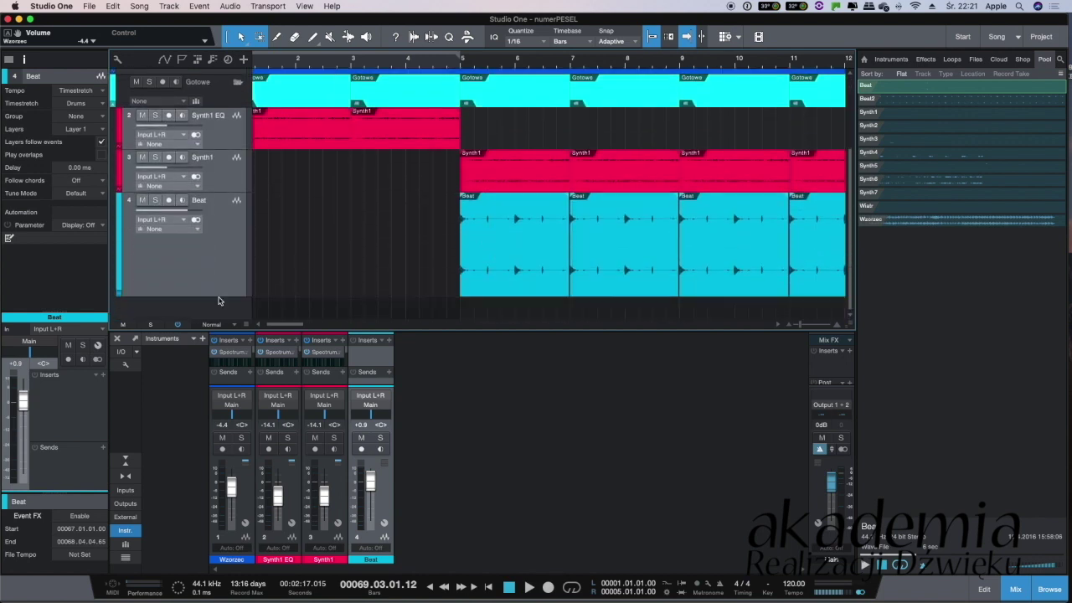
scroll(218, 290, "up", 2)
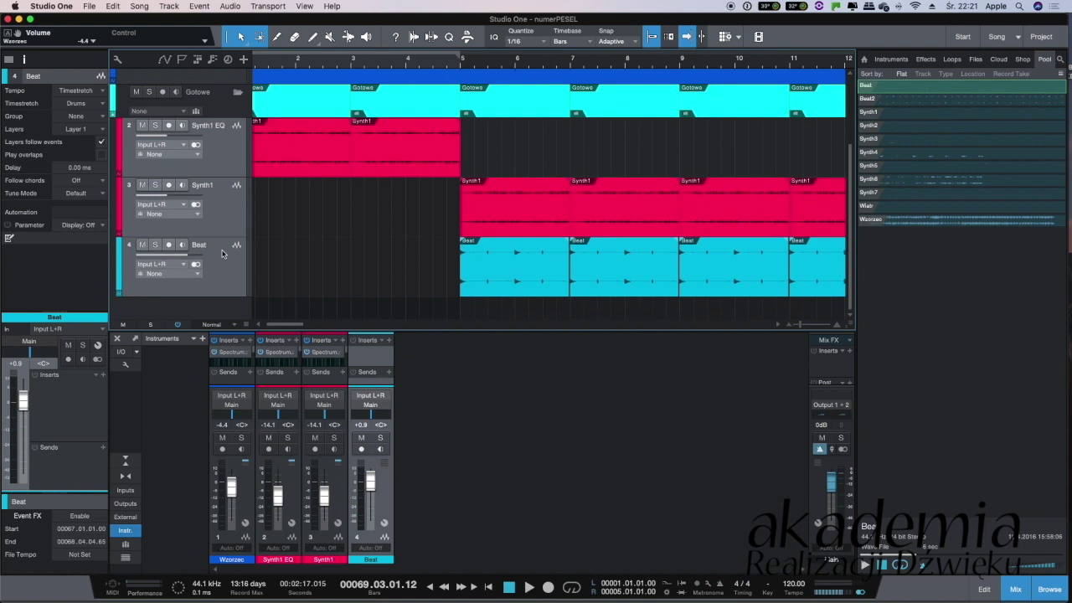
left_click(237, 121)
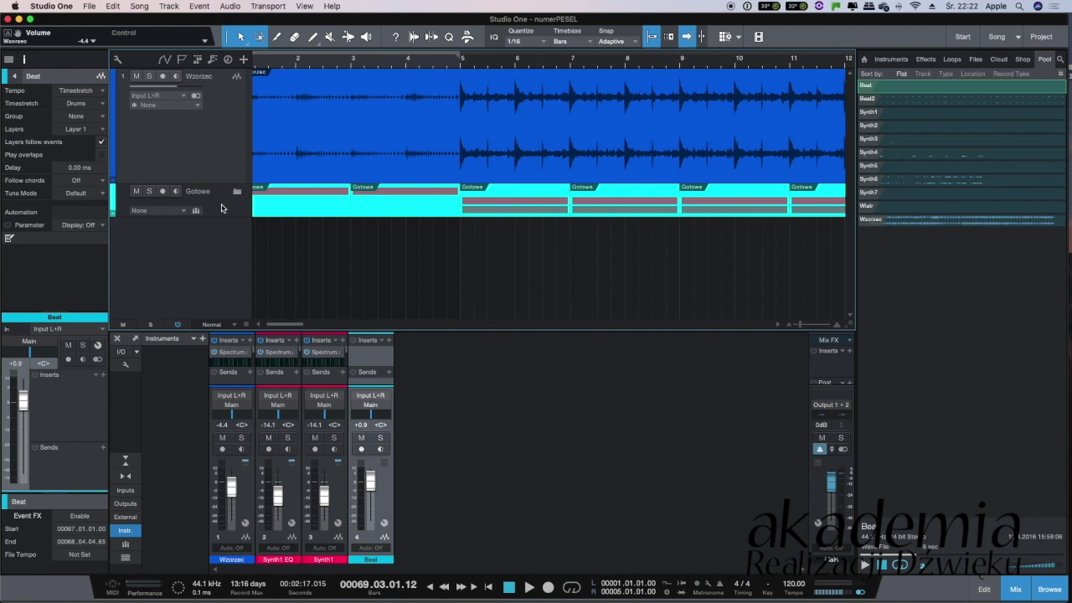
Solo the Wzorzec track and hide the mixer
left_click(137, 192)
left_click(136, 191)
left_click(149, 77)
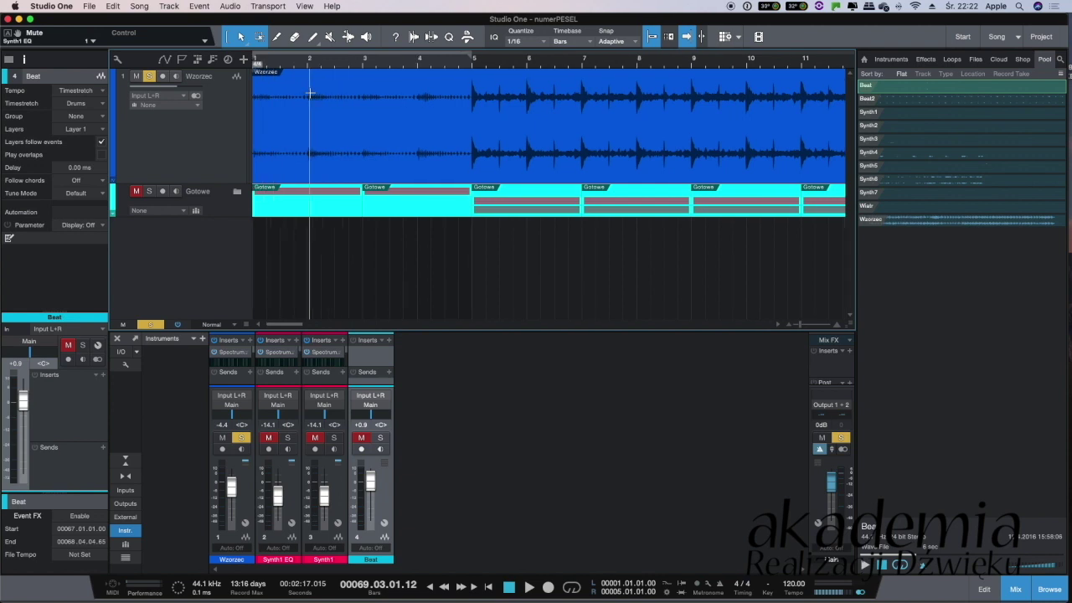
left_click(1015, 589)
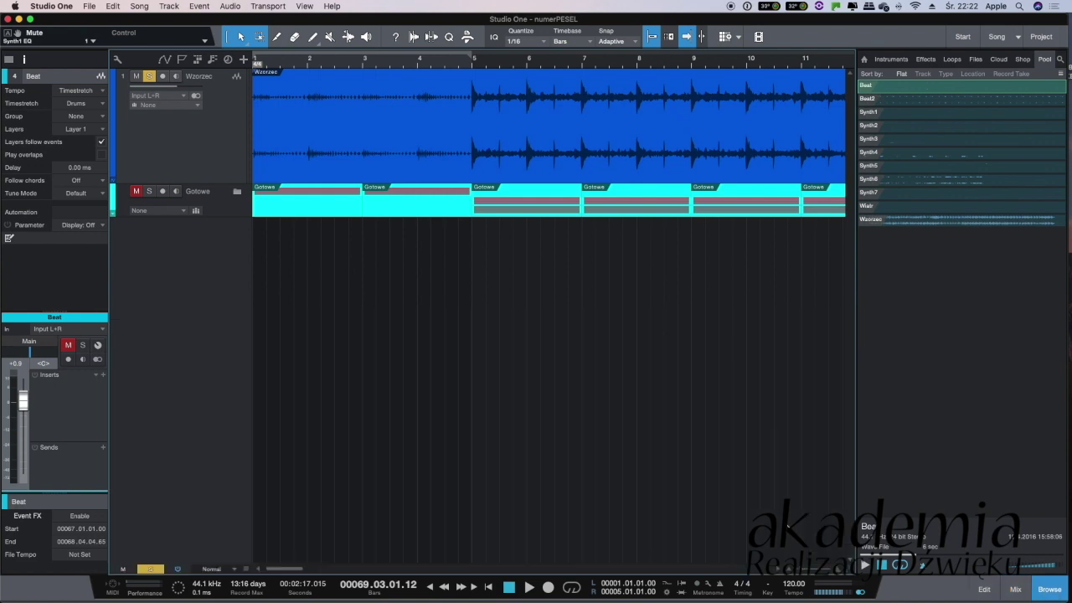
Play Wzorzec around bar 5, stop it, and audition the Synth2 sample from the pool
left_click(456, 138)
key("space")
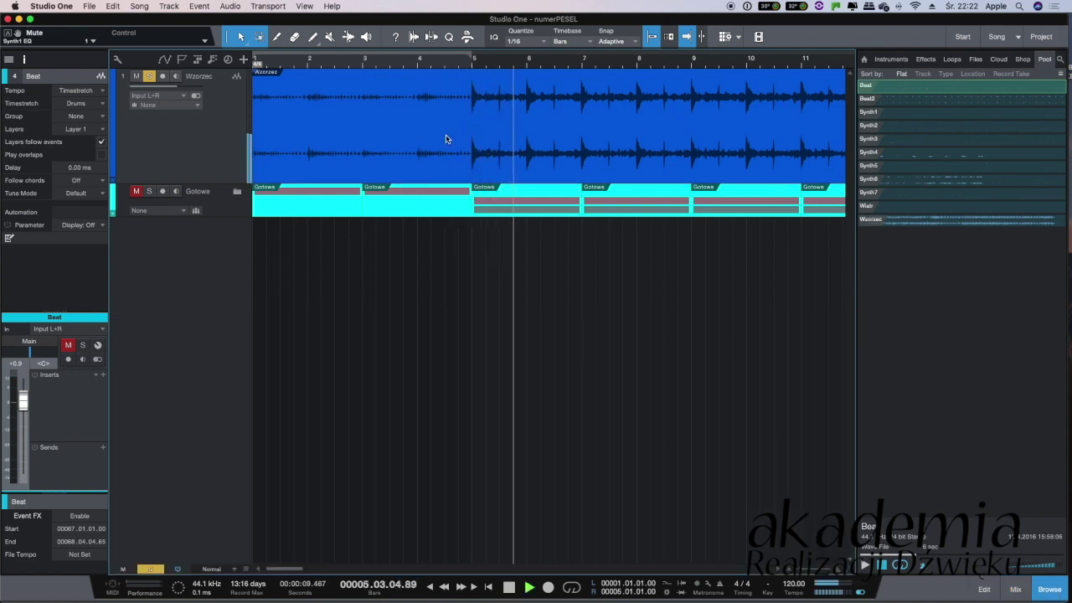
key("space")
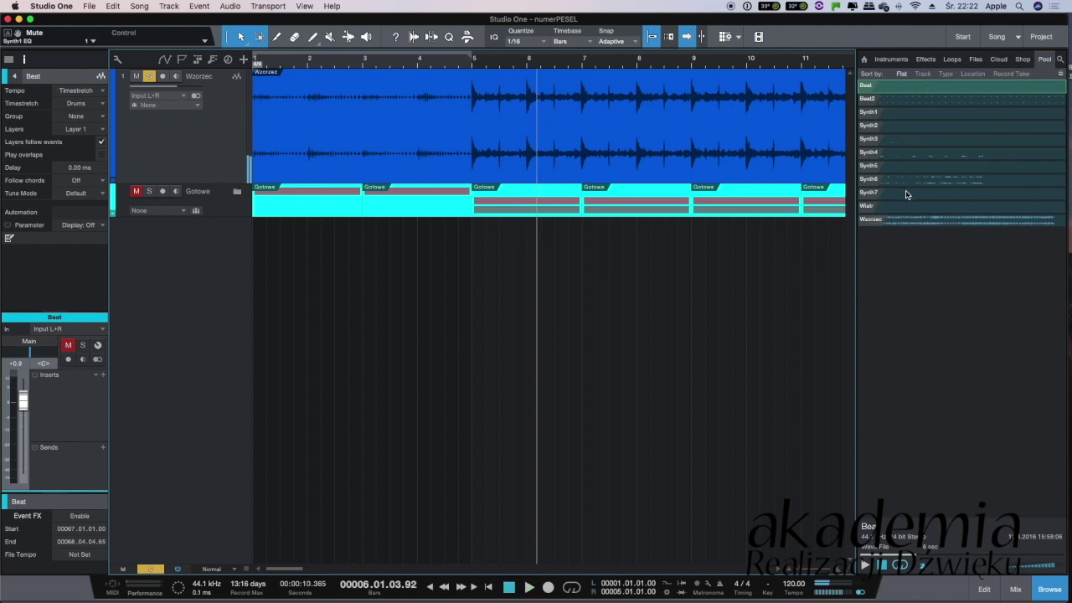
left_click(906, 194)
left_click(875, 125)
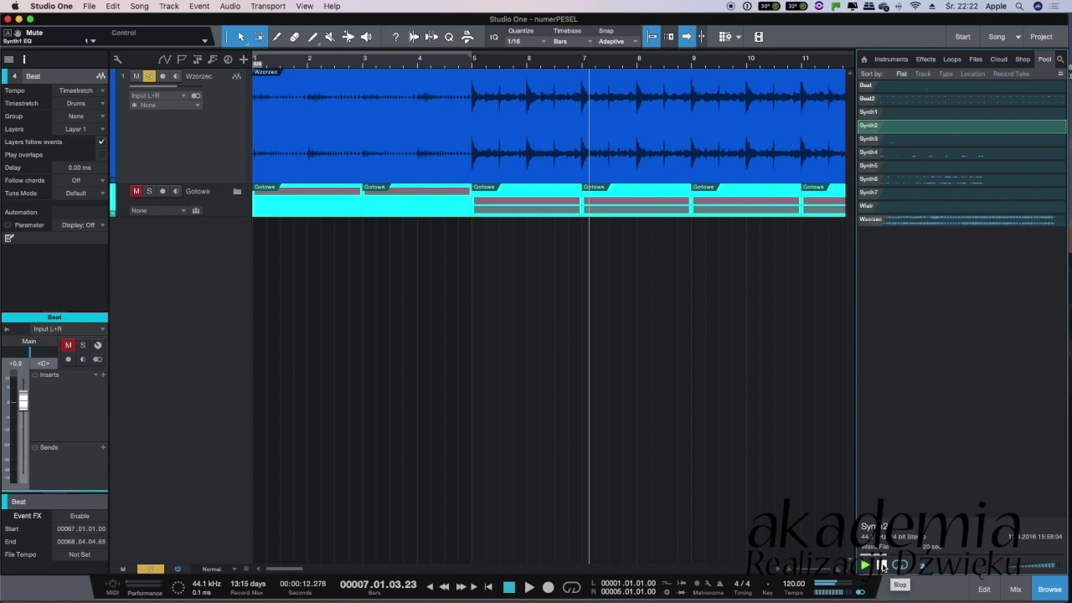
left_click(883, 566)
Replay Wzorzec around bar 5 and compare it with the Synth2 sample preview
left_click(455, 67)
key("space")
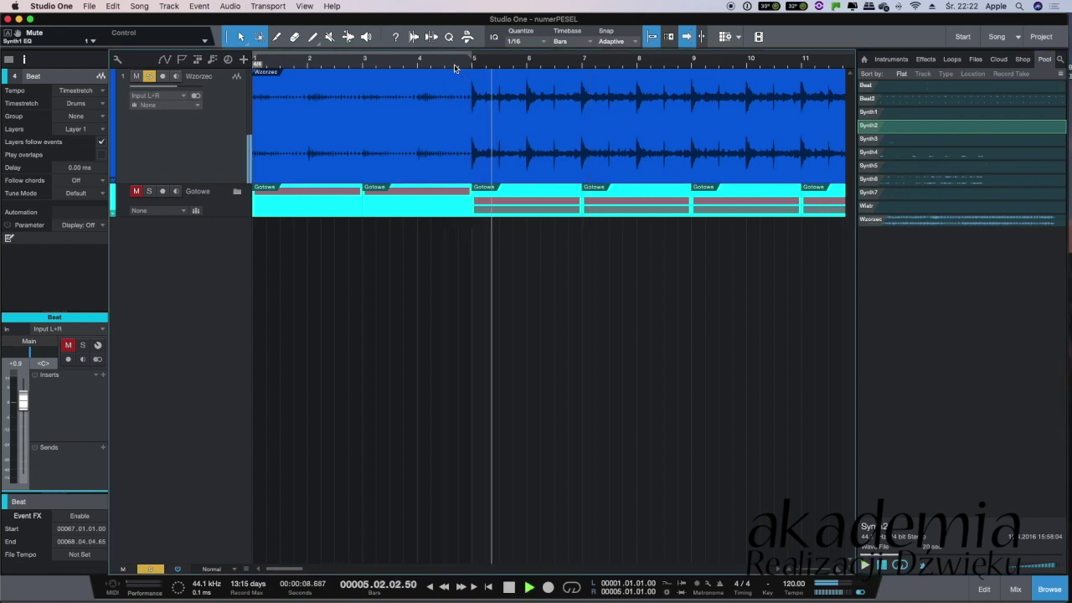
key("space")
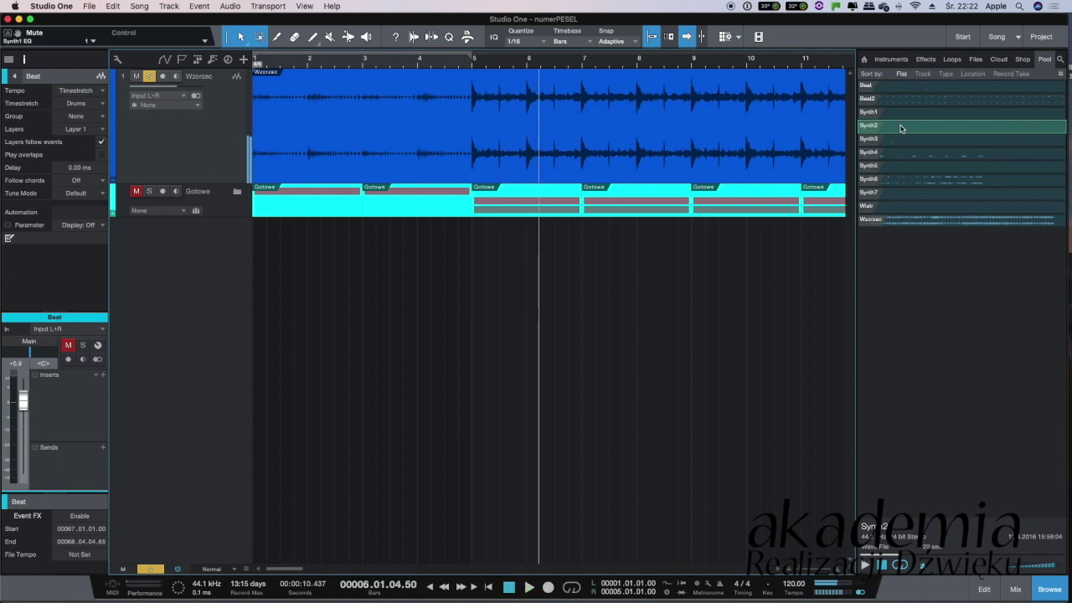
left_click(865, 566)
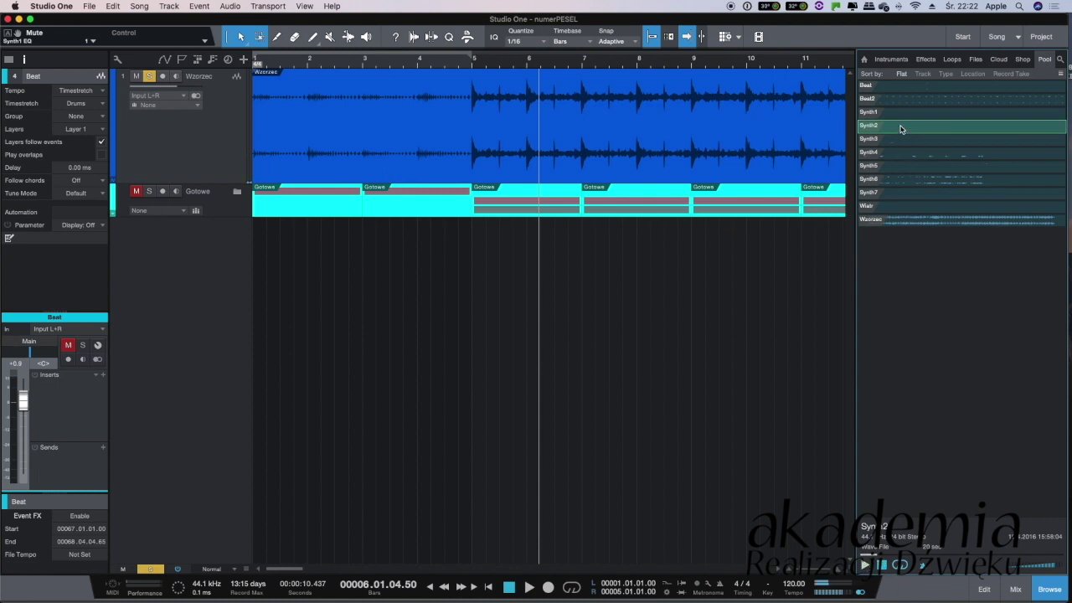
Place the Synth2 sample on a new track below Gotowe at bar 5 and check its start against Wzorzec
left_click_drag(895, 127, 495, 248)
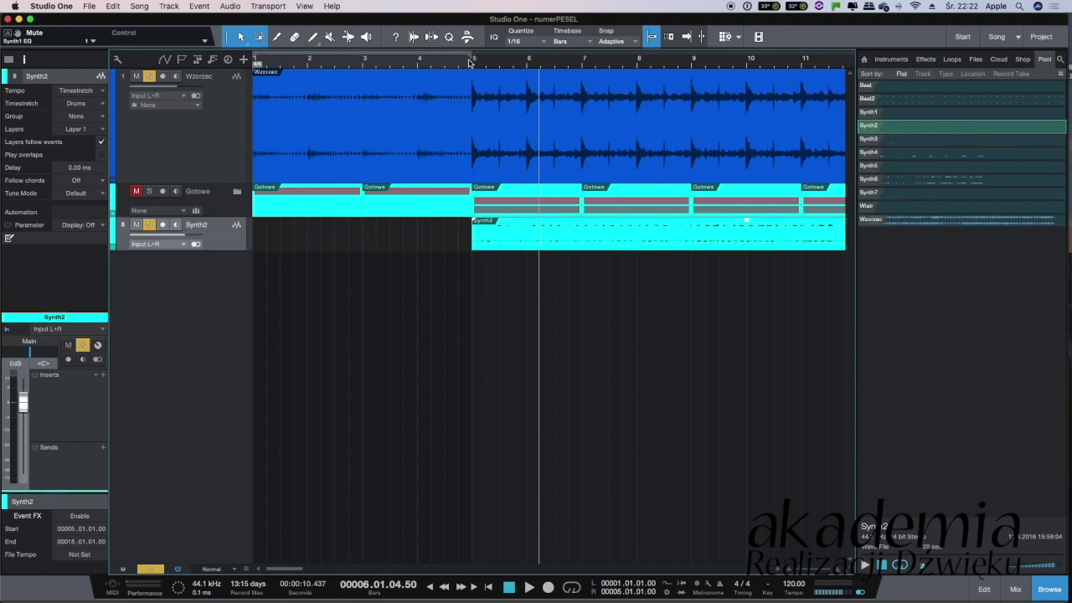
left_click_drag(473, 63, 402, 223)
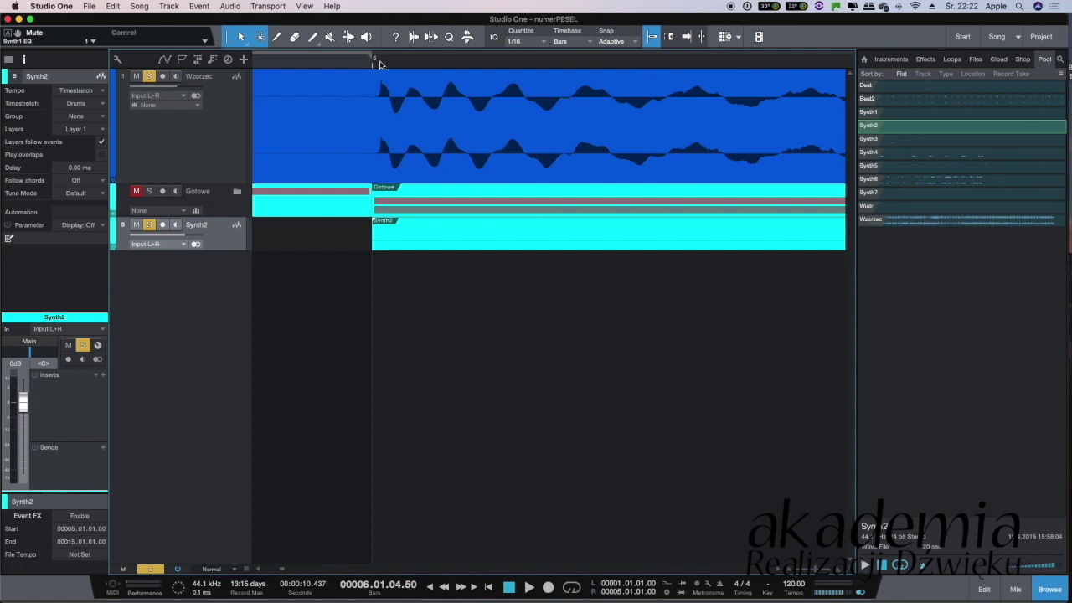
left_click_drag(379, 64, 331, 184)
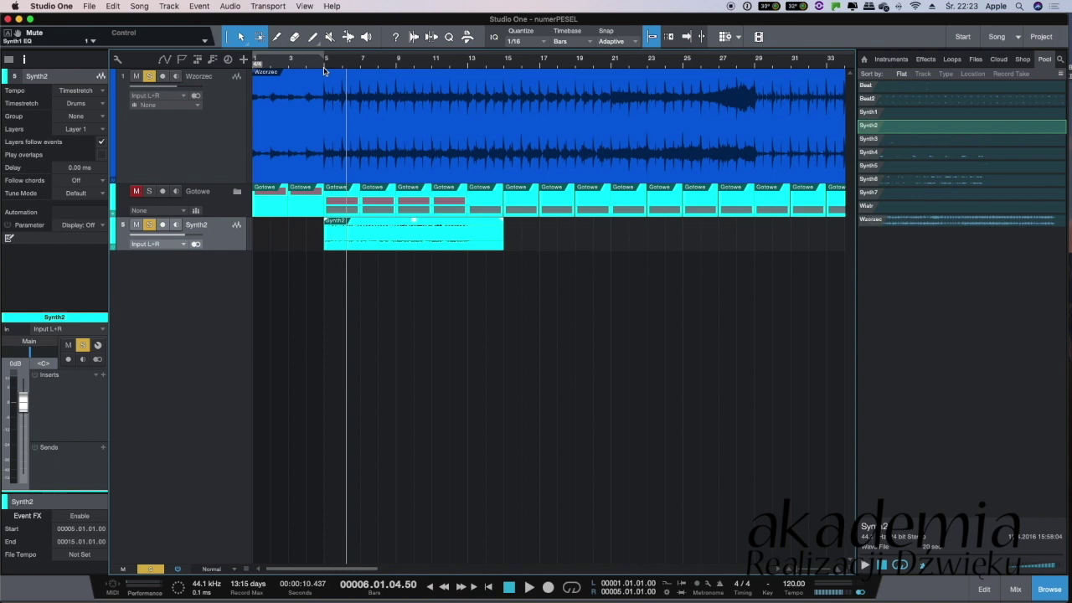
Take Synth2 out of solo and play Wzorzec alone from just before bar 5, stopping in the same bar
left_click(149, 226)
left_click(136, 225)
key("f")
key("space")
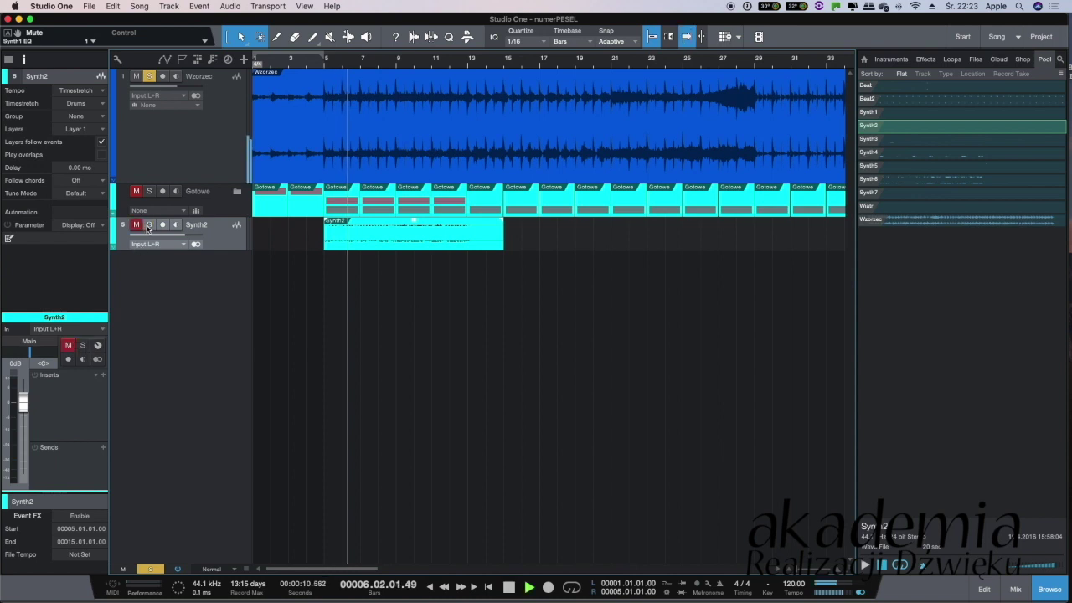
left_click(319, 70)
key("space")
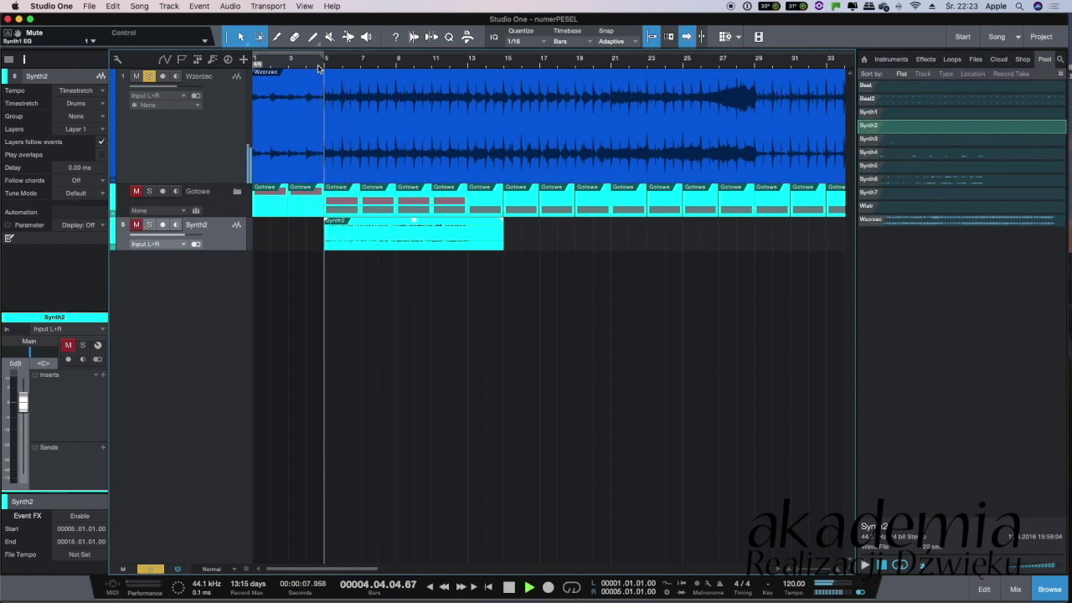
key("space")
Switch the solo from Wzorzec to Synth2, play it through to bar 6, and clear the solo
left_click(149, 76)
left_click(136, 76)
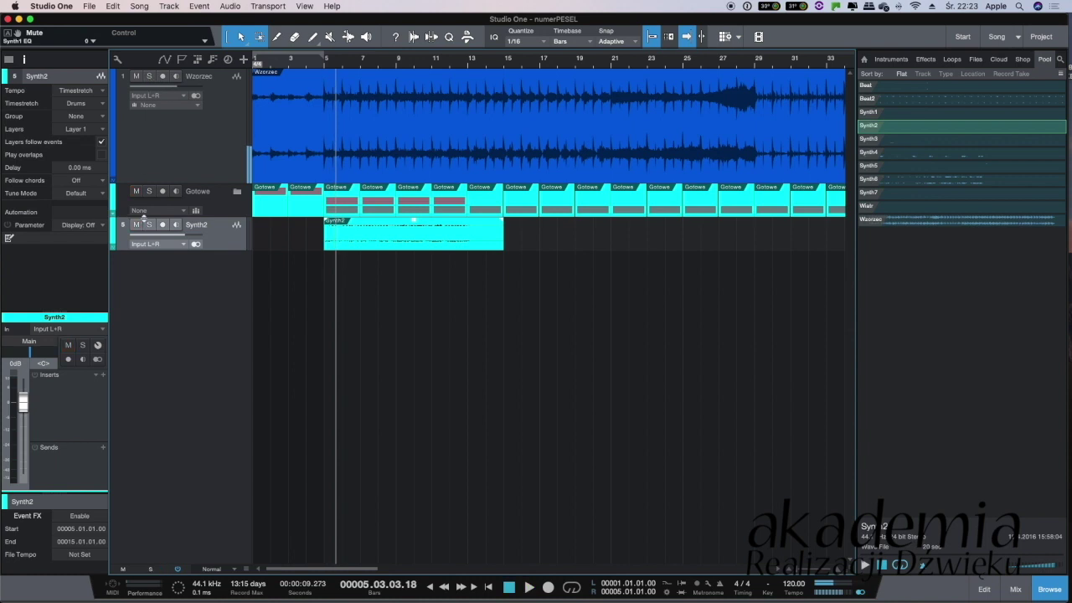
left_click(136, 225)
left_click(148, 225)
key("space")
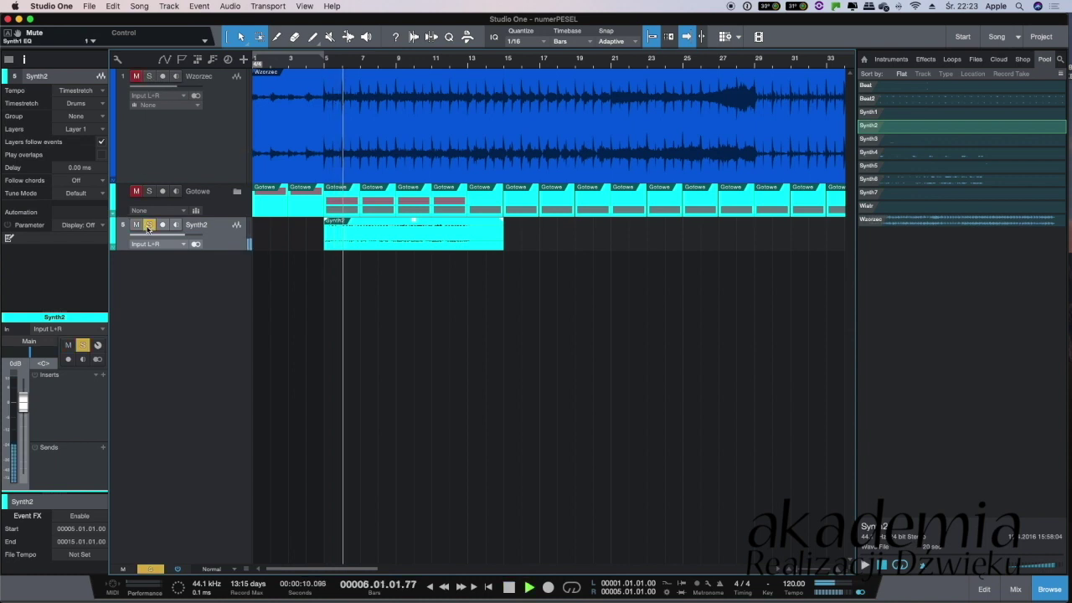
left_click(149, 224)
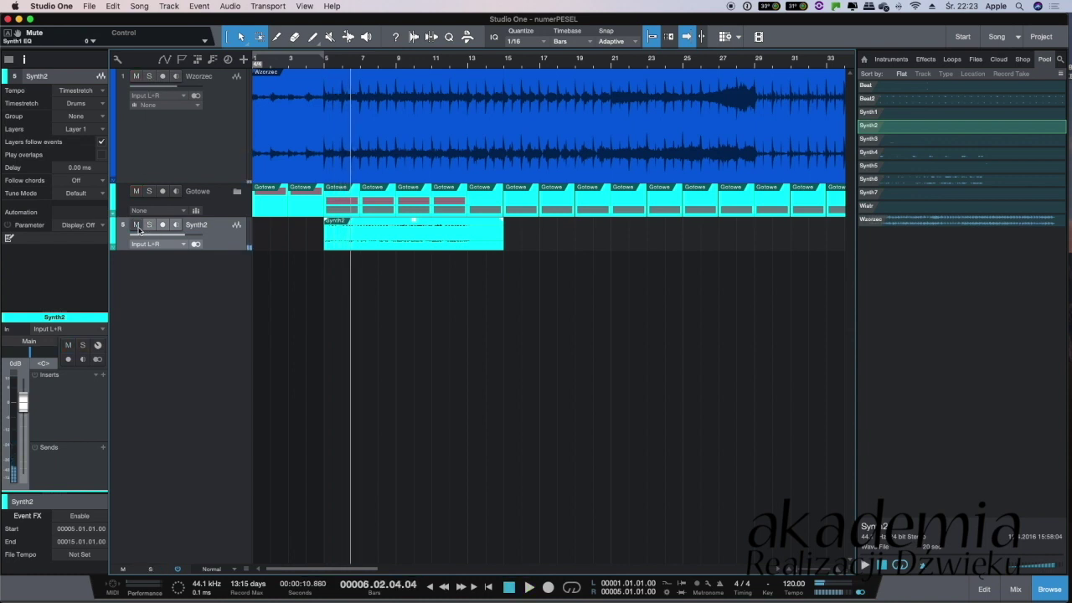
Solo Wzorzec and listen from bar 5 on to about bar 14, then stop
left_click(149, 77)
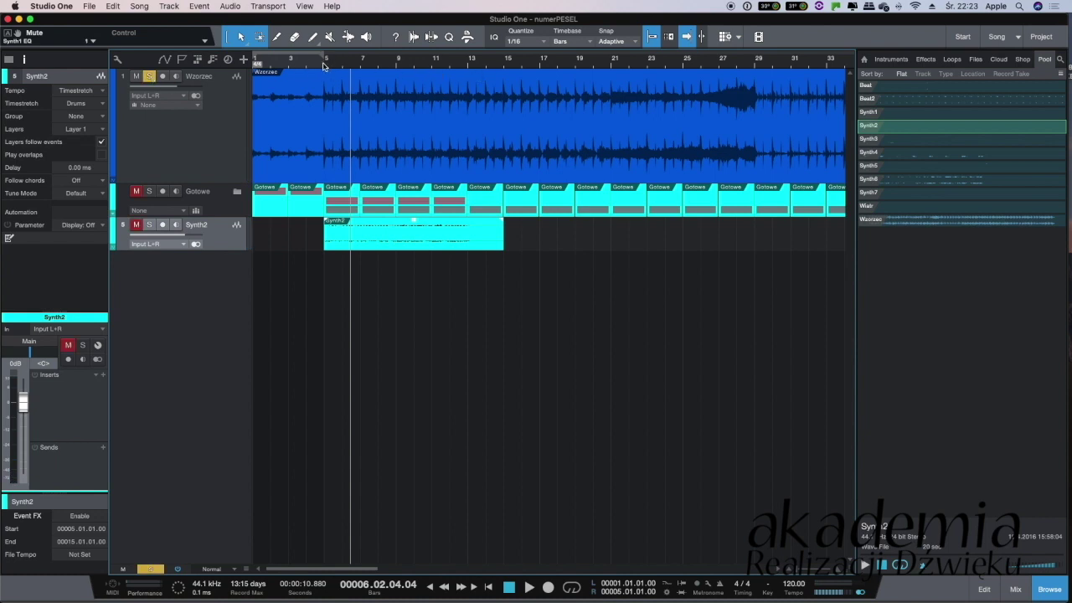
key("space")
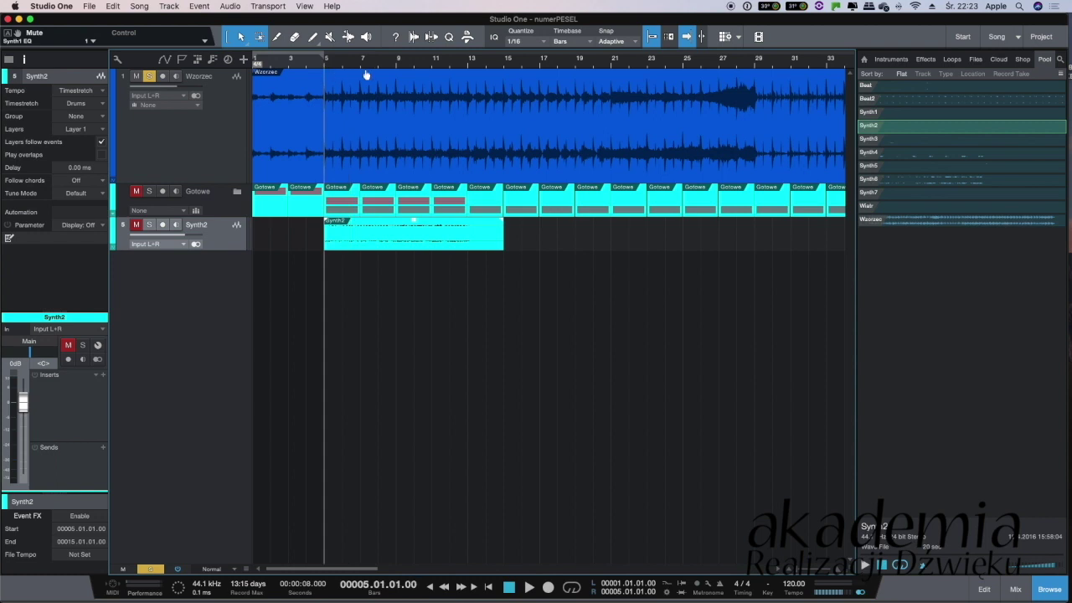
key("space")
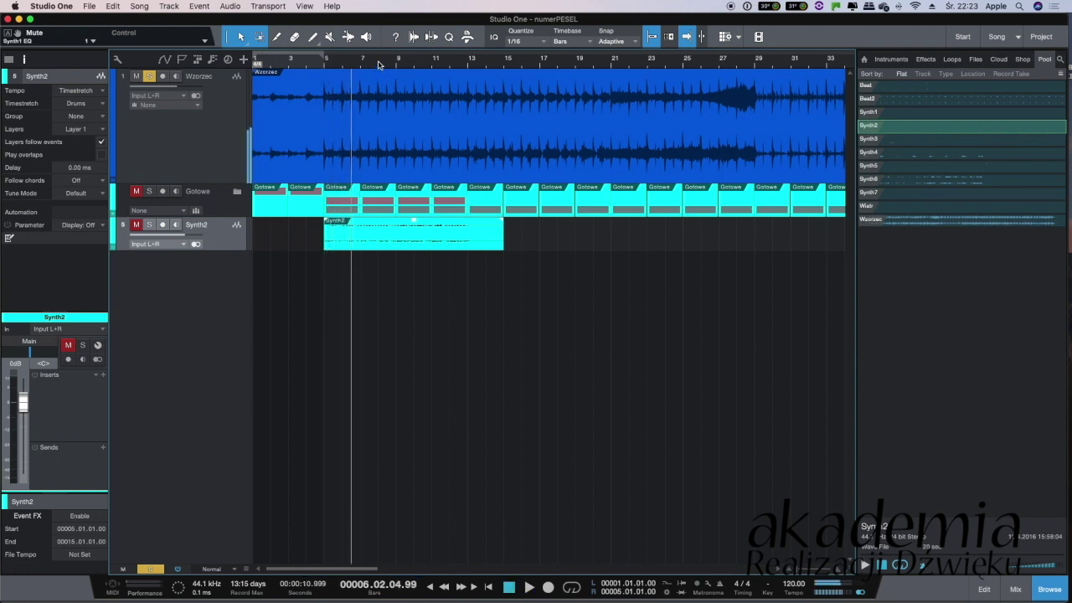
left_click(369, 69)
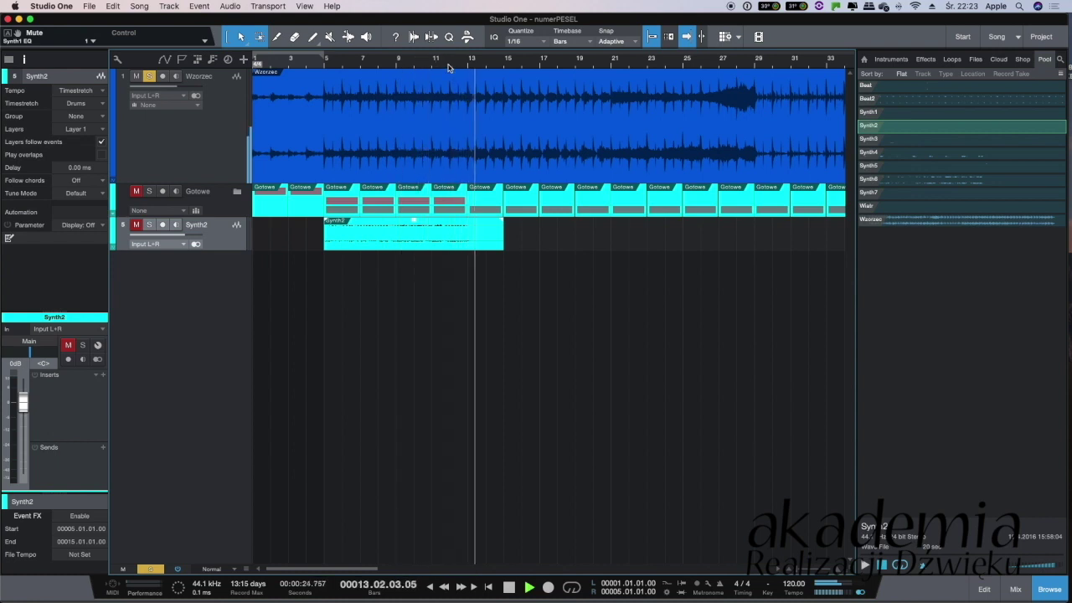
key("space")
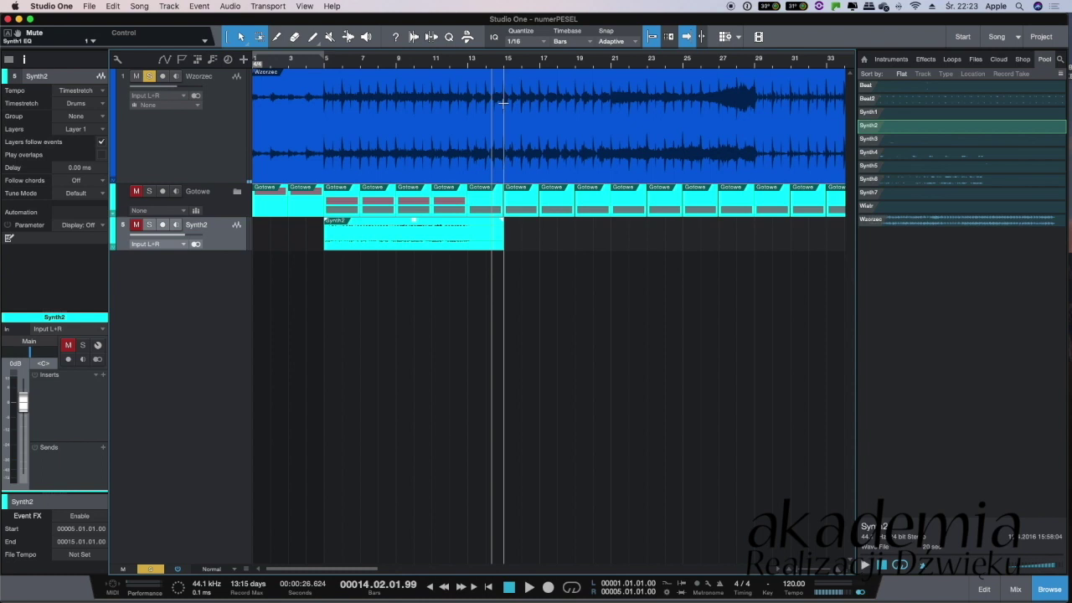
Play Wzorzec alone at successive points from about bar 14 through the section after bar 29, listening for its parts
key("space")
key("space")
left_click(576, 67)
key("space")
left_click(610, 67)
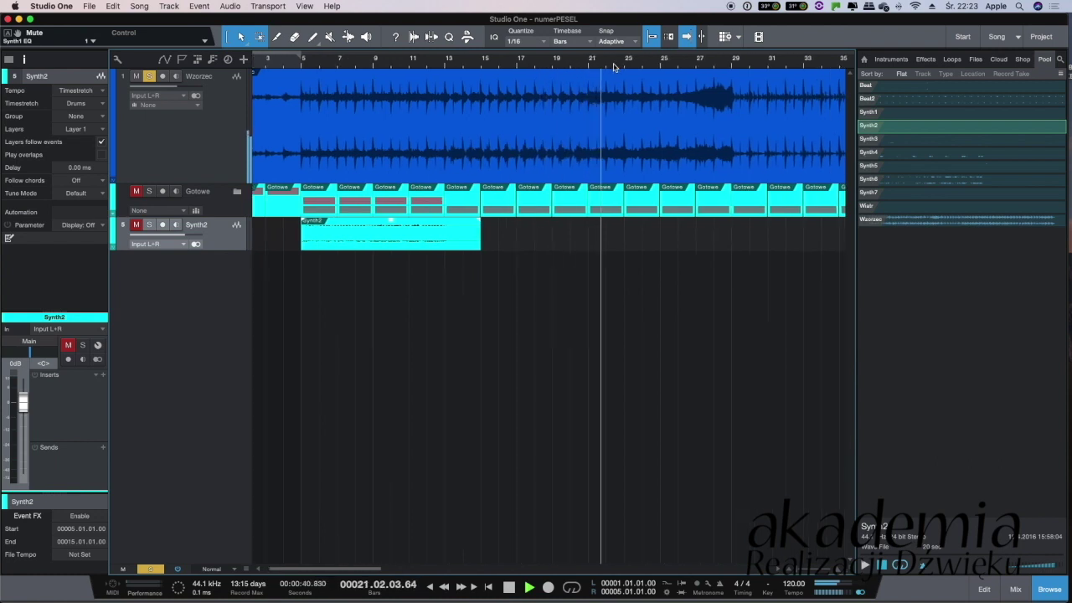
left_click(536, 67)
left_click(566, 67)
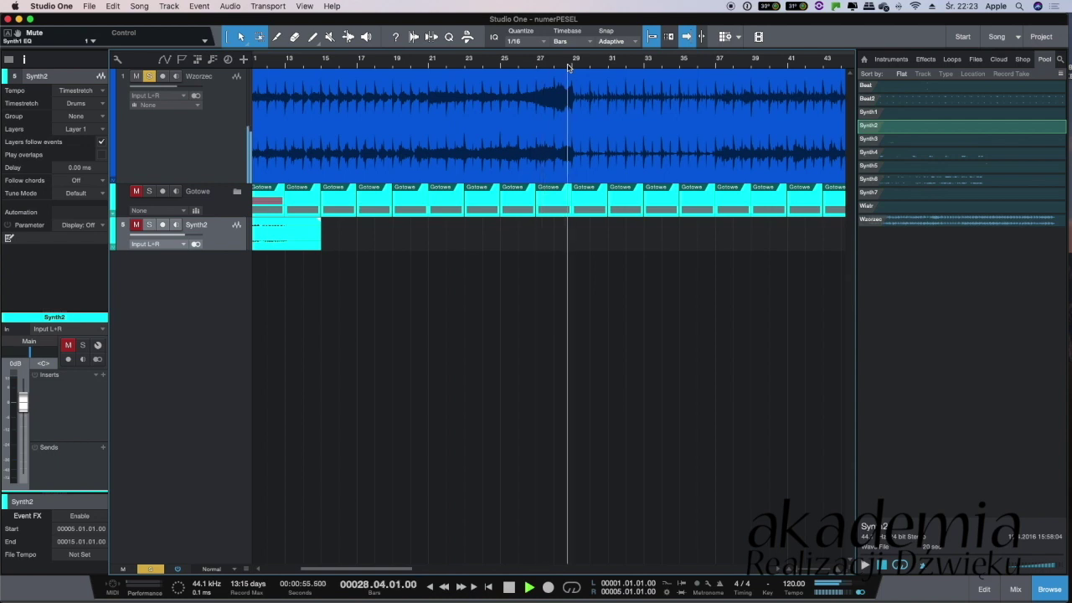
left_click(700, 67)
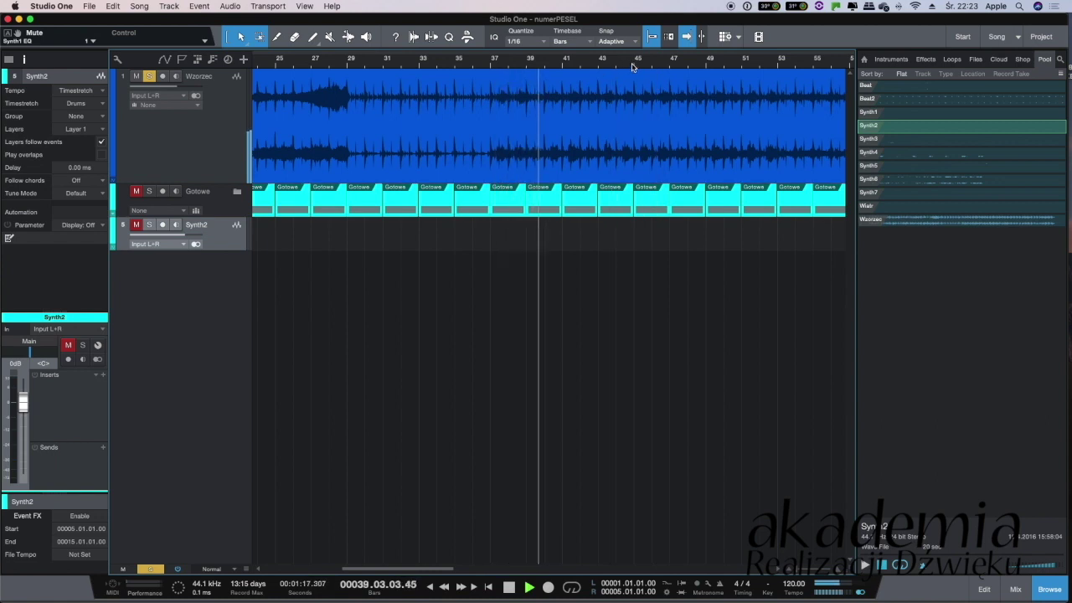
Continue auditioning Wzorzec at points from about bar 45 to bar 66, then stop playback
left_click(632, 67)
scroll(662, 79, "right", 5)
left_click(582, 67)
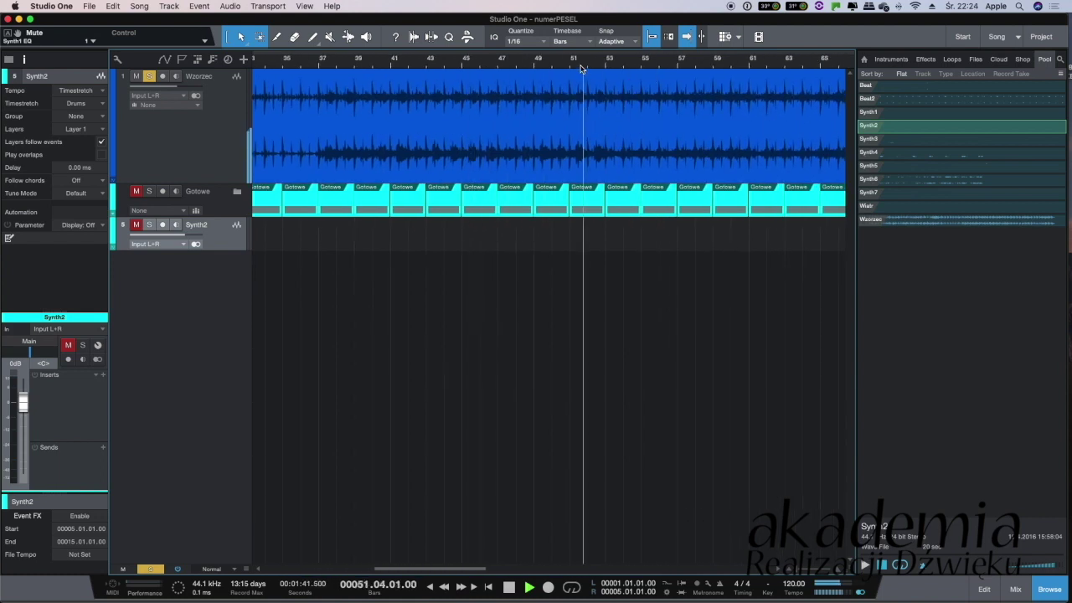
left_click(657, 67)
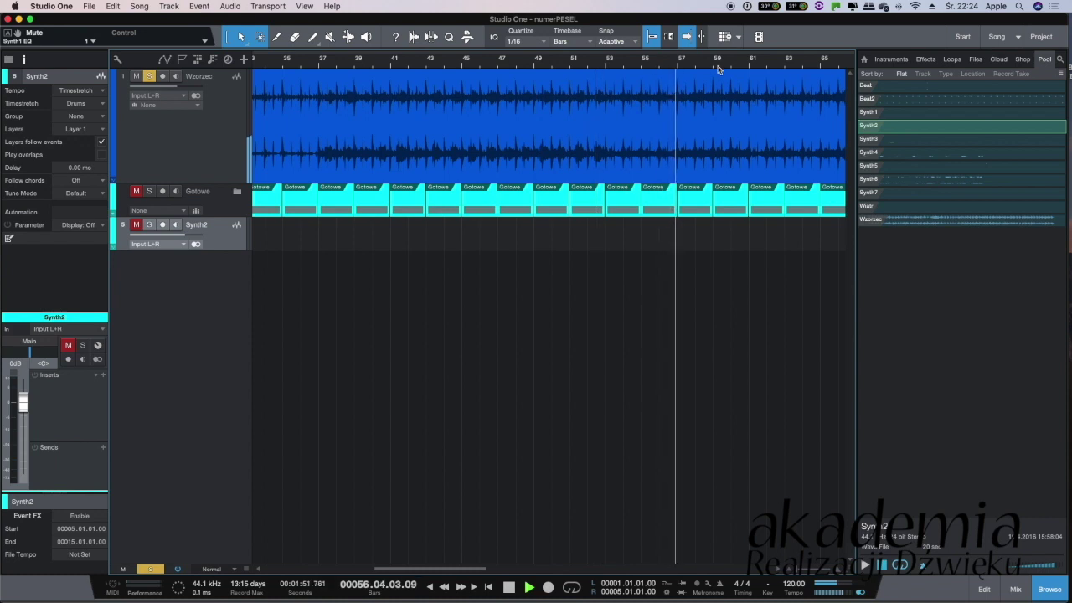
left_click(744, 67)
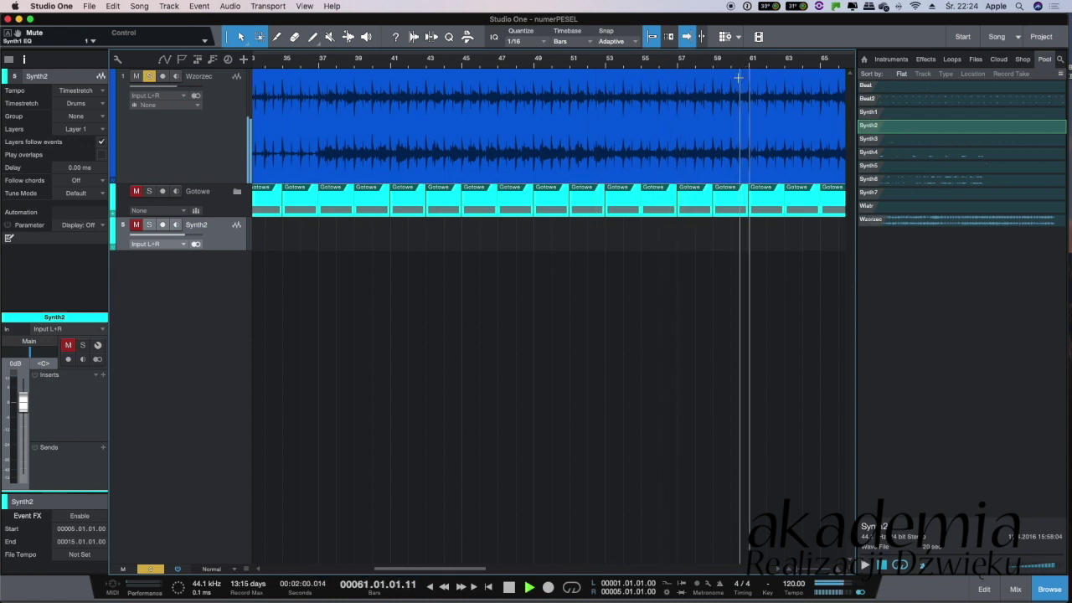
scroll(720, 76, "right", 5)
left_click(615, 67)
scroll(659, 75, "left", 3)
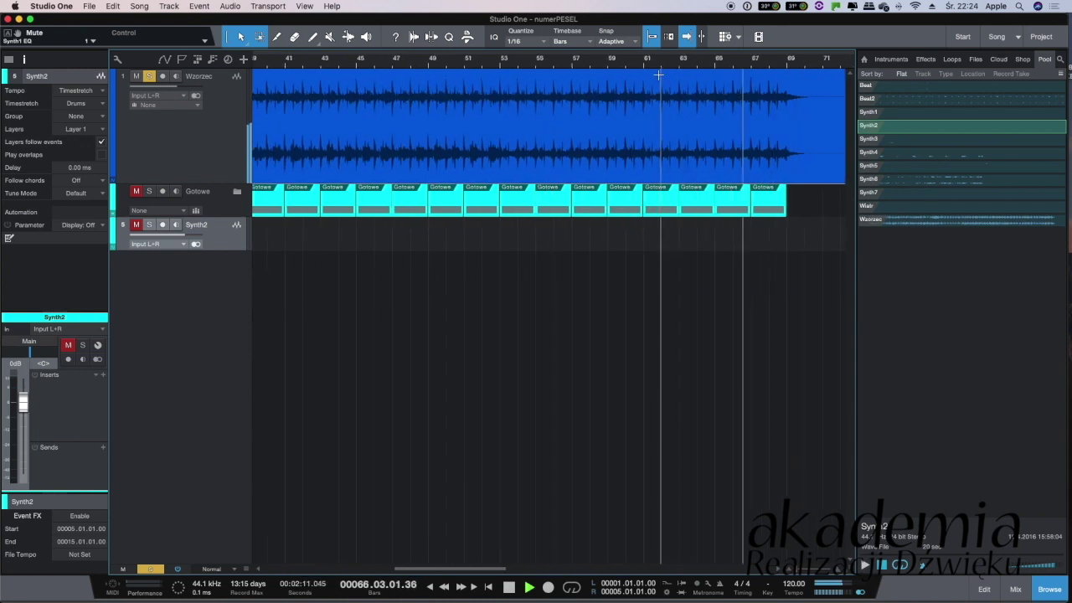
scroll(659, 75, "left", 10)
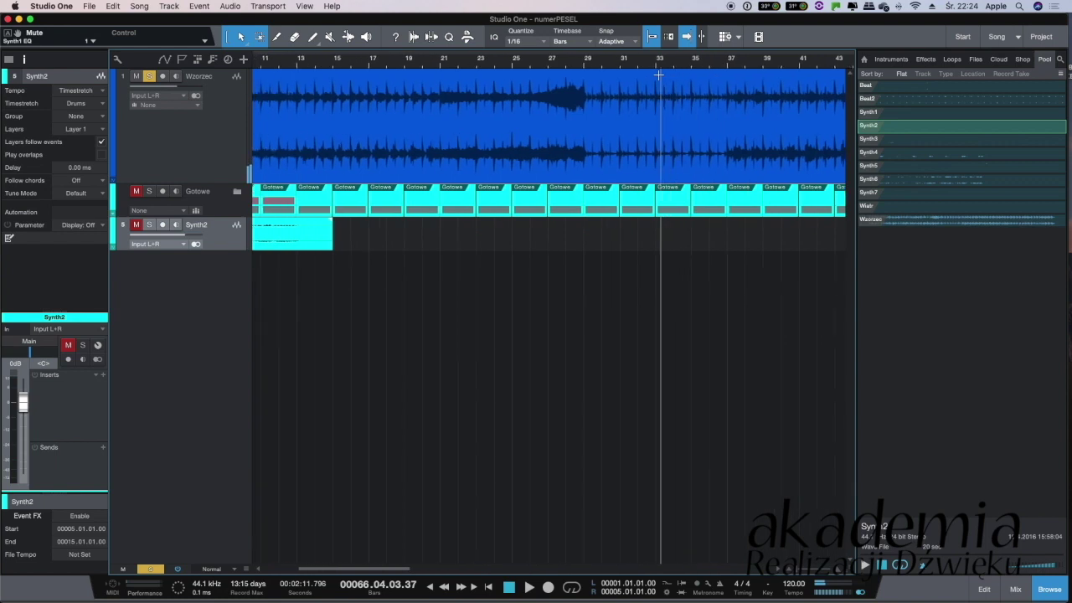
scroll(659, 75, "left", 4)
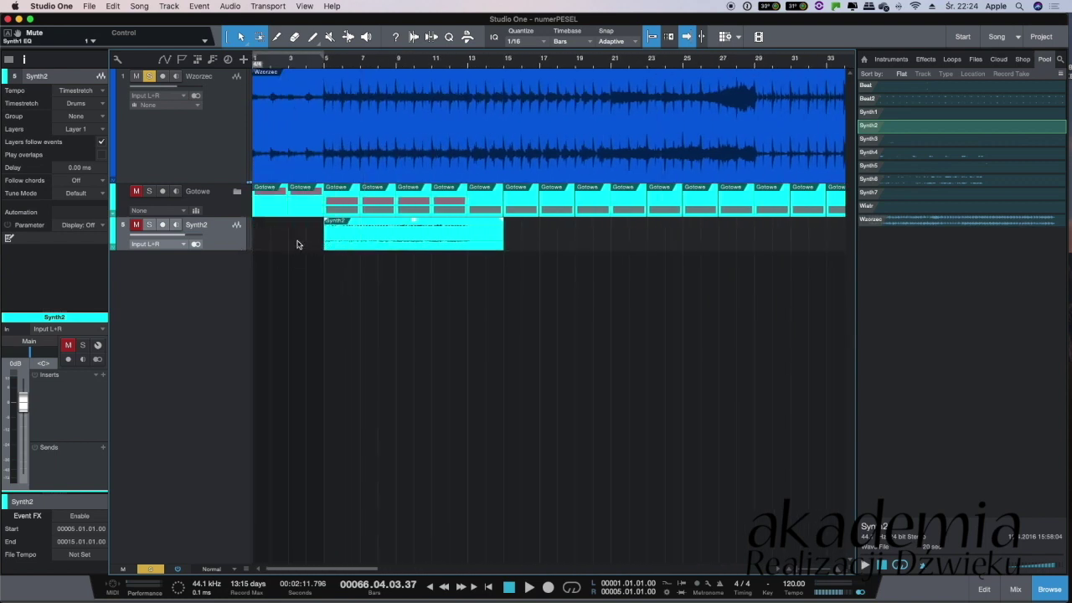
Make the Synth2 track taller and play it alone from just before bar 5, then stop and clear its solo
left_click_drag(212, 248, 210, 284)
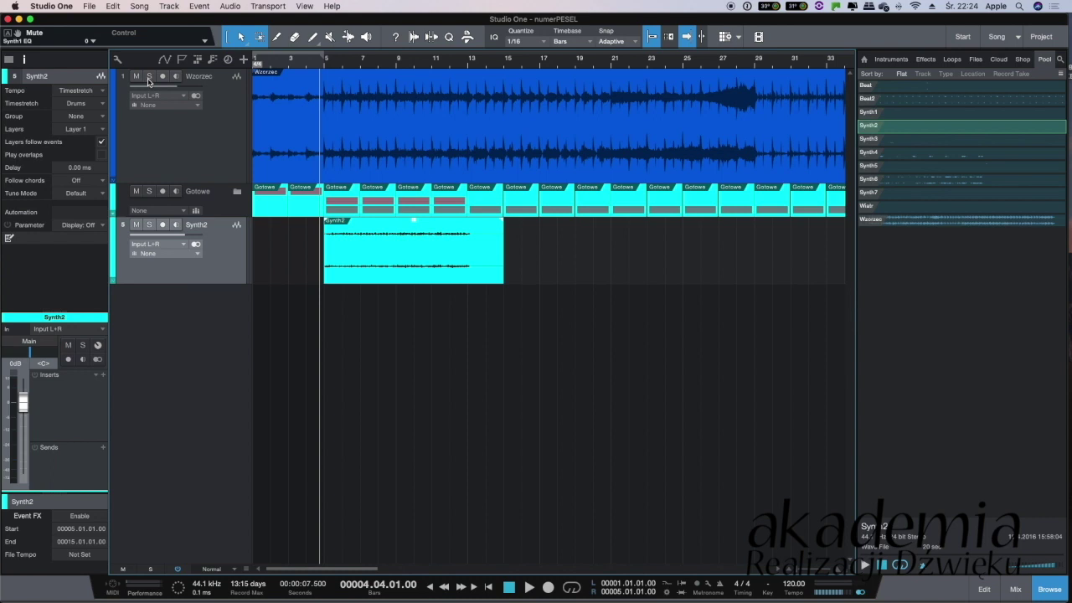
key("space")
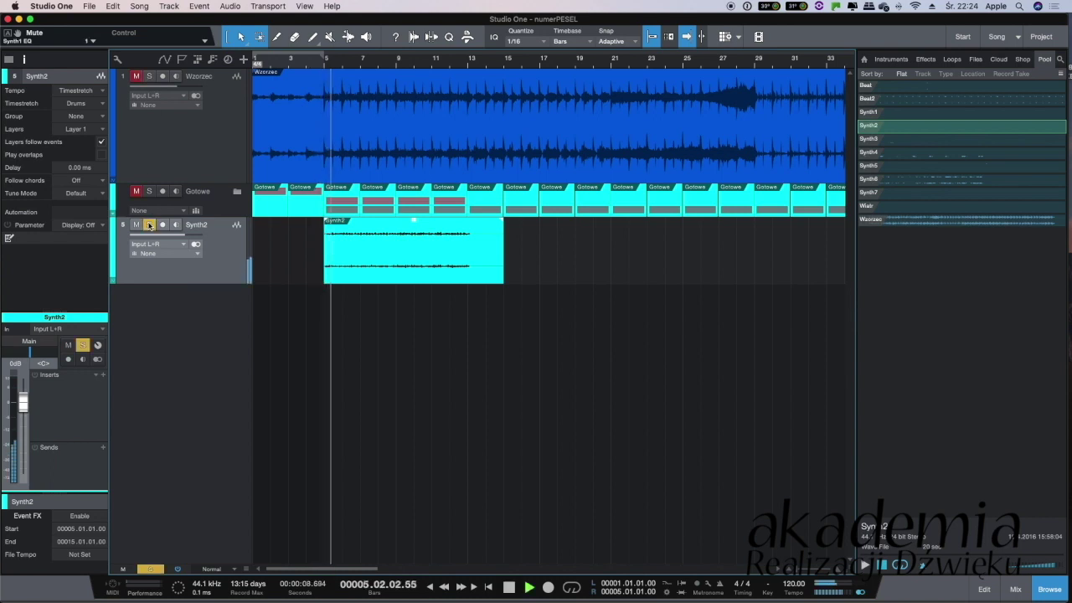
key("space")
left_click(149, 225)
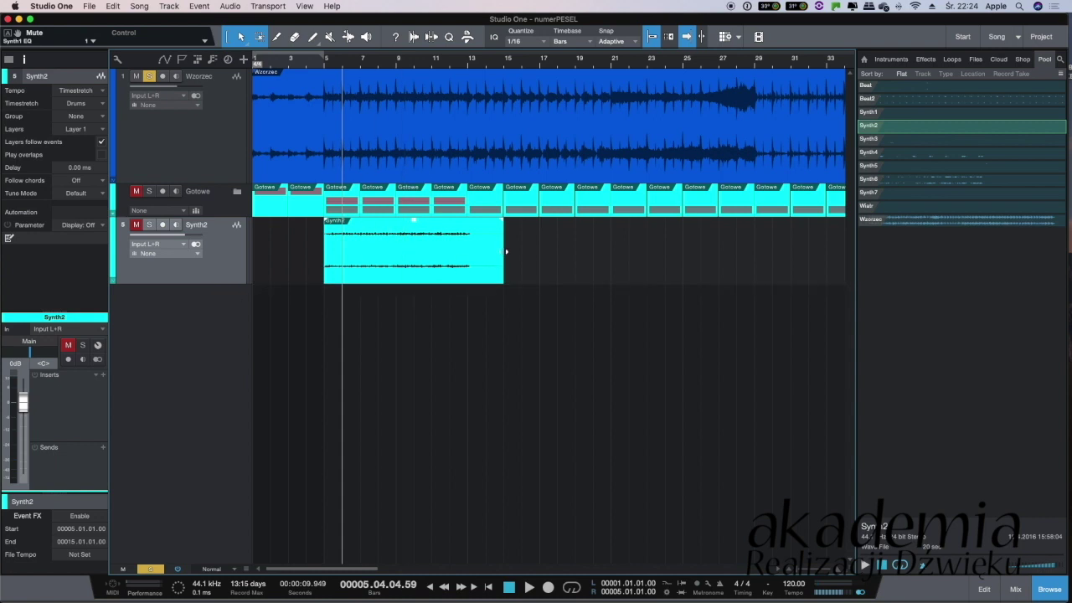
Change the colour of the Synth2 track to yellow
left_click(111, 243)
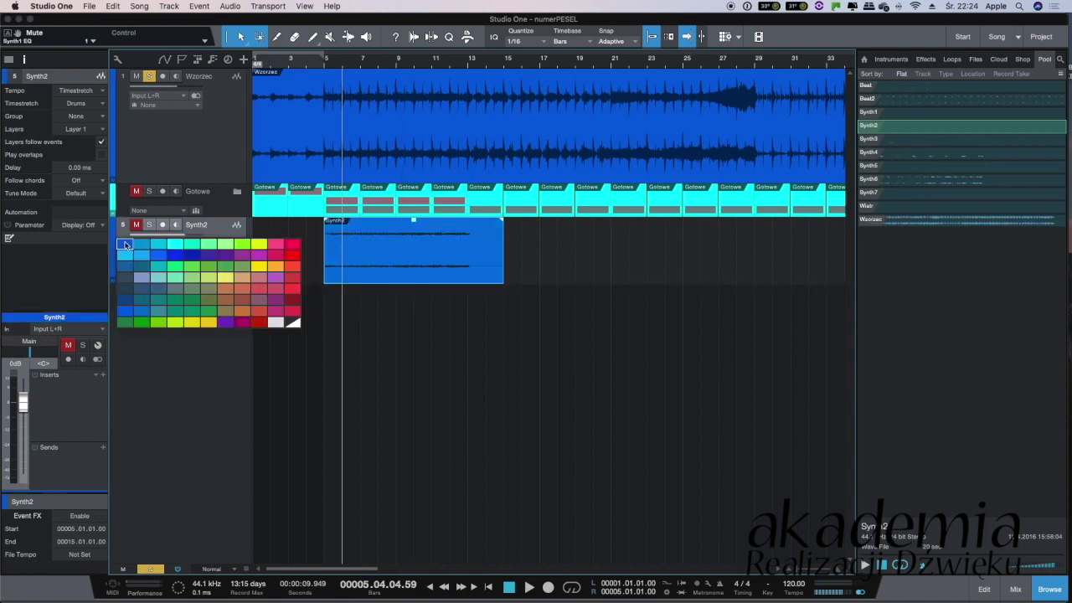
left_click(126, 244)
left_click(115, 242)
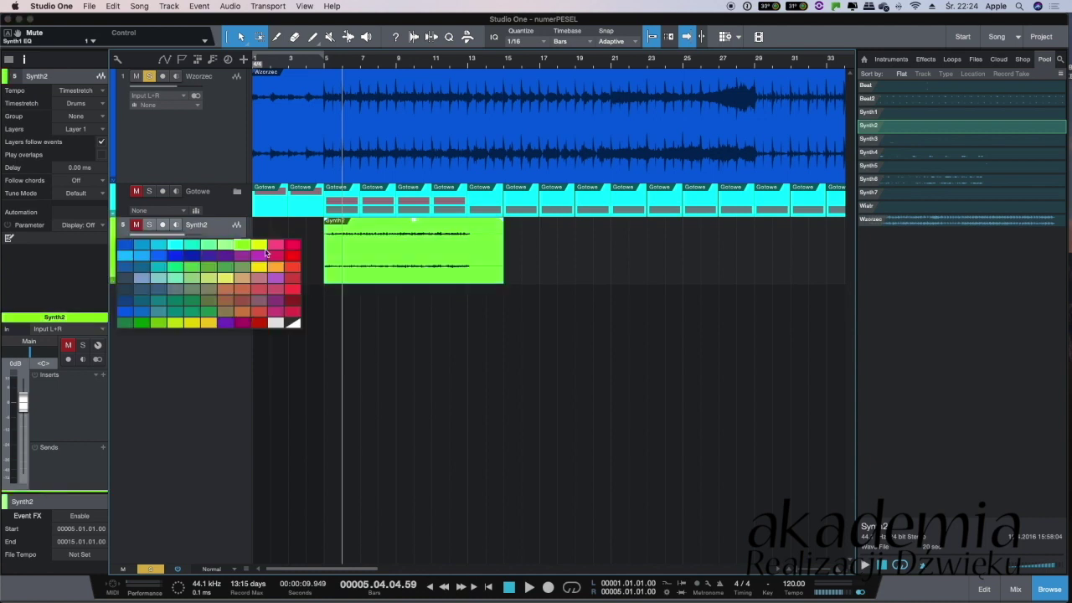
left_click(259, 244)
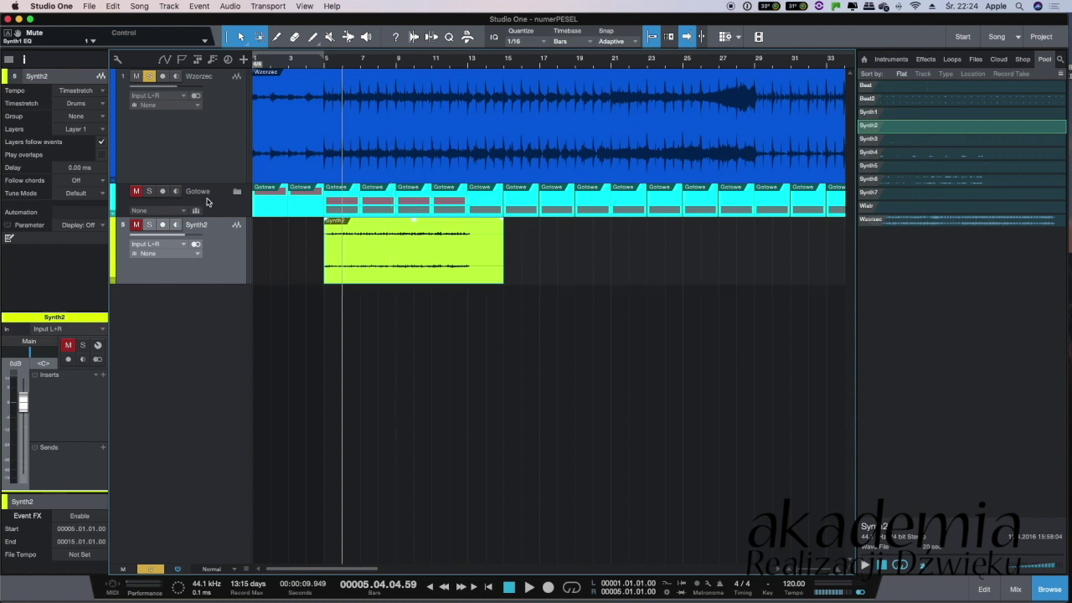
Play Wzorzec from just before bar 5 to about bar 13, briefly adding Synth2 to the solo for comparison
left_click(317, 64)
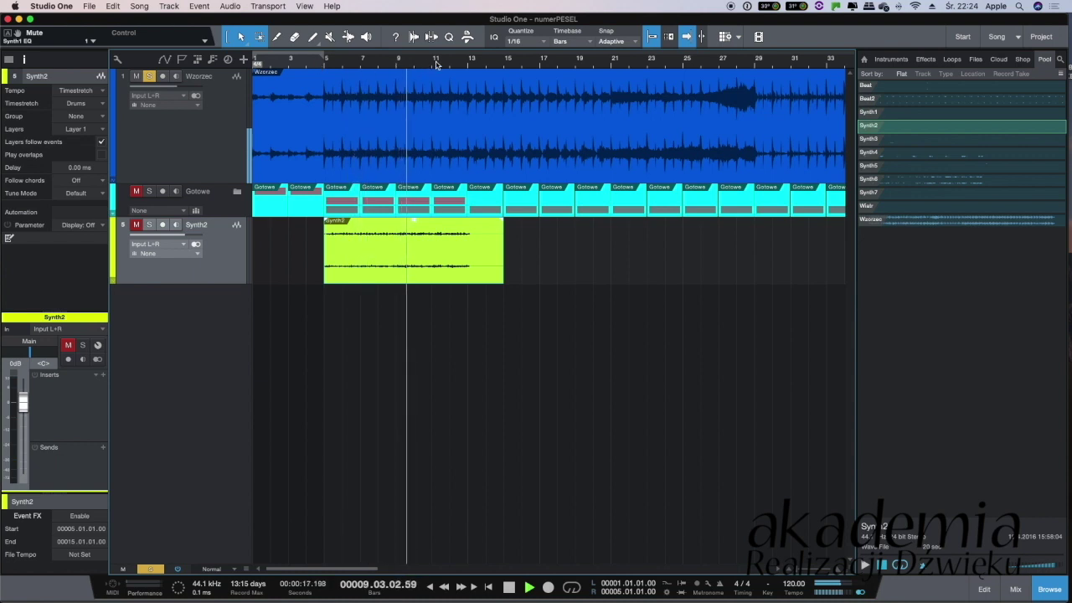
left_click(149, 226)
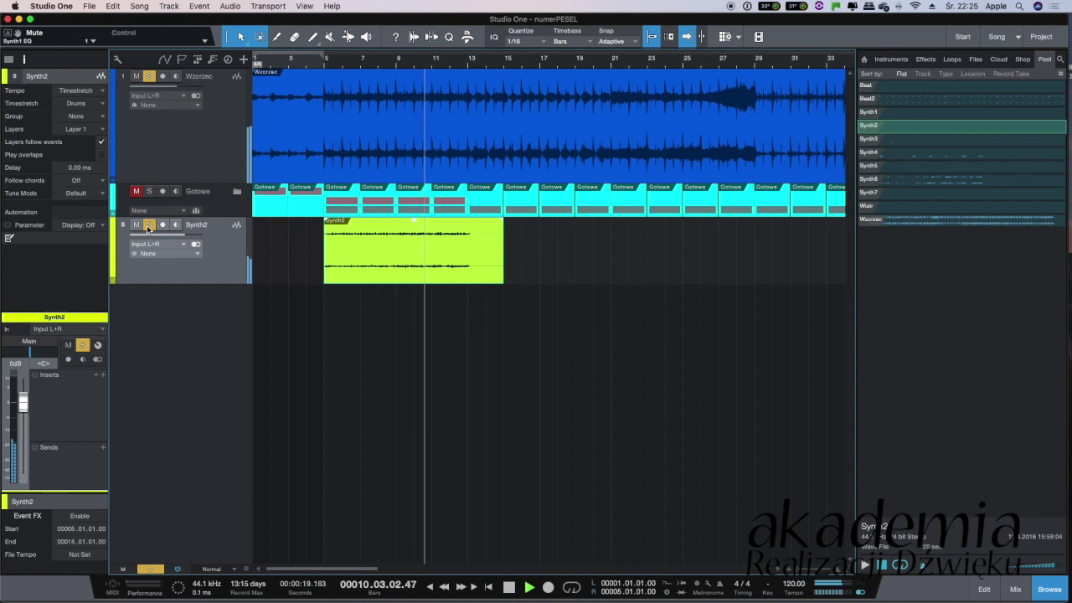
left_click(148, 226)
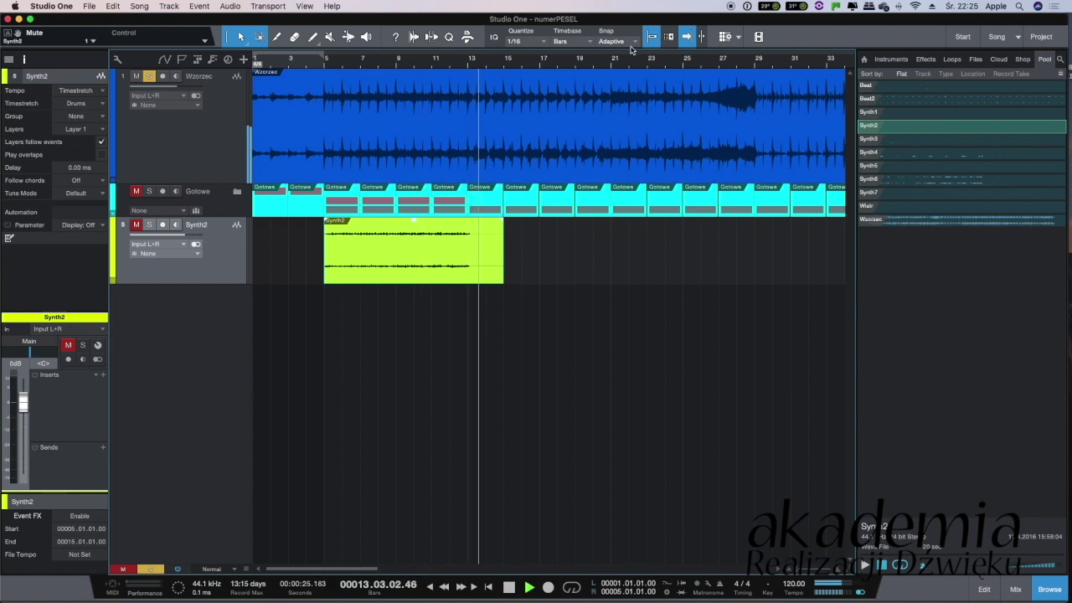
key("space")
Preview the Synth3 sample from the pool and compare it with Wzorzec played from just before bar 13
left_click(467, 65)
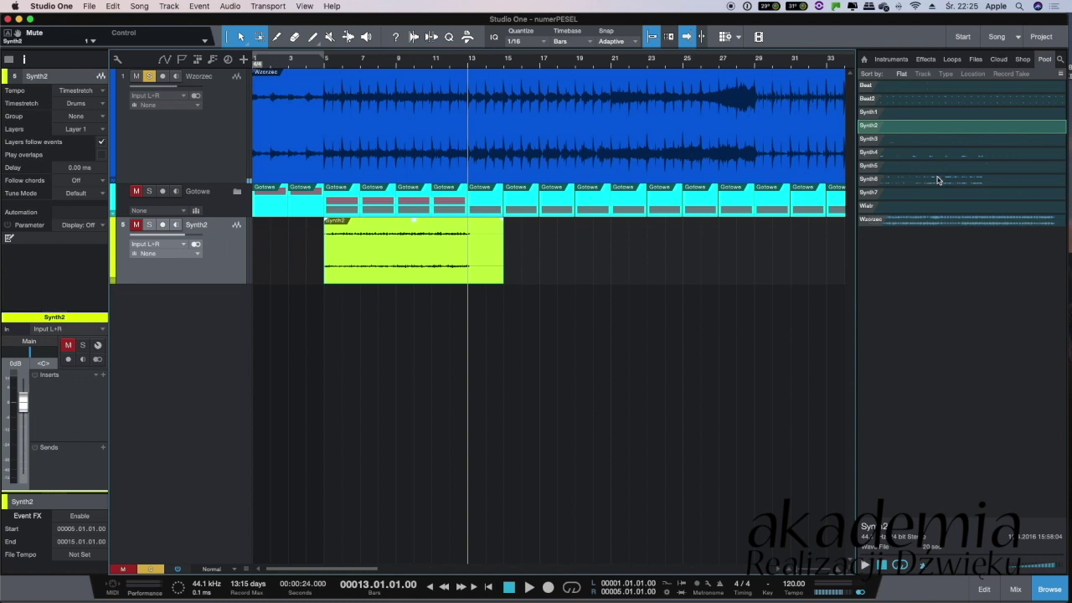
left_click(899, 139)
key("space")
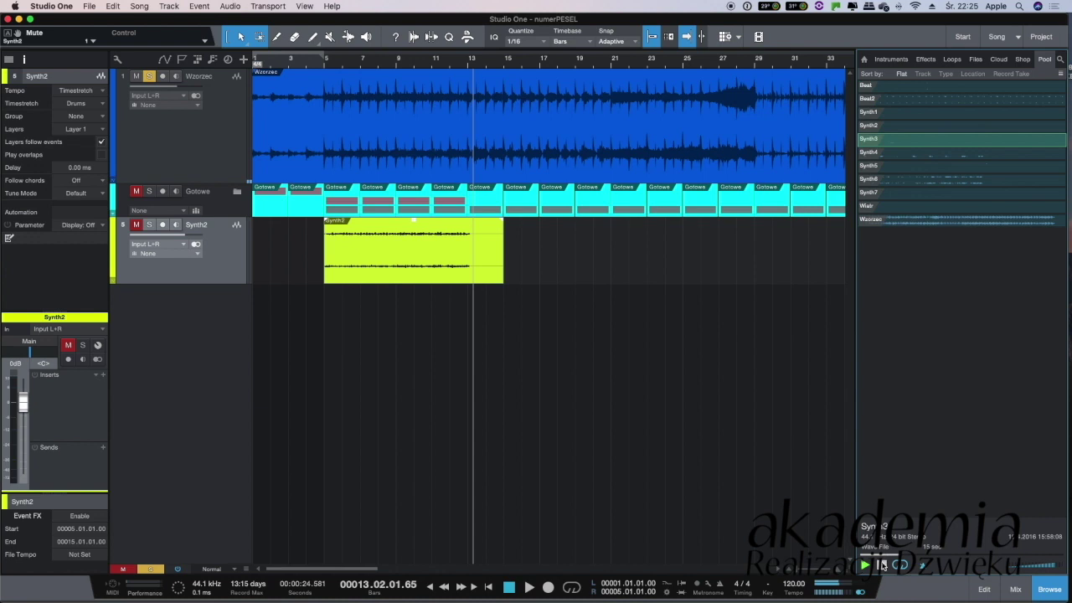
left_click(466, 62)
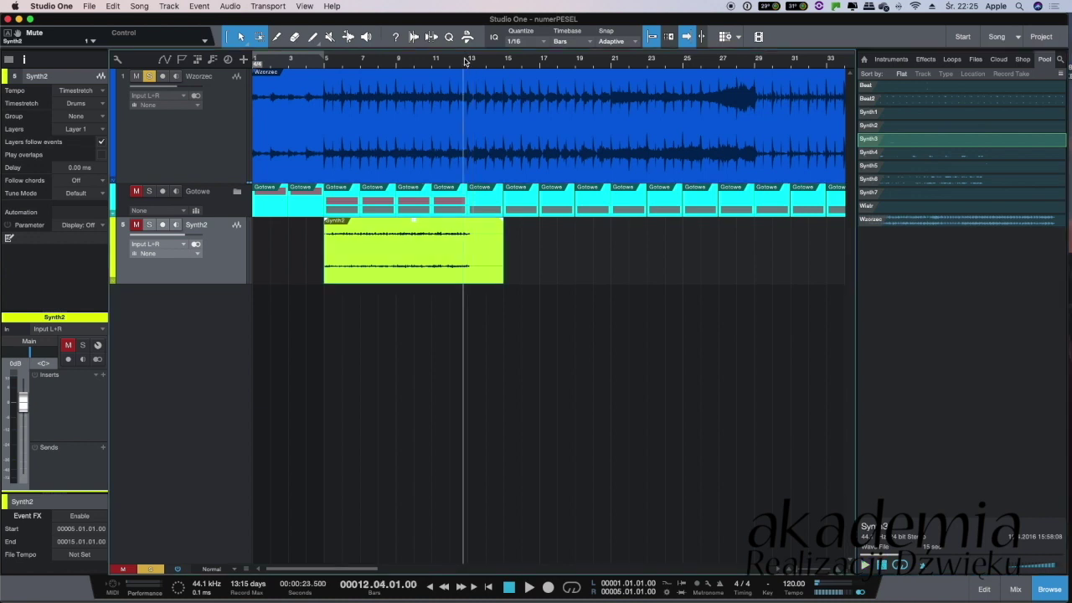
key("space")
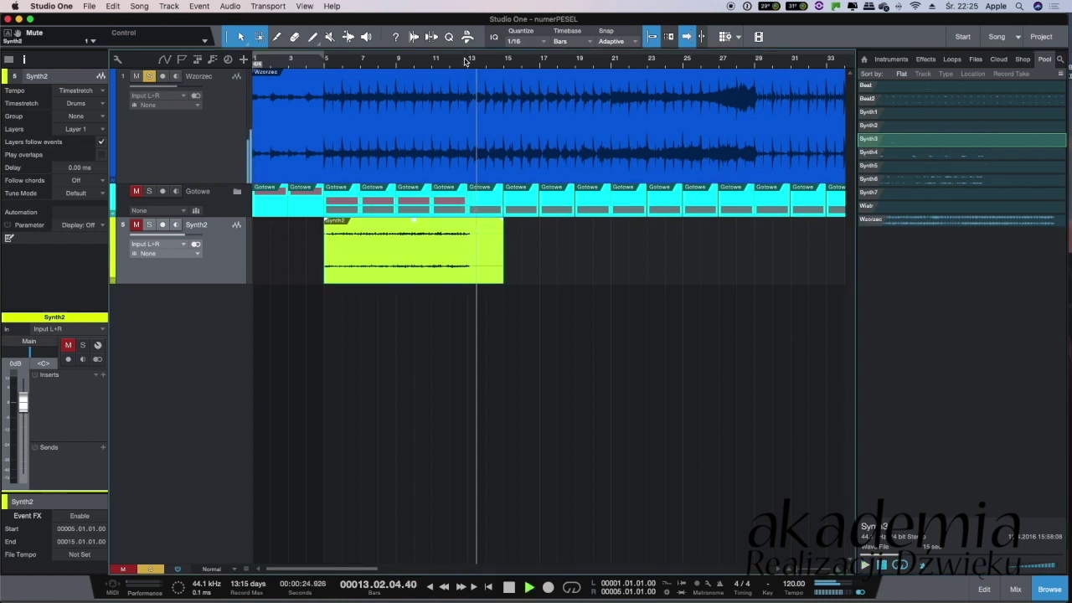
key("space")
Place the Synth3 sample on a new track below Synth2 at bar 13 and play it soloed with Wzorzec to about bar 21
left_click_drag(883, 142, 494, 317)
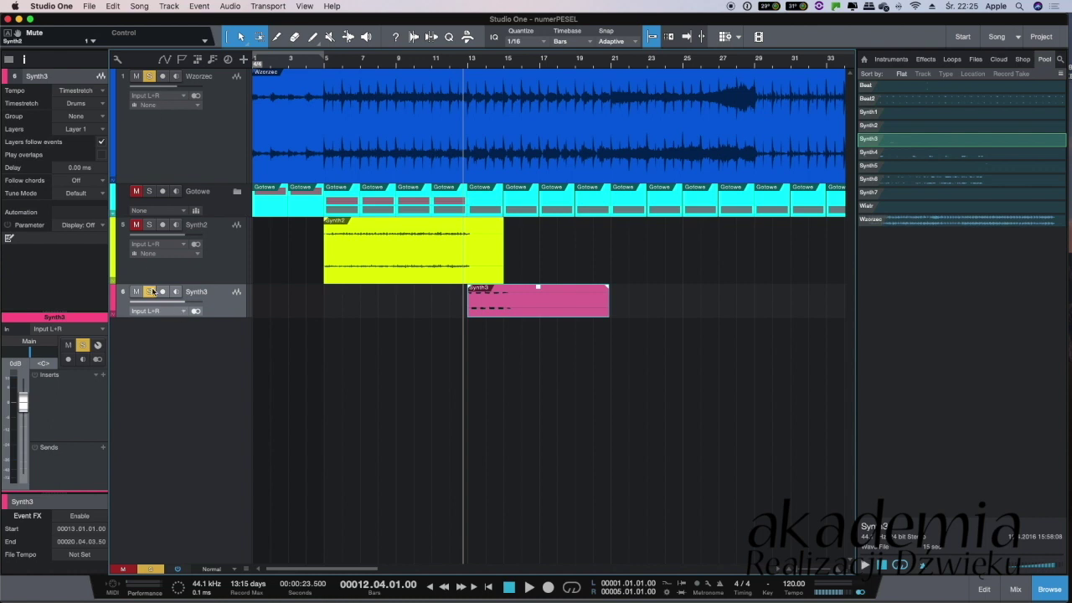
key("space")
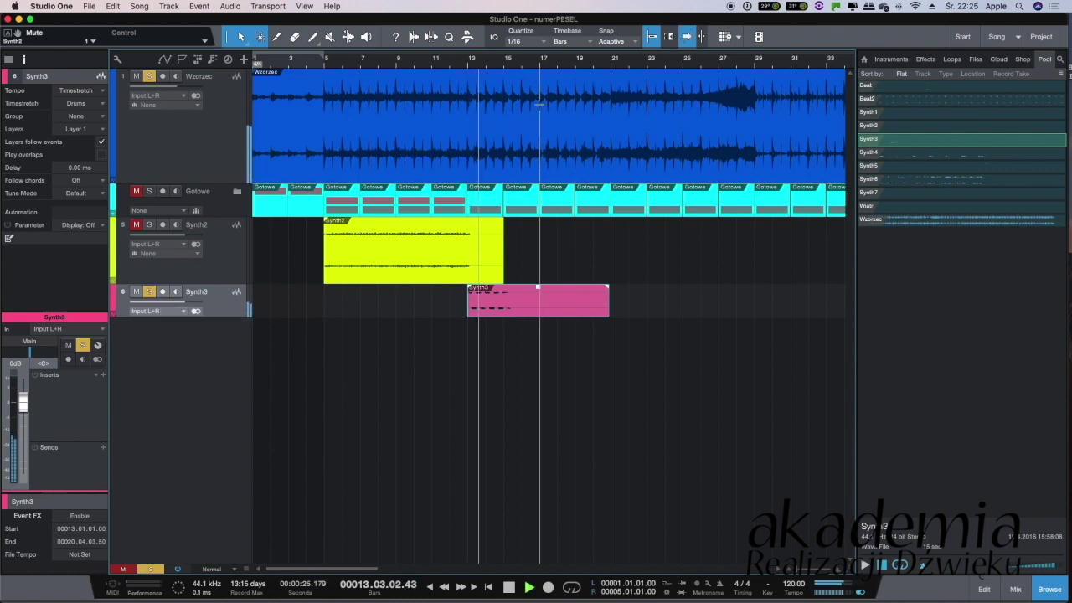
scroll(478, 124, "up", 5)
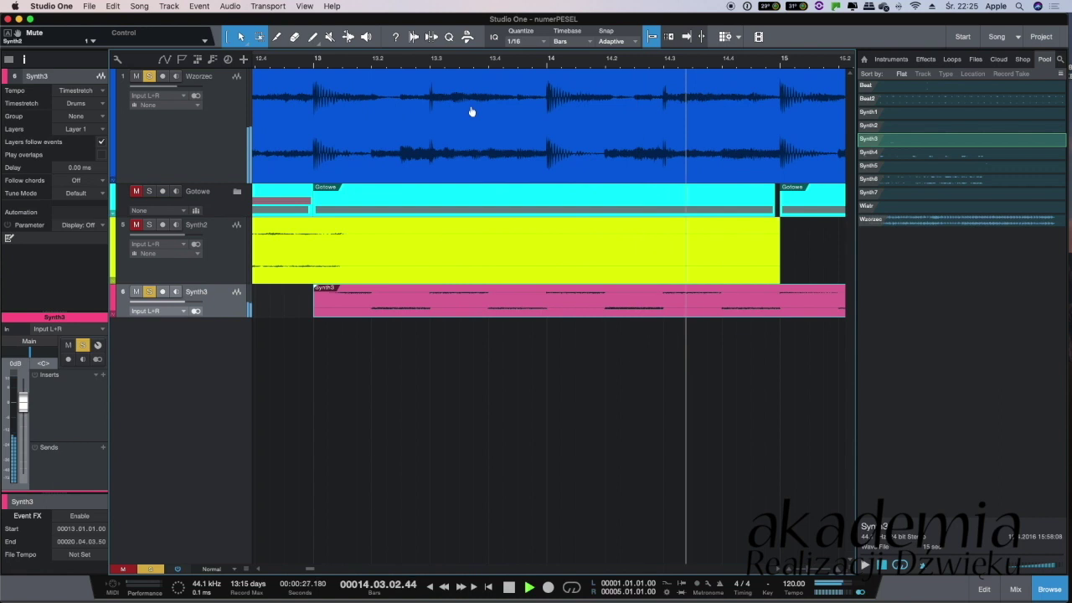
scroll(471, 111, "down", 6)
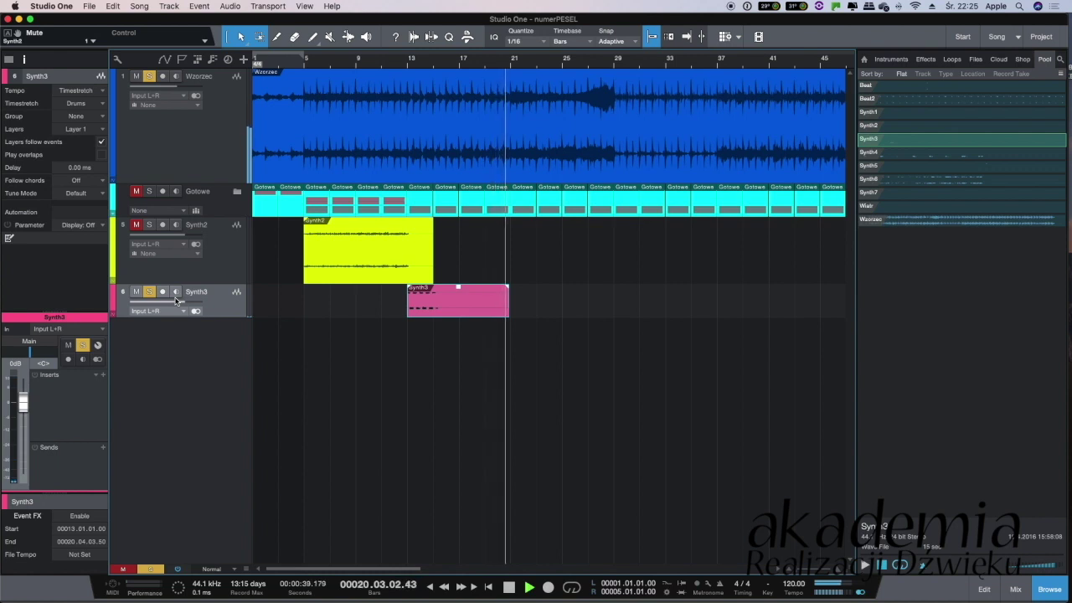
key("f")
left_click(510, 65)
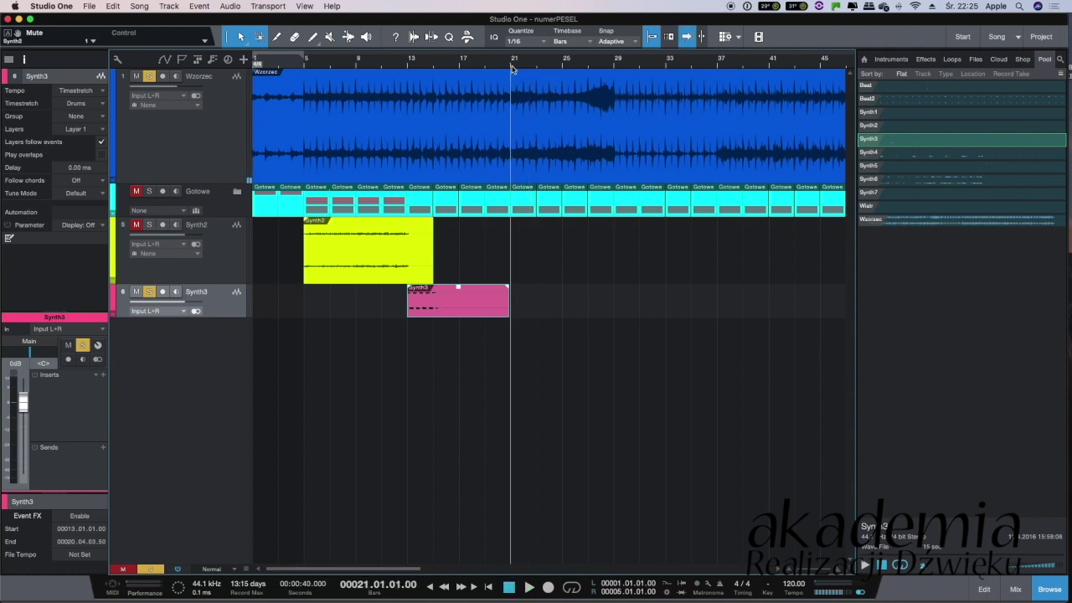
Make the Synth3 track taller and play it without Wzorzec from bar 13 to about bar 15
left_click(407, 67)
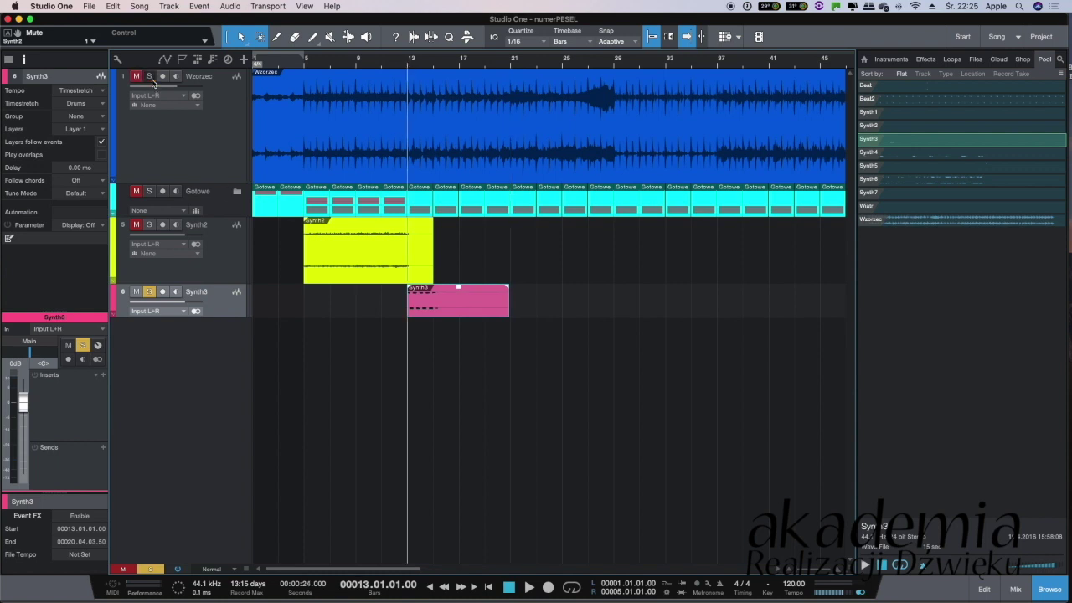
left_click_drag(236, 318, 237, 355)
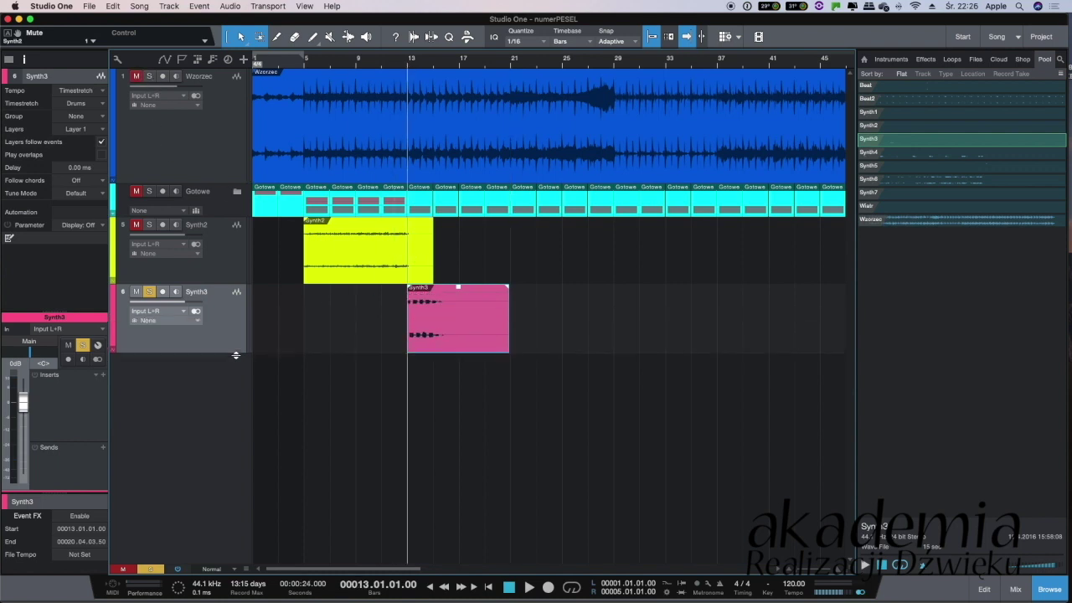
left_click_drag(411, 65, 410, 87)
key("space")
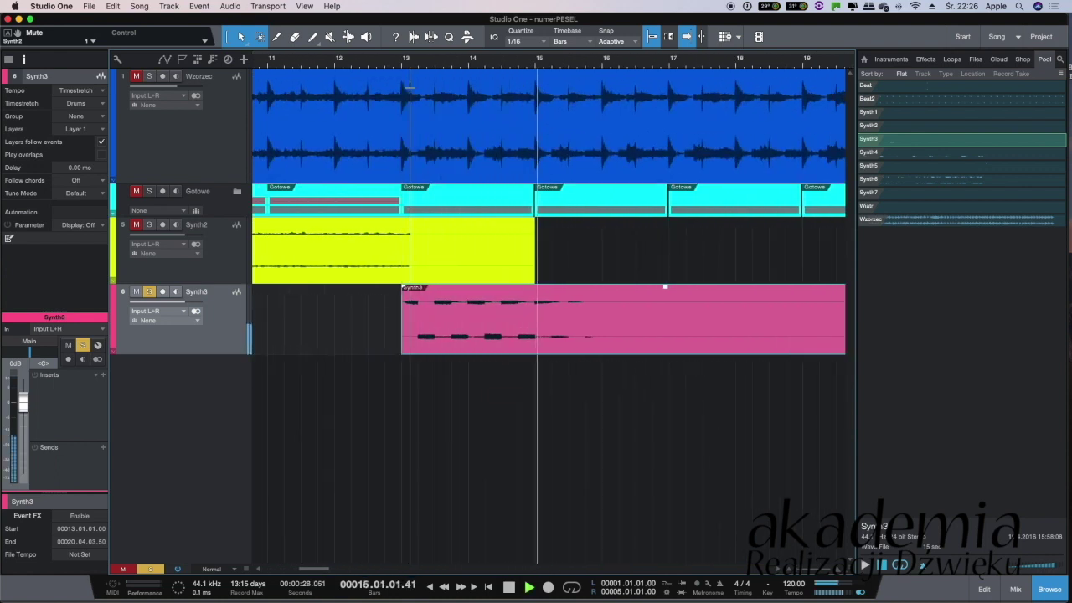
key("space")
Trim the end of the Synth3 clip back to bar 15
left_click(536, 63)
scroll(832, 326, "right", 5)
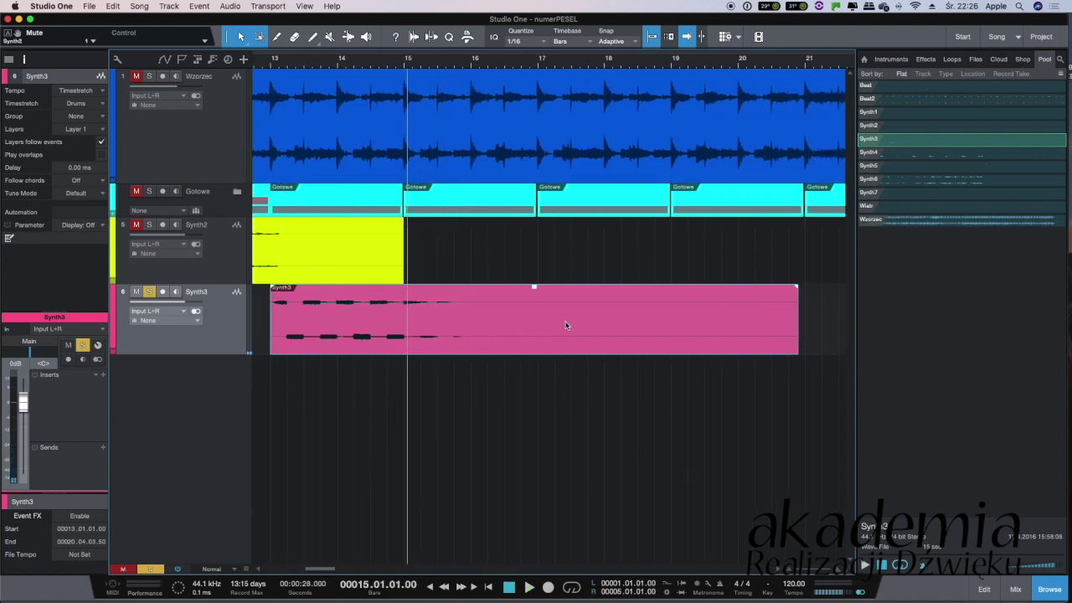
left_click_drag(794, 342, 412, 333)
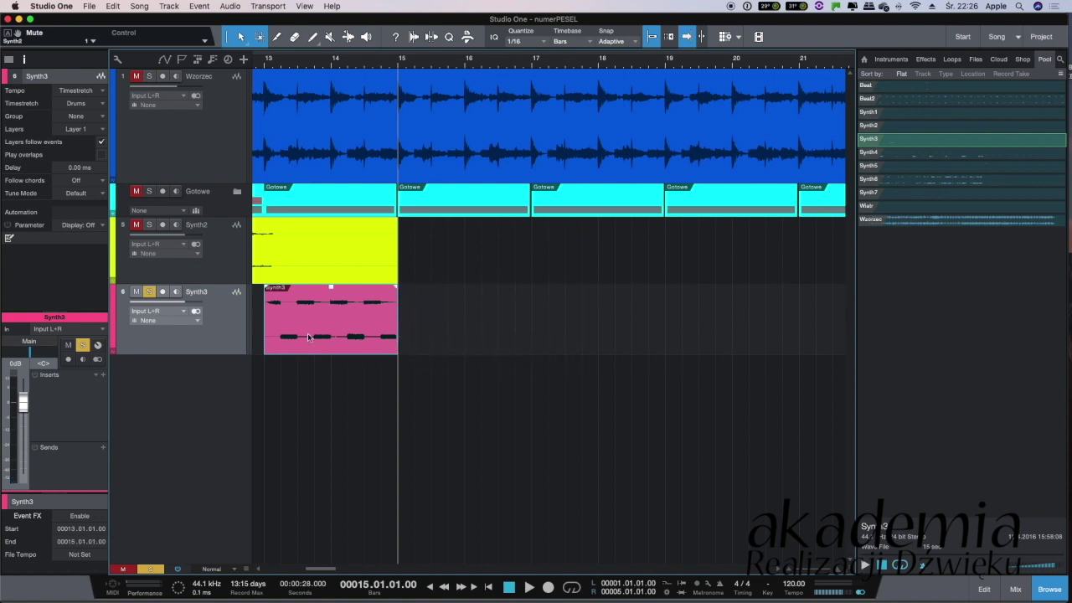
Duplicate the two-bar Synth3 clip three times in a row so the copies run from bar 15 to bar 21
key("d")
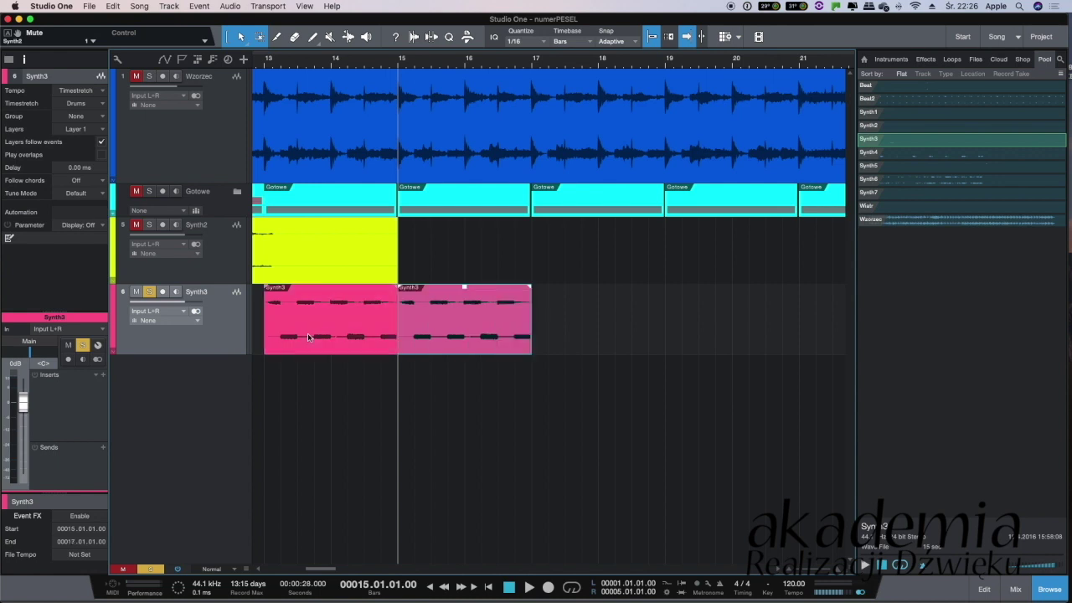
key("d")
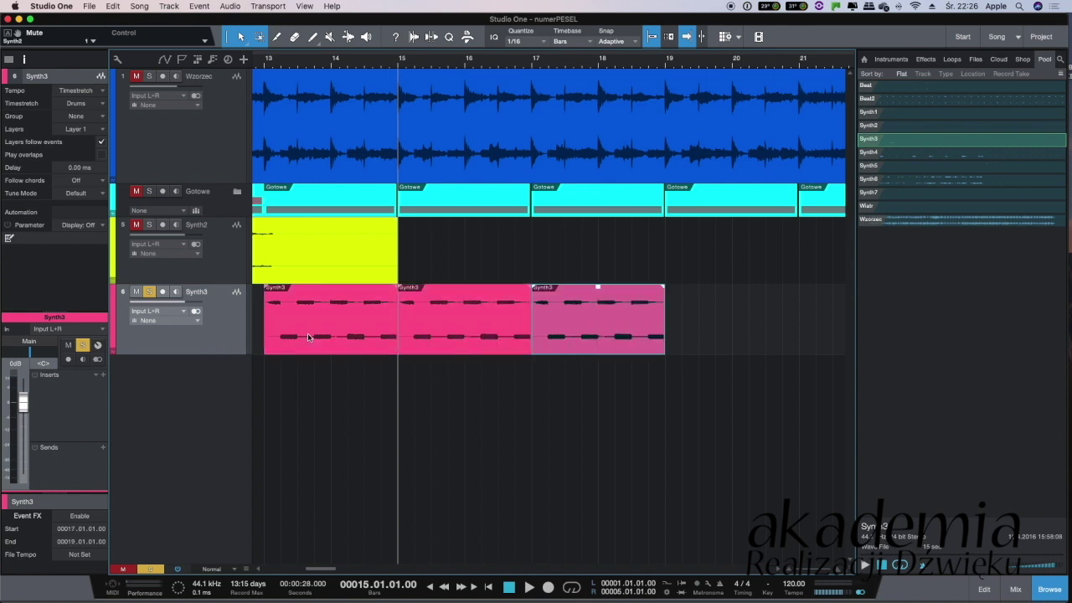
key("d")
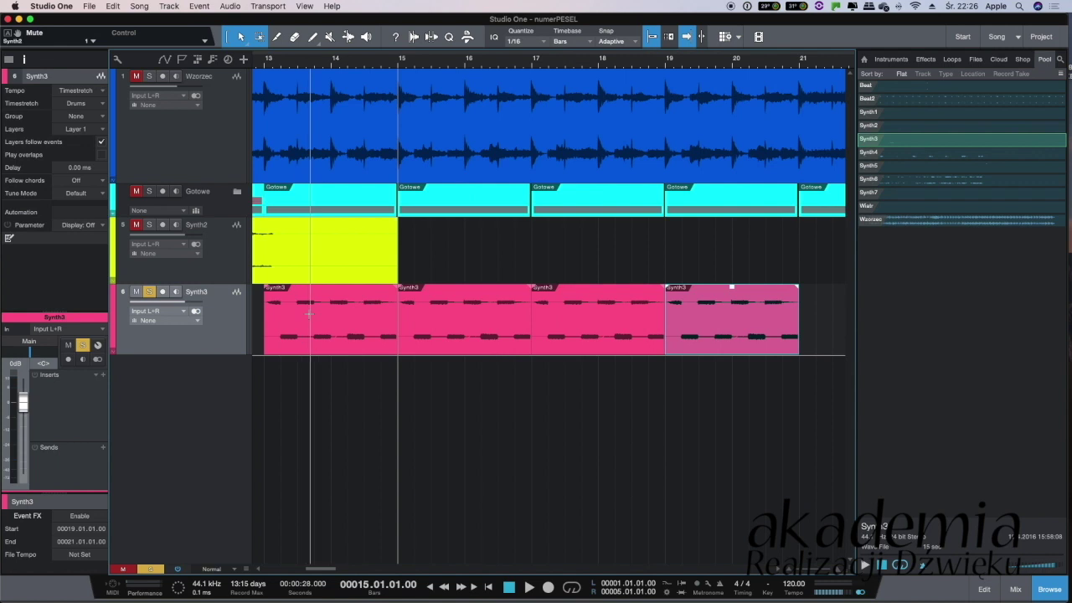
Pan Wzorzec fully left and Synth3 fully right, play both soloed from bar 13 and lower Synth3 to -7.2 dB to match
left_click(221, 127)
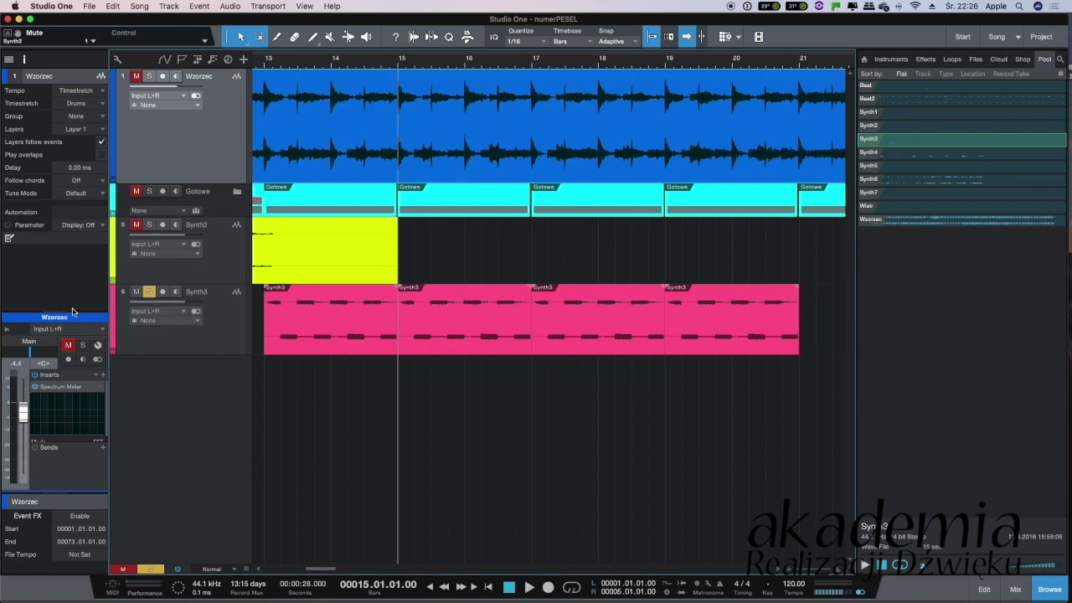
left_click(221, 325)
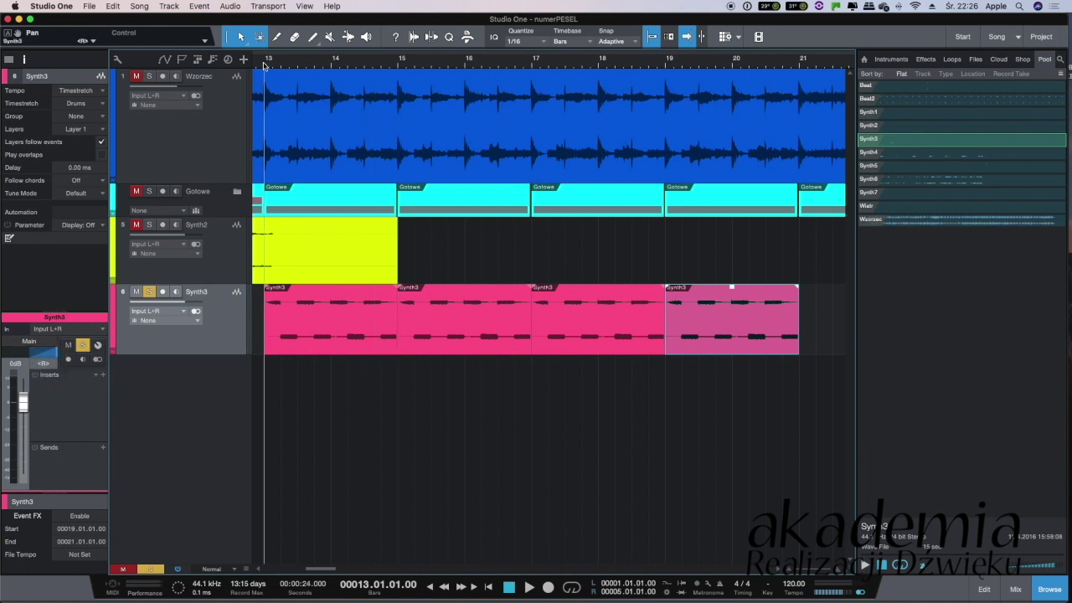
key("space")
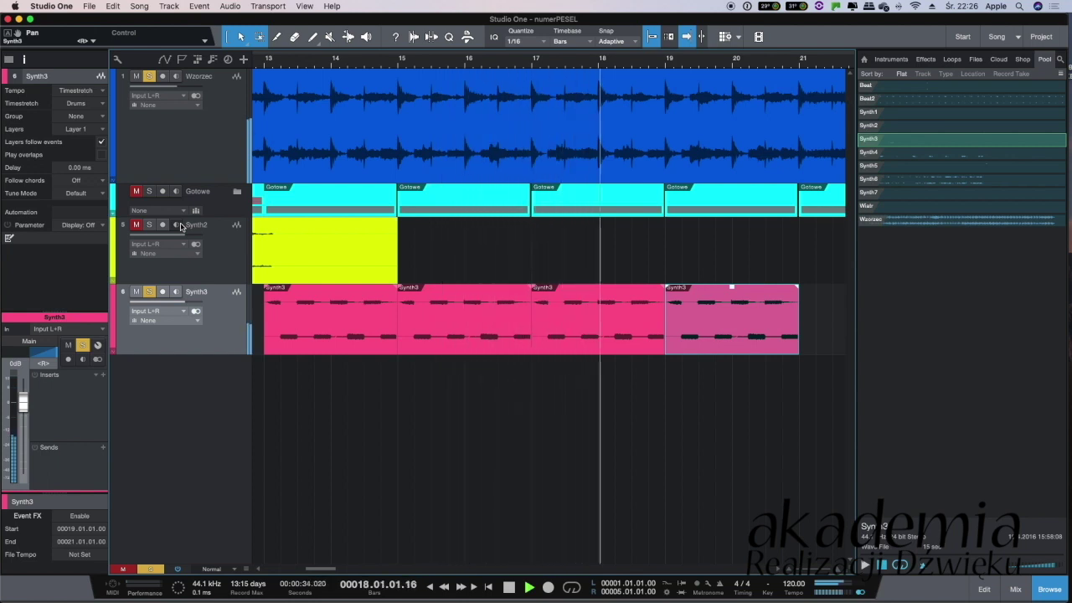
left_click_drag(181, 302, 174, 305)
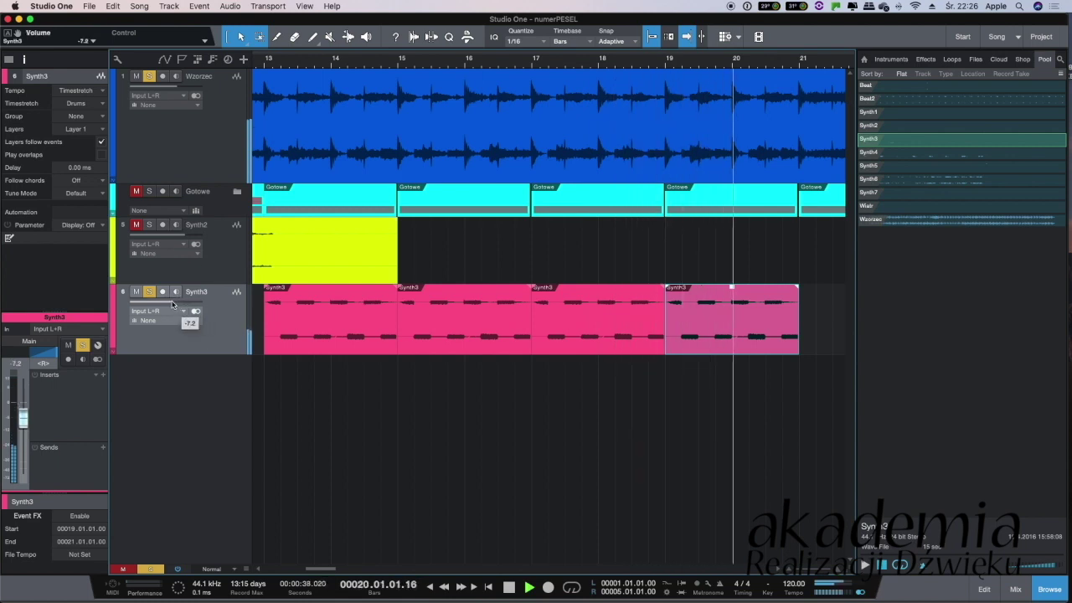
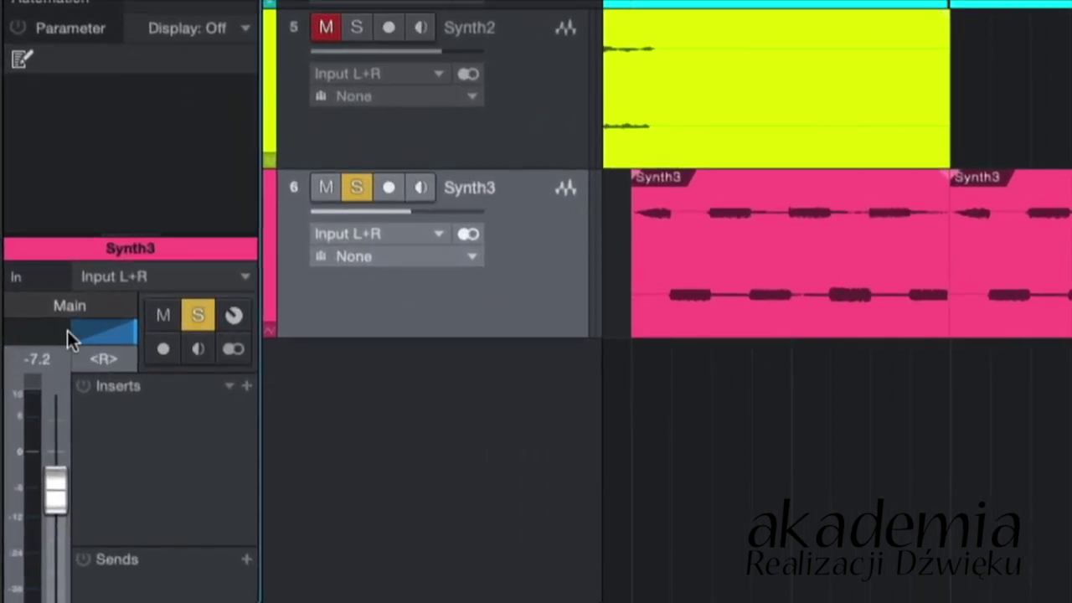
Bring the pans of Synth3 and Wzorzec back near the centre, Synth3 at L5 and Wzorzec at L3
left_click(66, 332)
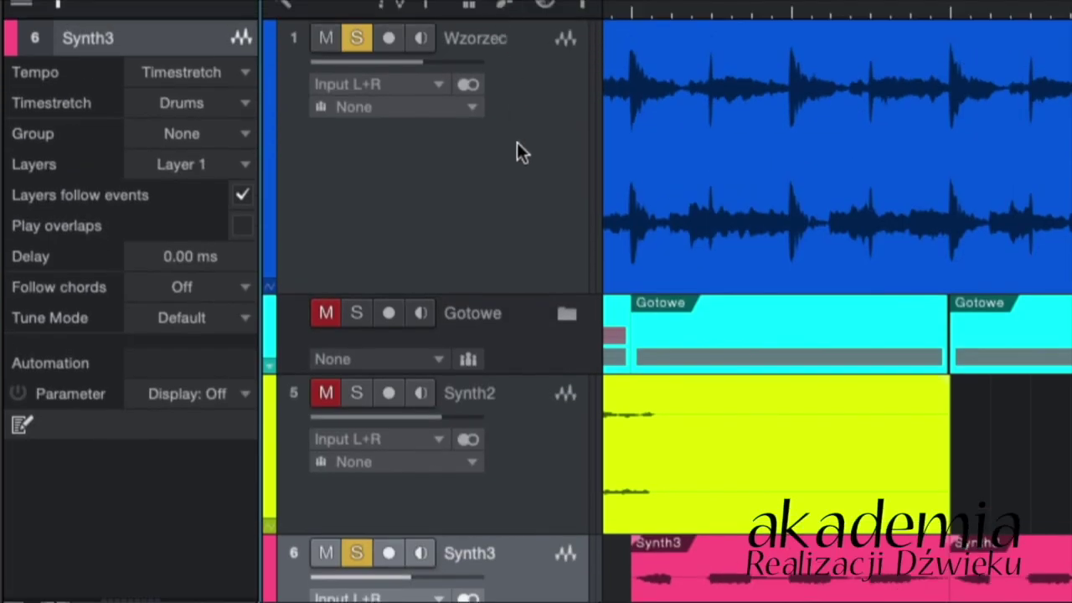
left_click(517, 143)
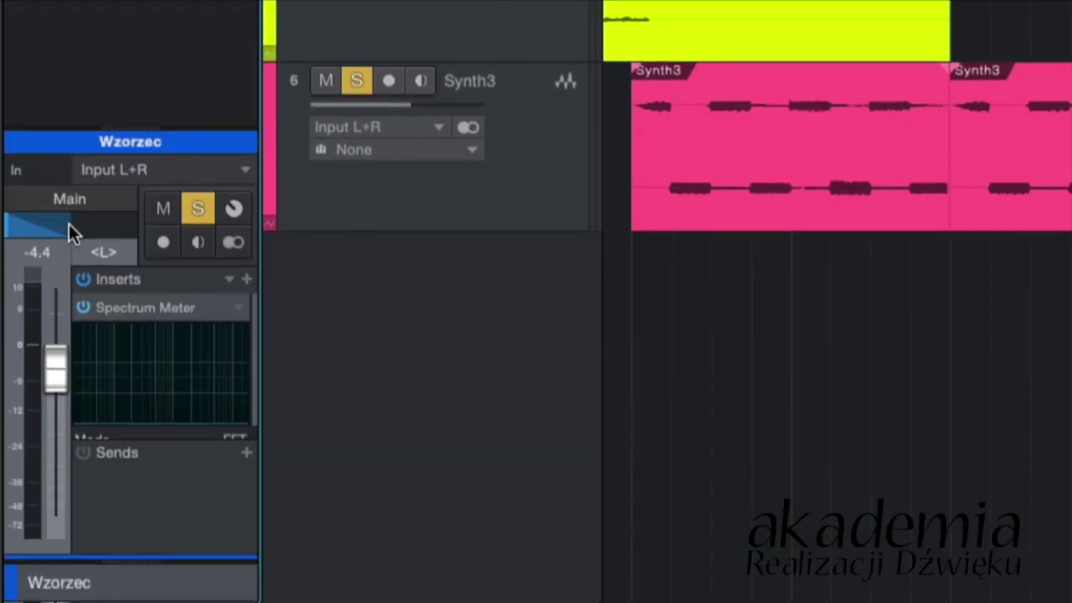
left_click(68, 224)
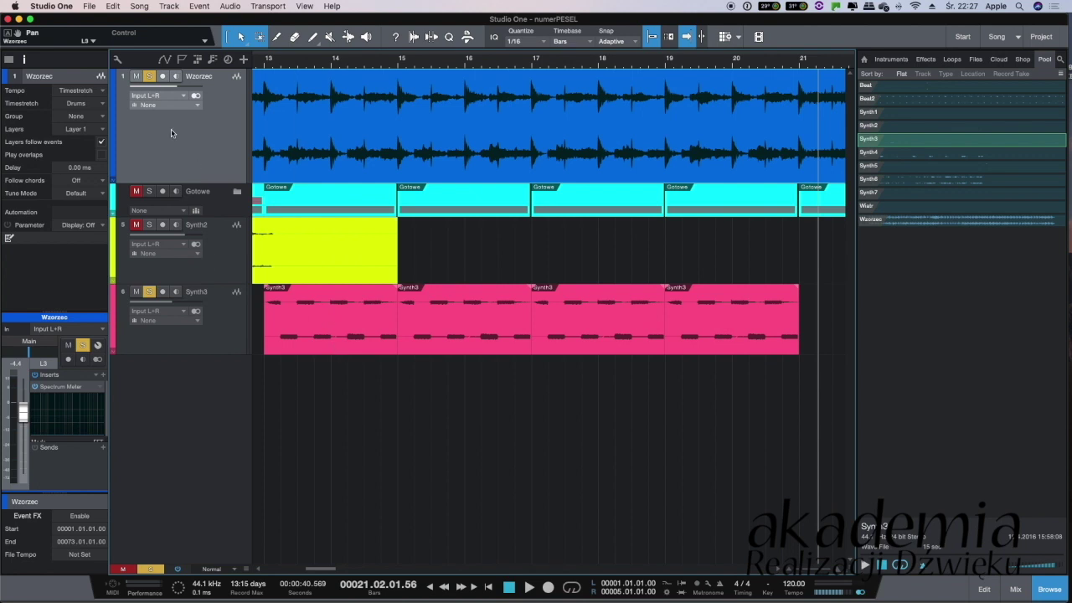
Play Wzorzec in short excerpts from bar 21 to about bar 37, listening for further Synth3 parts
left_click_drag(583, 62, 468, 301)
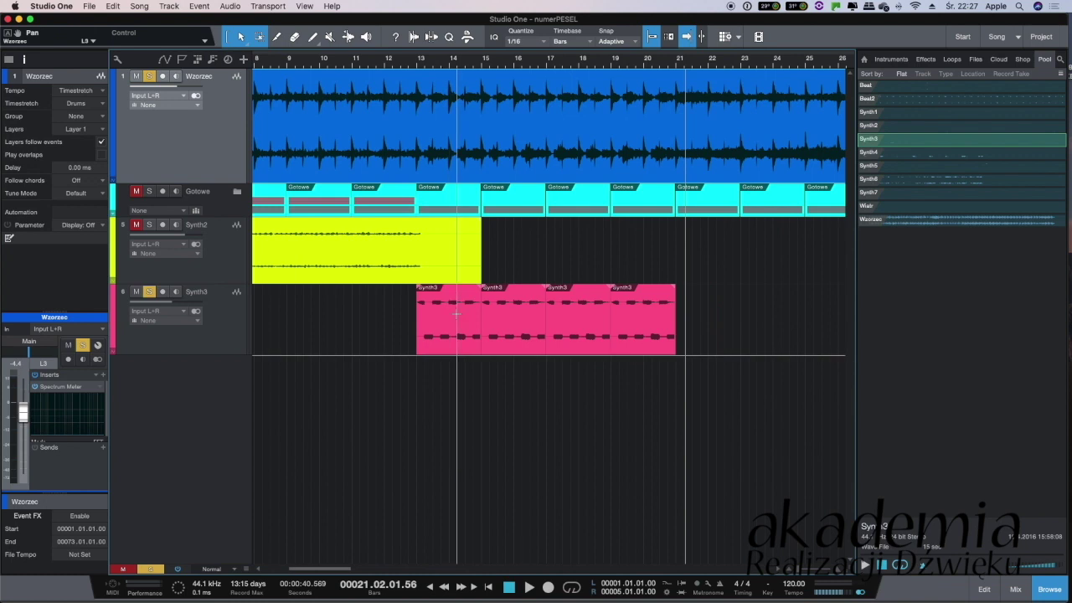
scroll(456, 314, "right", 5)
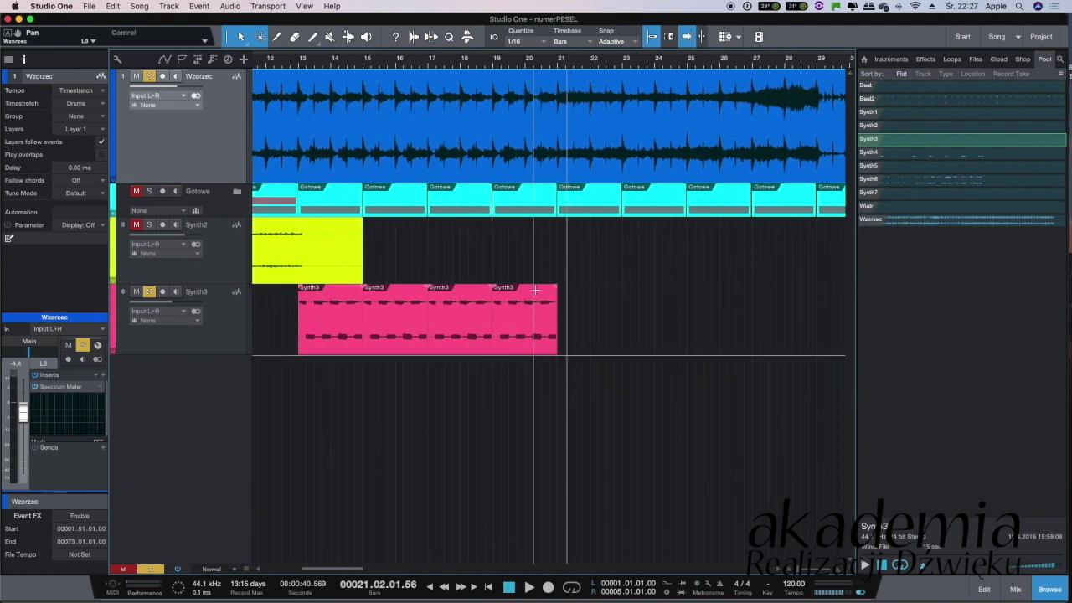
left_click(557, 65)
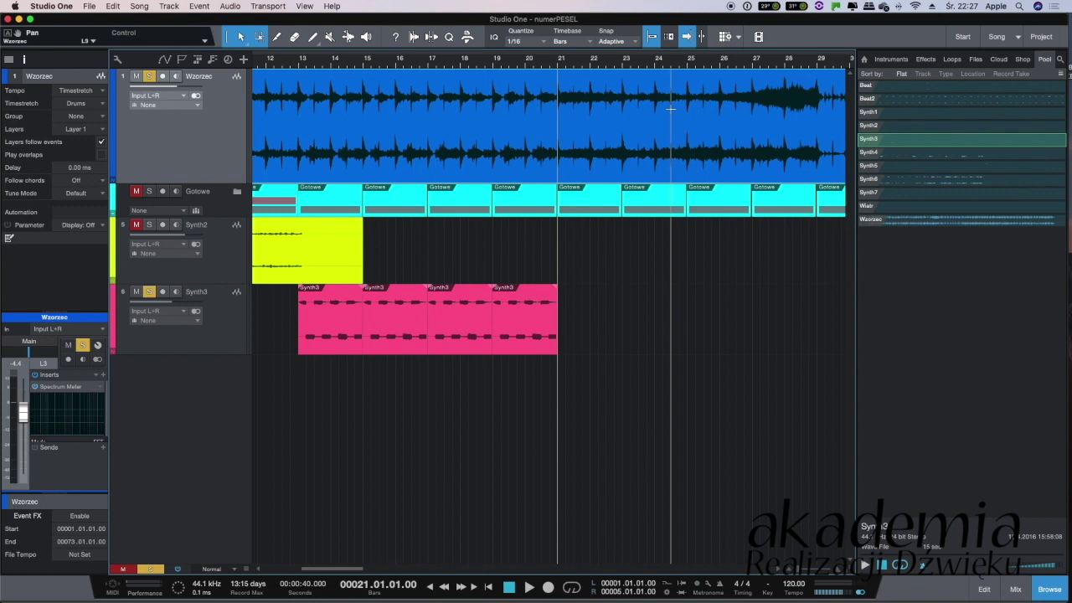
key("space")
left_click(613, 66)
left_click(672, 67)
left_click(730, 69)
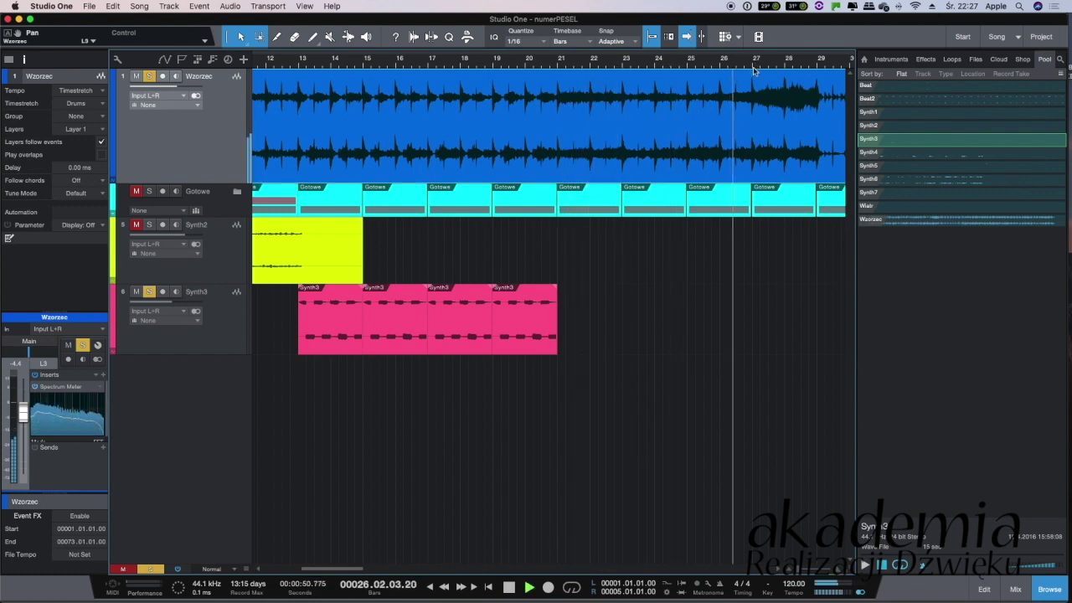
scroll(754, 72, "right", 10)
left_click(555, 64)
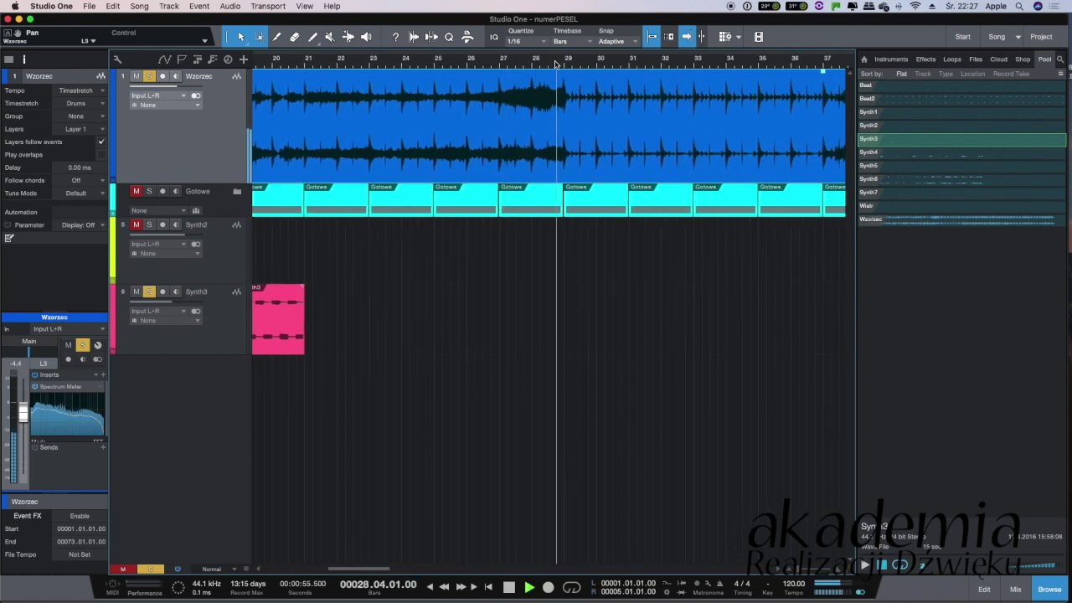
left_click(685, 67)
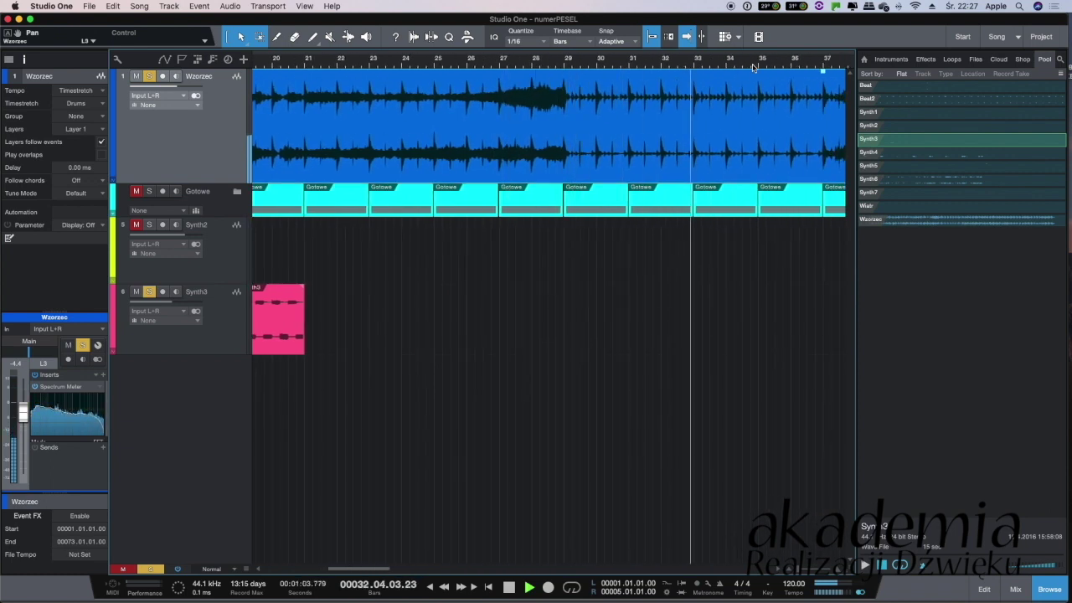
left_click_drag(753, 67, 756, 72)
left_click_drag(828, 67, 712, 104)
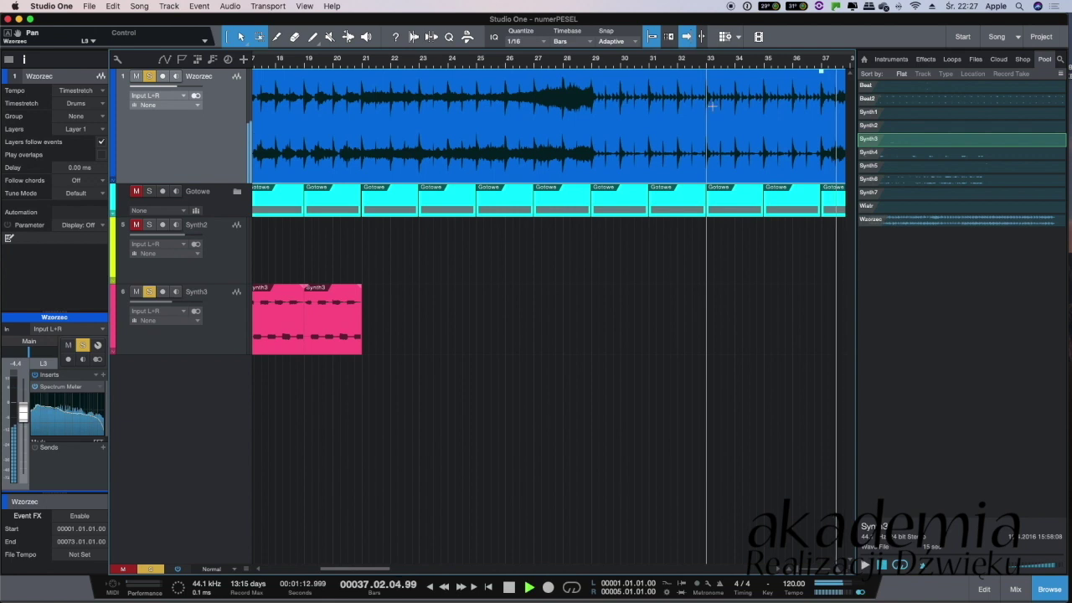
Continue listening to Wzorzec in short excerpts from about bar 38 to its ending at bar 69, checking for Synth3
scroll(712, 105, "right", 10)
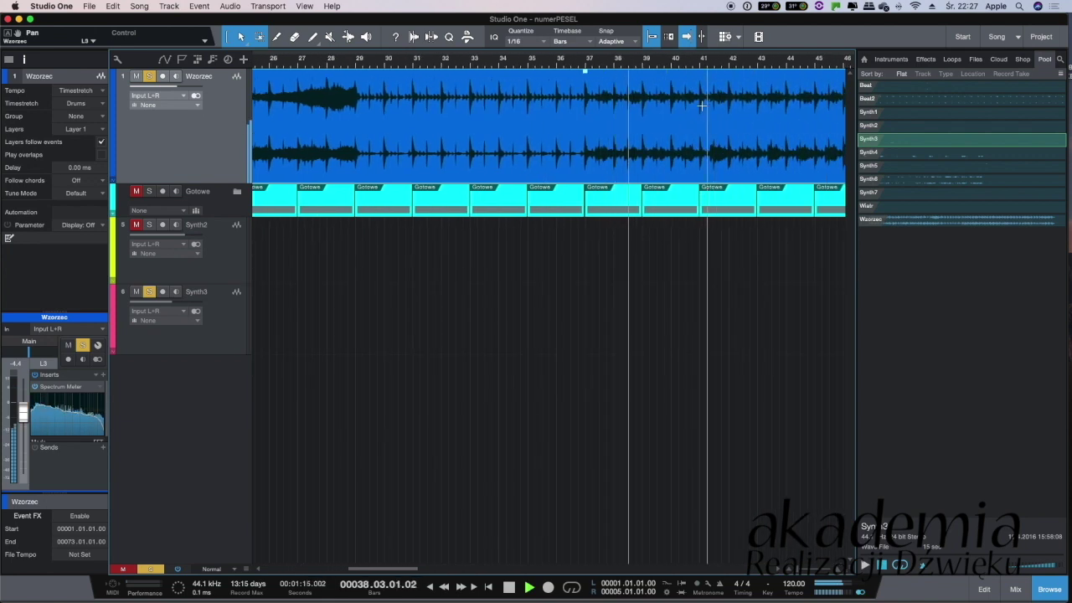
left_click(694, 67)
left_click(787, 67)
left_click_drag(830, 67, 645, 115)
left_click(636, 67)
left_click(699, 67)
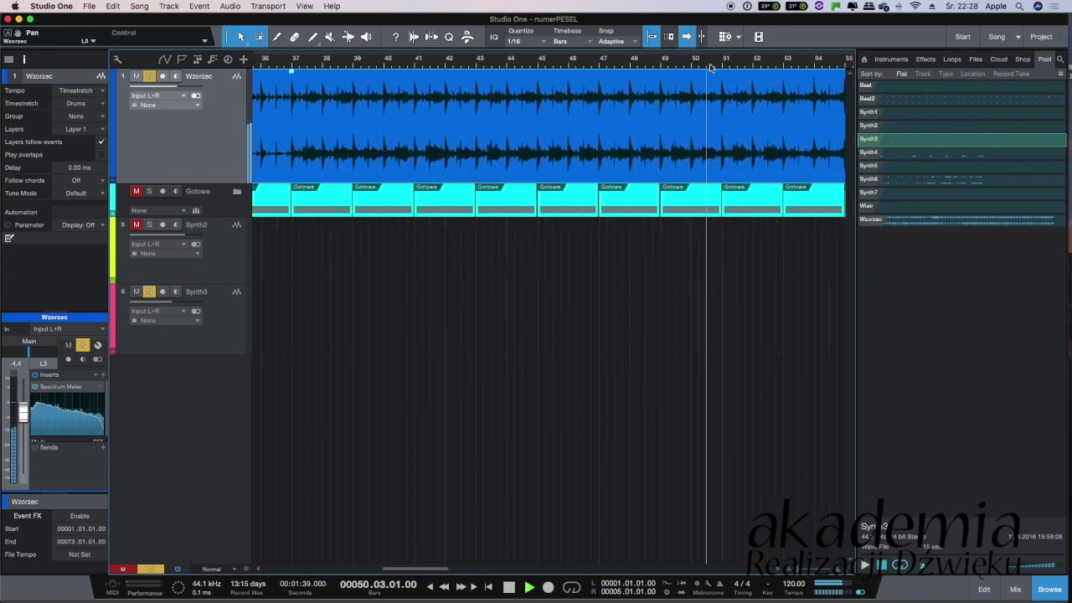
left_click(791, 66)
scroll(526, 114, "right", 8)
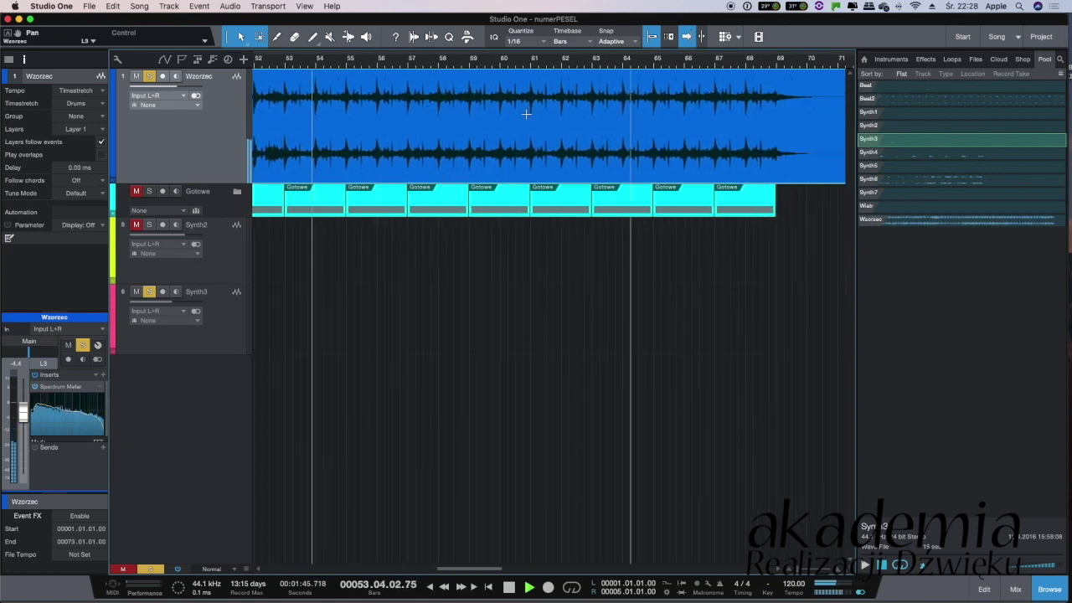
left_click(362, 67)
left_click(441, 67)
left_click(486, 67)
left_click(523, 67)
left_click(591, 67)
left_click(645, 67)
left_click(692, 67)
left_click(768, 69)
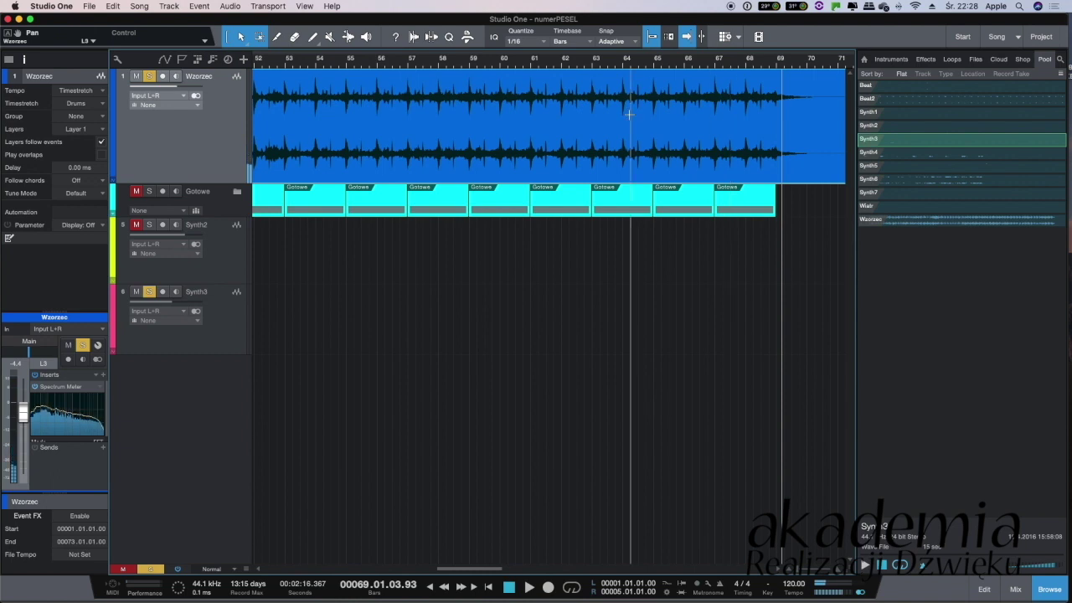
Mute the Synth3 track, move it into the Gotowe folder below Beat and collapse the folder
scroll(693, 134, "left", 15)
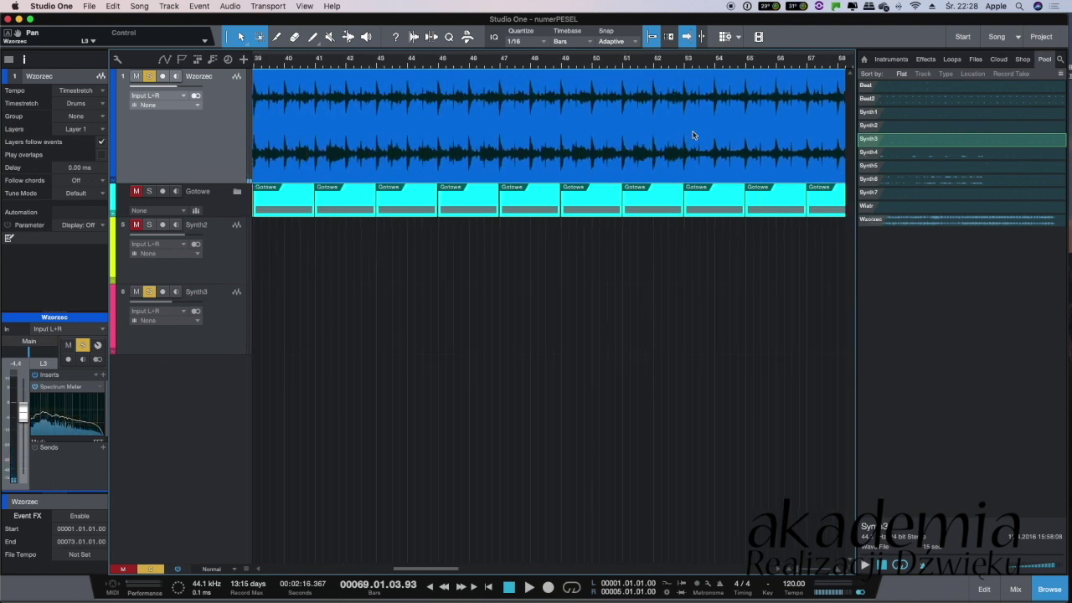
scroll(692, 135, "left", 3)
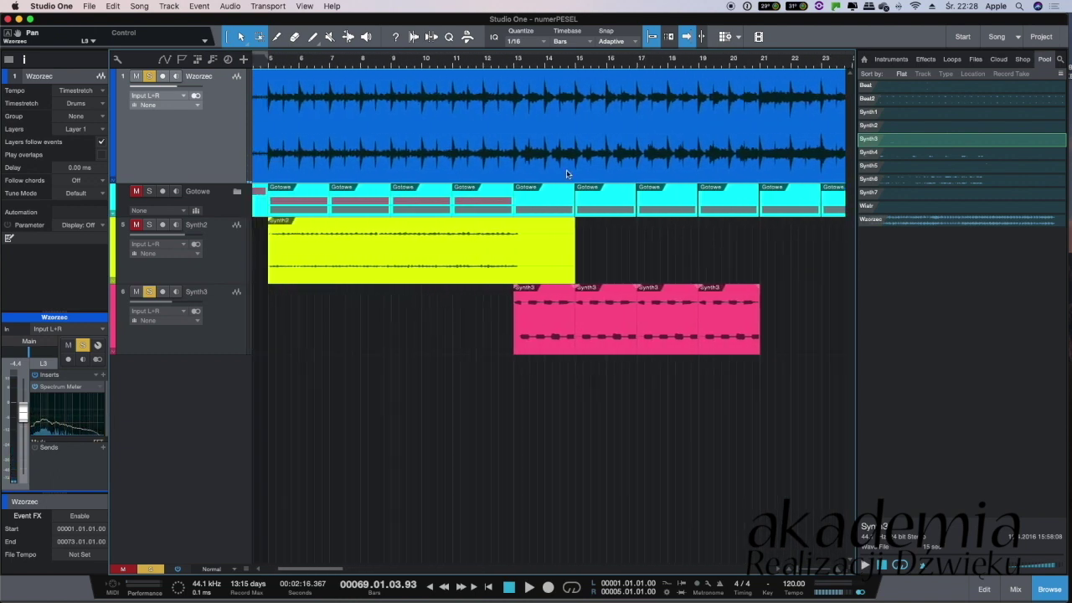
left_click(212, 307)
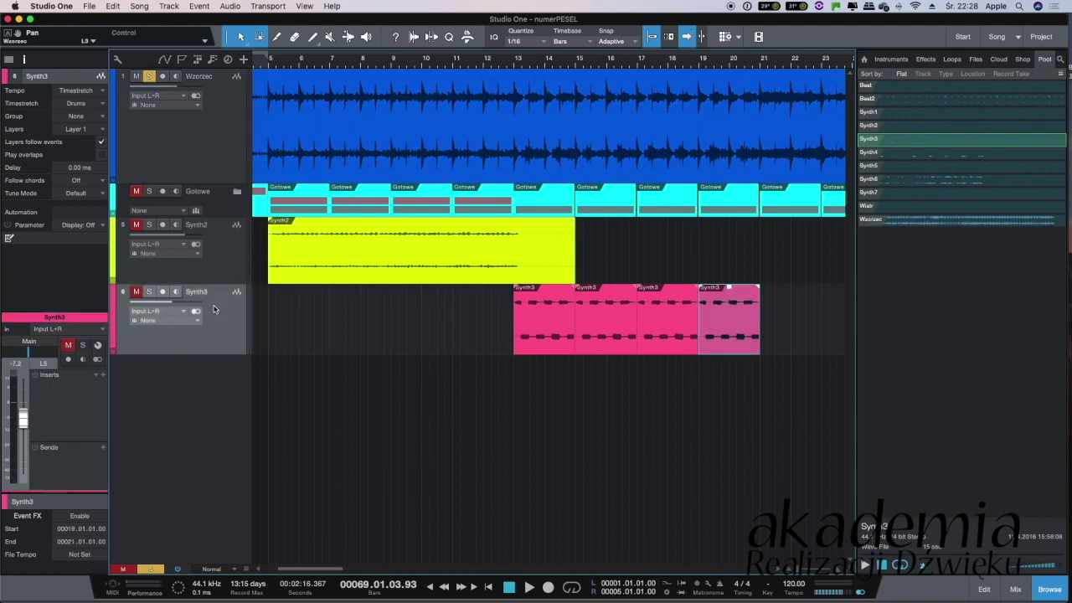
left_click_drag(212, 253, 212, 211)
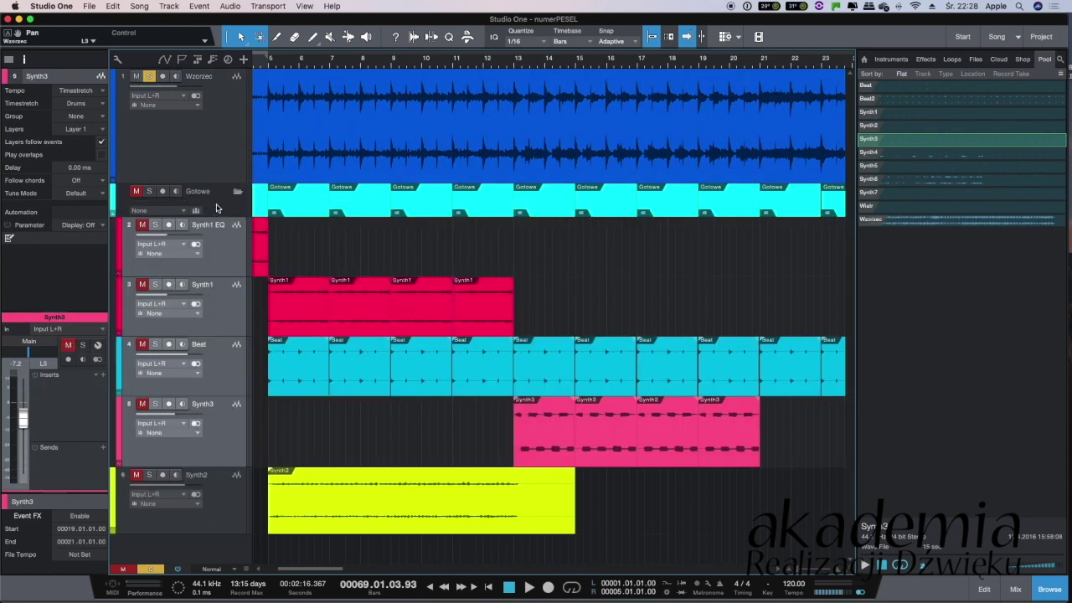
left_click(238, 192)
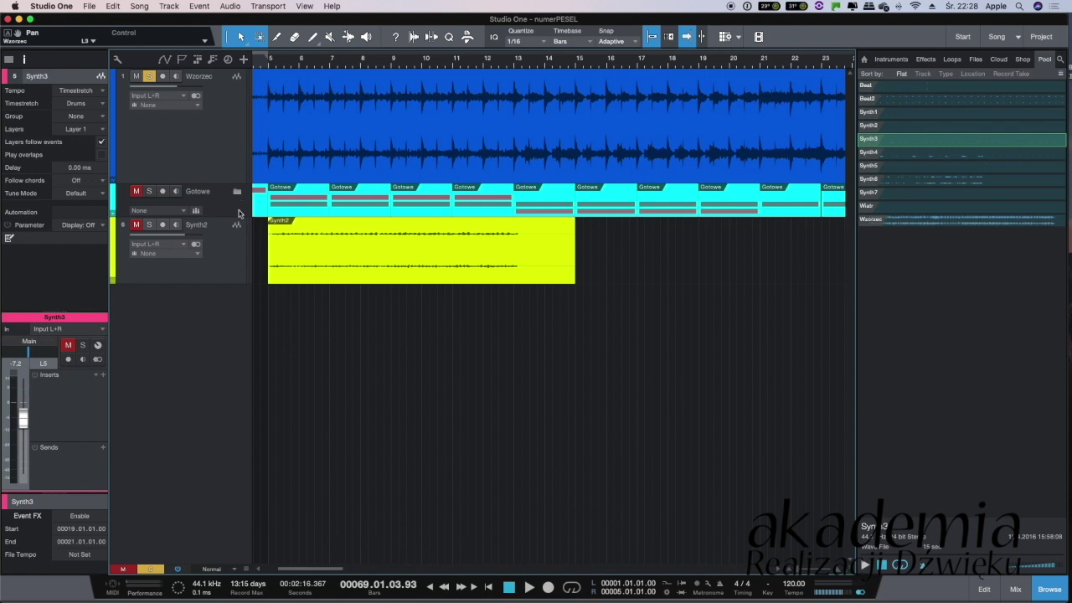
Select the Synth4 sample in the pool, play Wzorzec from just before bar 13 to bar 14, and preview Synth4 for comparison
left_click(868, 156)
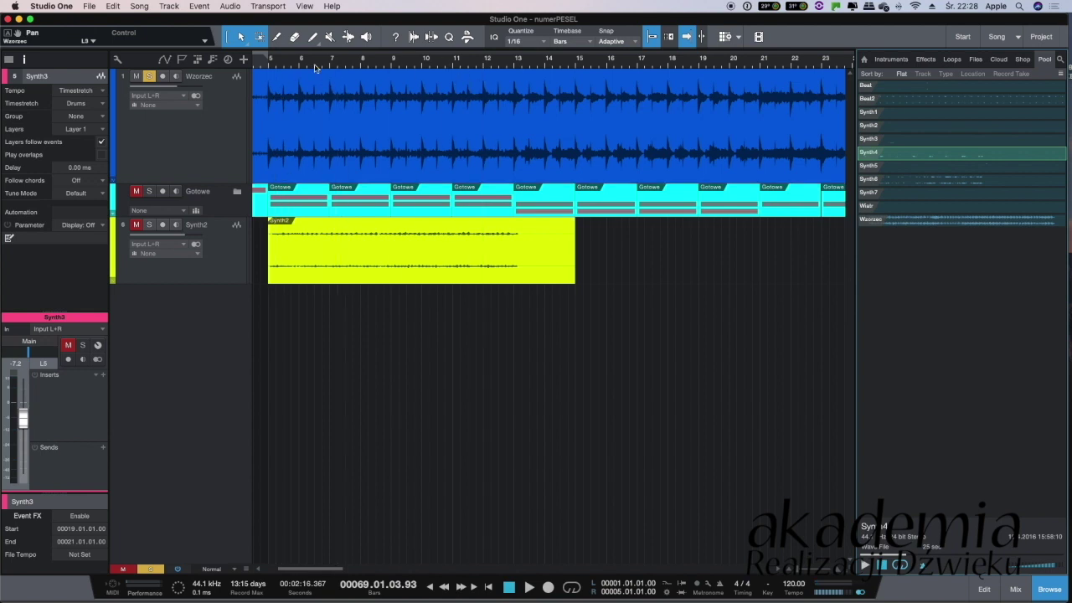
scroll(275, 70, "left", 2)
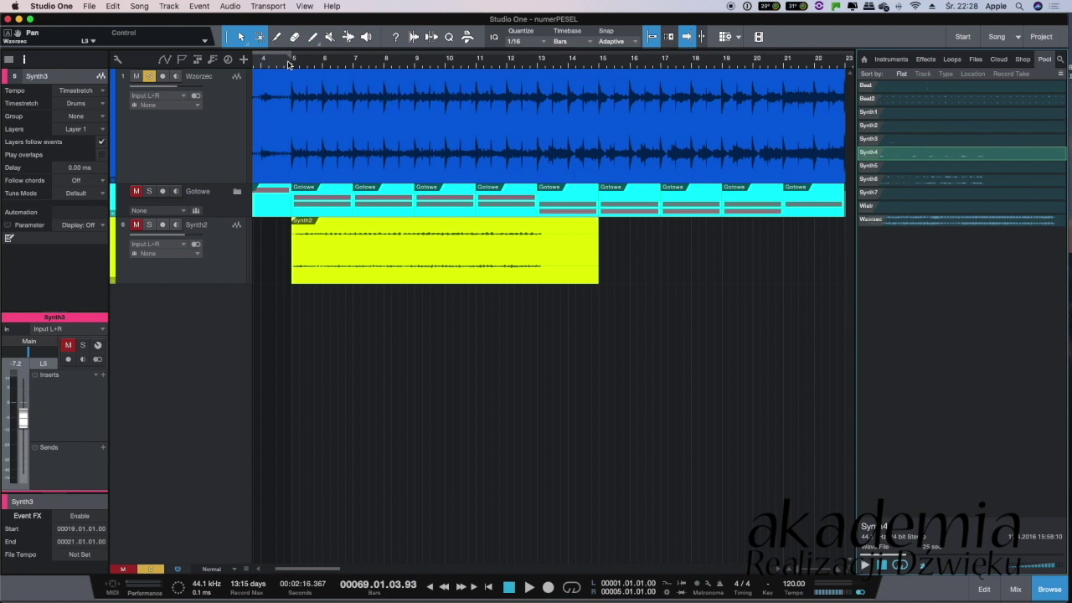
left_click(528, 66)
key("space")
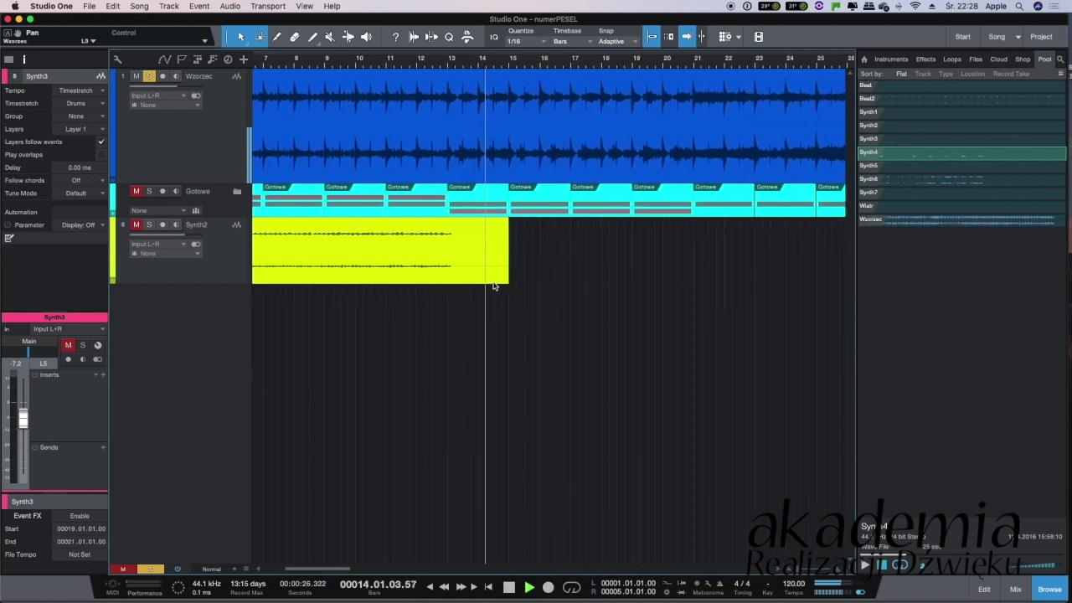
key("space")
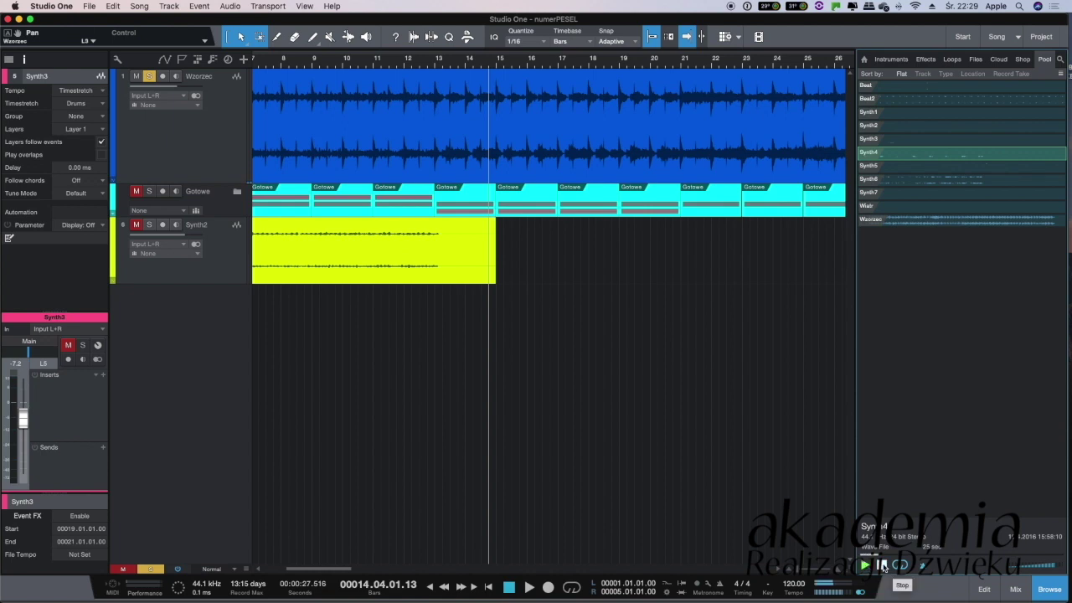
Place the Synth4 sample on a new track below Synth2 at bar 13, solo it and set its volume to -3.9 dB
left_click_drag(875, 274, 459, 314)
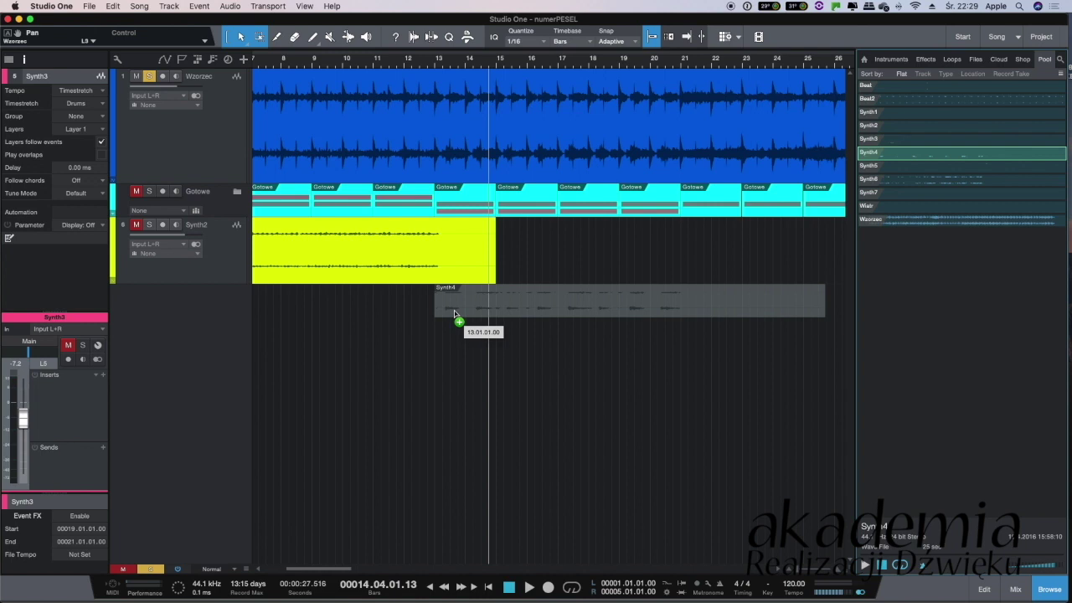
left_click_drag(457, 314, 460, 313)
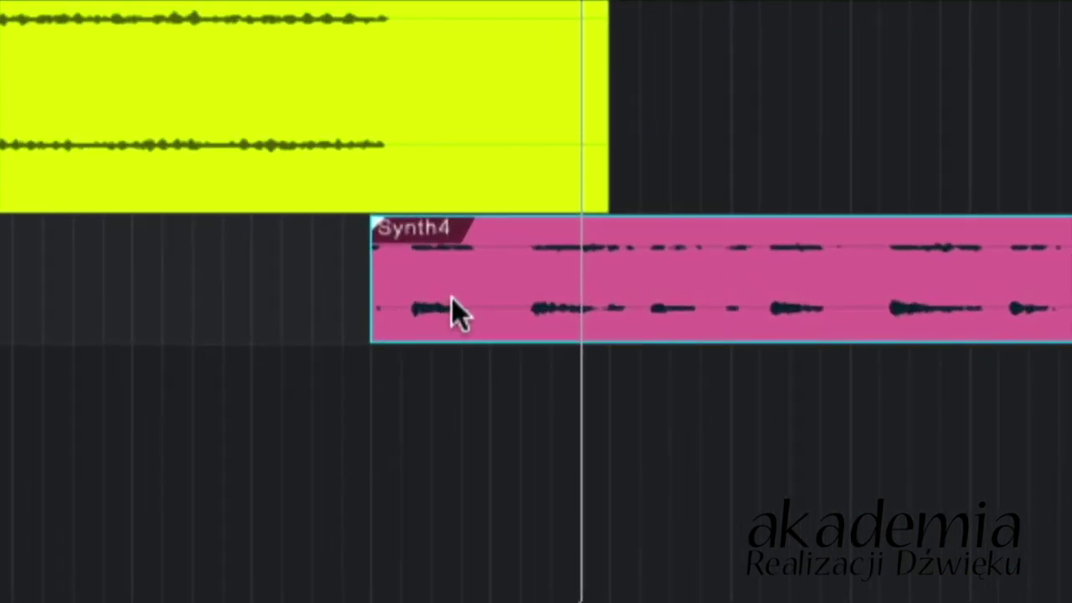
mouse_move(452, 297)
left_mouse_down()
mouse_move(536, 296)
mouse_move(397, 297)
mouse_move(458, 295)
mouse_move(449, 297)
left_mouse_up()
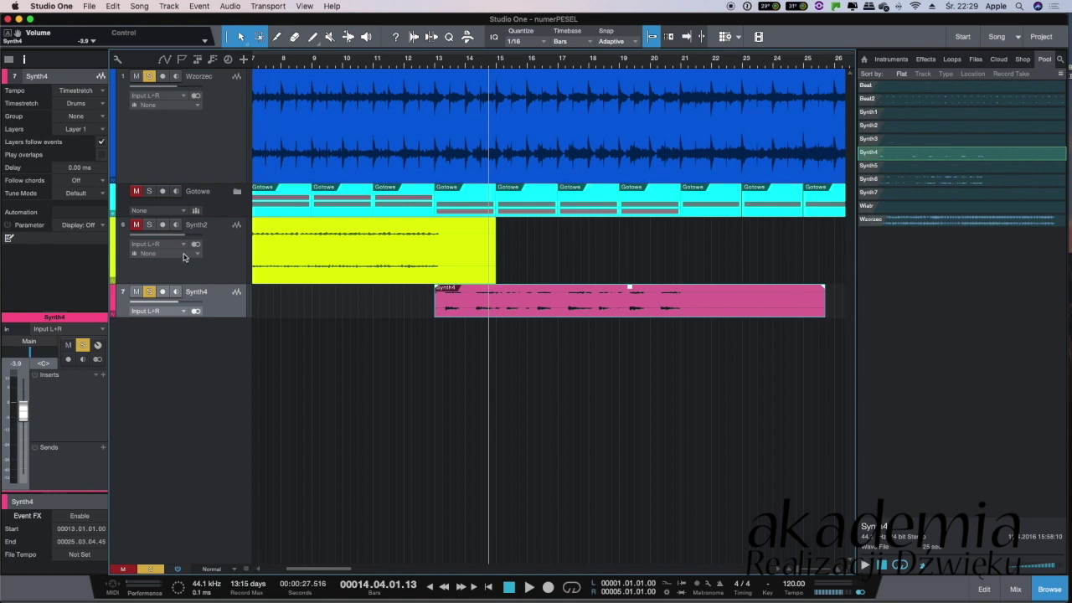
Mute Synth4 and play Wzorzec alone from just before bar 13 to about bar 22, listening for the Synth4 part
left_click(469, 67)
left_click(427, 59)
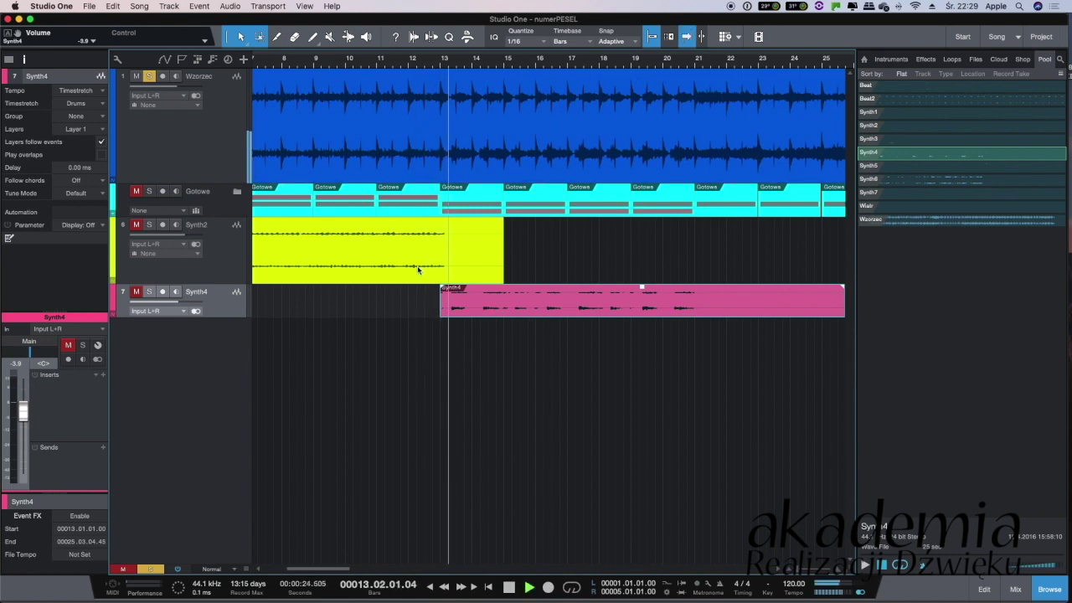
scroll(417, 265, "right", 5)
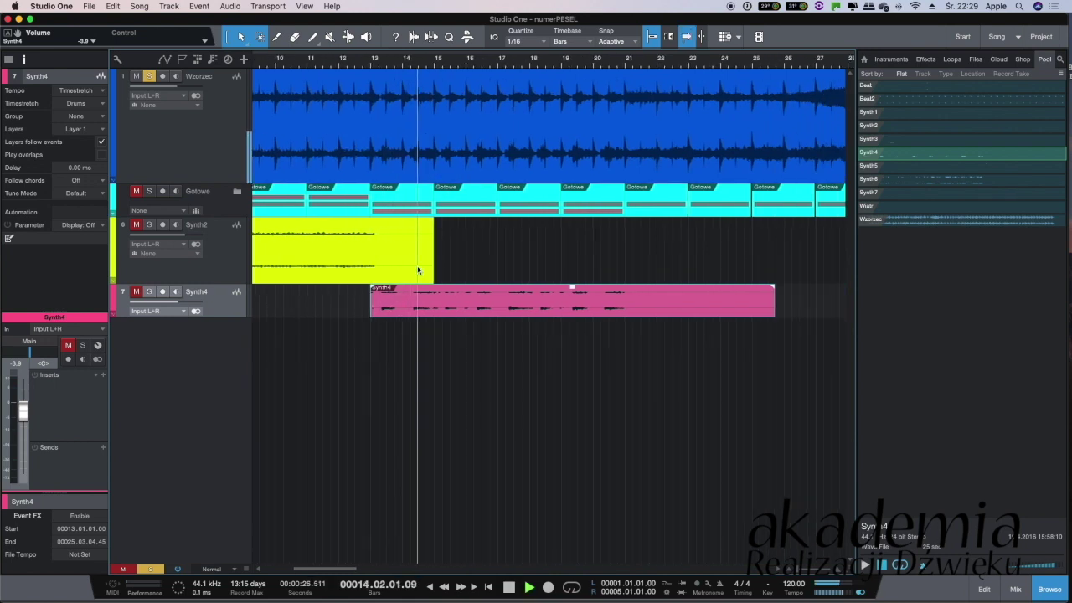
scroll(417, 270, "right", 1)
scroll(417, 270, "left", 2)
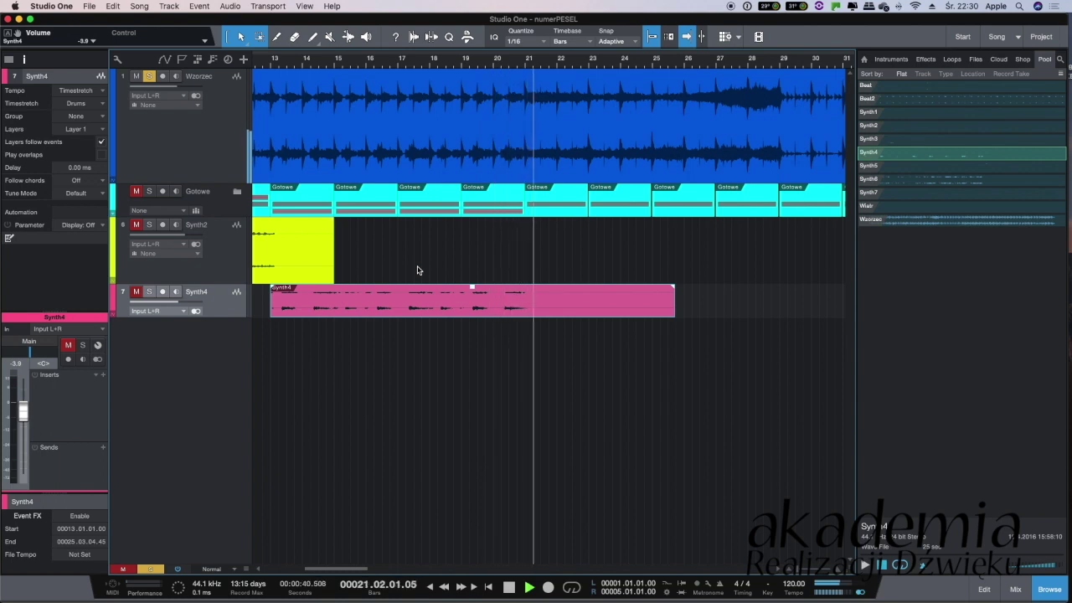
key("space")
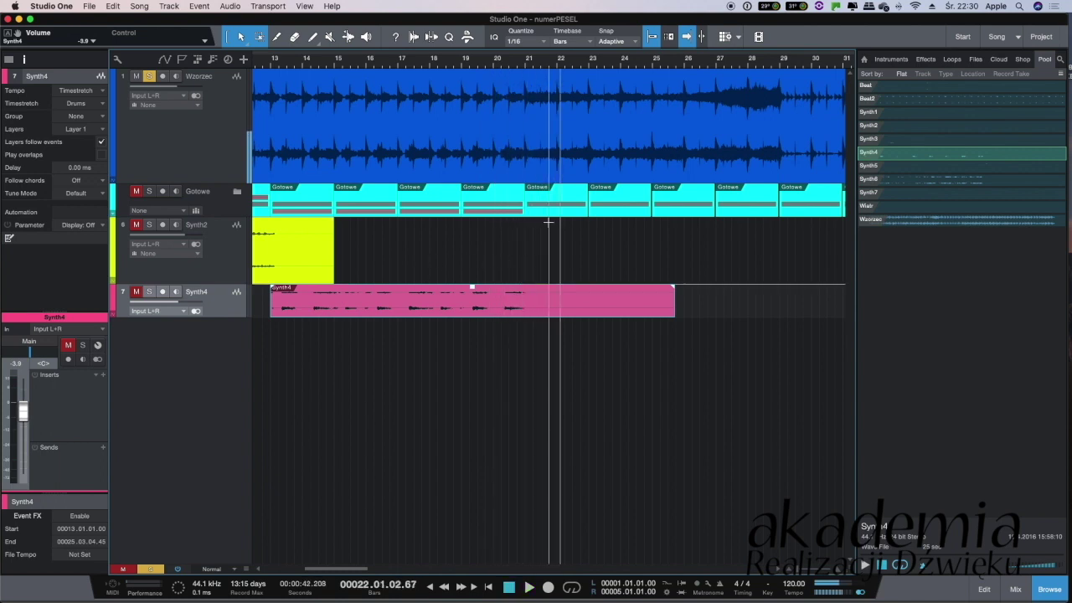
Trim the Synth4 clip's end back to 22.04.01 and play its tail soloed from about bar 20
key("KP_Subtract")
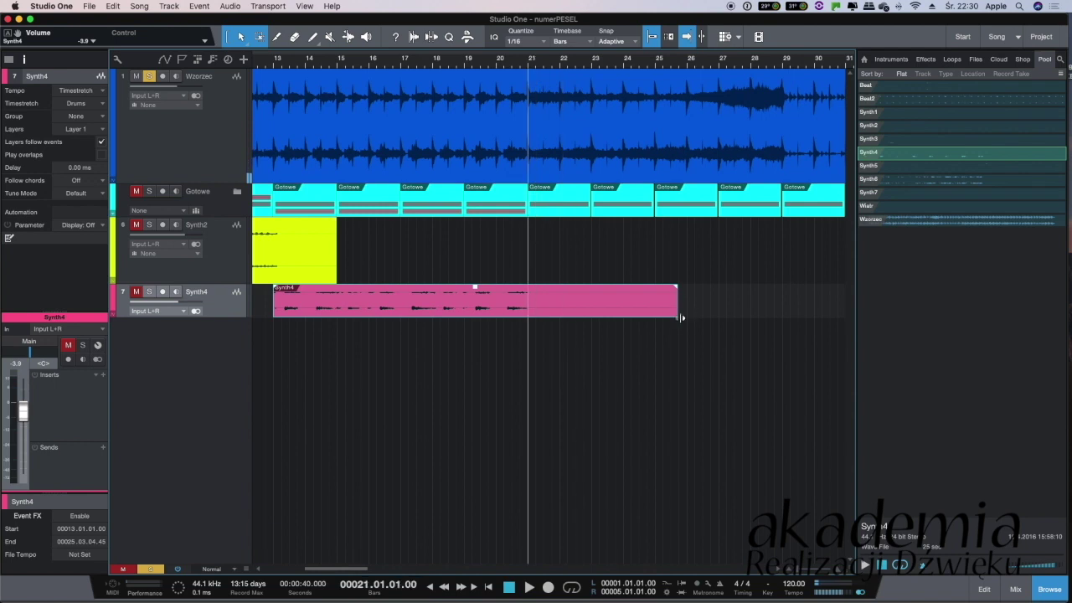
left_click_drag(678, 317, 583, 315)
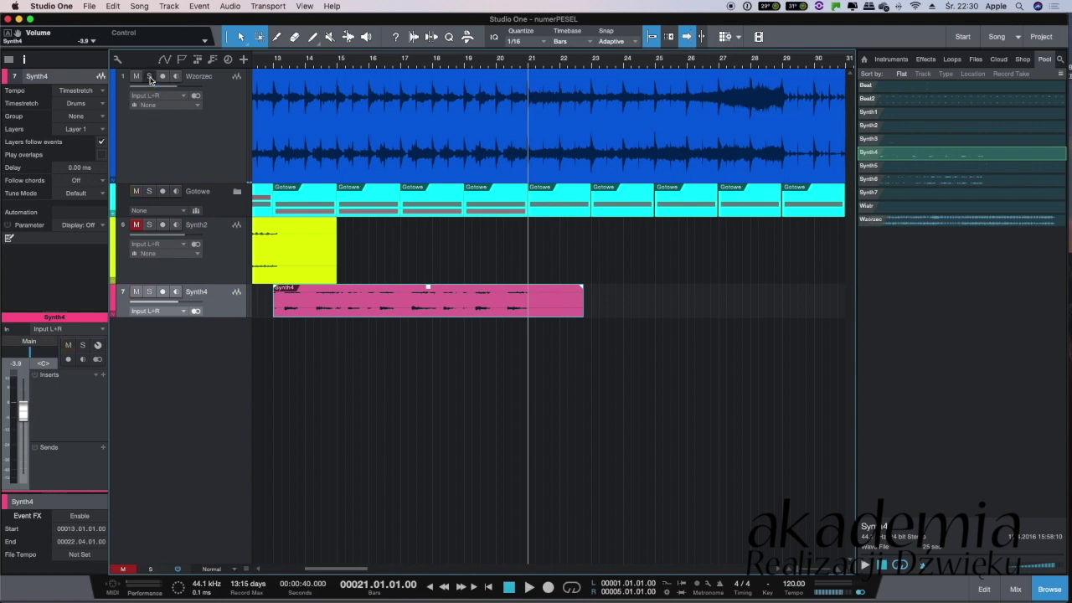
left_click(505, 67)
key("space")
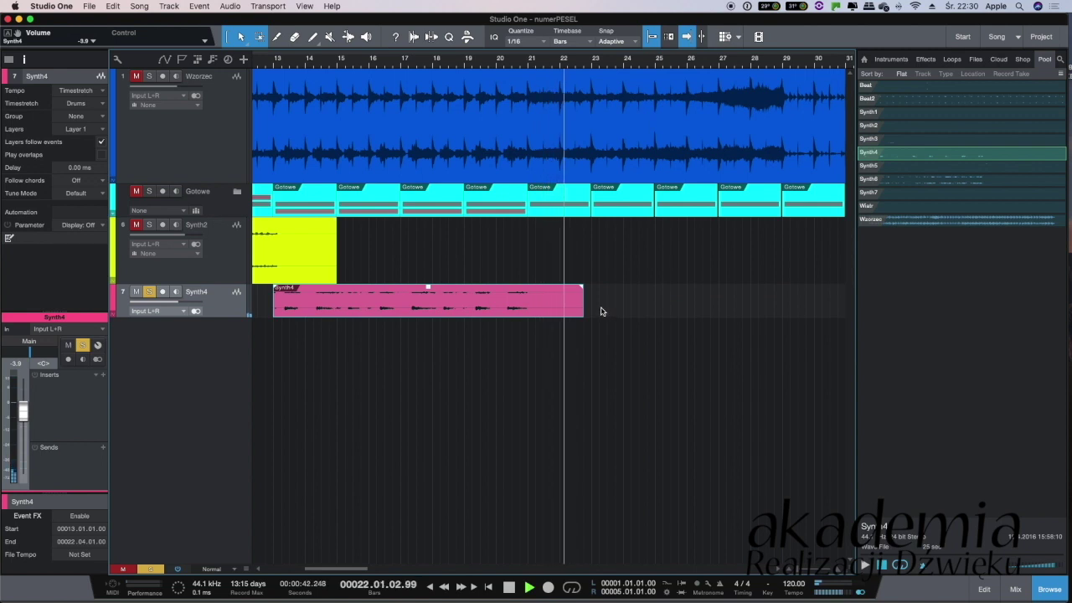
key("space")
Add a logarithmic fade-out to the Synth4 clip starting just after bar 21 and audition the faded ending and the clip's start
left_click_drag(580, 288, 536, 289)
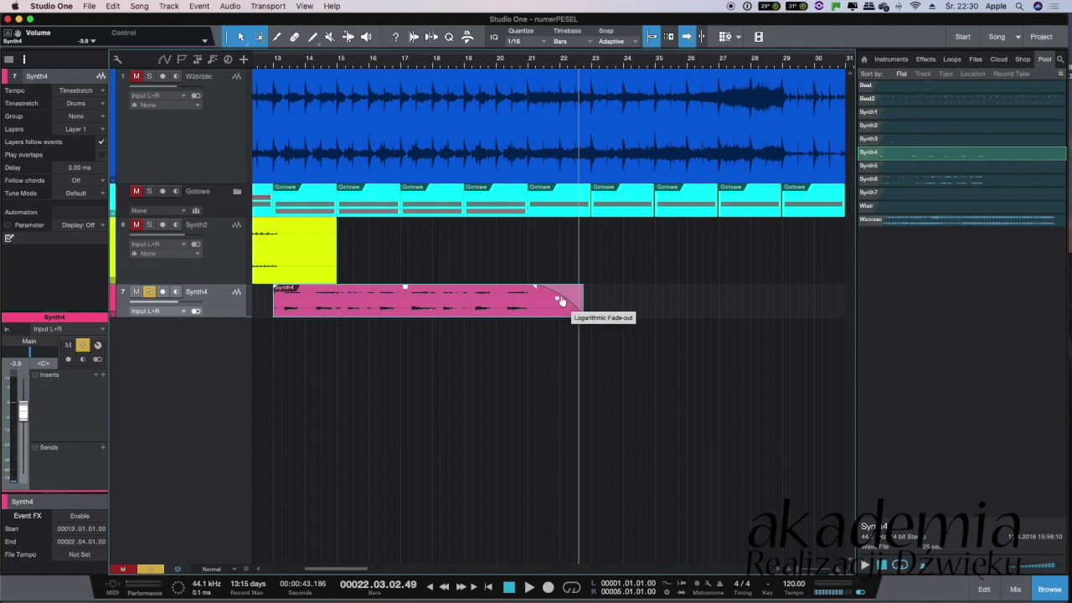
left_click(503, 295)
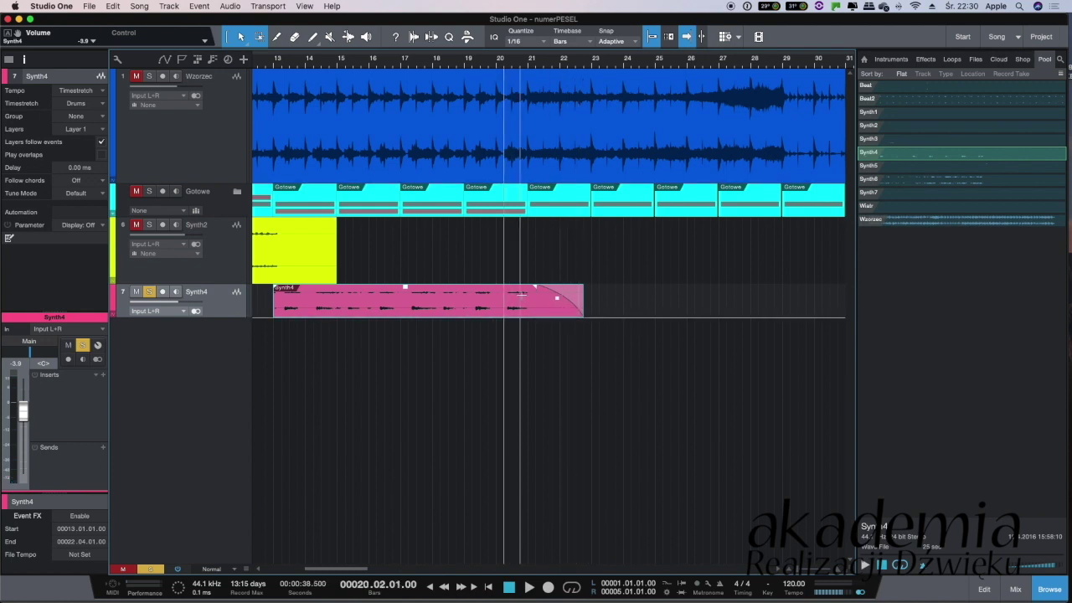
key("space")
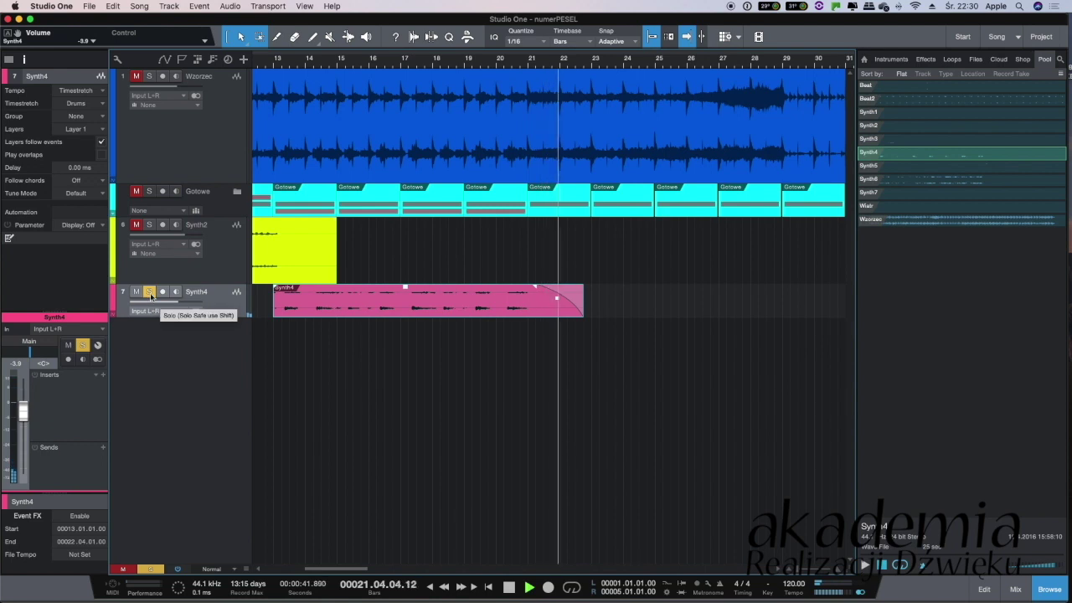
key("space")
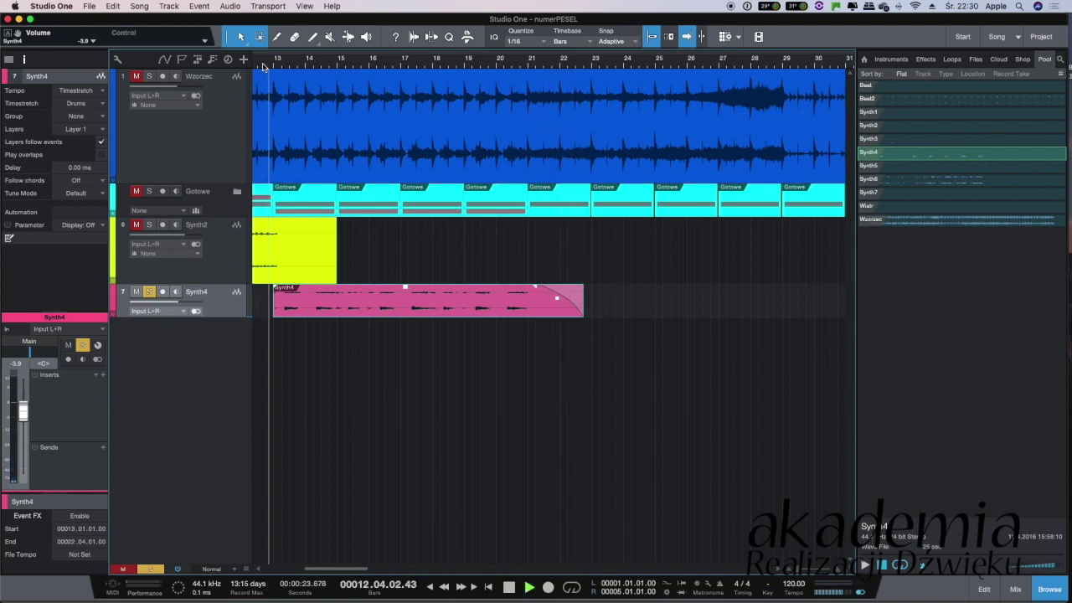
key("space")
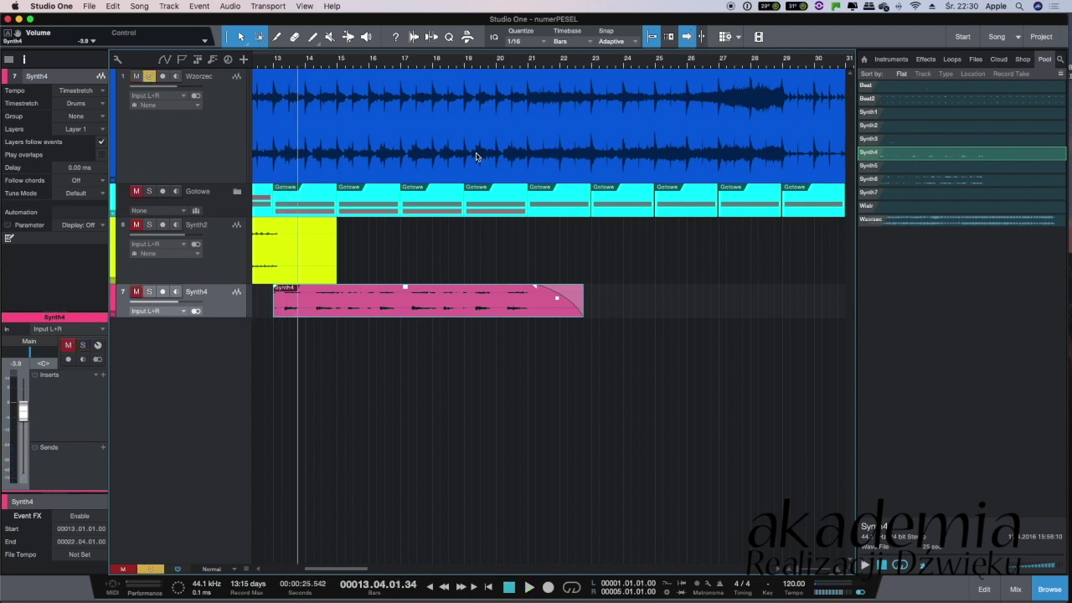
Play Wzorzec alone at several spots from bar 27 to about bar 39, listening for where the Synth4 part returns
scroll(518, 147, "right", 5)
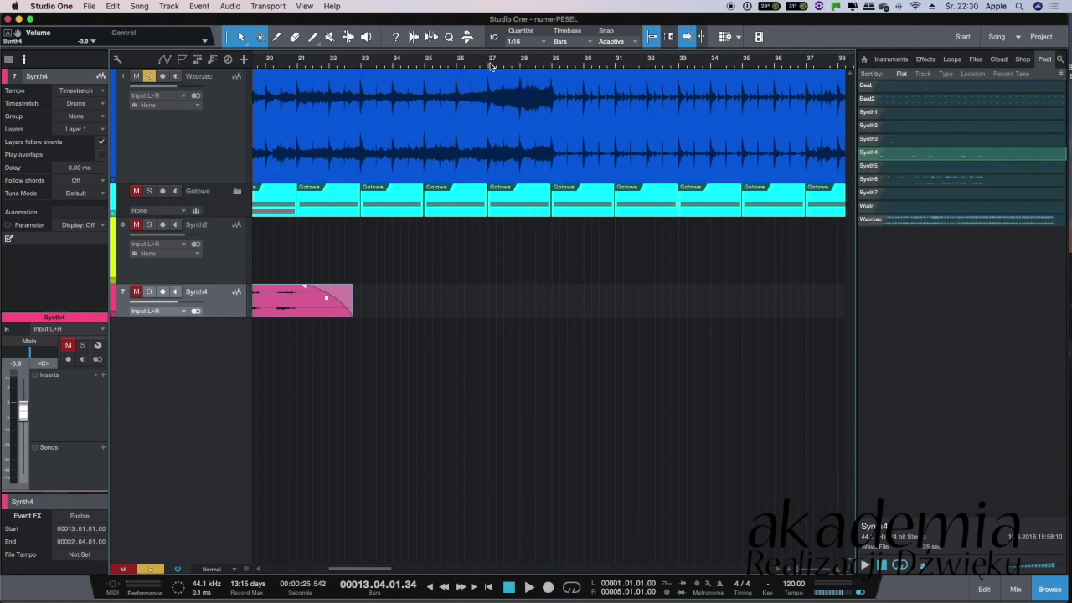
left_click(492, 65)
key("space")
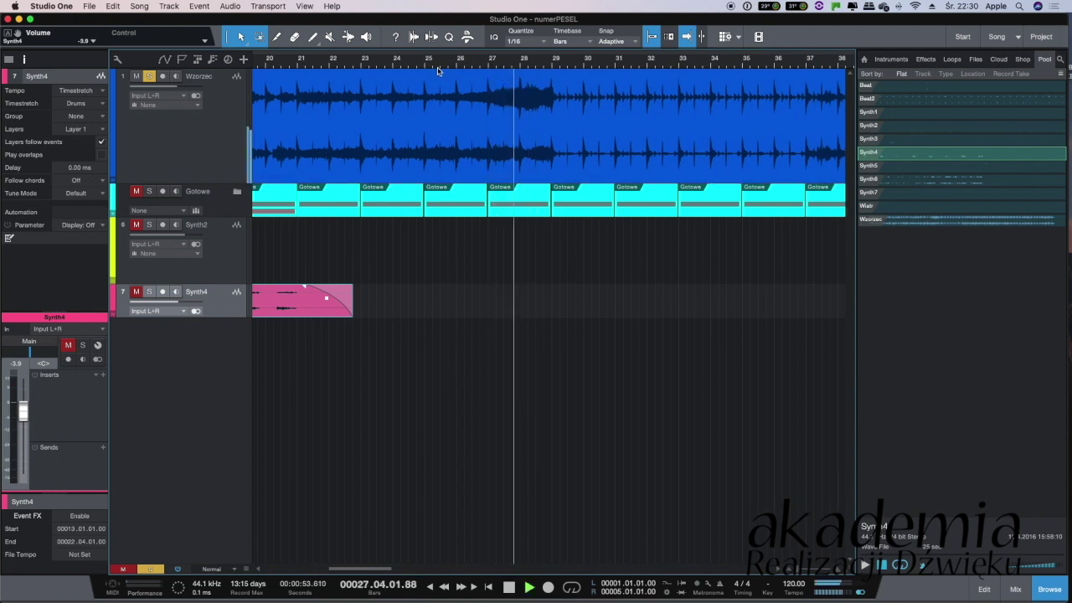
left_click(702, 65)
left_click(798, 65)
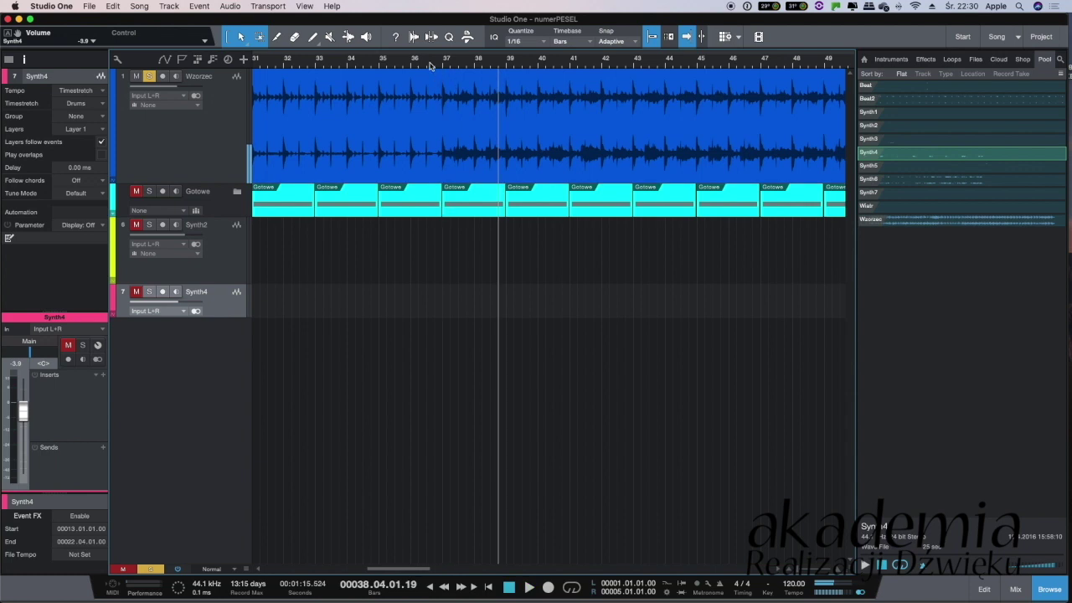
key("space")
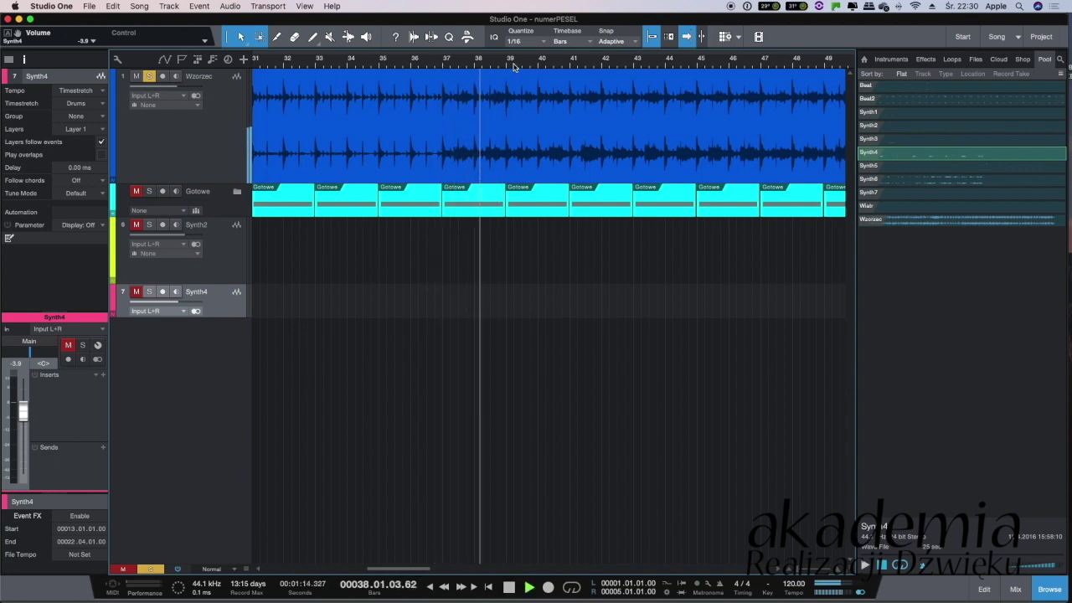
key("space")
Play Wzorzec alone from about bar 42 to bar 53, replaying from bar 51 to locate where the Synth4 part ends
left_click(592, 67)
key("space")
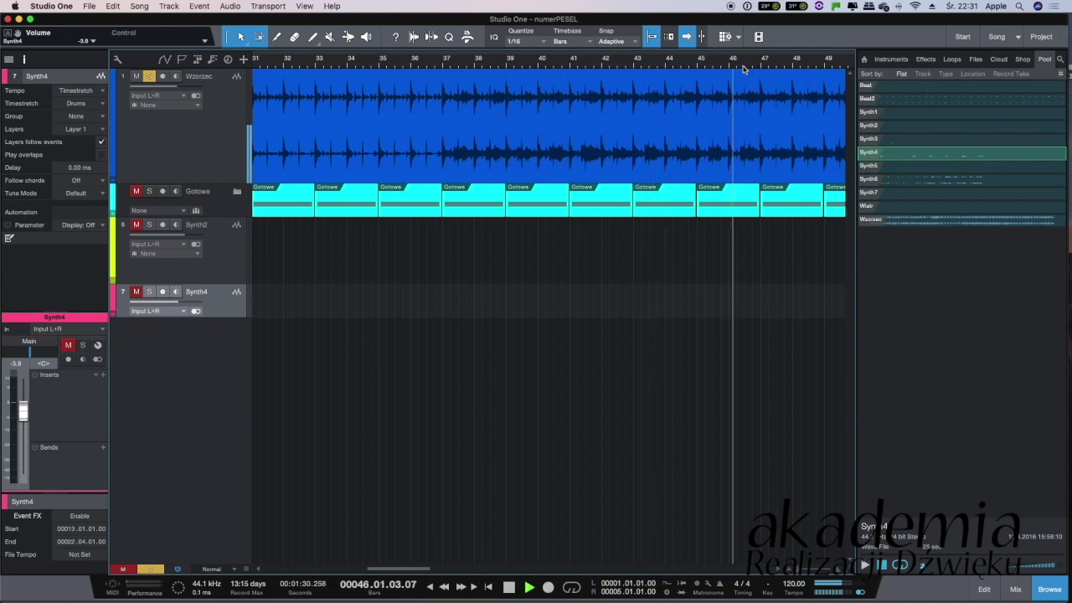
scroll(687, 104, "right", 3)
scroll(687, 105, "right", 3)
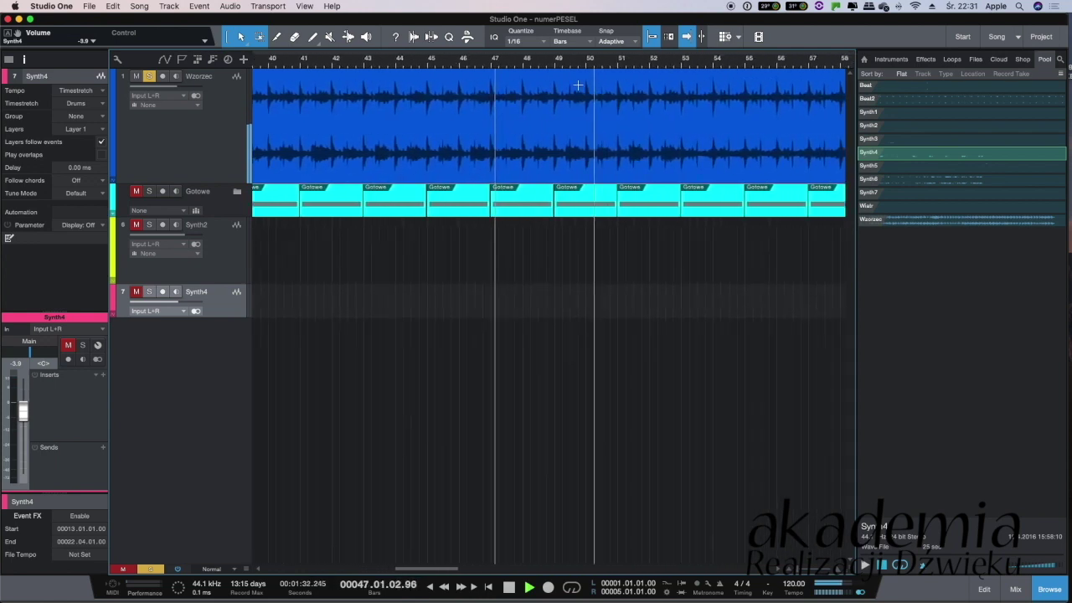
scroll(653, 112, "right", 3)
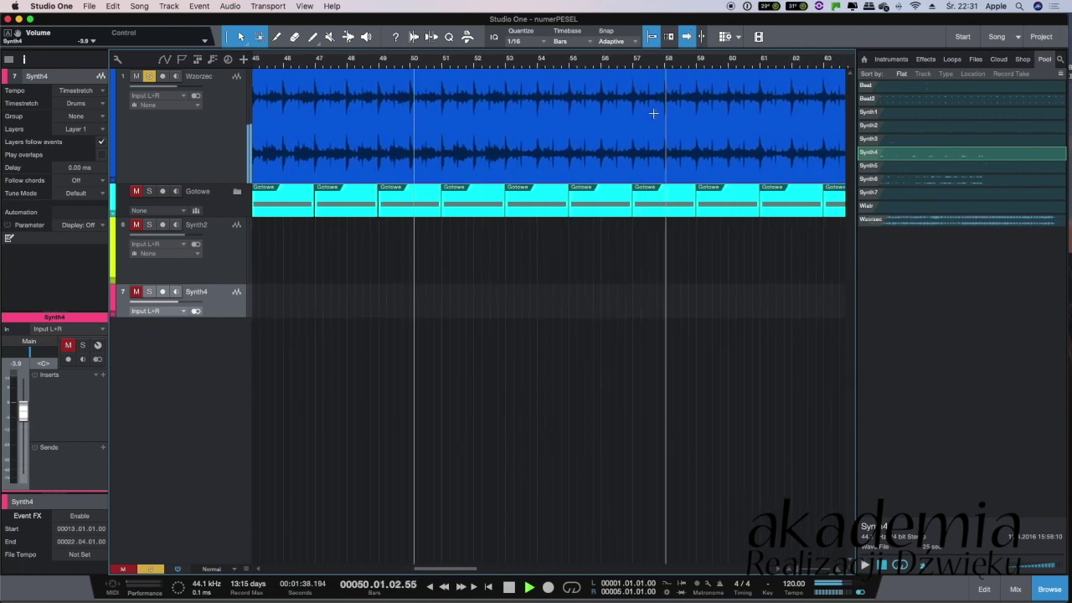
left_click(482, 70)
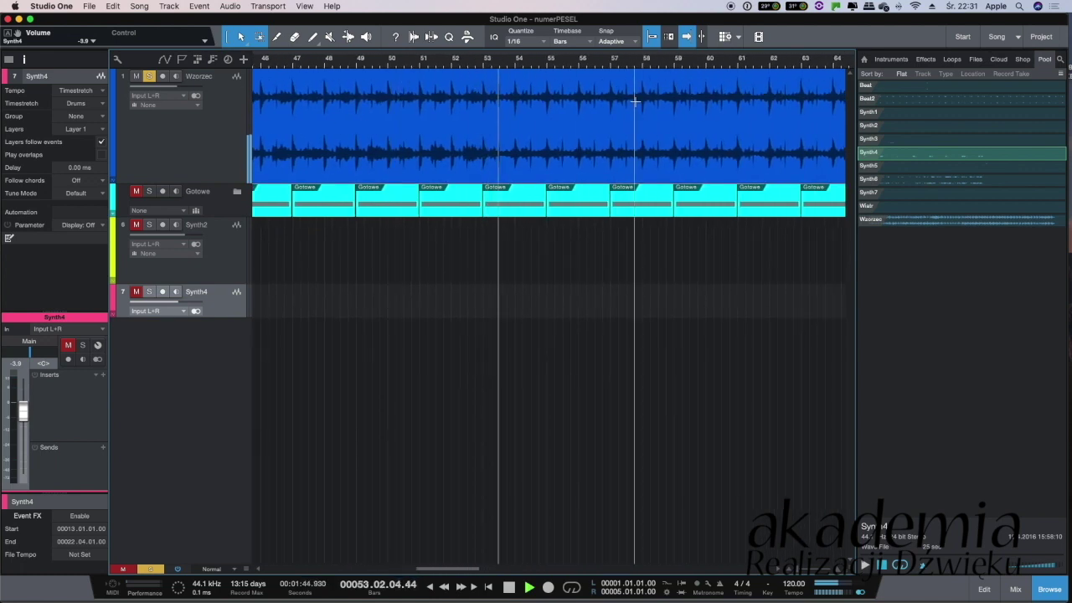
key("space")
left_click(439, 67)
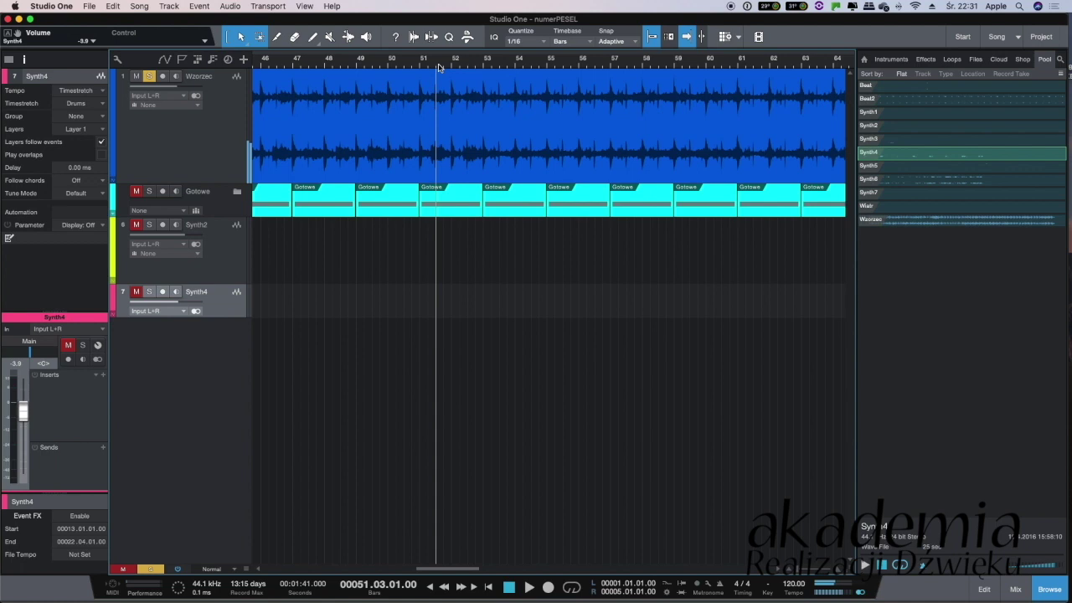
key("space")
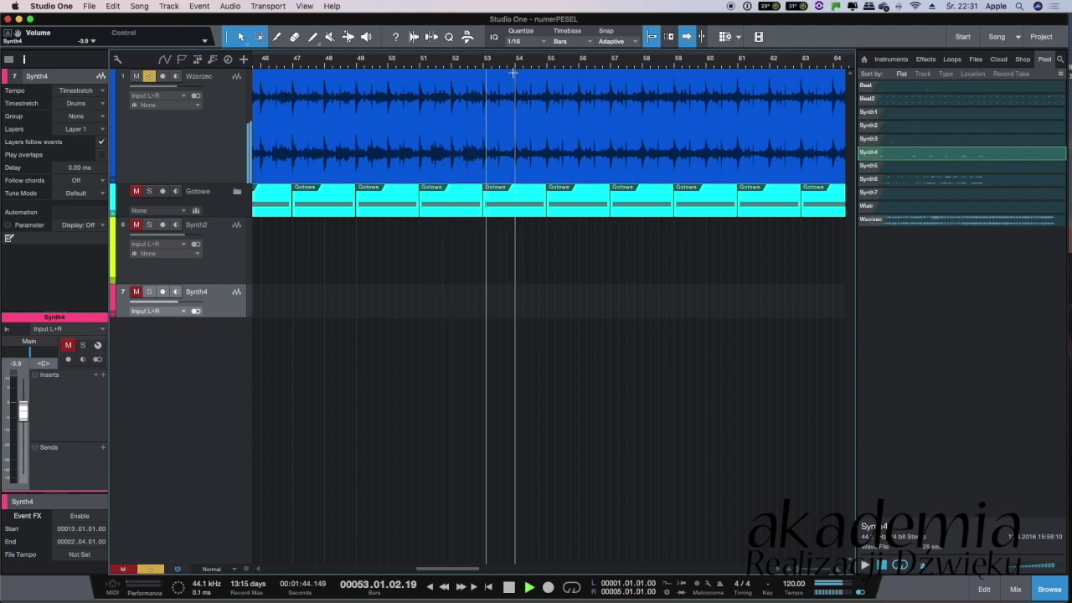
key("space")
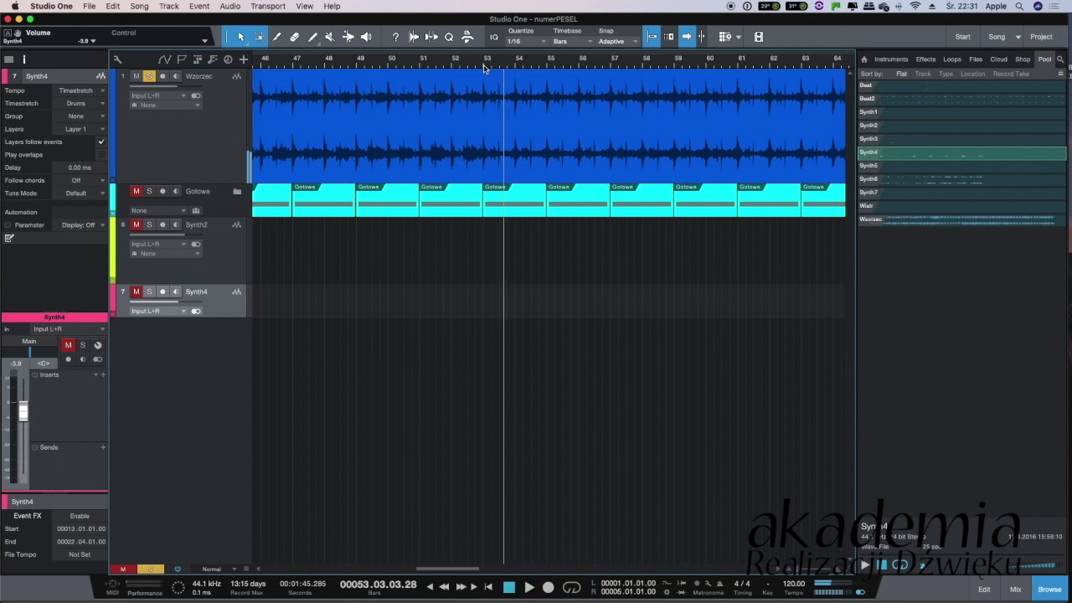
Duplicate the Synth4 clip at bar 13 and move the copy to start at bar 37
scroll(484, 69, "left", 15)
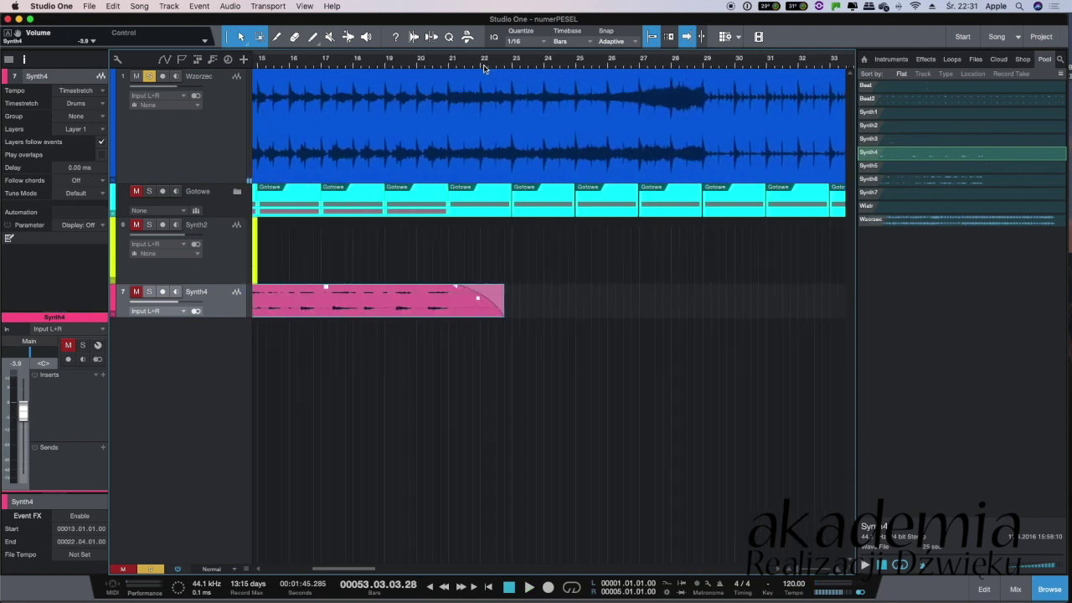
scroll(483, 68, "left", 2)
key("d")
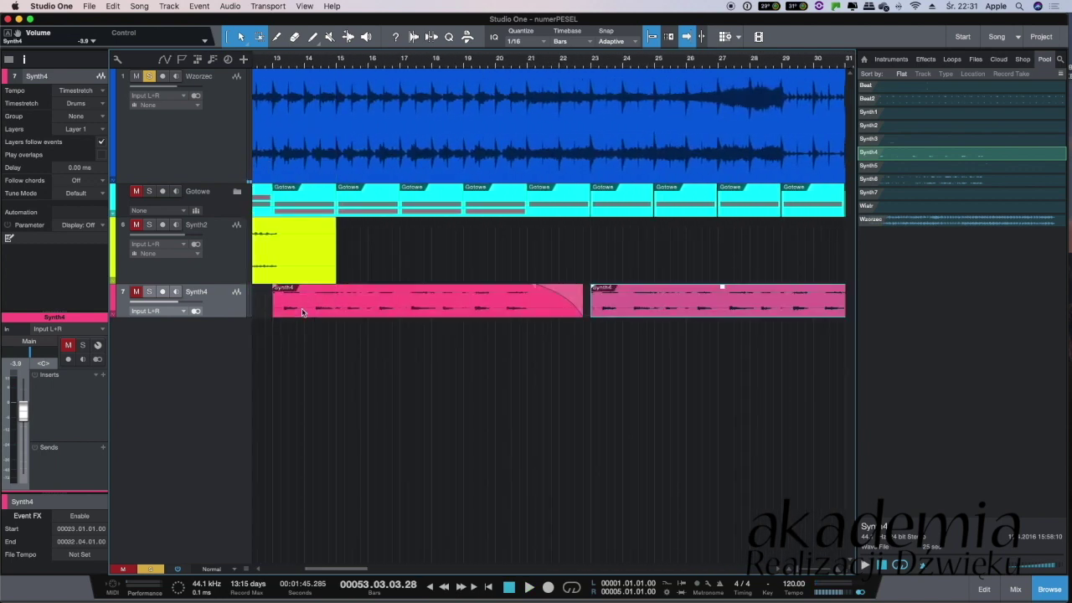
left_click_drag(598, 304, 814, 303)
scroll(712, 299, "right", 8)
scroll(712, 300, "right", 1)
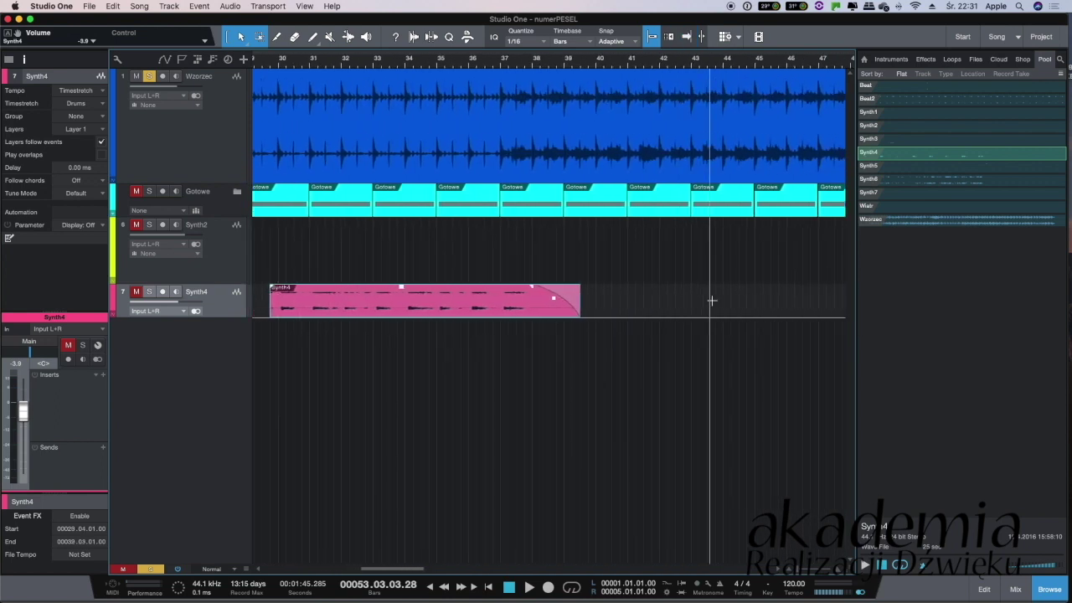
left_click_drag(327, 309, 539, 306)
left_click_drag(471, 308, 519, 302)
Play Wzorzec and Synth4 soloed together from about bar 36 to bar 46, and set the Synth4 volume to -8.4 dB
key("space")
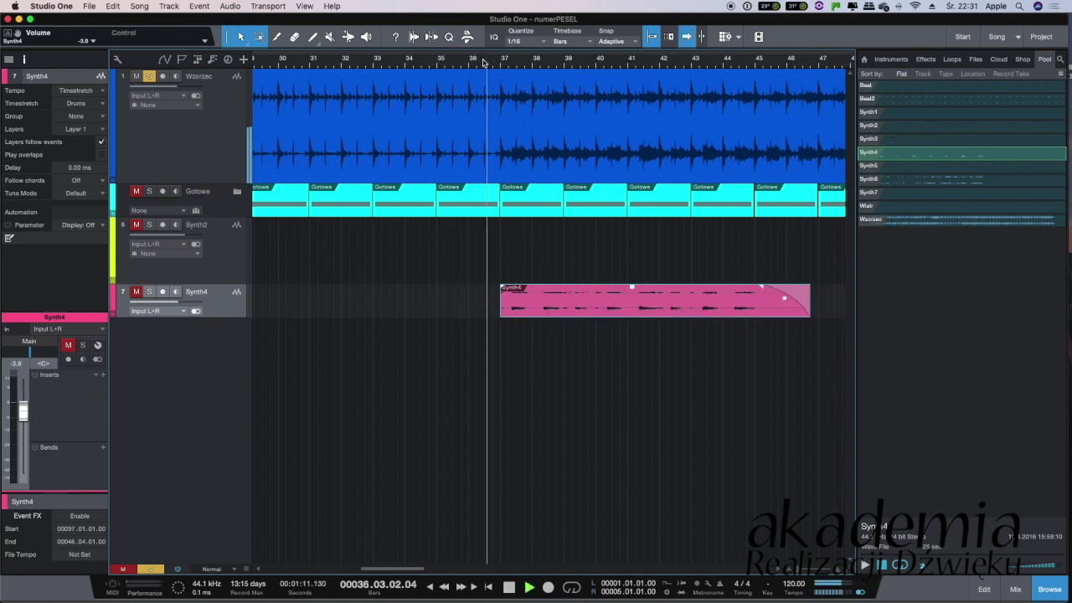
left_click(149, 291)
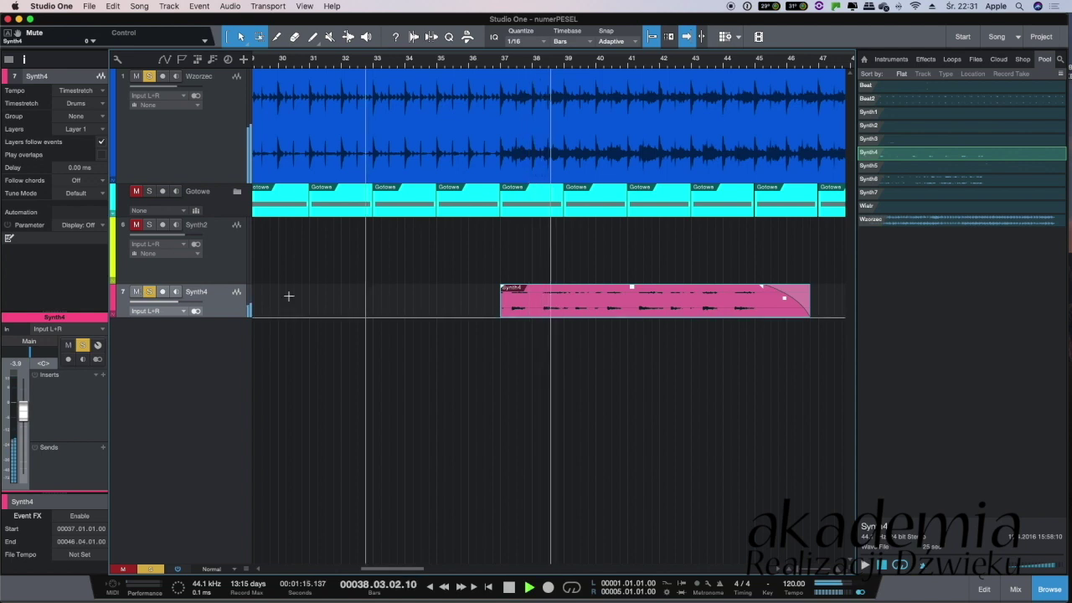
left_click_drag(176, 303, 168, 306)
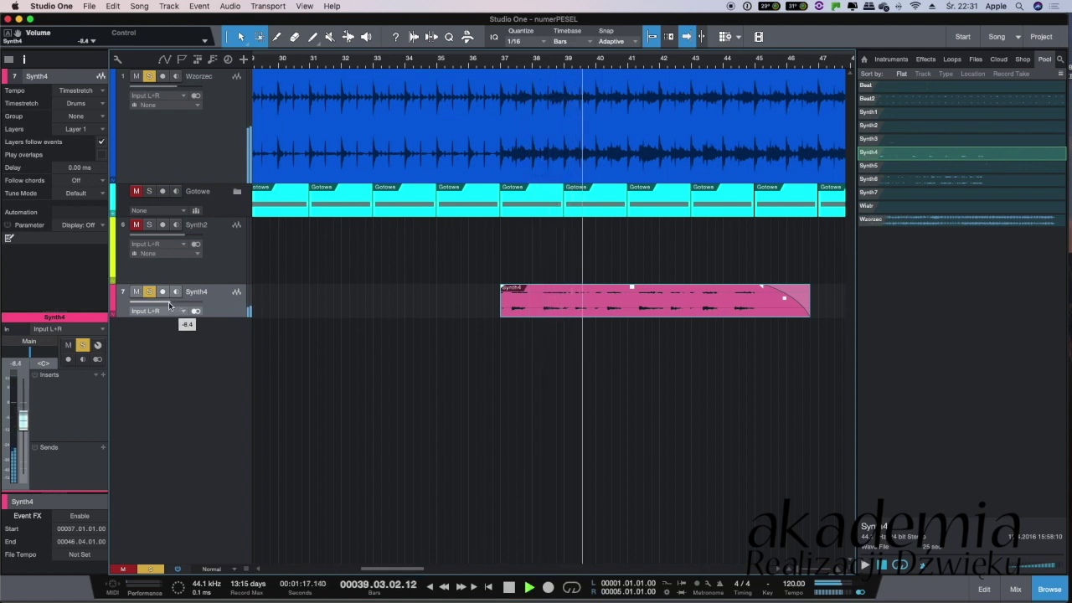
left_click(719, 66)
scroll(544, 325, "right", 5)
scroll(543, 326, "left", 2)
scroll(544, 325, "right", 2)
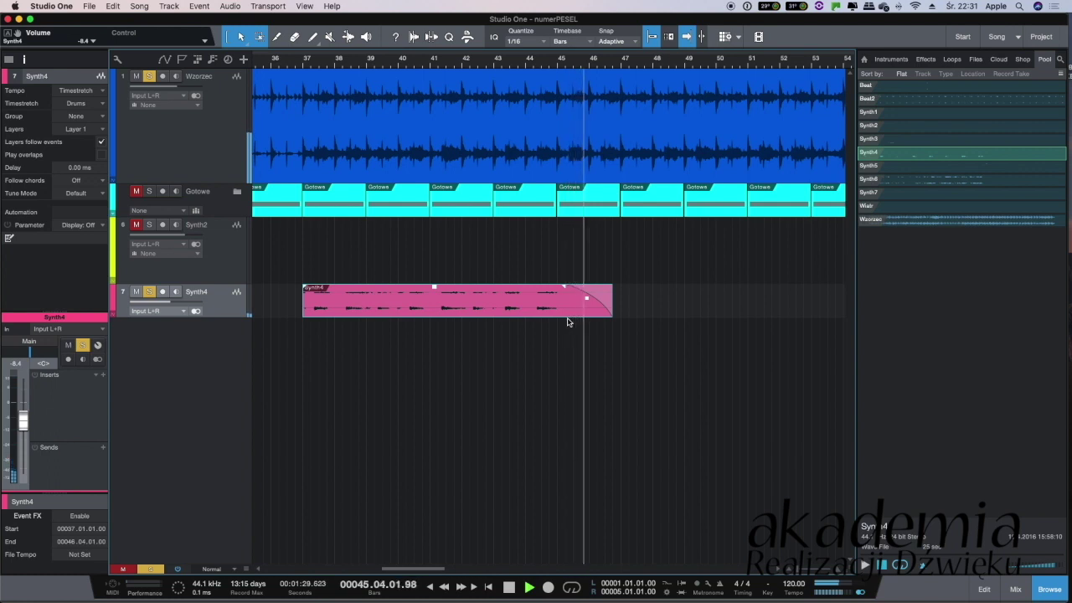
Duplicate the Synth4 clip at bar 37 and move the copy to start at bar 45, overlapping the first clip's fade-out
left_click(558, 71)
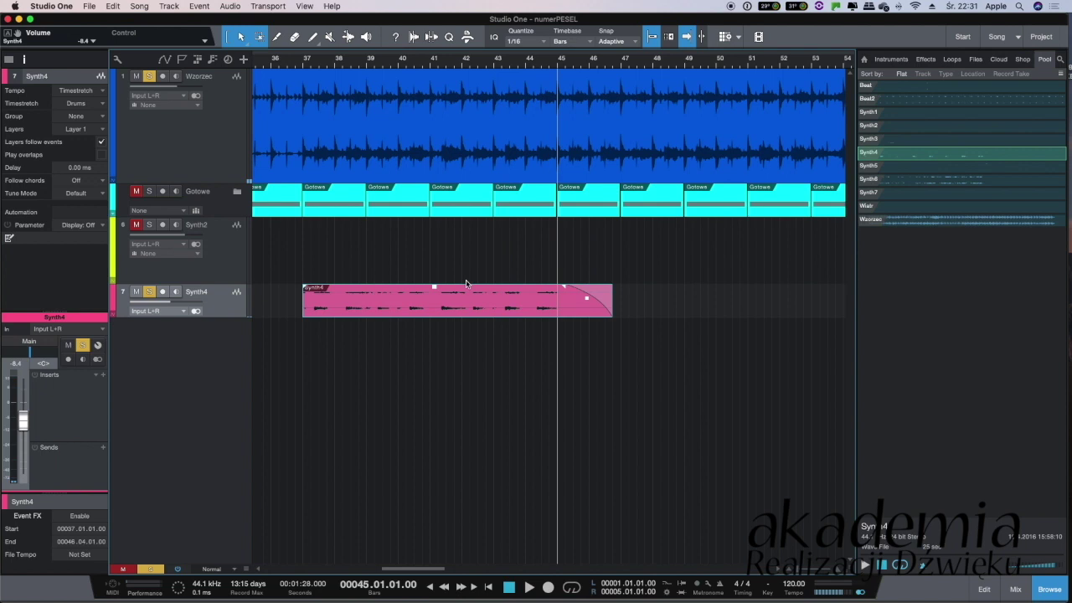
left_click(428, 303)
key("d")
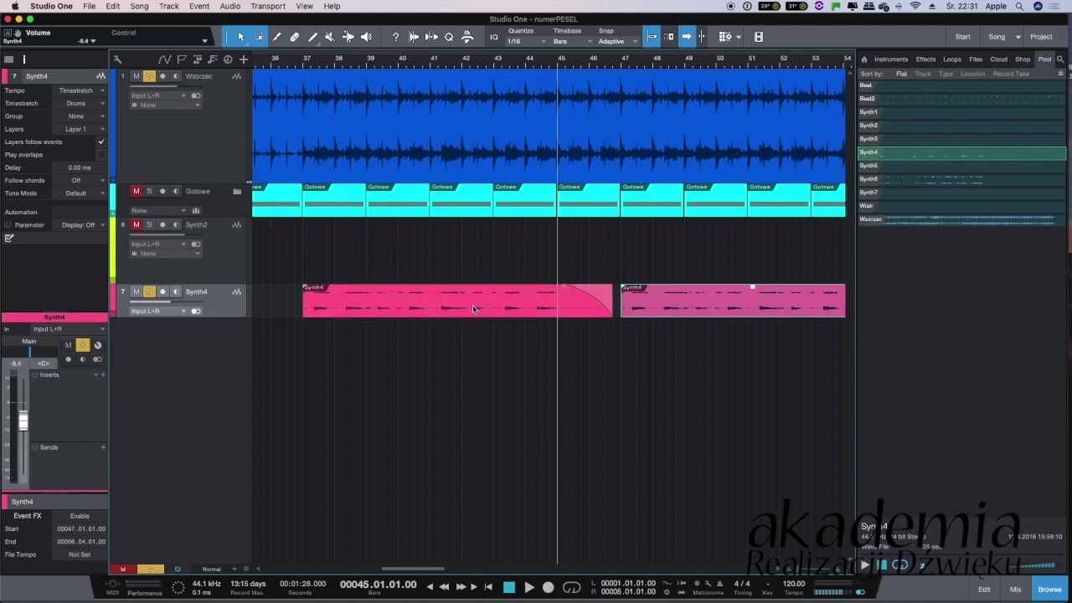
left_click_drag(653, 299, 583, 311)
Play Synth4 with Wzorzec across the overlap at bar 45 and on to bar 55, checking the timing
key("space")
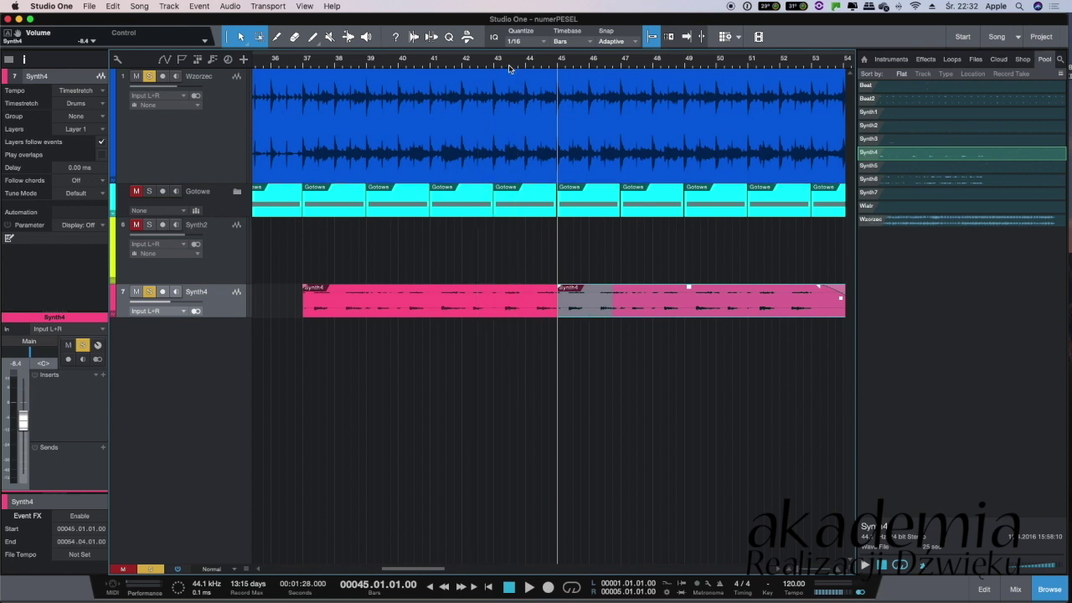
key("f")
left_click(591, 369)
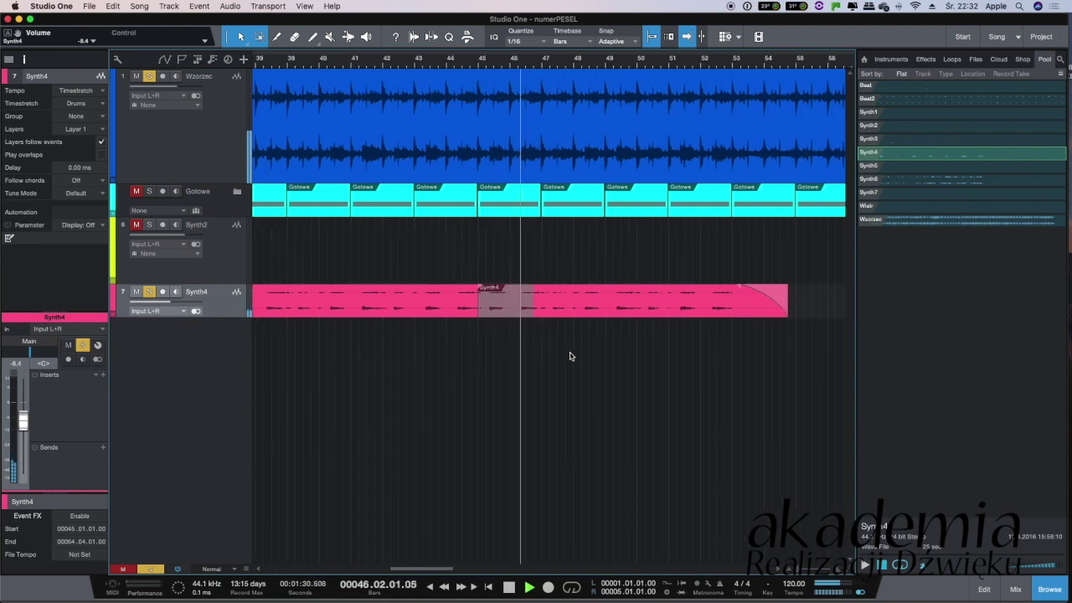
left_click(576, 62)
left_click(533, 64)
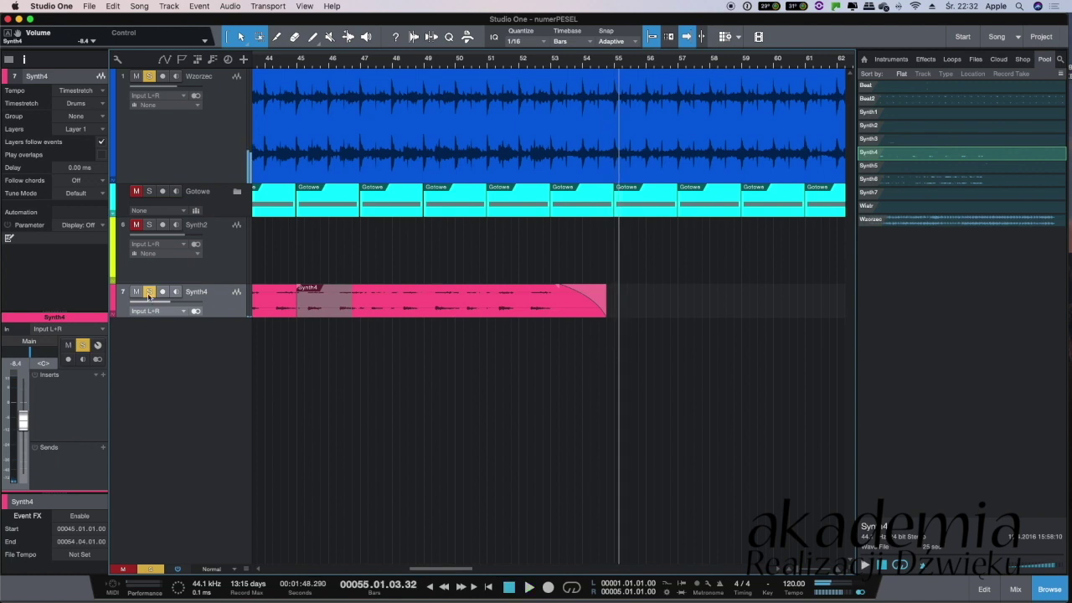
Play Wzorzec at several spots from bar 55 to about bar 68, listening for any further Synth4 part
scroll(598, 151, "right", 8)
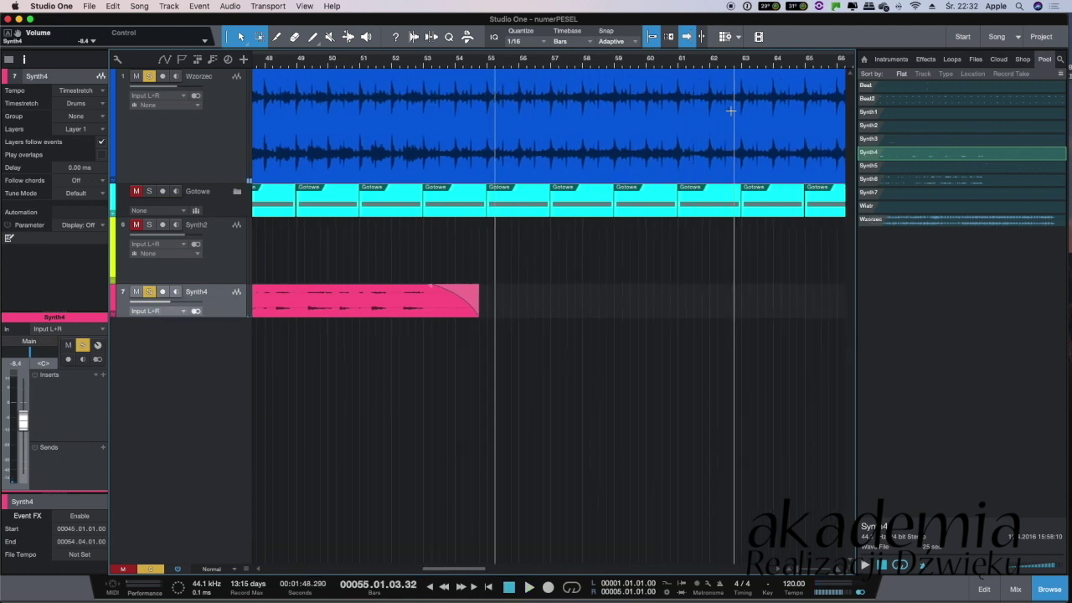
scroll(526, 65, "up", 2)
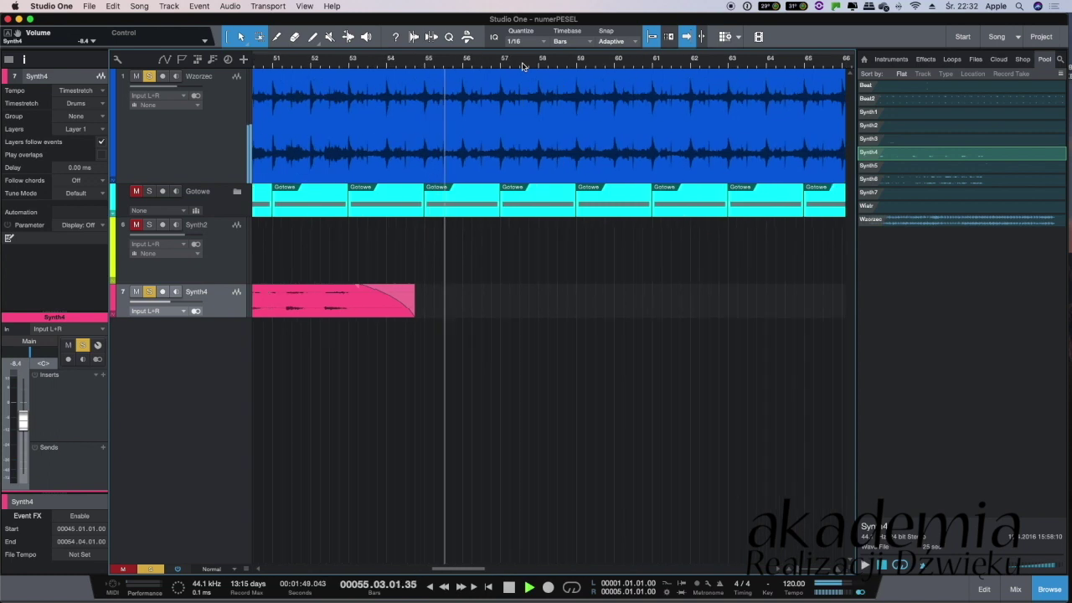
left_click(543, 65)
left_click(637, 66)
left_click(720, 65)
scroll(762, 66, "down", 6)
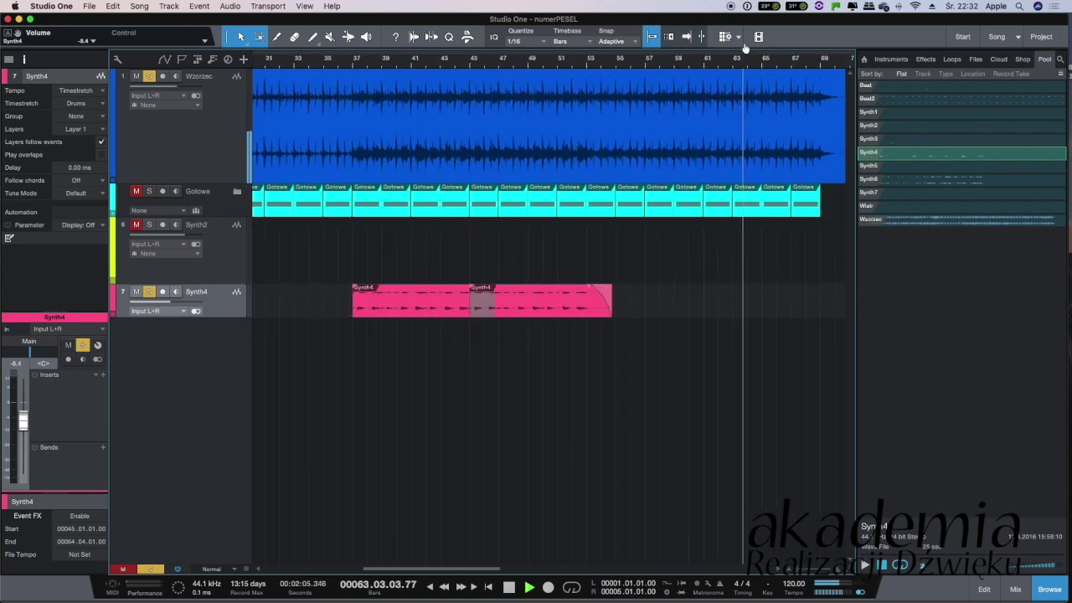
key("f")
key("space")
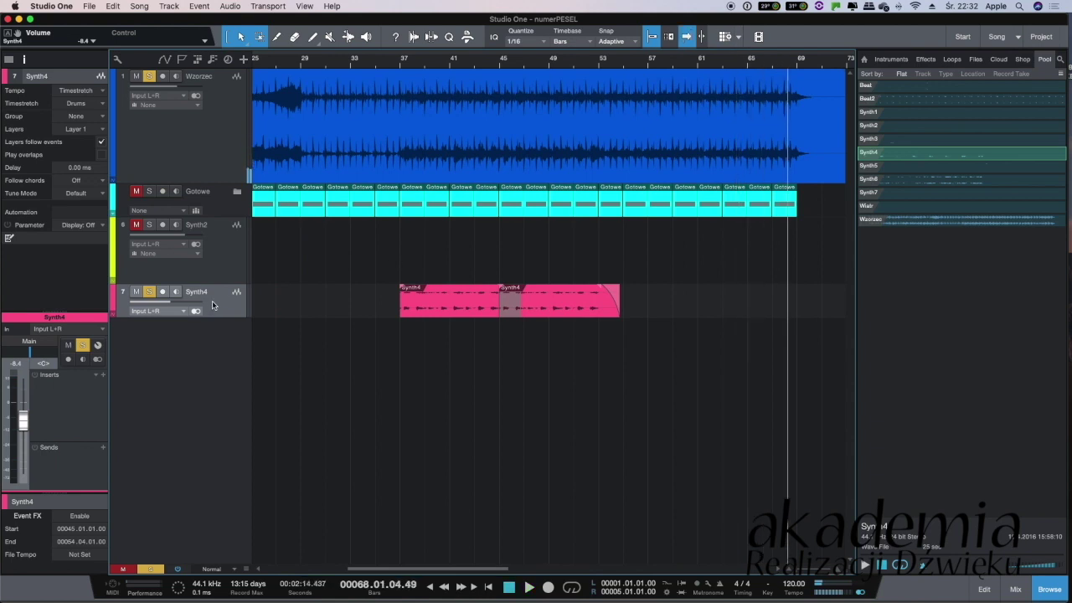
Move the Synth4 track into the Gotowe folder track and collapse the folder
left_click_drag(209, 254, 209, 212)
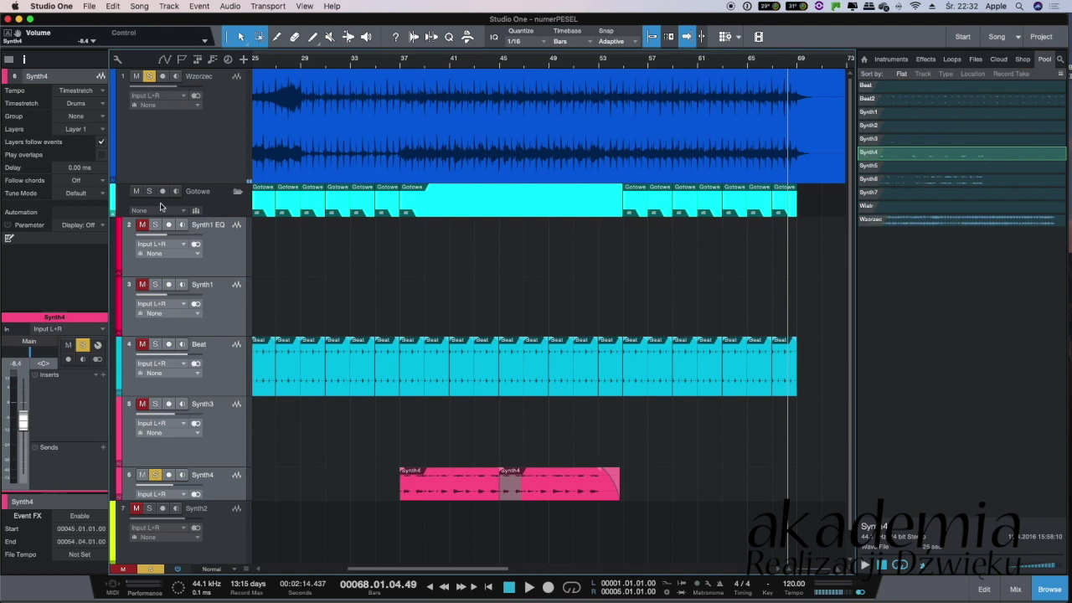
scroll(189, 335, "down", 1)
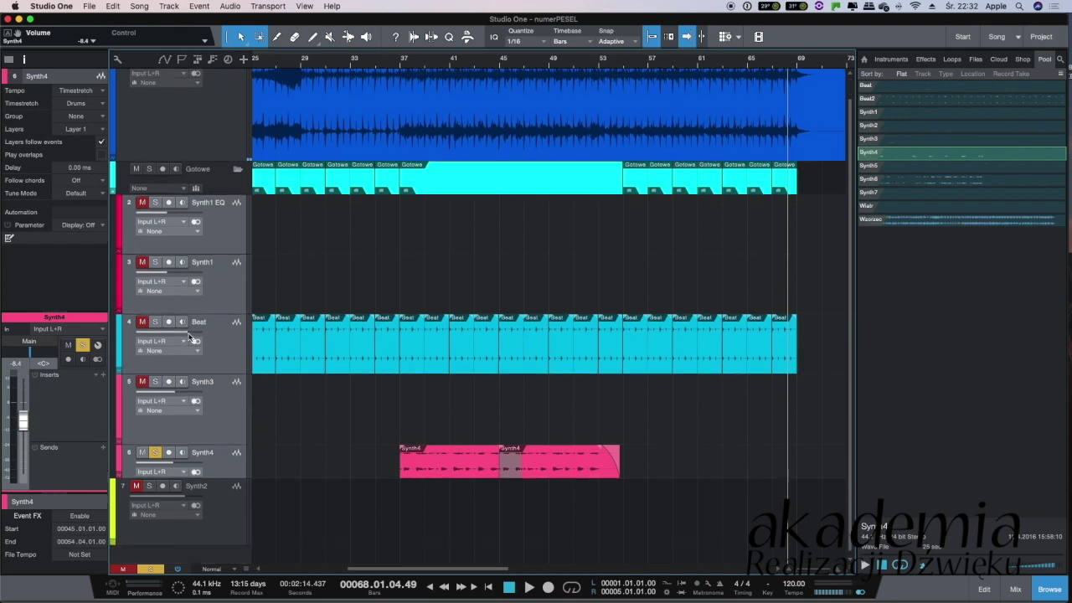
left_click(237, 170)
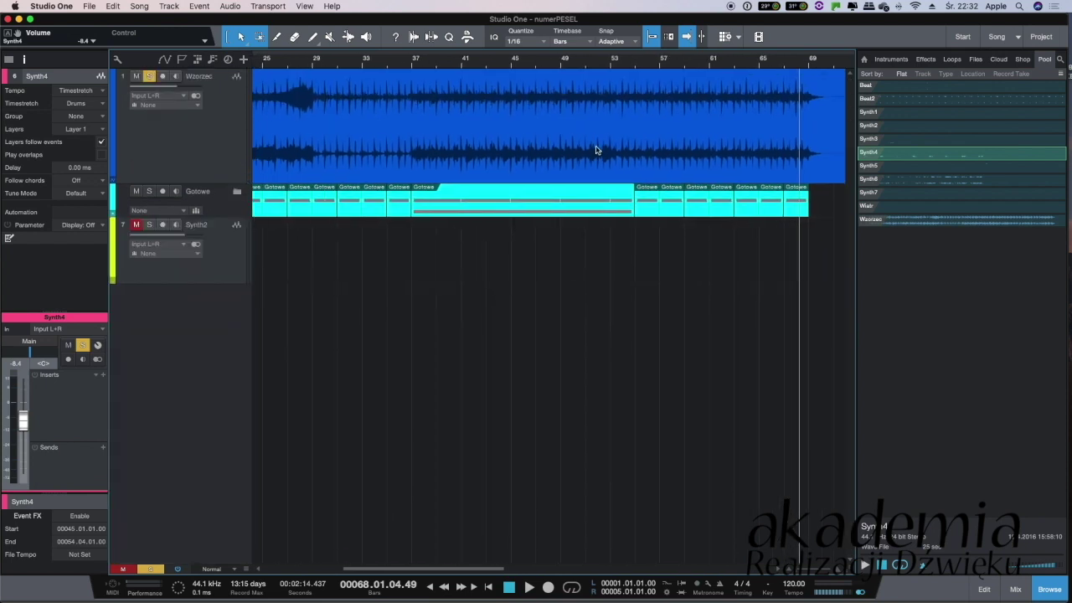
Preview the Synth5 sample, play Wzorzec between about bars 15 and 21 to find its entry, and place the playhead at bar 21
left_click(885, 167)
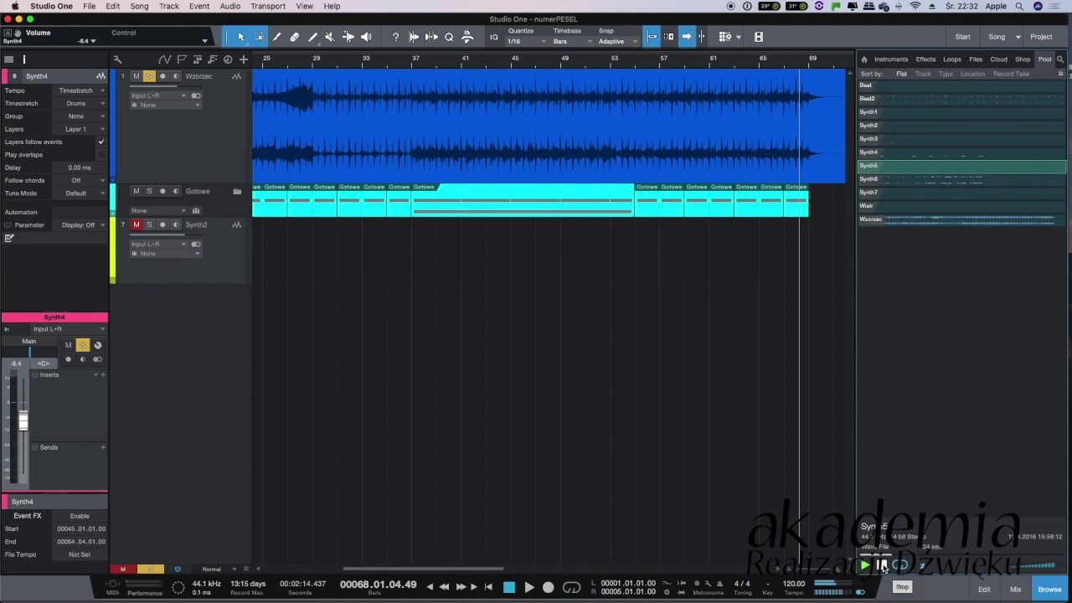
left_click_drag(400, 570, 328, 570)
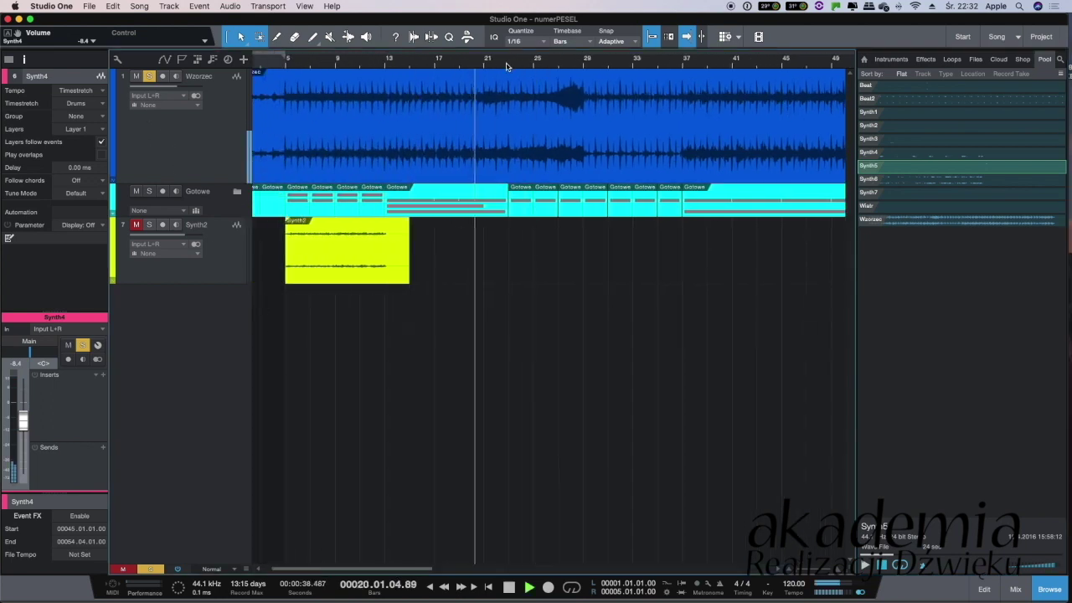
left_click(411, 63)
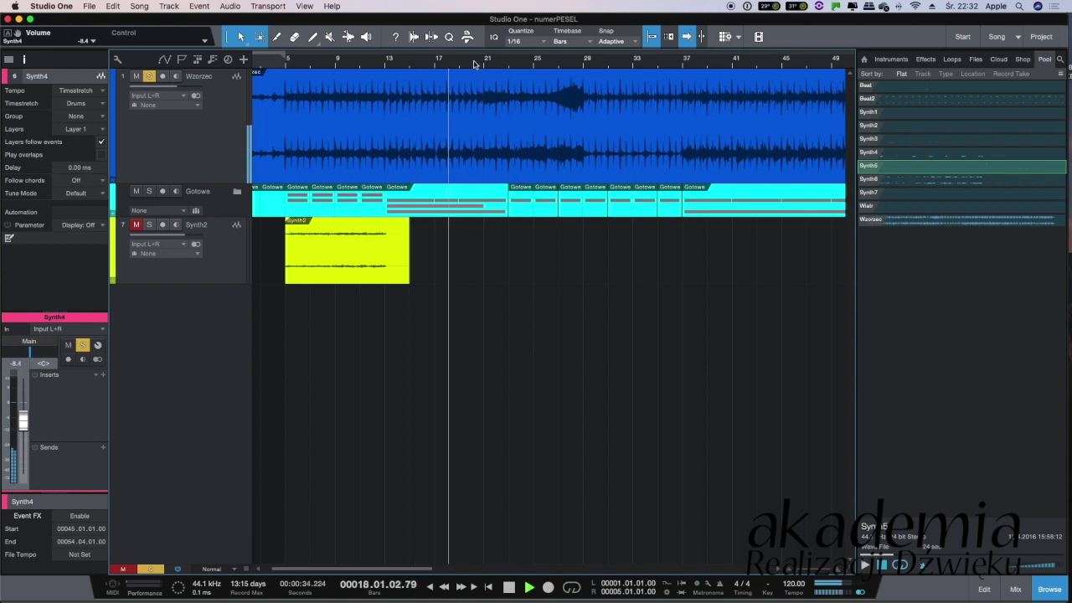
left_click(483, 64)
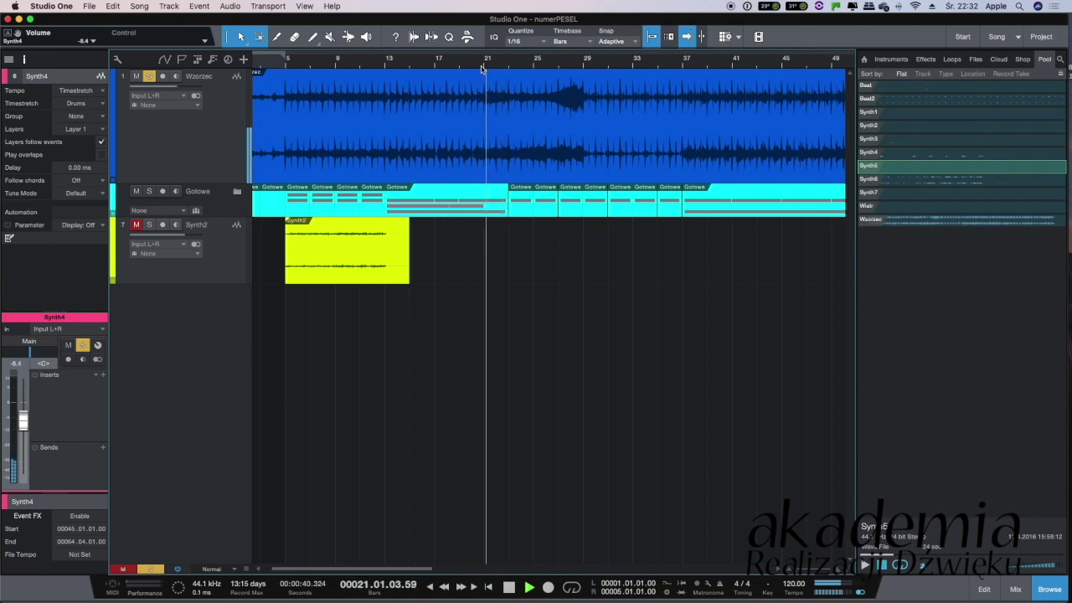
key("space")
left_click(483, 66)
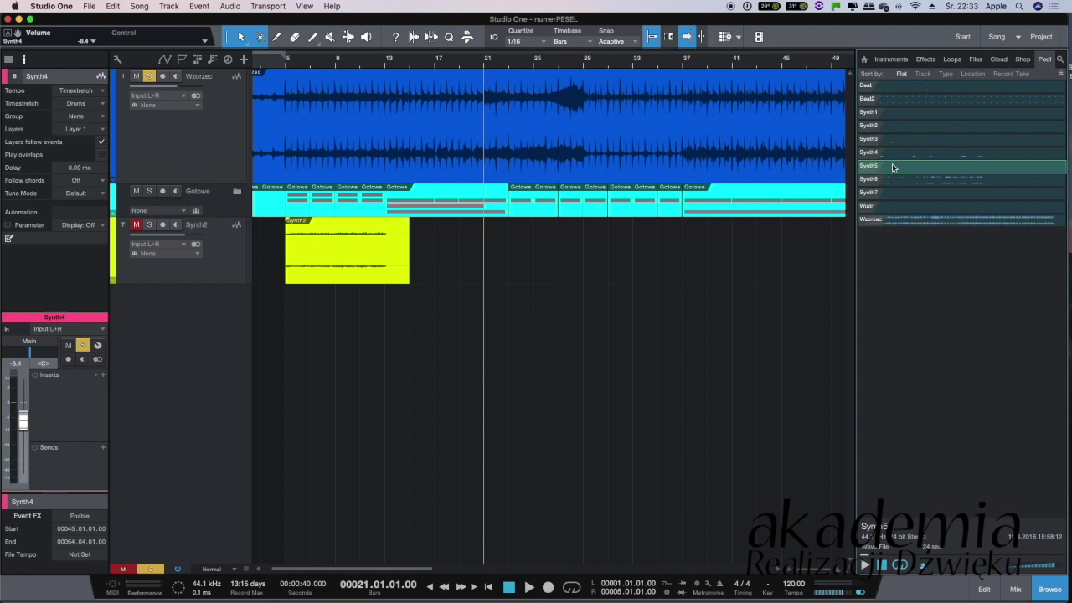
Add the Synth5 clip on a new track starting at bar 21 and set its volume to -10.7 dB while playing with Wzorzec
left_click_drag(893, 167, 503, 324)
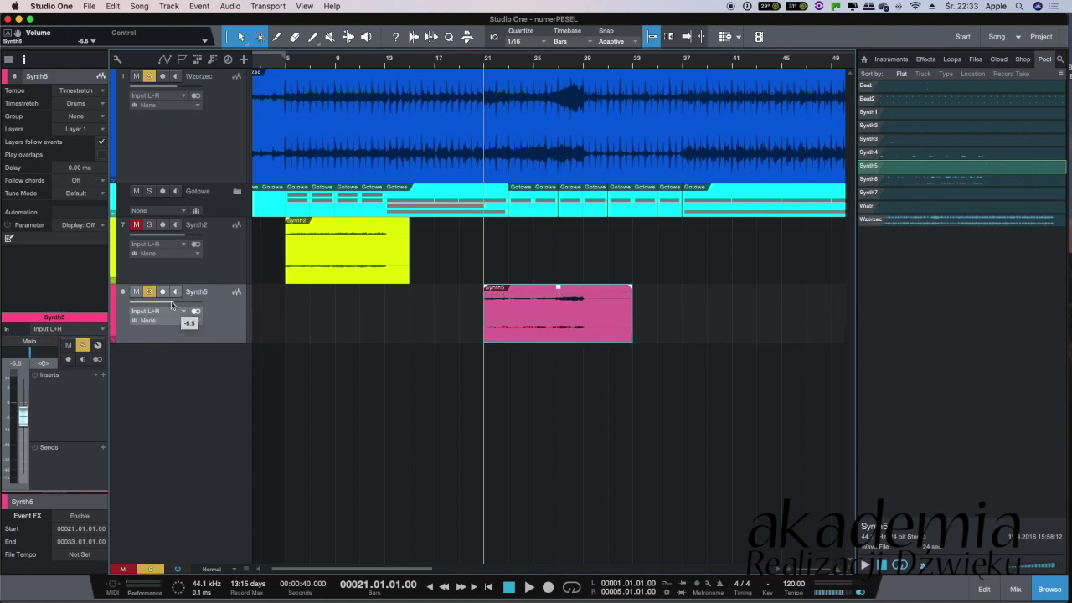
key("space")
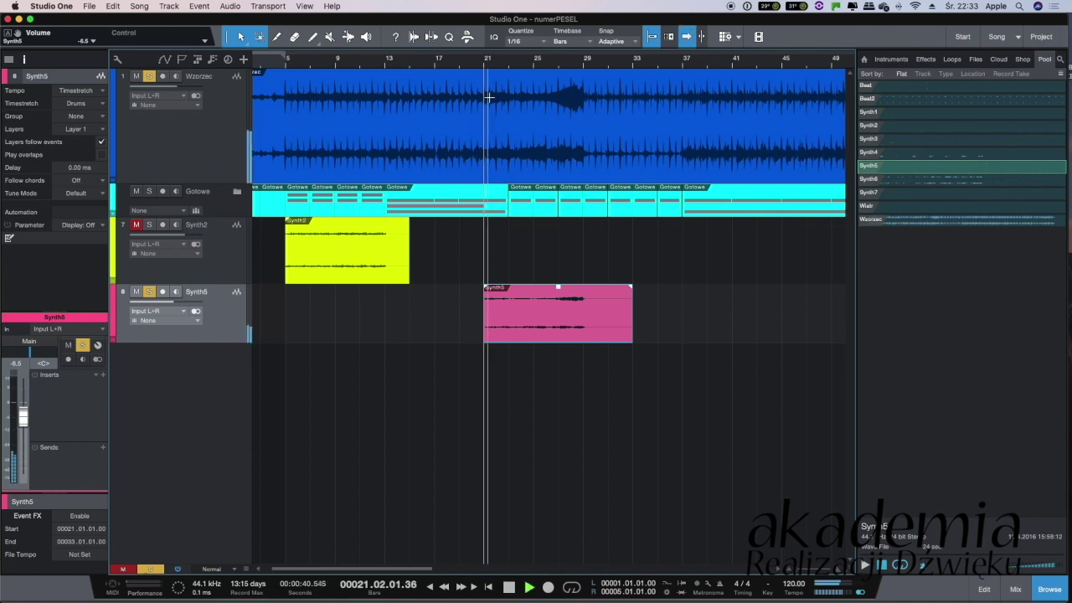
left_click(470, 219)
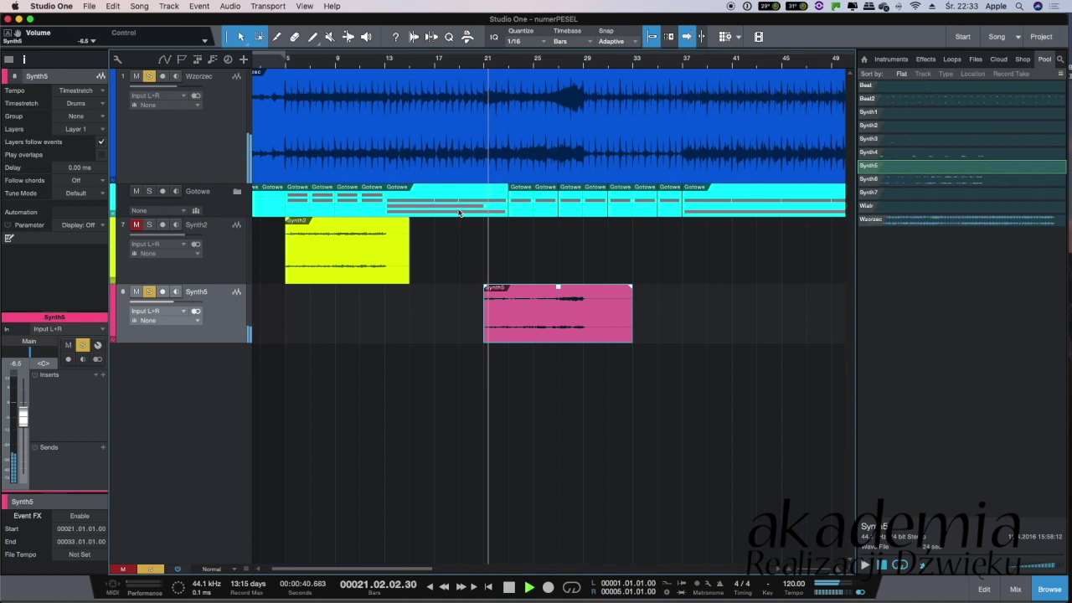
left_click_drag(175, 307, 167, 307)
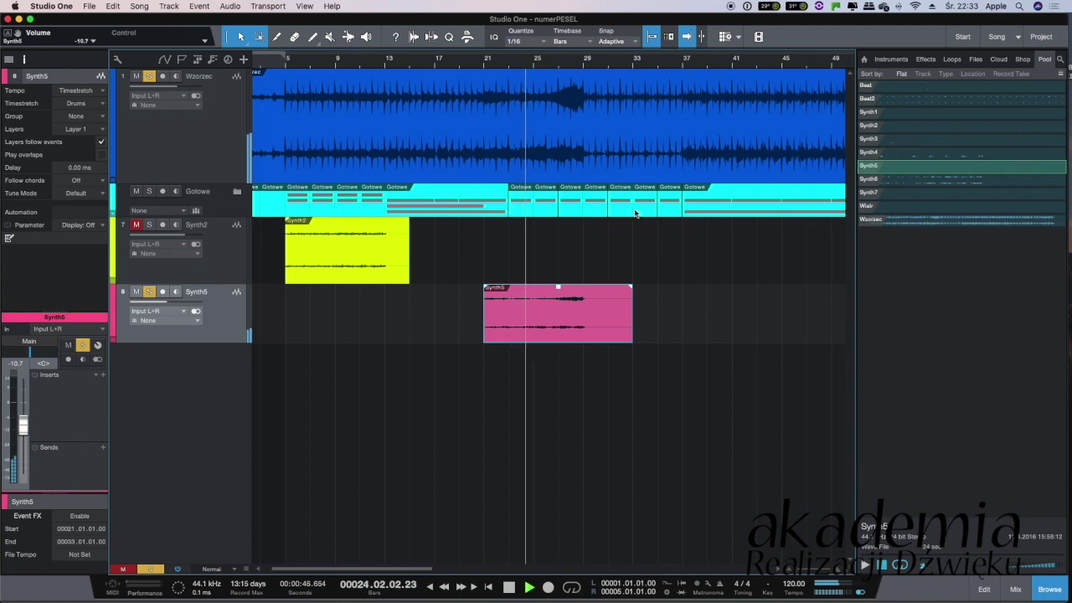
Play on to about bar 29, switching the Wzorzec solo off and on to compare Synth5 with the reference
scroll(636, 255, "right", 2)
scroll(636, 255, "right", 3)
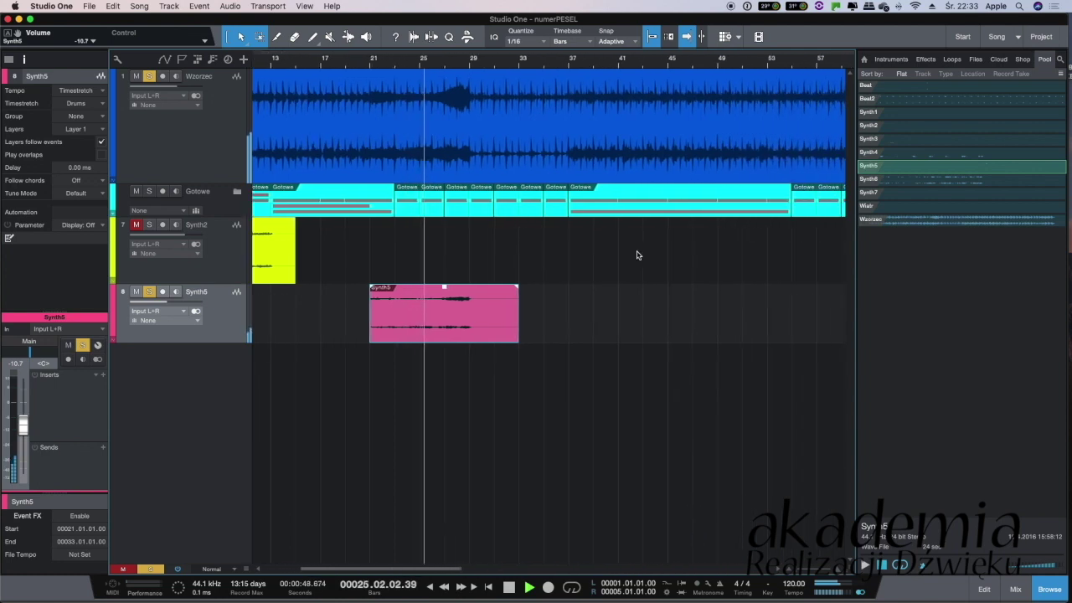
scroll(636, 254, "right", 1)
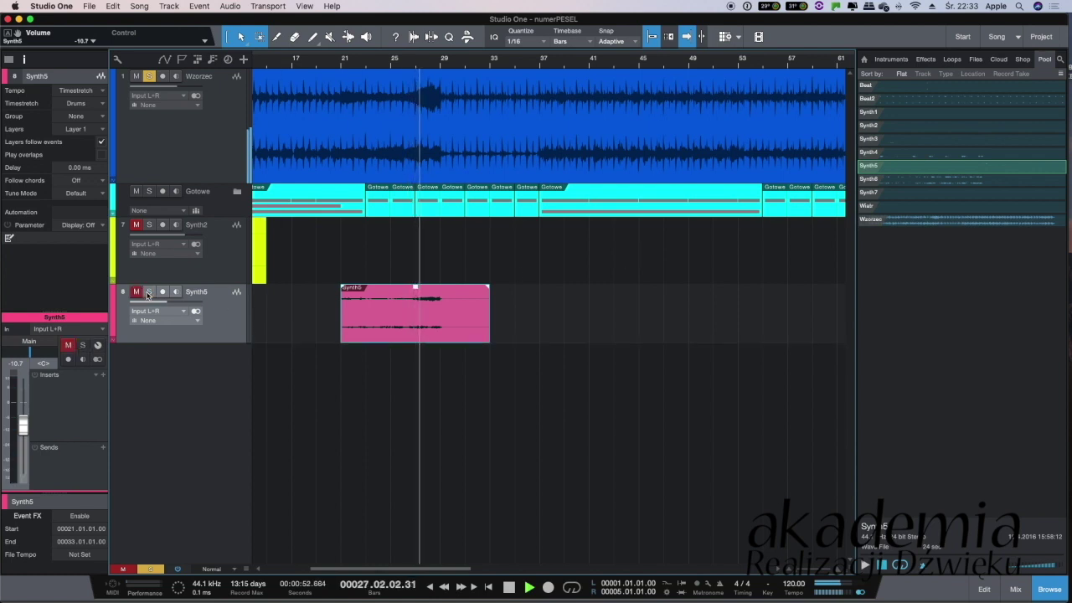
left_click(149, 76)
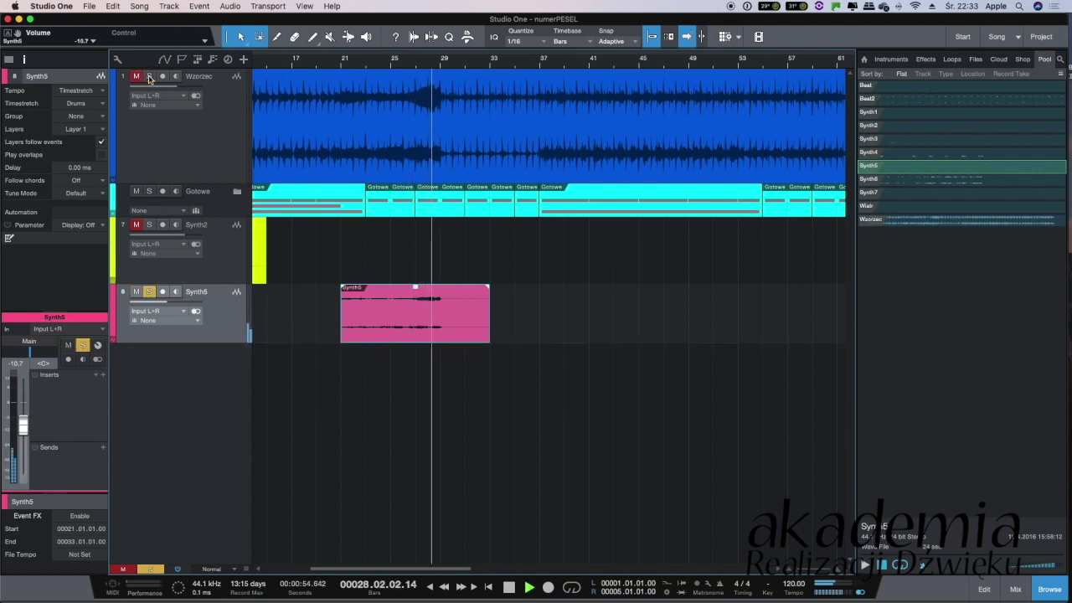
left_click(150, 77)
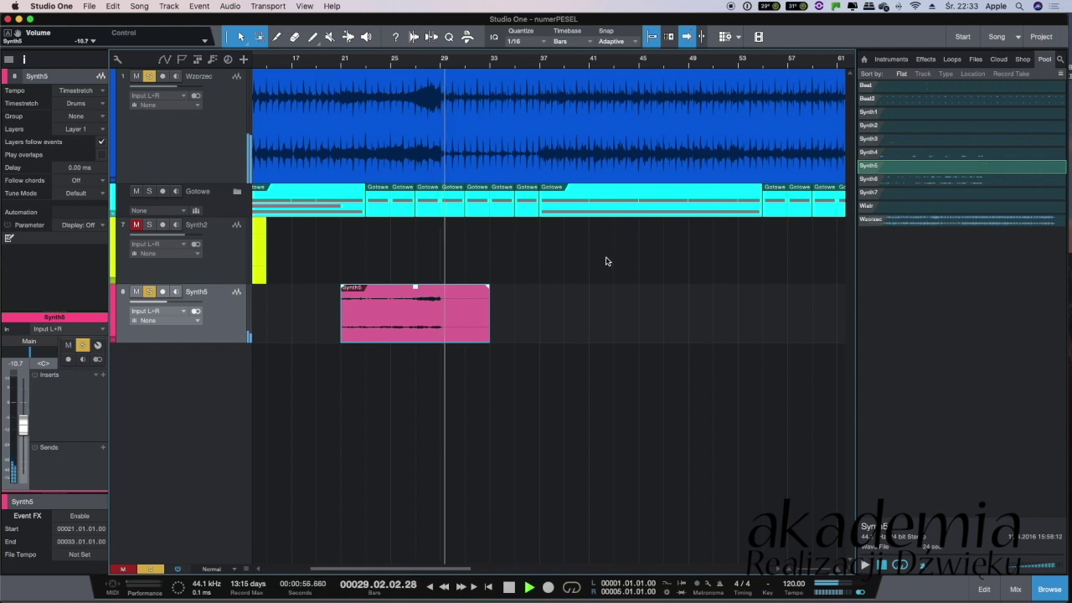
key("space")
Shorten the Synth5 clip to end at bar 30 and give it a fade-out from about bar 29
left_click_drag(487, 317, 443, 289)
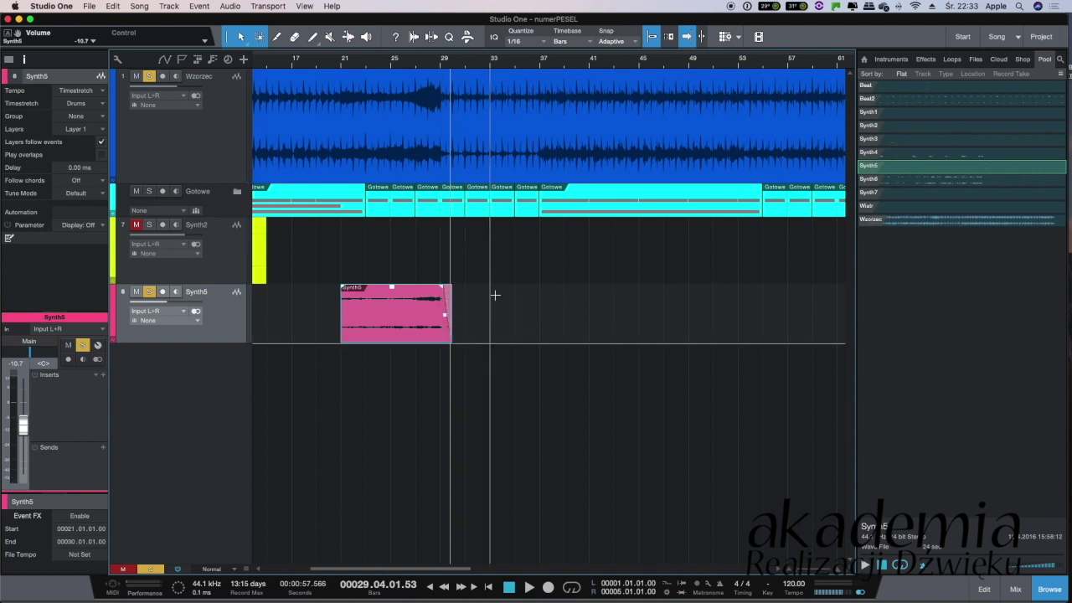
left_click_drag(447, 298, 478, 322)
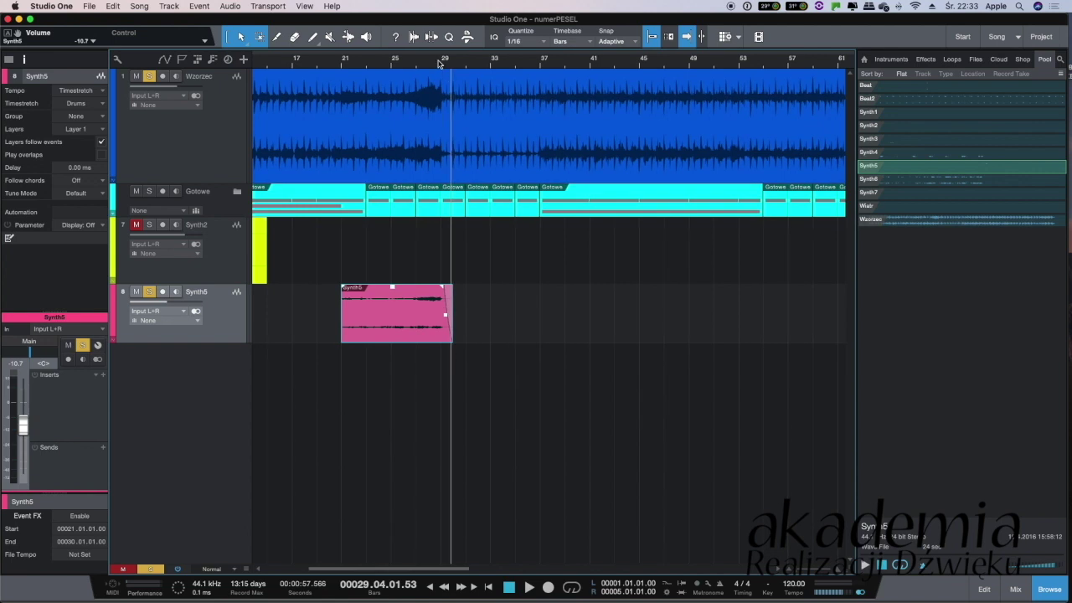
Play Wzorzec at several spots from about bar 36 to bar 67, listening for any further Synth5 part
left_click(527, 65)
key("space")
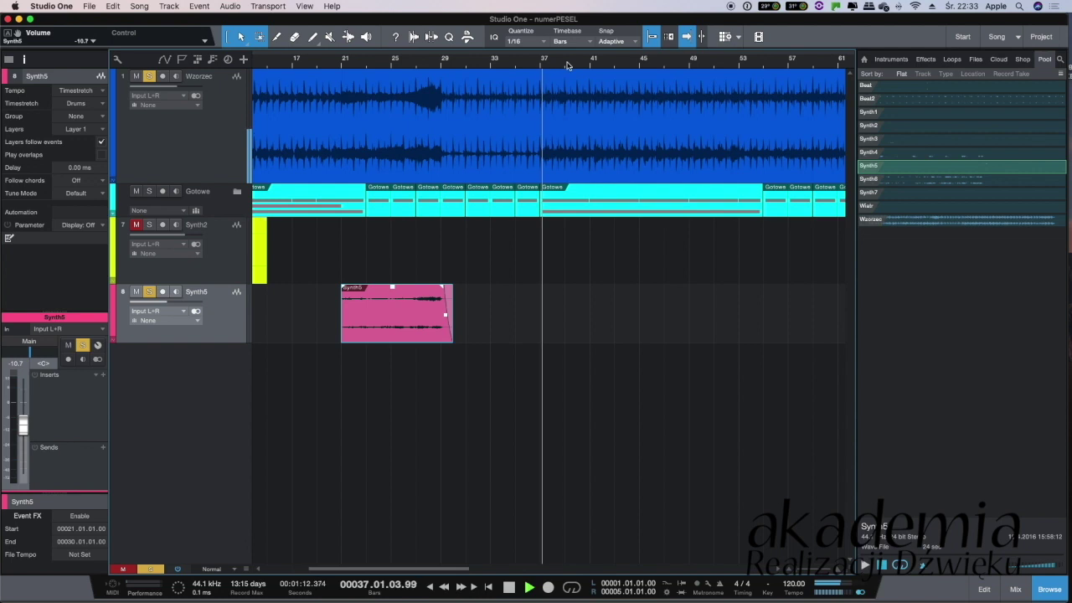
left_click(626, 65)
left_click(673, 65)
left_click(720, 65)
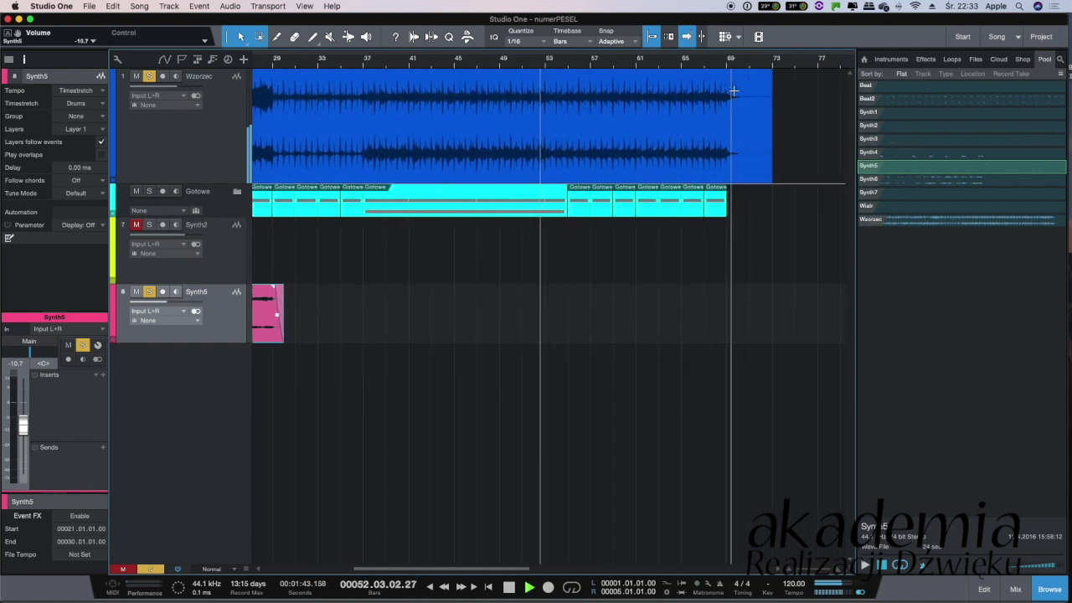
left_click(551, 66)
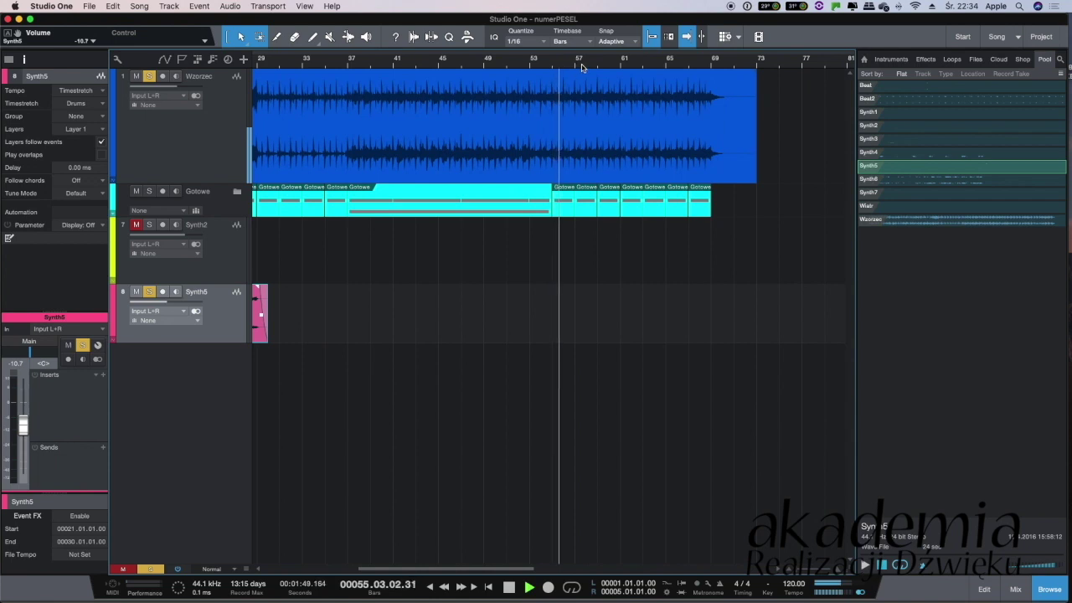
left_click(589, 65)
left_click(623, 65)
left_click(656, 66)
left_click(690, 65)
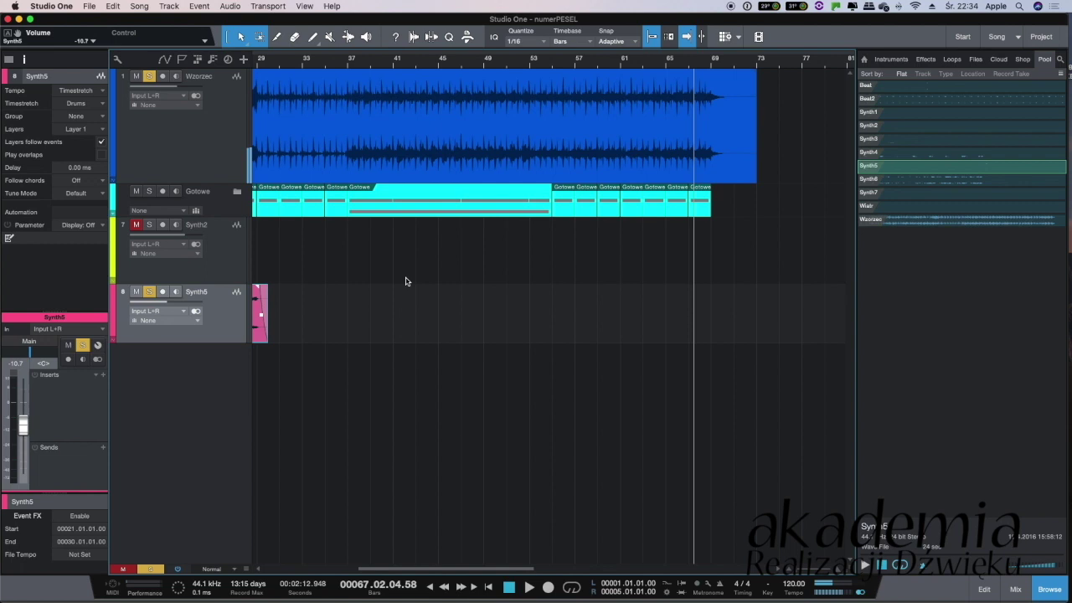
Move the Synth5 track into the Gotowe folder track and collapse the folder
scroll(405, 281, "left", 10)
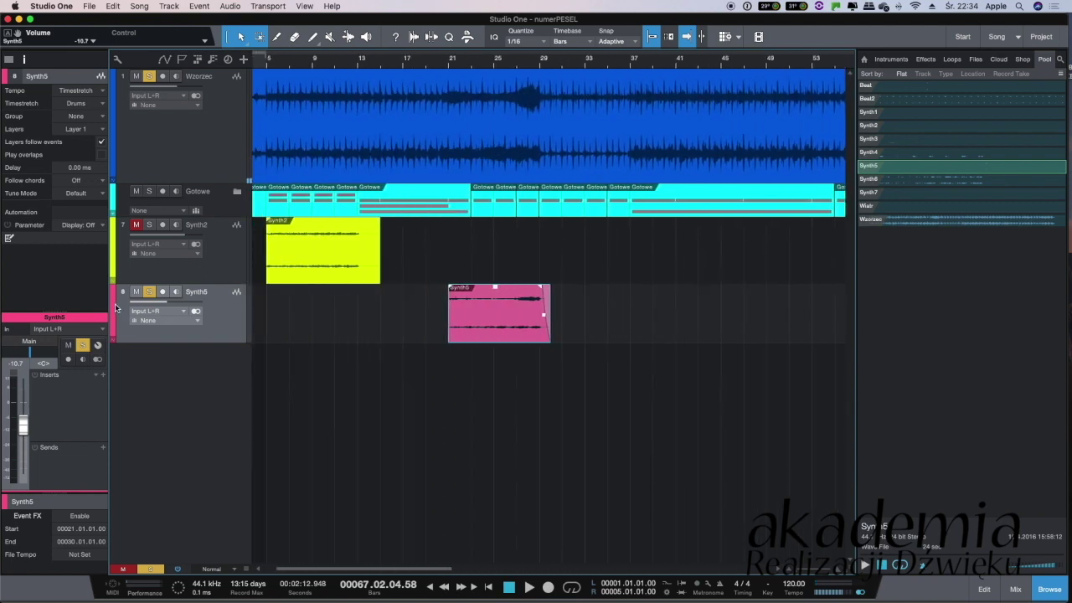
left_click(212, 202)
left_click(238, 193)
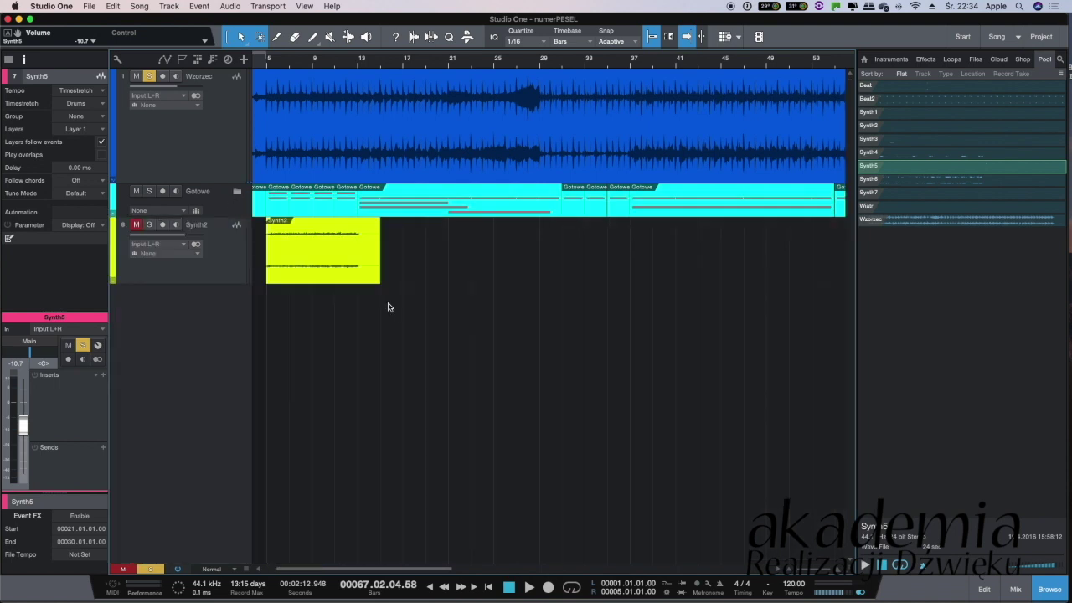
Preview the Synth6 sample, and play Wzorzec at short intervals from bar 21 to bar 58 to locate where it enters
left_click(894, 183)
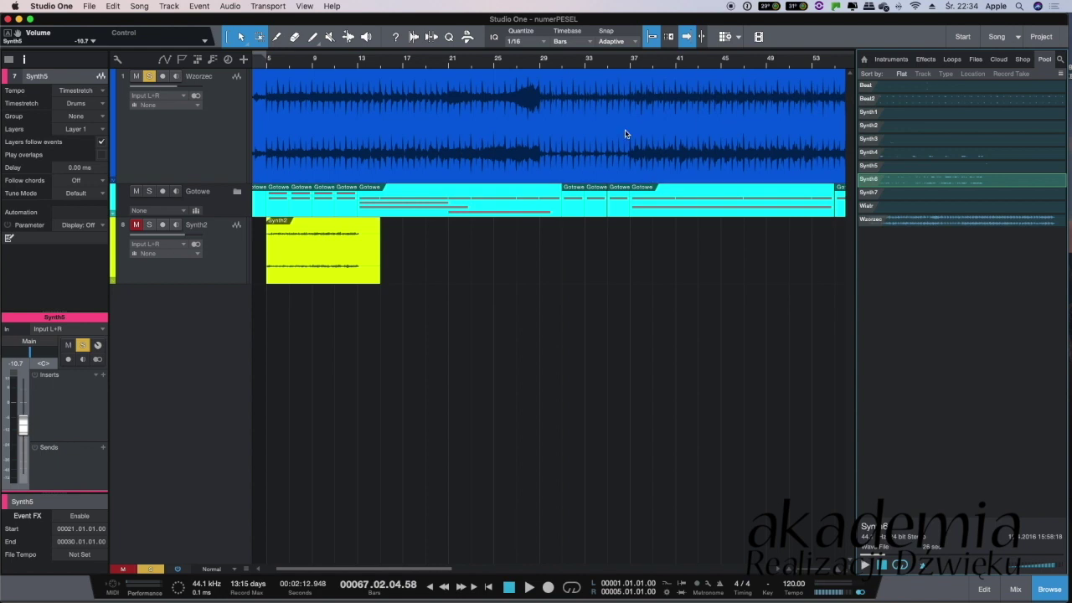
scroll(627, 136, "right", 5)
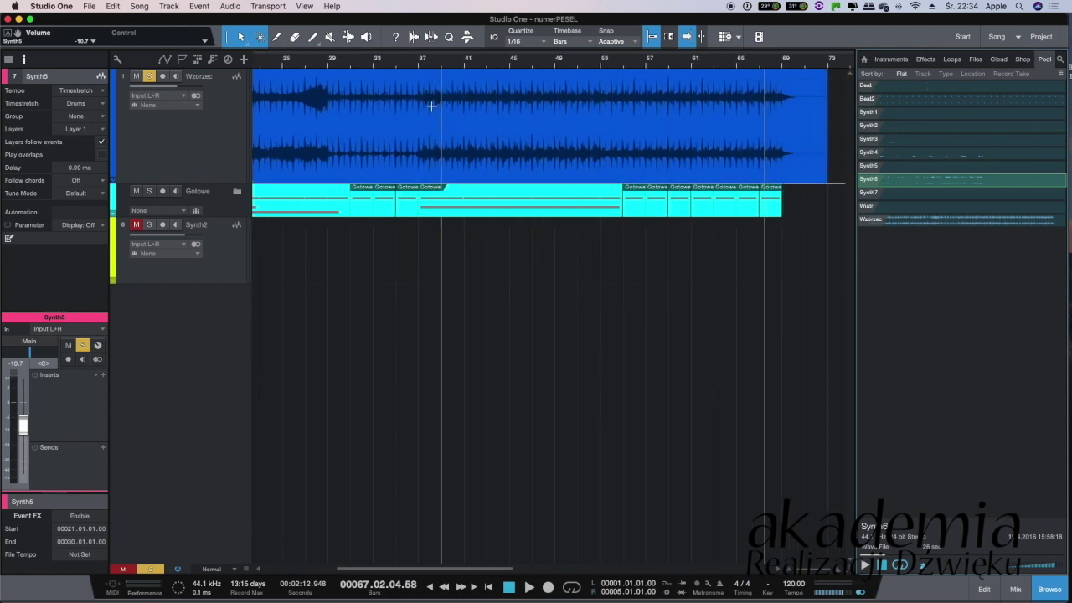
scroll(446, 123, "left", 3)
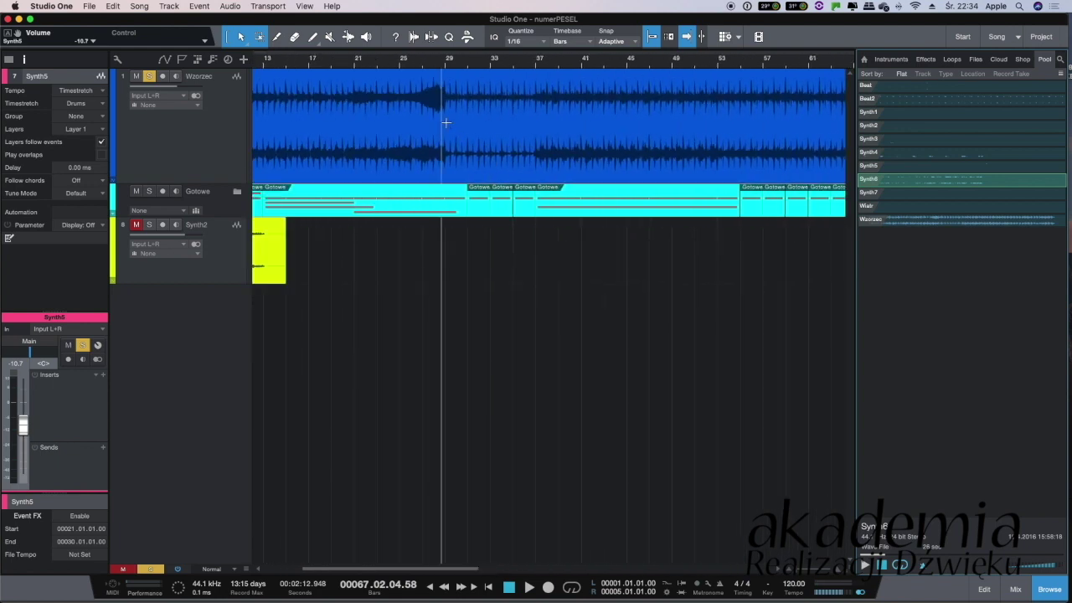
left_click(359, 67)
key("space")
left_click(400, 67)
left_click(434, 67)
left_click(469, 67)
left_click(514, 67)
left_click(536, 67)
left_click(569, 67)
left_click(638, 67)
left_click(683, 67)
scroll(493, 65, "right", 5)
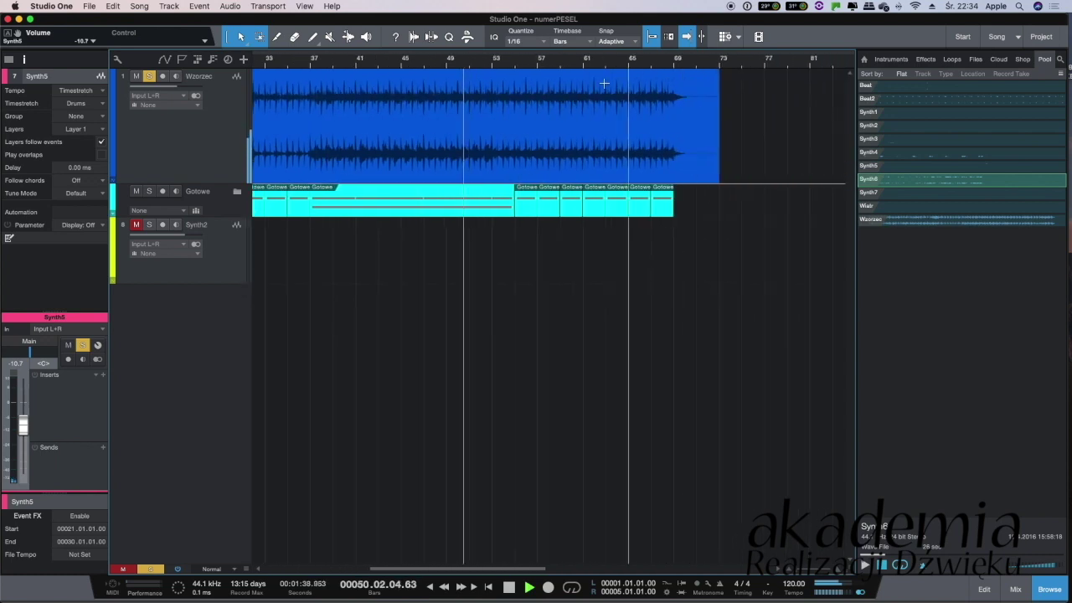
left_click(493, 66)
left_click(526, 67)
left_click(548, 67)
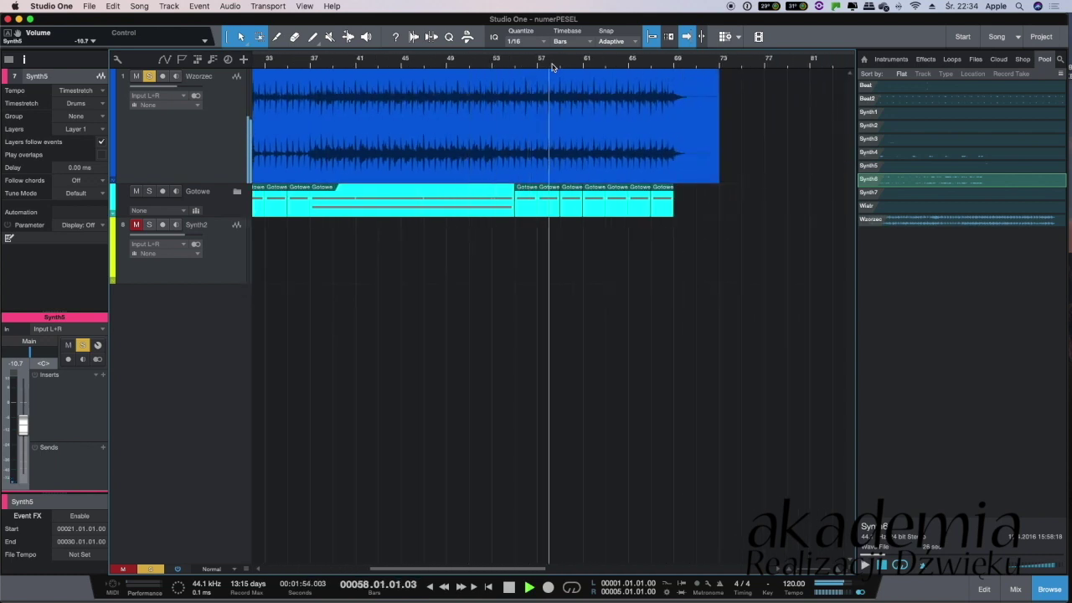
Replay Wzorzec from about bar 52 and jump on to bar 67, checking where the Synth6 part plays
left_click(483, 66)
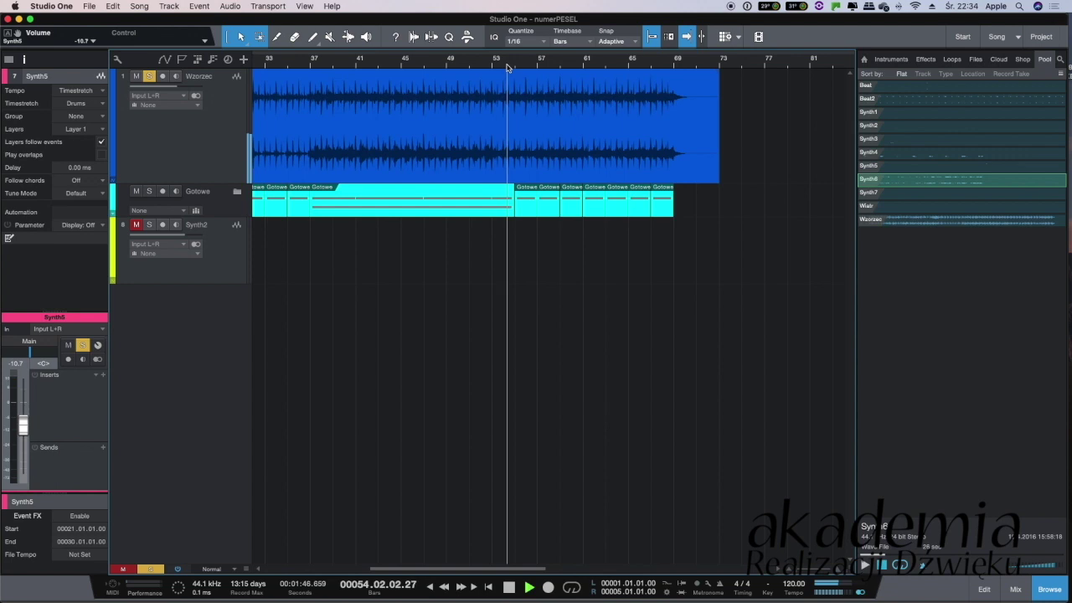
key("space")
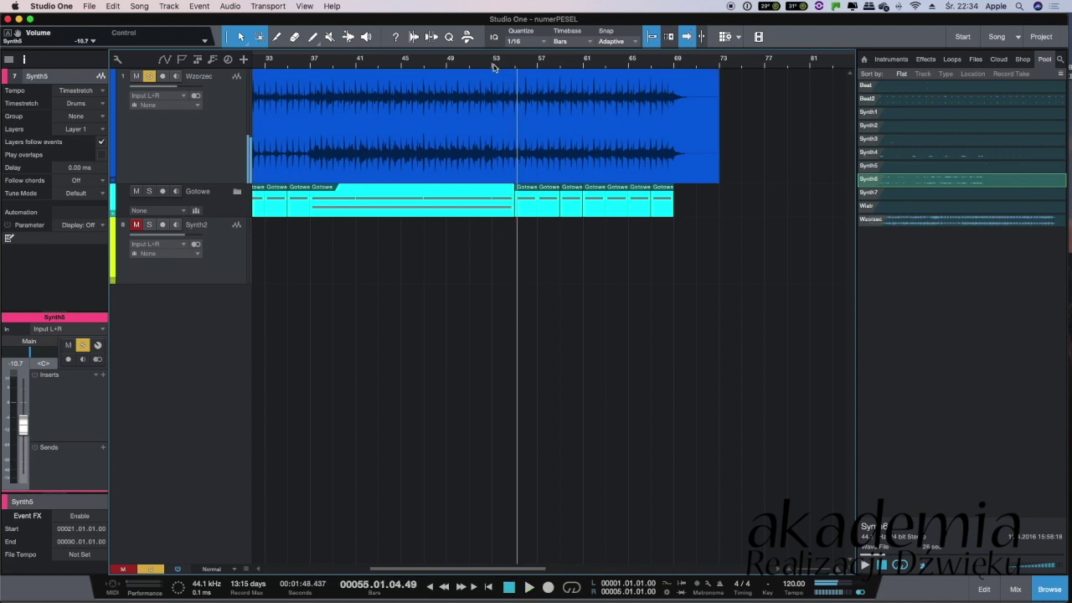
key("space")
left_click(537, 67)
left_click(560, 67)
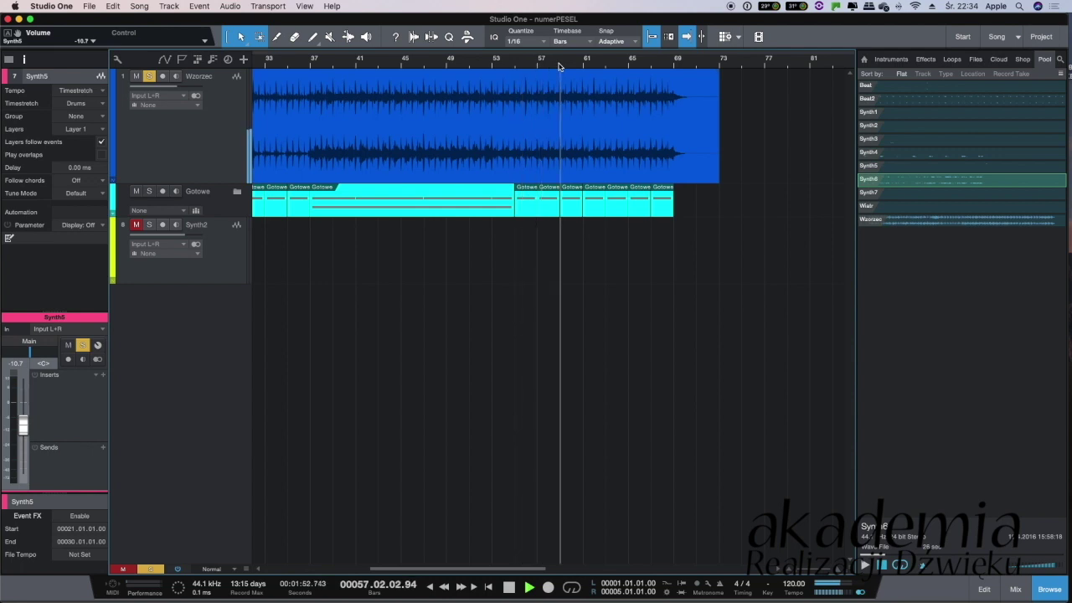
left_click(583, 67)
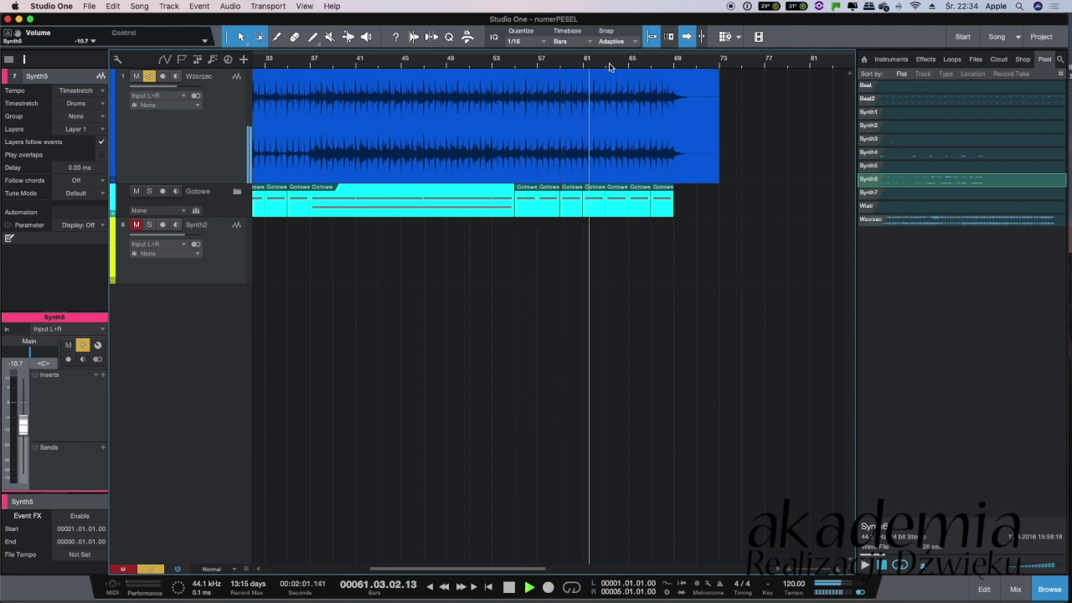
left_click(610, 67)
left_click(629, 67)
left_click(651, 67)
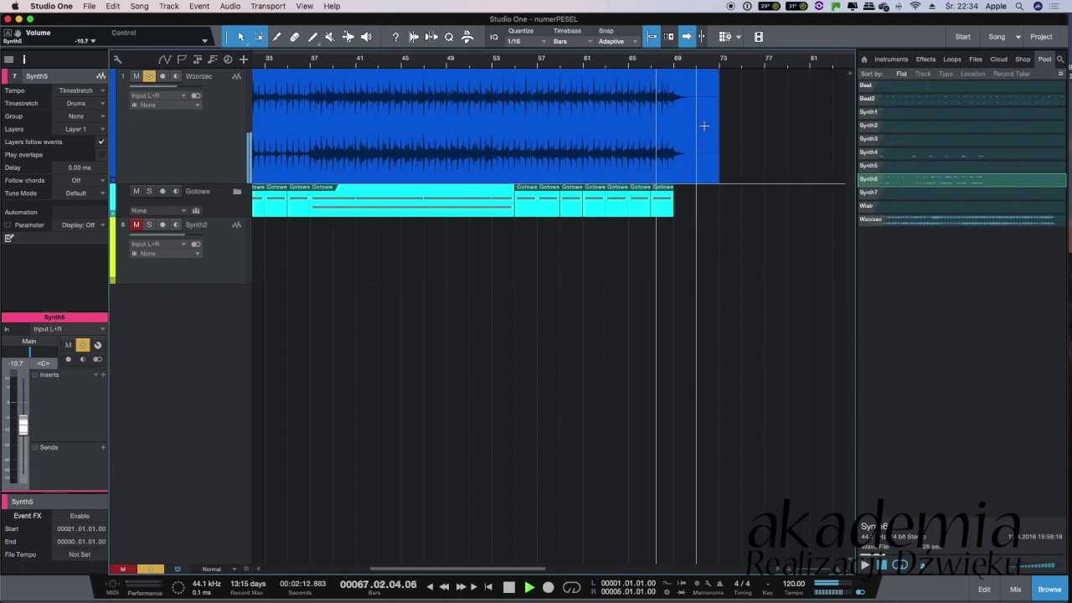
key("space")
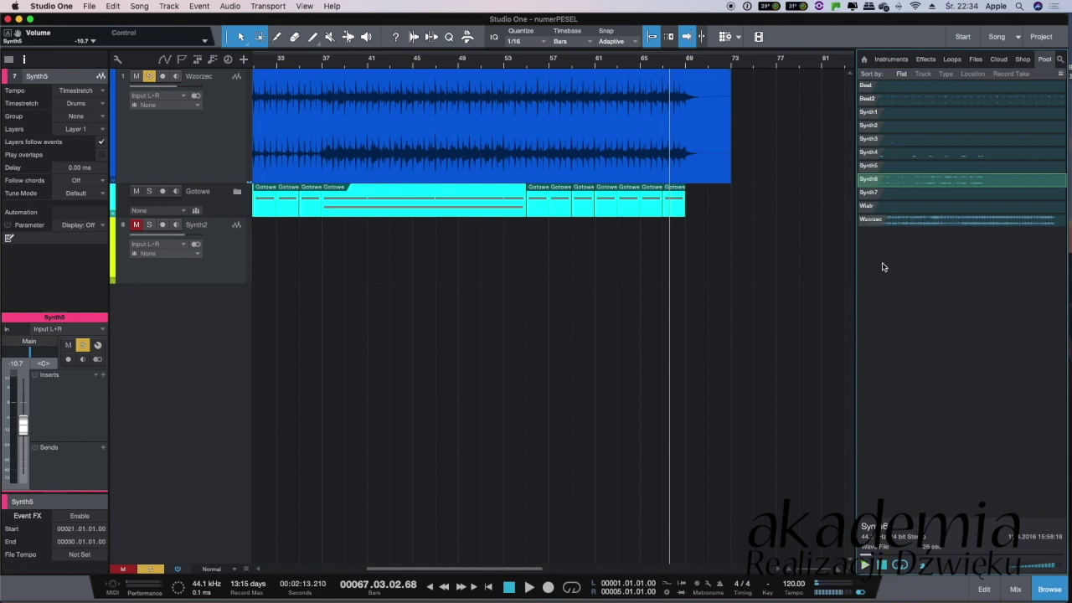
Add the Synth6 clip on a new track starting at bar 53 and set its volume to -5.2 dB
left_click_drag(889, 183, 523, 312)
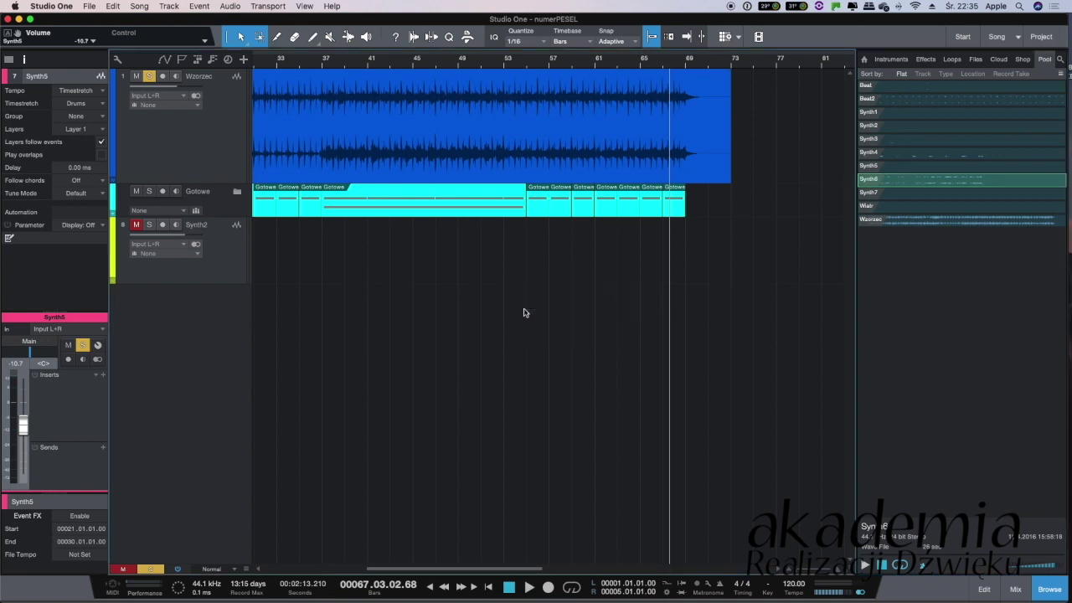
left_click(497, 65)
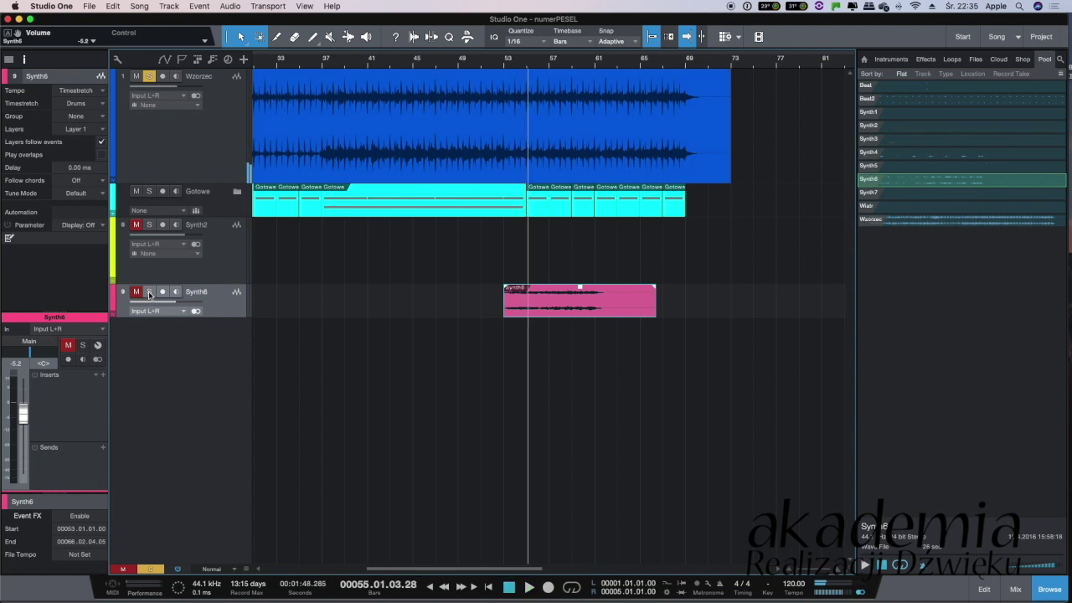
Play Wzorzec with Synth6 muted around bars 60 to 61, listening for how the Synth6 part continues
scroll(628, 71, "left", 1)
scroll(584, 65, "up", 1)
scroll(593, 65, "up", 1)
left_click(594, 65)
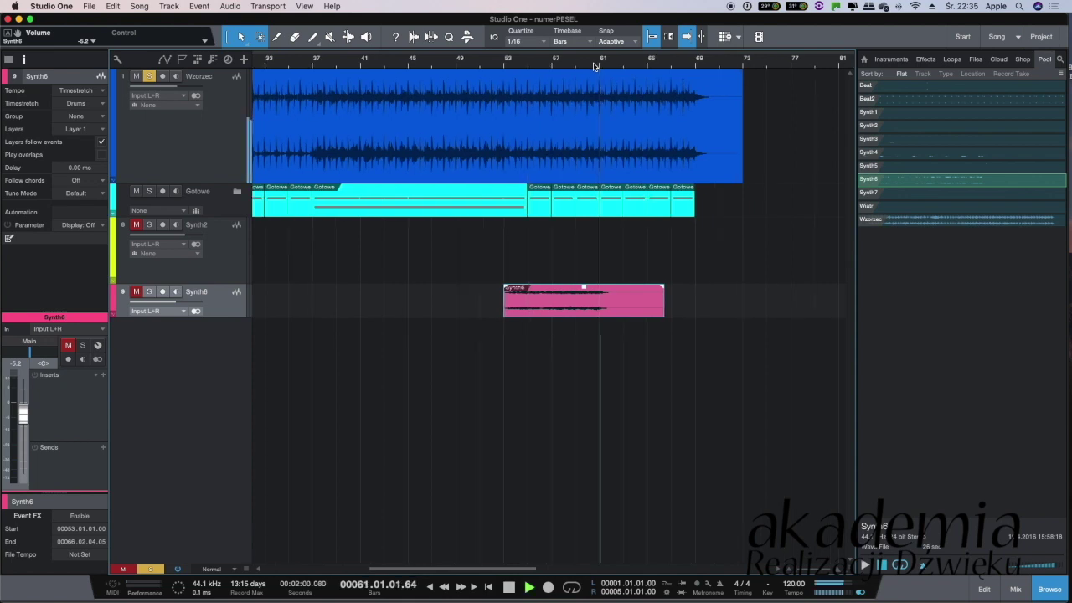
left_click(587, 66)
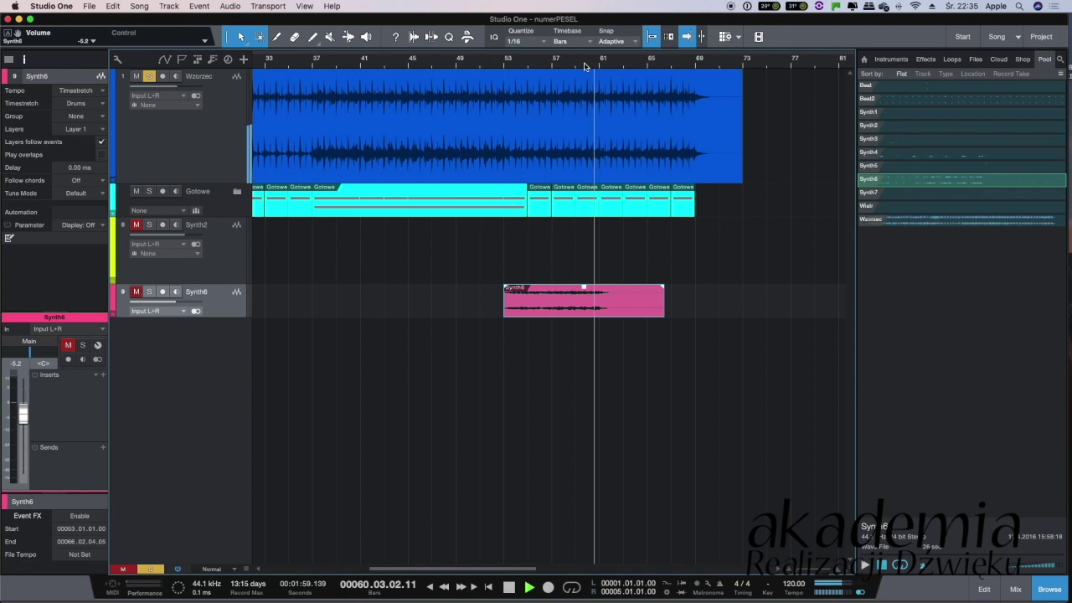
Trim the Synth6 event's end to bar 63, duplicate it and place the copy at bar 61
key("space")
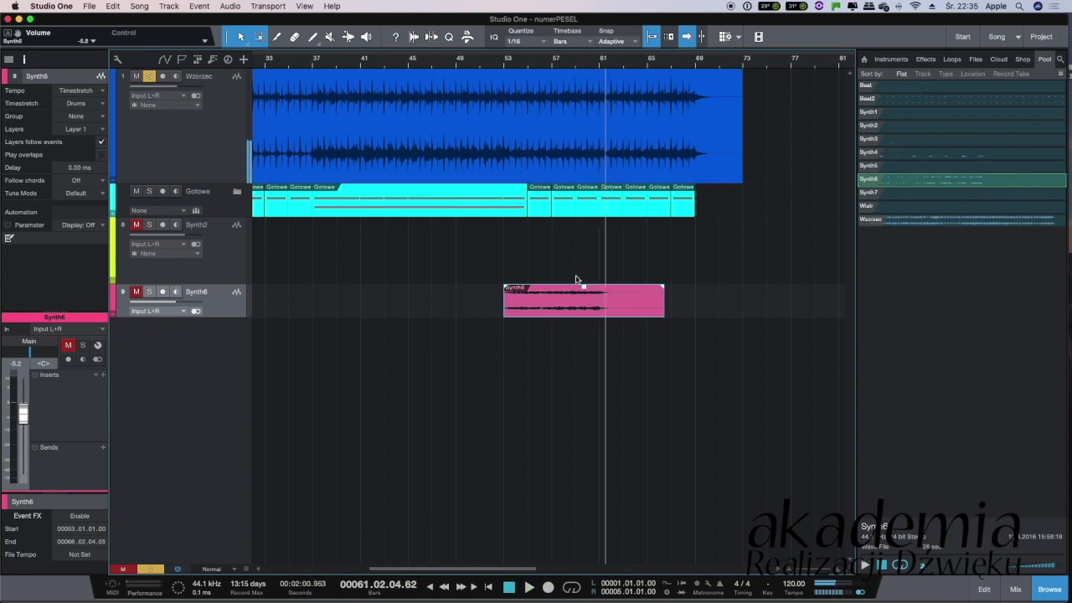
left_click_drag(666, 298, 625, 301)
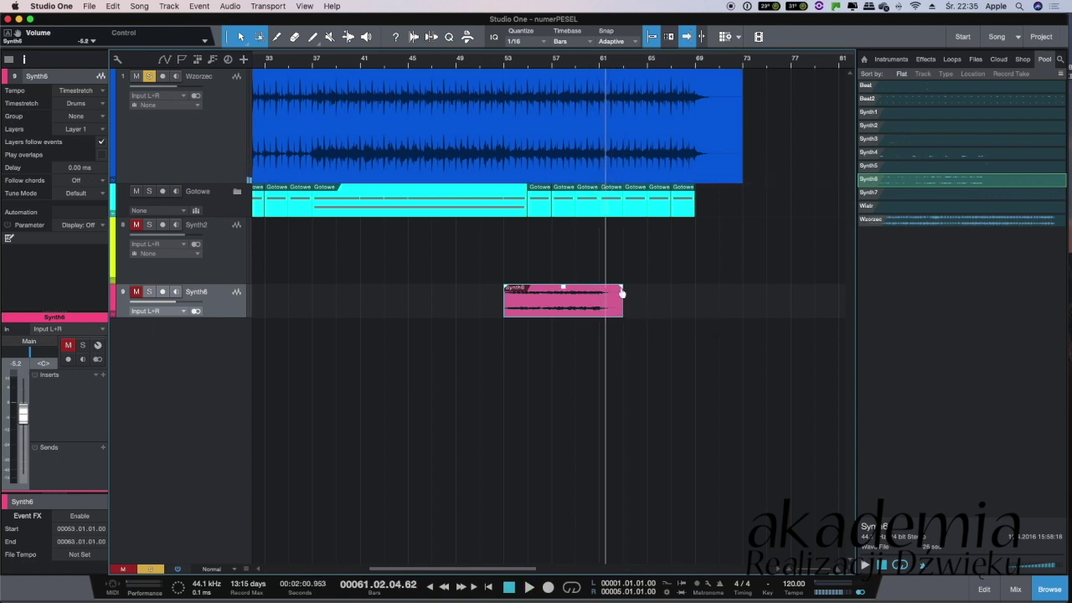
key("d")
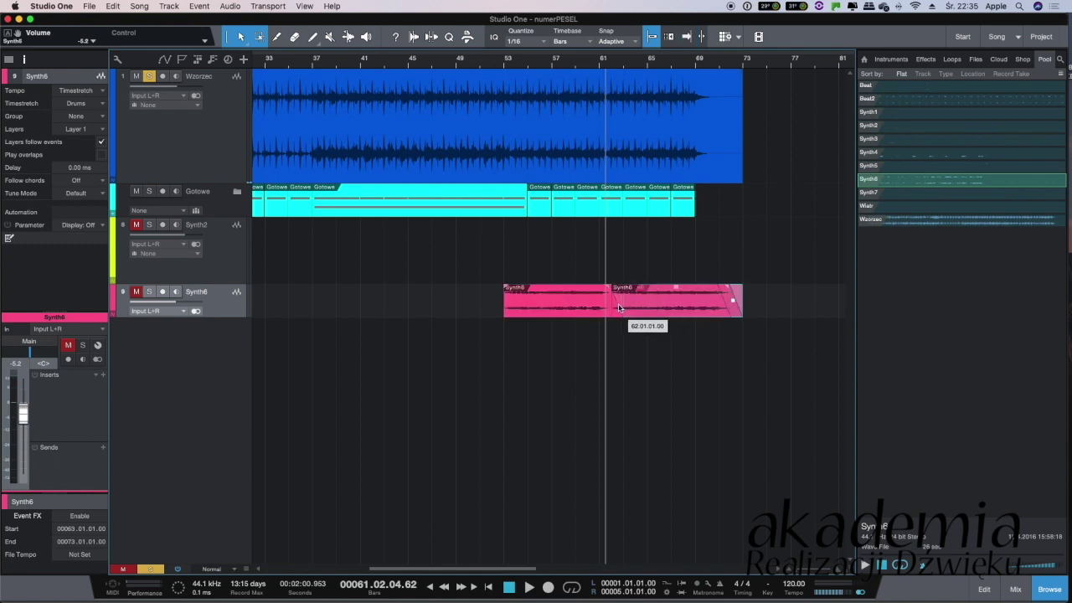
left_click_drag(616, 308, 616, 308)
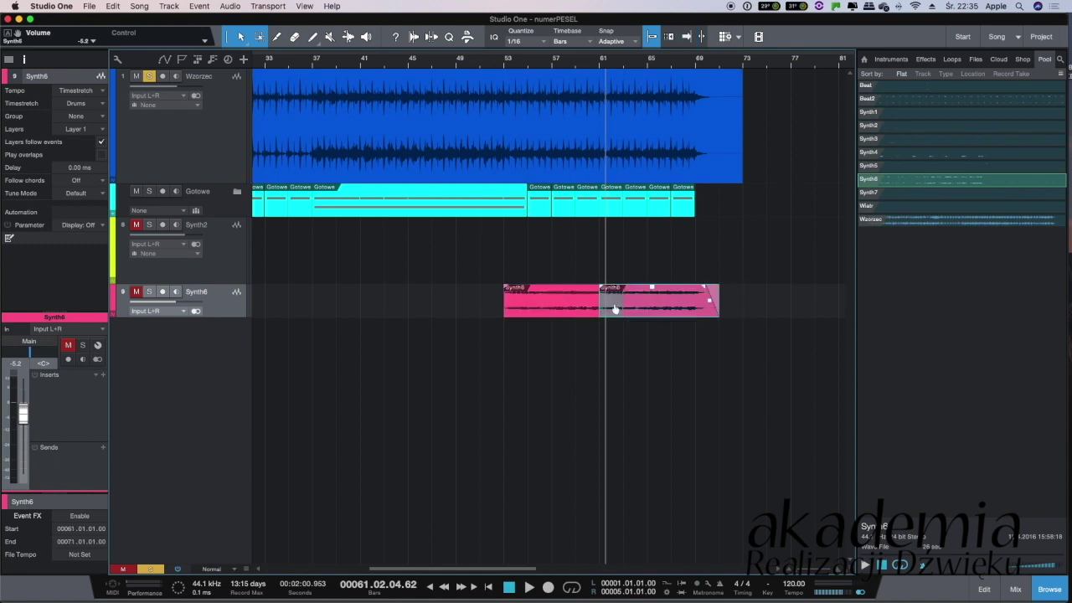
Play from bar 52 with Synth6 soloed and lower the Synth6 track volume to -9.2 dB
left_click(499, 76)
key("space")
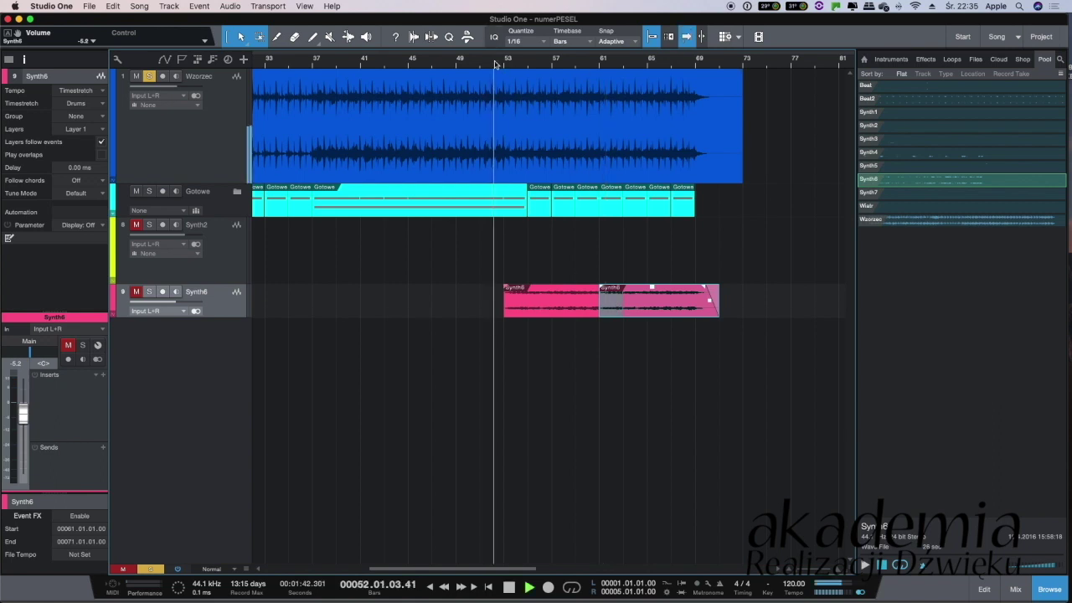
left_click(149, 291)
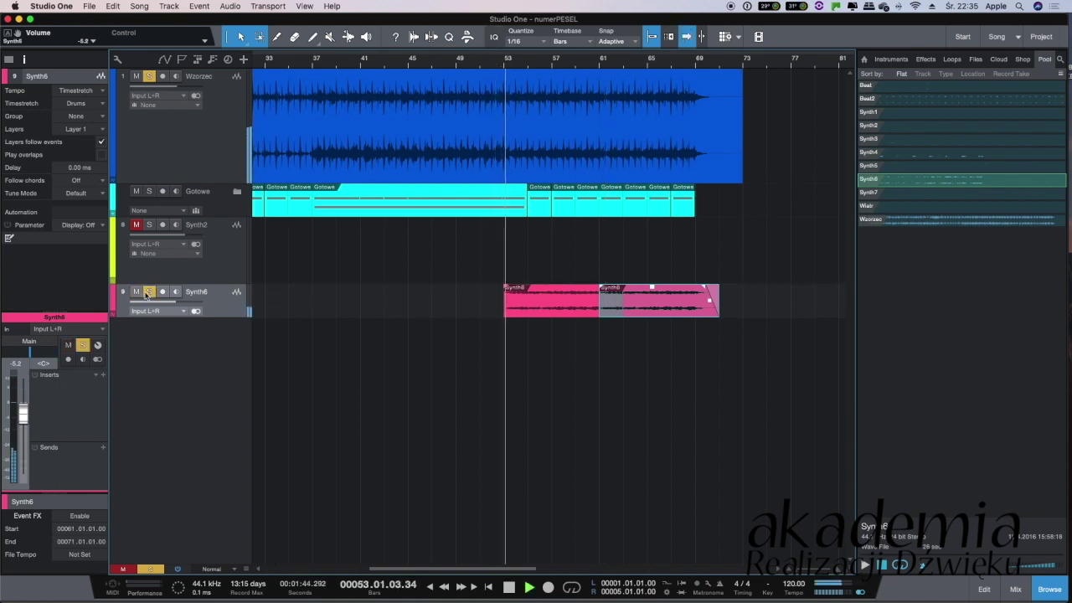
left_click_drag(173, 303, 166, 304)
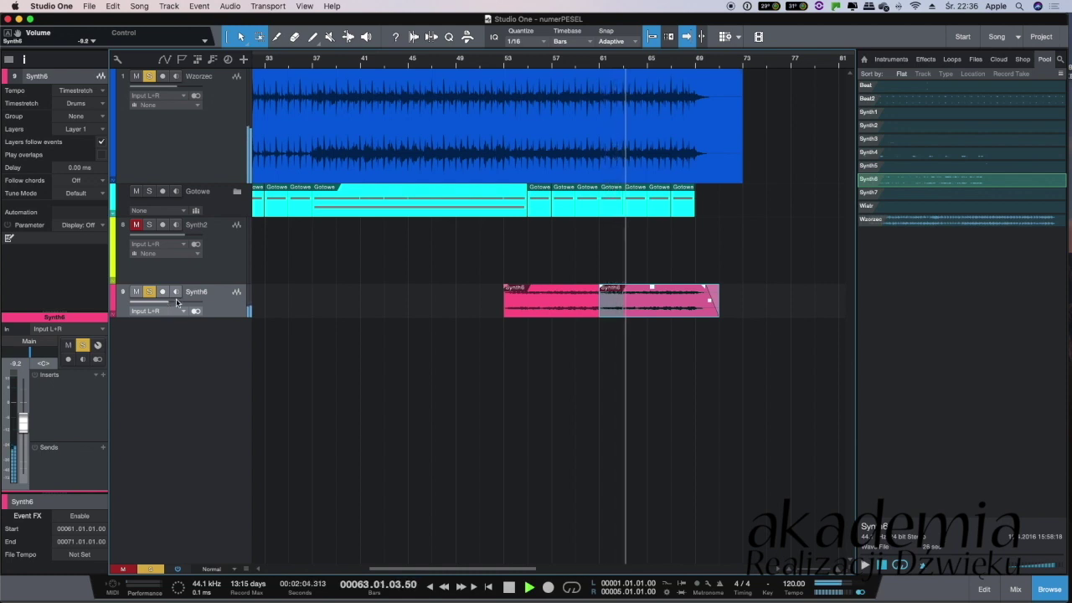
Mute Synth6 and listen to the end of the soloed Wzorzec reference track for comparison
left_click(137, 291)
left_click(149, 292)
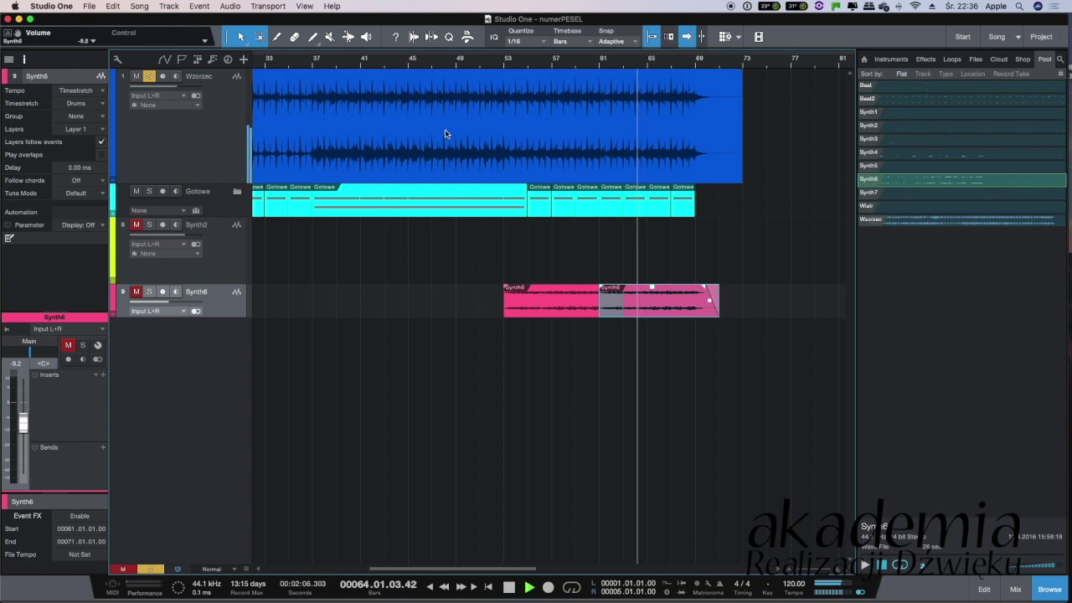
left_click(661, 61)
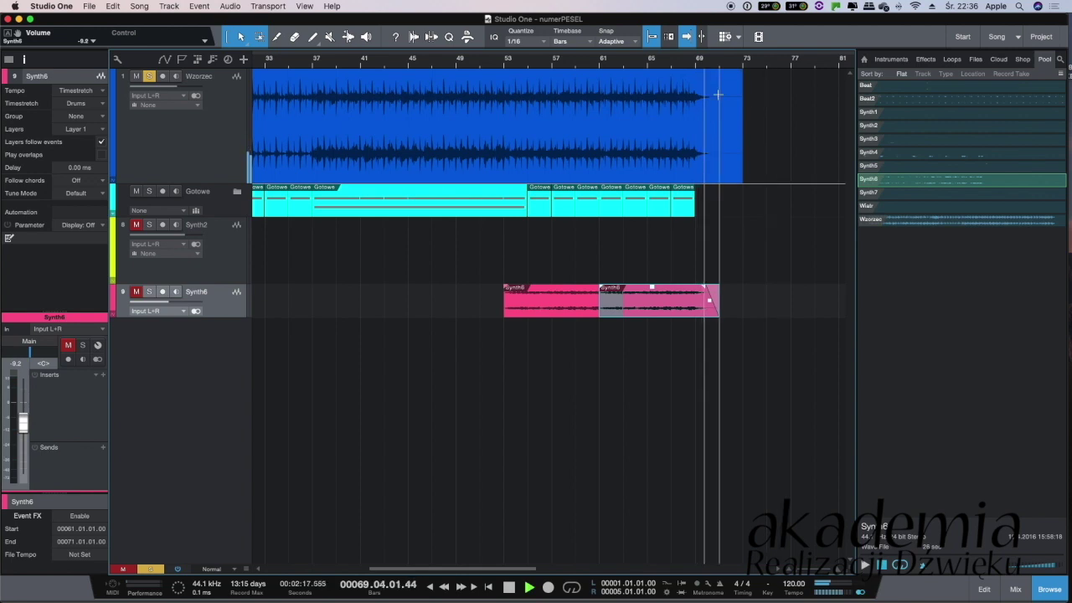
key("space")
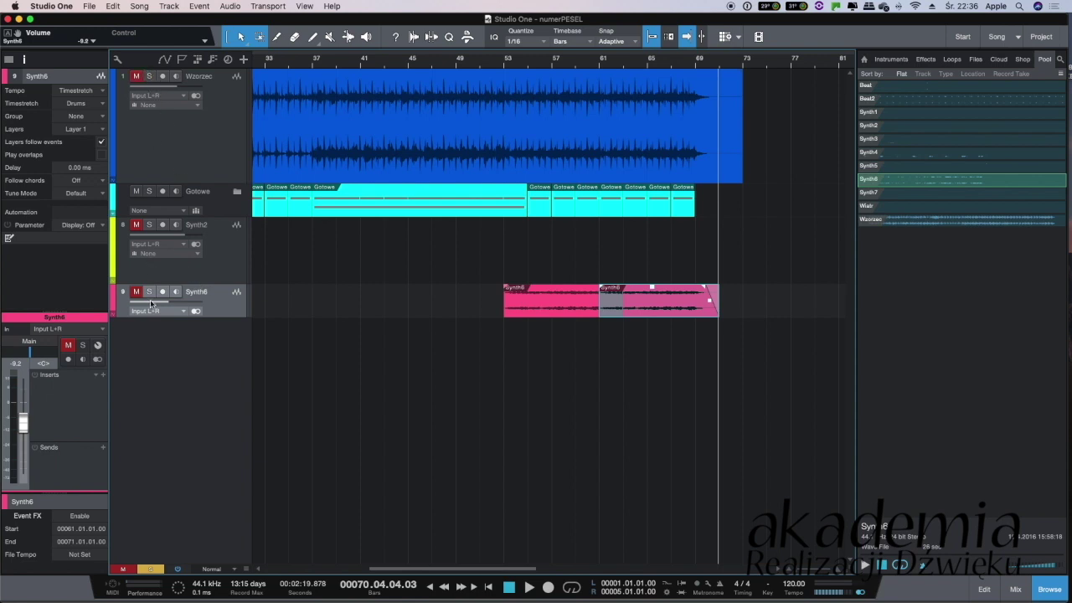
Extend the second Synth6 event to bar 73 with a longer curved fade-out and play back its ending
key("space")
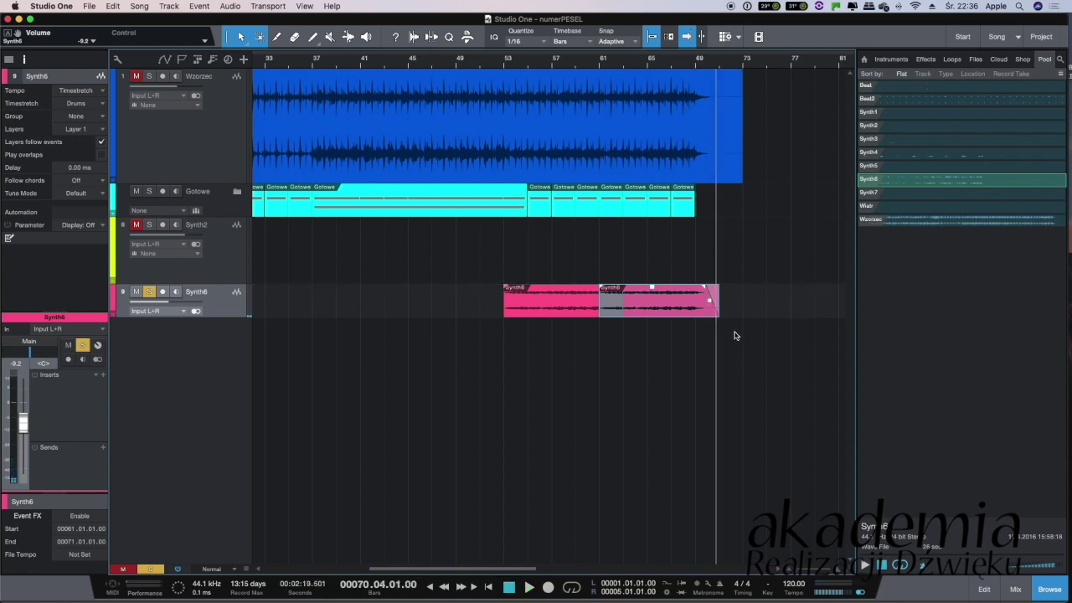
mouse_move(720, 303)
left_mouse_down()
mouse_move(741, 294)
mouse_move(711, 289)
left_mouse_up()
left_click(688, 64)
key("space")
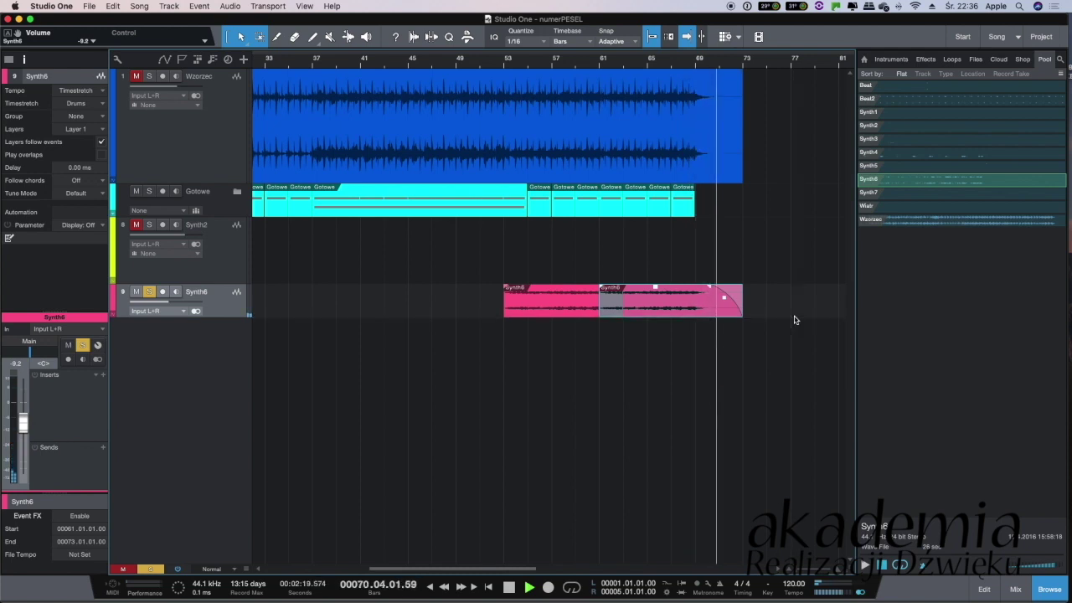
key("space")
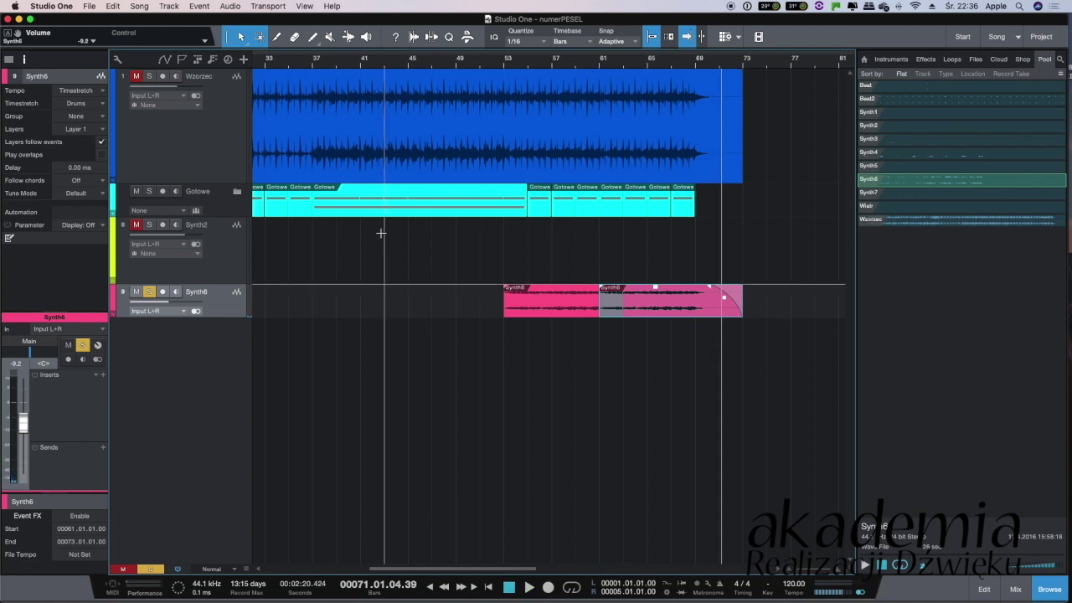
left_click(88, 5)
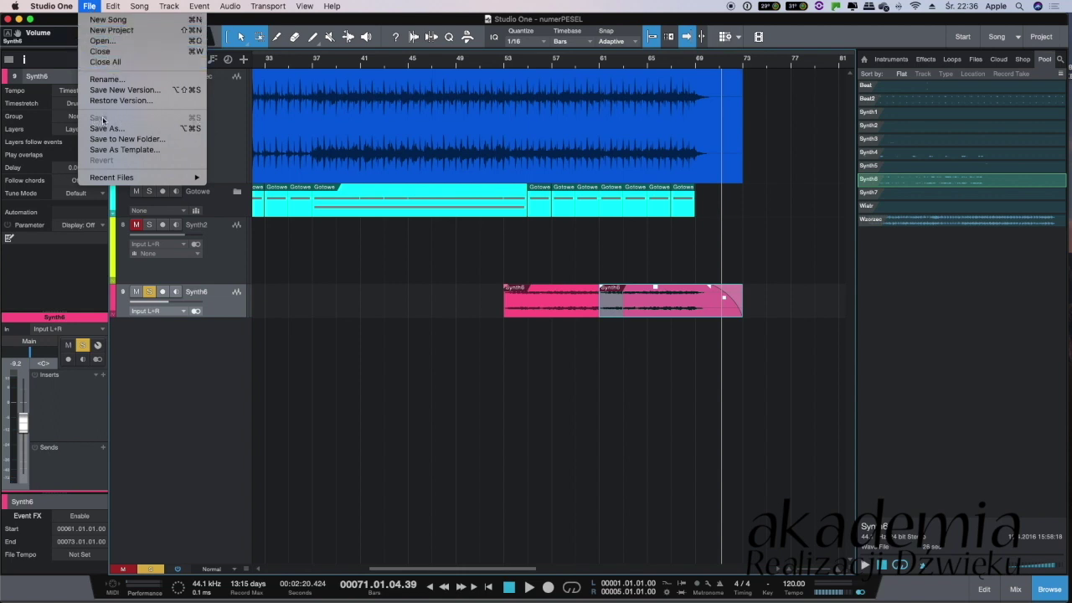
left_click(89, 6)
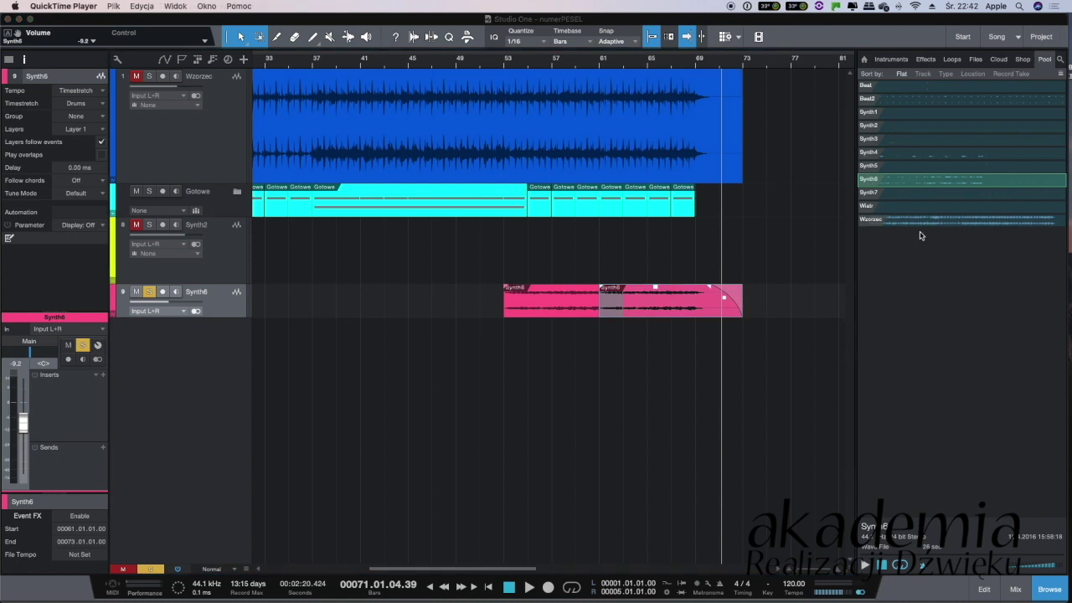
Preview the Synth7 sample from the pool and play the soloed Wzorzec track from bar 28 to find where it enters
left_click(913, 195)
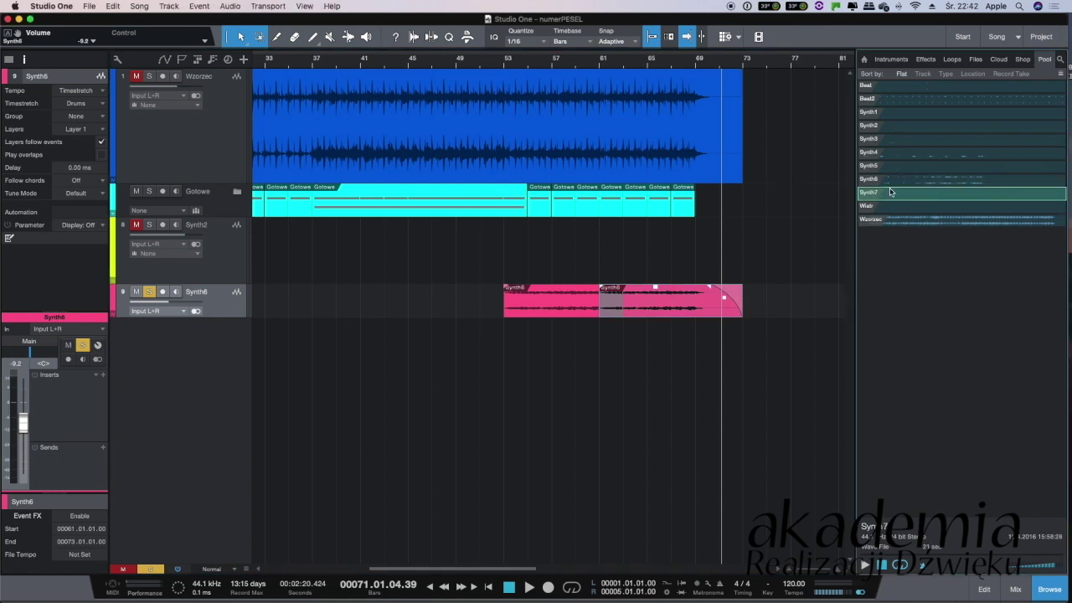
left_click(864, 567)
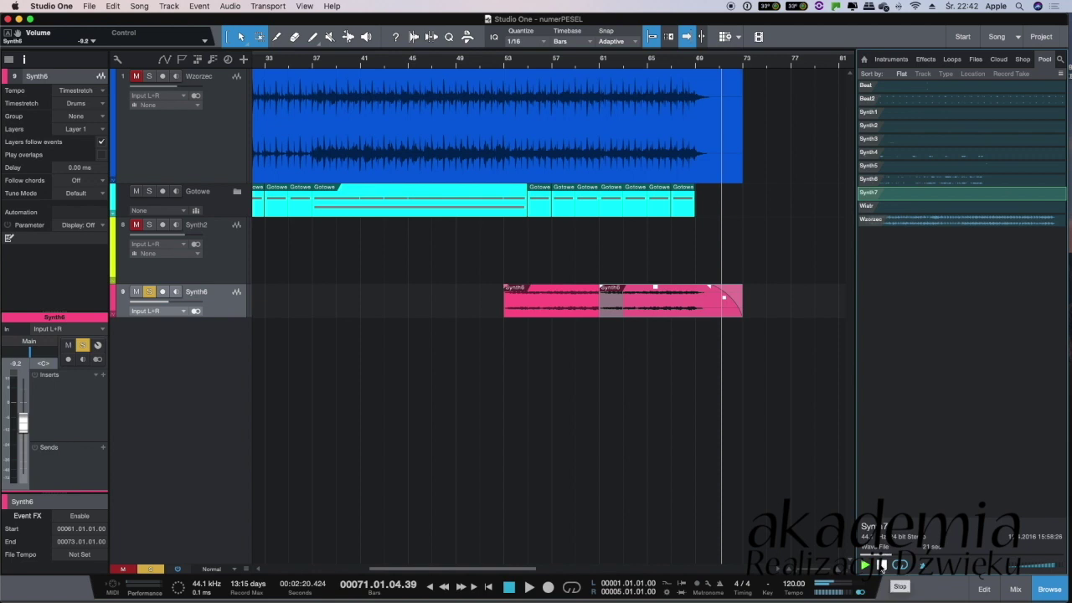
scroll(491, 250, "left", 10)
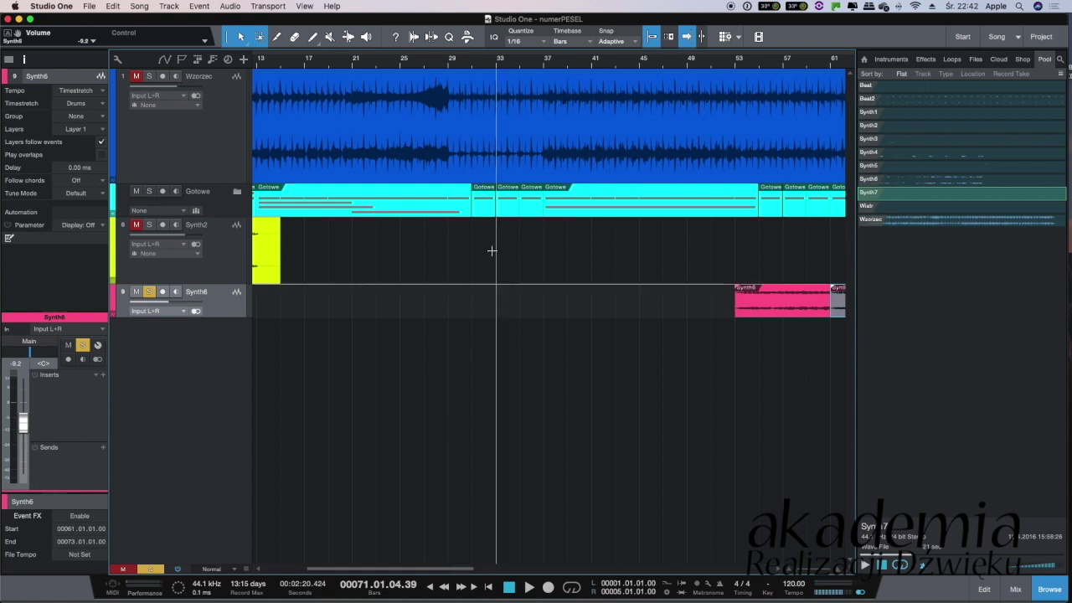
left_click(438, 65)
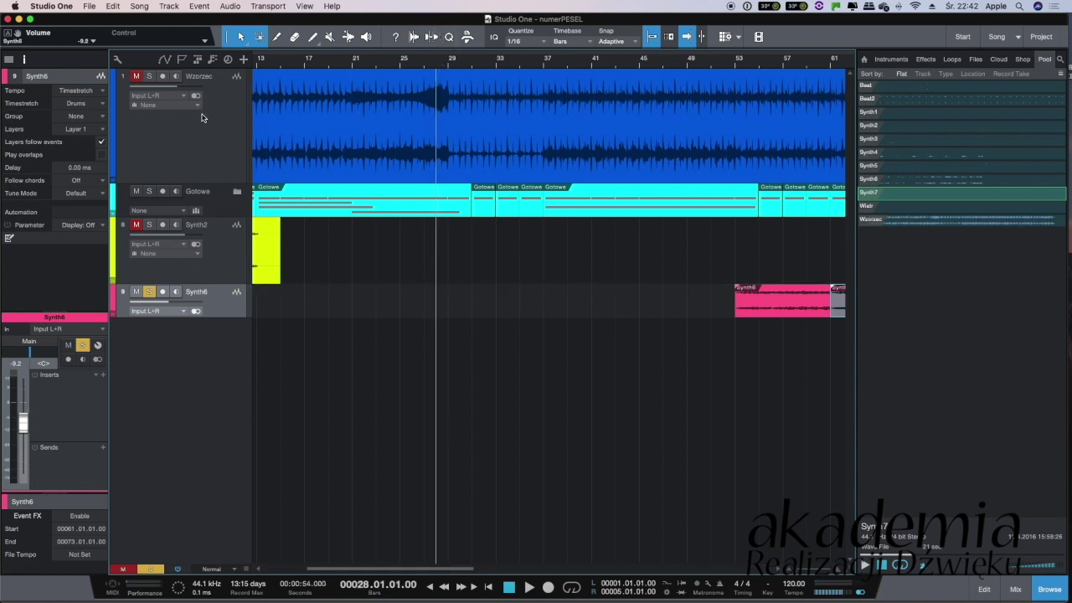
left_click(149, 77)
key("space")
key("XF86AudioRaiseVolume")
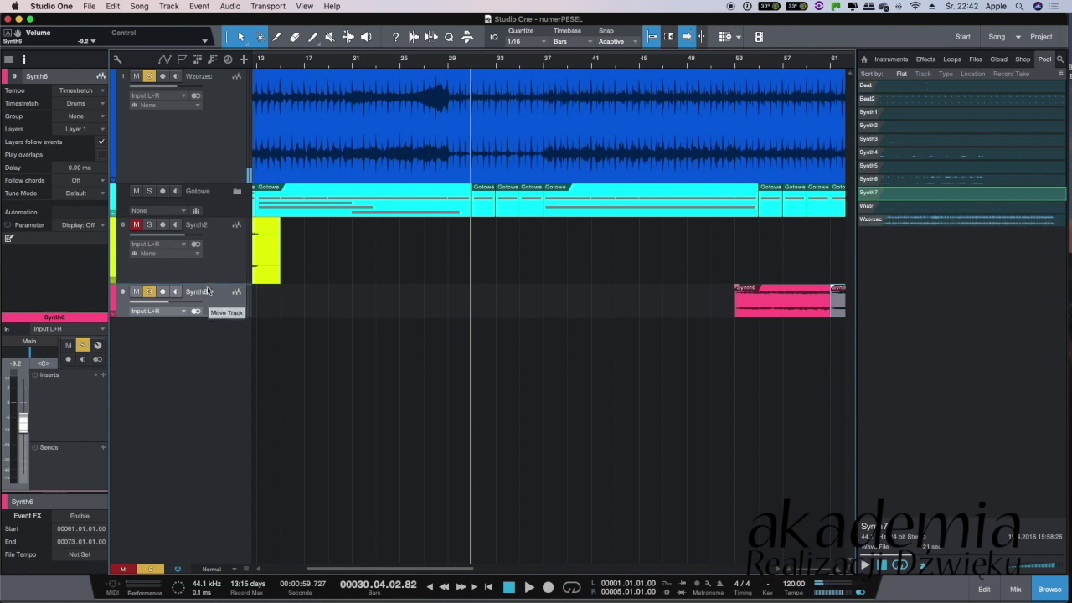
Move the Synth6 track into the Gotowe folder and collapse the folder
left_click(236, 191)
left_click(236, 193)
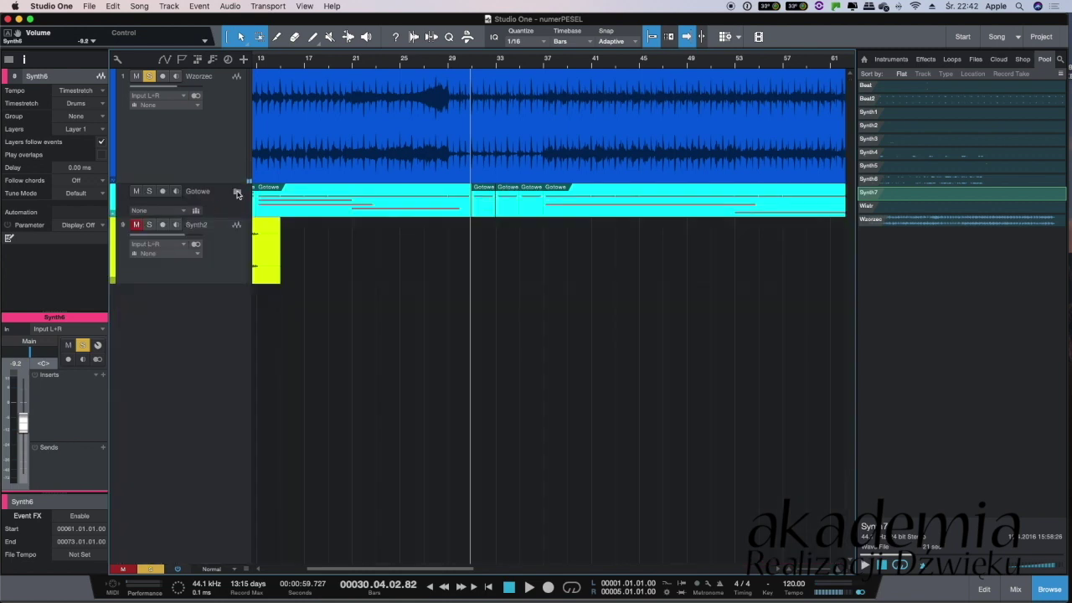
Place Synth7 from the pool at bar 29 on a new track, enlarge the track, and lower its volume to -4.8 dB during playback
left_click_drag(890, 197, 474, 320)
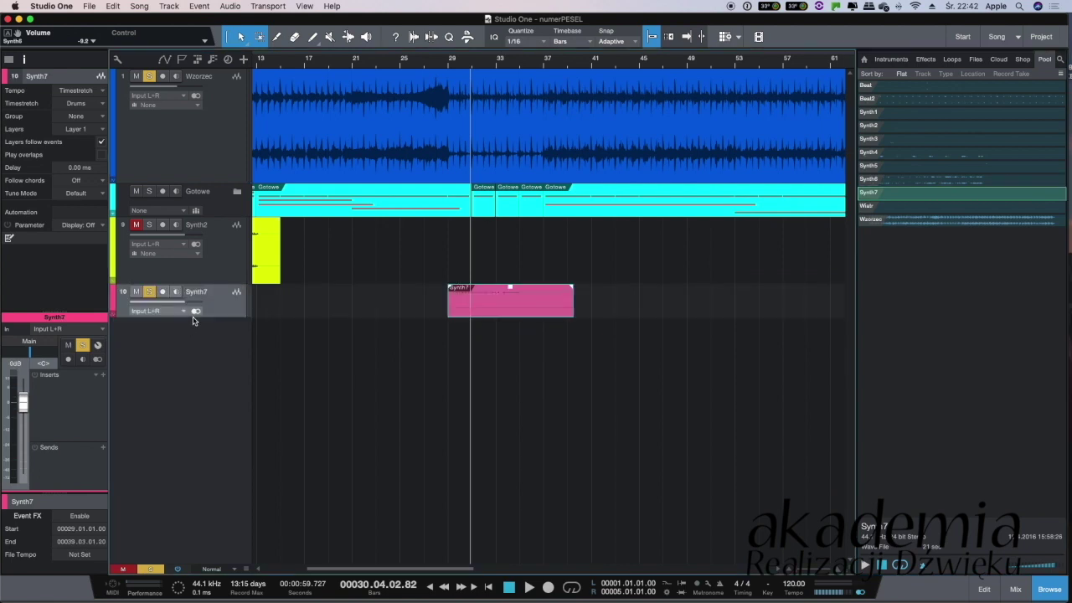
left_click_drag(195, 316, 189, 349)
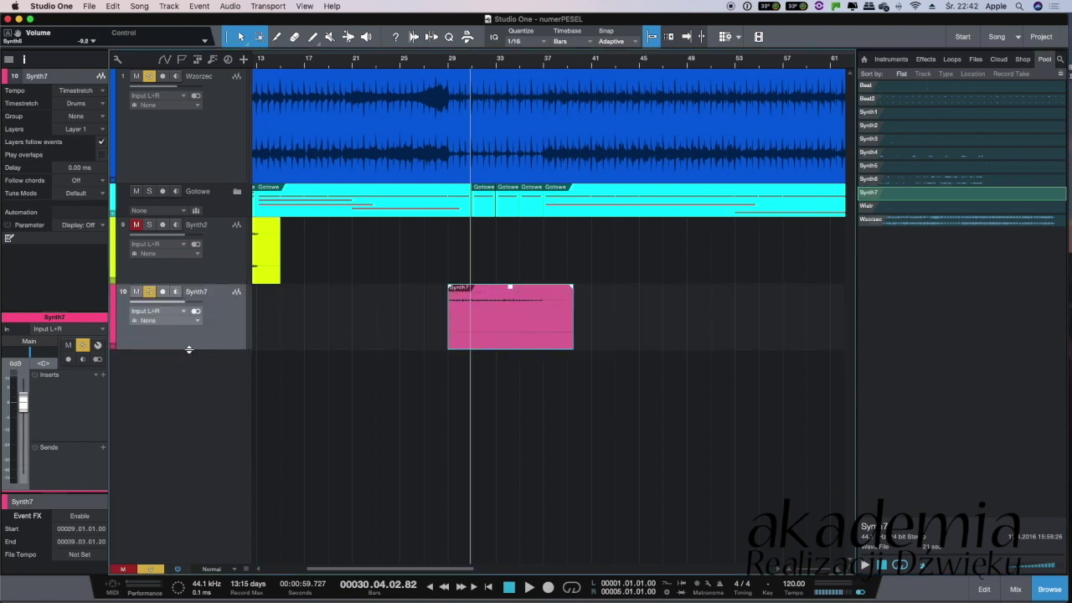
left_click(446, 66)
key("space")
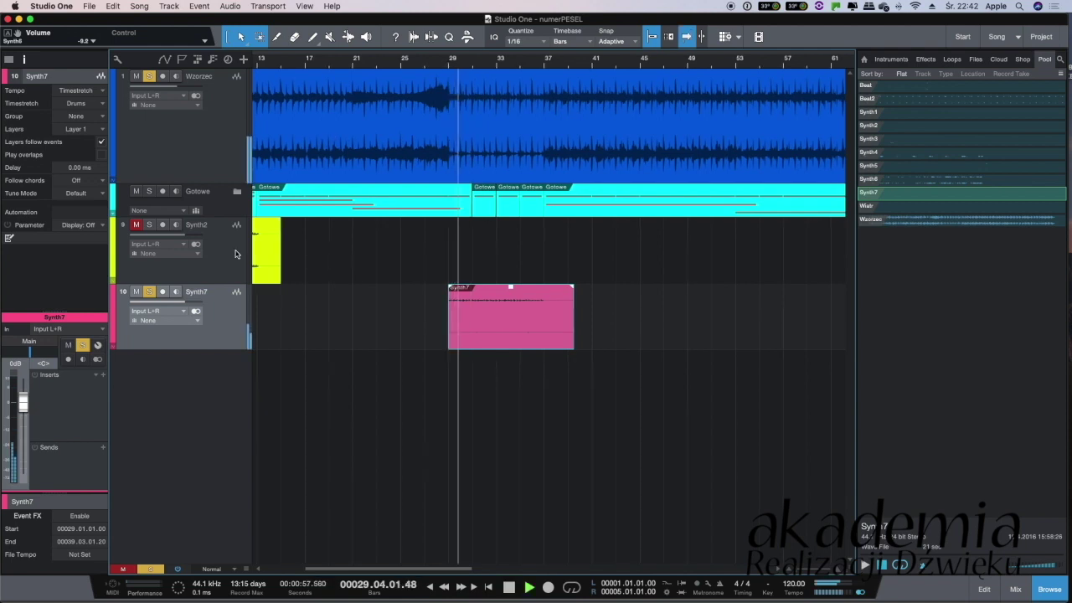
left_click_drag(173, 301, 173, 300)
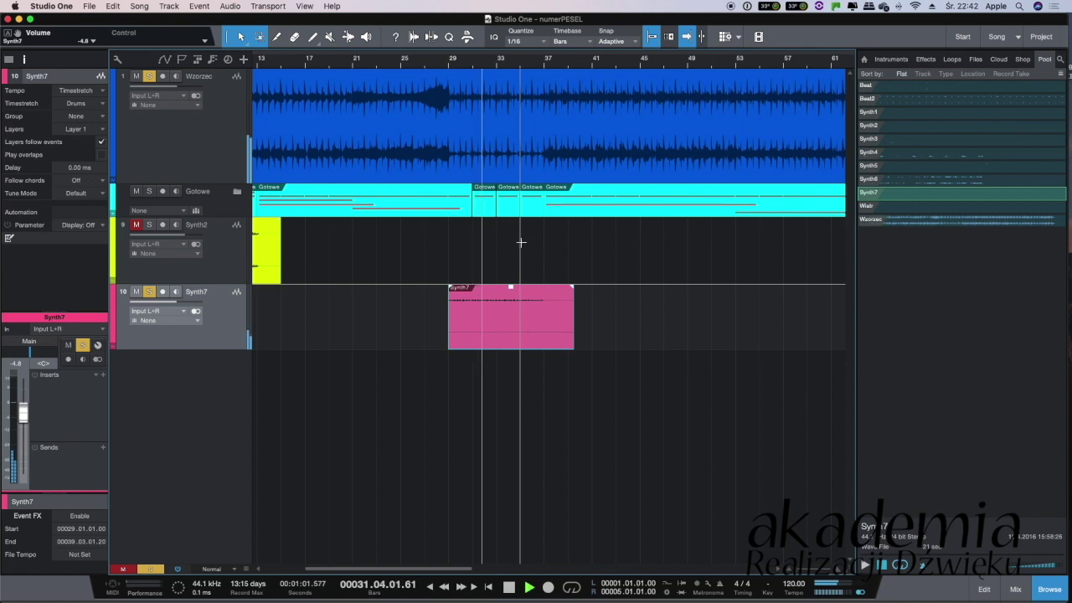
Play from bar 35 and compare Synth7 with the Wzorzec reference by alternating mute and solo on both tracks
left_click(518, 65)
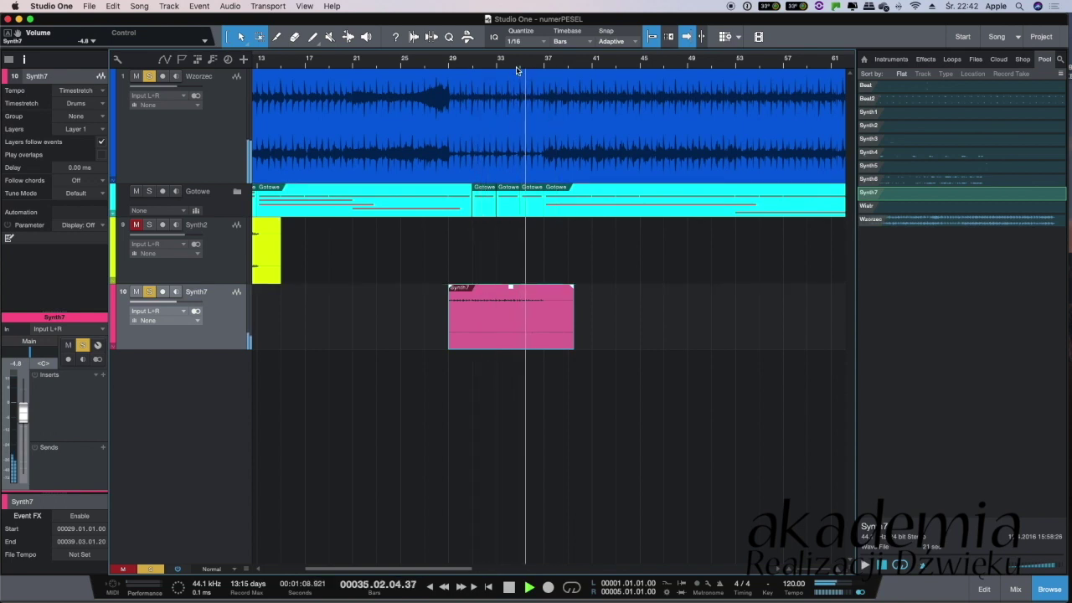
left_click(136, 77)
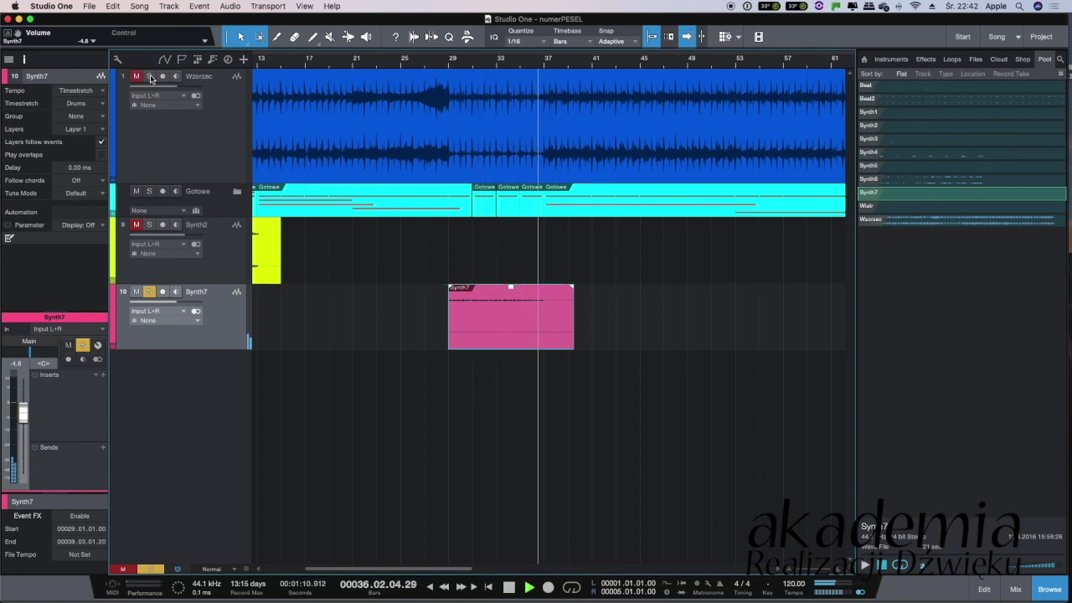
left_click(150, 76)
left_click(149, 292)
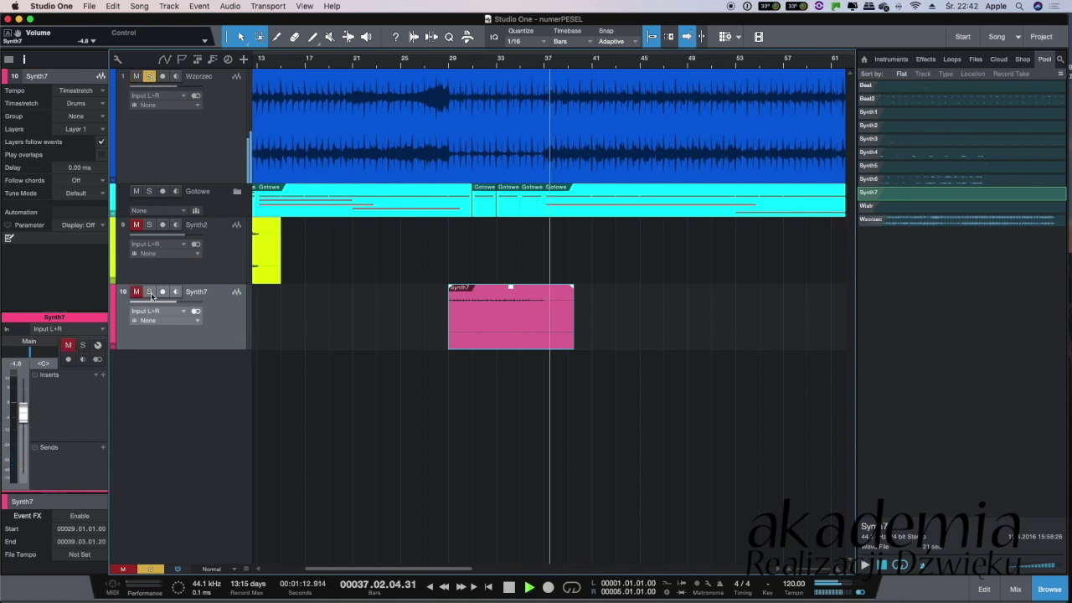
left_click(150, 292)
Check the section of the Wzorzec reference up to about bar 50 for further Synth7 entries
left_click_drag(591, 67, 701, 68)
key("space")
scroll(698, 132, "right", 3)
scroll(698, 132, "right", 3)
scroll(698, 132, "left", 4)
left_click(577, 120)
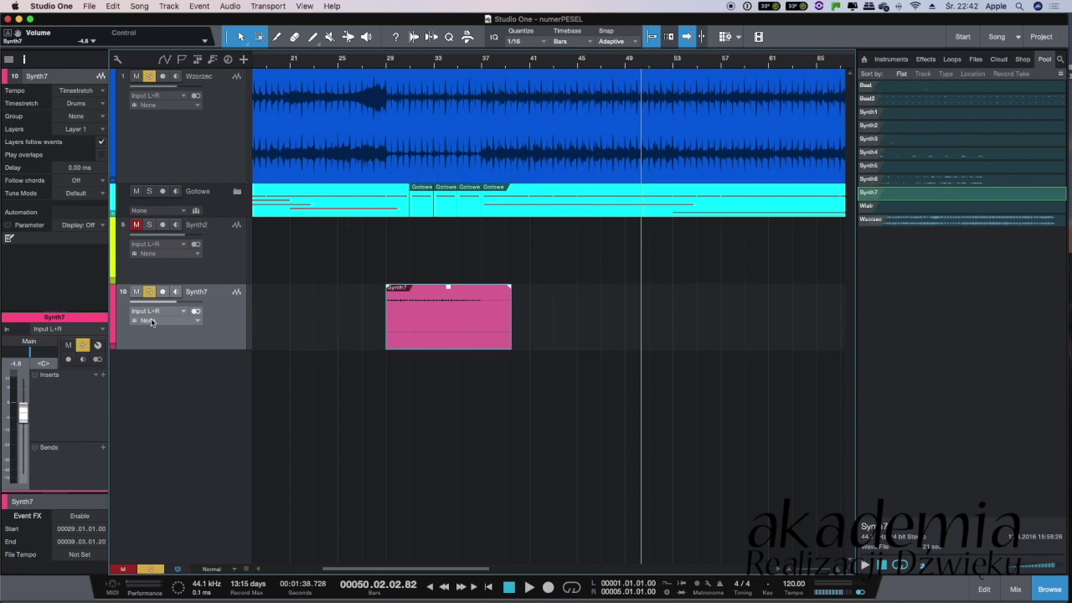
Change the Synth7 track's colour to green
left_click(114, 313)
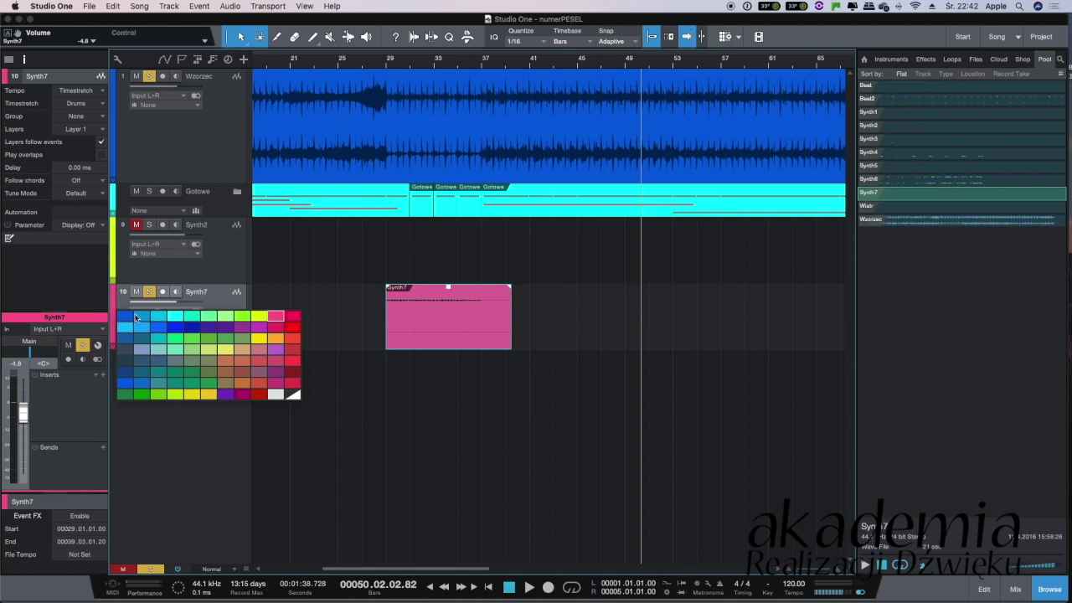
left_click(209, 385)
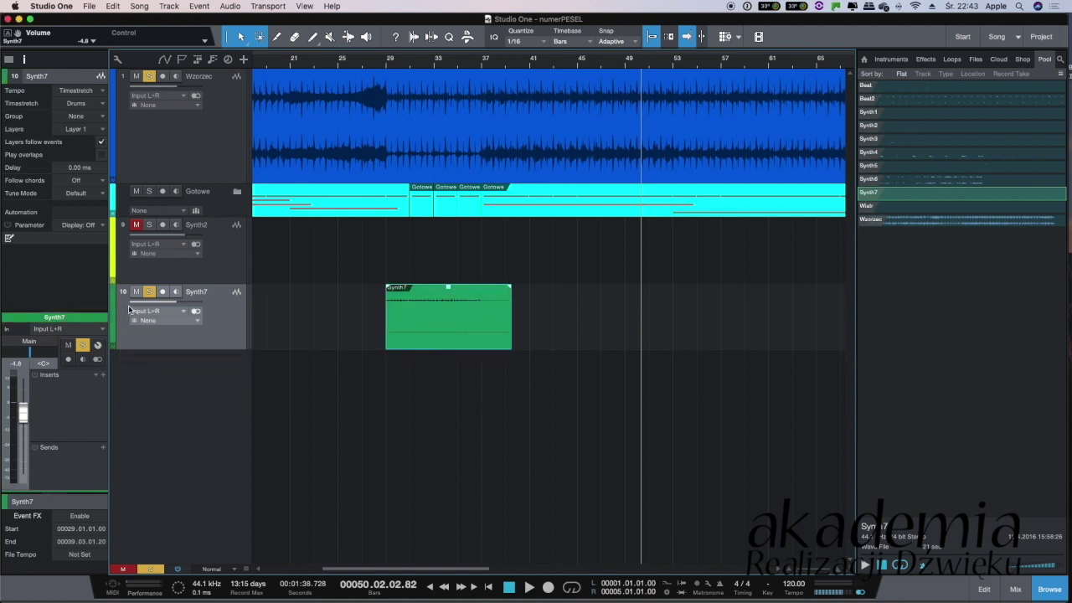
Play the soloed Synth7 event from bar 35 with Wzorzec muted to check how it ends
left_click(484, 65)
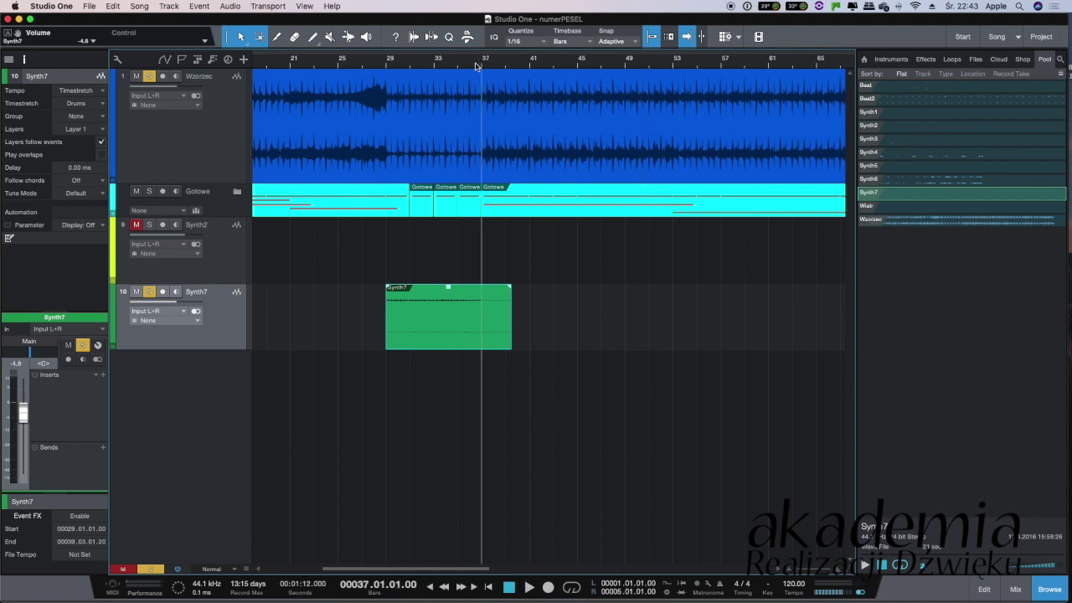
left_click(466, 67)
left_click(458, 67)
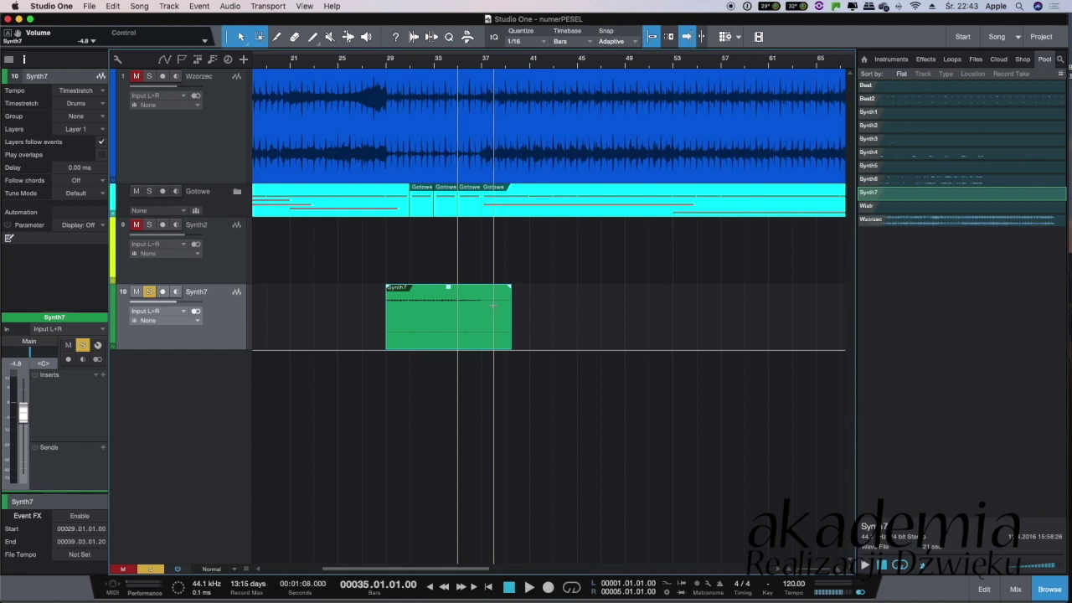
key("space")
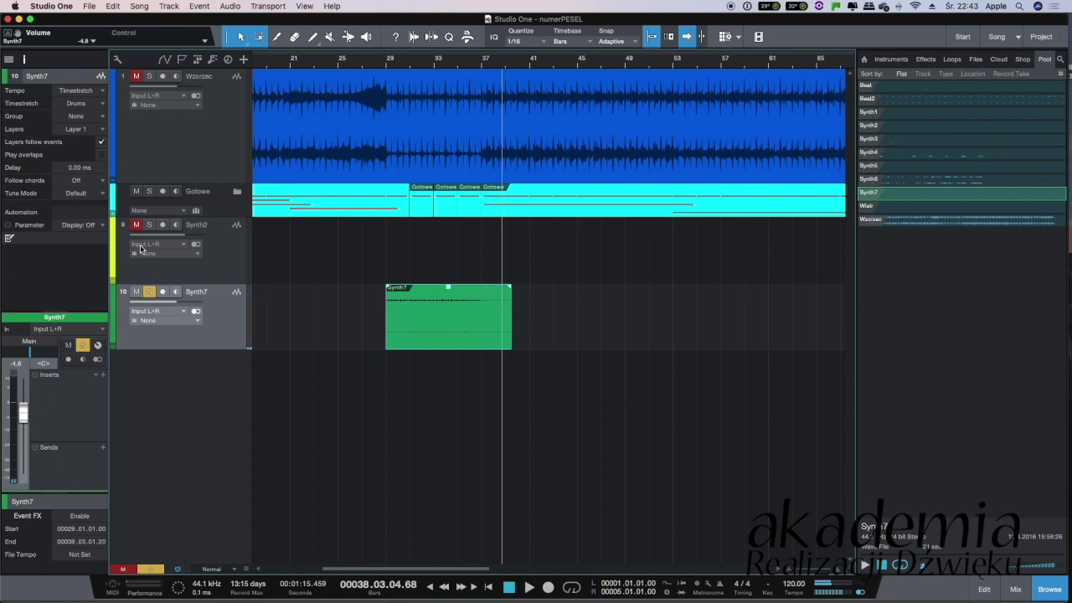
Expand the Gotowe folder to review the events on its finished tracks, and collapse it again
left_click(237, 192)
scroll(201, 275, "down", 5)
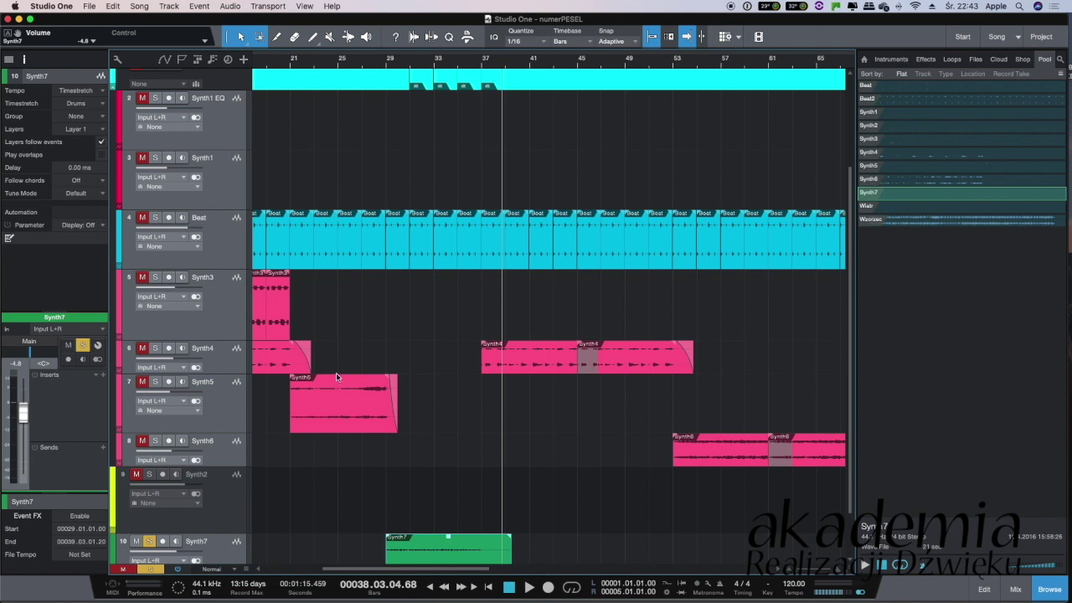
scroll(537, 347, "down", 2)
scroll(536, 347, "up", 5)
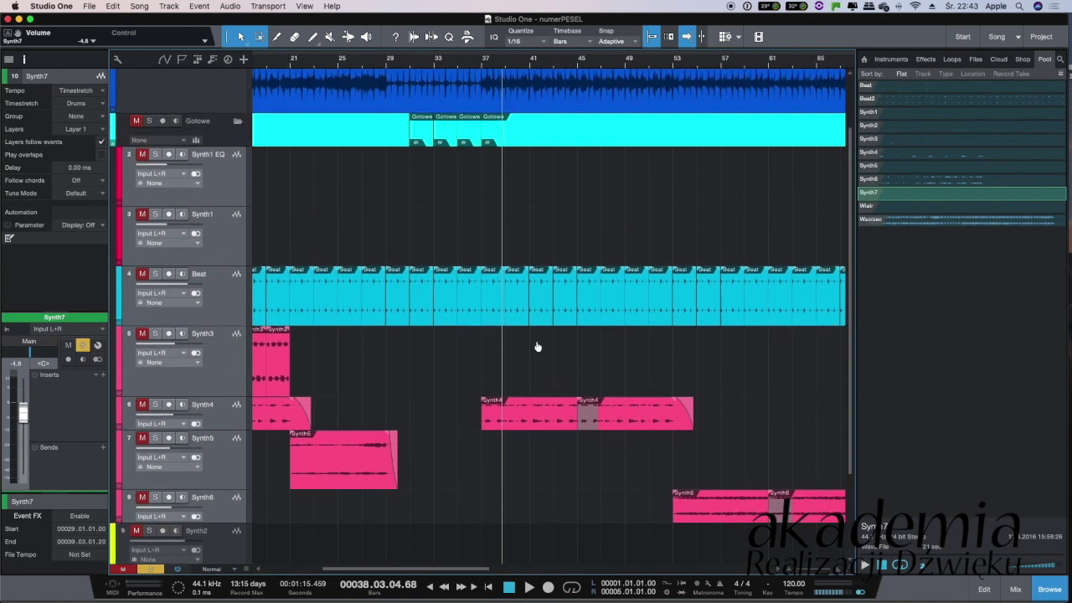
left_click(237, 140)
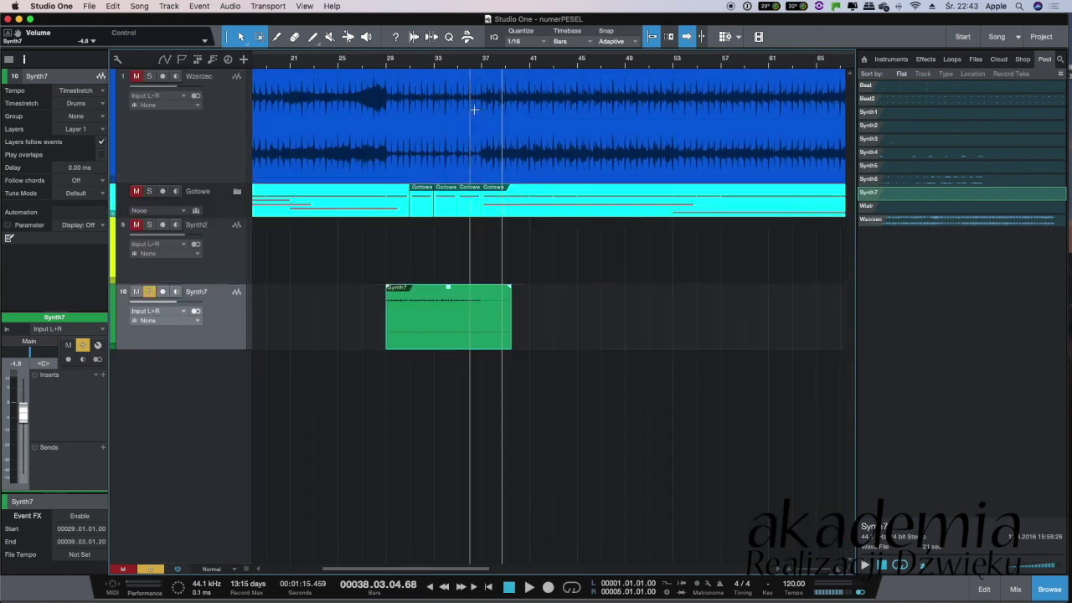
Play the soloed Synth7 event from about bar 36 and again from bar 39 to check its tail
left_click(473, 65)
key("space")
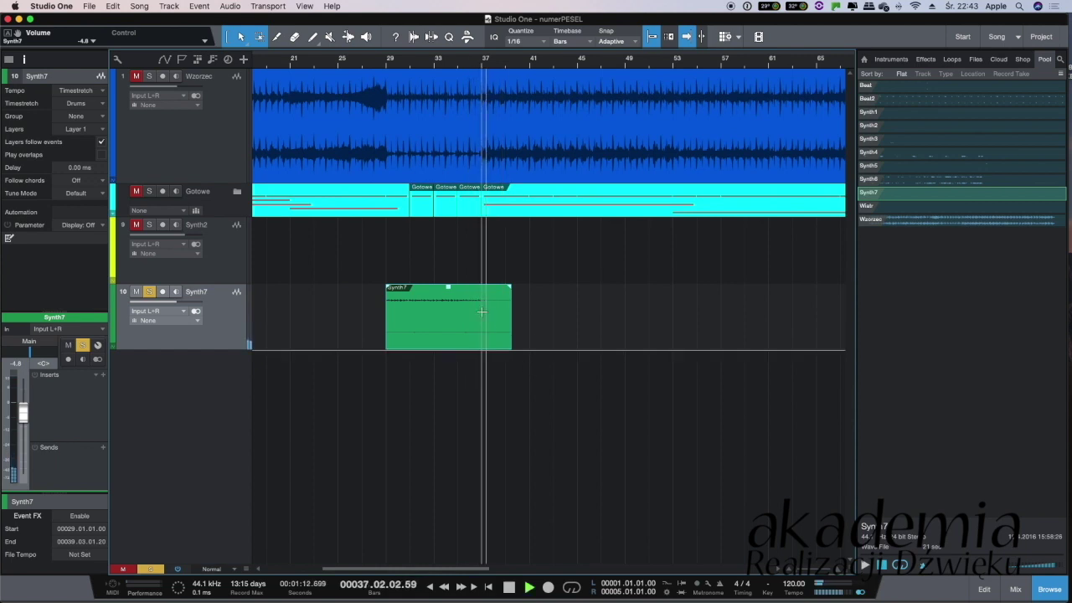
key("space")
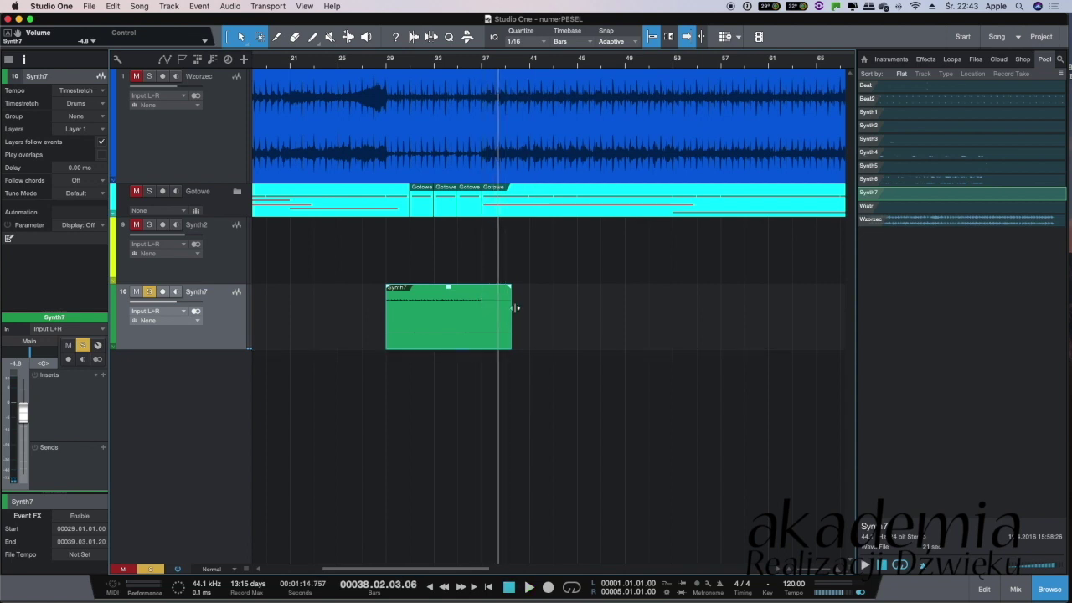
left_click(499, 66)
left_click(504, 67)
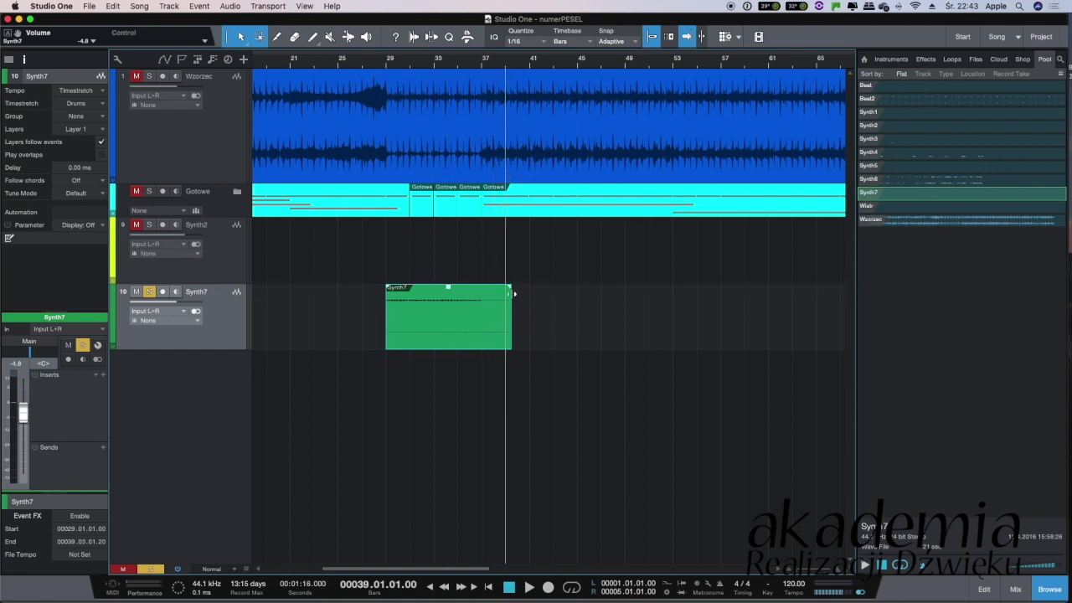
key("space")
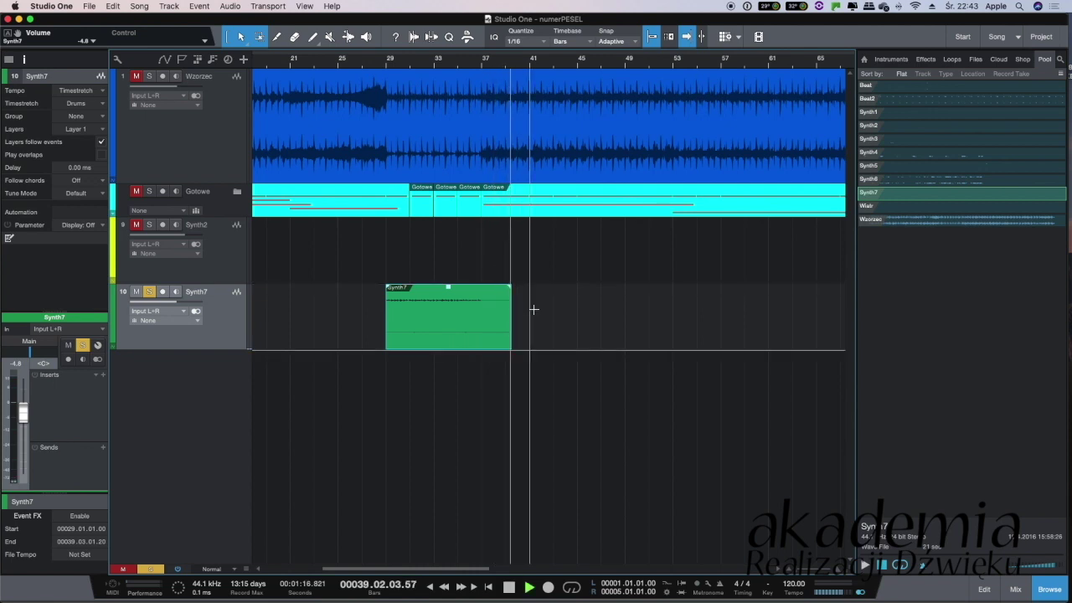
key("space")
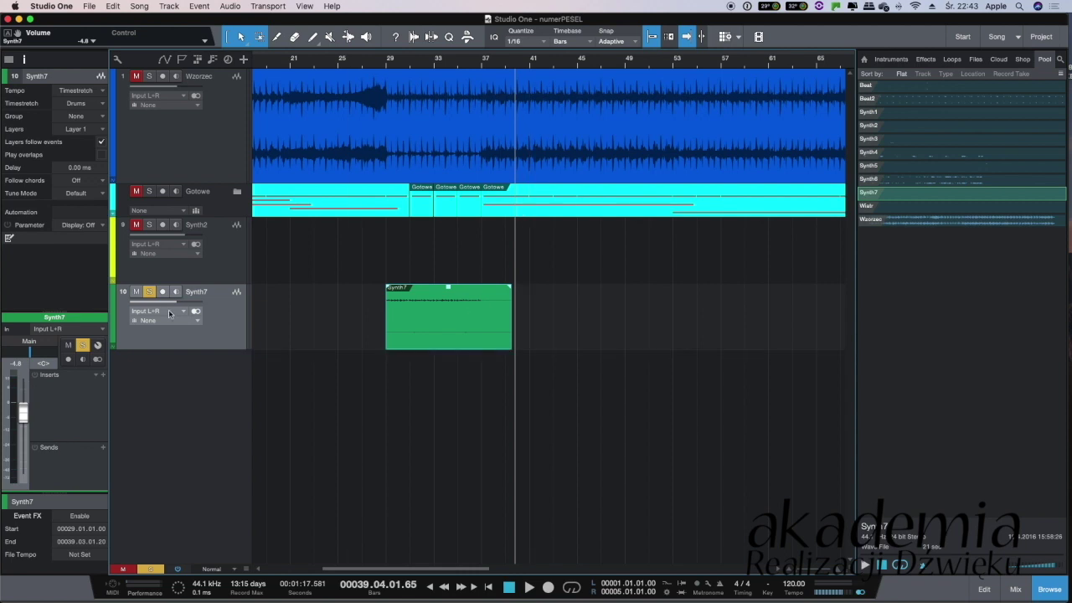
Unsolo the Synth7 track and move it into the Gotowe folder, leaving the folder collapsed
left_click(149, 292)
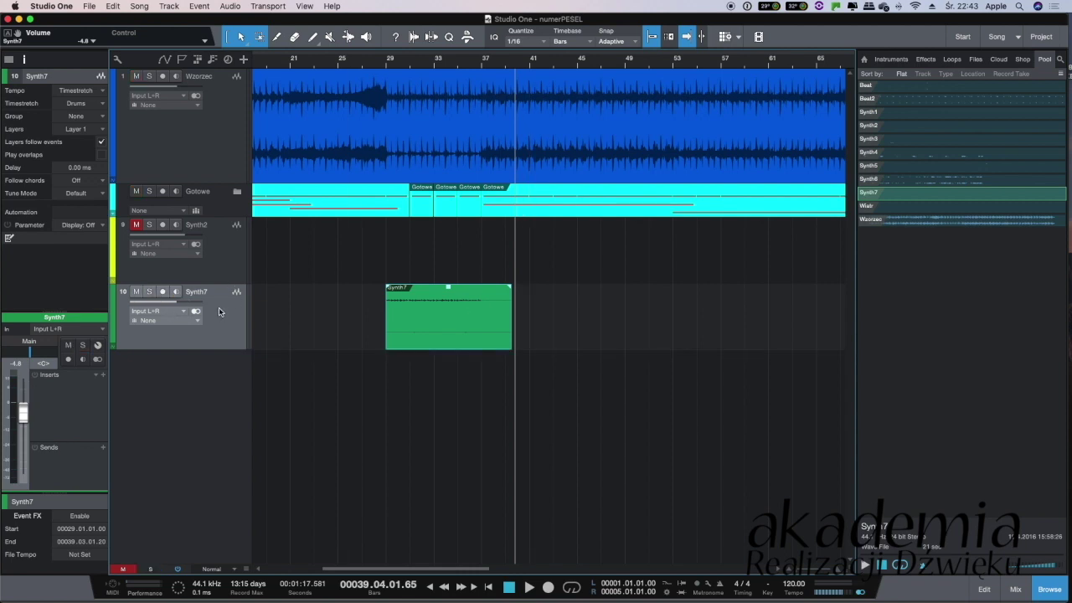
left_click(215, 209)
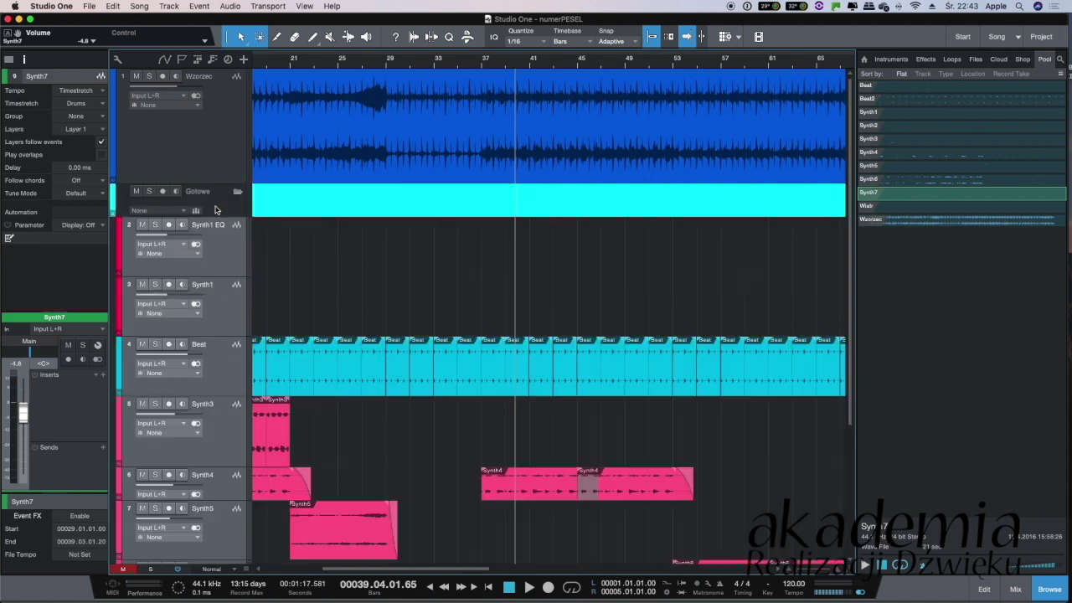
left_click(236, 195)
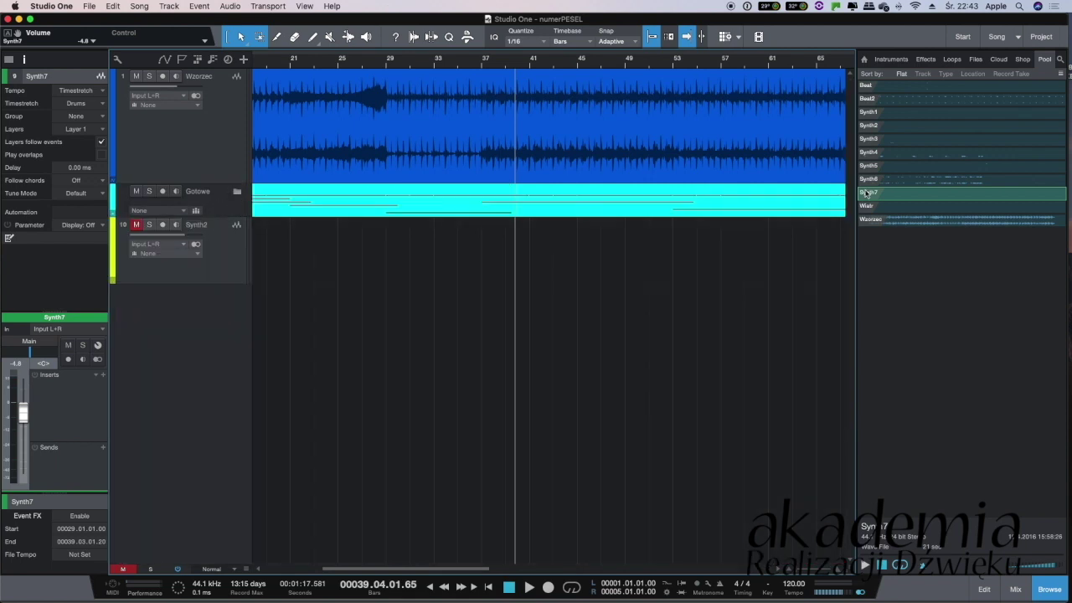
Preview the Wiatr sample from the pool and listen for it in the soloed Wzorzec reference around bar 28
left_click(887, 207)
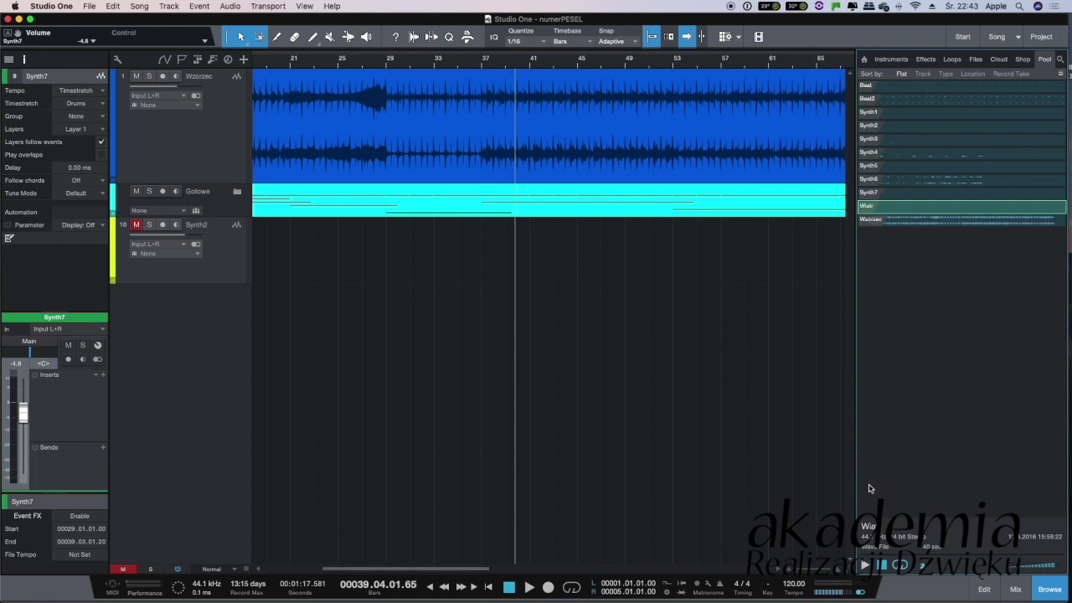
left_click(865, 565)
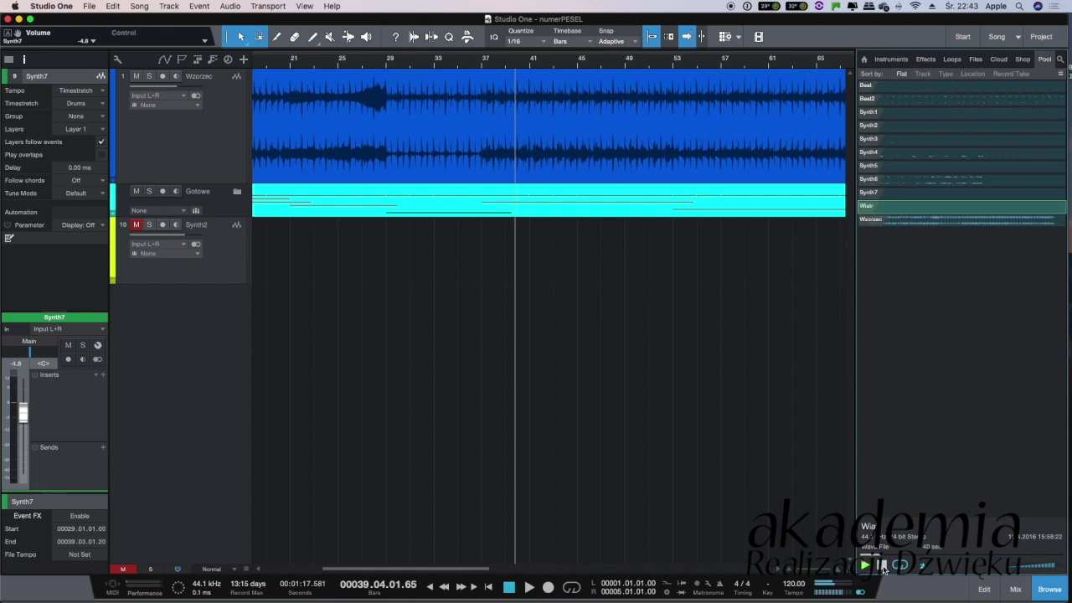
left_click(386, 62)
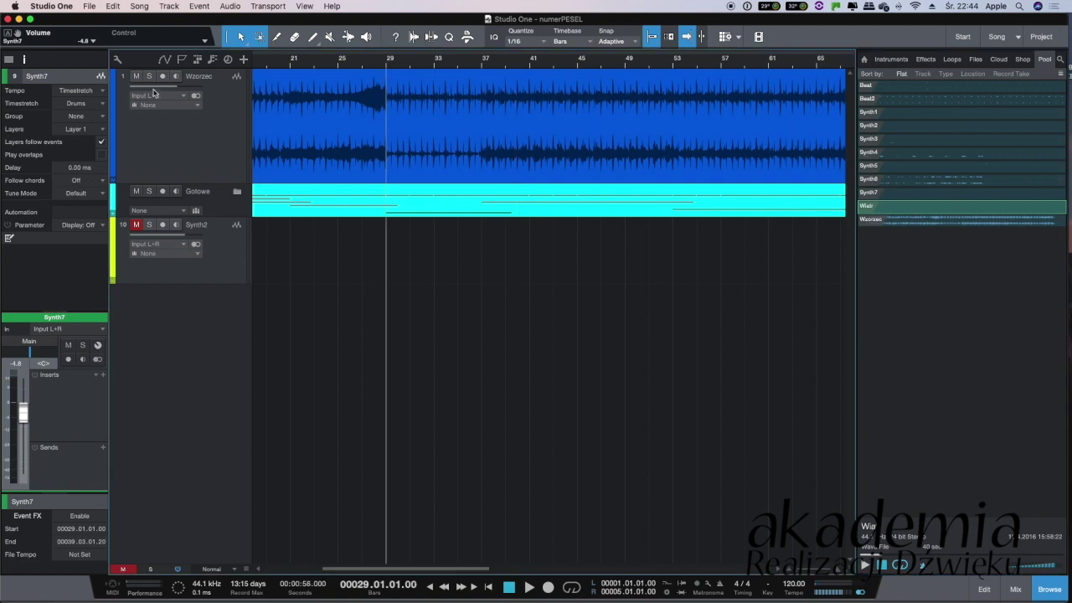
left_click(373, 63)
key("space")
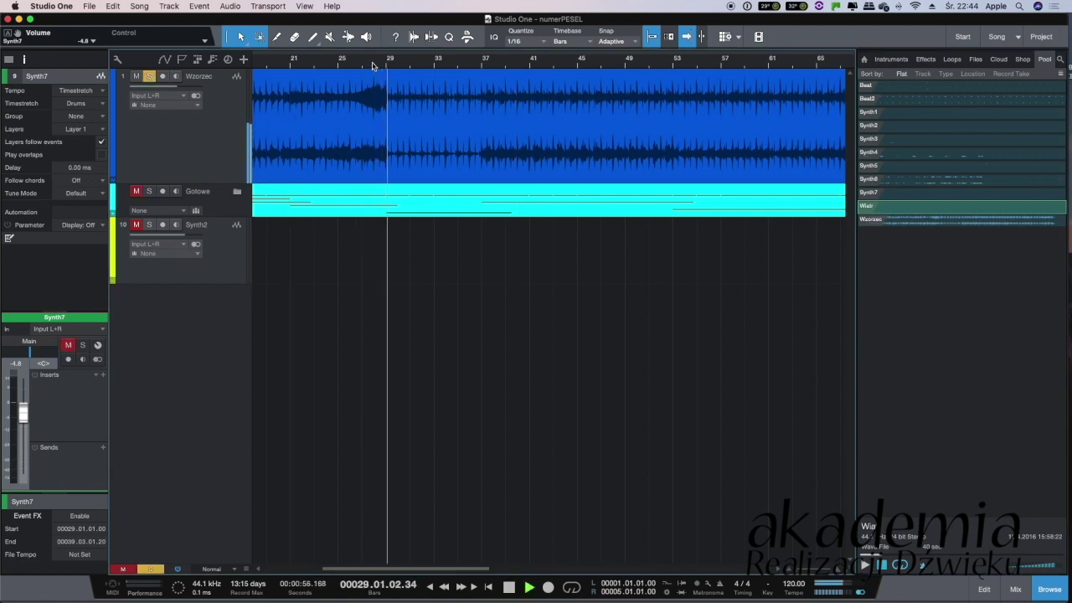
key("space")
Play the soloed Wzorzec reference from about bar 20 and preview the Wiatr sample again for comparison
scroll(369, 84, "left", 5)
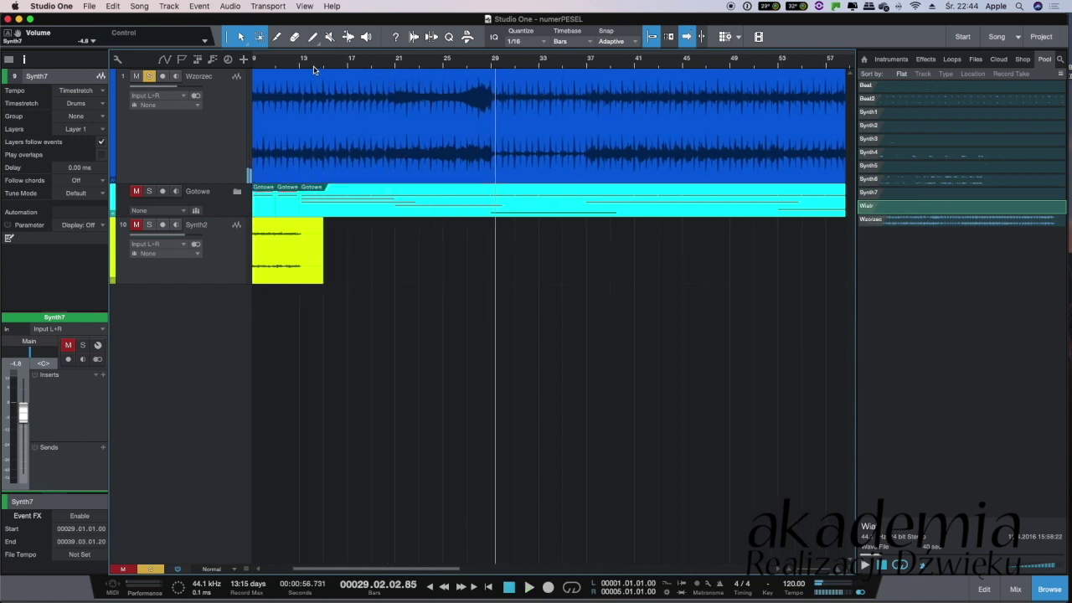
left_click(383, 63)
key("space")
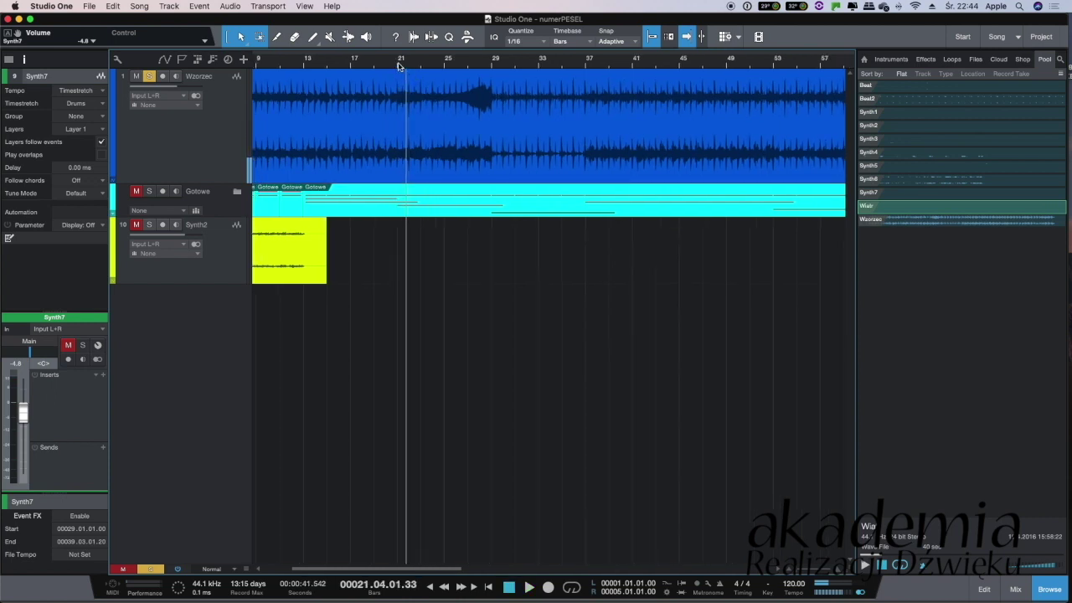
key("space")
left_click(866, 566)
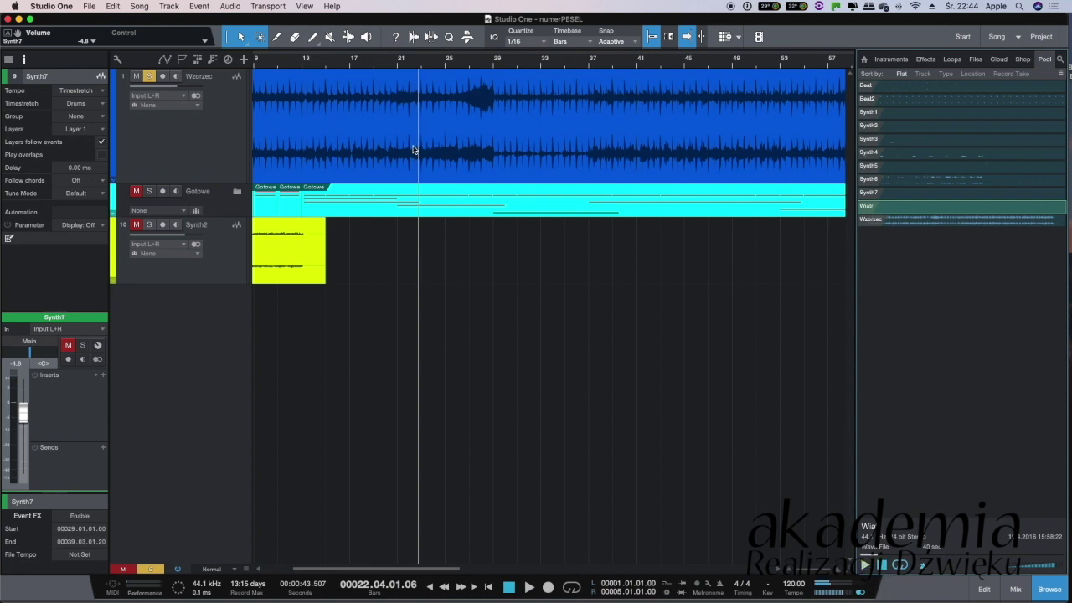
Listen to the Wzorzec reference from bar 21 and at earlier points to locate the Wiatr entry
left_click(398, 64)
key("space")
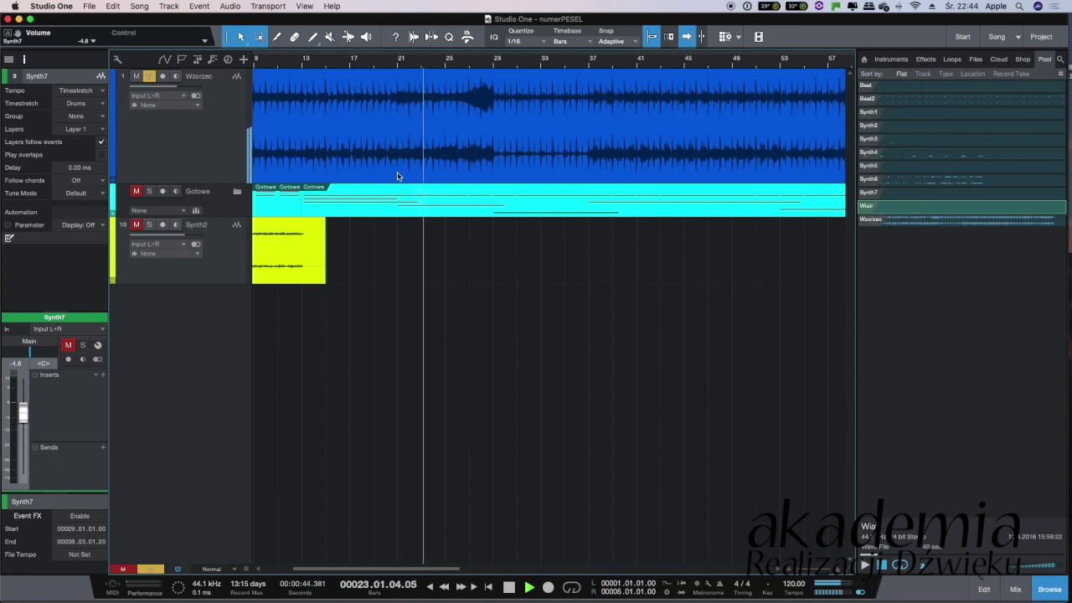
scroll(397, 171, "left", 5)
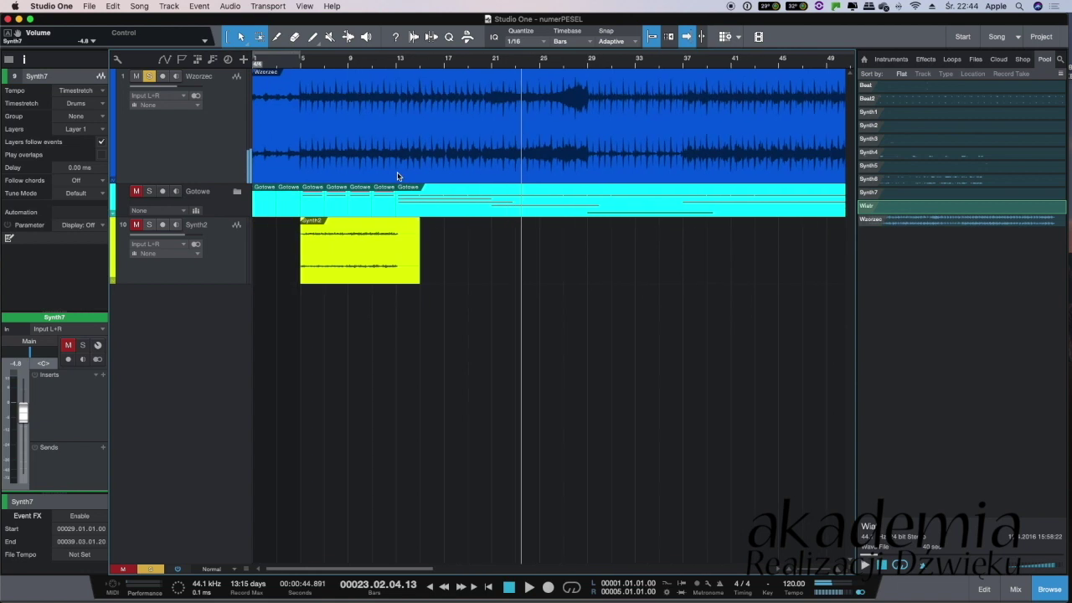
left_click(289, 64)
key("space")
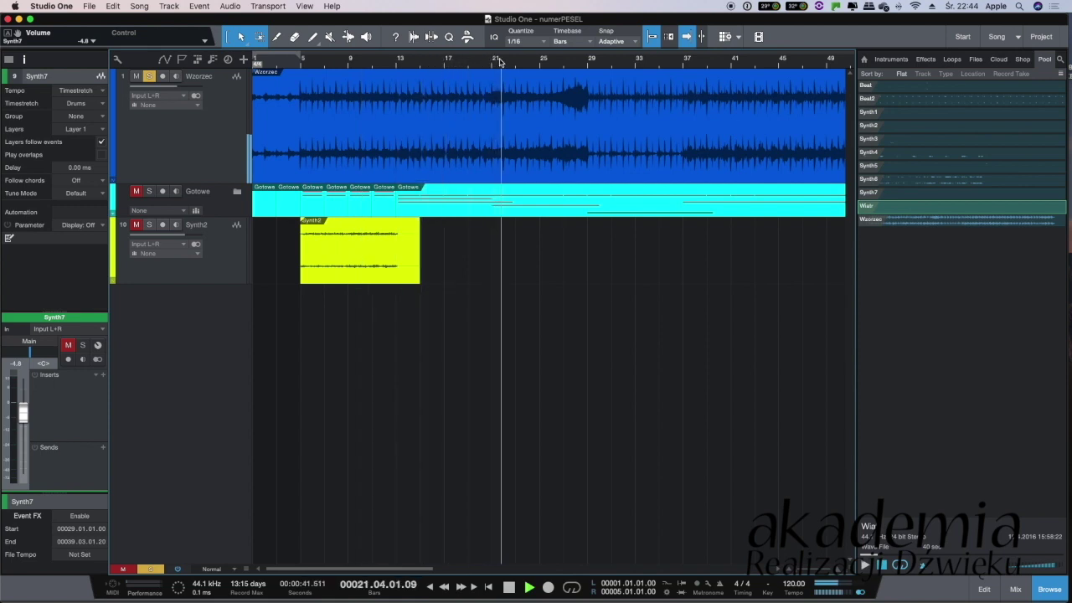
key("space")
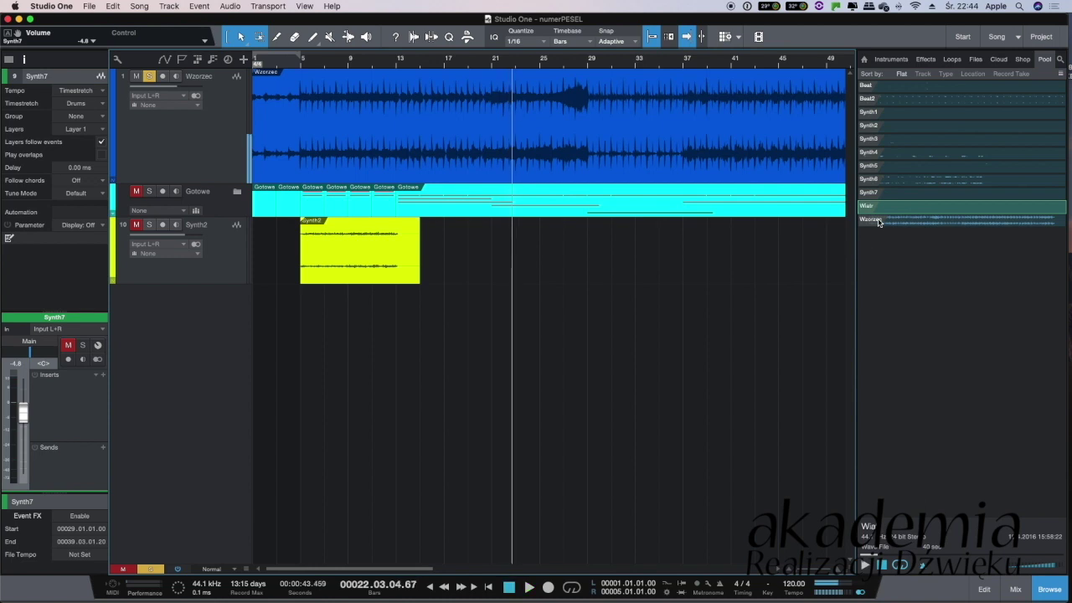
Place the Wiatr sample from the pool on a new track starting at bar 21
left_click(882, 566)
left_click_drag(882, 213, 516, 314)
key("space")
key("f")
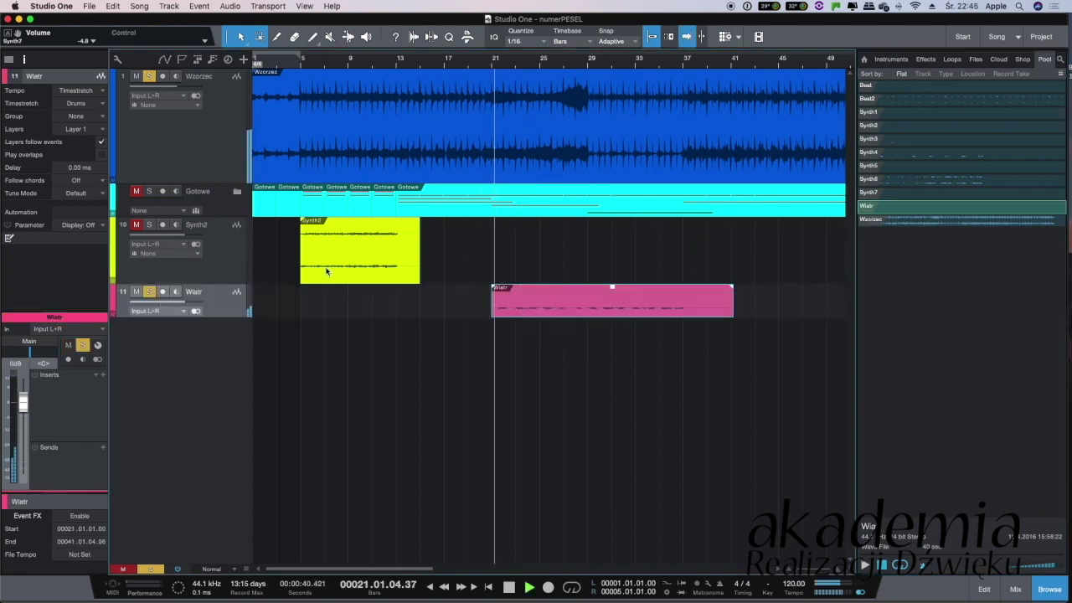
Compare Wiatr with the Wzorzec reference from bar 21 onward by alternating solo between the two tracks
left_click(149, 76)
left_click(149, 76)
left_click(149, 292)
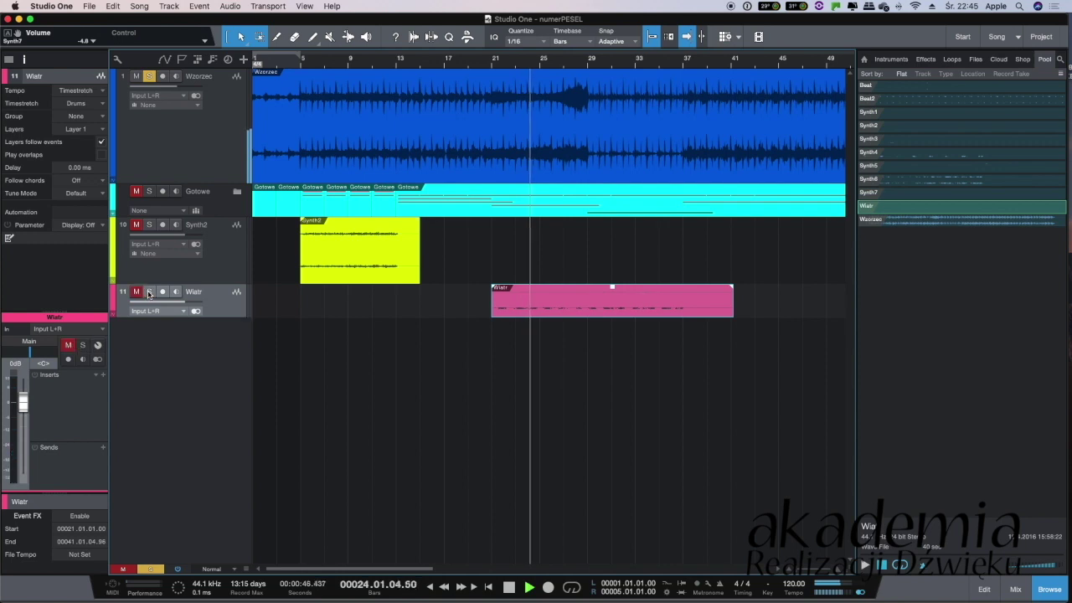
left_click(149, 292)
left_click(149, 76)
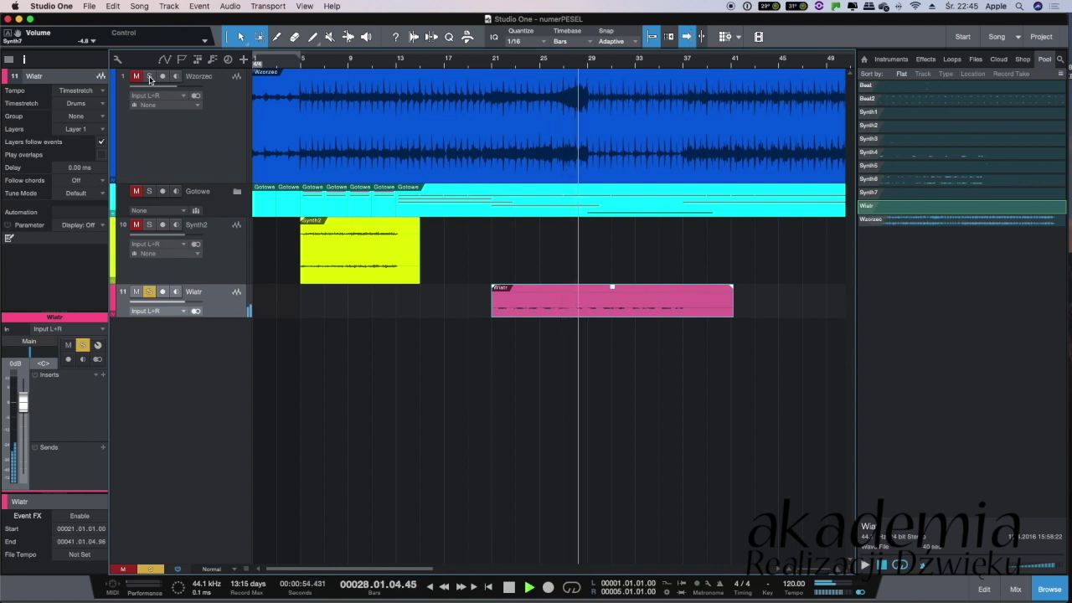
left_click(149, 76)
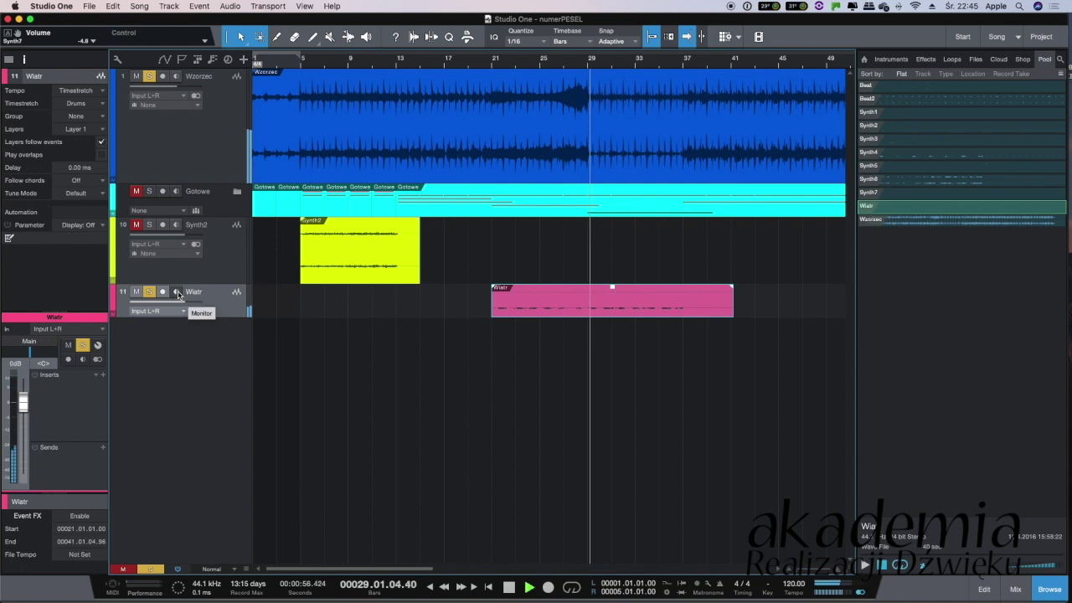
left_click(150, 293)
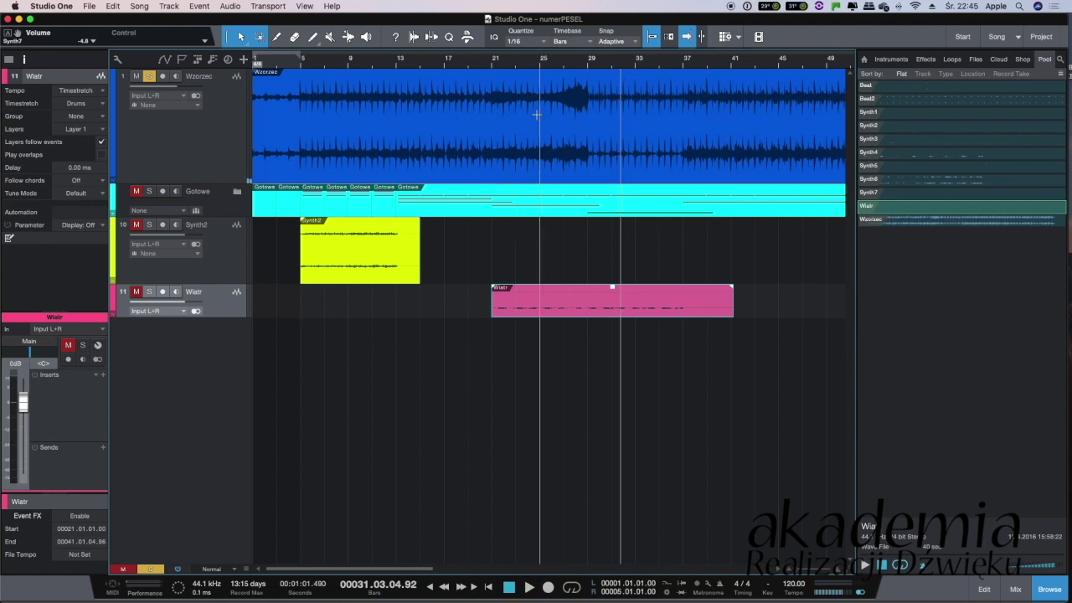
Play the soloed Wzorzec reference from bar 37 to check whether the Wiatr sound enters there
scroll(490, 94, "right", 10)
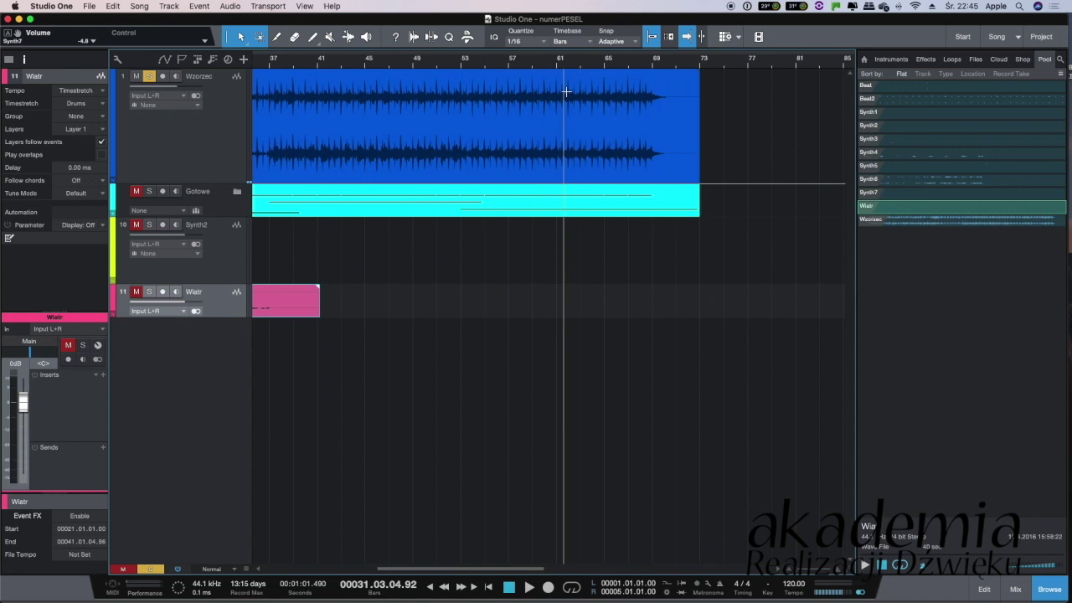
scroll(566, 92, "left", 3)
scroll(566, 92, "left", 1)
left_click(425, 63)
key("space")
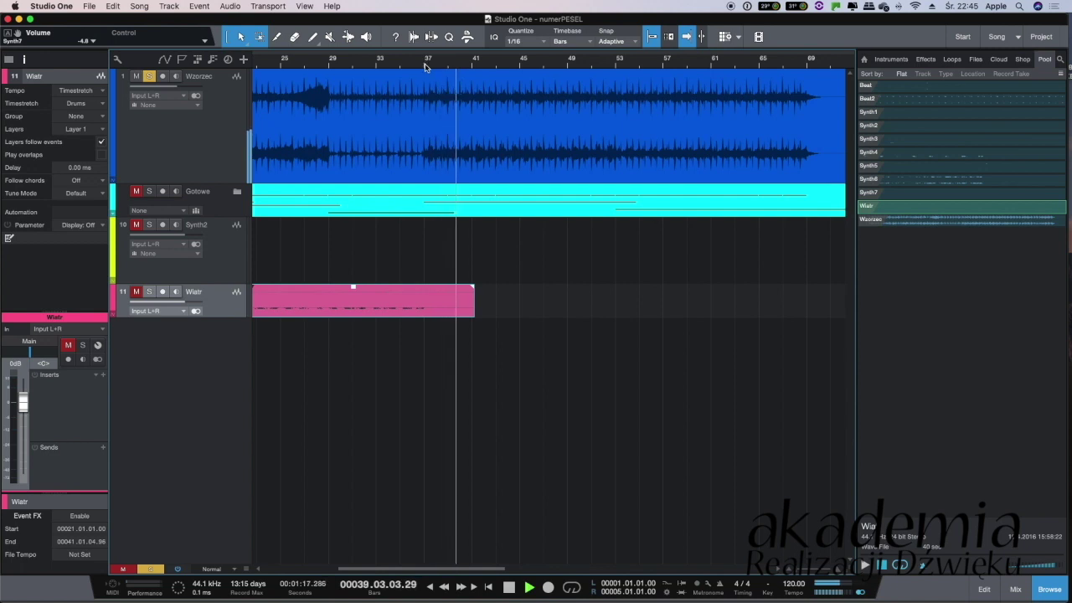
key("space")
Move the Wiatr event so that it starts at bar 37
scroll(424, 67, "left", 5)
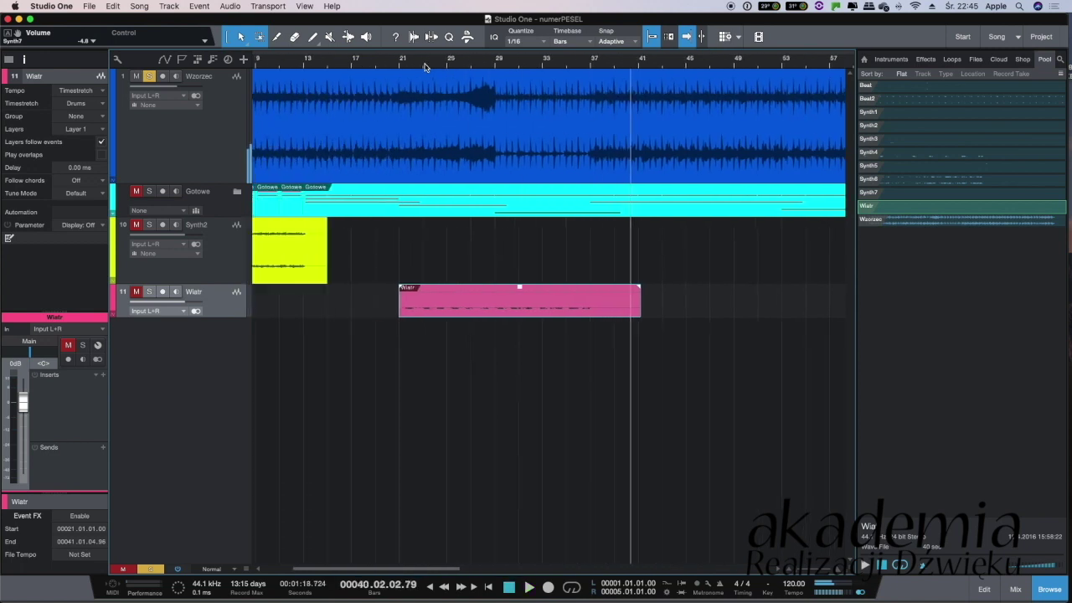
scroll(424, 67, "left", 3)
left_click_drag(512, 310, 704, 302)
Compare the Wiatr track with the Wzorzec reference from bar 37 by alternating solo between them
left_click(681, 67)
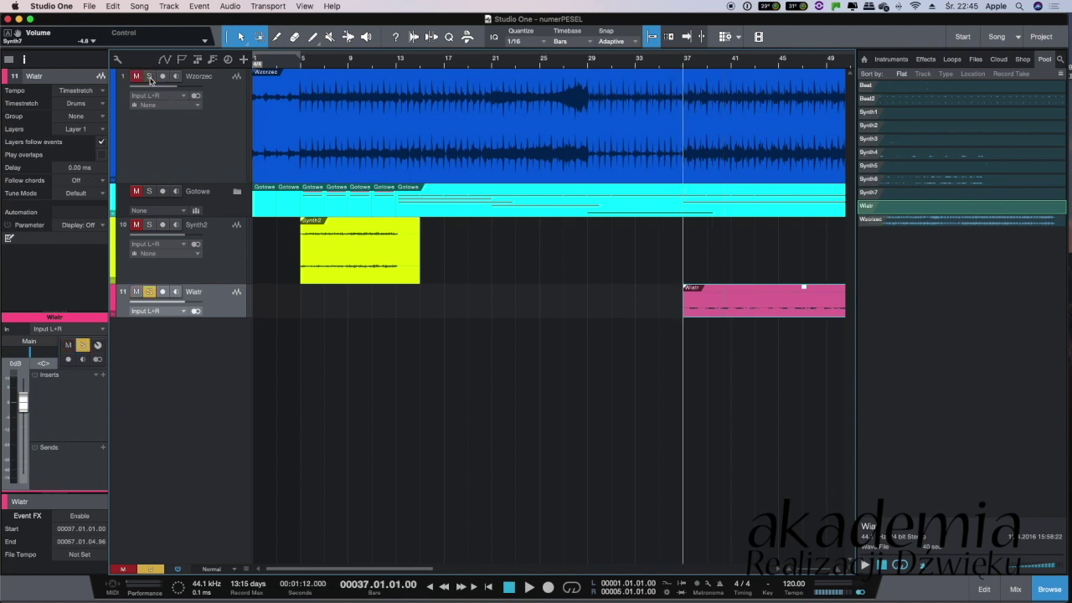
key("space")
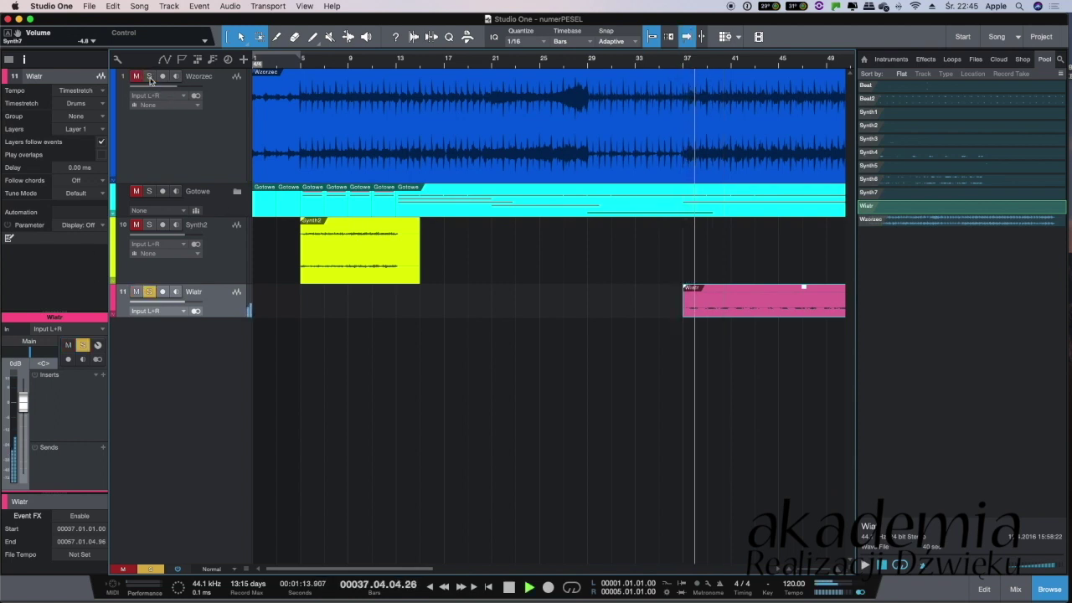
scroll(485, 383, "right", 5)
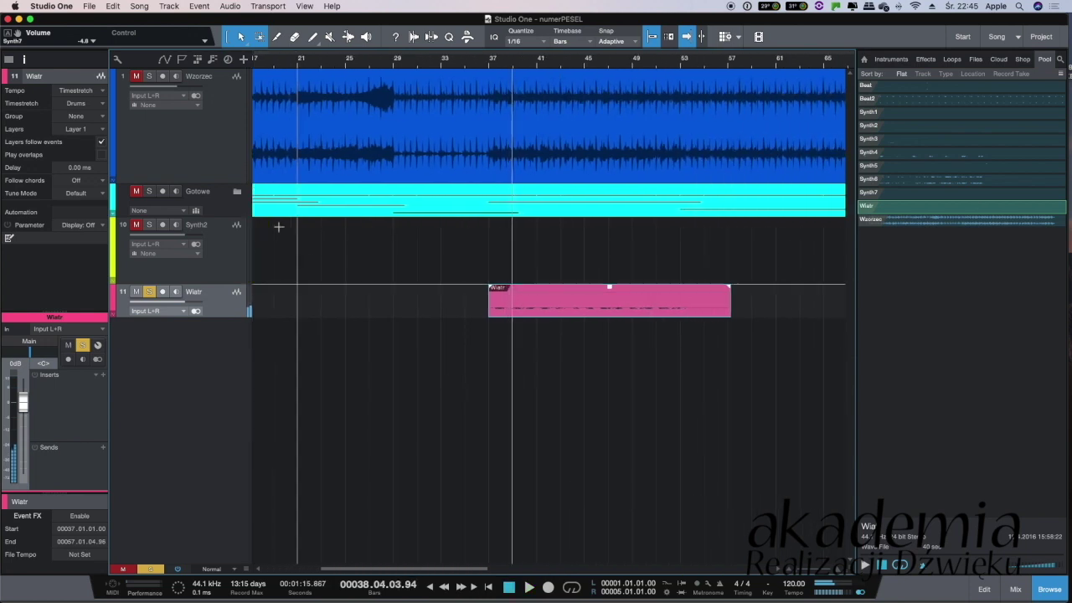
left_click(145, 293)
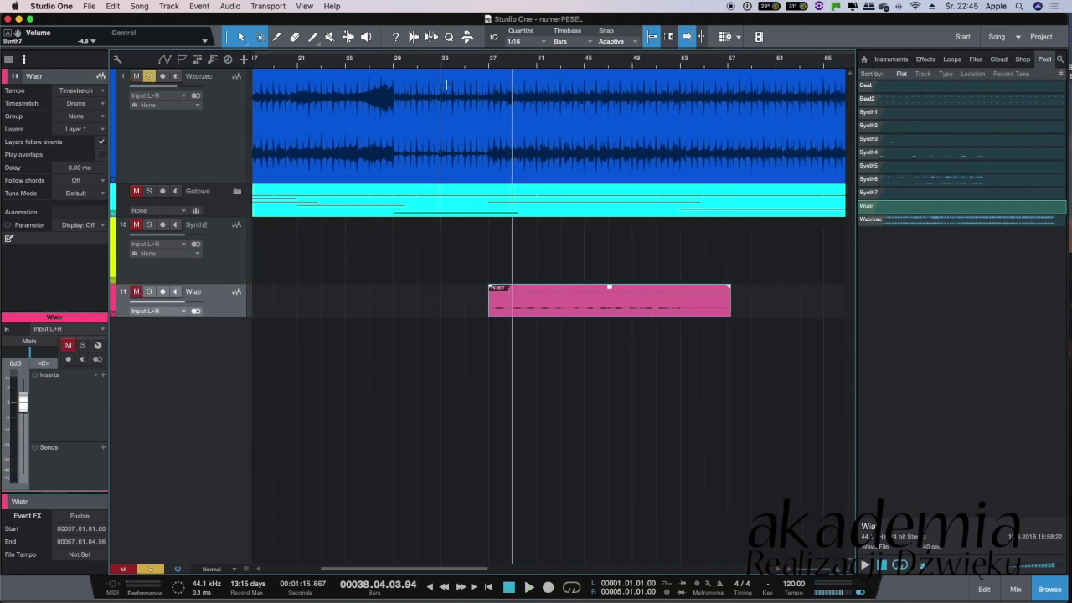
left_click(489, 66)
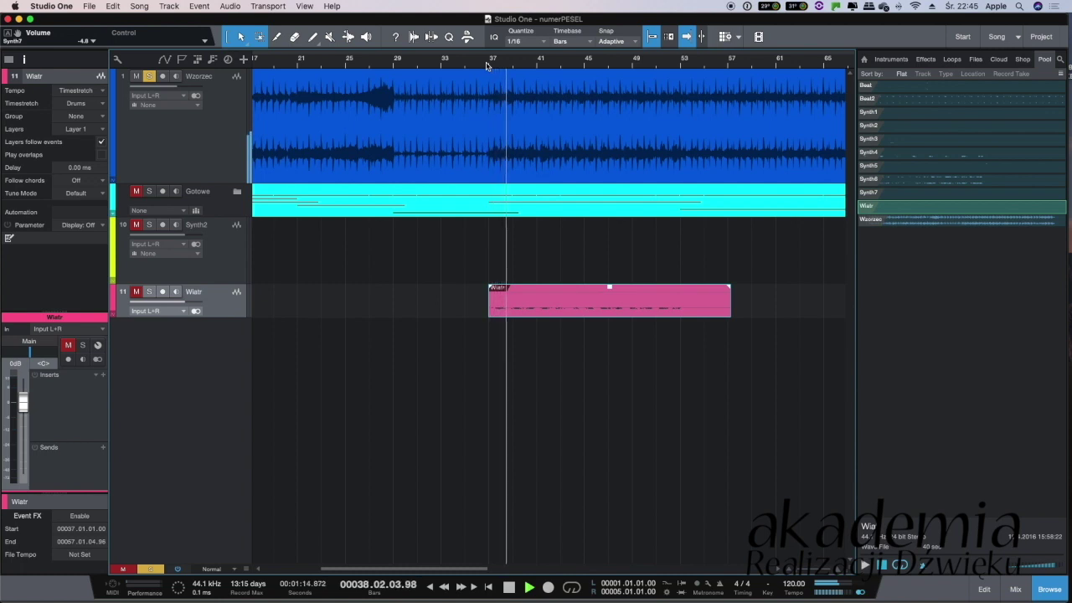
key("space")
Play the soloed Wzorzec reference around bar 53 to check how long the Wiatr sound lasts
scroll(569, 195, "right", 5)
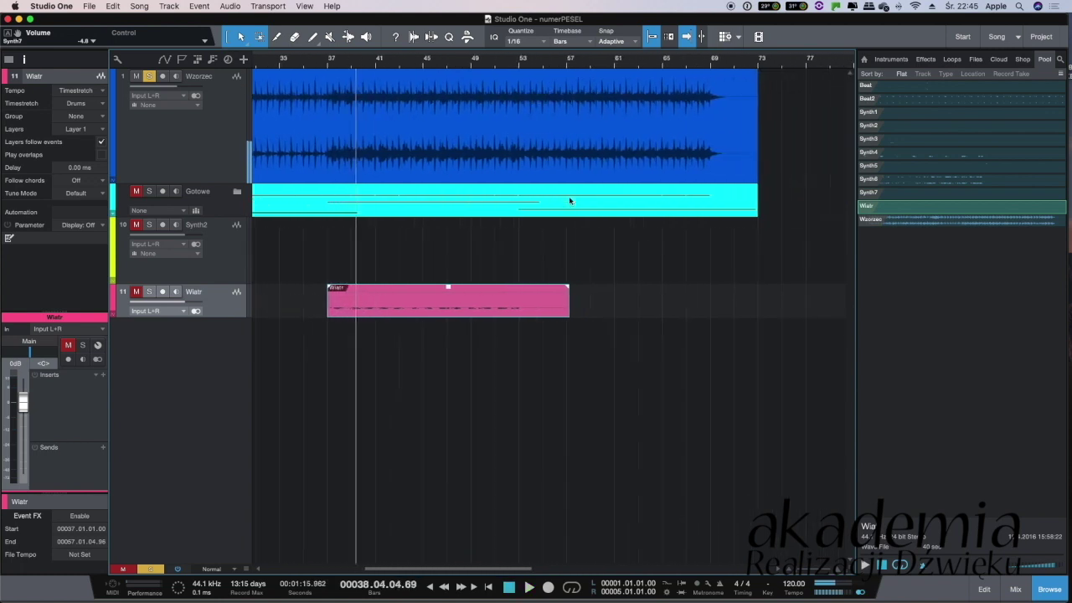
left_click(532, 66)
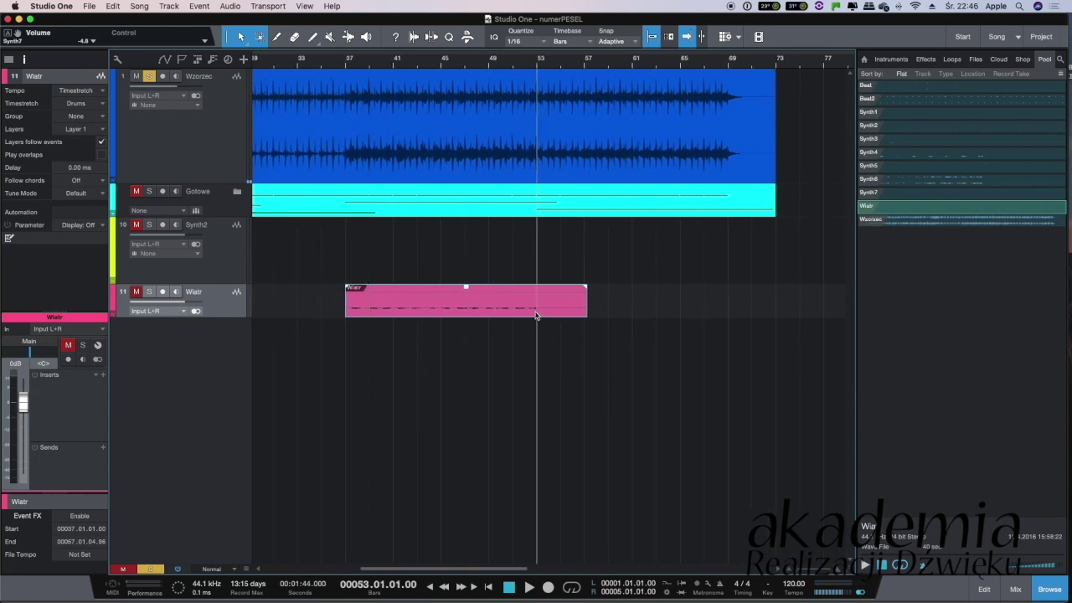
scroll(486, 155, "right", 1)
left_click(507, 65)
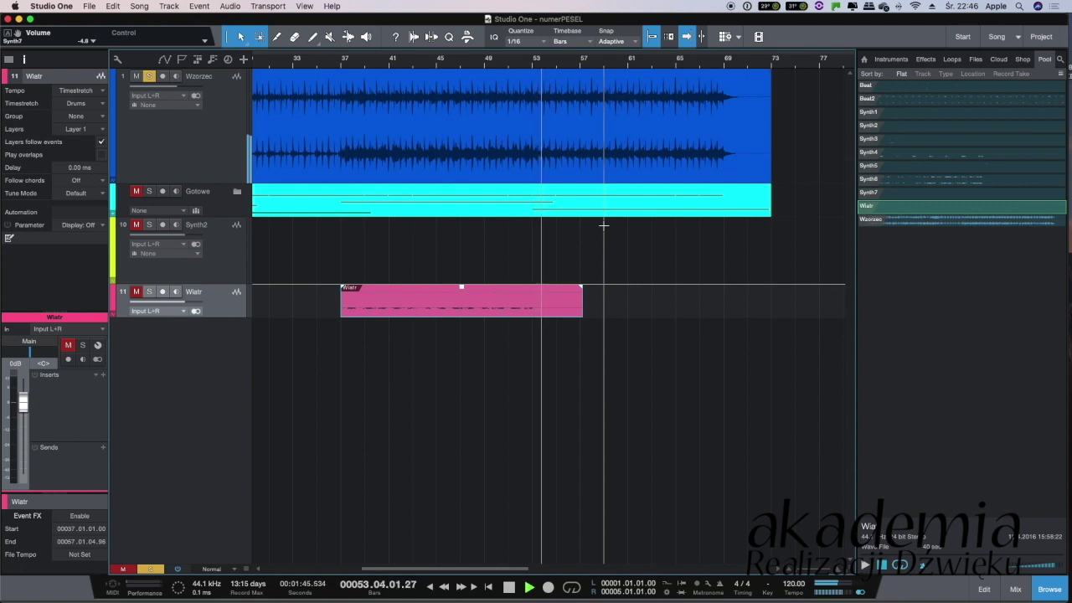
key("space")
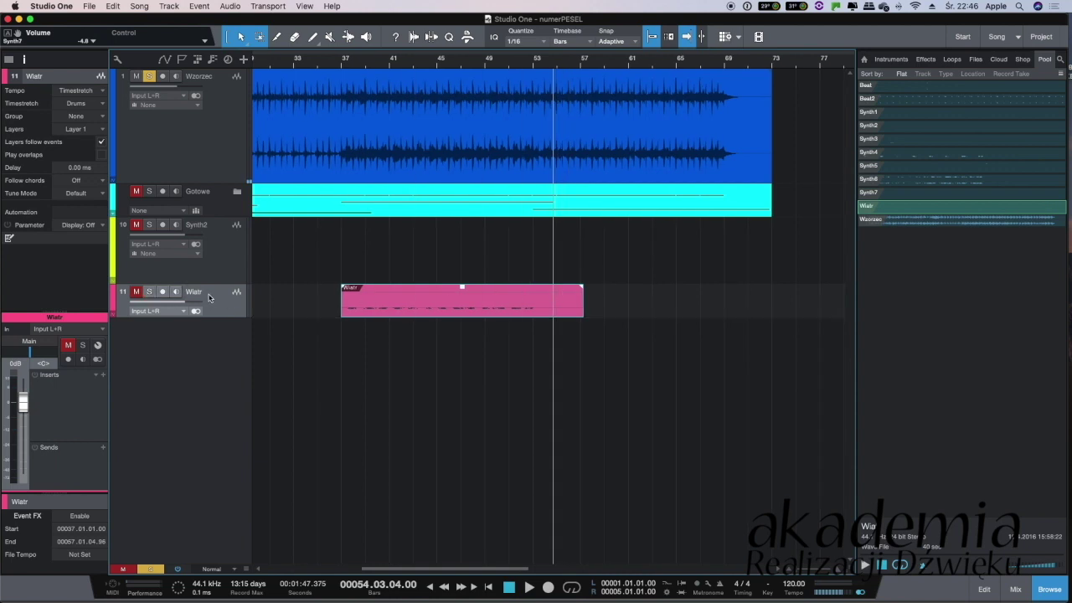
Move the Wiatr track into the Gotowe folder and collapse the folder
left_click_drag(209, 285, 209, 205)
left_click(237, 191)
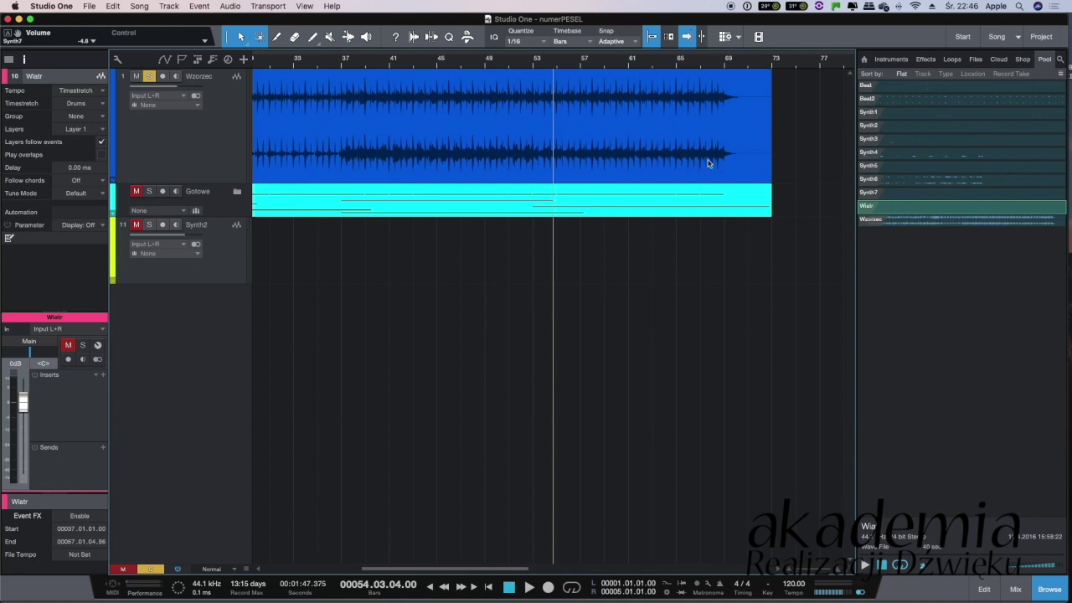
Select the Beat2 sample in the pool and listen for its sound in Wzorzec from bar 52, enlarging the reference track's height
left_click(896, 101)
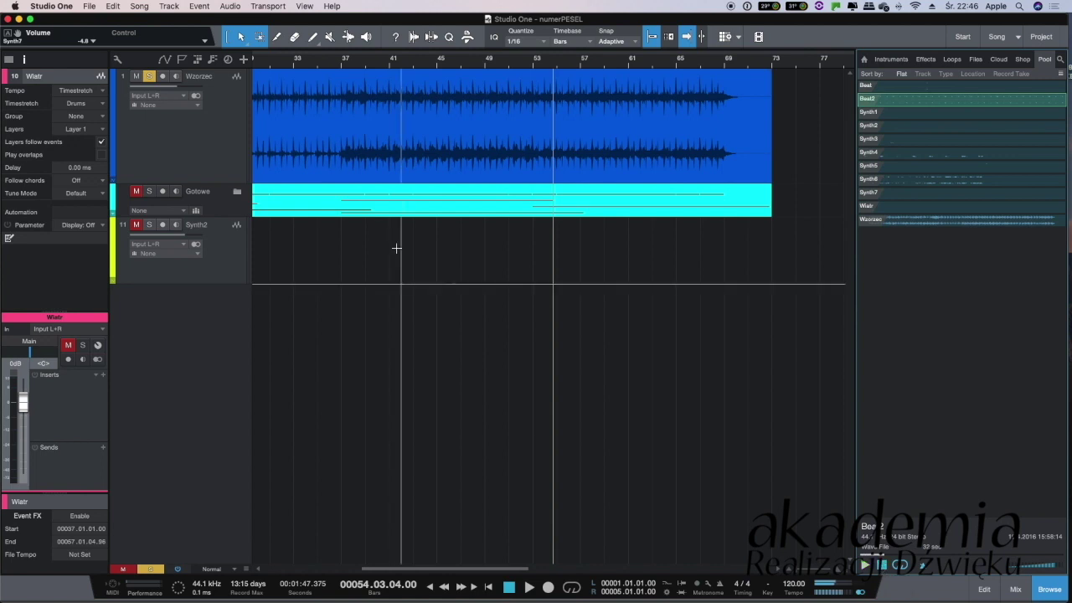
left_click(526, 64)
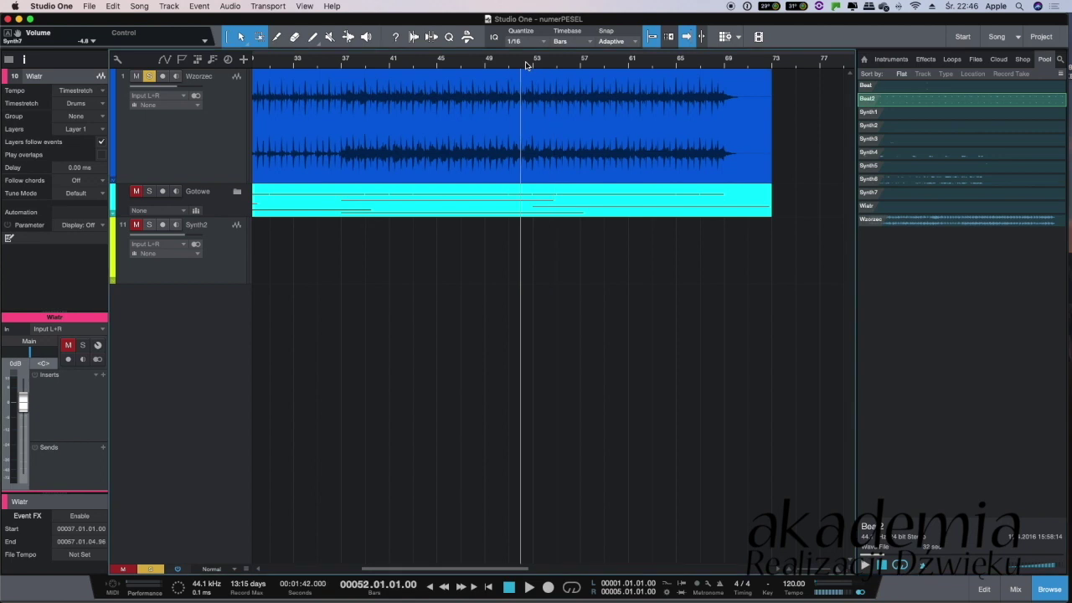
key("space")
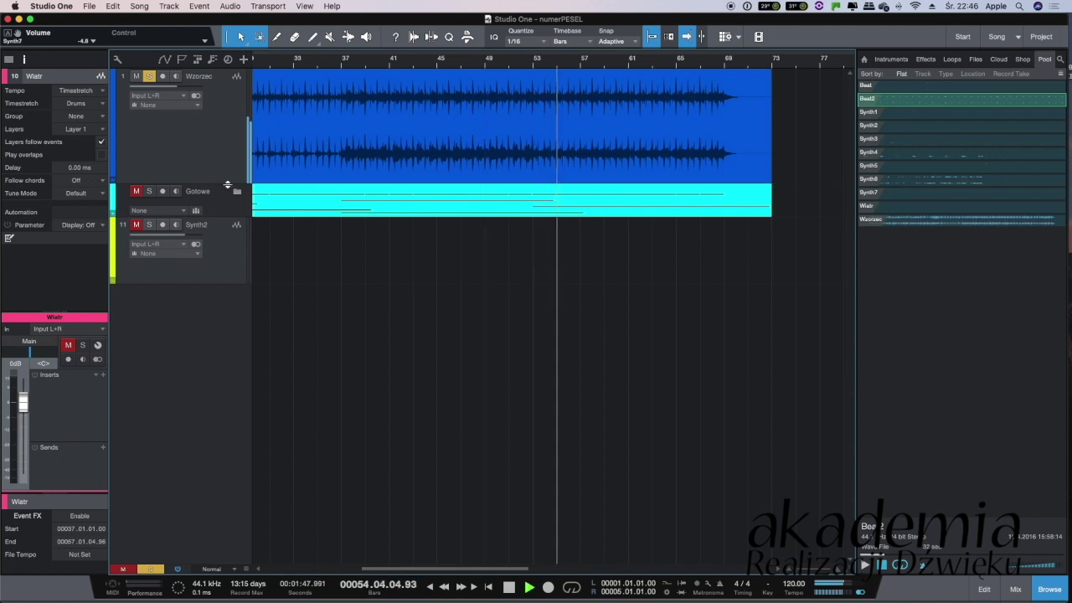
left_click_drag(227, 185, 228, 202)
key("space")
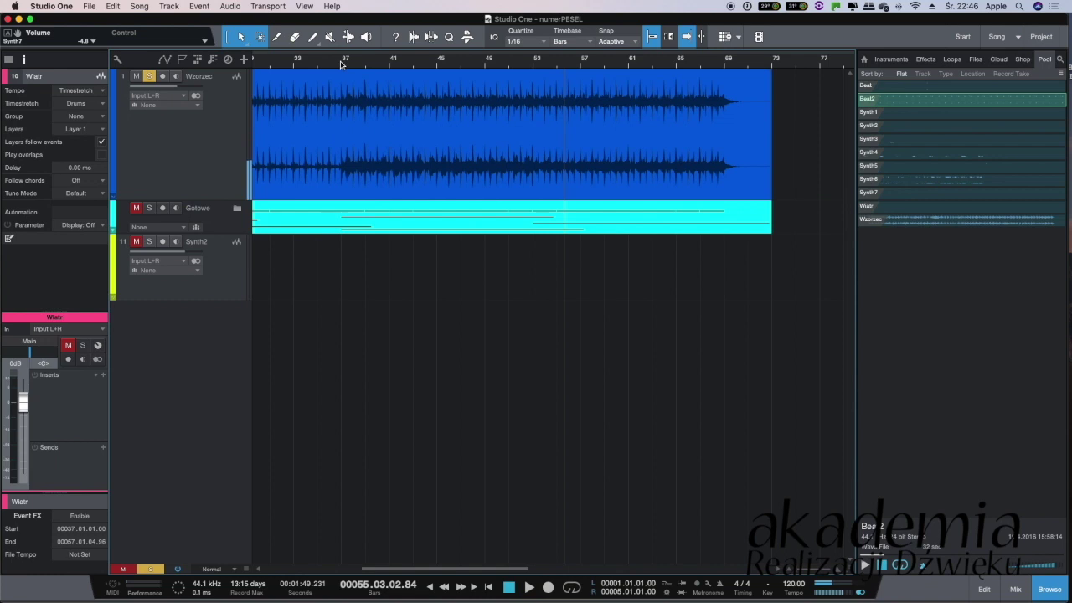
Search the Wzorzec reference for the Beat2 entry by playing short passages between bars 5 and 30
left_click(306, 65)
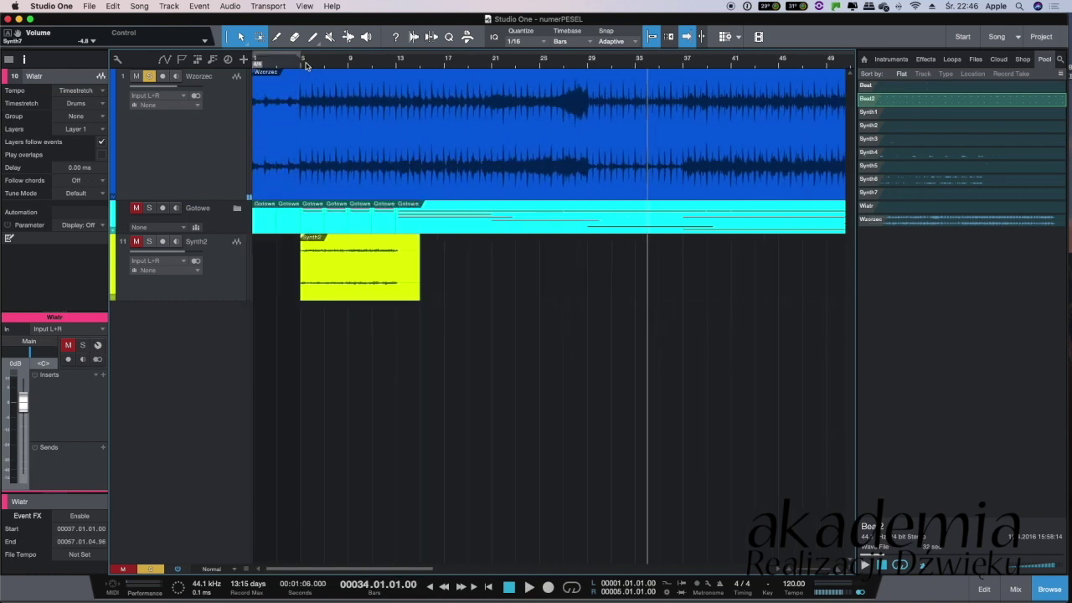
left_click(301, 65)
key("space")
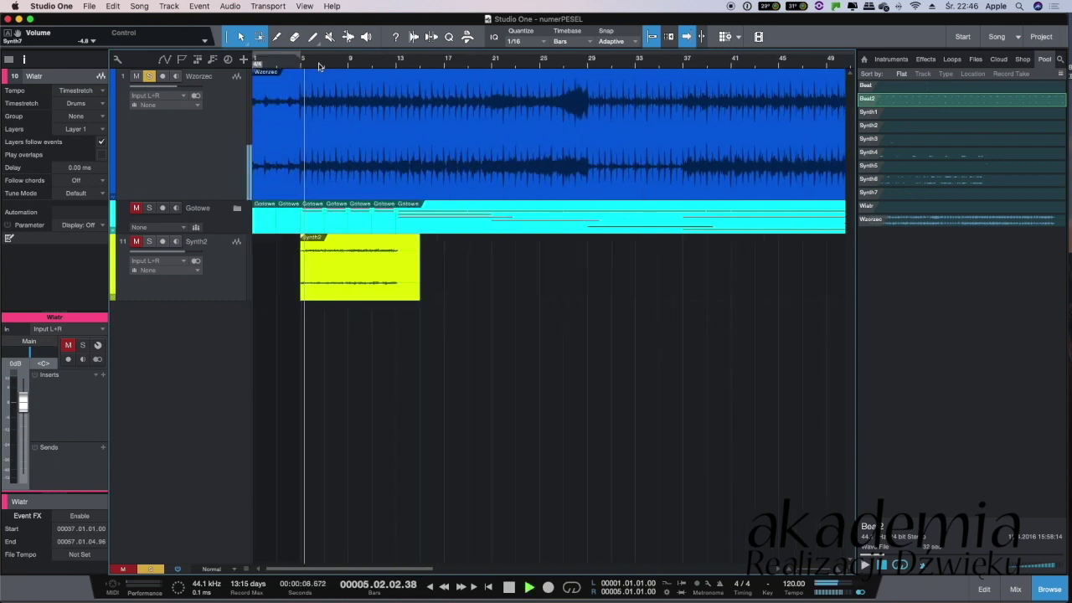
left_click(327, 65)
left_click(410, 66)
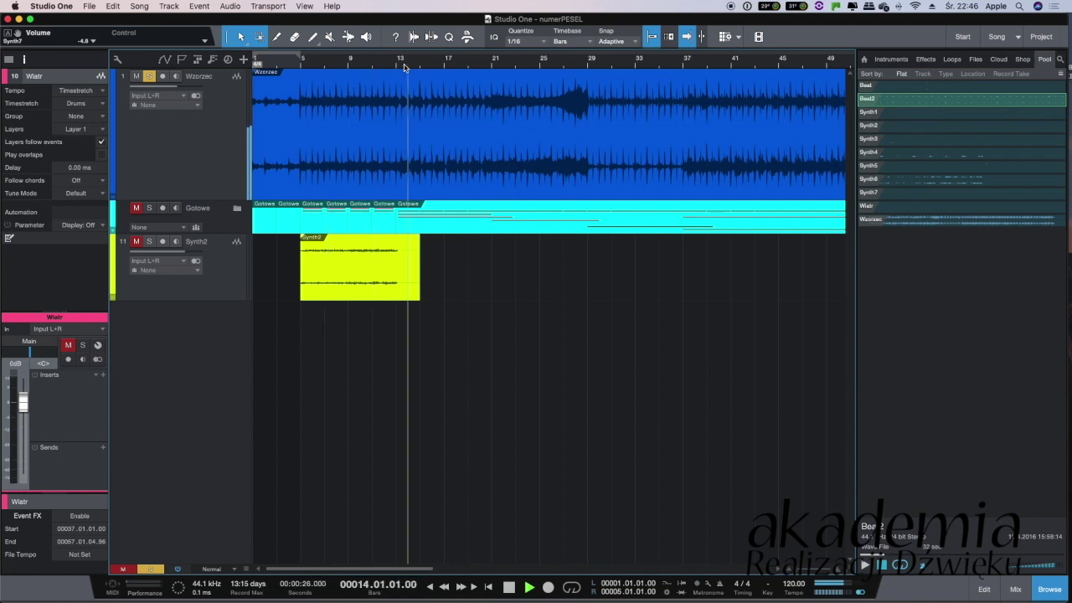
left_click(448, 65)
key("space")
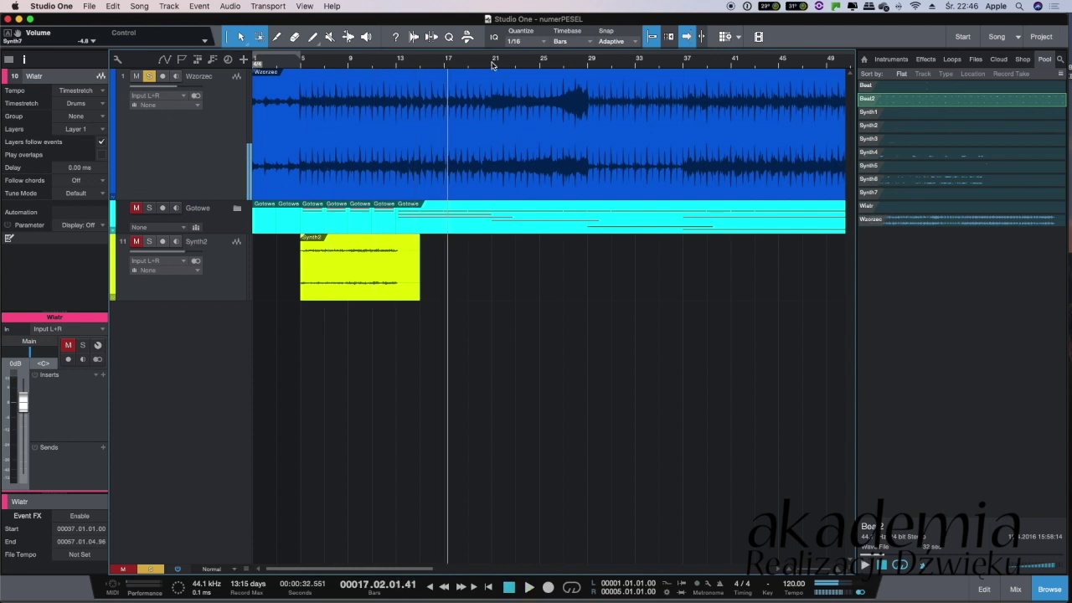
left_click(493, 65)
key("space")
left_click(530, 65)
left_click(576, 66)
left_click(600, 65)
scroll(627, 102, "right", 5)
key("space")
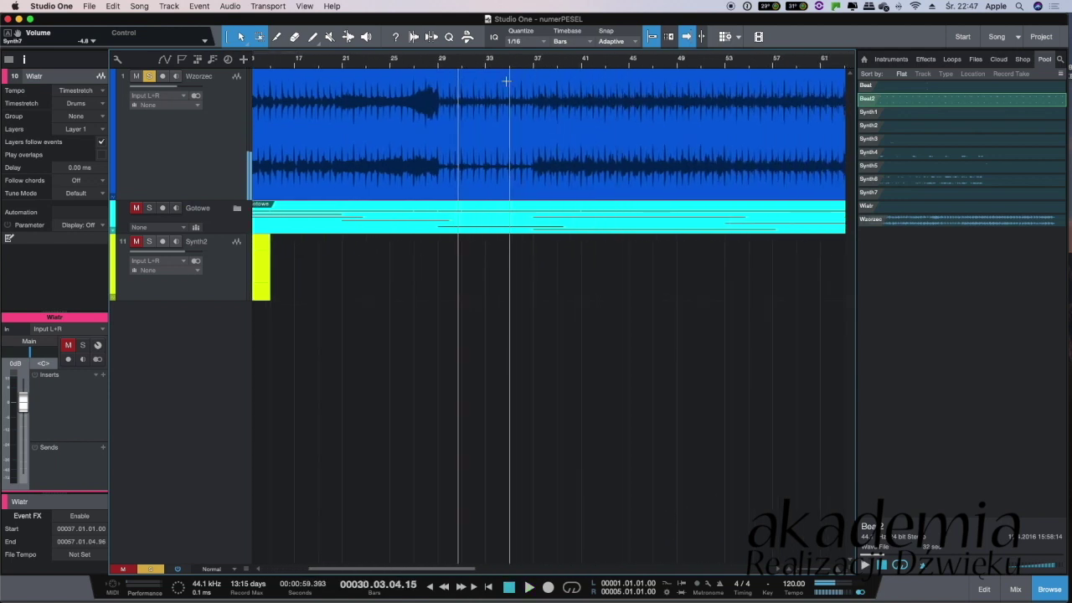
Play Wzorzec from bar 33 and again from bar 36 to pinpoint where the Beat2 sound enters
left_click(491, 67)
key("space")
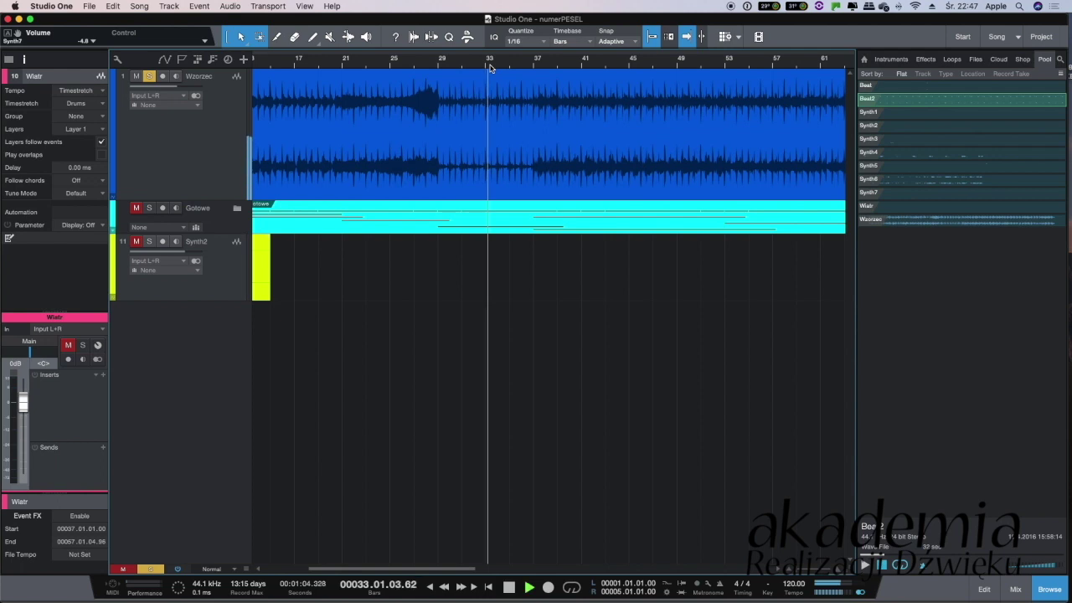
left_click(521, 67)
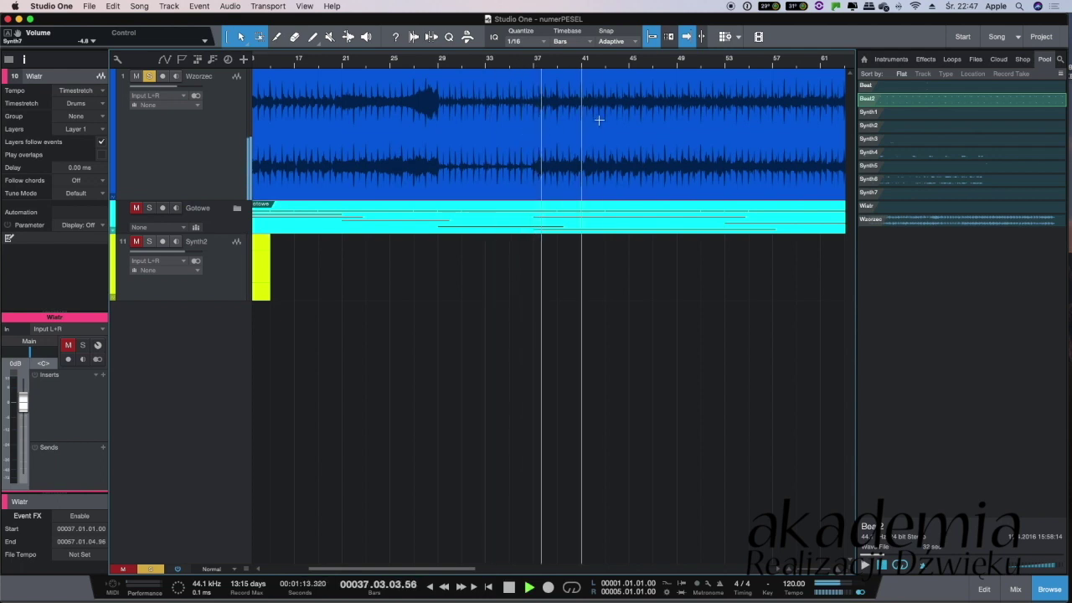
key("space")
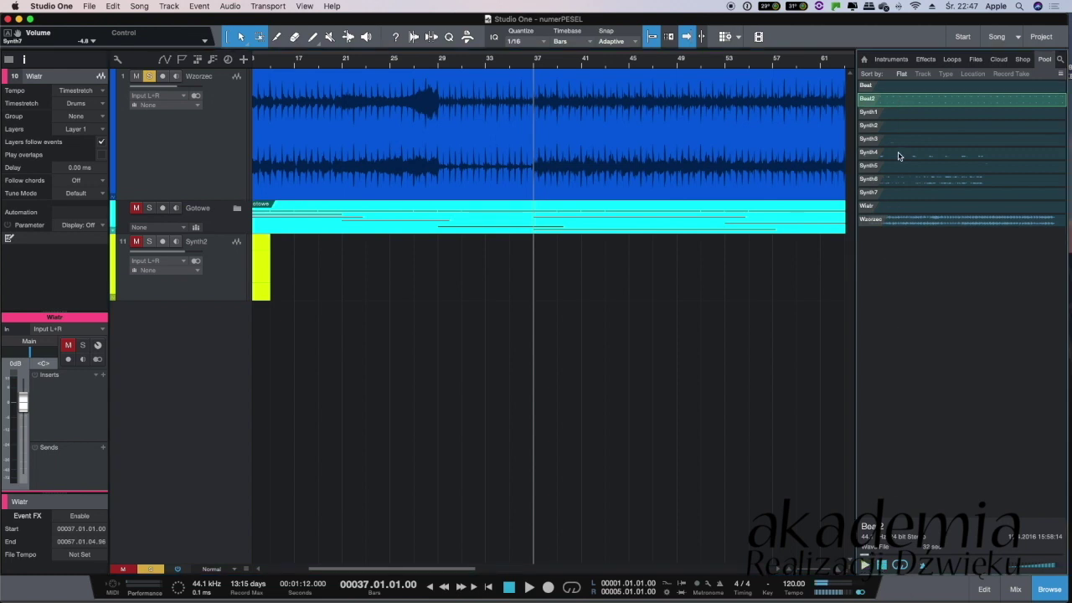
Place the Beat2 sample from the pool on a new track starting at bar 37
left_click_drag(810, 144, 569, 335)
scroll(425, 288, "left", 4)
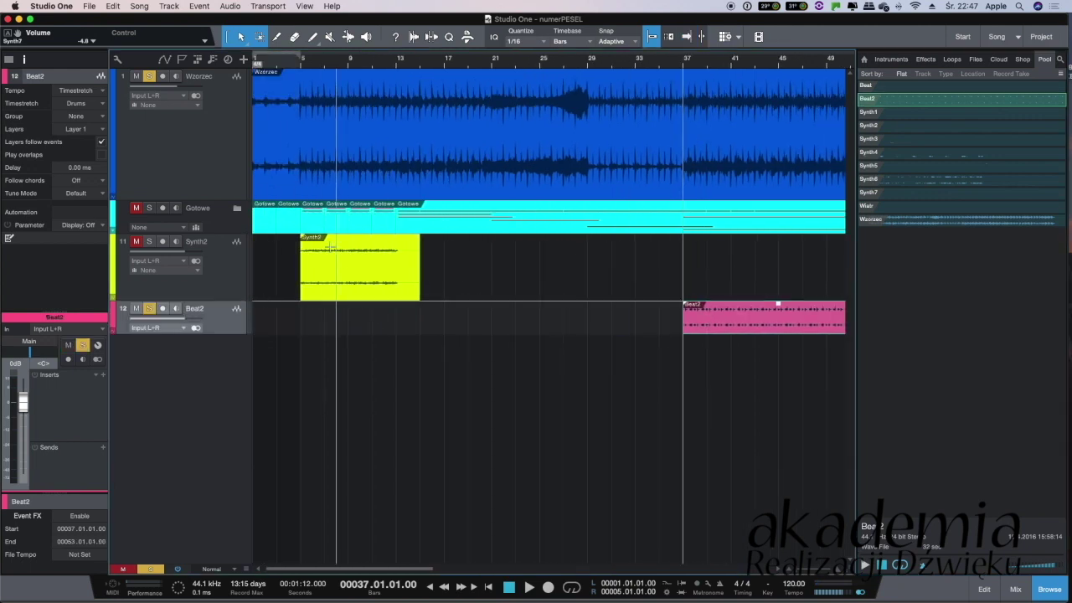
Move the Synth2 track into the Gotowe folder and collapse the folder
left_click(218, 258)
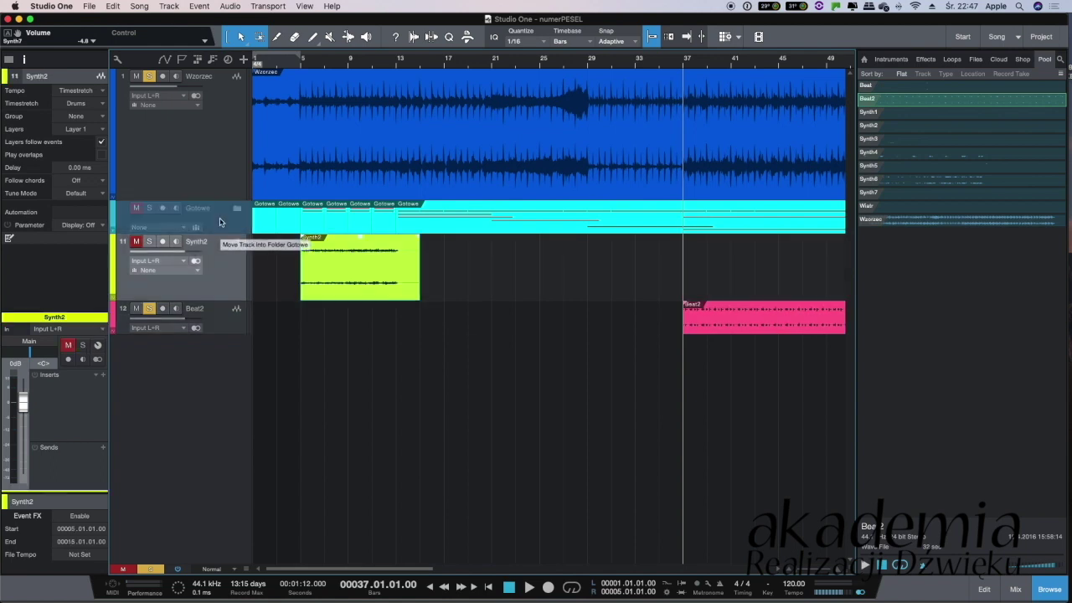
left_click(224, 222)
left_click(237, 207)
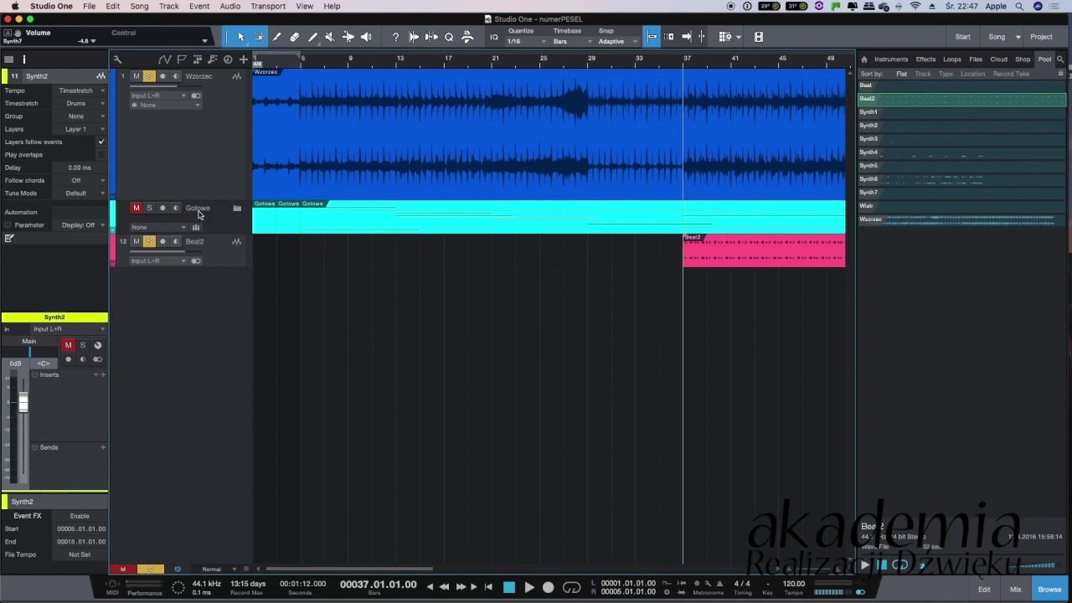
Set the Beat2 track's volume to -4.8 dB while comparing it with Wzorzec from bar 37 by alternating solo
scroll(536, 276, "right", 10)
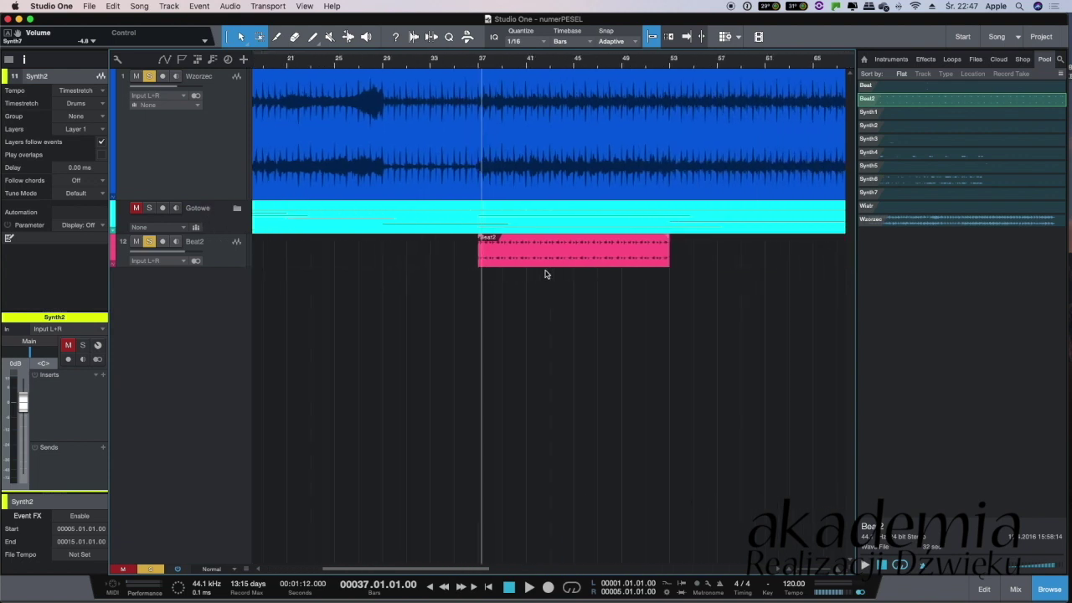
scroll(545, 274, "right", 2)
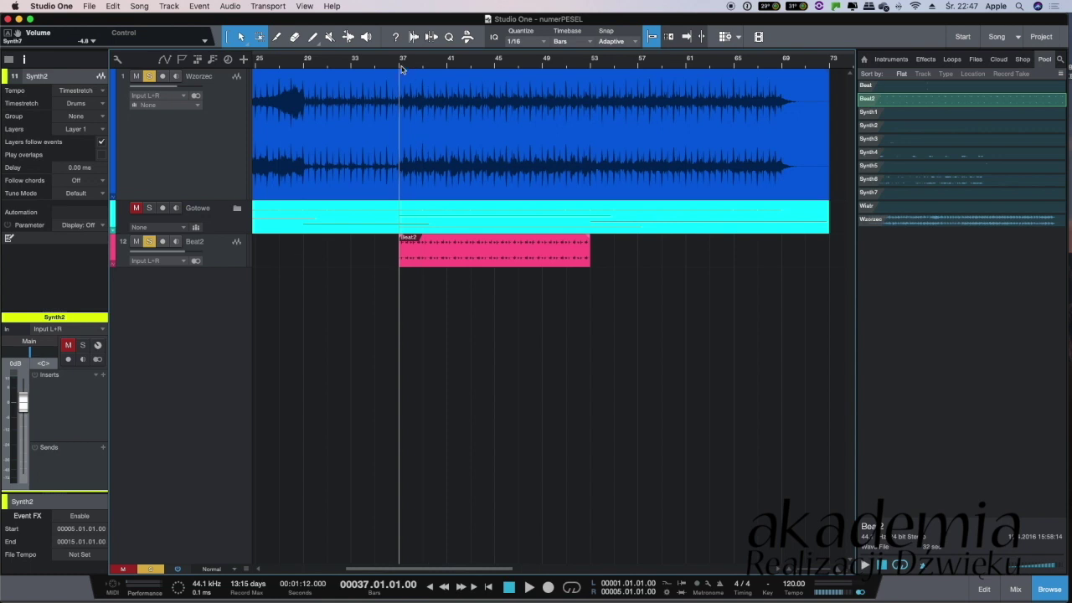
key("space")
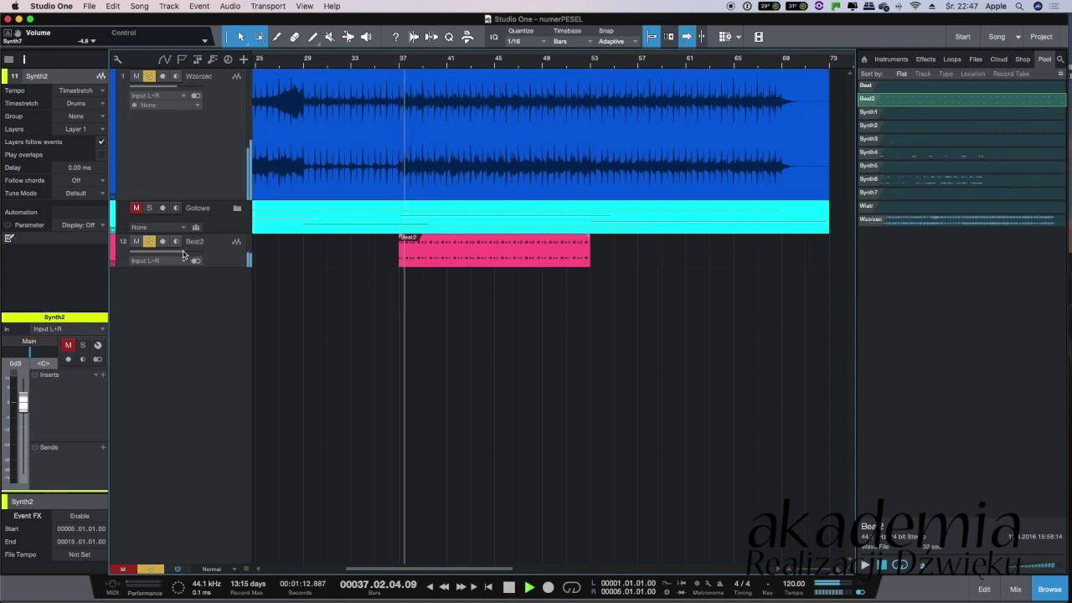
left_click(149, 241)
left_click(149, 242)
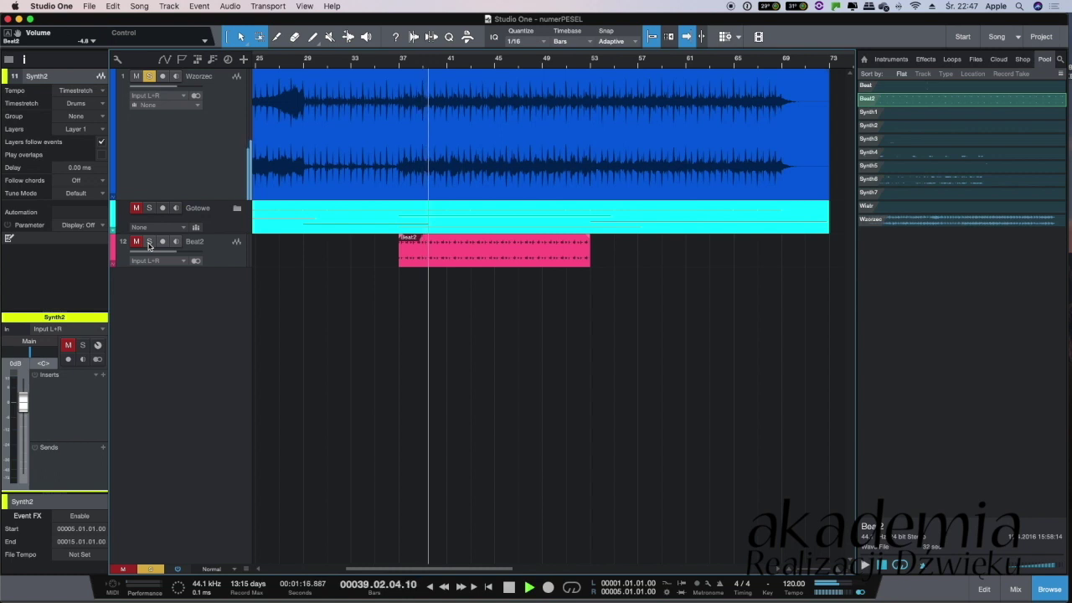
left_click(149, 76)
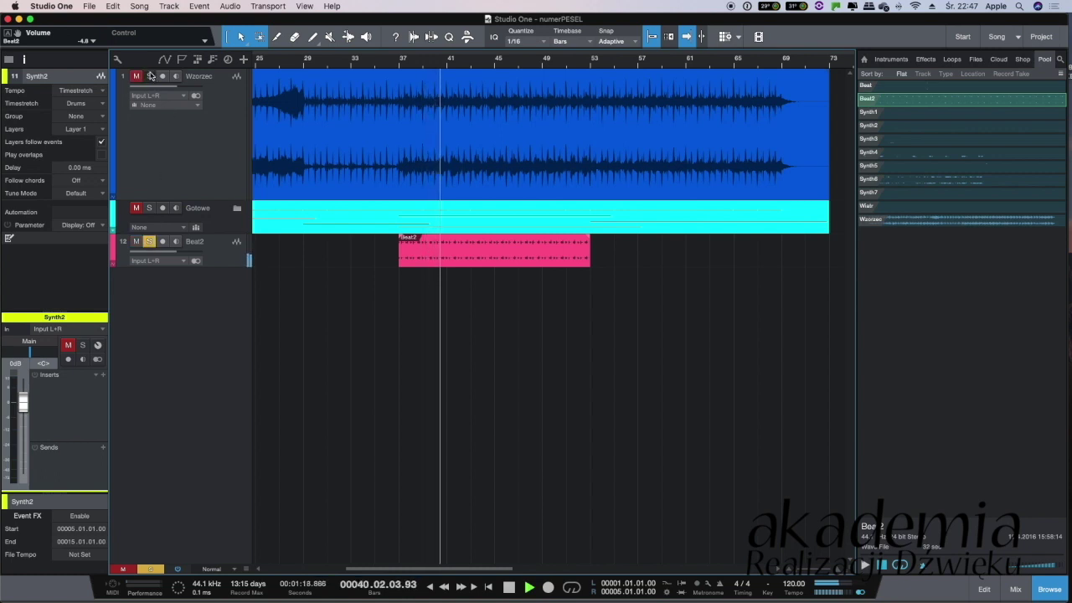
left_click(149, 76)
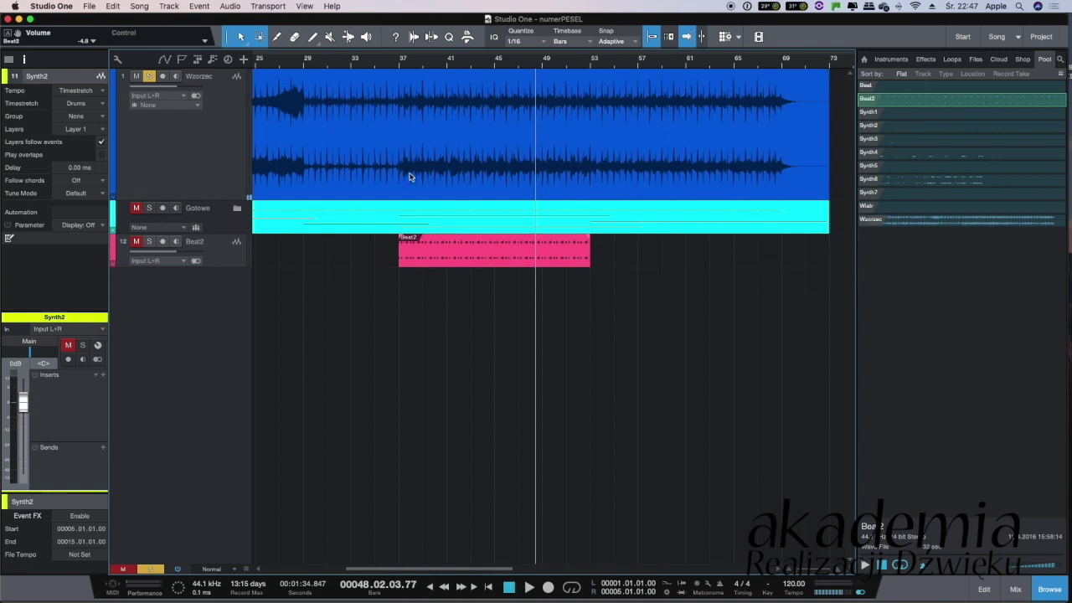
Recheck the Beat2 sound against Wzorzec from bar 37 and insert a Room Reverb effect on the Beat2 track
left_click(412, 257)
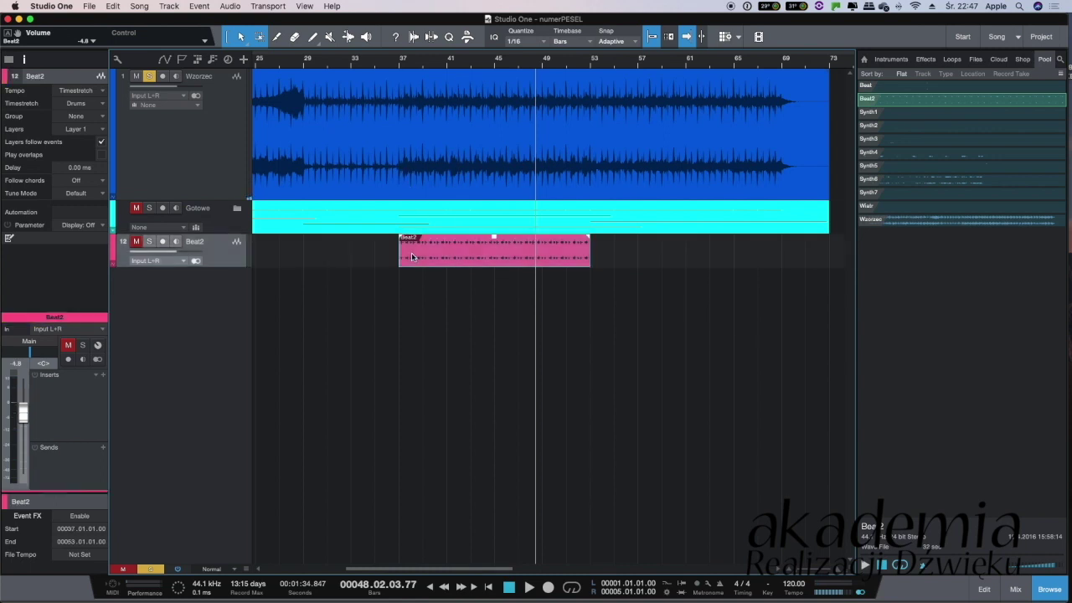
left_click(397, 65)
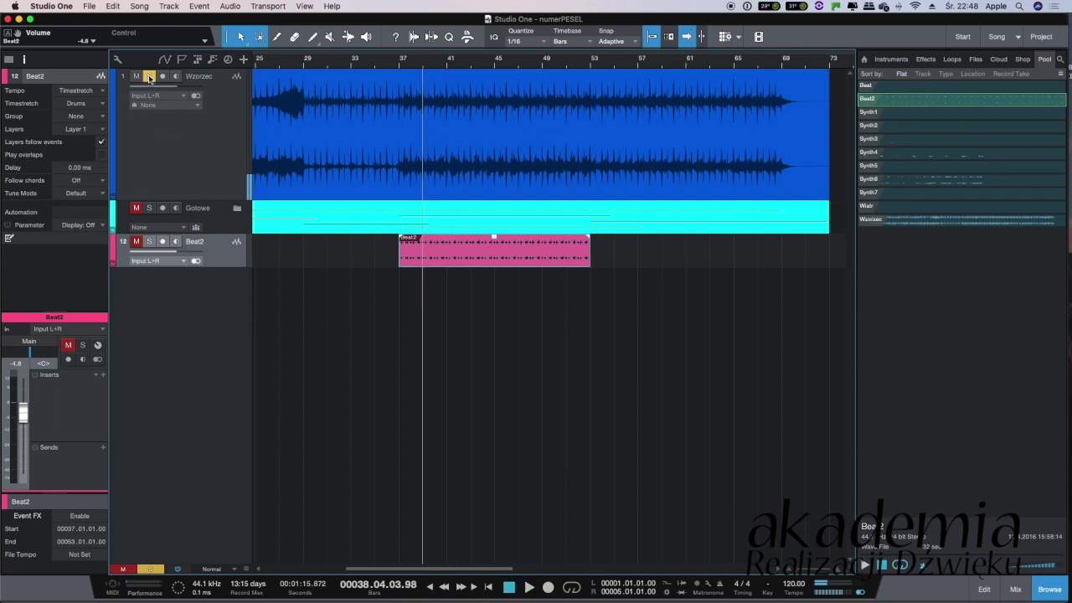
left_click(103, 375)
type("re")
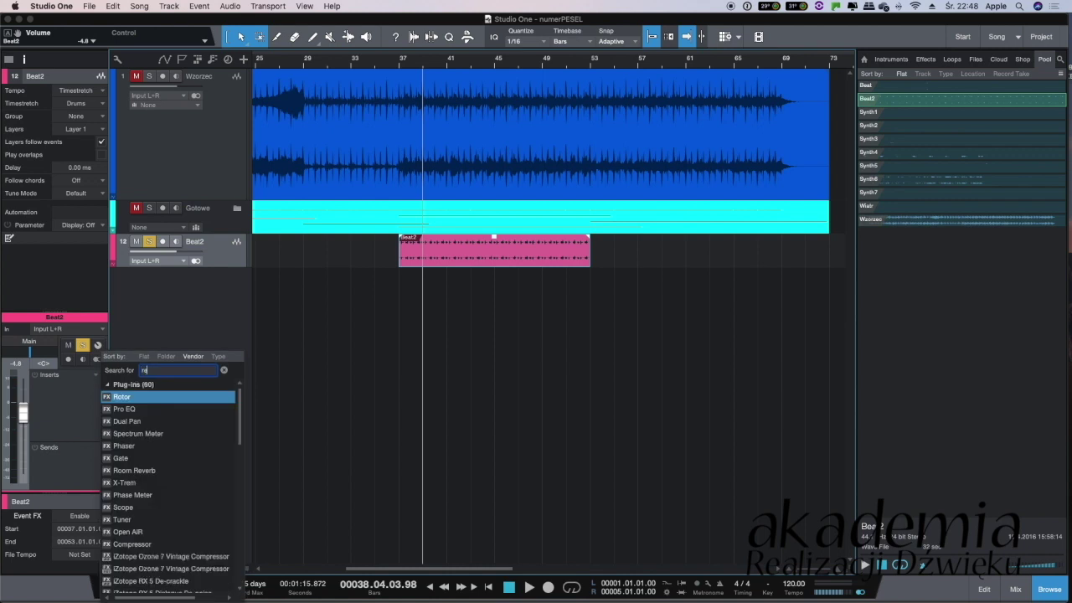
double_click(134, 470)
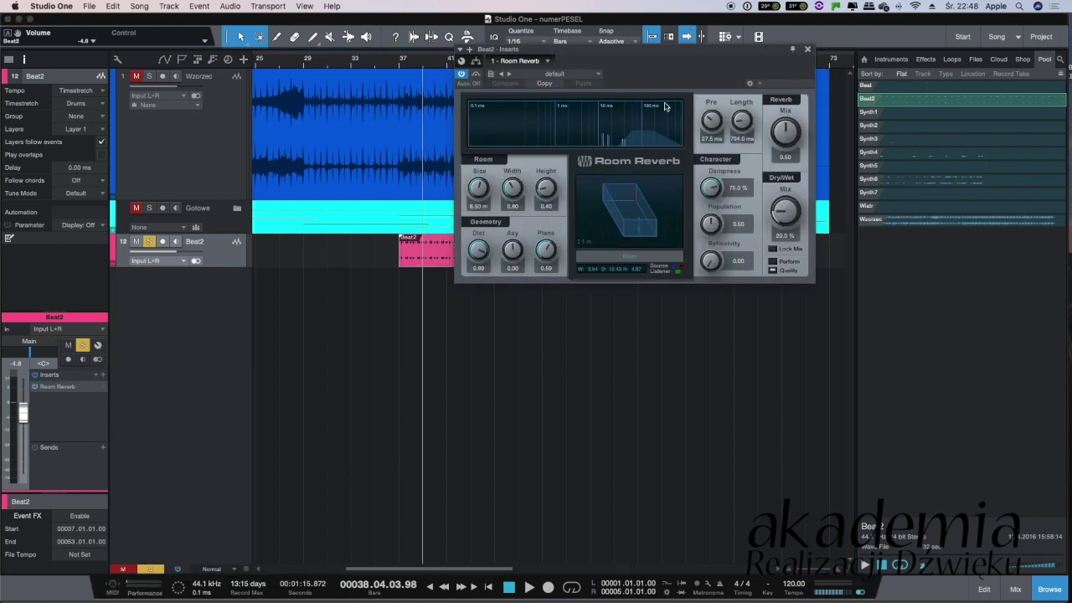
Set the Beat2 Room Reverb's dry/wet mix to 58.5 % and room size to 10.75 m during playback, and close the effect window
left_click_drag(576, 48, 413, 179)
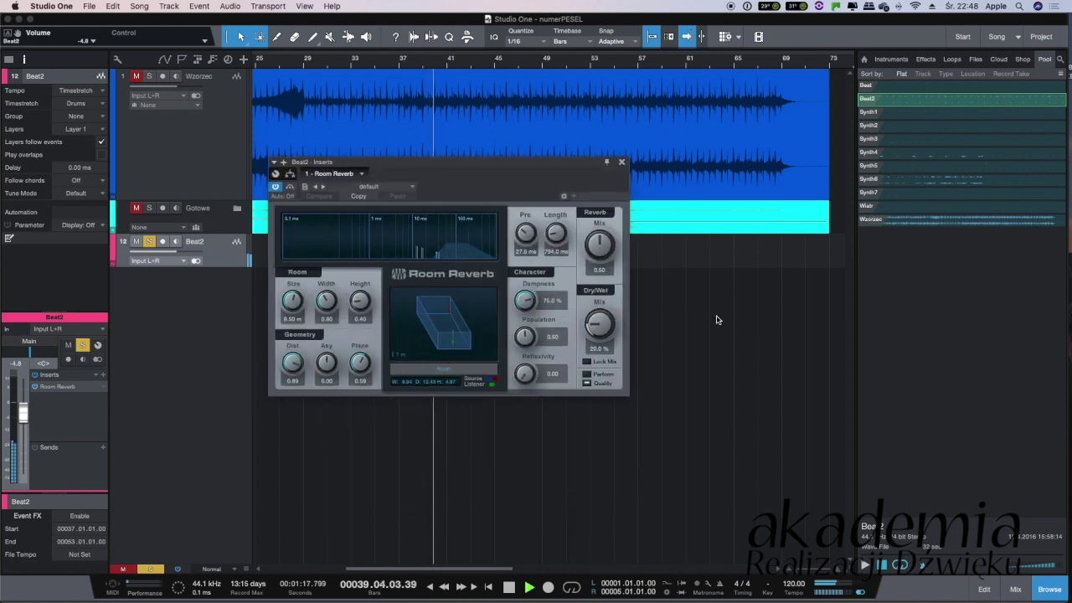
left_click_drag(612, 342, 602, 299)
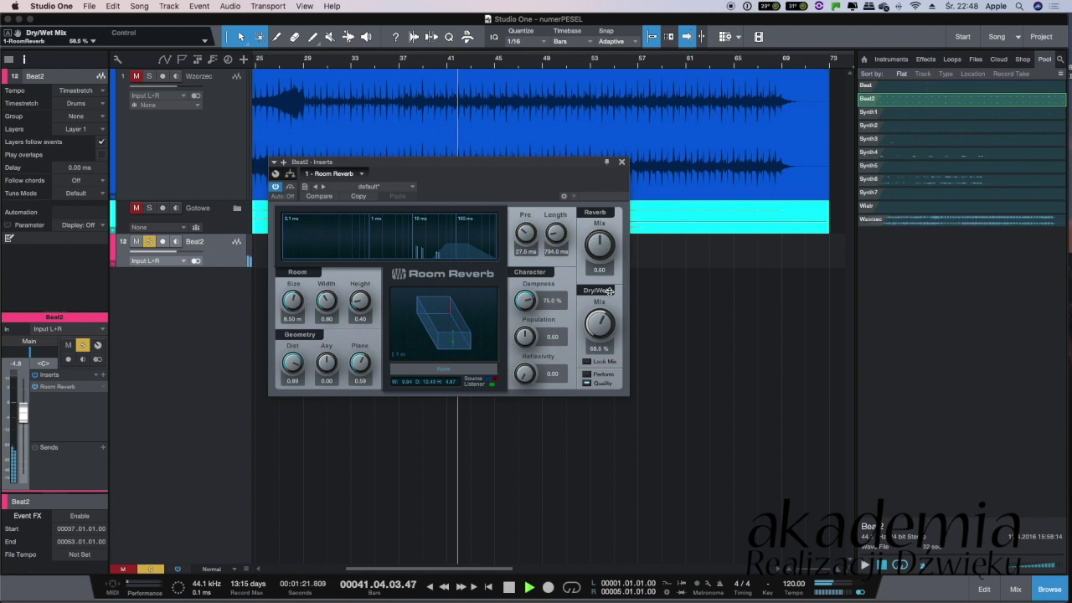
left_click_drag(289, 296, 289, 294)
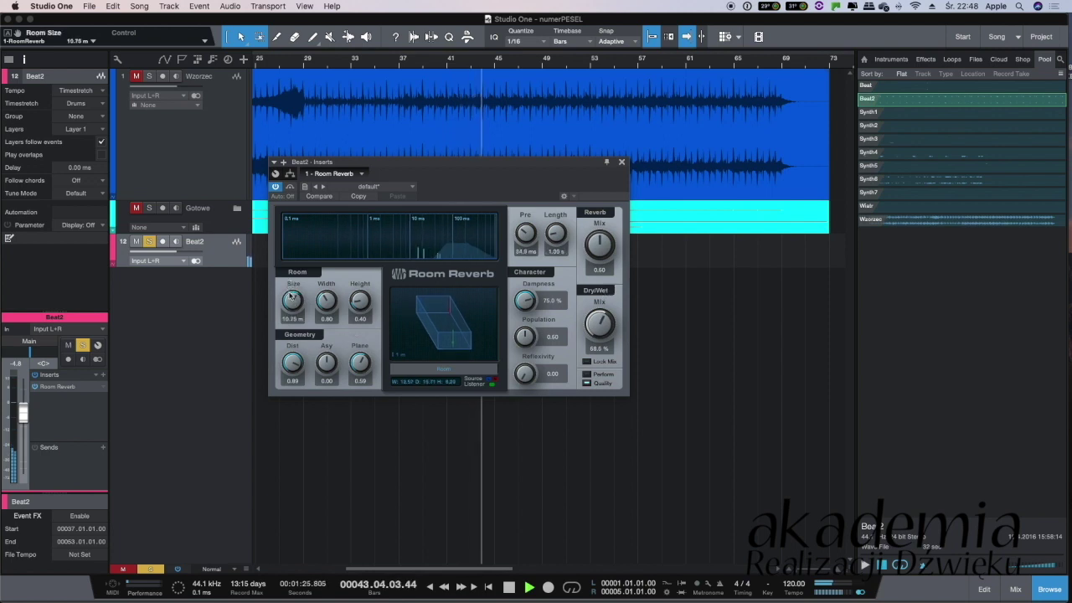
left_click_drag(295, 374, 293, 367)
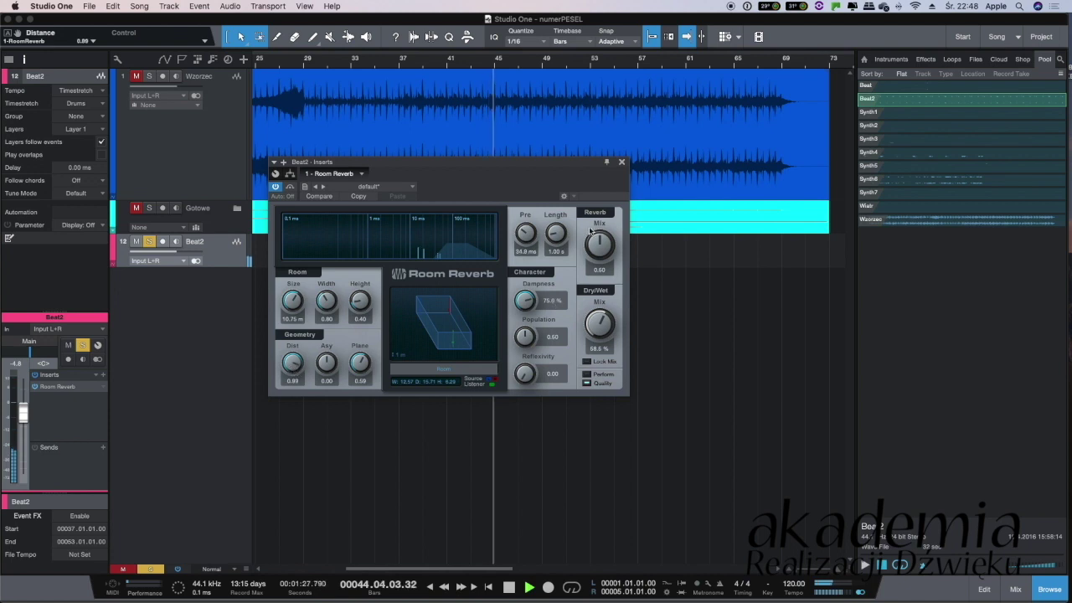
left_click(622, 162)
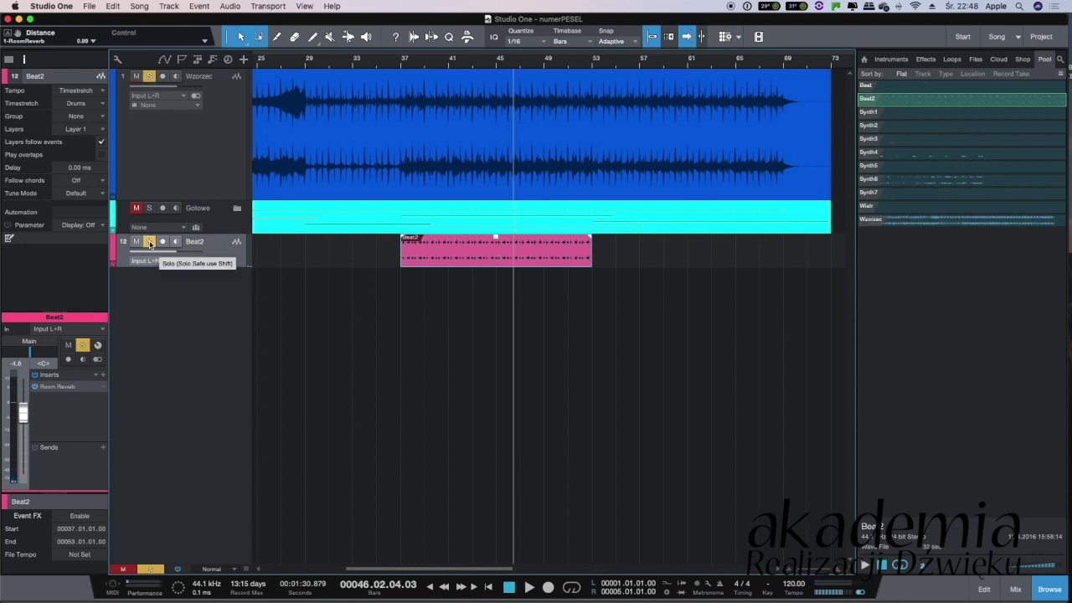
Listen to Wzorzec and Beat2 together from bar 46, spot-check several points toward the song's end, and return the playback position to bar 53
key("space")
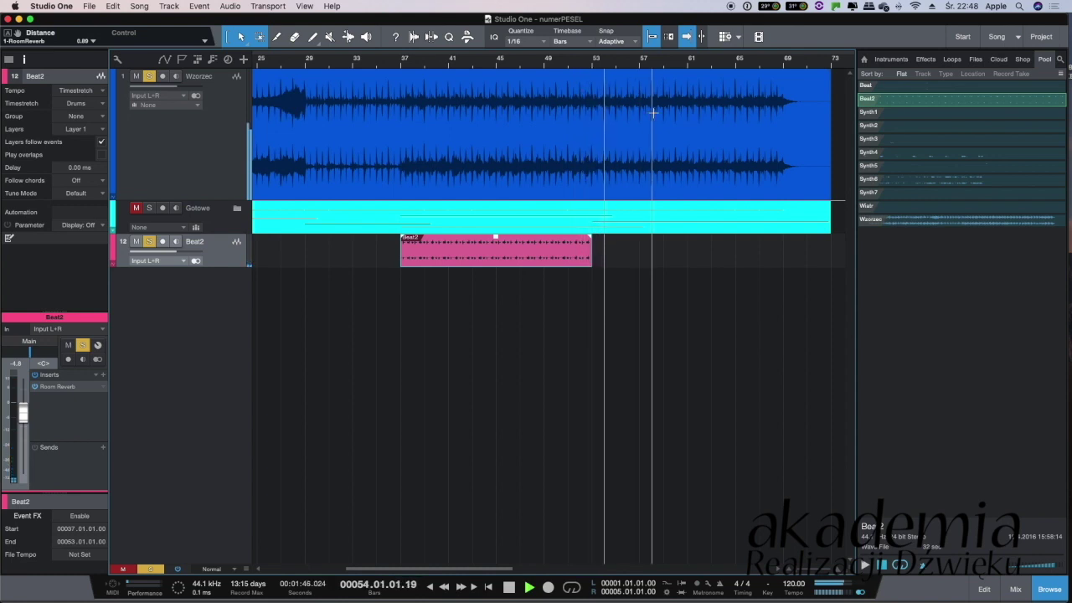
key("space")
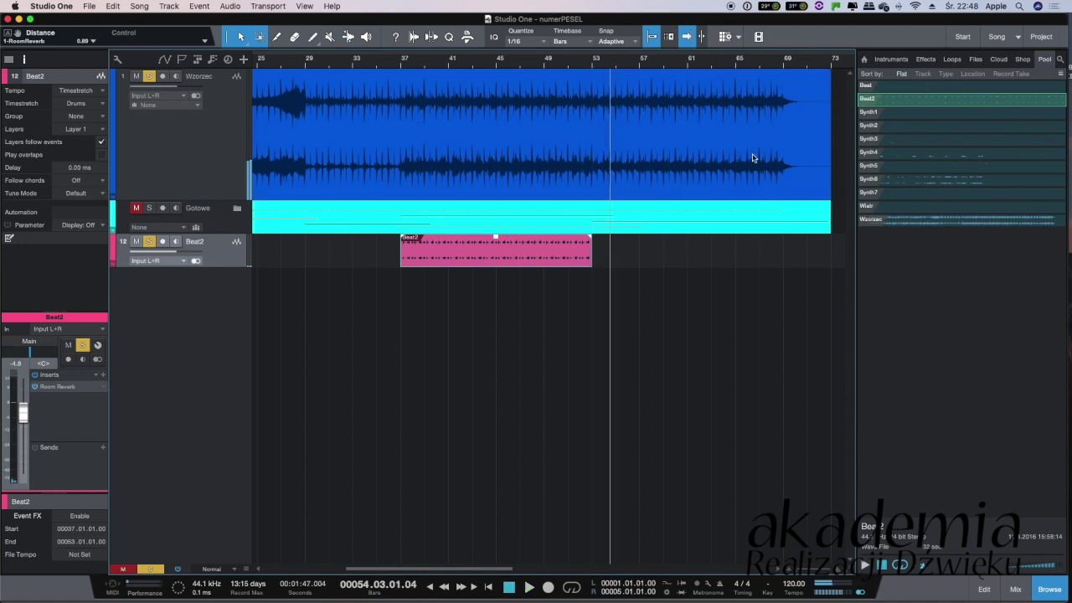
left_click(640, 68)
key("space")
left_click(664, 68)
left_click(702, 69)
left_click(724, 67)
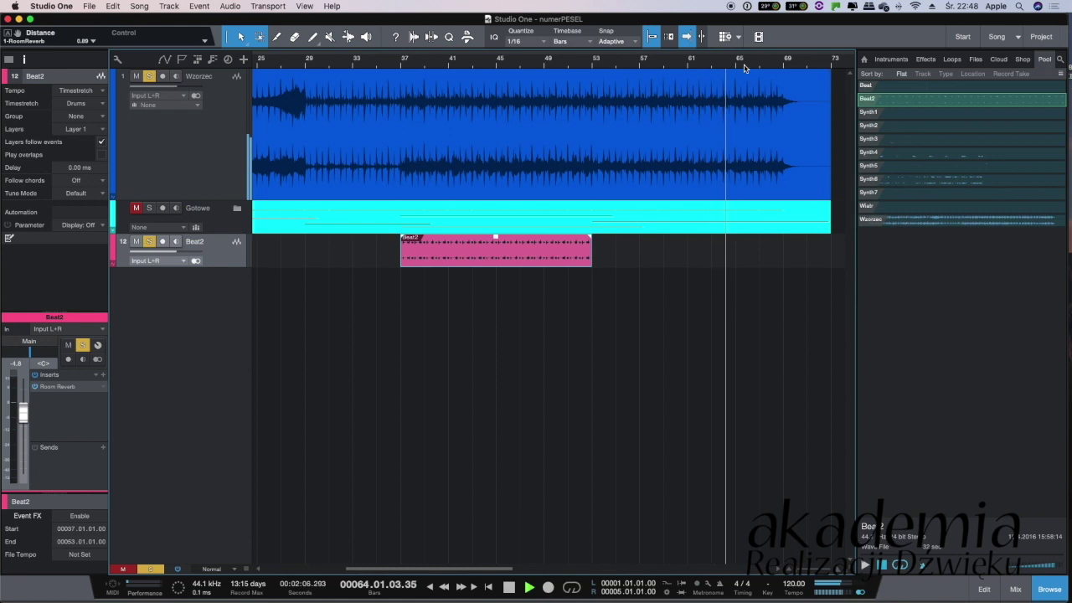
left_click(760, 65)
key("space")
left_click(592, 64)
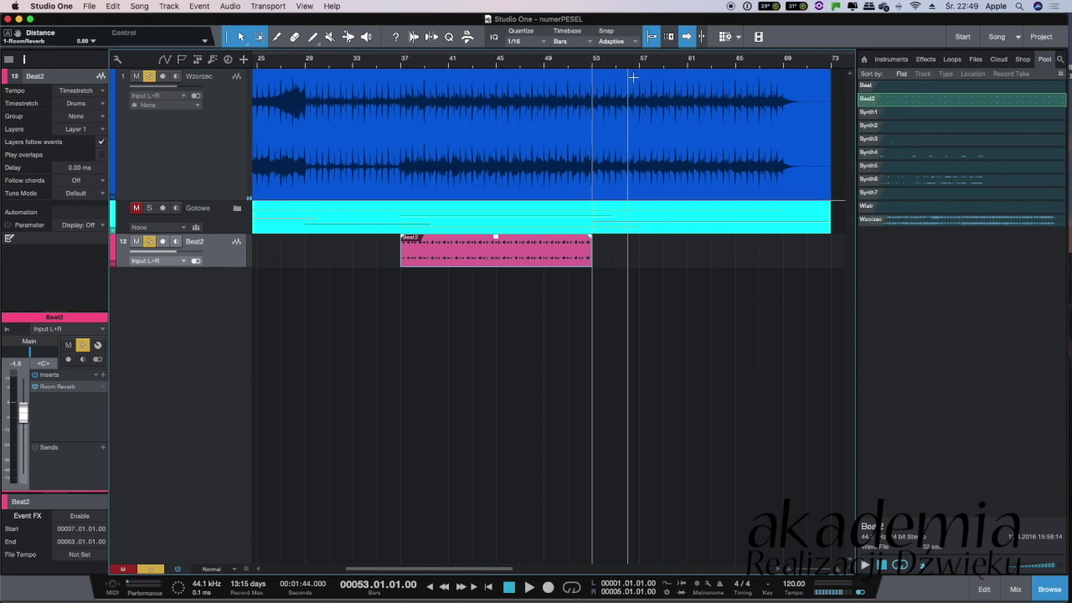
Switch to the exam PDF in Preview and highlight in yellow the sentence about applying an editing effect in bar 53
key("super+Tab")
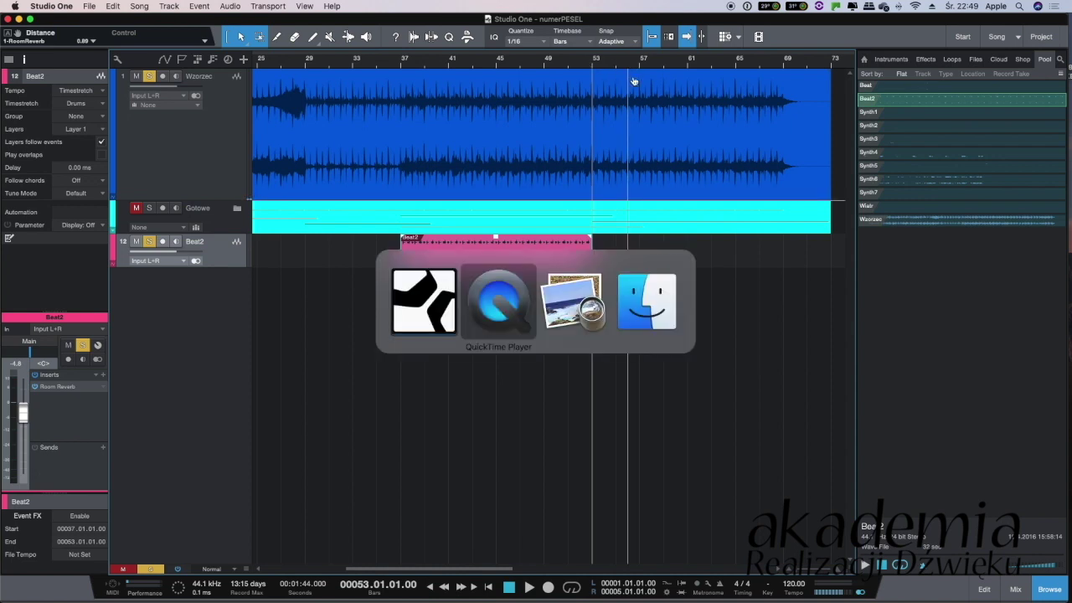
key("Escape")
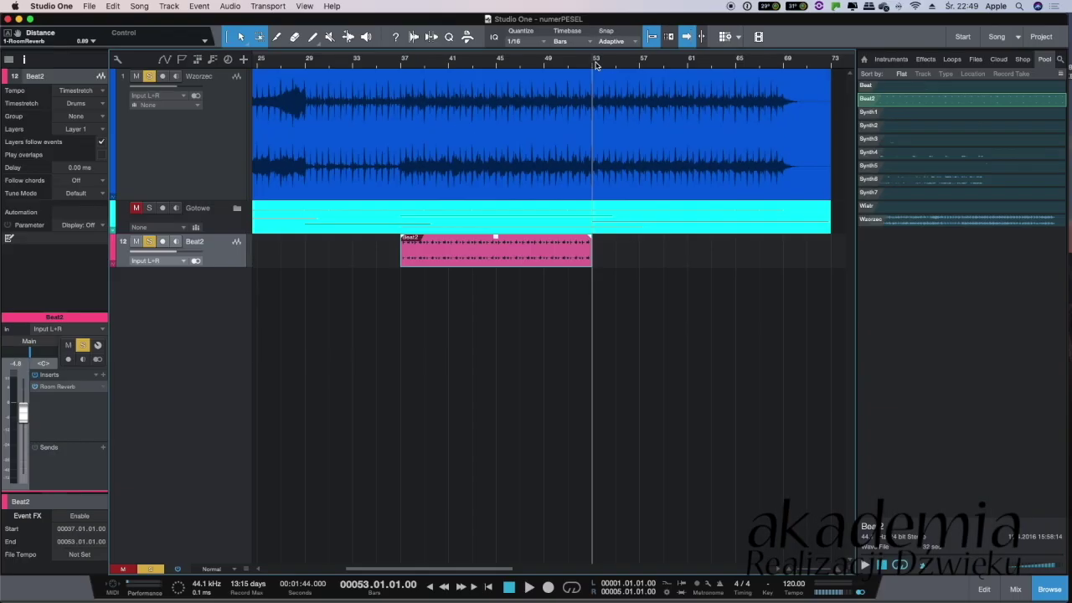
key("super+Tab")
key("super+Tab")
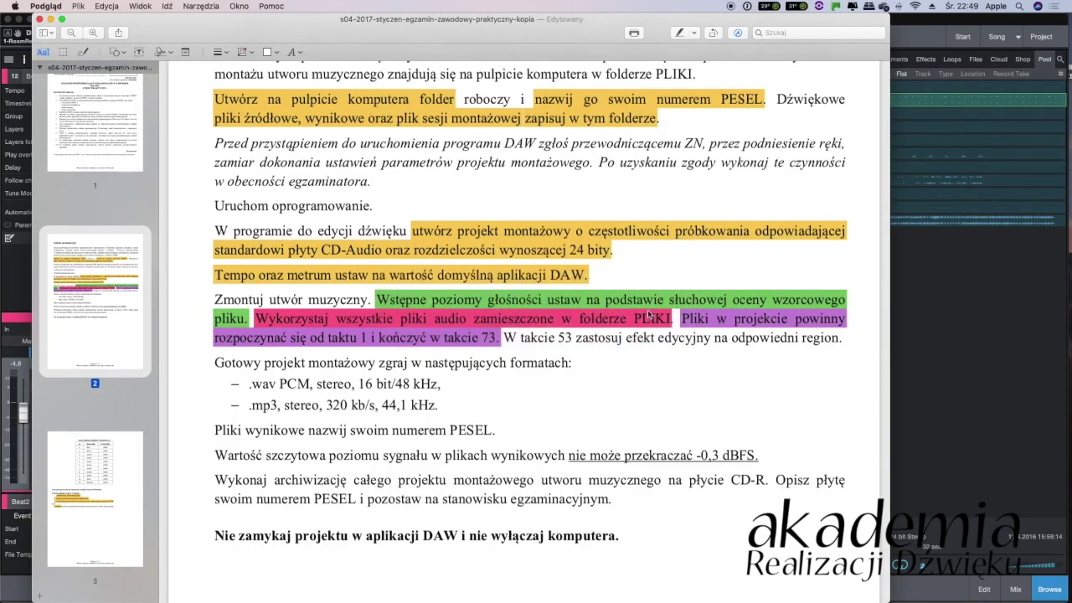
left_click_drag(502, 343, 833, 346)
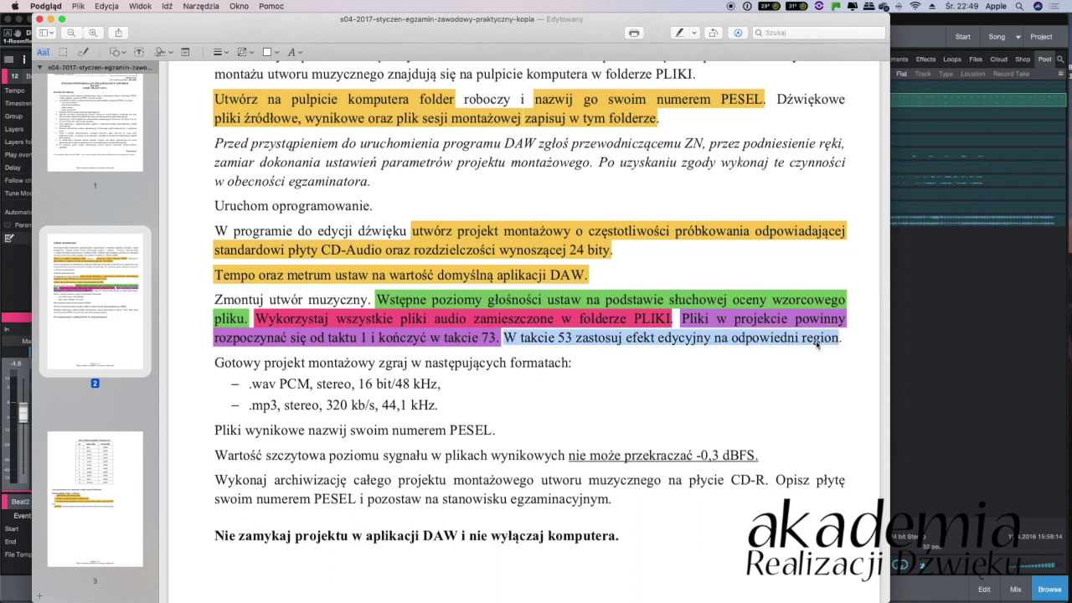
left_click(694, 33)
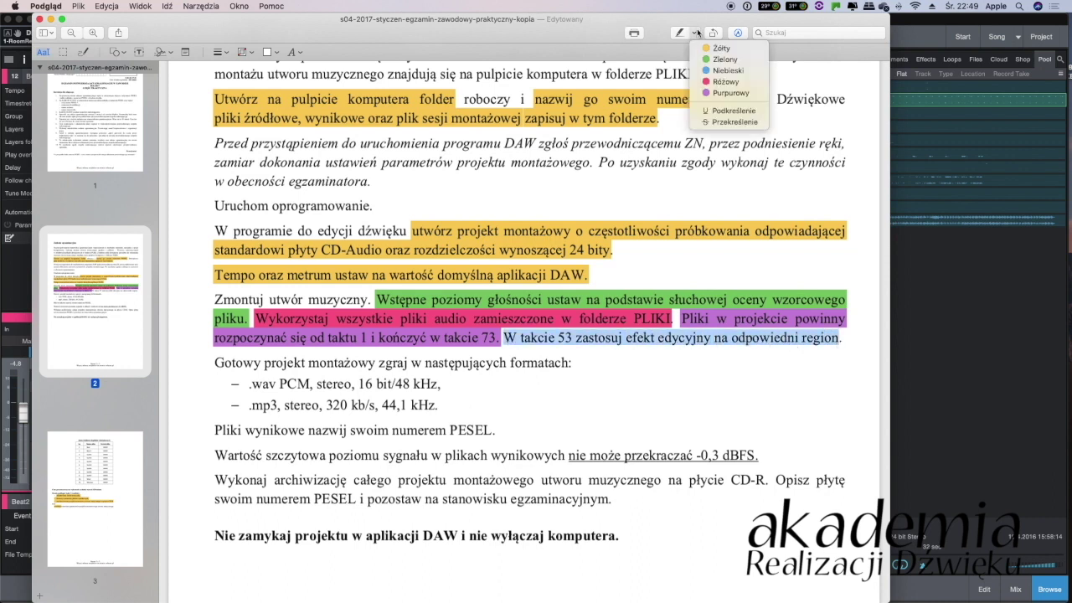
left_click(717, 49)
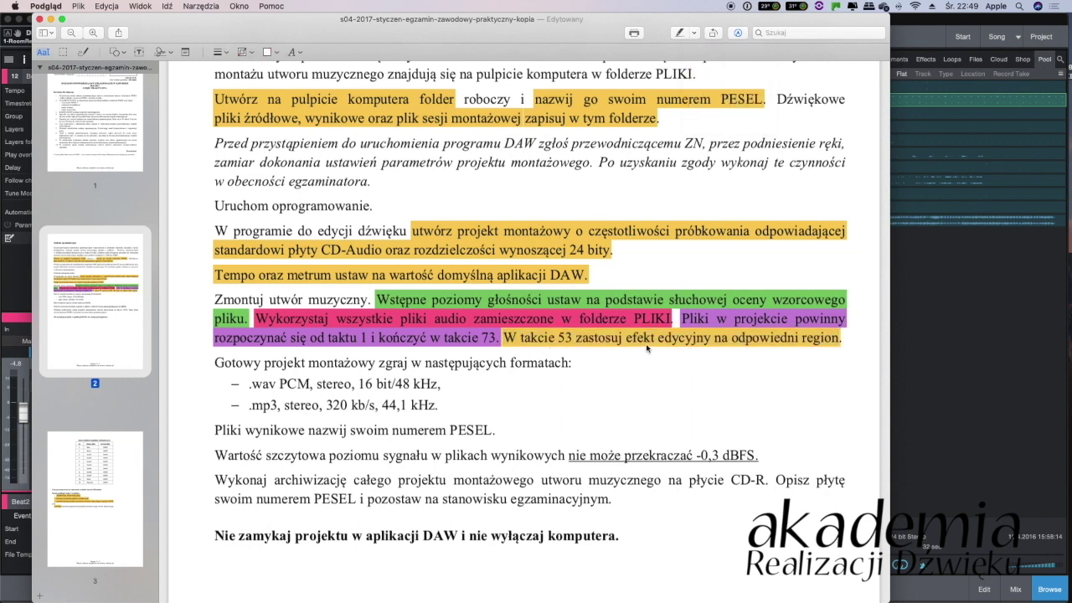
Switch back to Studio One and duplicate the Beat2 clip so the copy starts at bar 53
key("super+Tab")
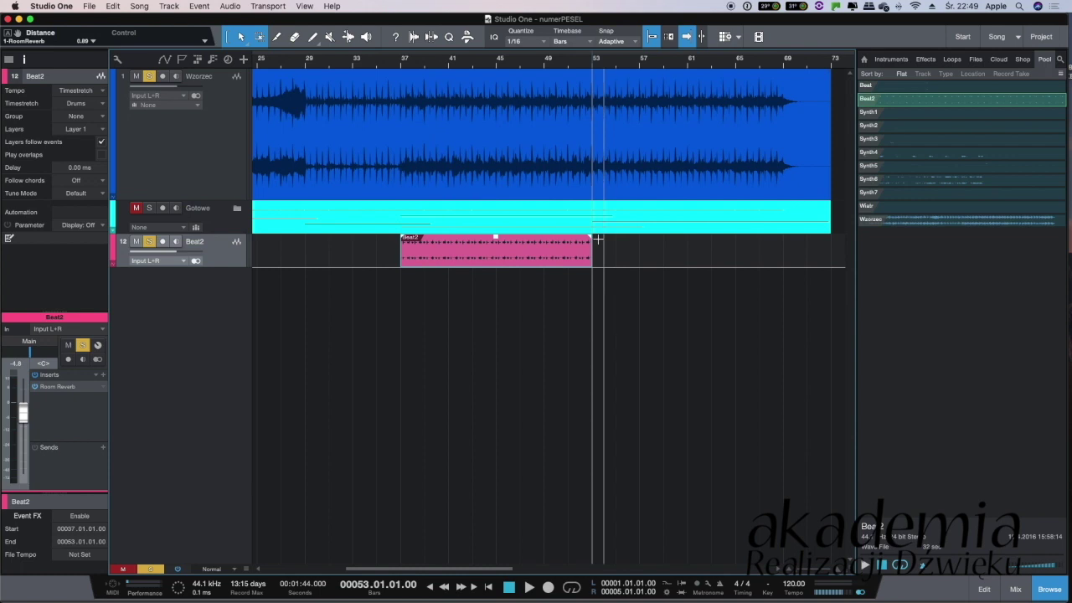
key("super+d")
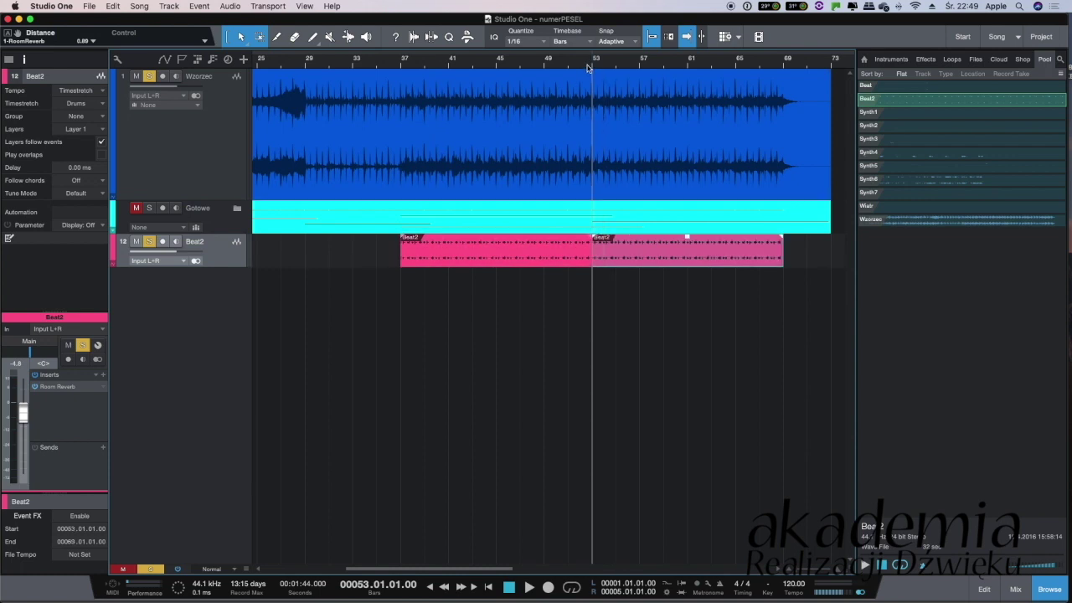
Compare the duplicated Beat2 clip with Wzorzec from bar 53 by alternating solo, ending with only Beat2 soloed
key("space")
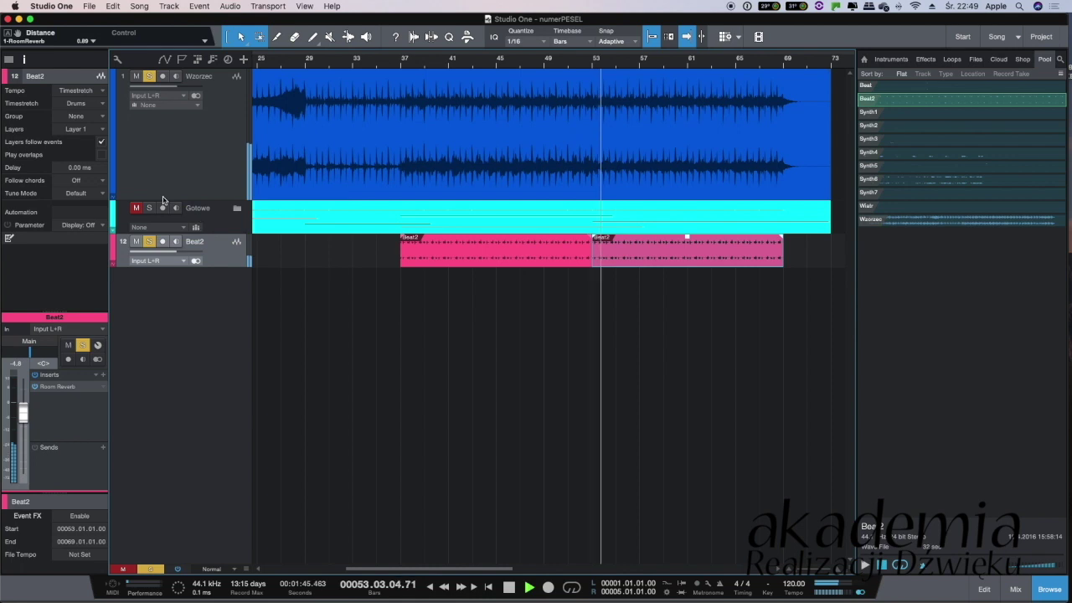
left_click(136, 76)
left_click(150, 76)
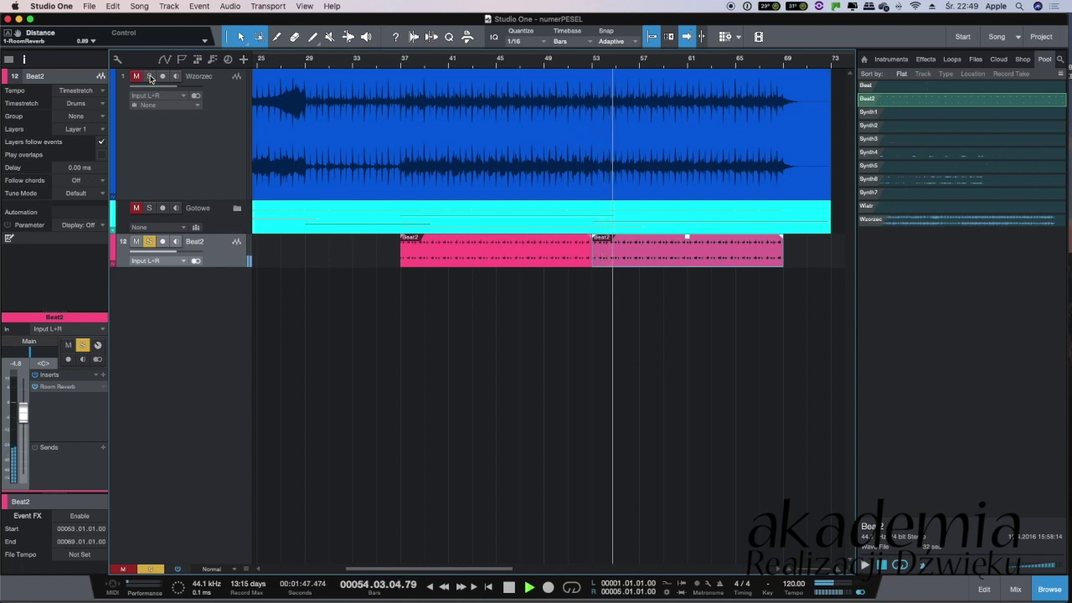
left_click(150, 76)
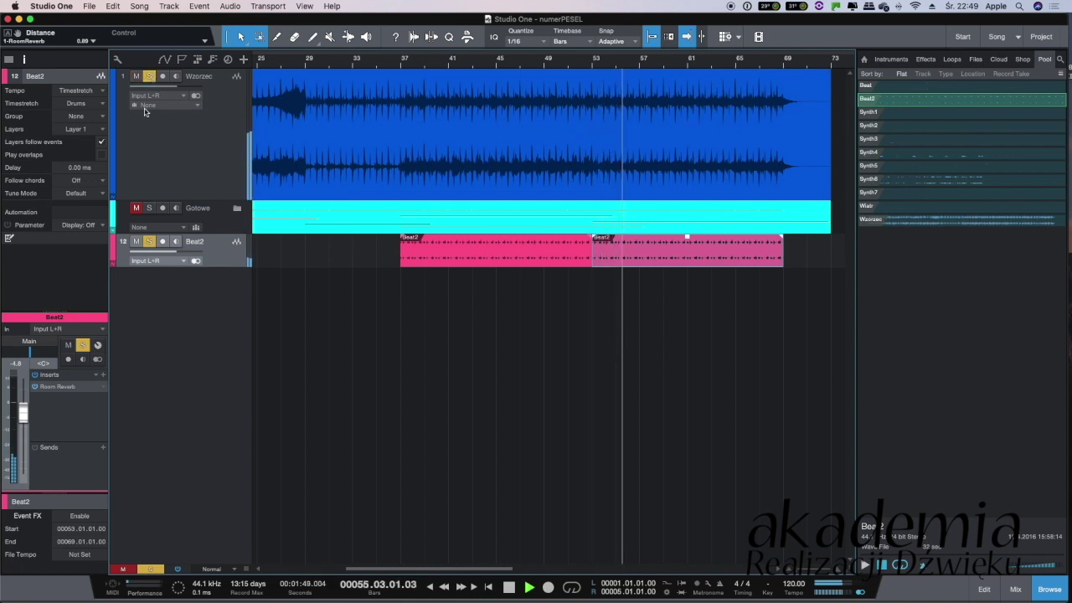
left_click(135, 241)
left_click(149, 242)
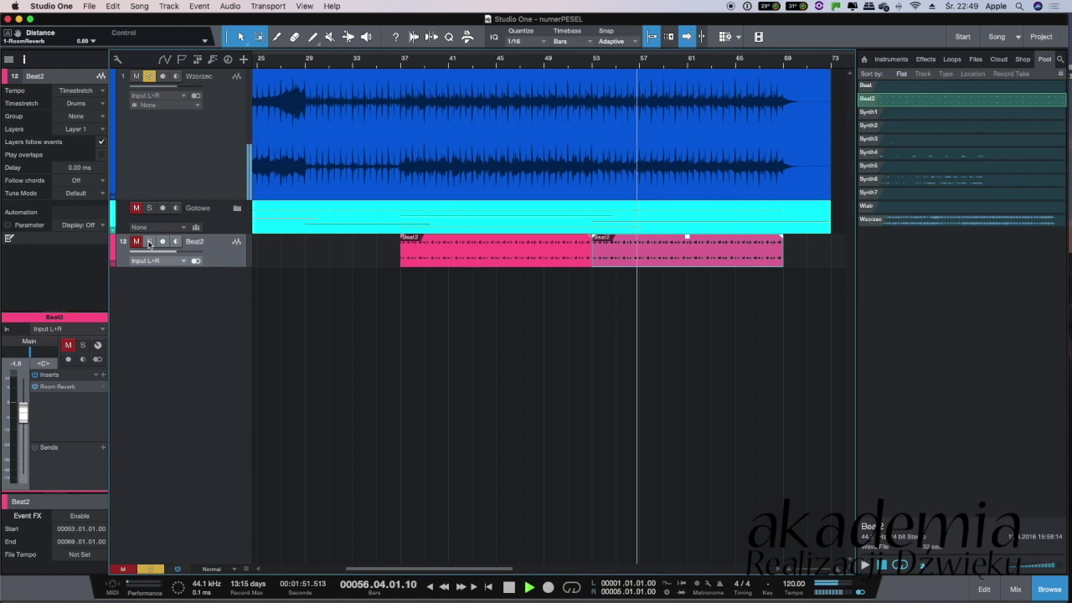
left_click(149, 242)
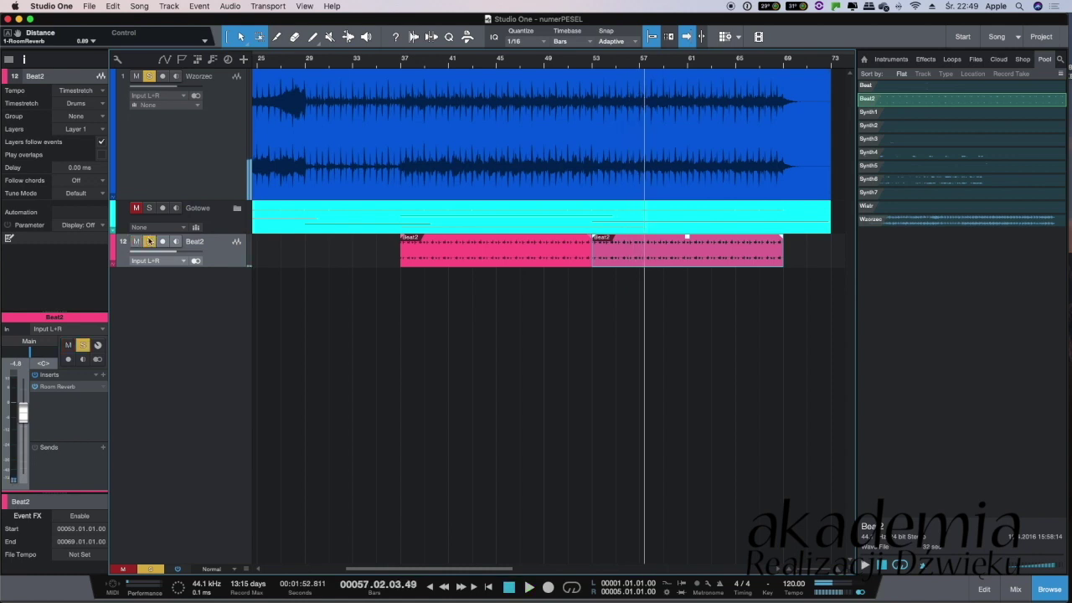
left_click(150, 76)
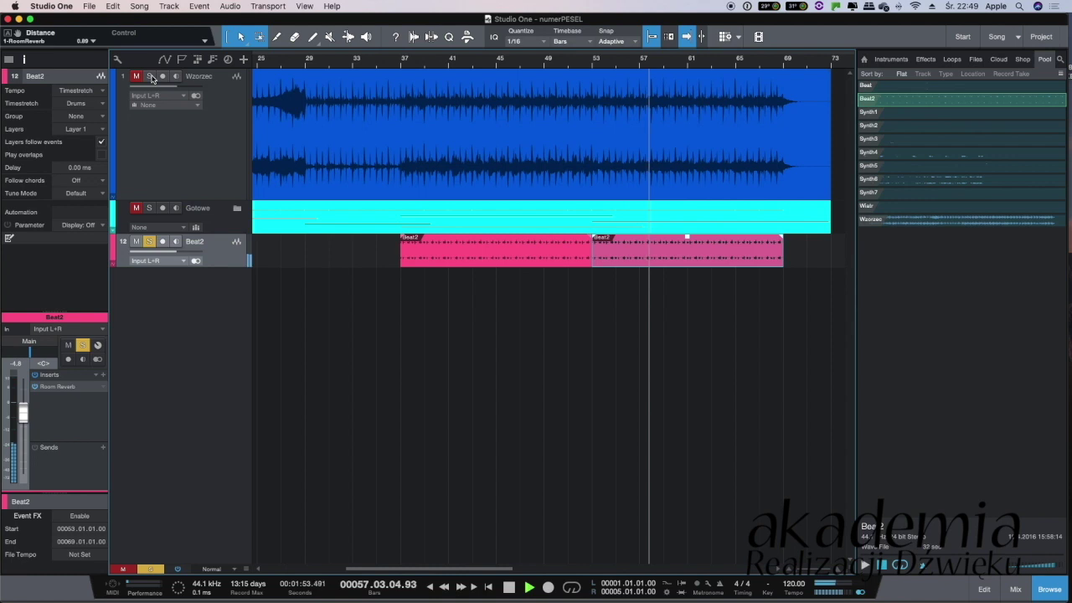
key("space")
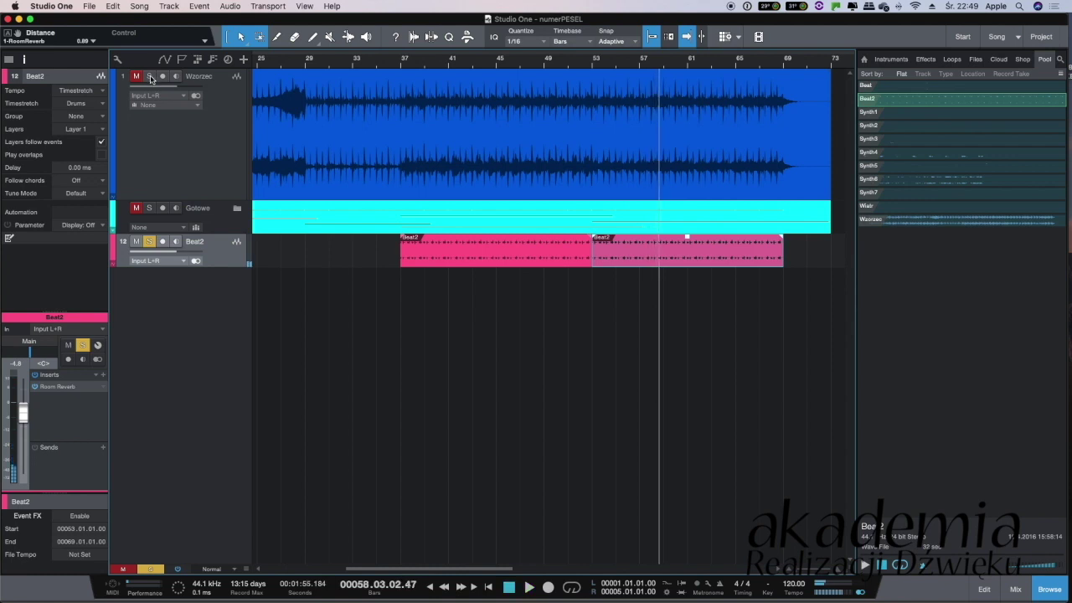
left_click(149, 242)
key("space")
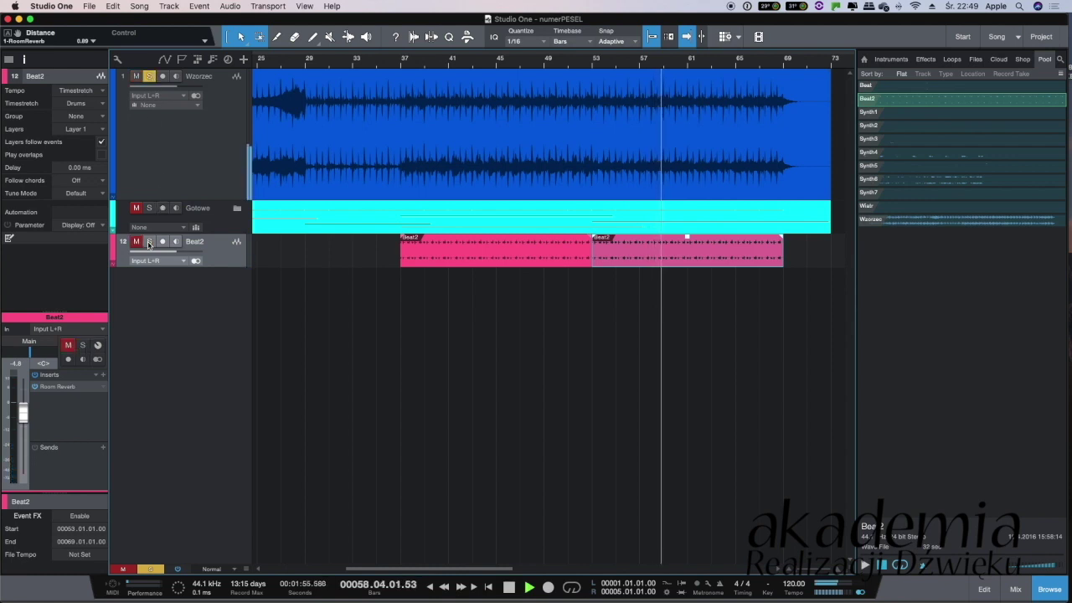
key("space")
left_click(151, 242)
left_click(135, 77)
Reverse the audio of the second Beat2 clip, which starts at bar 53
left_click(563, 266)
left_click(630, 265)
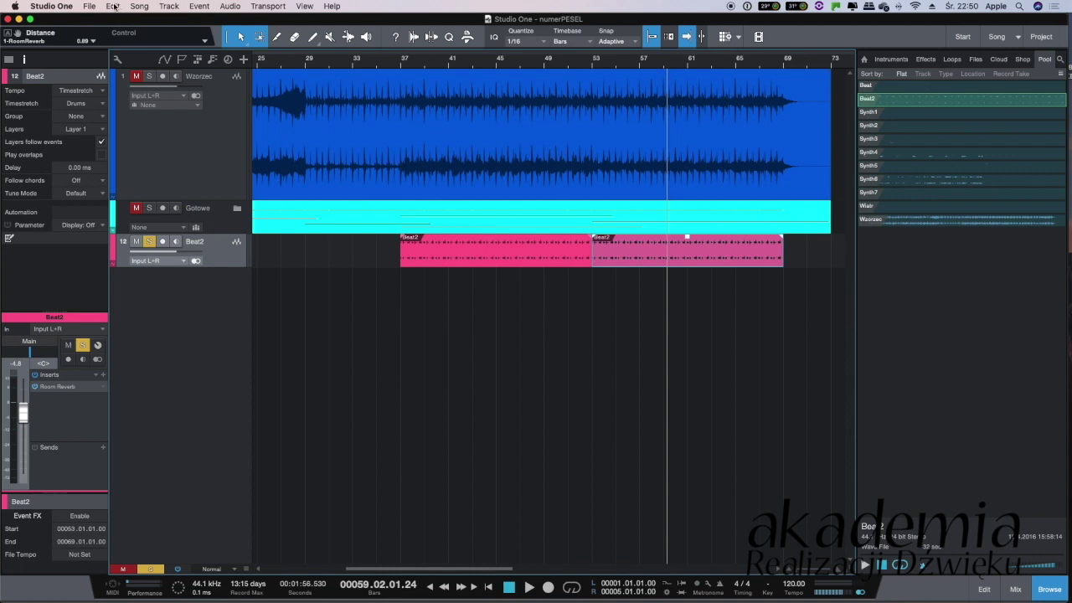
left_click(114, 7)
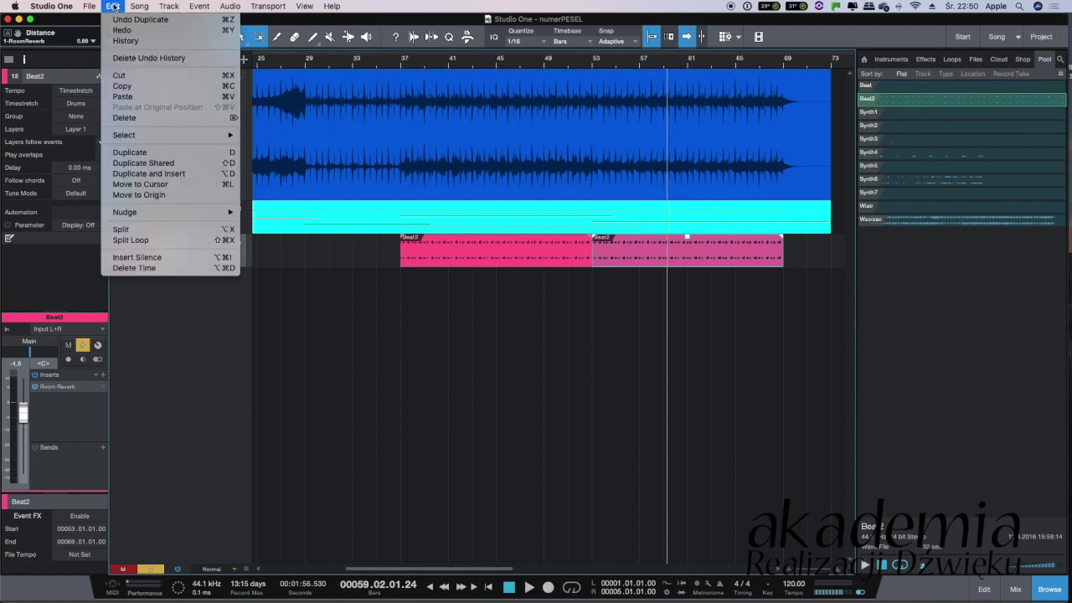
mouse_move(235, 7)
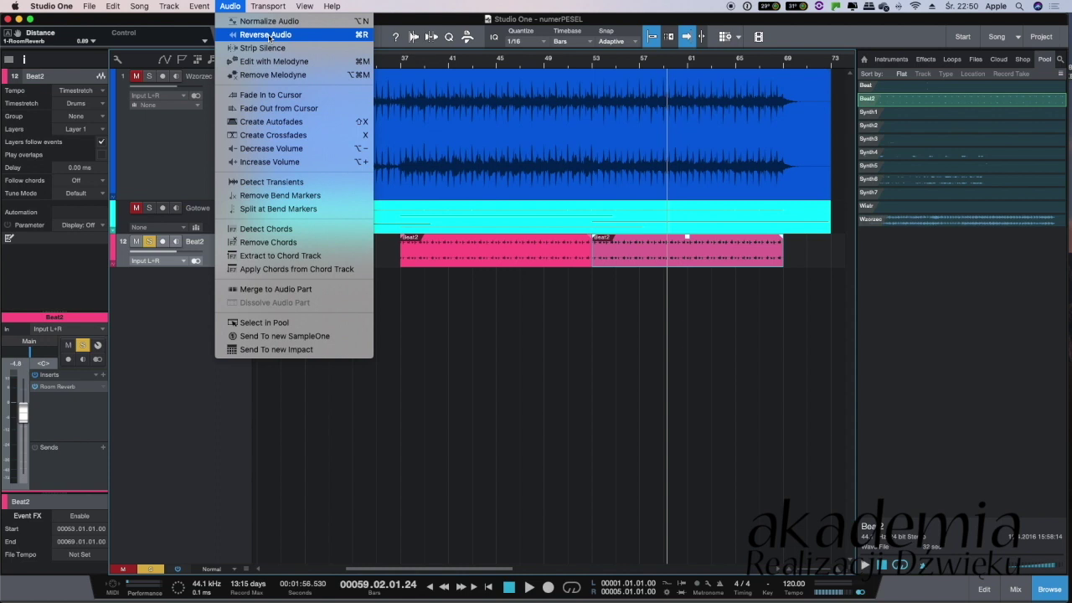
left_click(366, 37)
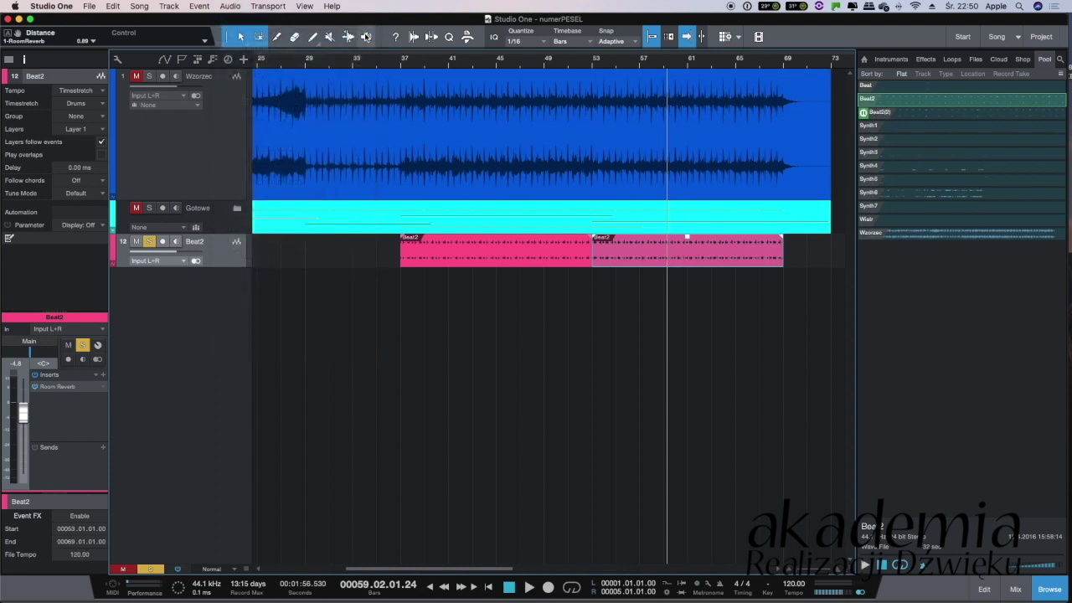
Compare the reversed Beat2 clip with Wzorzec from bar 53 and lower the Beat2 track's volume to -6.8 dB
left_click(589, 66)
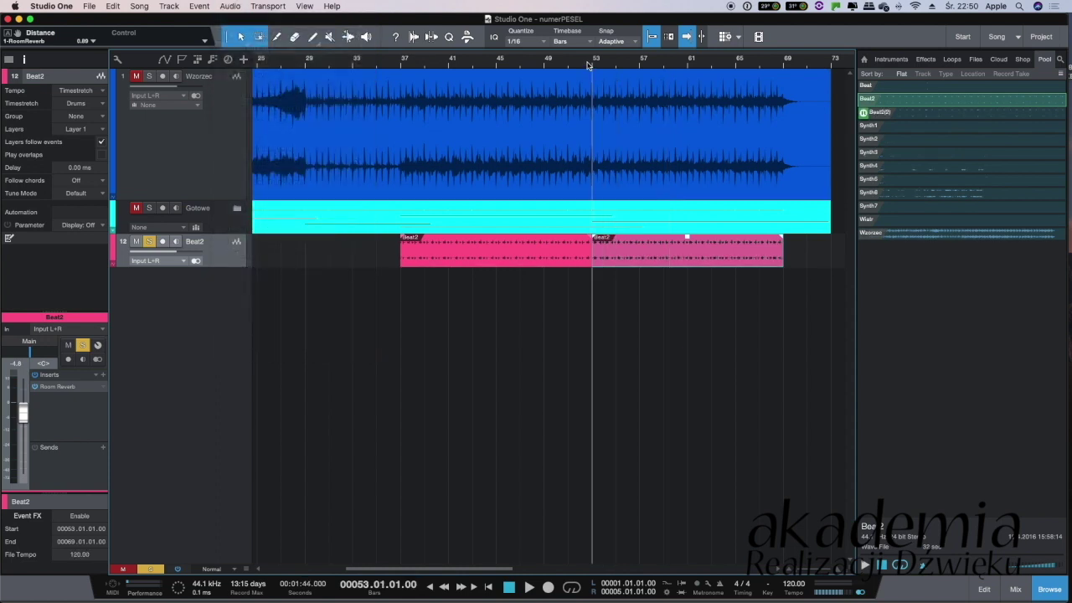
key("space")
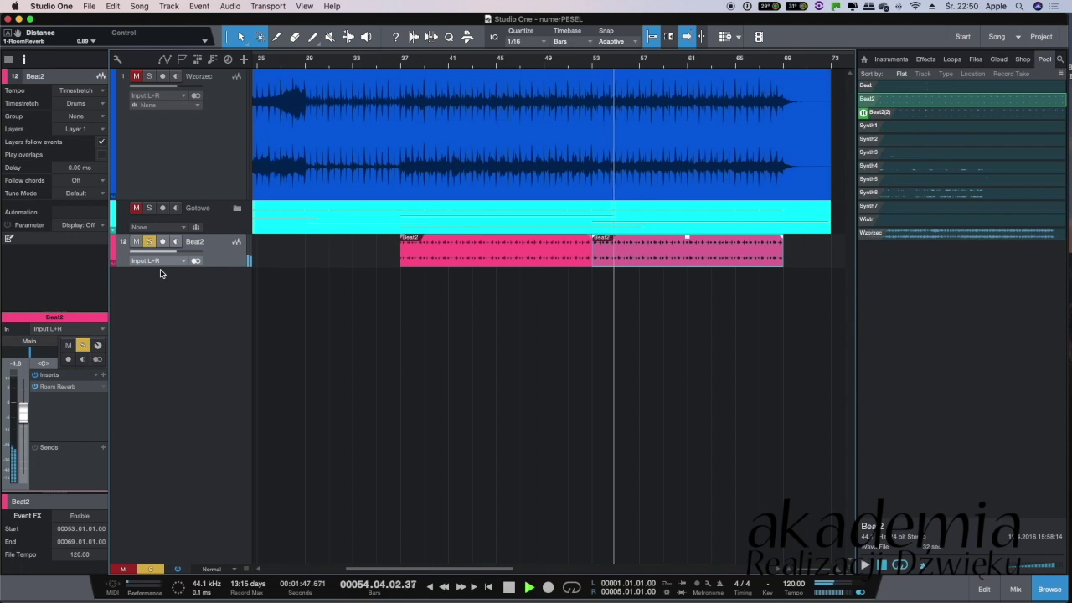
left_click(149, 241)
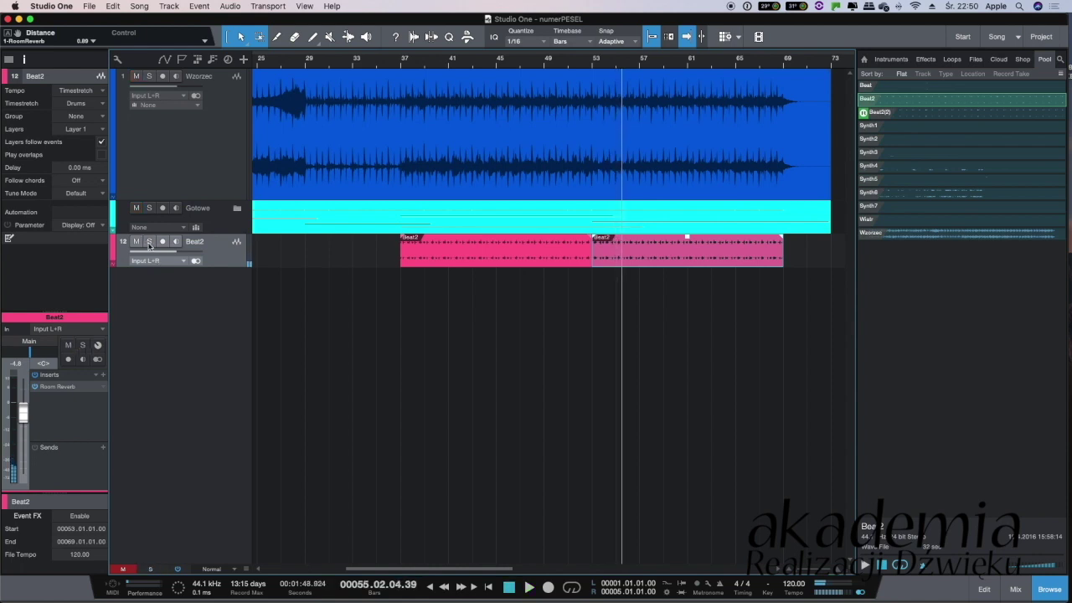
left_click(149, 76)
double_click(594, 69)
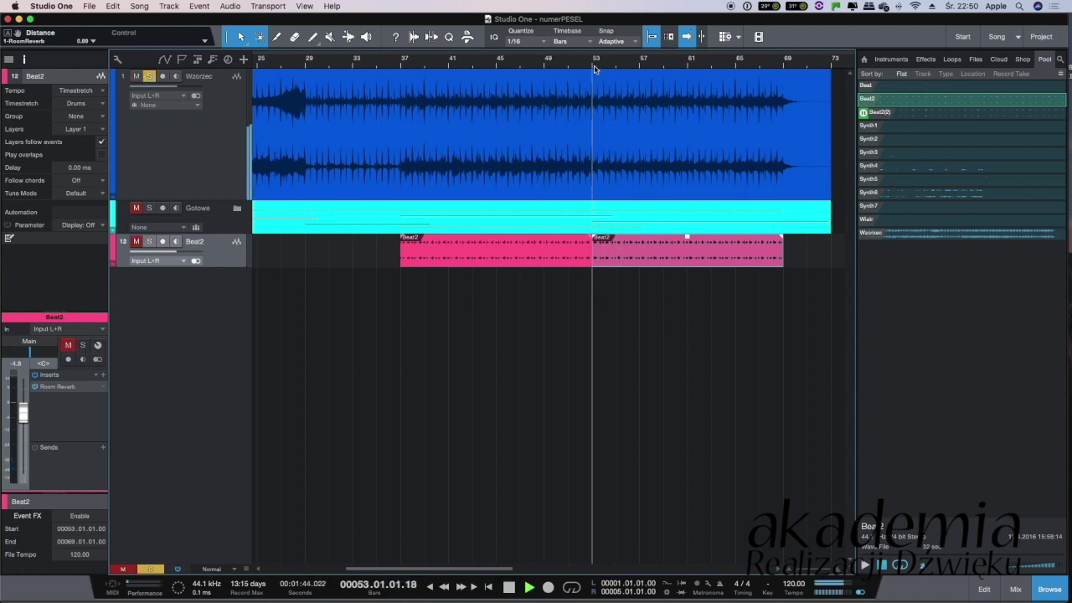
left_click(149, 241)
mouse_move(177, 251)
left_mouse_down()
mouse_move(202, 256)
mouse_move(174, 253)
left_mouse_up()
key("space")
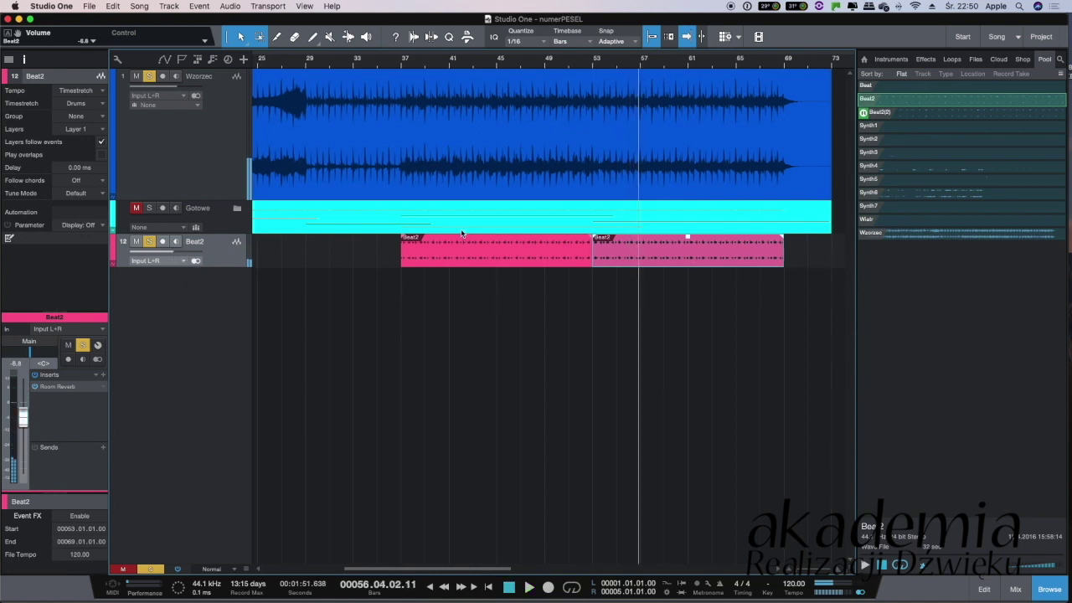
Check the exam PDF's bar 53 effect instruction, return to Studio One and play the soloed Beat2 track from bar 37
key("super+Tab")
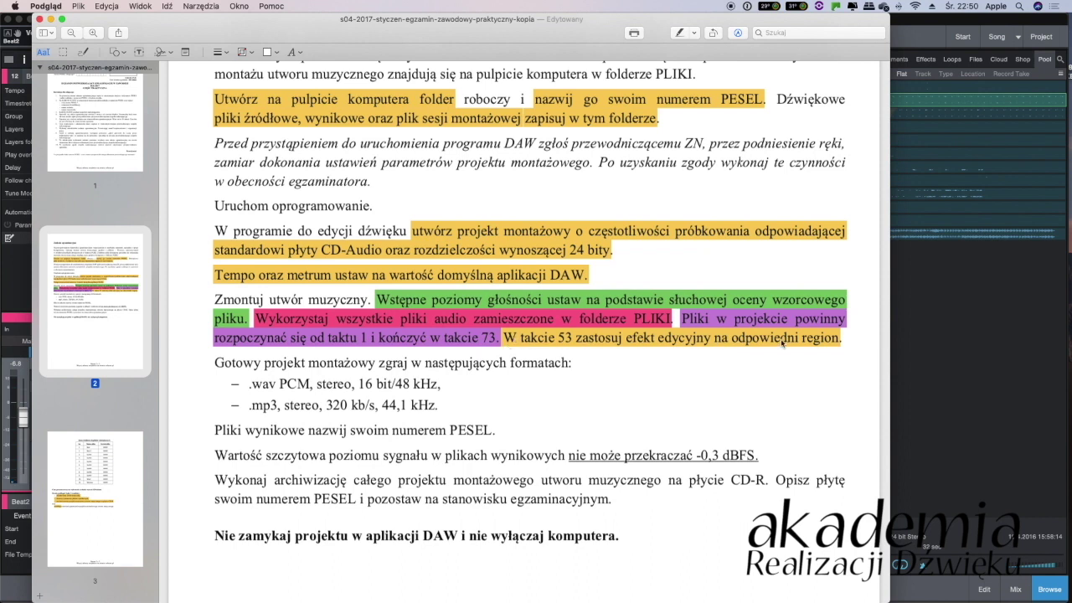
key("super+Tab")
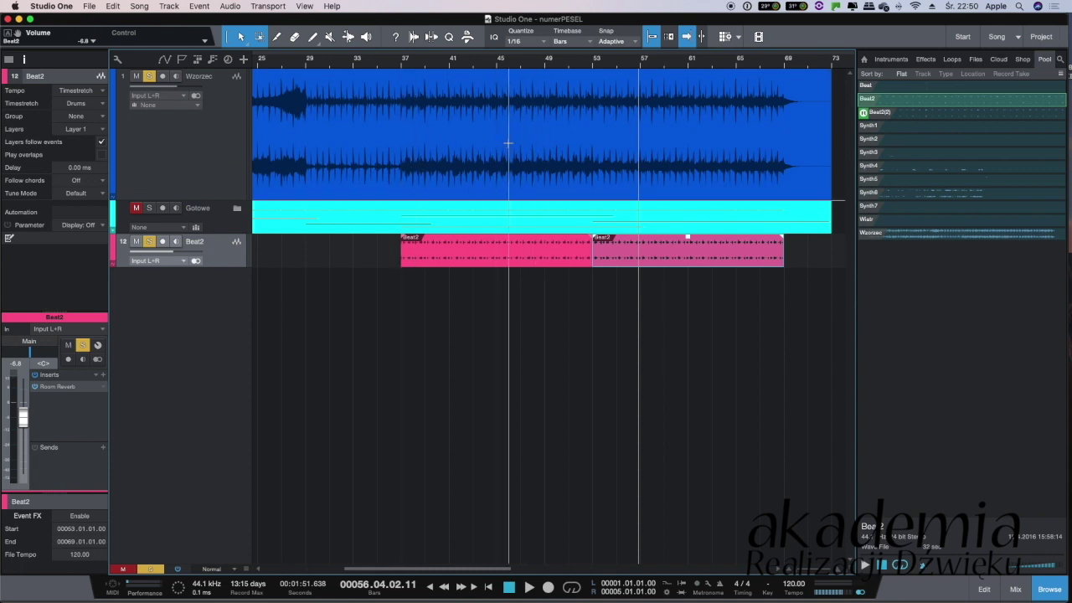
left_click(402, 62)
left_click(150, 77)
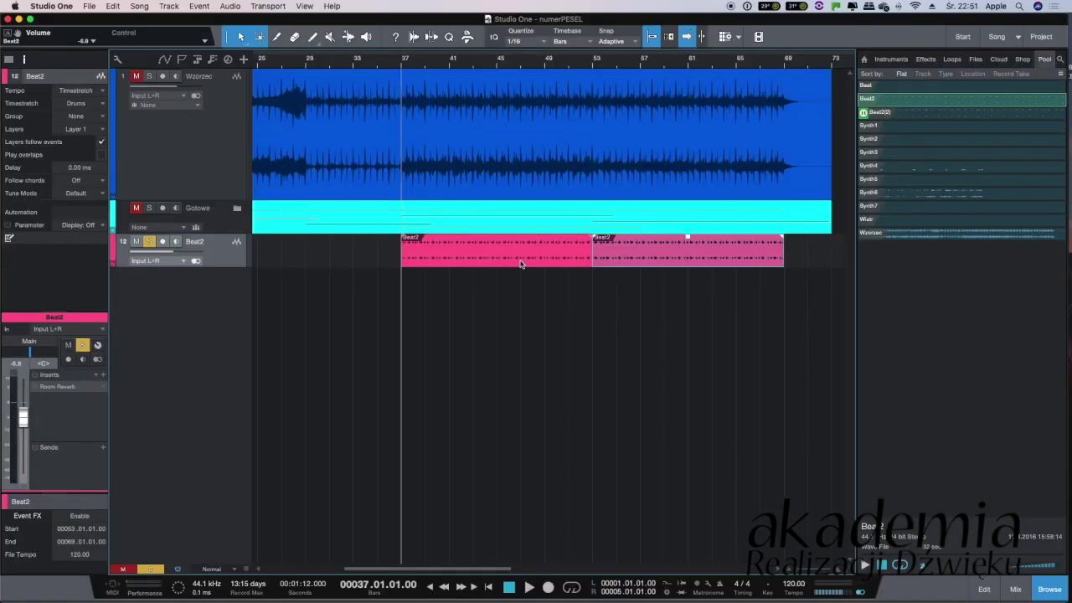
scroll(344, 270, "right", 1)
key("space")
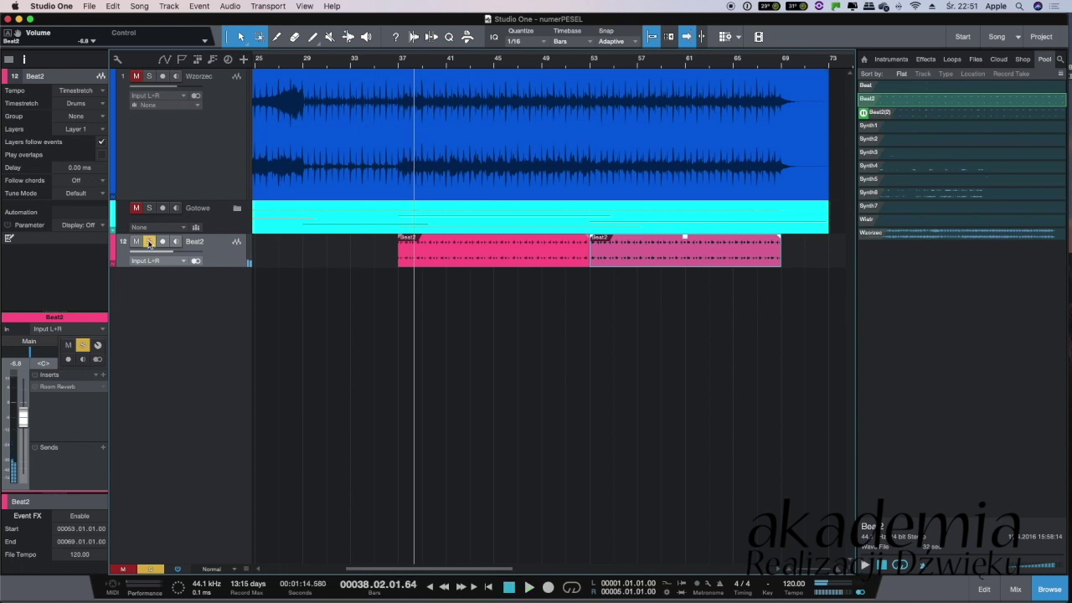
Compare Beat2 with Wzorzec from bar 38 by alternating solo between them, ending with only Beat2 soloed
left_click(149, 242)
left_click(149, 77)
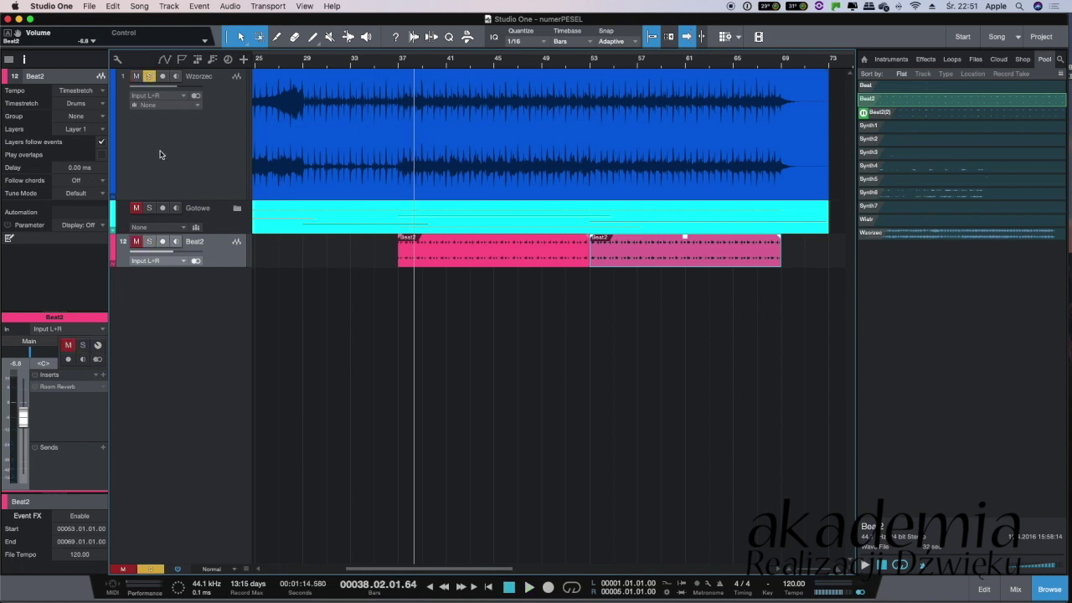
key("space")
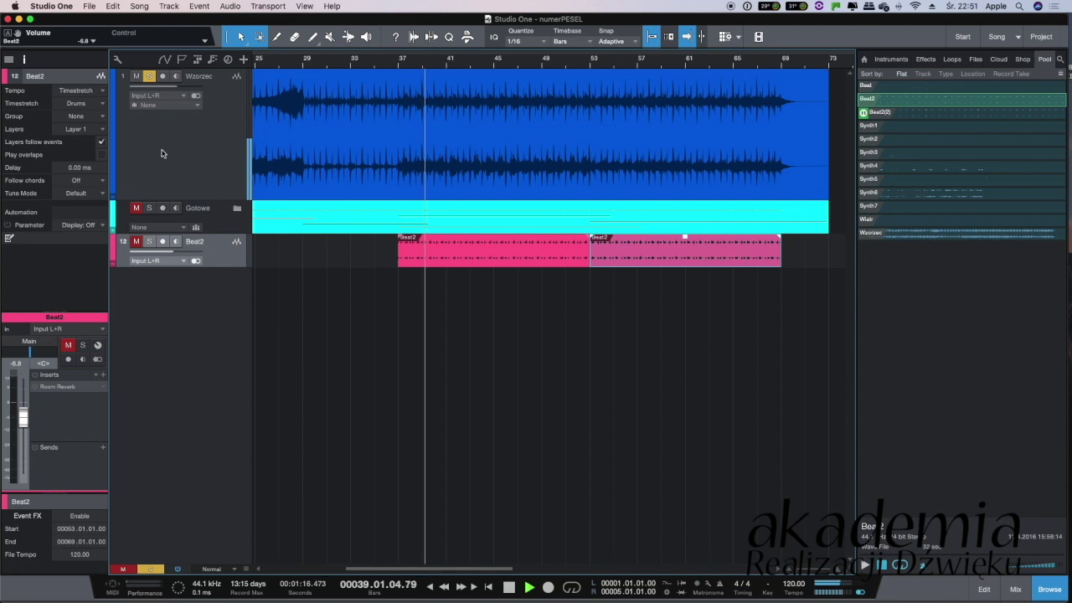
key("space")
left_click(150, 78)
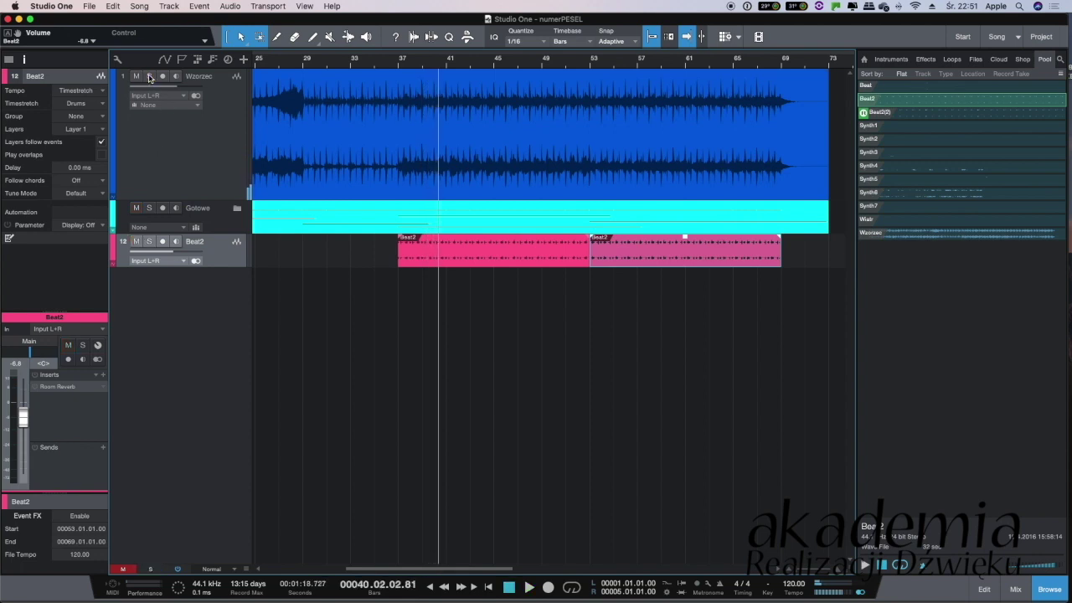
left_click(150, 242)
key("space")
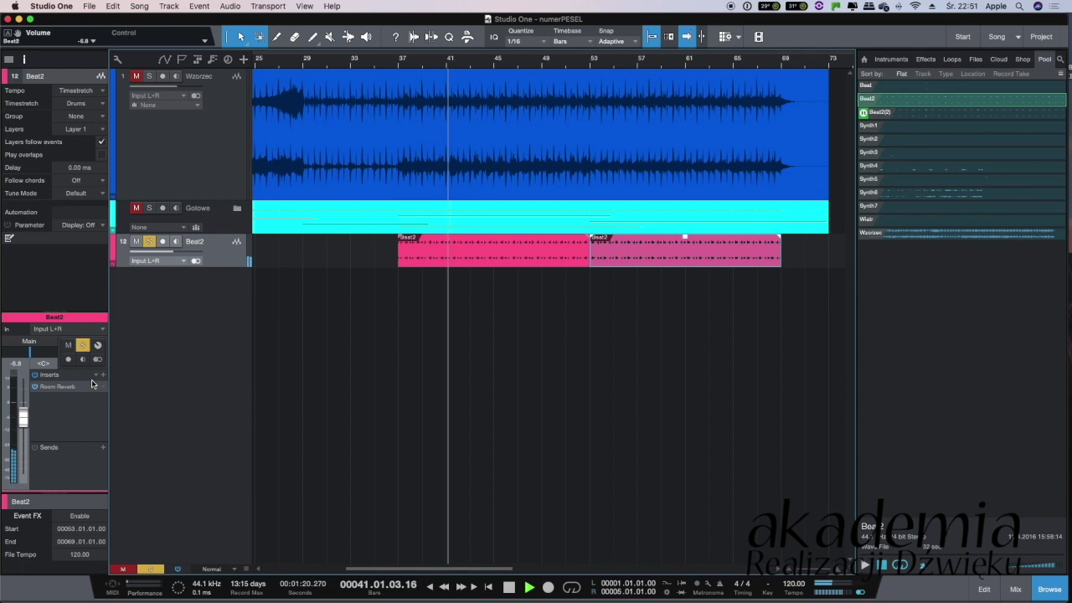
key("space")
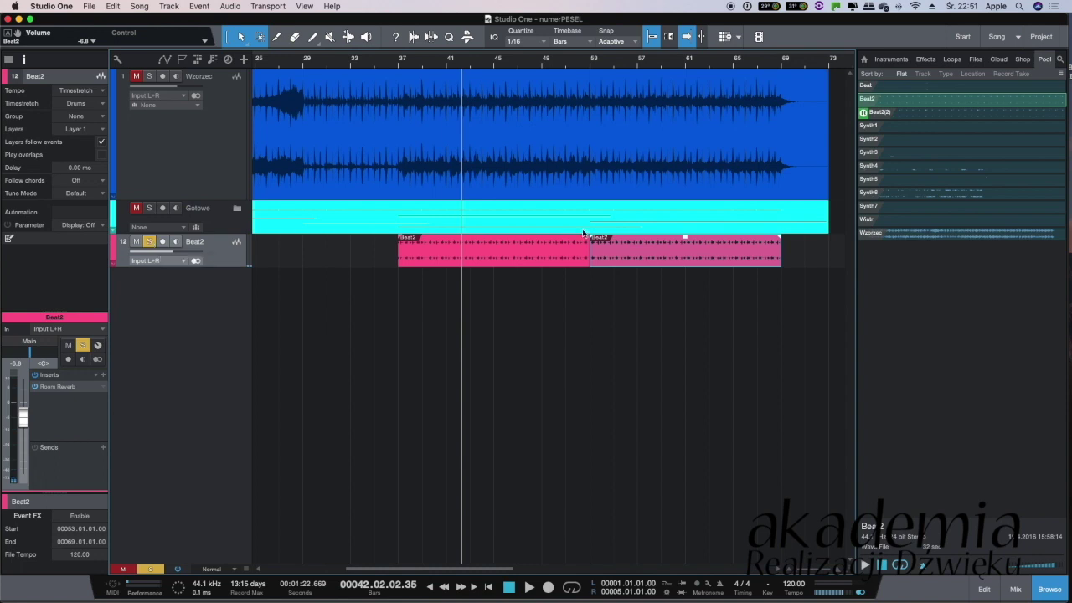
Play Beat2 from bar 52 across the start of the reversed clip, adding Wzorzec to the solo for comparison
left_click(576, 67)
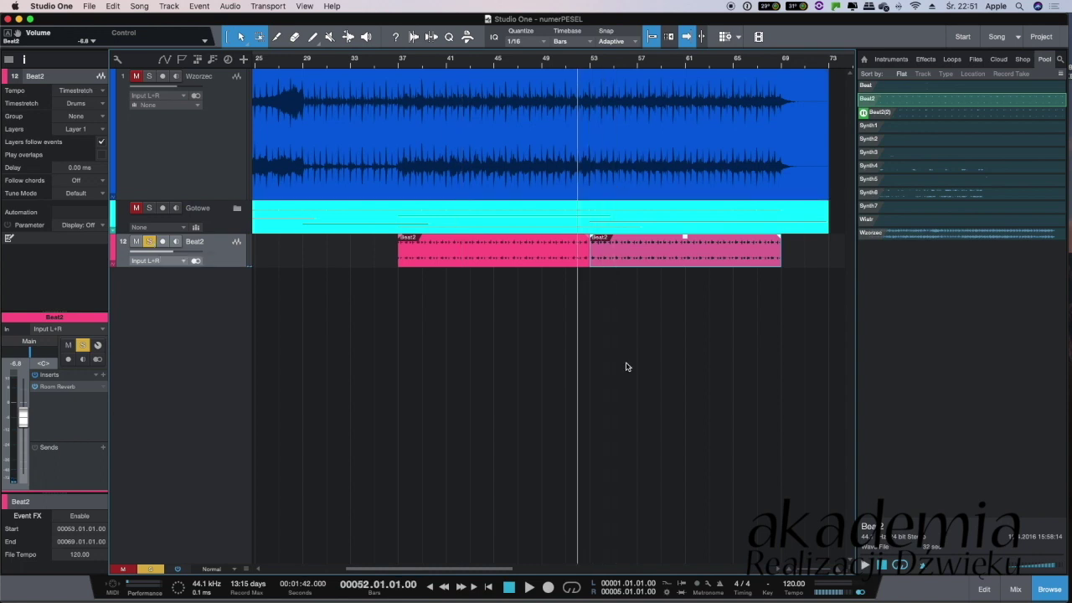
key("space")
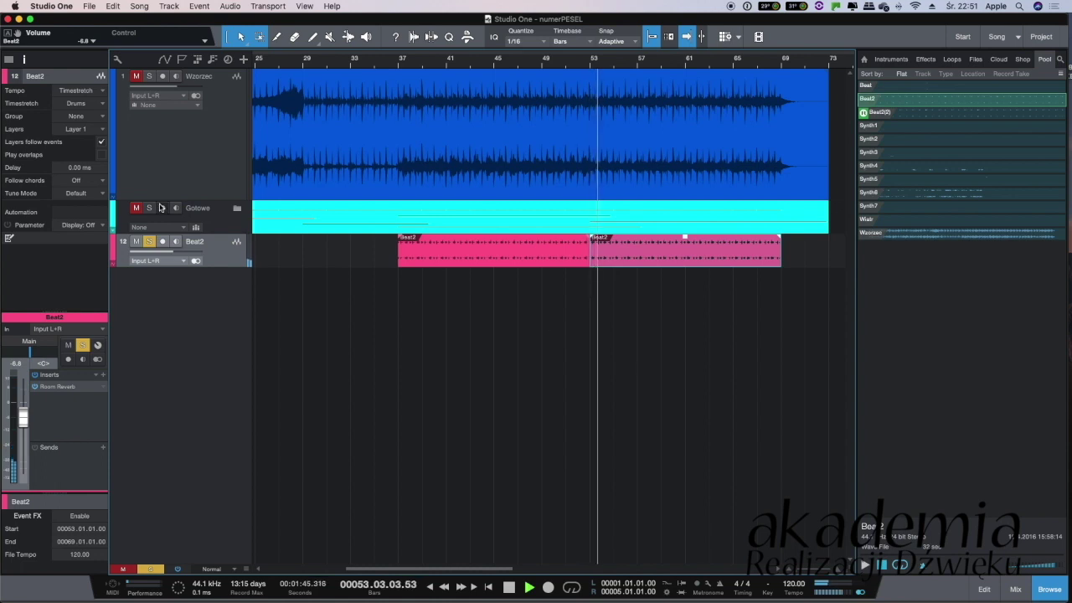
left_click(136, 76)
left_click(150, 76)
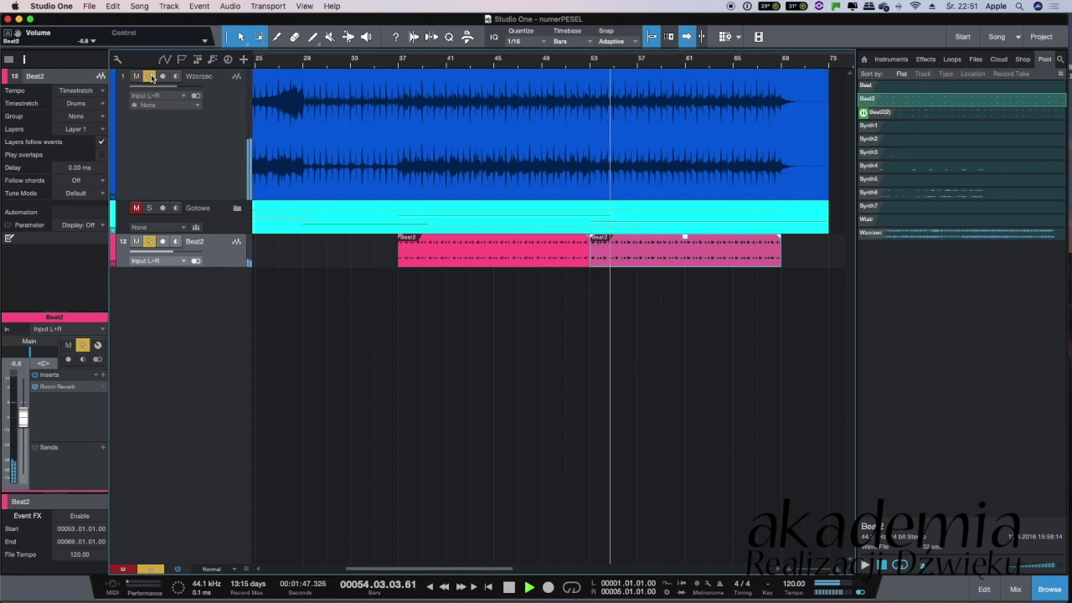
key("space")
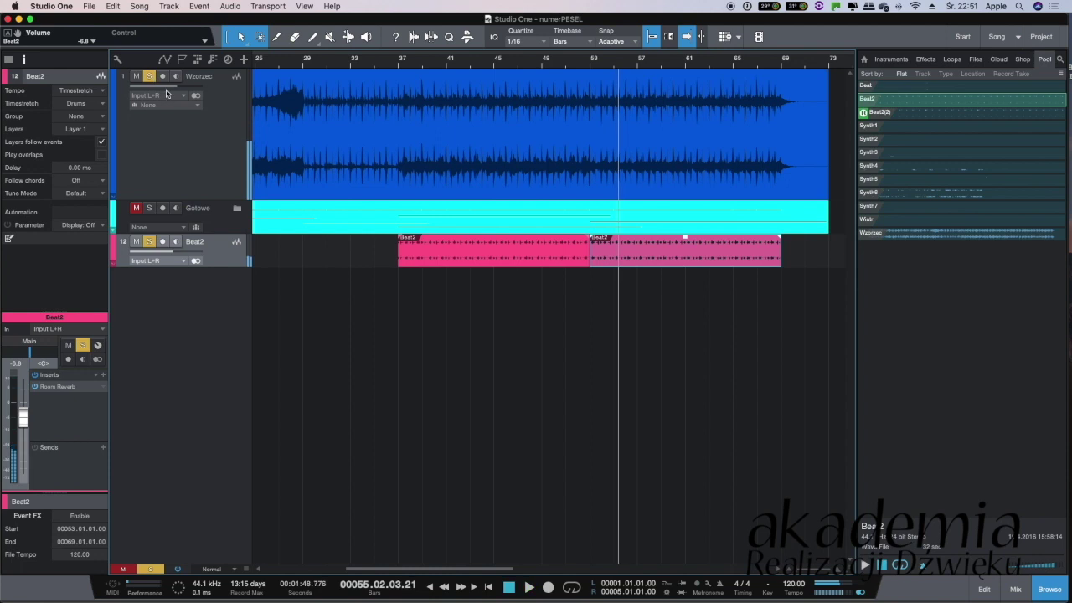
Play the ending from bar 67 with Beat2 and Wzorzec, and unsolo Beat2 to hear Wzorzec alone
left_click(753, 66)
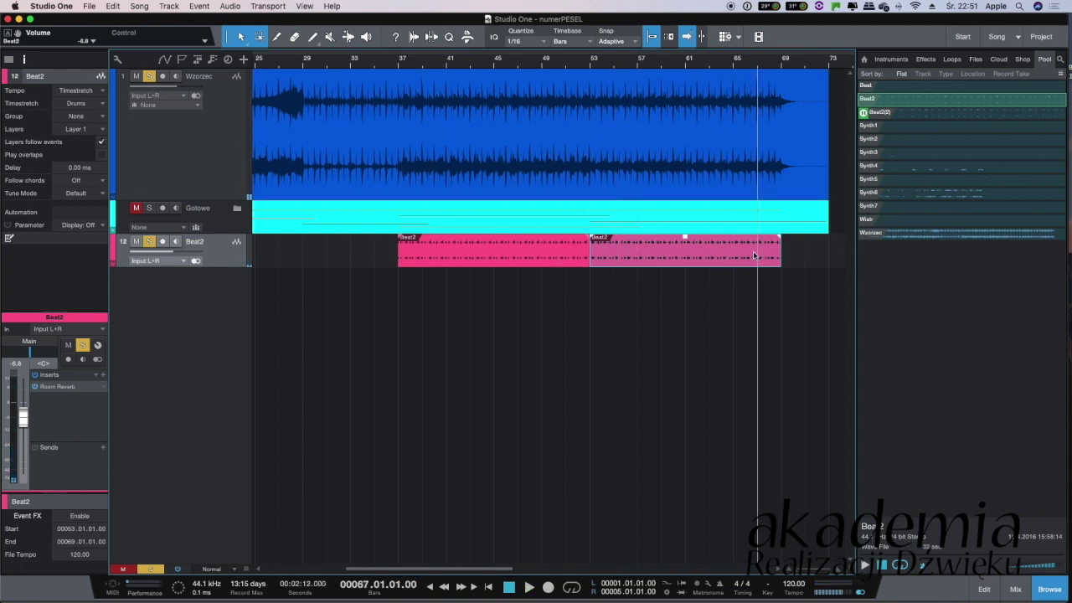
key("space")
left_click(135, 242)
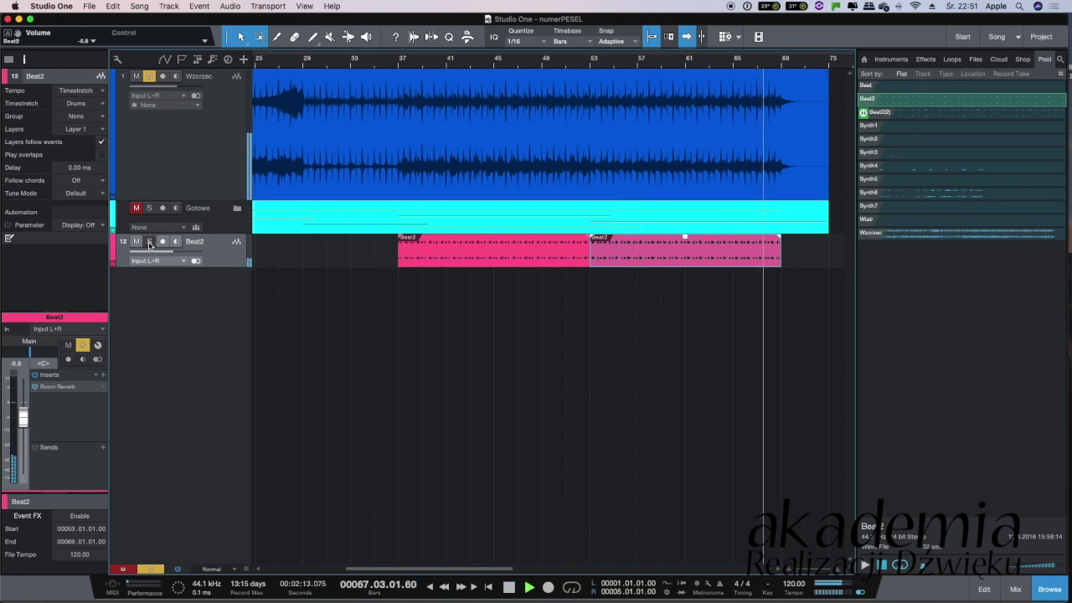
left_click(150, 241)
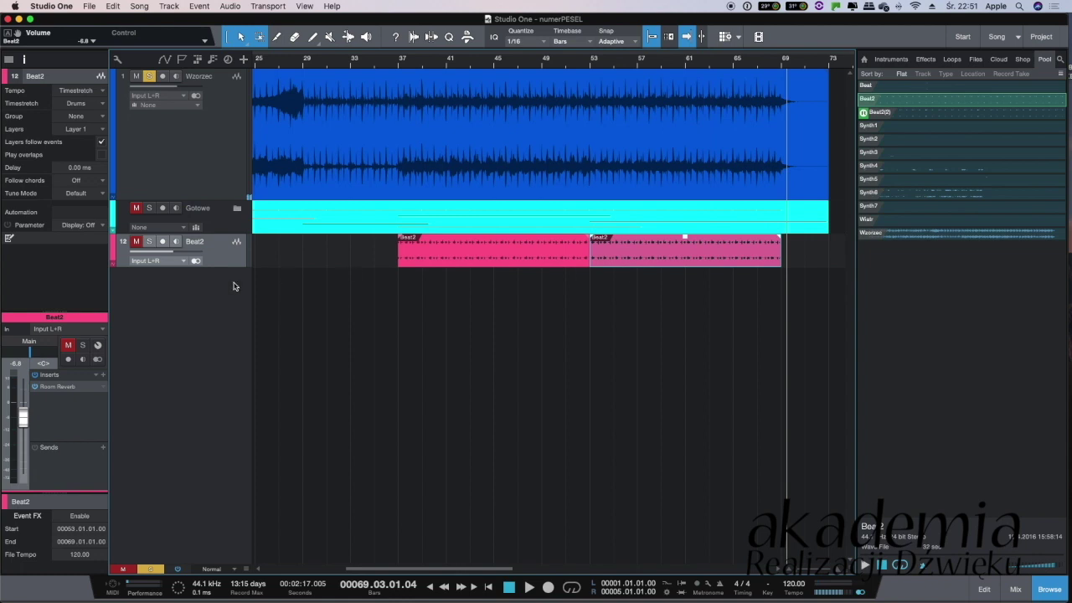
Move the finished Beat2 track into the Gotowe folder and review the tracks inside the expanded folder
left_click(211, 220)
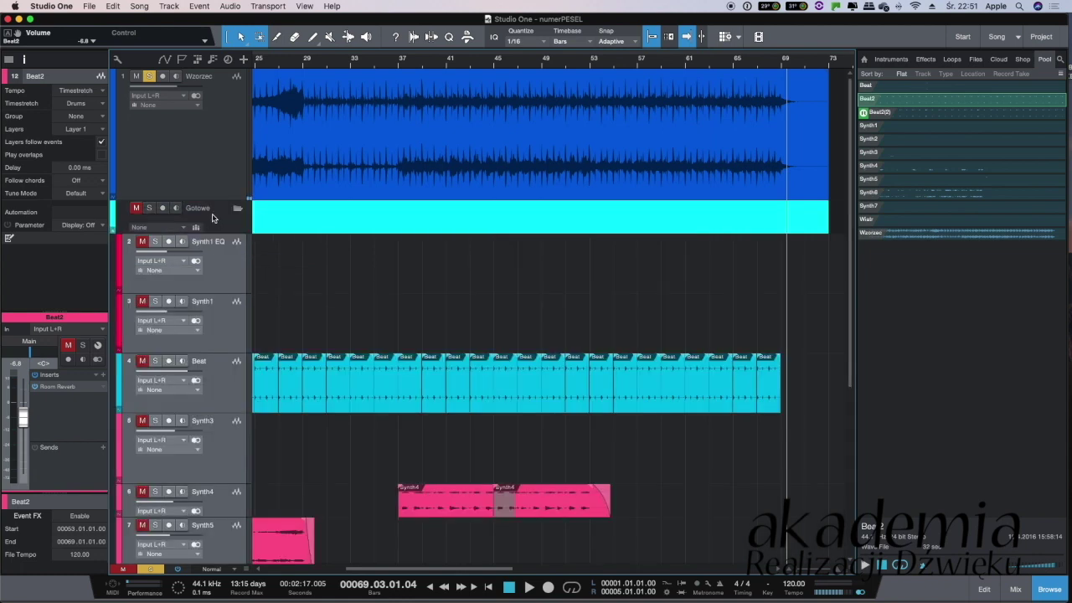
scroll(402, 282, "down", 5)
scroll(293, 251, "up", 5)
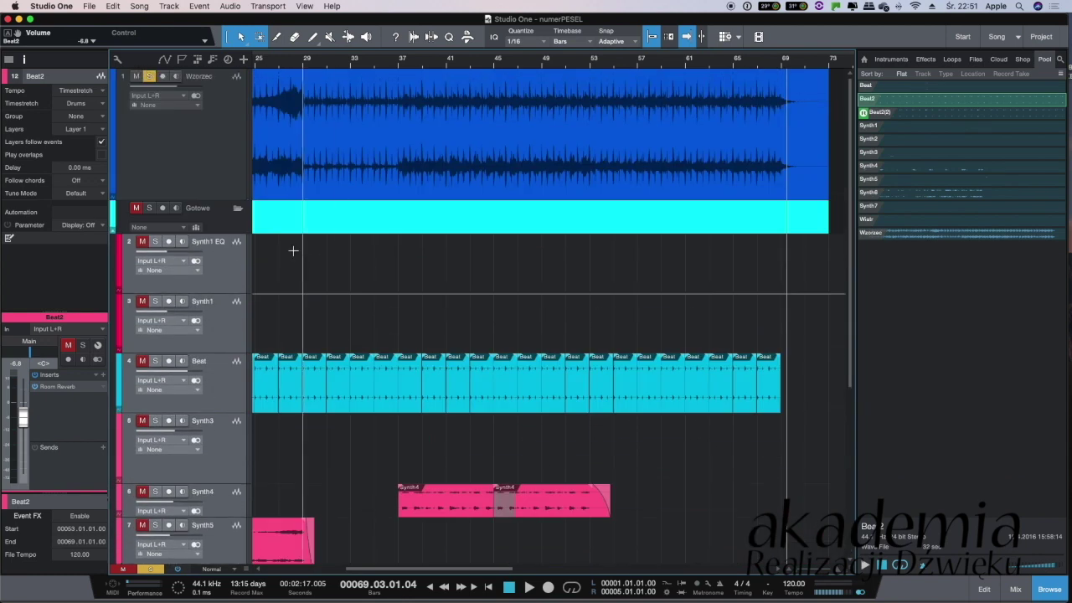
Mute Wzorzec with its solo off, reduce its track height, and play the assembled mix from the start of the song
left_click(150, 76)
left_click(135, 77)
left_click_drag(224, 200, 224, 136)
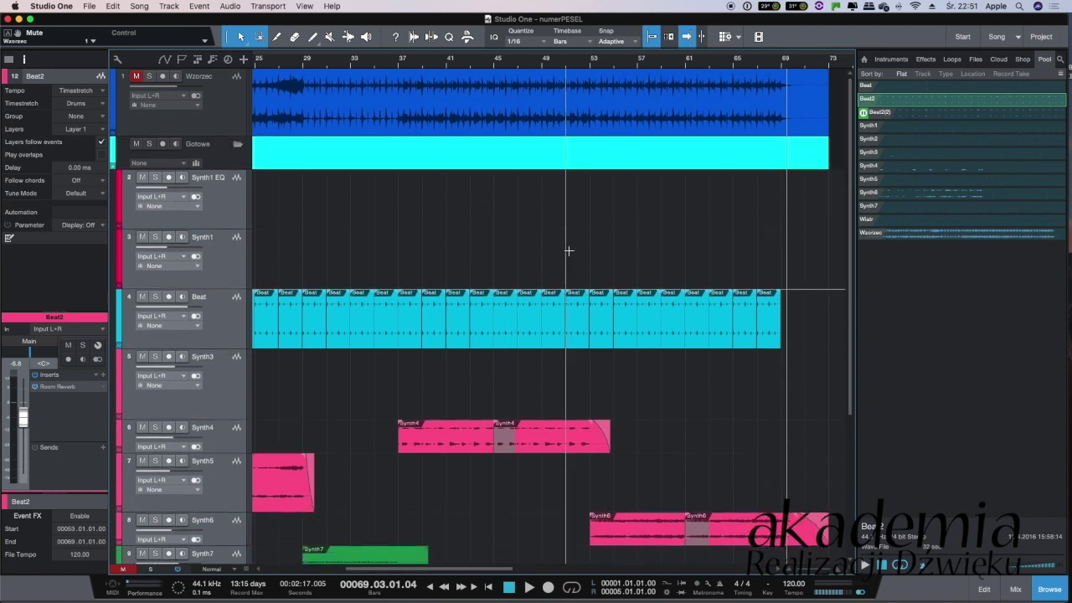
key("Home")
key("space")
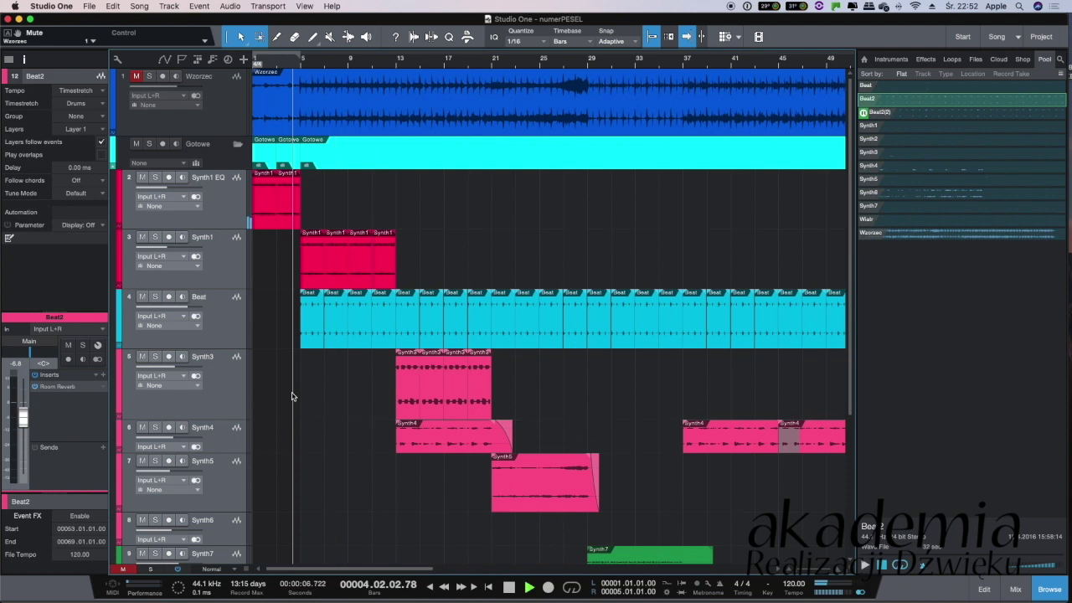
Set the arrangement's track height to Small and unmute the Synth2 track during playback
left_click(233, 569)
left_click(222, 509)
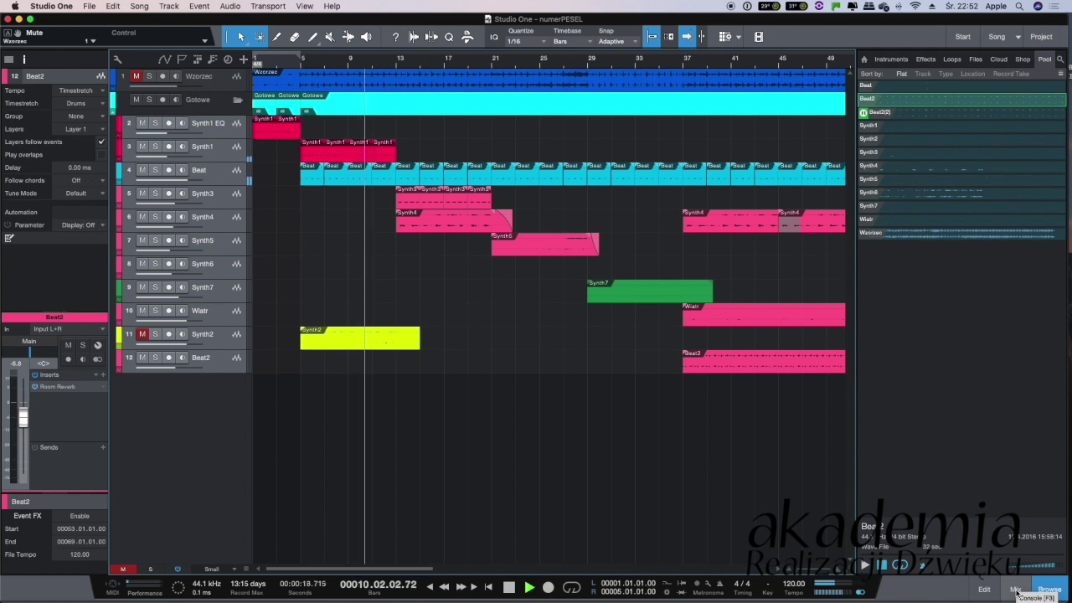
left_click(142, 334)
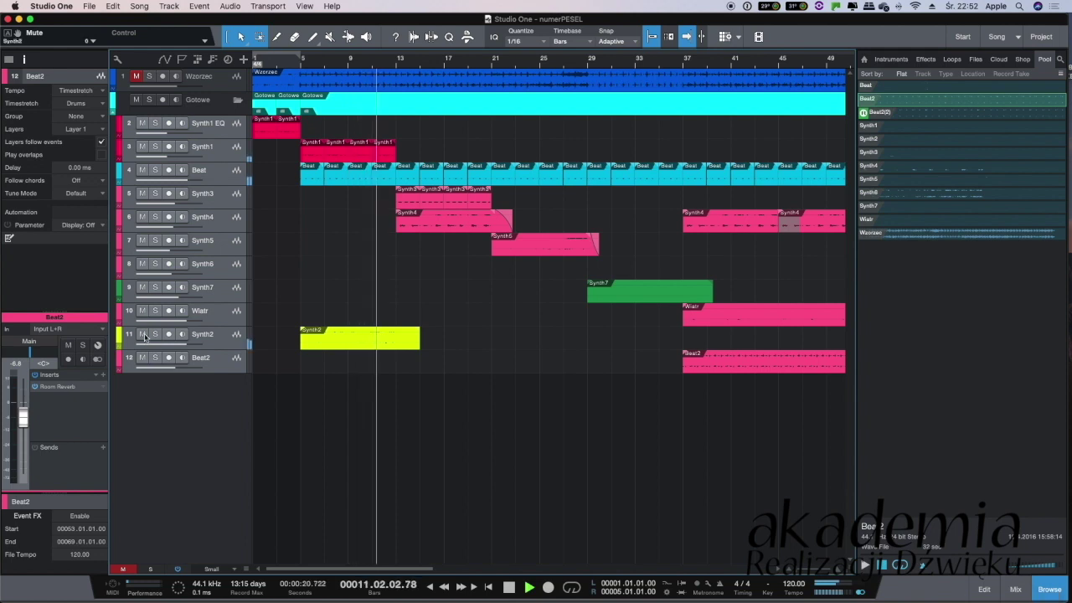
key("space")
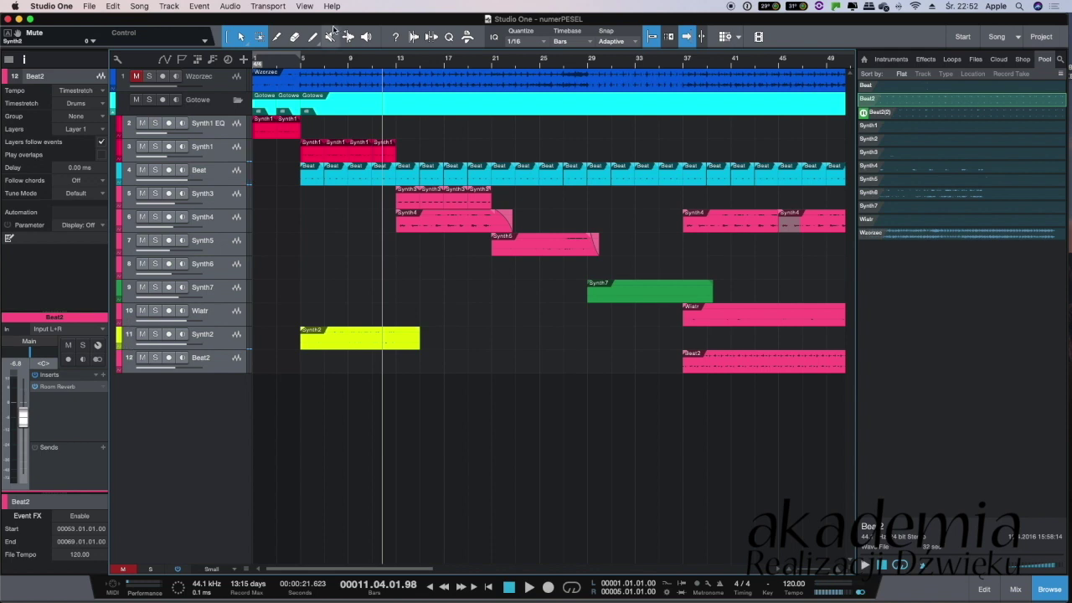
Compare the assembled mix with Wzorzec from about bar 5 by toggling Wzorzec's solo, ending with the mix audible
left_click(294, 67)
key("space")
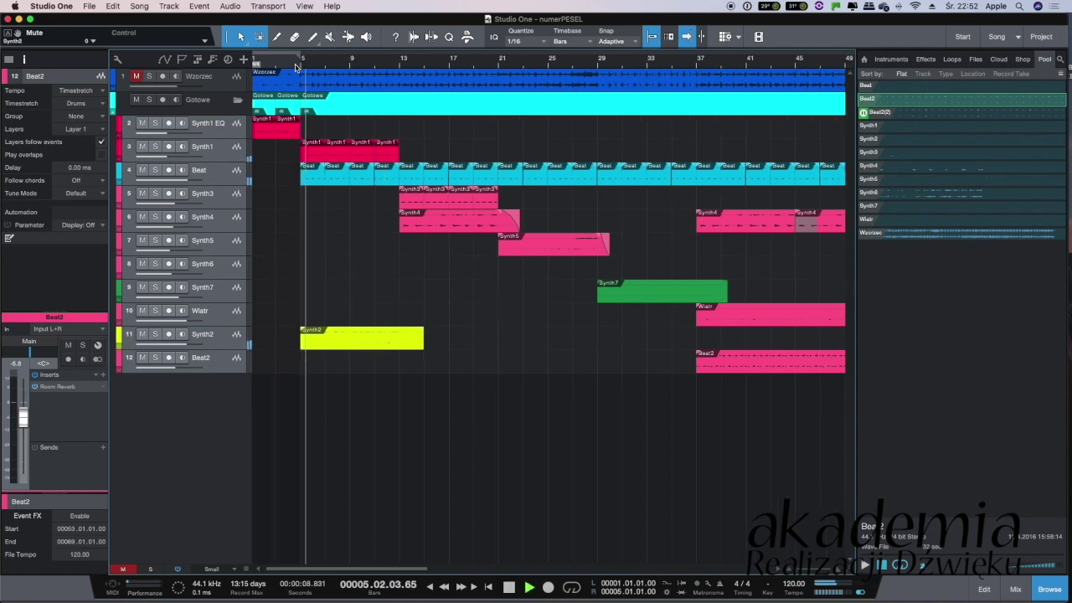
key("space")
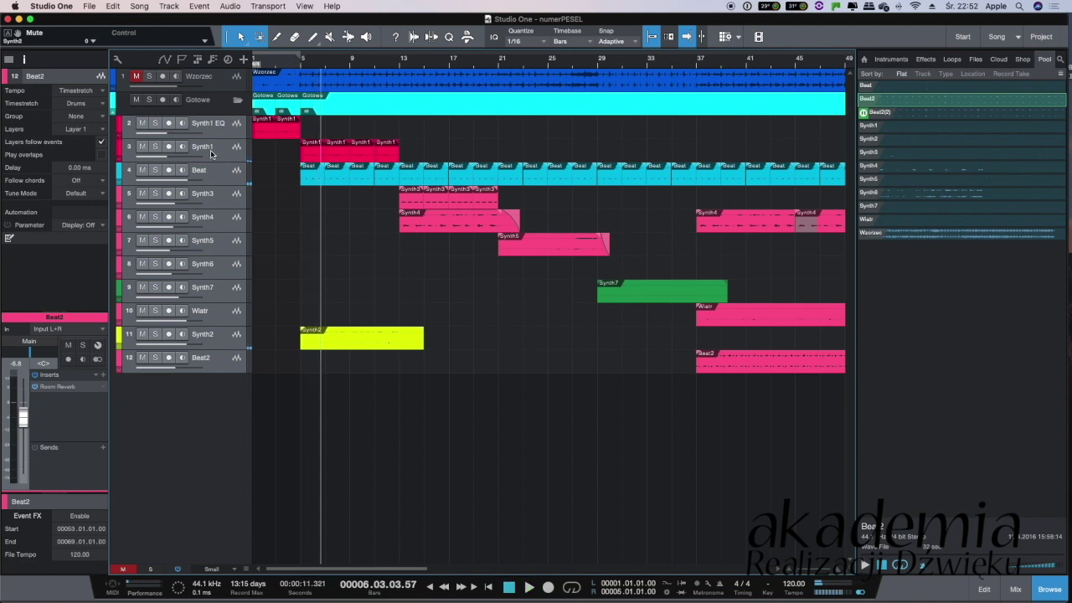
left_click(150, 76)
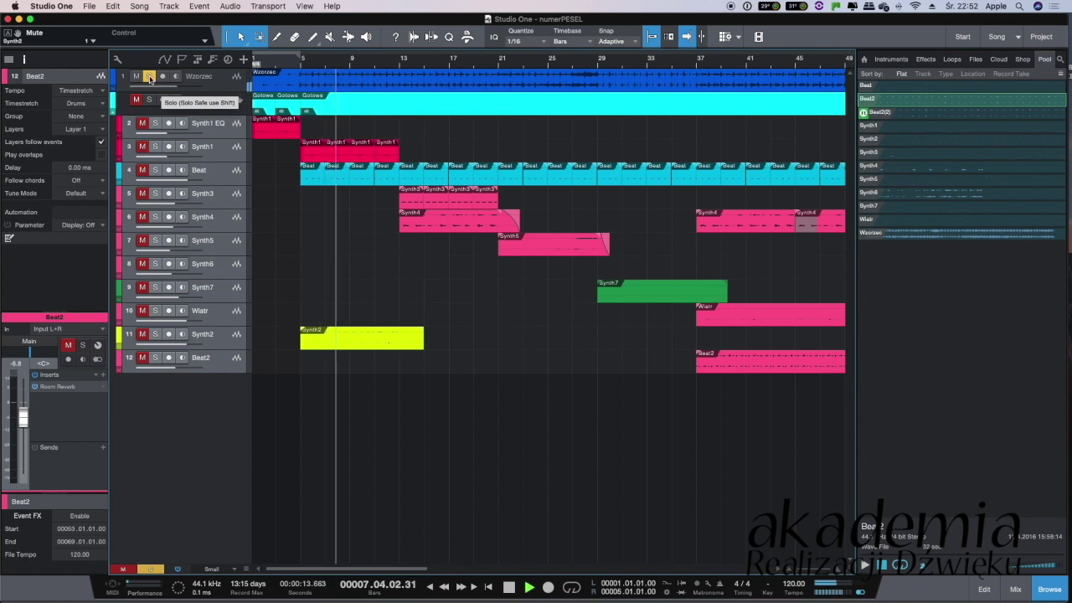
left_click(150, 76)
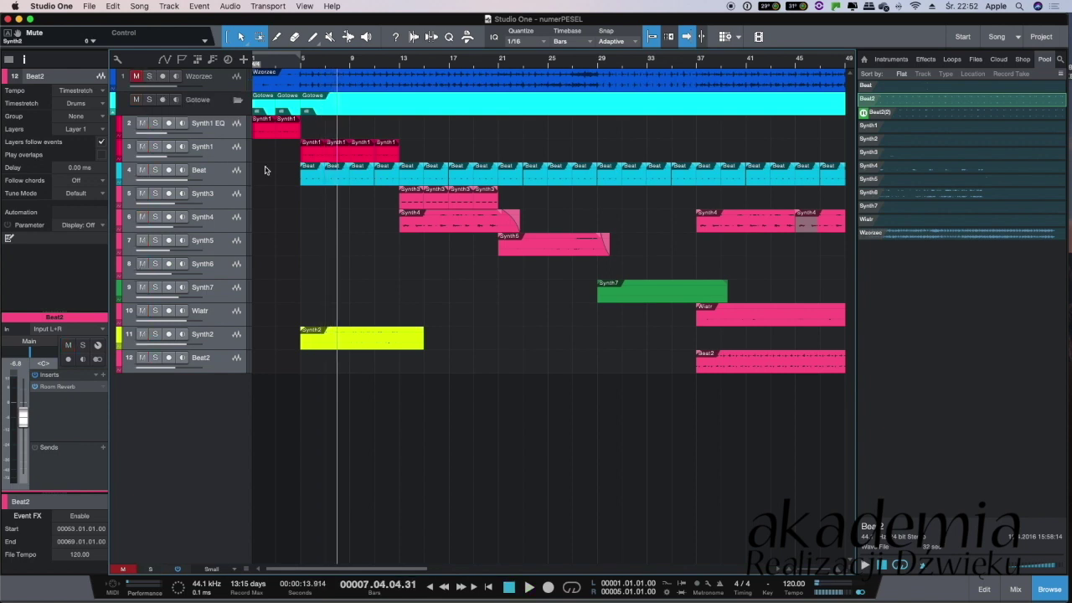
Set the Synth1 track's volume to about -7.1 dB and the Synth2 track's volume to about -4.9 dB during playback
mouse_move(166, 160)
left_click_drag(167, 160, 174, 159)
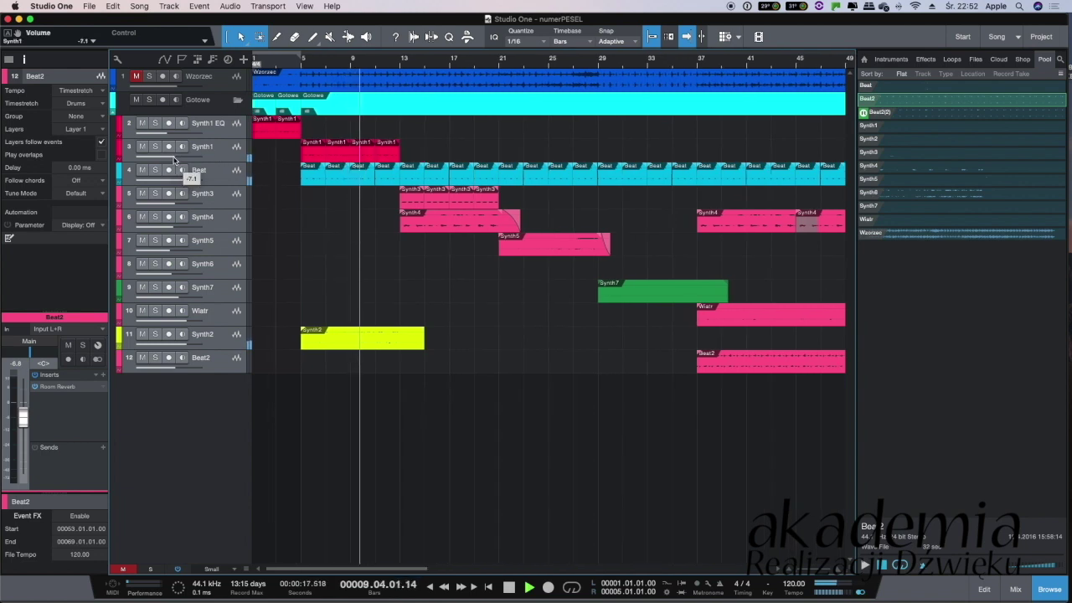
mouse_move(187, 346)
left_click_drag(187, 346, 178, 346)
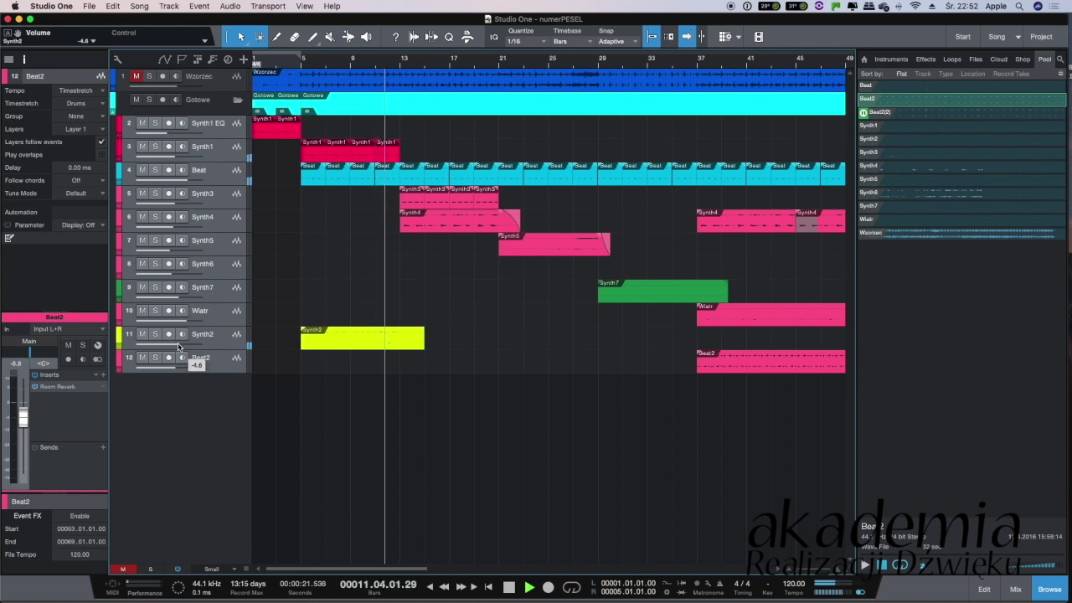
key("space")
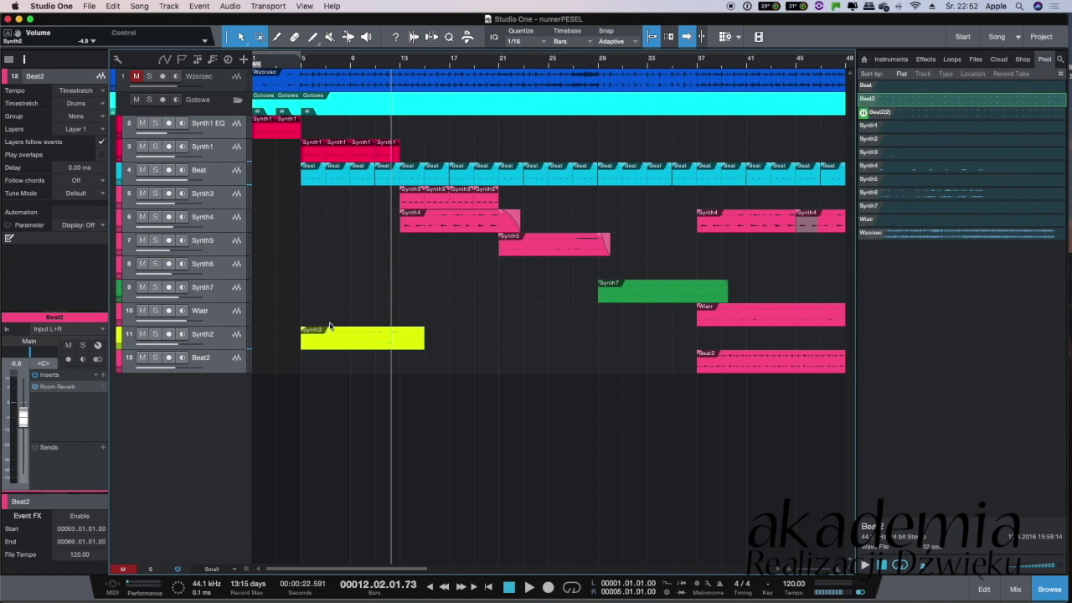
Compare the mix with Wzorzec from bar 12 into the Synth3 and Synth4 entry, ending with Wzorzec muted and unsoloed
key("space")
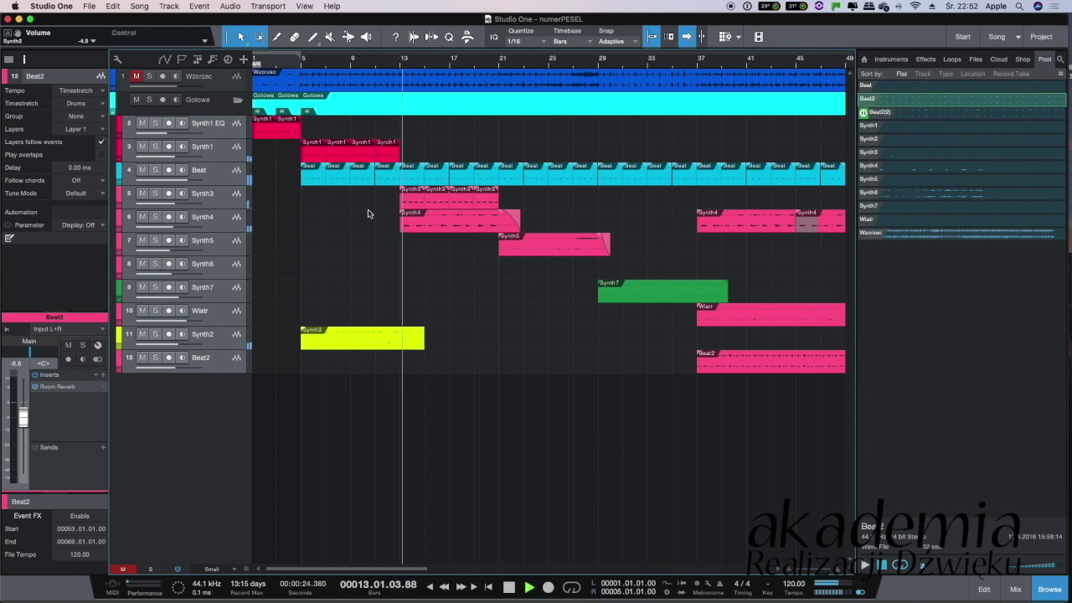
key("space")
left_click_drag(392, 63, 392, 66)
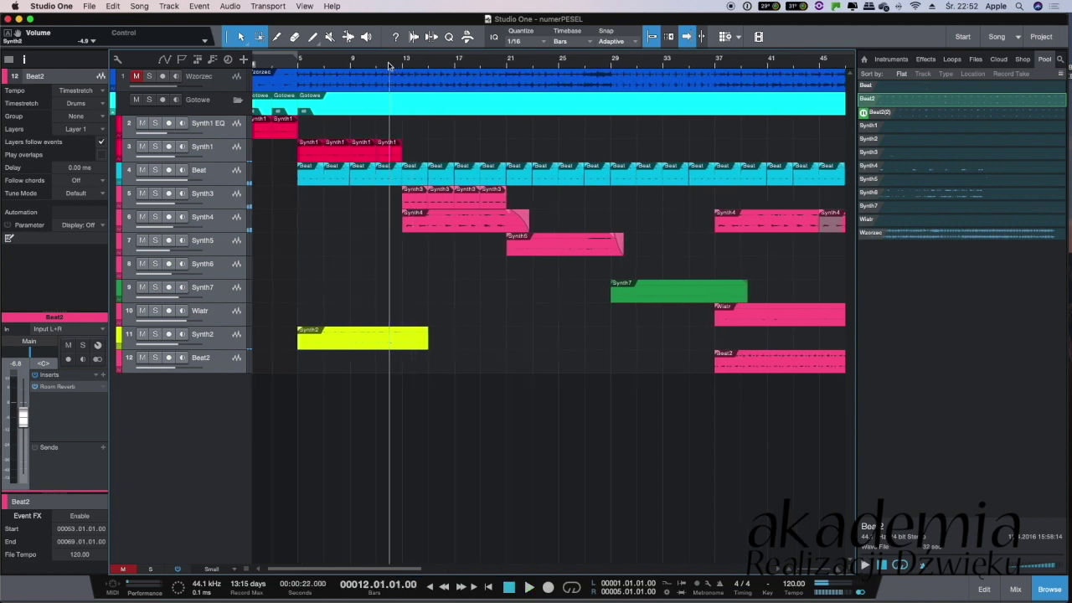
left_click(150, 76)
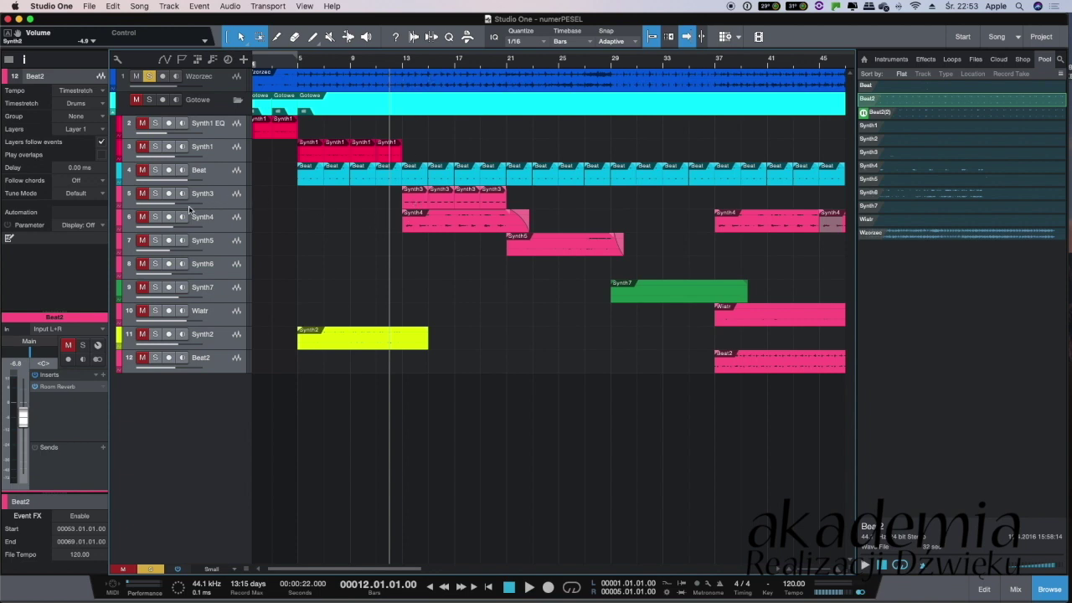
key("space")
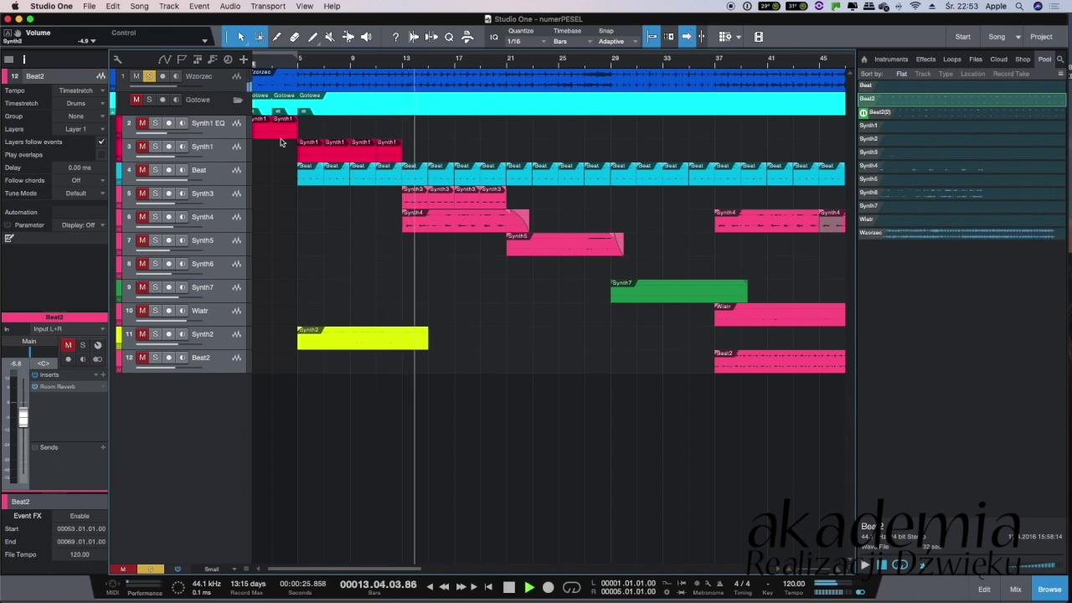
key("space")
left_click(136, 77)
left_click(150, 77)
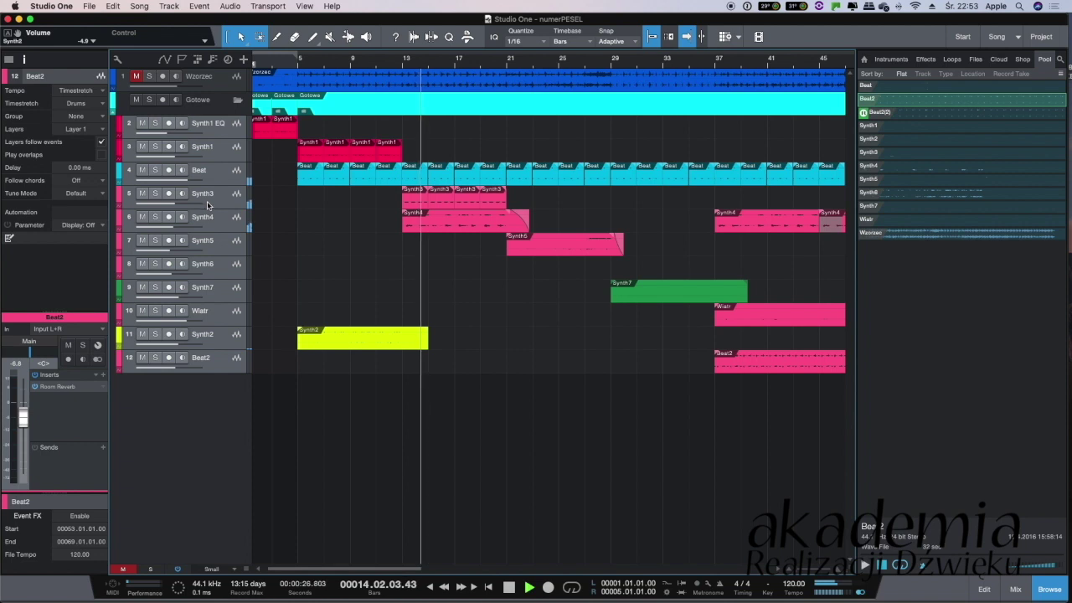
Listen to the mix from about bar 17 through the Synth3 and Synth4 section, ending cued at bar 20
key("space")
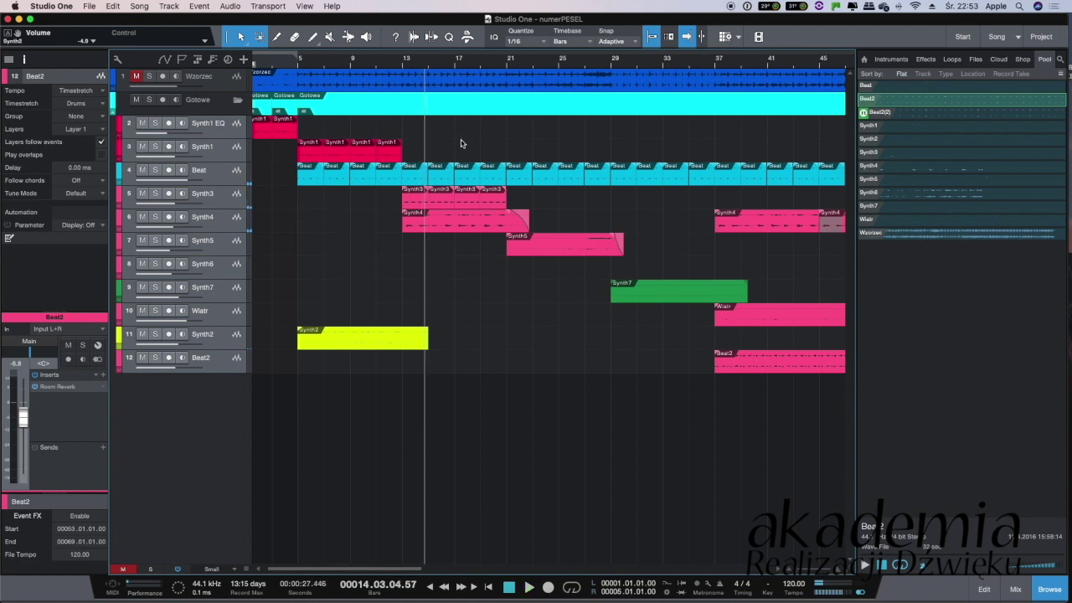
left_click(458, 67)
key("space")
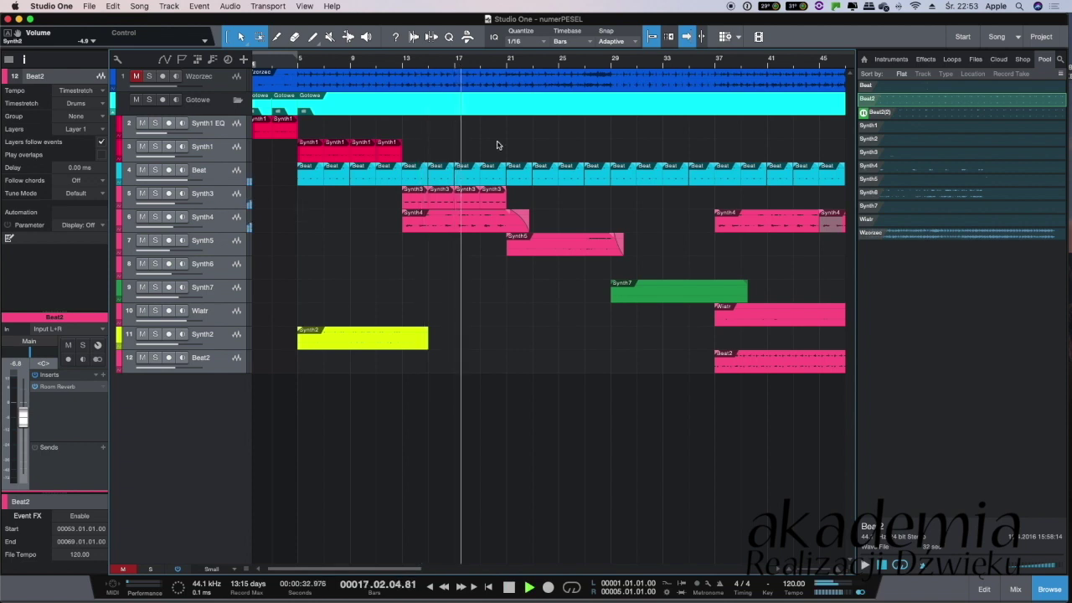
key("space")
left_click(497, 65)
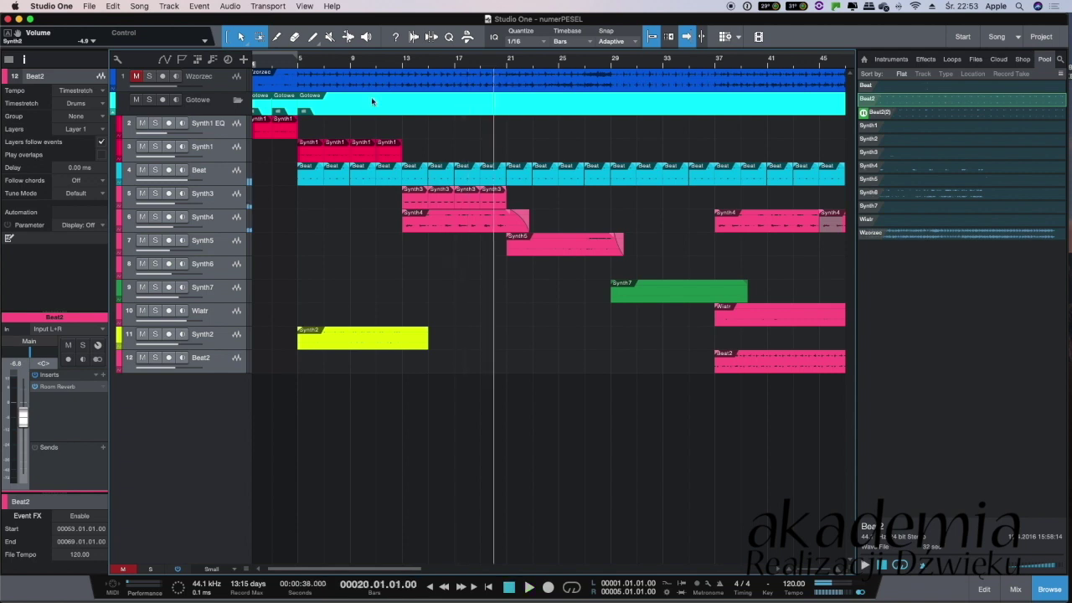
Compare Wzorzec soloed with the mix from bar 20 into the Synth5 entry, ending with Wzorzec unsoloed and the mix playing
left_click(150, 76)
key("space")
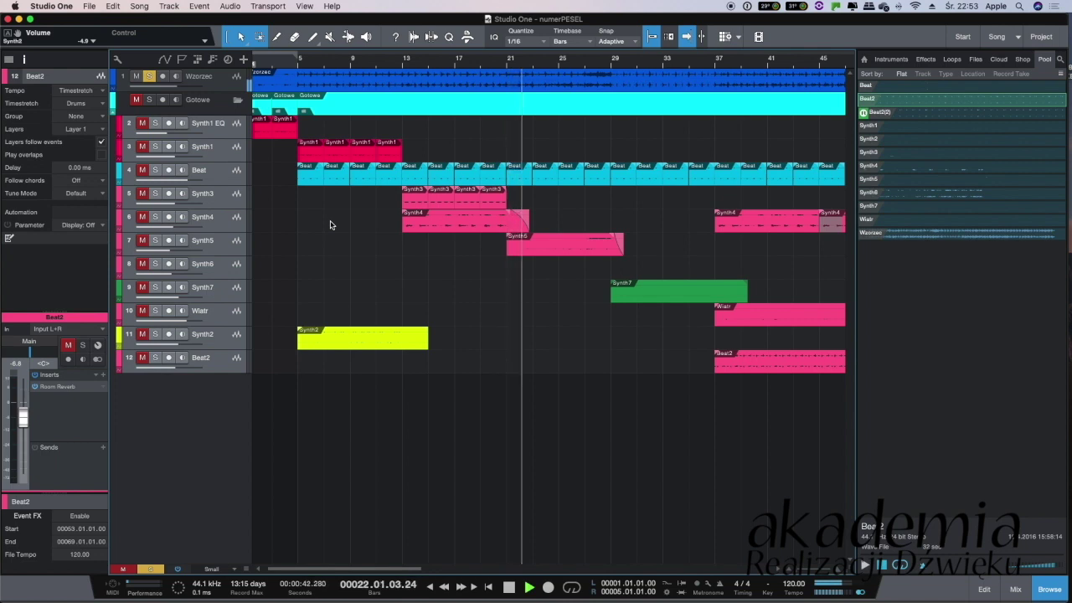
key("space")
left_click(497, 64)
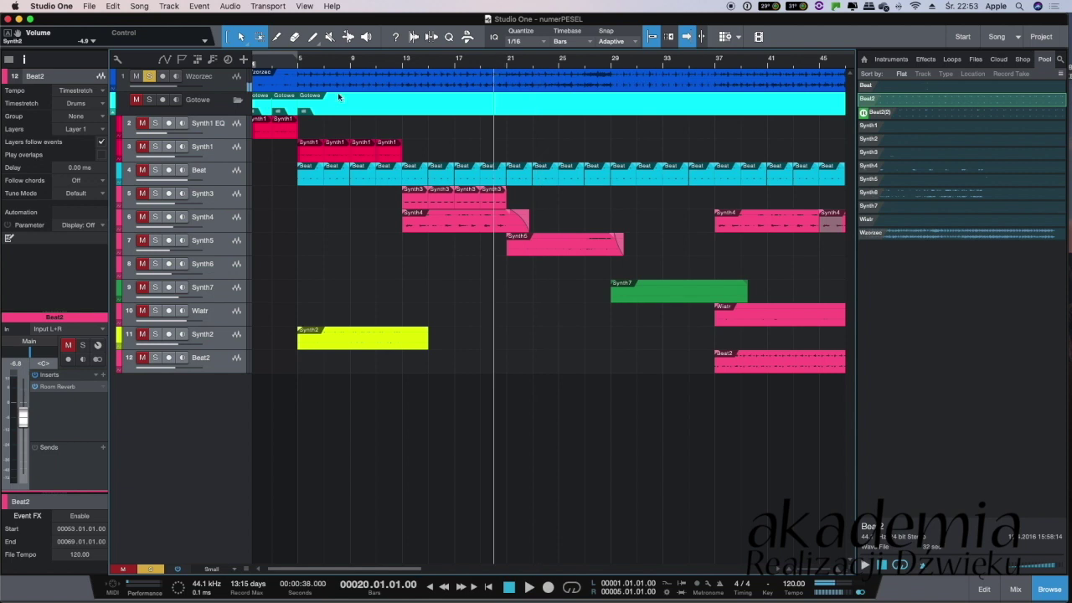
left_click(150, 78)
key("space")
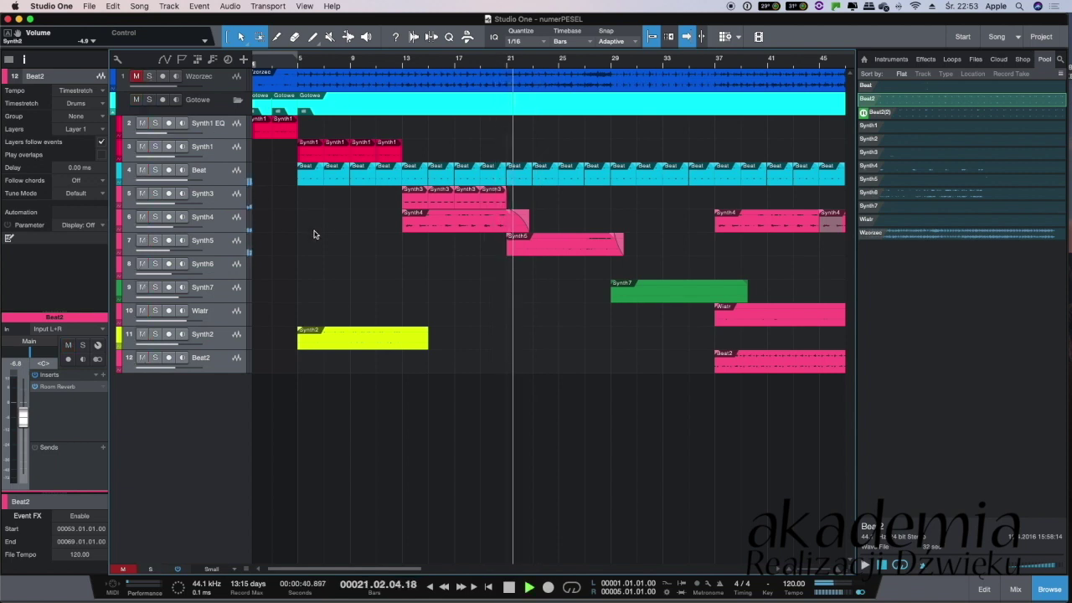
Set the Synth5 track's volume to 0 dB and replay the mix from bar 20
mouse_move(177, 250)
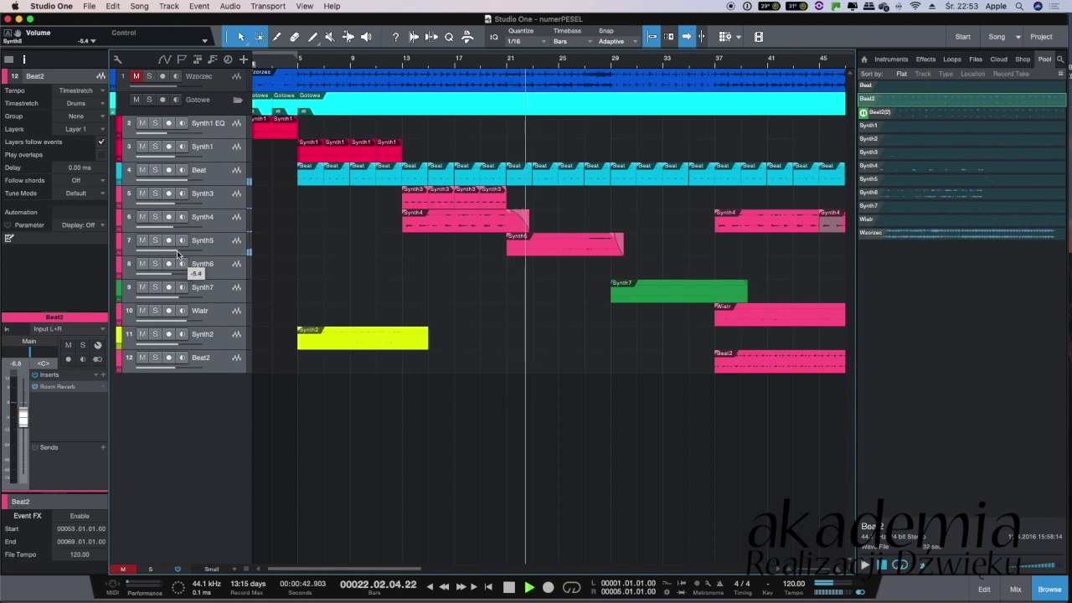
left_click_drag(186, 254, 190, 254)
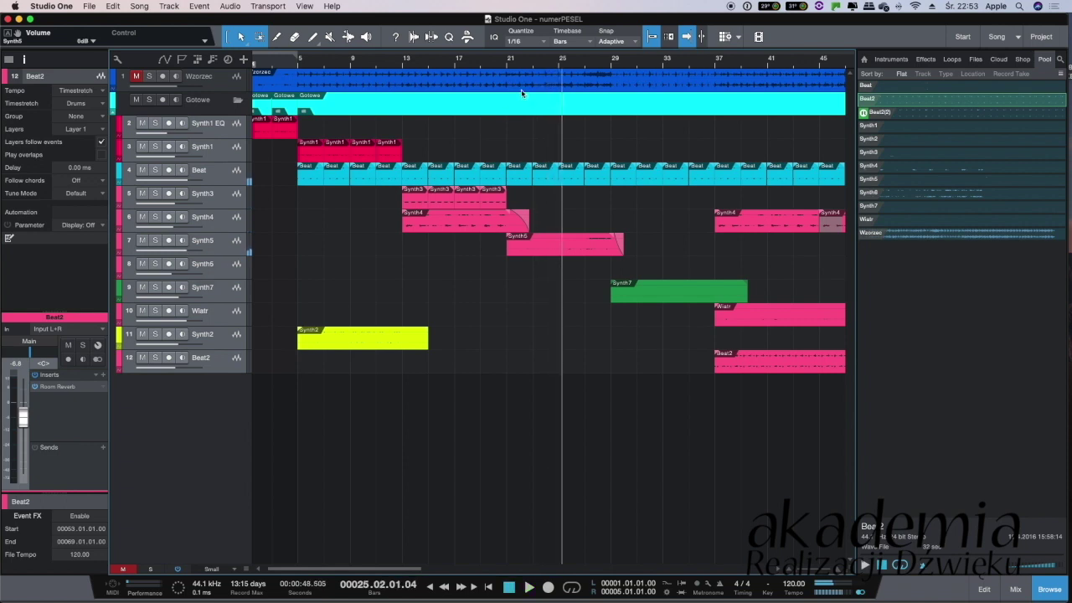
left_click(498, 65)
key("space")
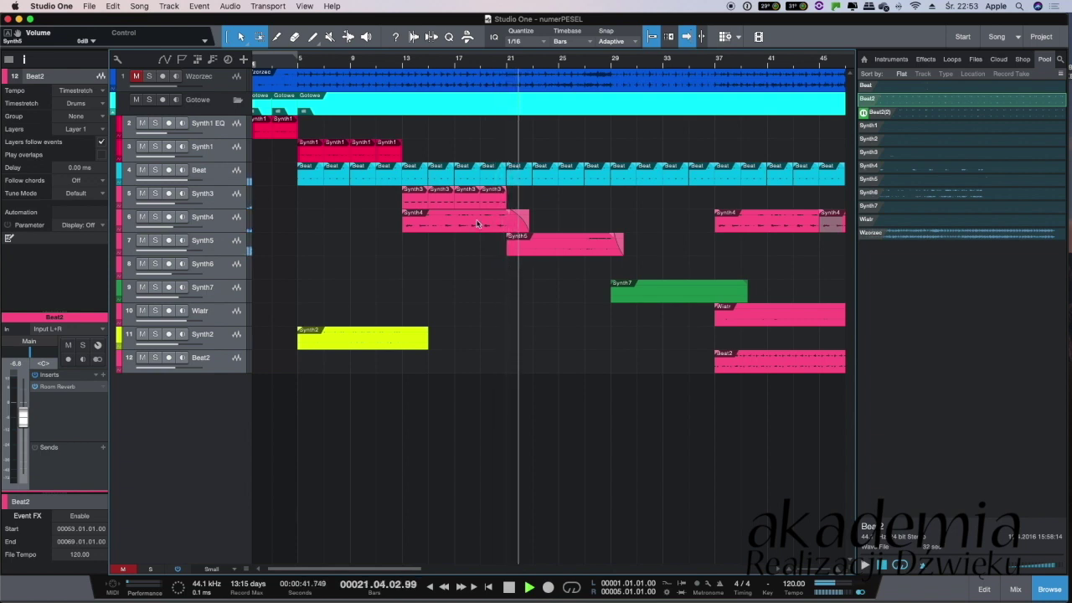
Check the Synth5 entry against the soloed Wzorzec from bar 19, ending with Wzorzec muted and unsoloed
key("space")
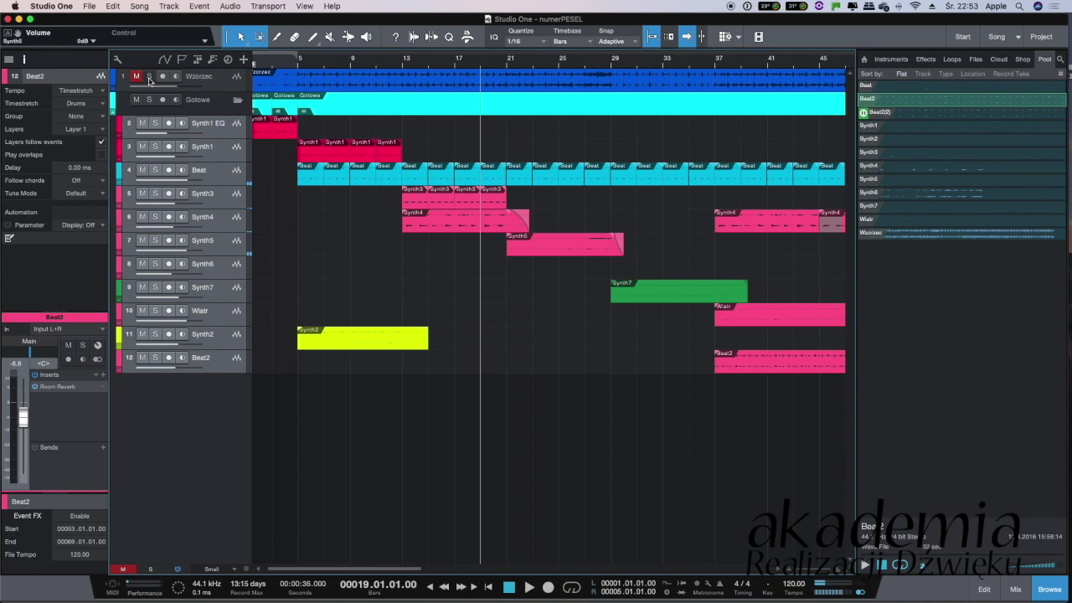
left_click(150, 77)
key("space")
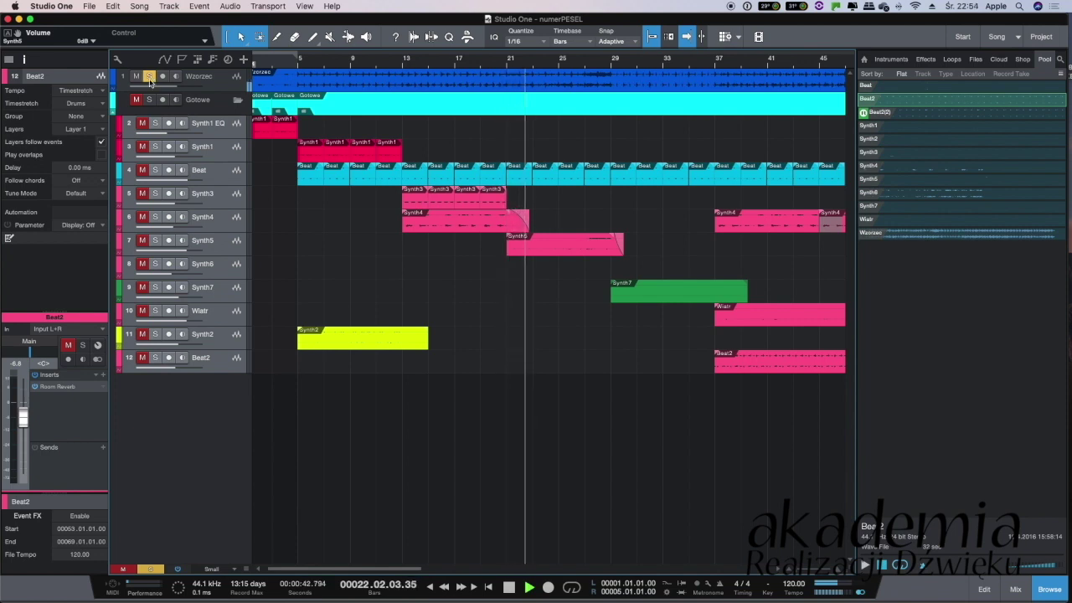
left_click(150, 76)
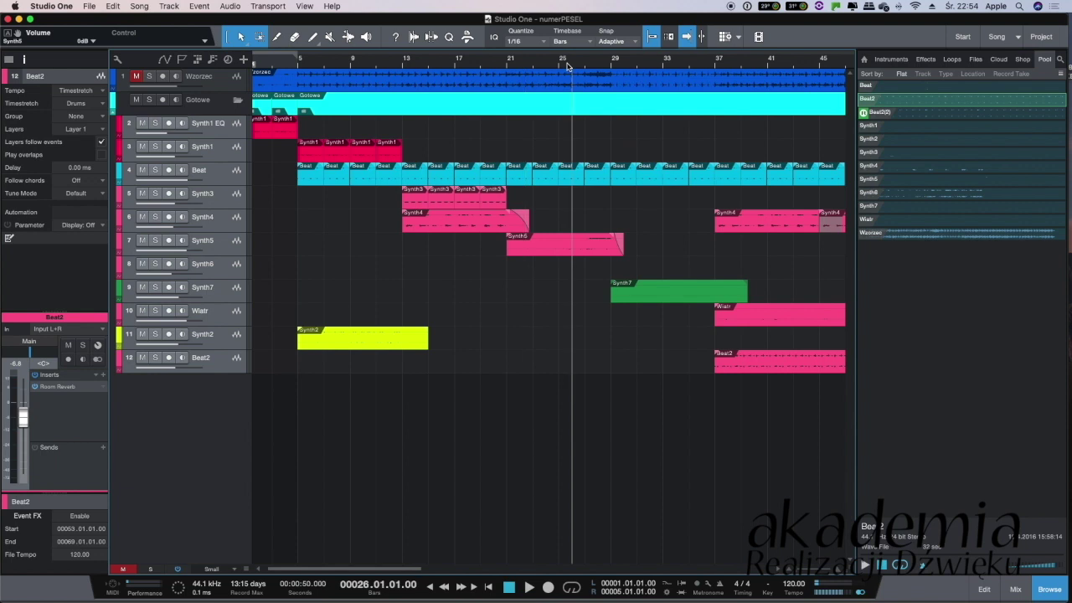
Compare the mix from bar 26 with Wzorzec from bar 28 across the Synth7 entry, ending with Wzorzec unsoloed
scroll(566, 262, "right", 2)
scroll(566, 262, "right", 3)
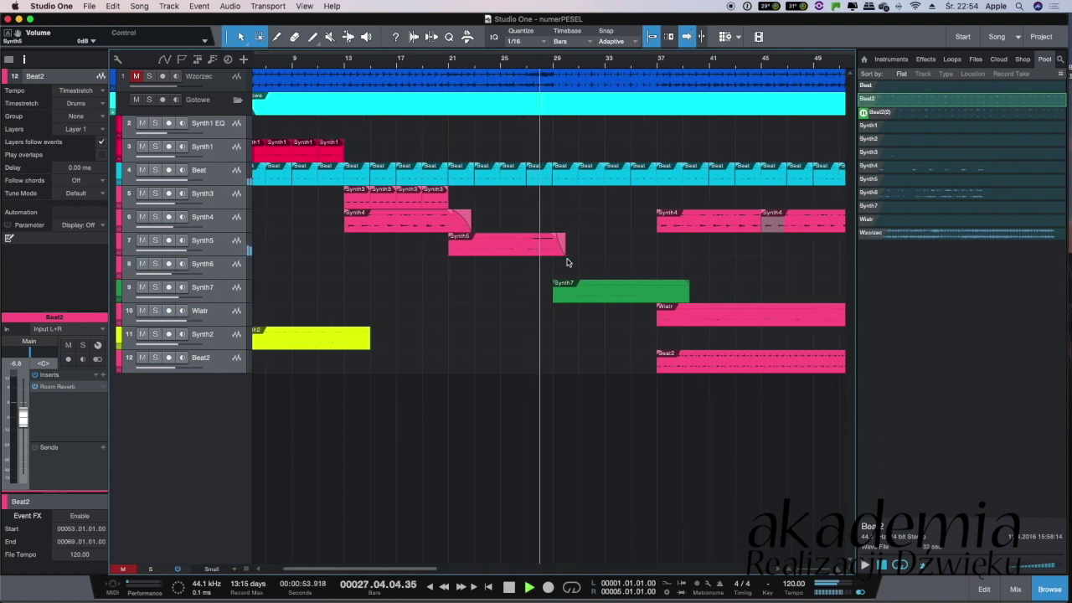
scroll(566, 262, "right", 8)
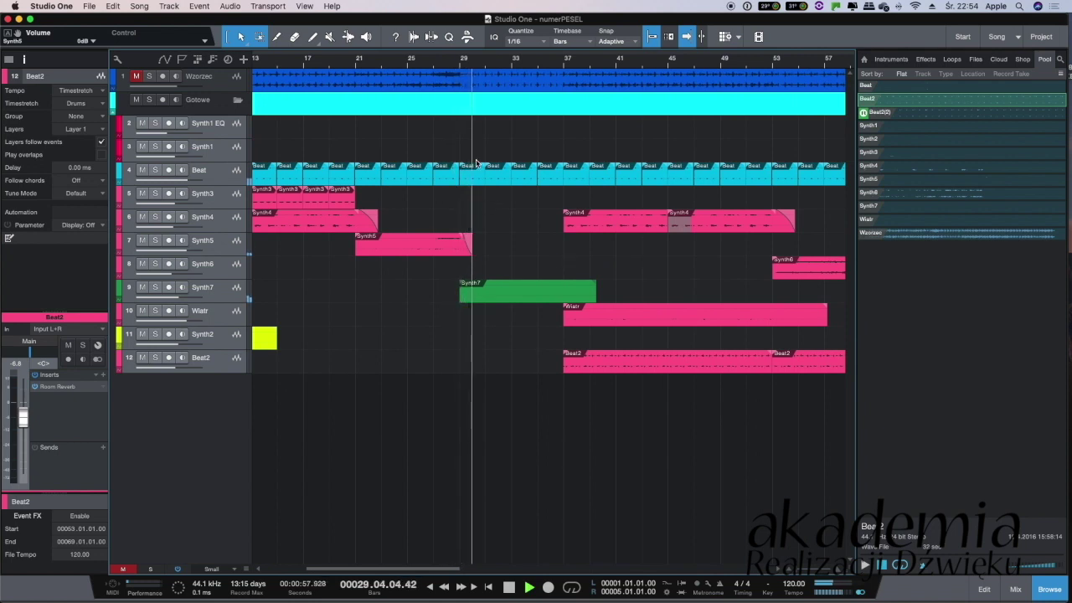
key("space")
left_click(442, 65)
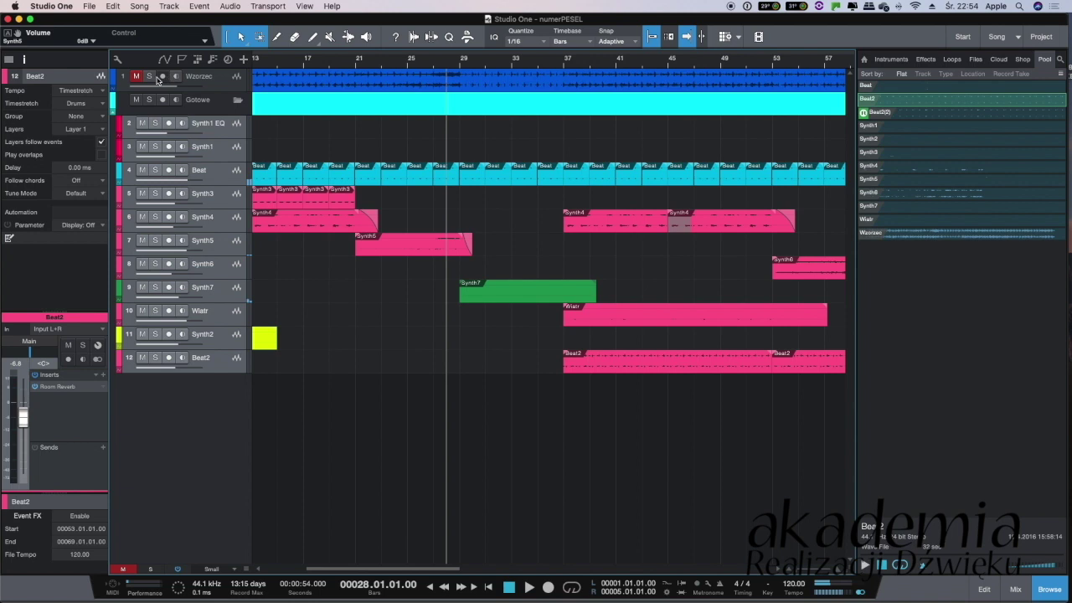
left_click(150, 76)
key("space")
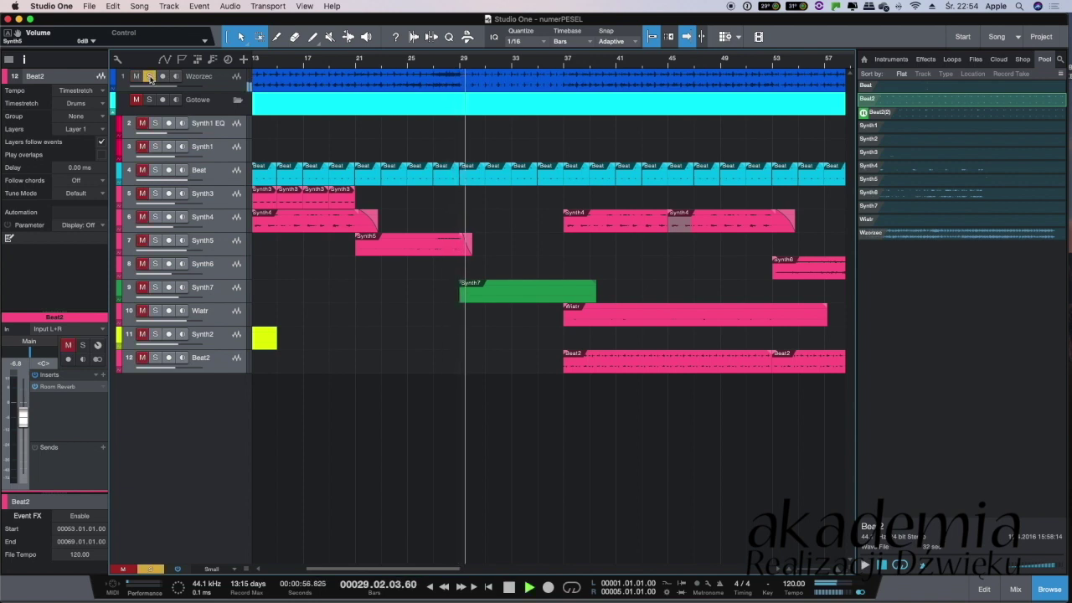
key("space")
left_click(150, 76)
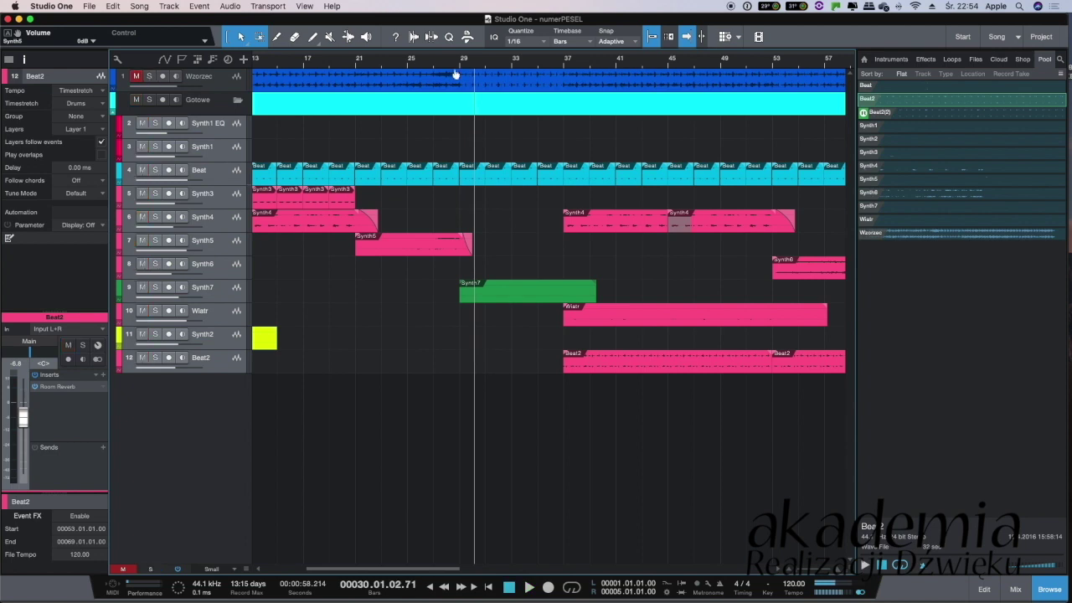
Set the Synth7 track's volume to about -0.3 dB while playing the mix from bar 28
left_click(443, 63)
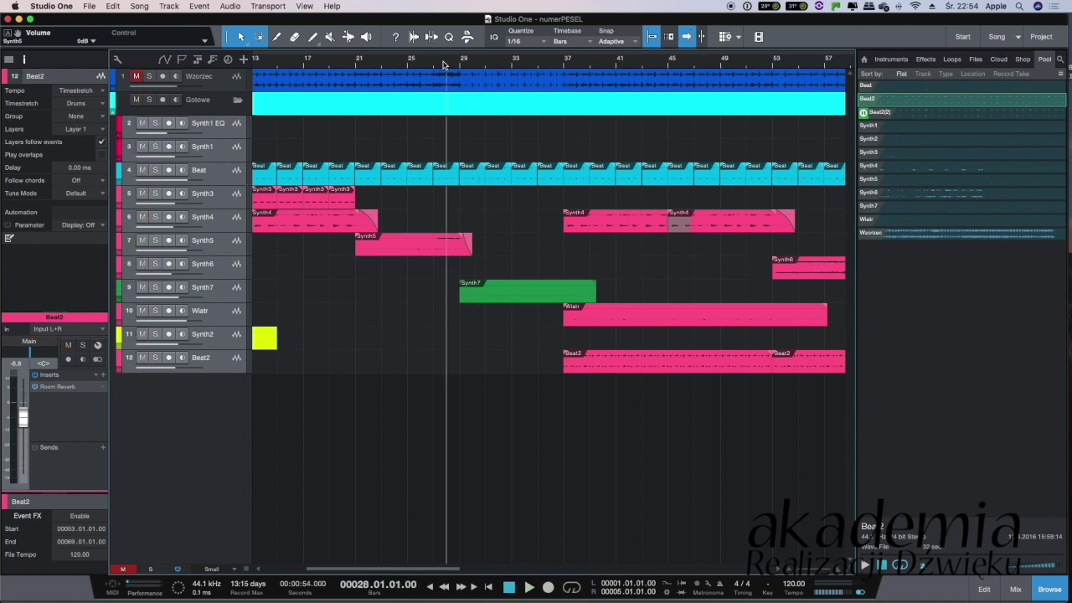
mouse_move(186, 300)
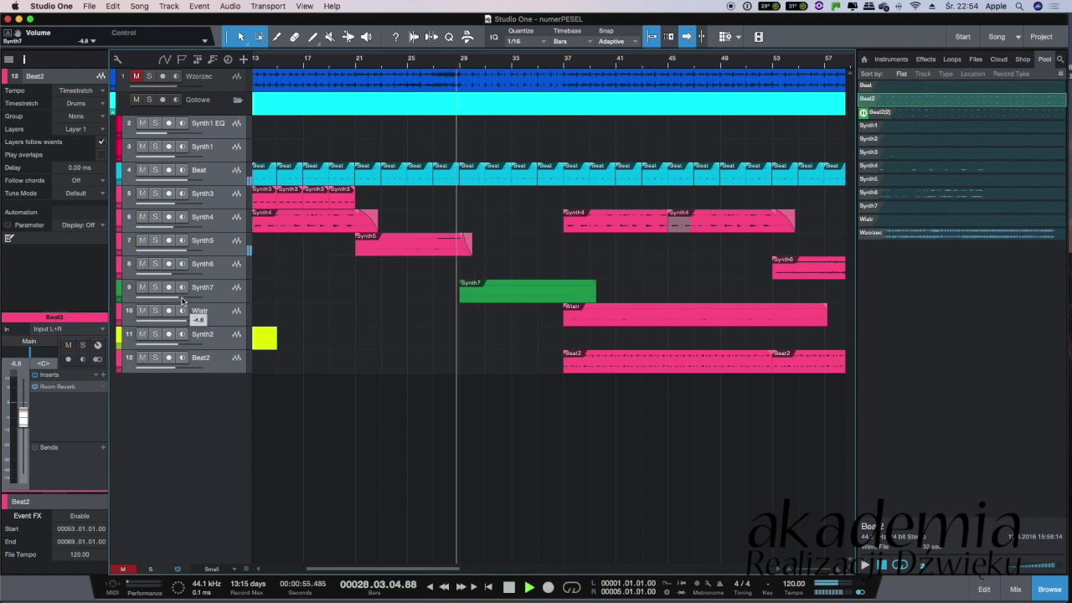
scroll(187, 300, "down", 4)
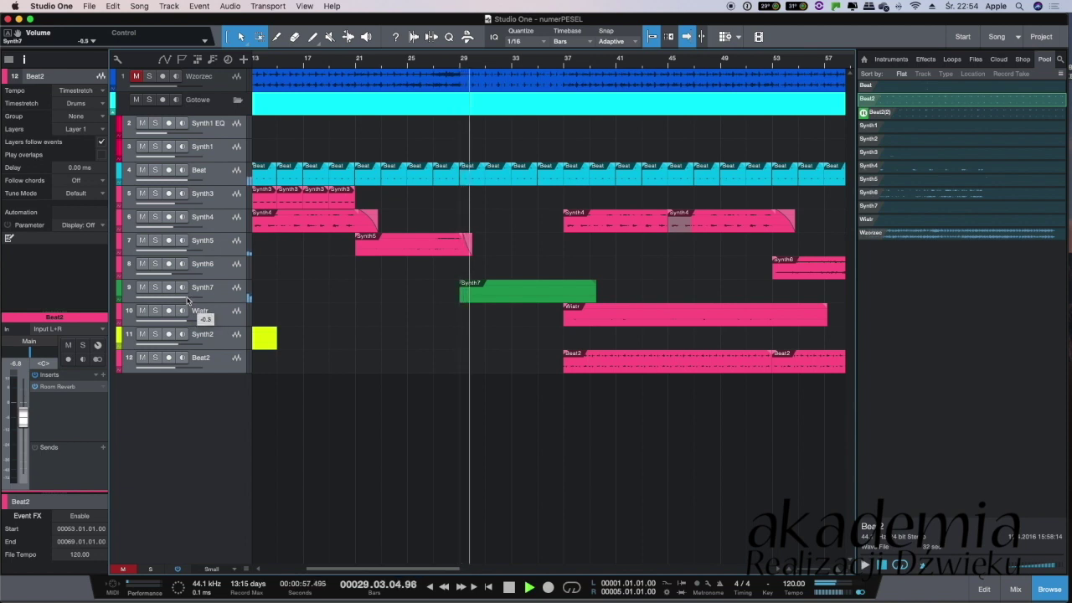
Compare the mix with Wzorzec from about bar 36 into the Wiatr and Beat2 entry, ending with Wzorzec unsoloed
key("space")
left_click(537, 65)
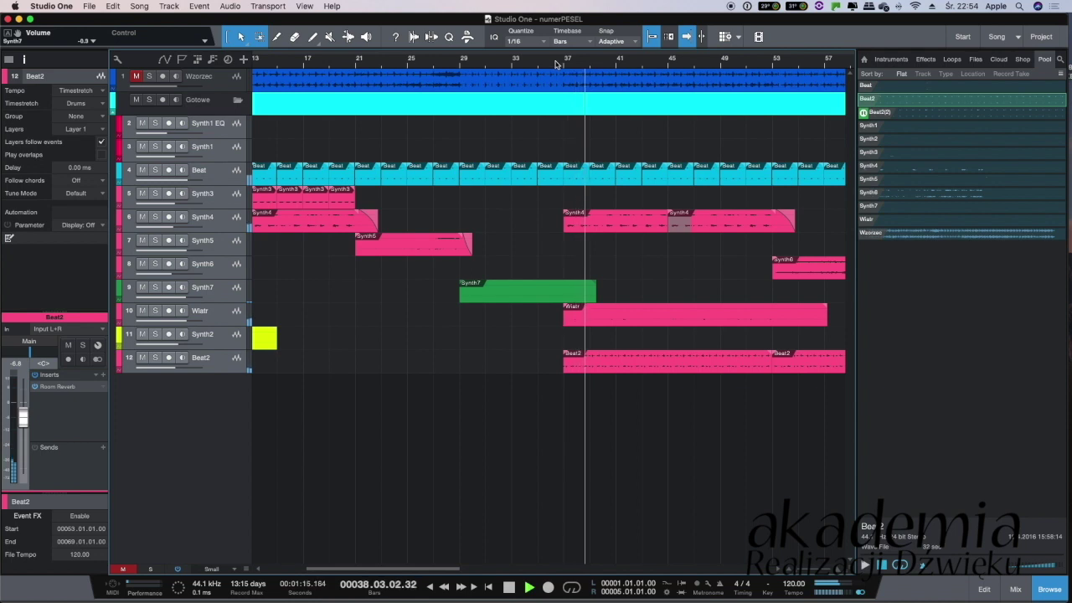
key("space")
left_click(551, 63)
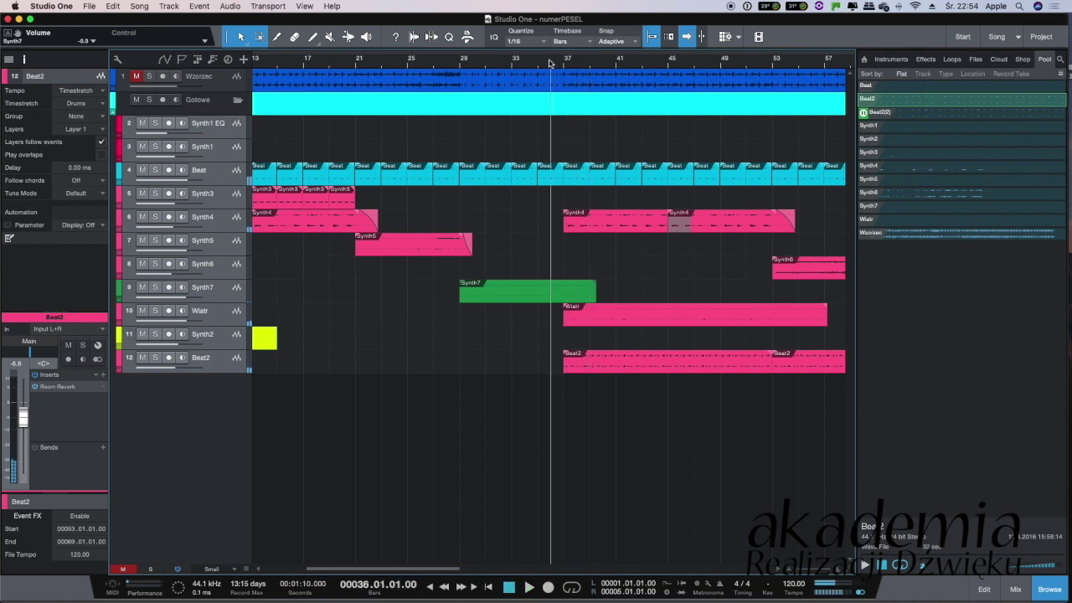
left_click(149, 76)
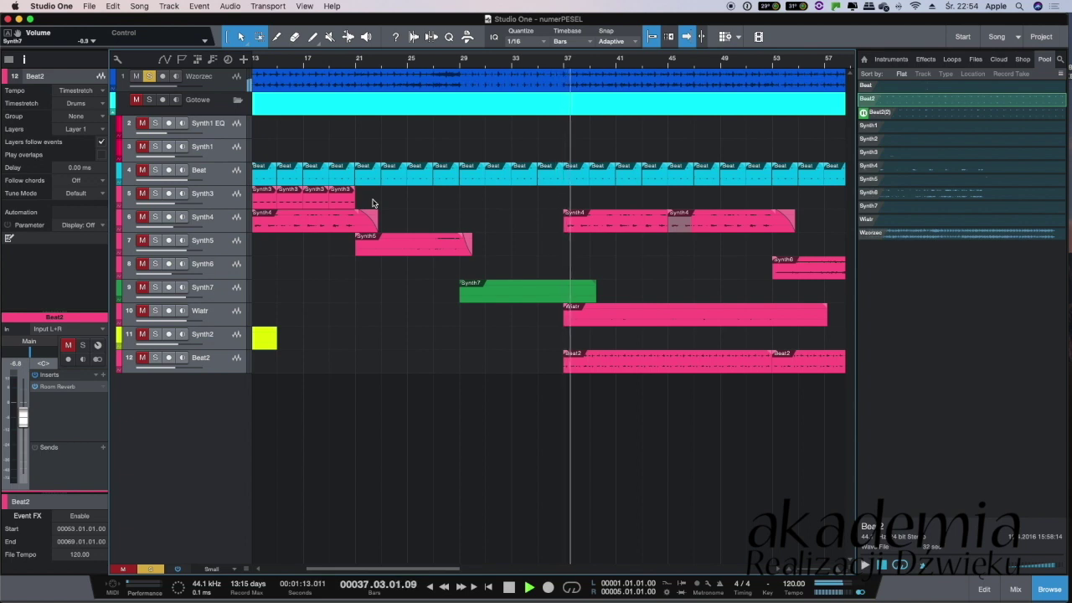
key("space")
left_click(150, 76)
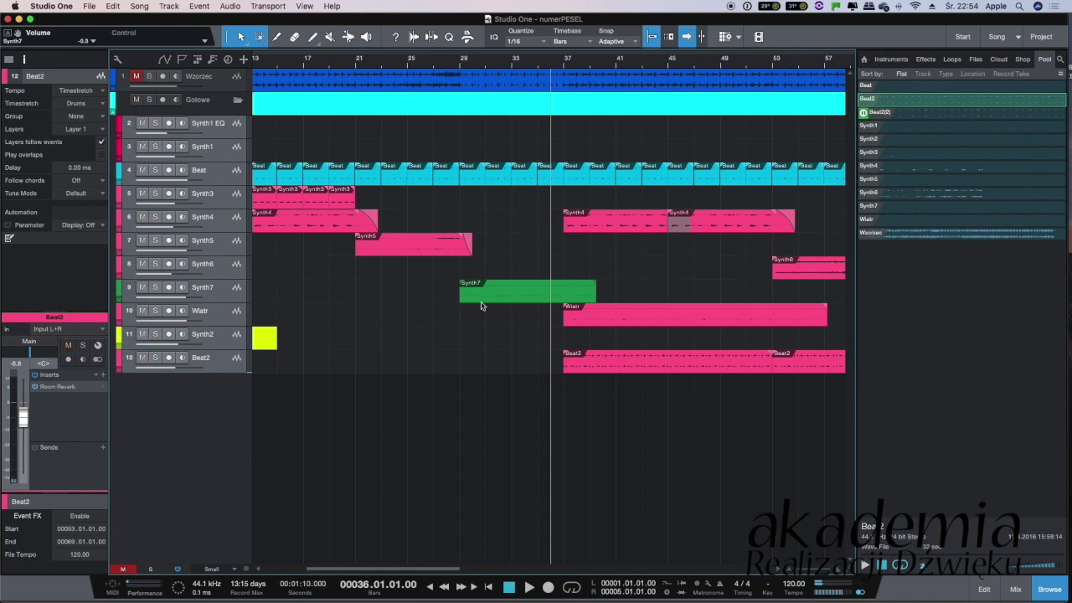
Audition Synth4 from bar 36, set its volume to about -7.0 dB, and set Beat2's volume to about -1.5 dB
key("ctrl+Up")
key("ctrl+Up")
key("space")
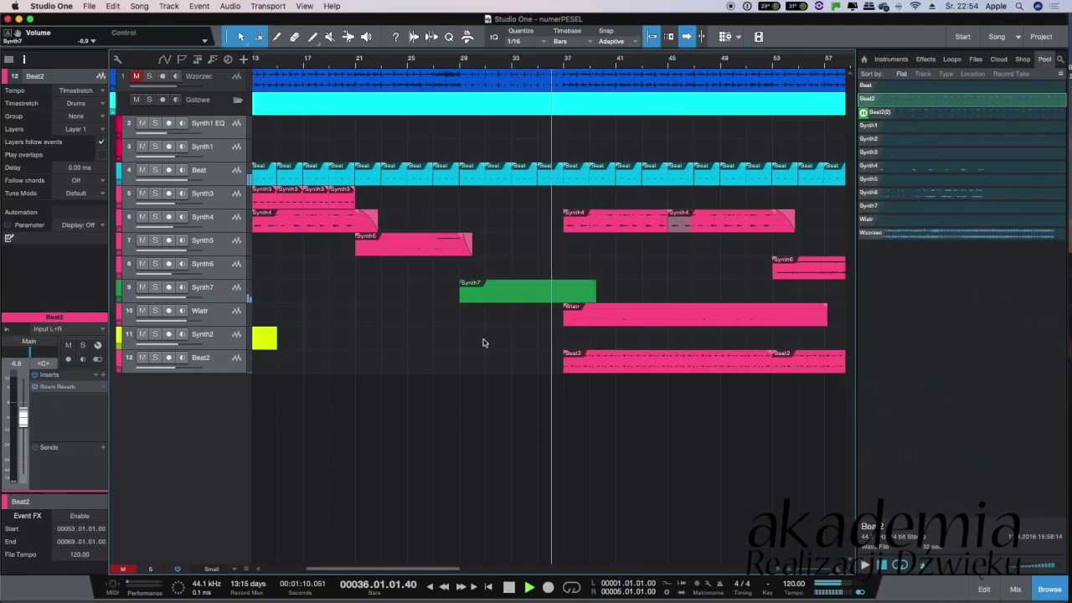
left_click(155, 218)
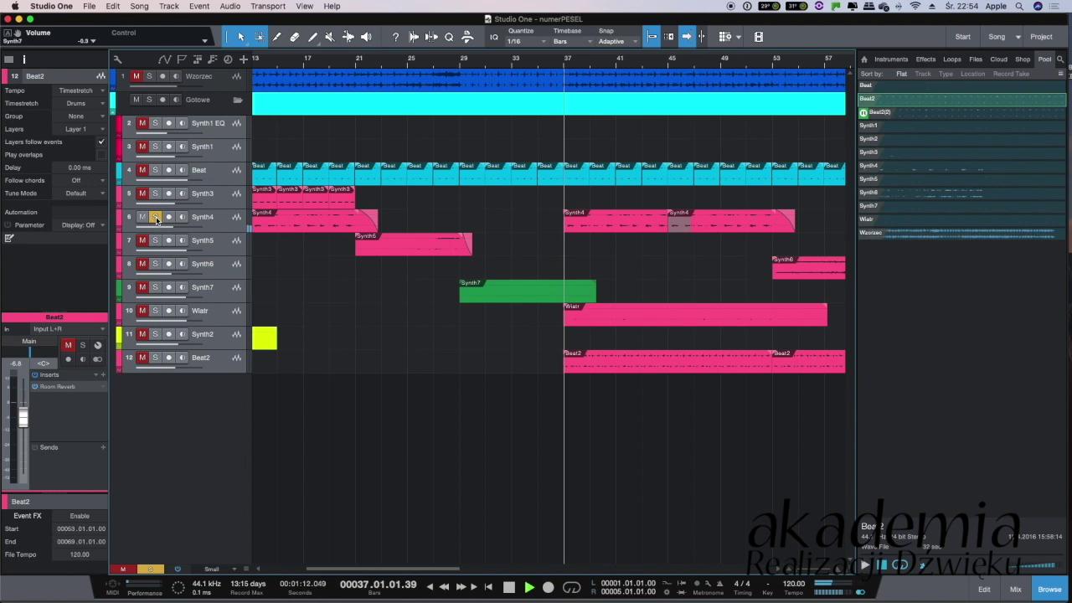
left_click(155, 218)
left_click_drag(177, 227, 175, 231)
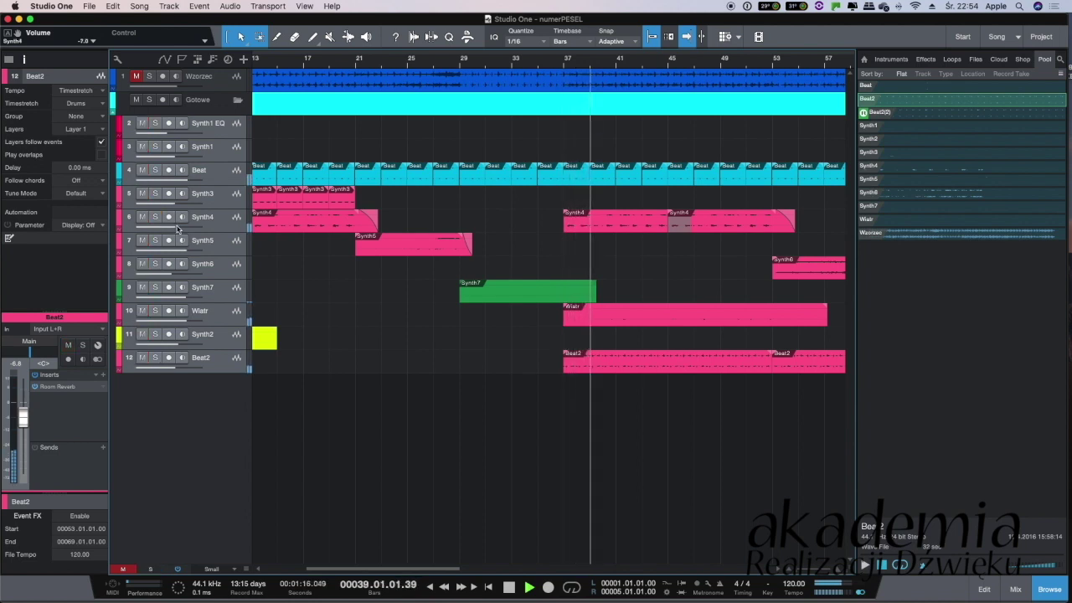
left_click_drag(172, 368, 179, 371)
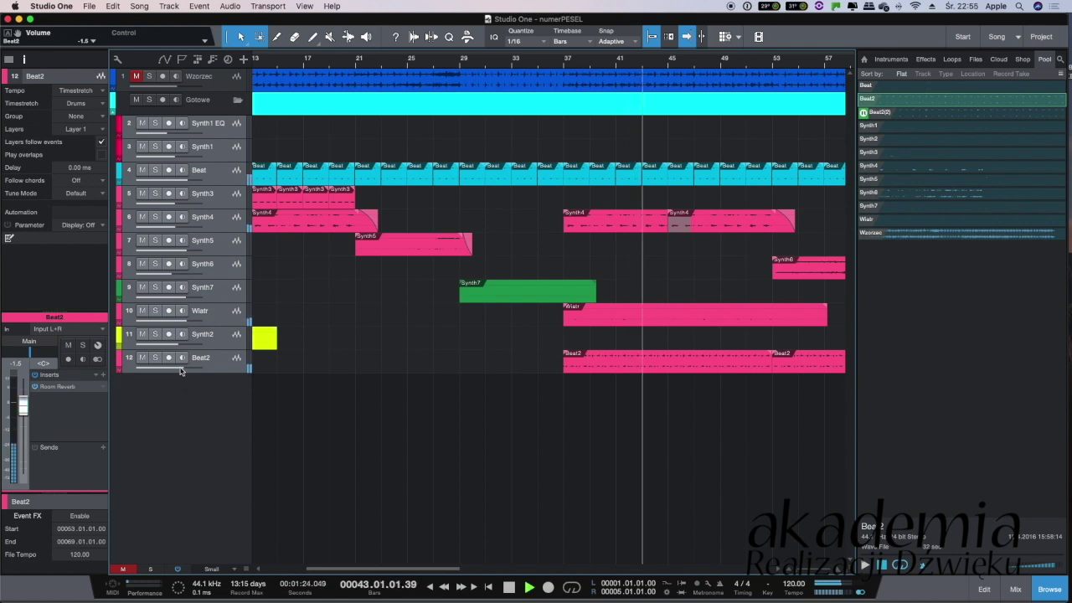
Check the Synth4 and Beat2 levels against the soloed Wzorzec from about bar 38, ending with it unsoloed and playback cued at bar 44
left_click(581, 65)
left_click(150, 76)
key("space")
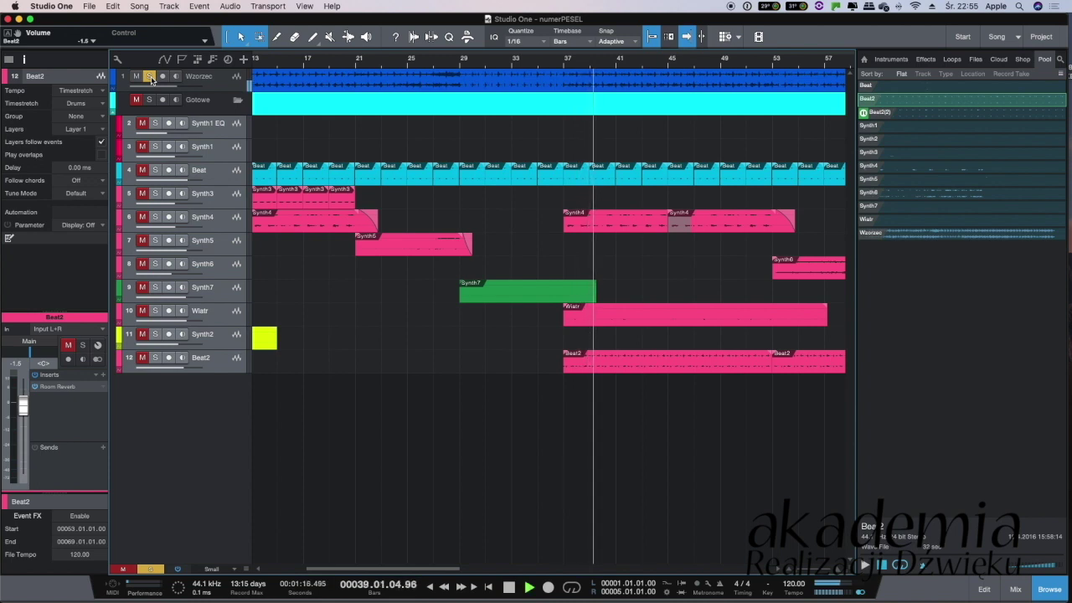
key("space")
left_click(150, 76)
left_click(668, 64)
left_click(657, 65)
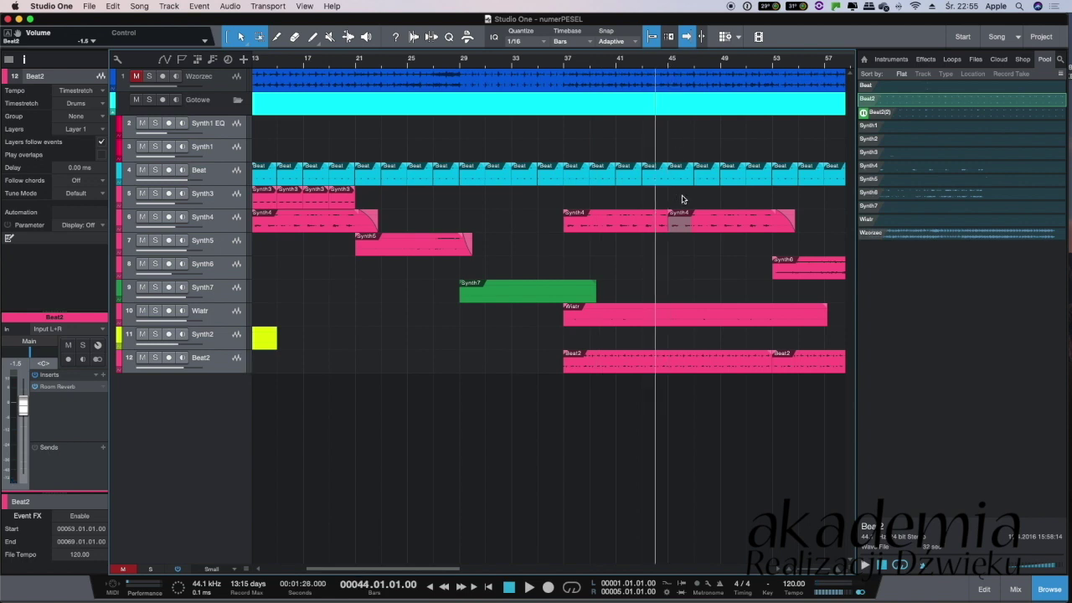
Play the mix from about bar 51 and compare it with the soloed Wzorzec into the Synth6 entry at bar 53
scroll(683, 199, "right", 5)
left_click(612, 65)
key("space")
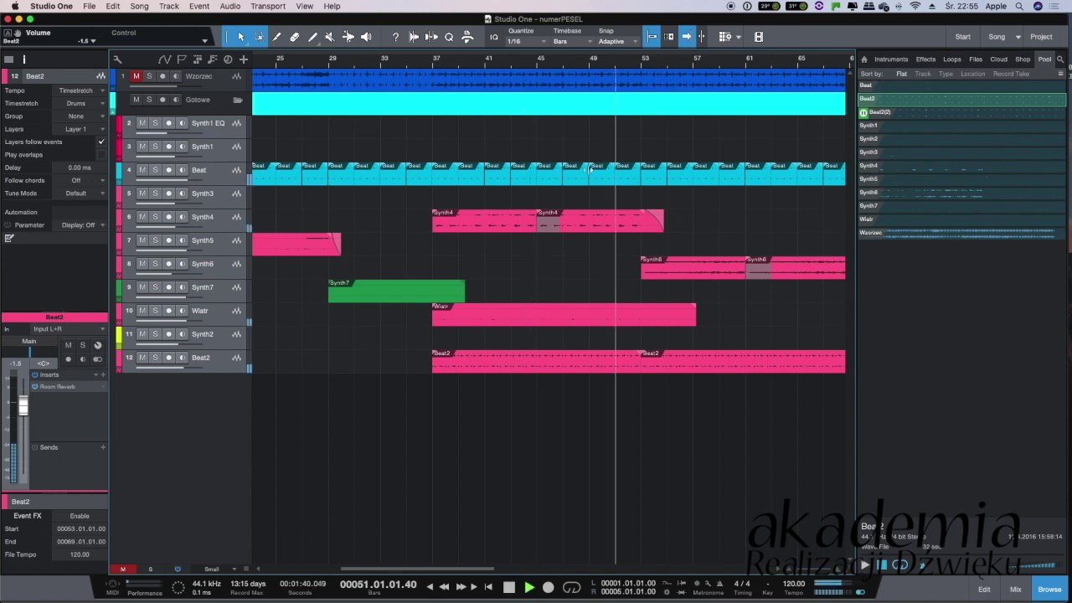
left_click(149, 76)
left_click(633, 66)
scroll(631, 178, "right", 3)
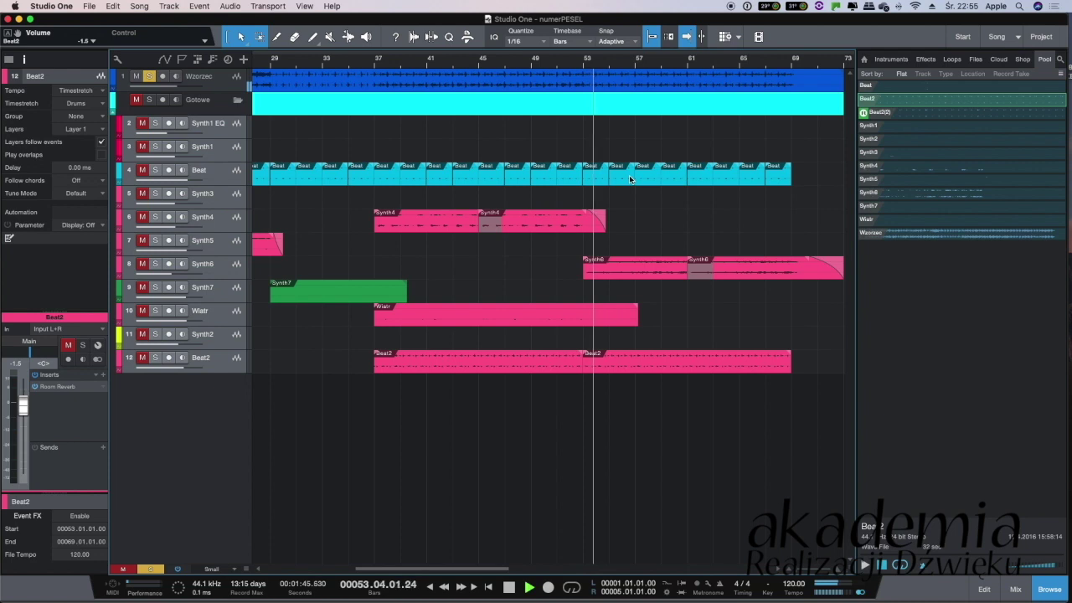
Set the Beat2 track's volume to about +0.6 dB, unsolo Wzorzec and play the mix from bar 52 into the Synth6 entry
left_click_drag(176, 373, 184, 373)
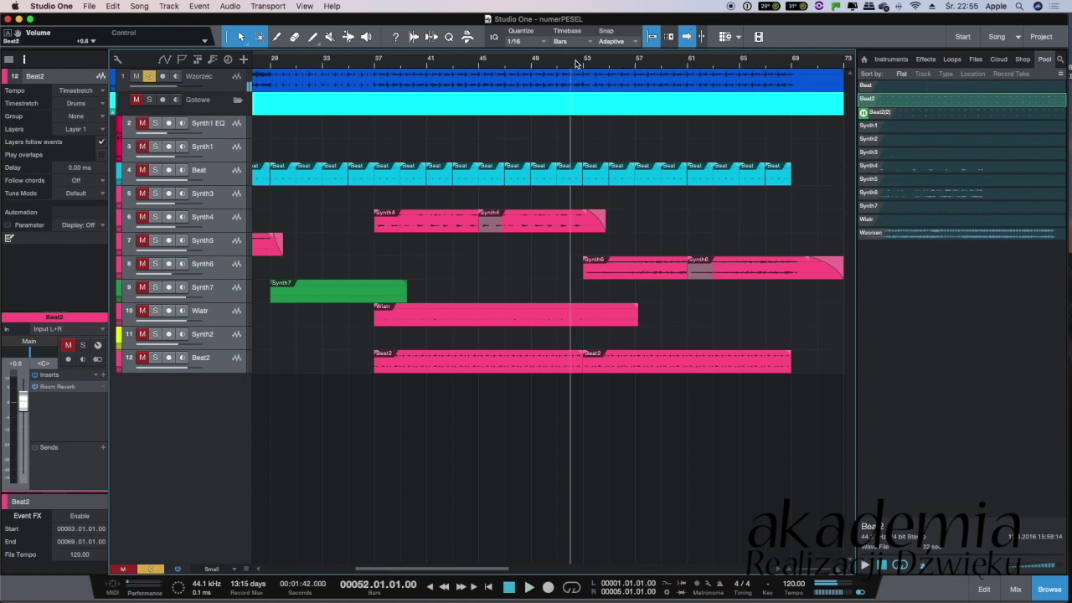
left_click(150, 76)
key("space")
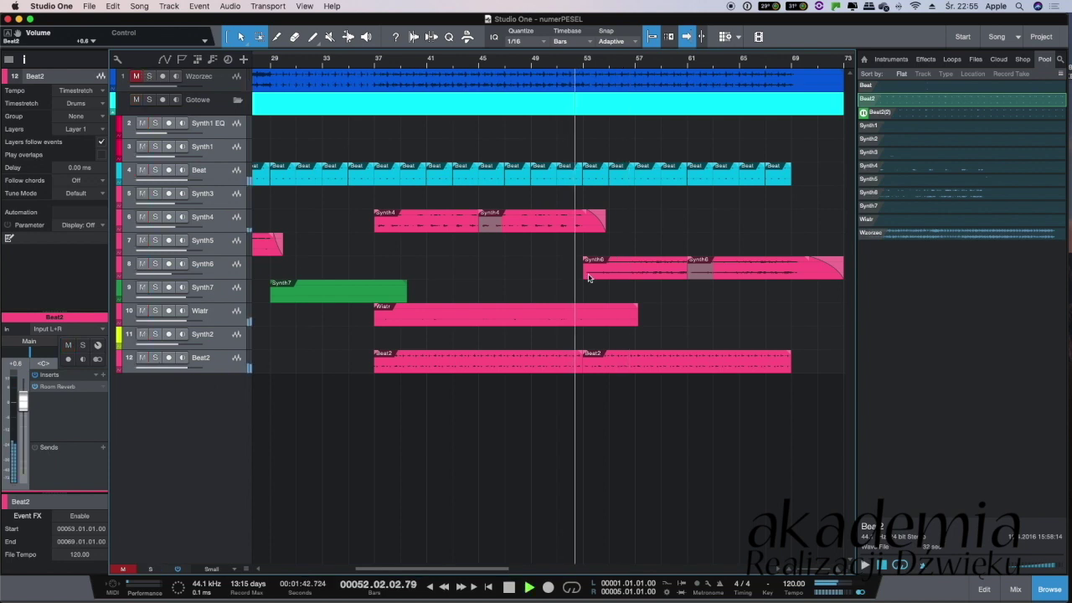
mouse_move(173, 274)
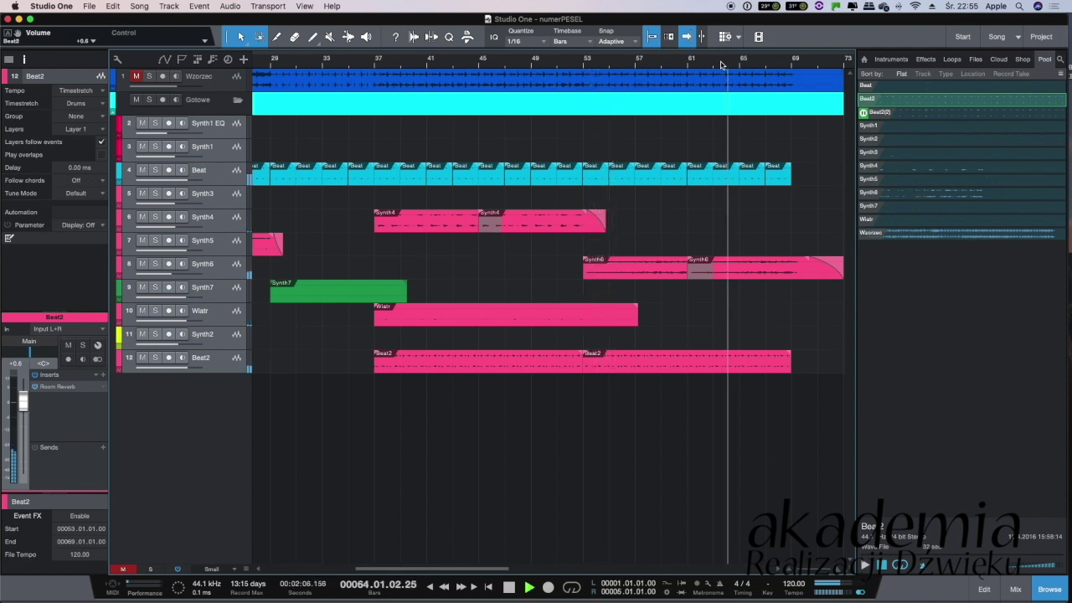
Play the mix to its end just past bar 69, stop playback and check the remaining assembly requirements in the exam PDF
scroll(584, 77, "right", 5)
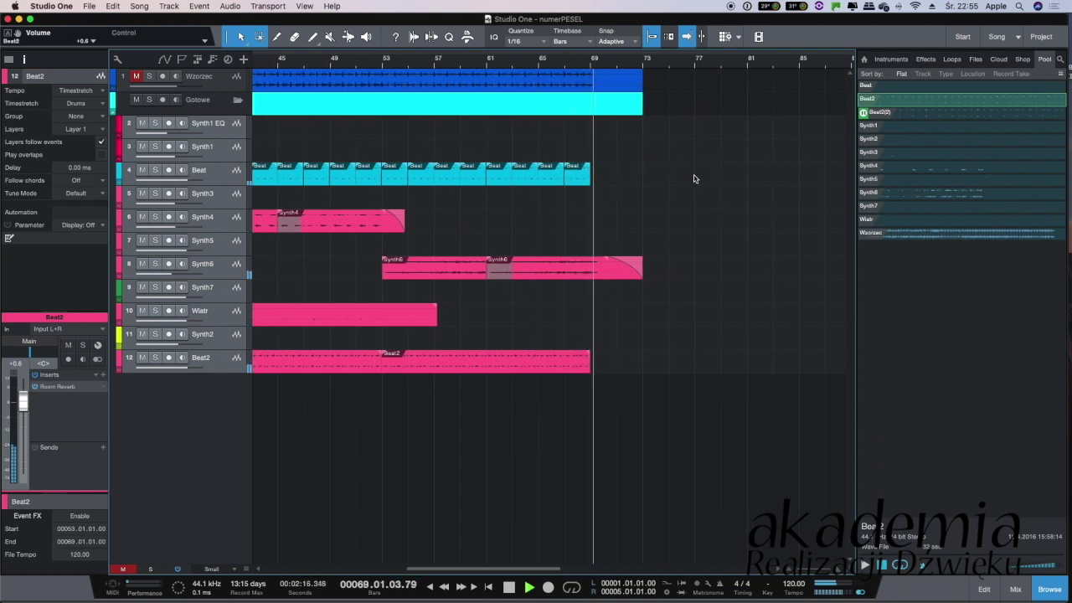
key("space")
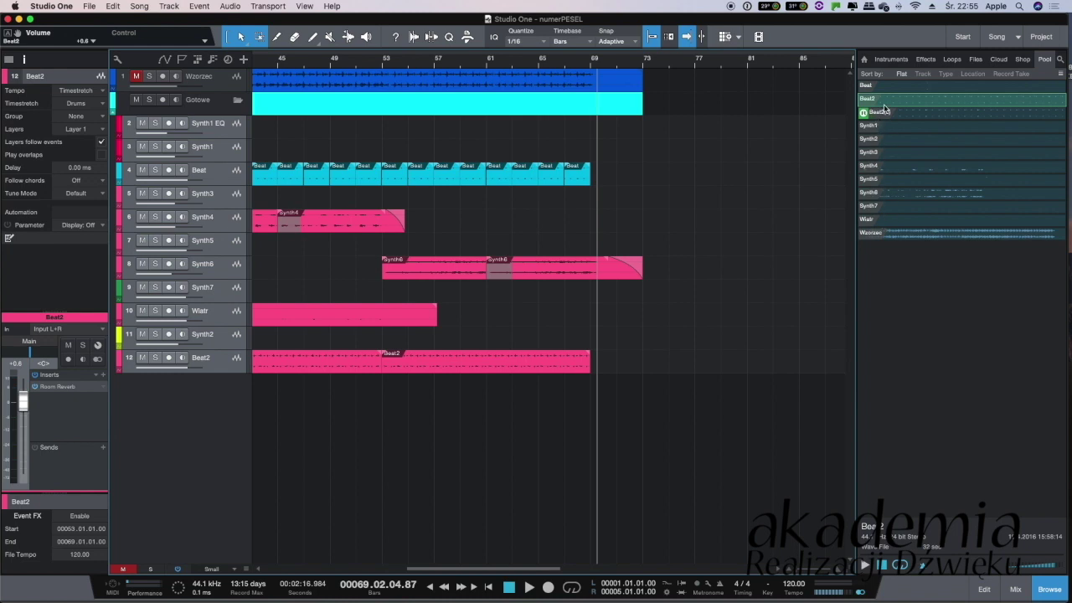
key("super+Tab")
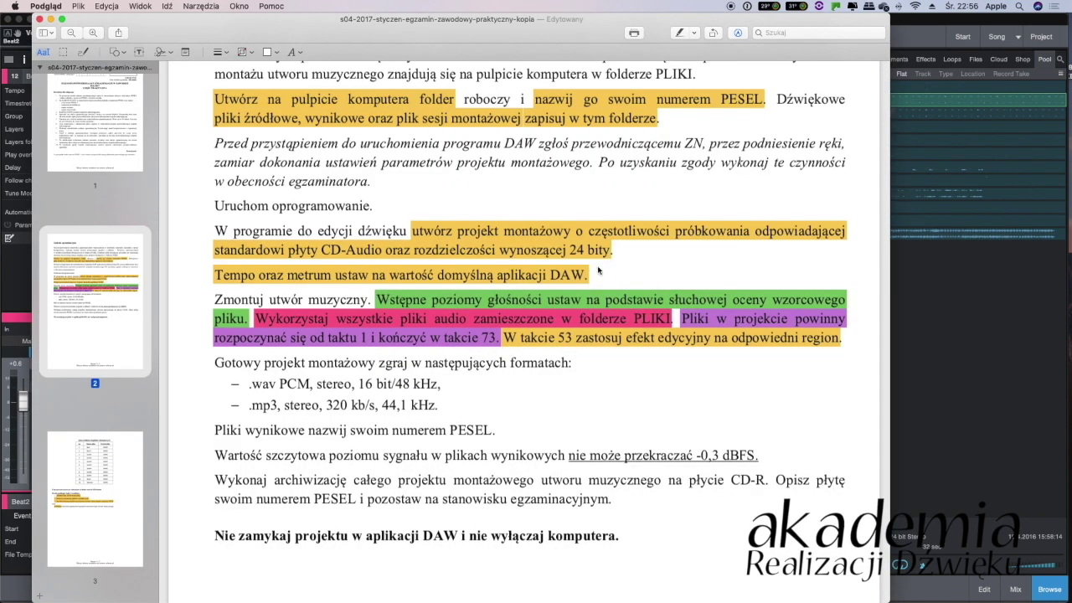
scroll(566, 362, "down", 1)
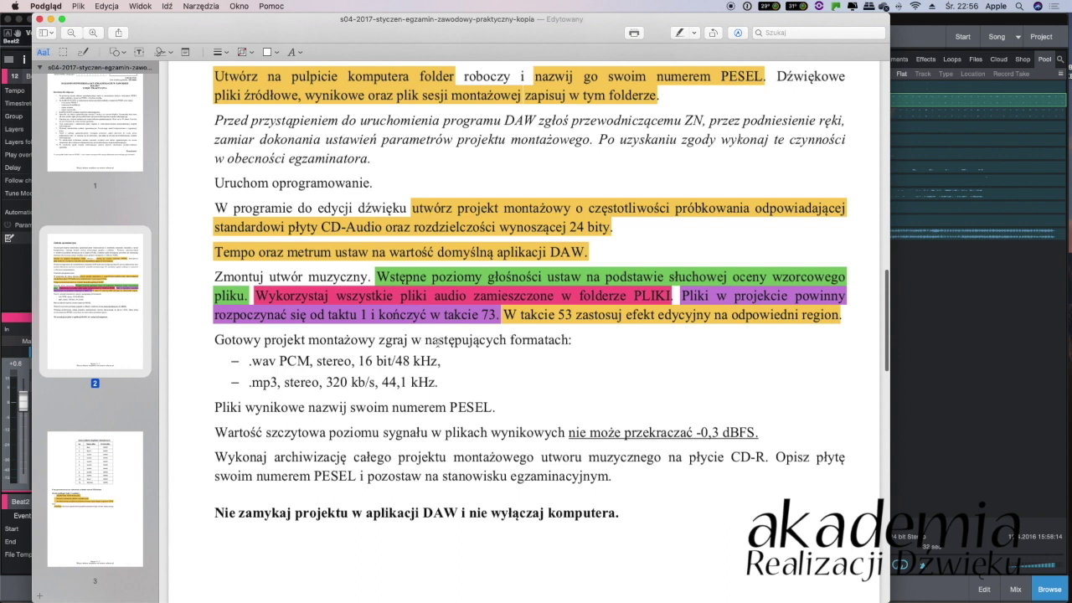
key("super+Tab")
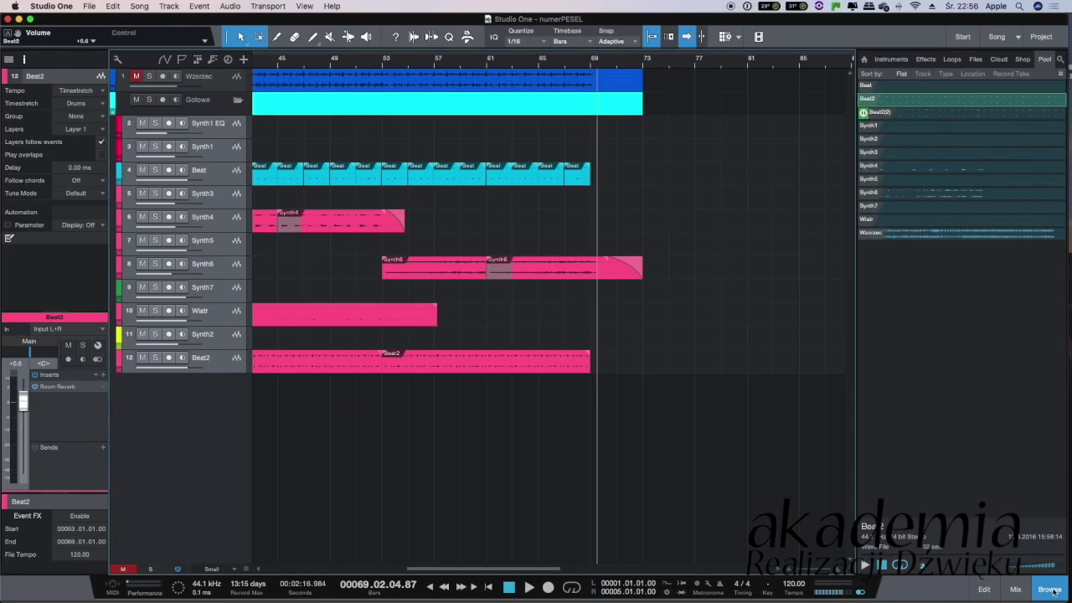
Hide the browser and the track inspector to widen the arrangement
left_click(1050, 589)
left_click(1050, 589)
left_click(1050, 590)
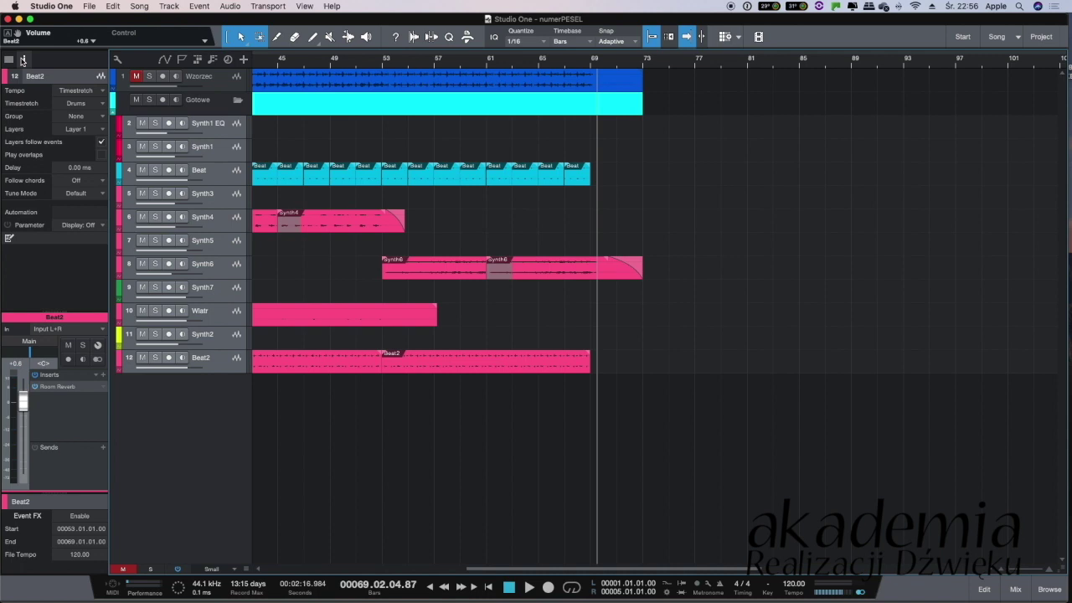
left_click(24, 58)
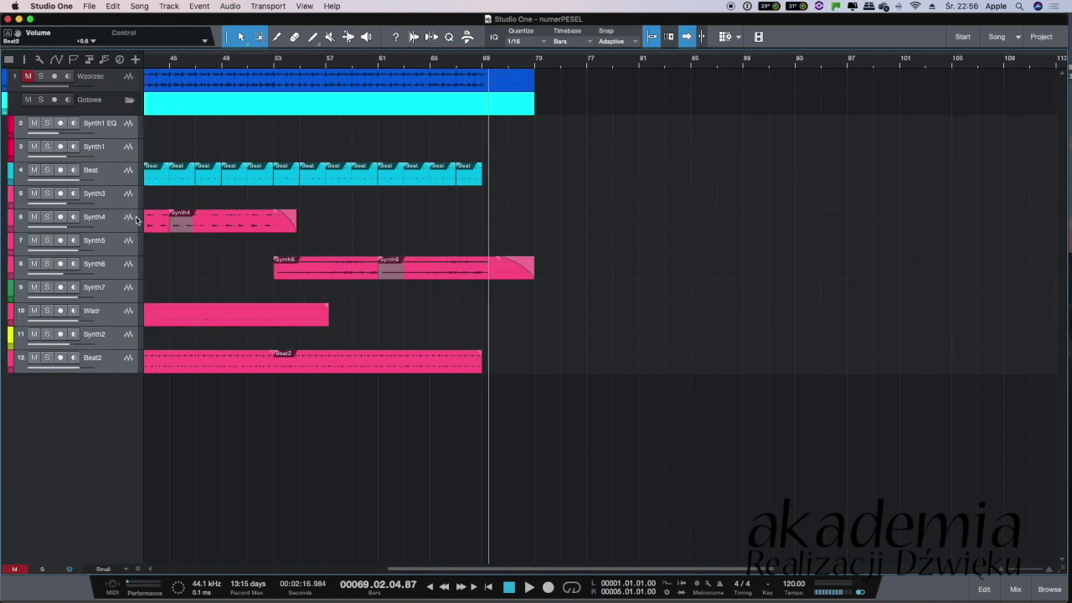
Save the song and fit the whole arrangement in view from bar 1
key("super+s")
key("z")
key("w")
key("w")
key("w")
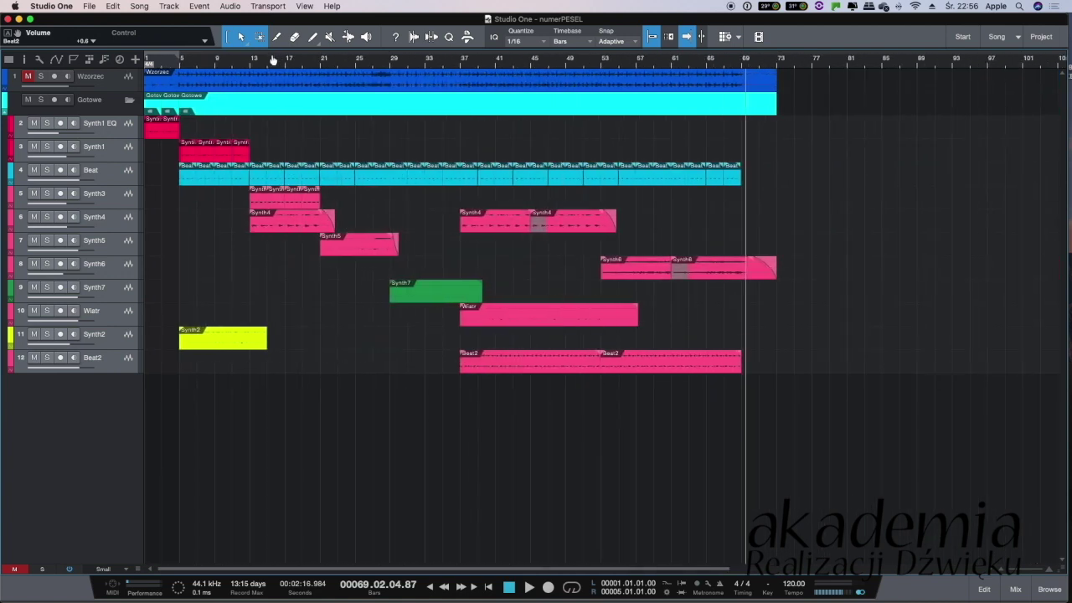
Check the end of the last Synth6 event at bar 73 against the exam PDF's requirement for the project's final bar
left_click(796, 62)
left_click(797, 274)
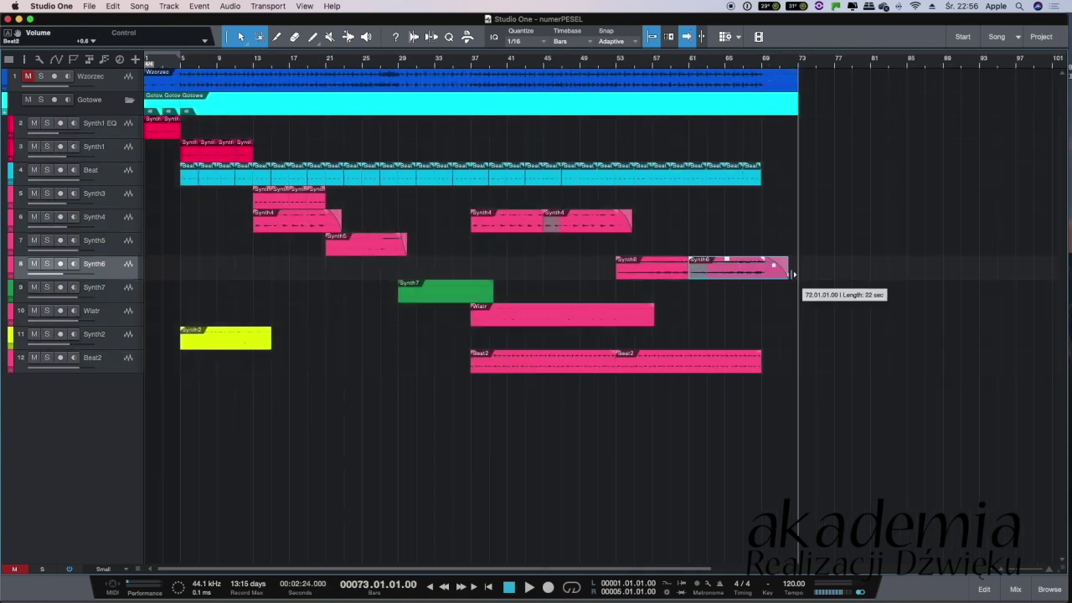
left_click(806, 224)
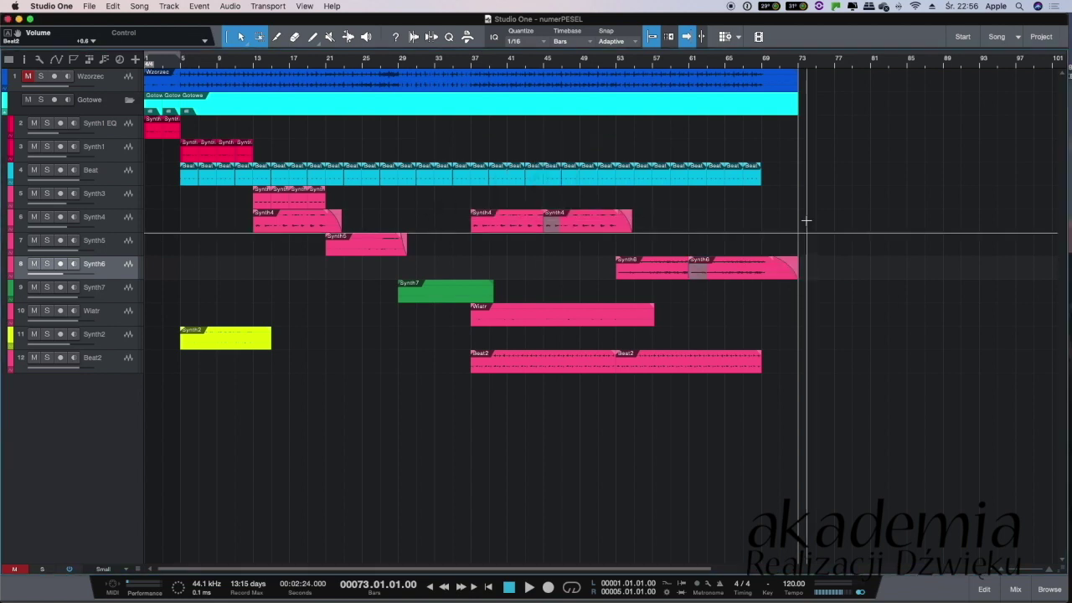
key("super+Tab")
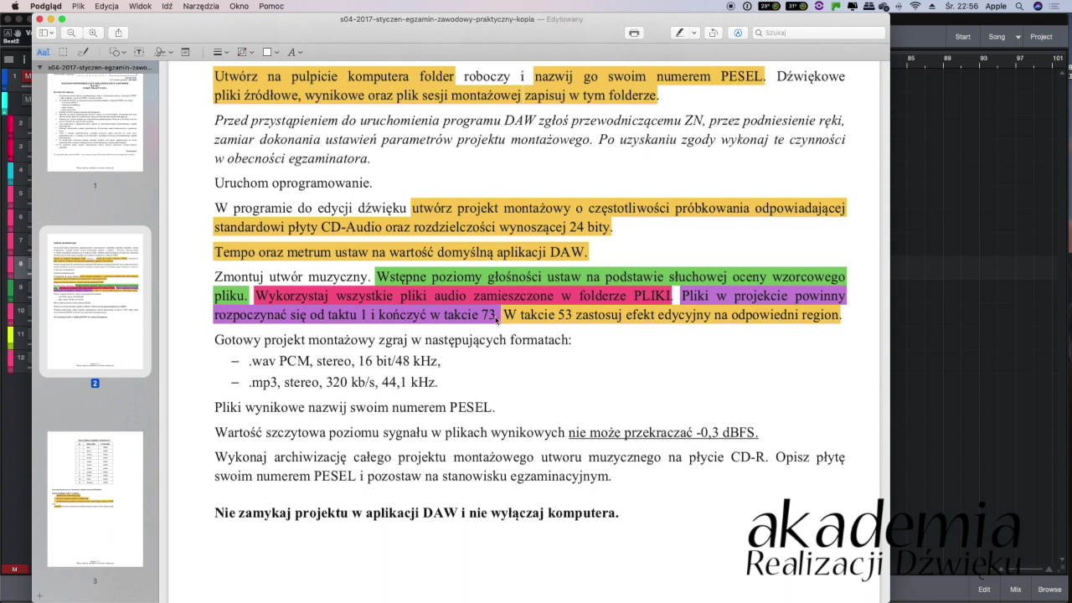
key("super+Tab")
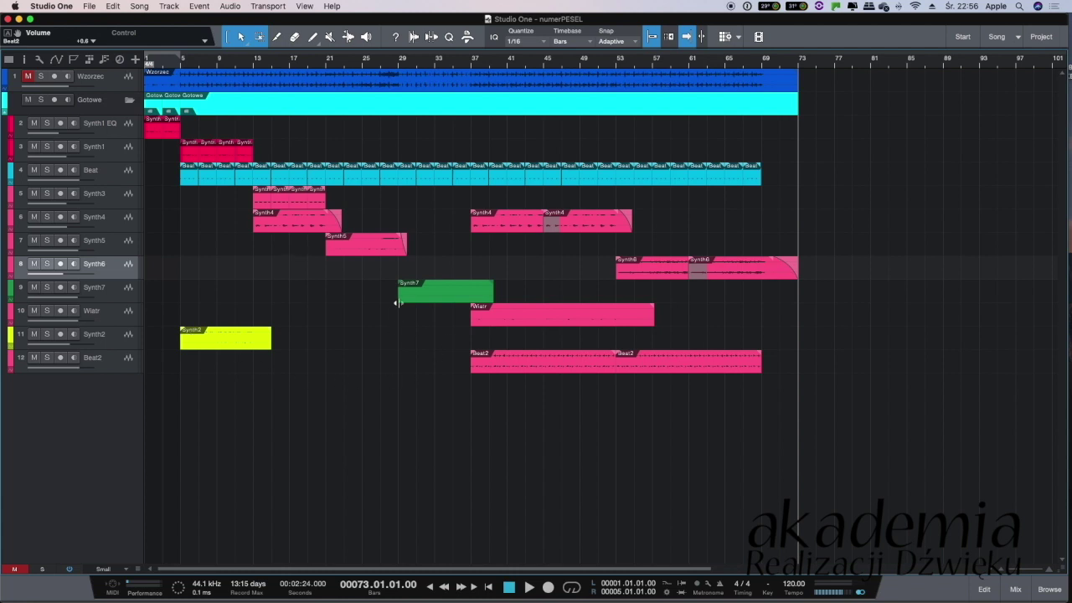
Collapse the Gotowe folder track and enlarge its height so its events show as an overview
left_click(129, 100)
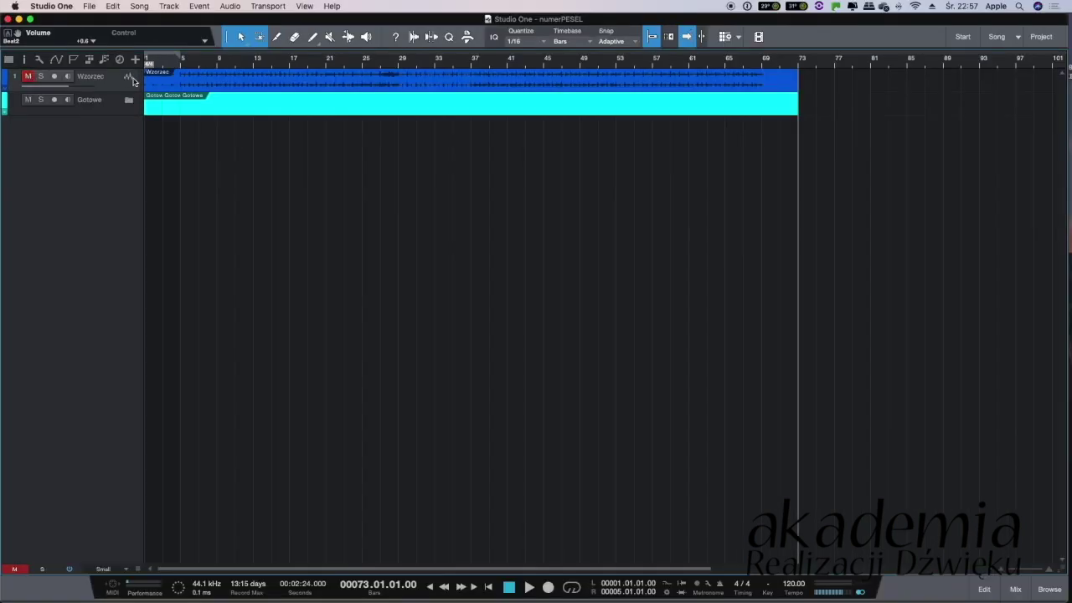
left_click_drag(76, 115, 59, 218)
left_click(129, 101)
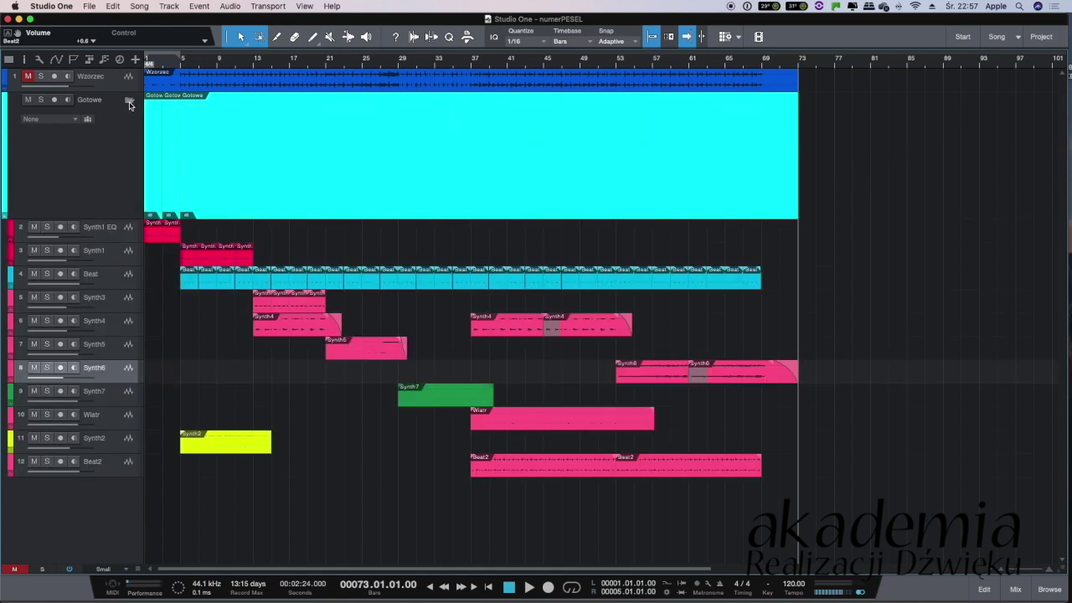
left_click(129, 101)
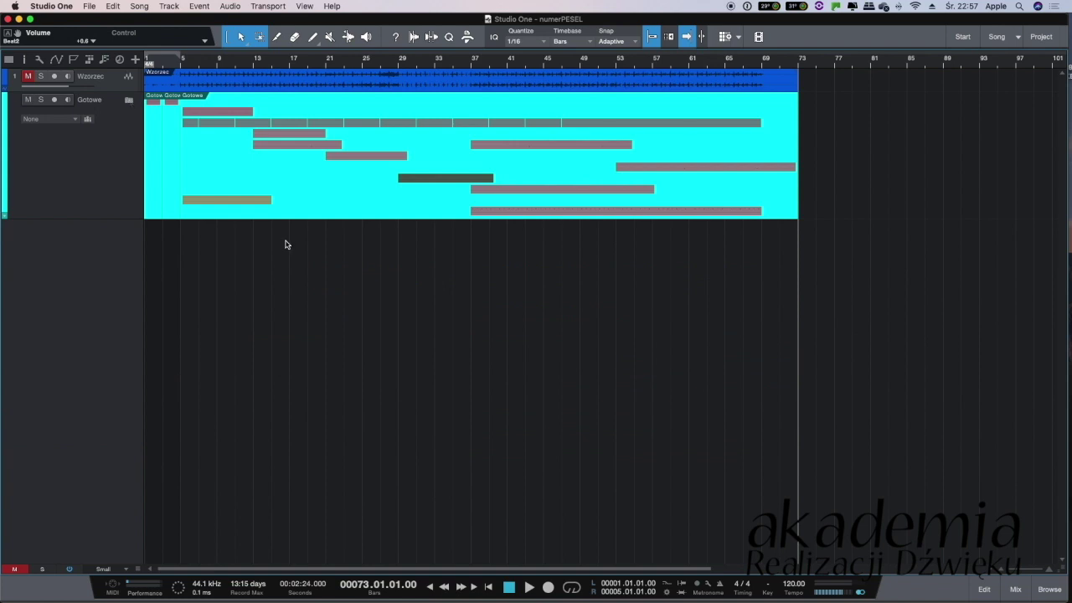
Examine the exam PDF's requirements for the WAV and MP3 export formats, the result file names and the maximum peak level
key("super+Tab")
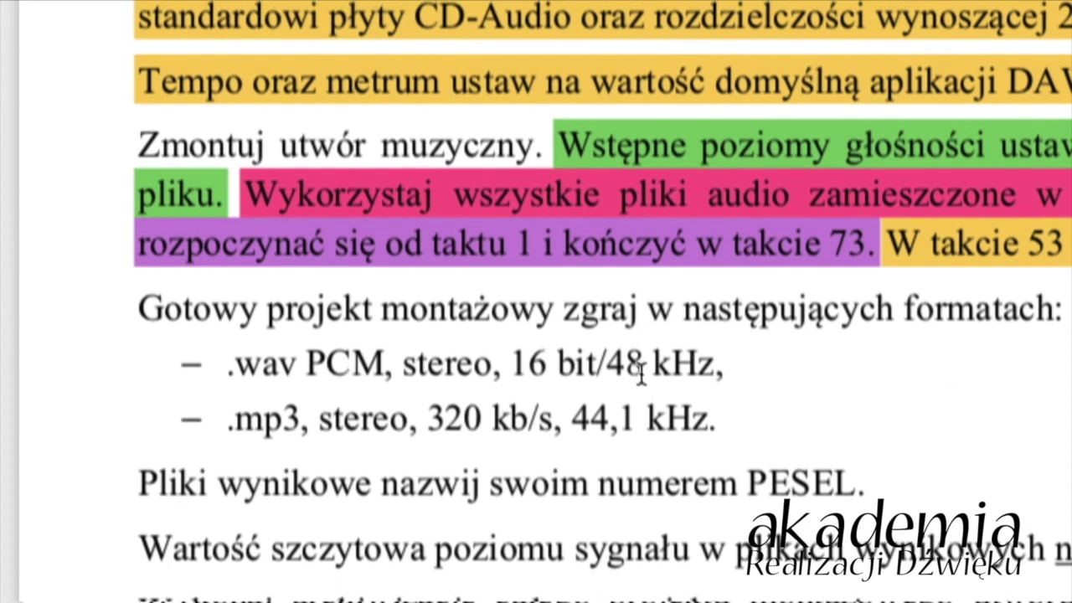
left_click_drag(720, 368, 510, 366)
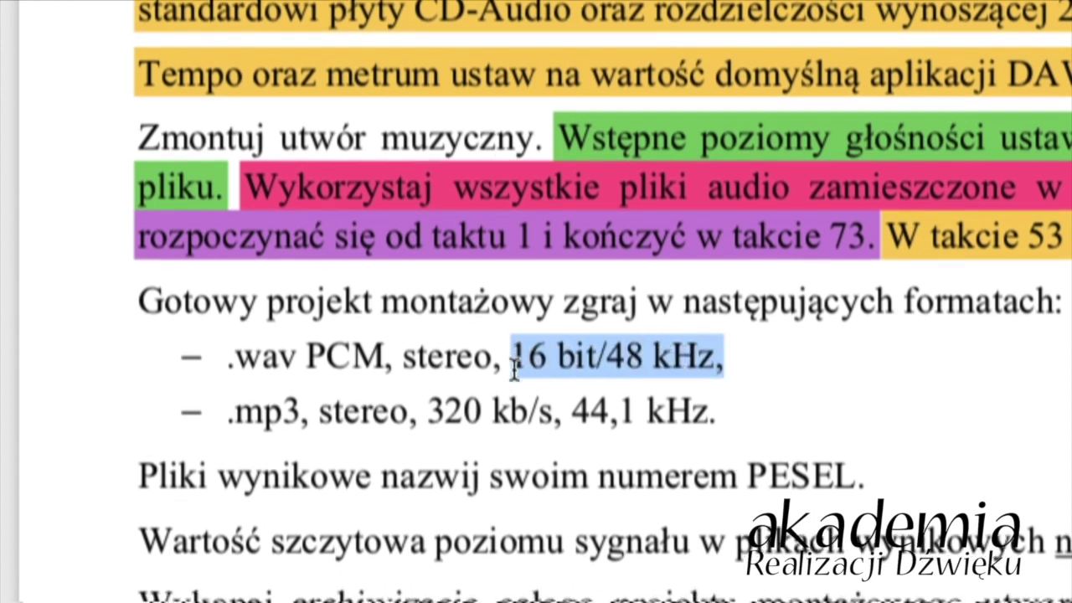
left_click_drag(713, 399, 427, 395)
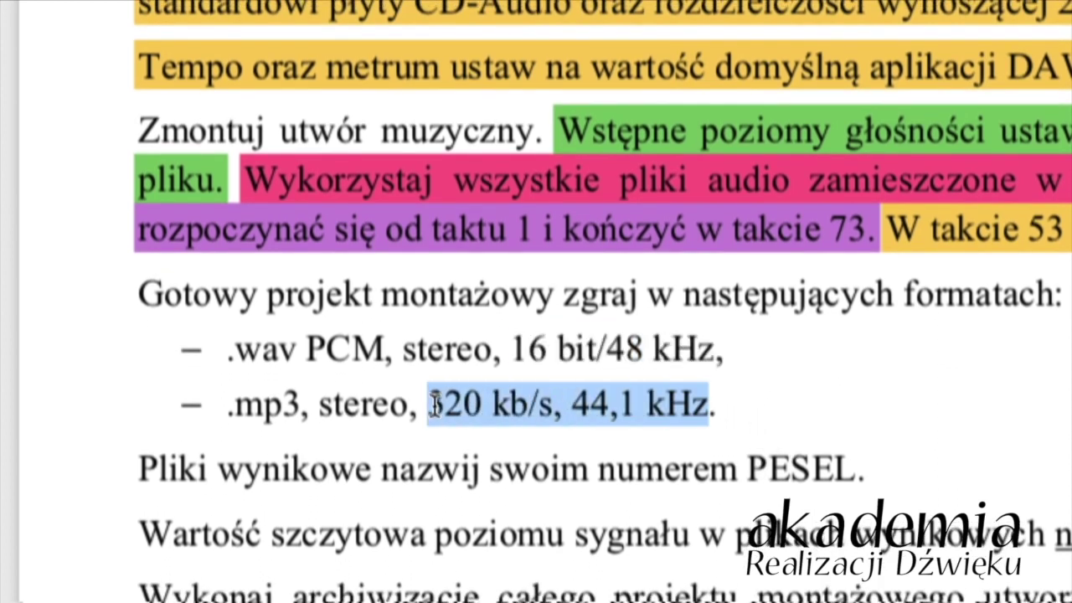
left_click(589, 392)
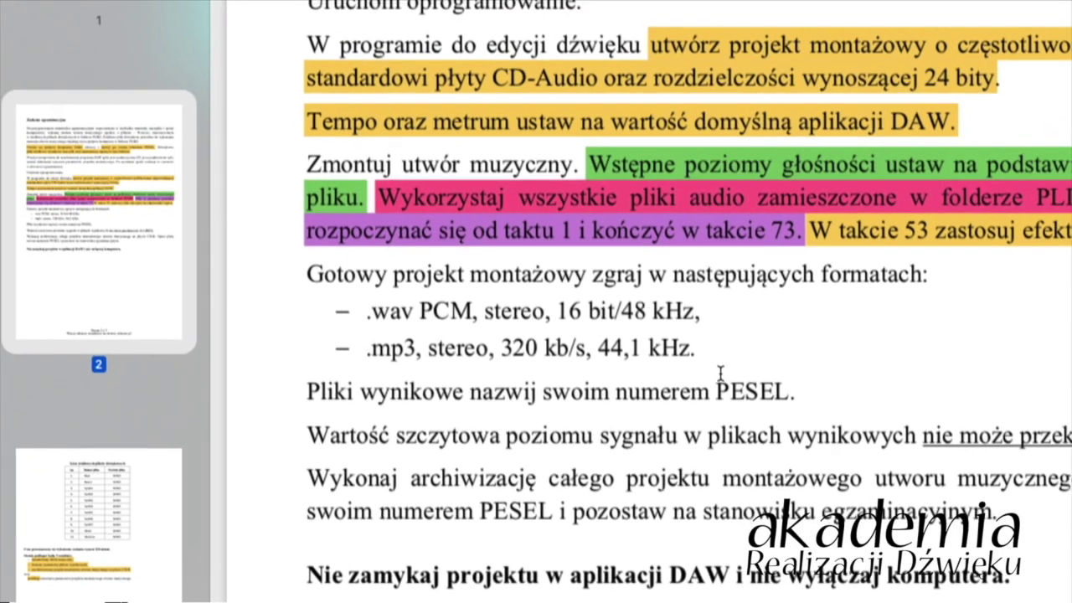
double_click(773, 435)
left_click(847, 358)
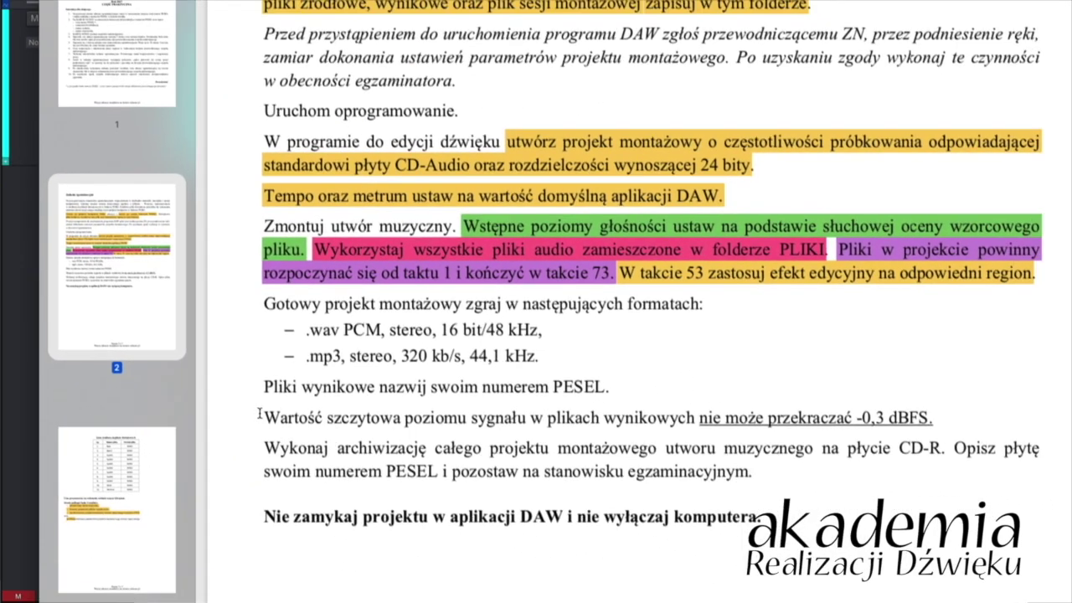
left_click_drag(286, 418, 943, 419)
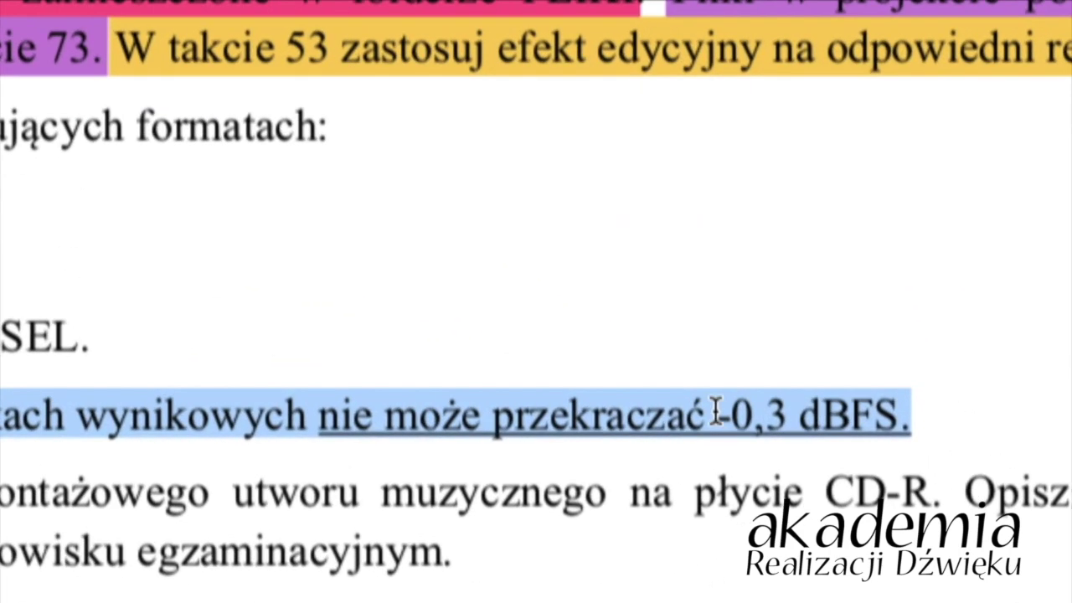
left_click_drag(856, 421, 897, 421)
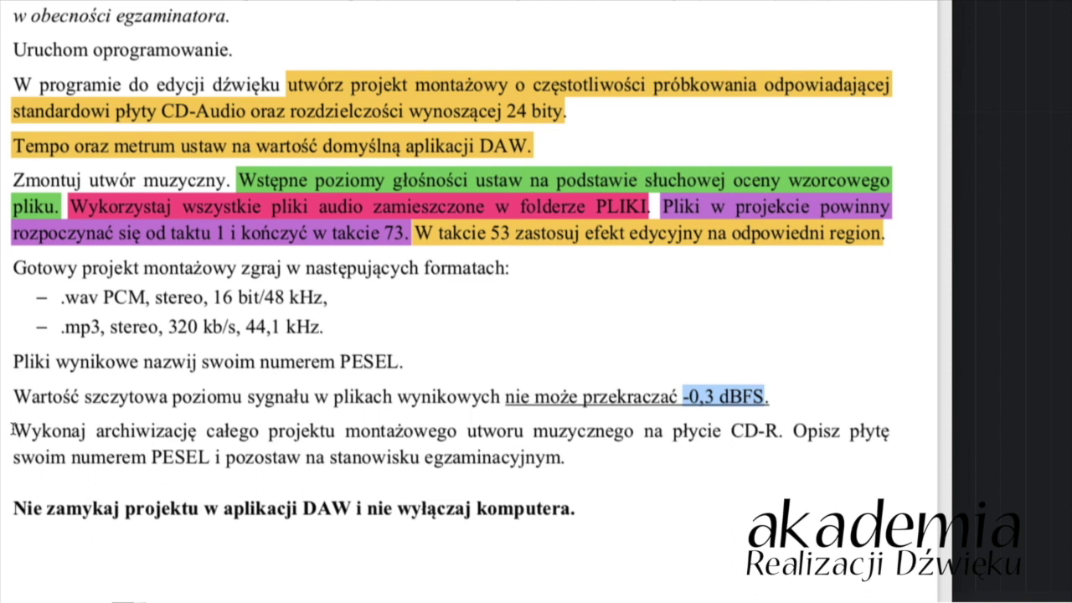
Highlight the exam PDF passage from the export formats through the -0,3 dBFS peak limit in pink (Różowy)
left_click_drag(15, 430, 251, 470)
left_click(48, 331)
left_click_drag(11, 266, 765, 404)
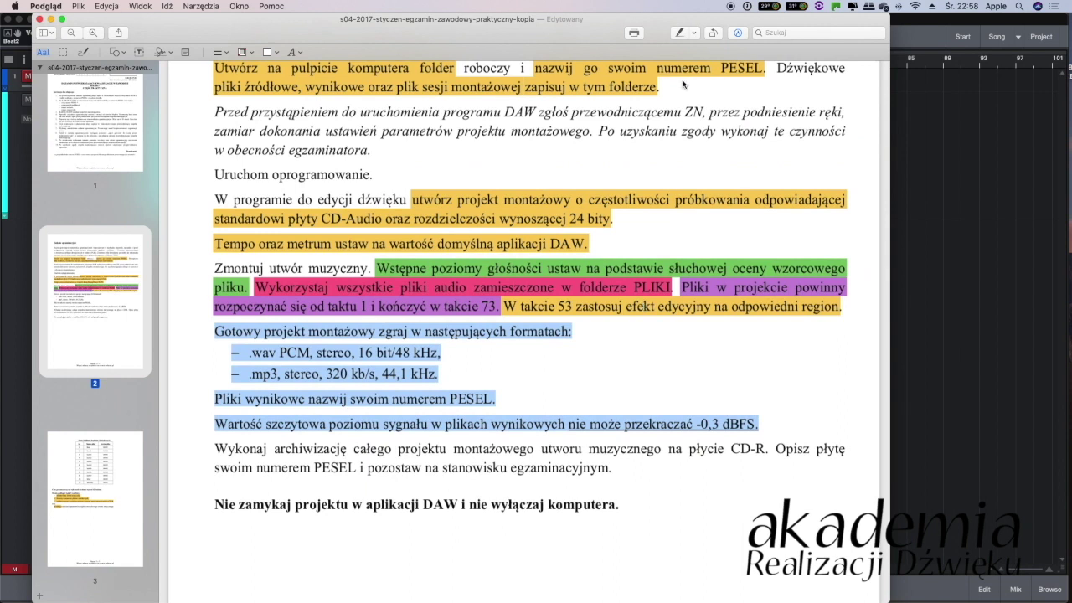
left_click(694, 32)
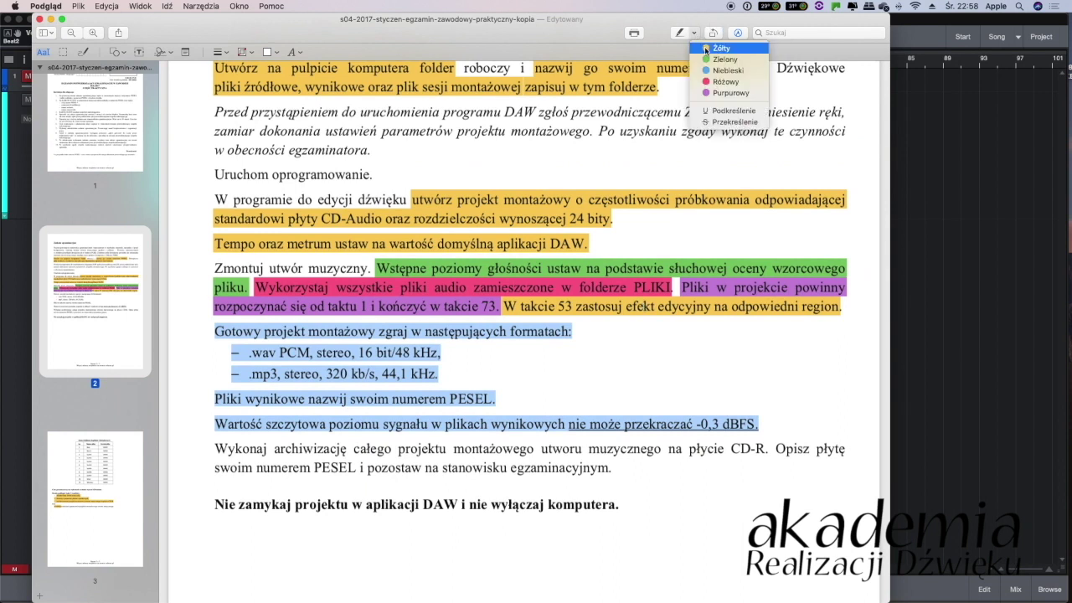
left_click(716, 81)
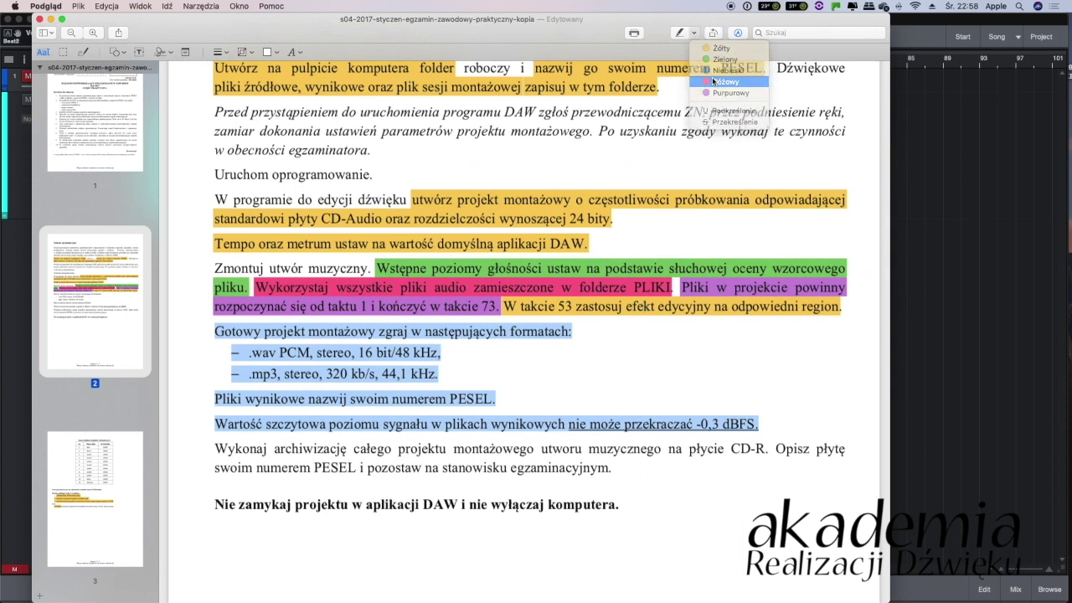
left_click(508, 363)
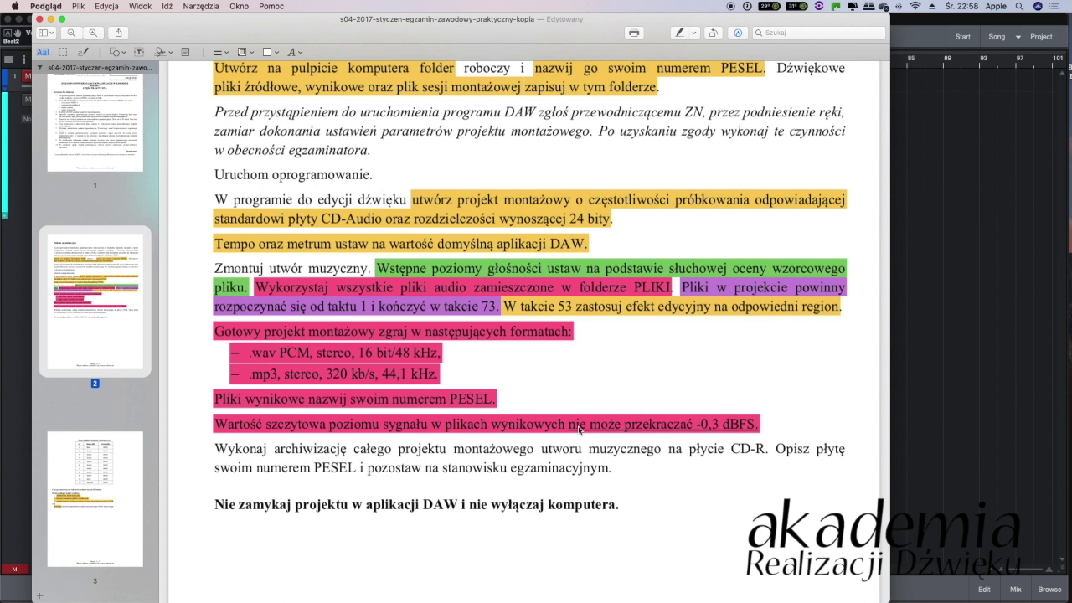
Switch back to Studio One and open the mixer
key("super+Tab")
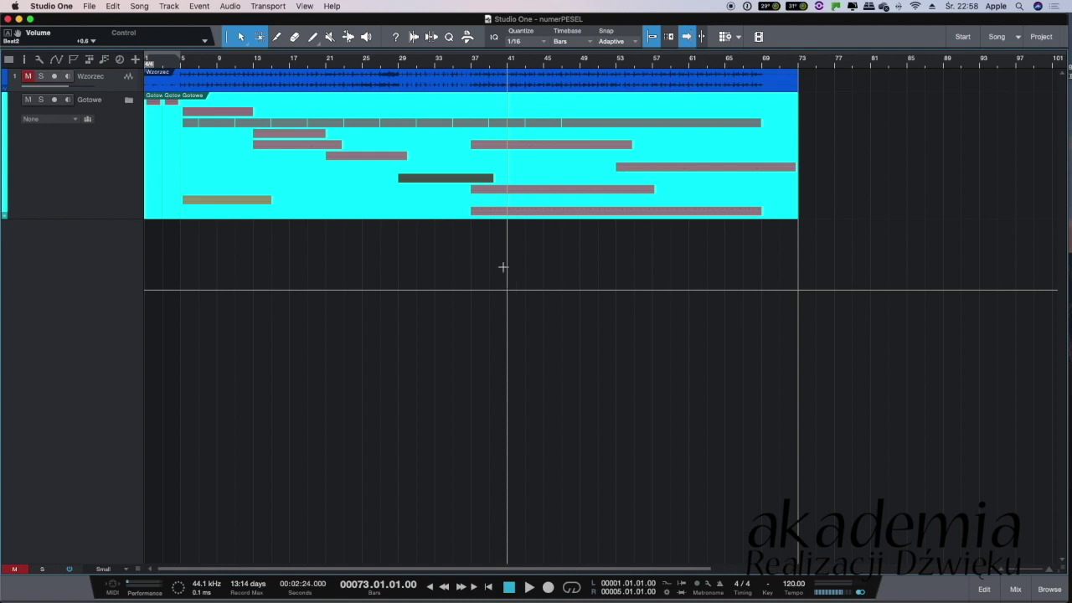
left_click(1014, 589)
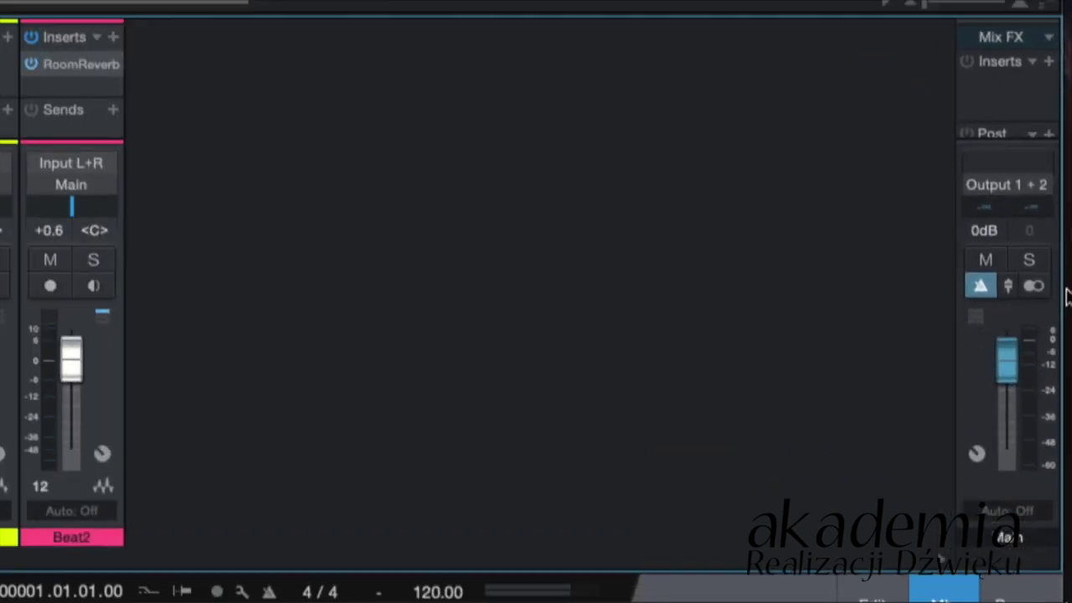
Try lowering the Main output fader to about -3.4 dB and below, and reset it to 0 dB
mouse_move(1009, 364)
left_mouse_down()
mouse_move(1006, 386)
mouse_move(1010, 368)
left_mouse_up()
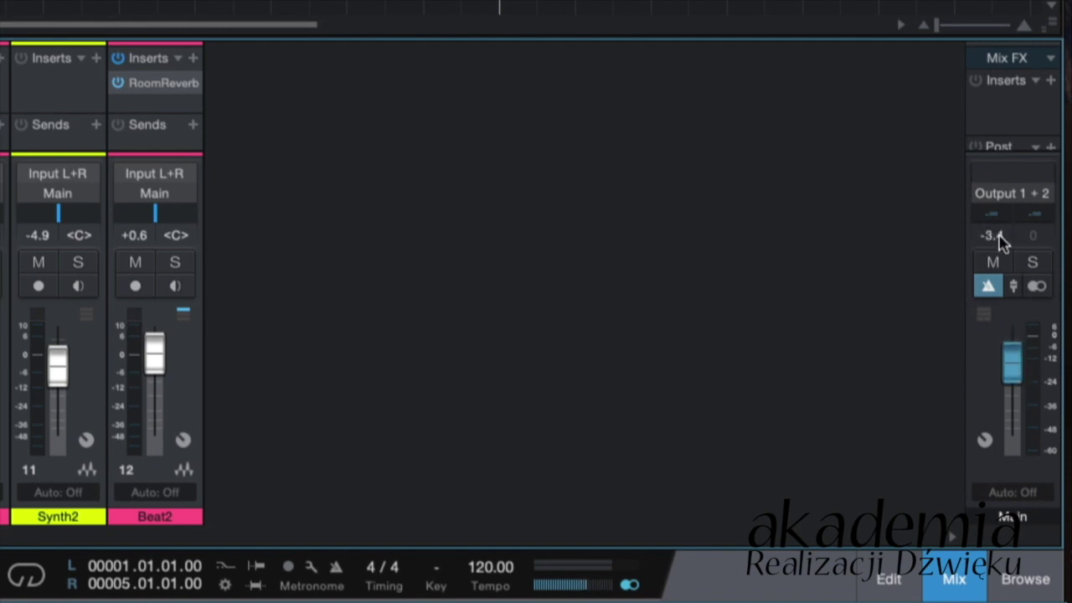
mouse_move(1013, 372)
left_mouse_down()
mouse_move(1012, 359)
mouse_move(1012, 382)
left_mouse_up()
left_click(1013, 382, "alt")
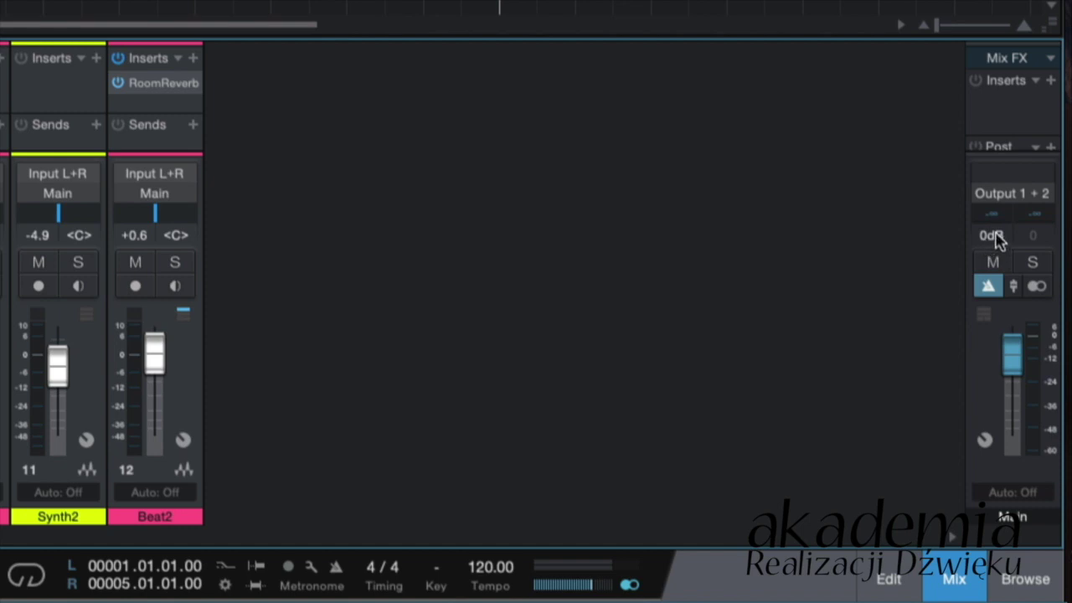
Insert the PreSonus Limiter on the Main output, move its window off the arrangement and cue playback at bar 41
left_click(1050, 80)
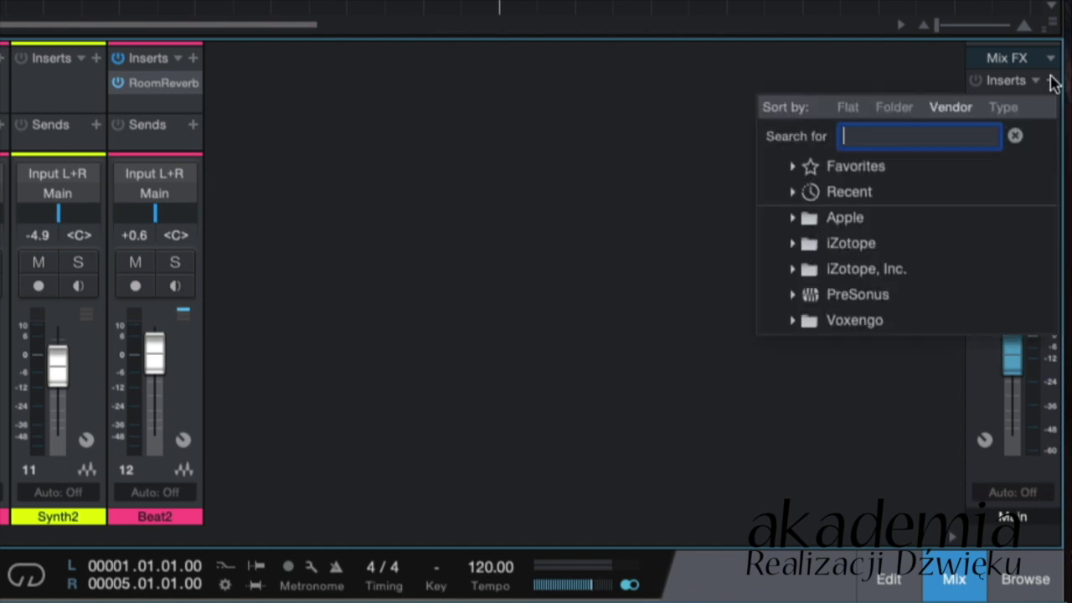
type("limit")
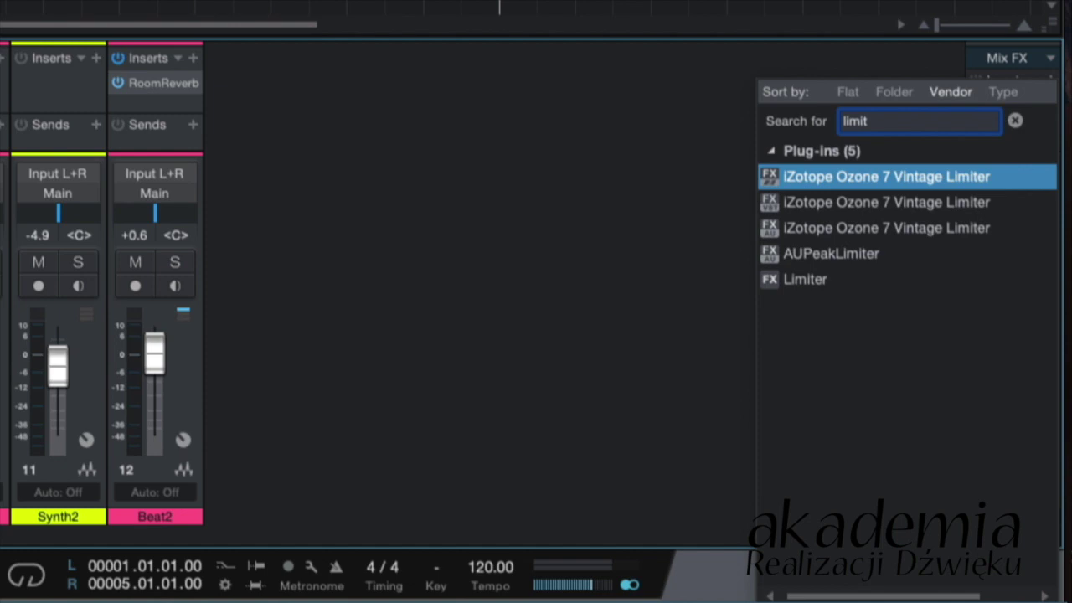
double_click(797, 280)
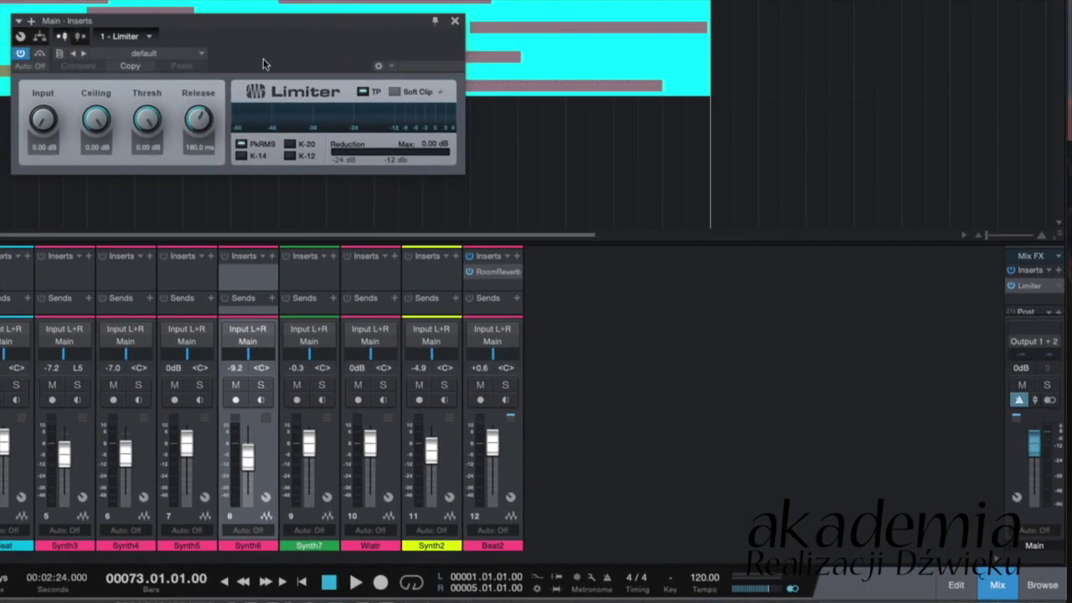
left_click_drag(209, 20, 569, 186)
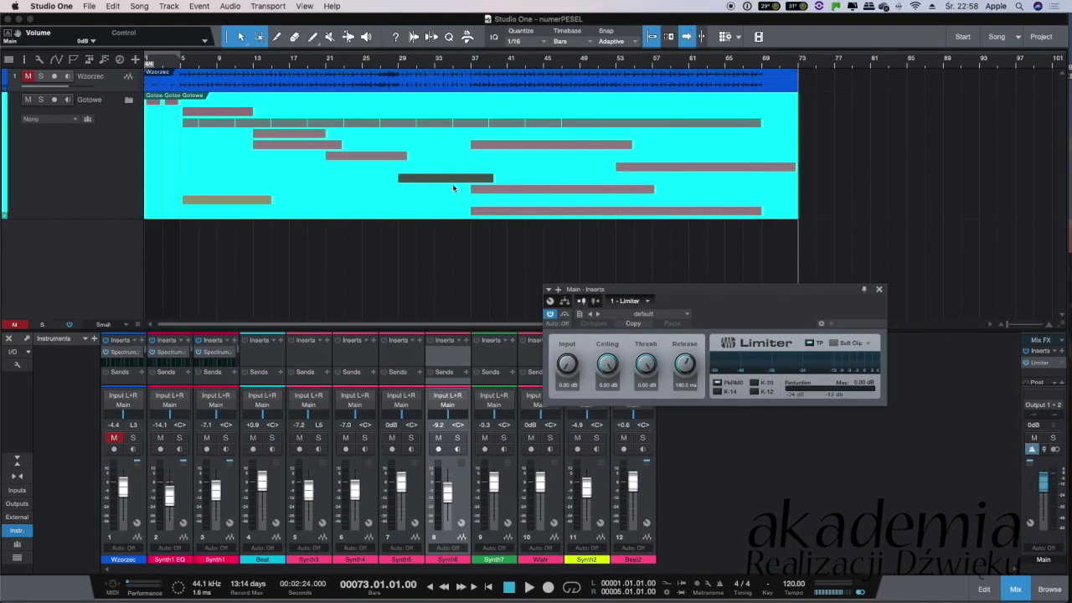
left_click(508, 66)
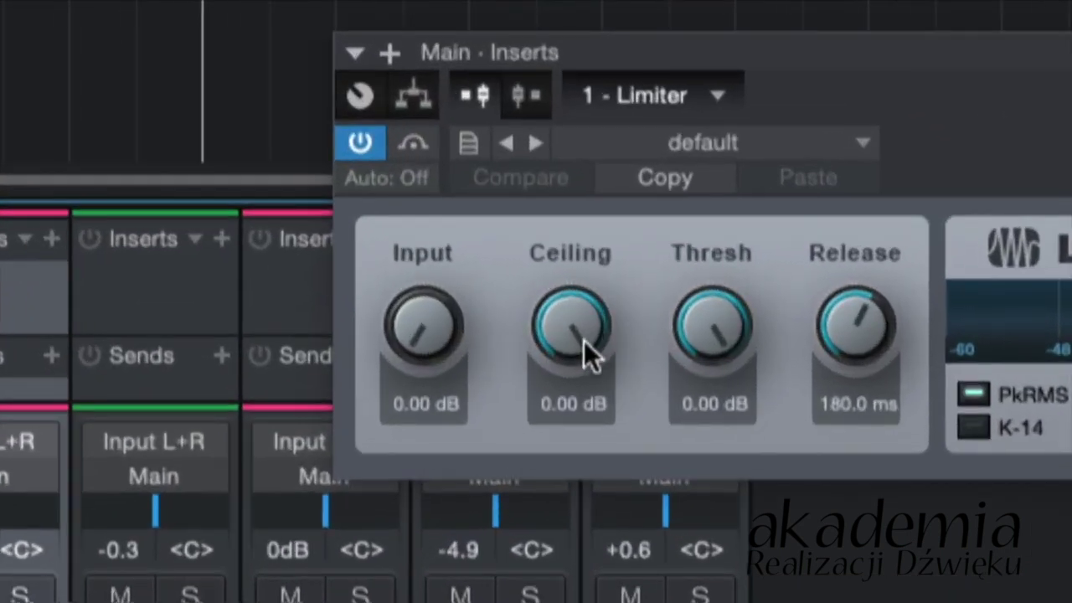
Lower the Limiter's ceiling on the Main output to -0.36 dB and move its window clear of the channel strips
left_click_drag(589, 356, 571, 420)
left_click_drag(584, 342, 584, 421)
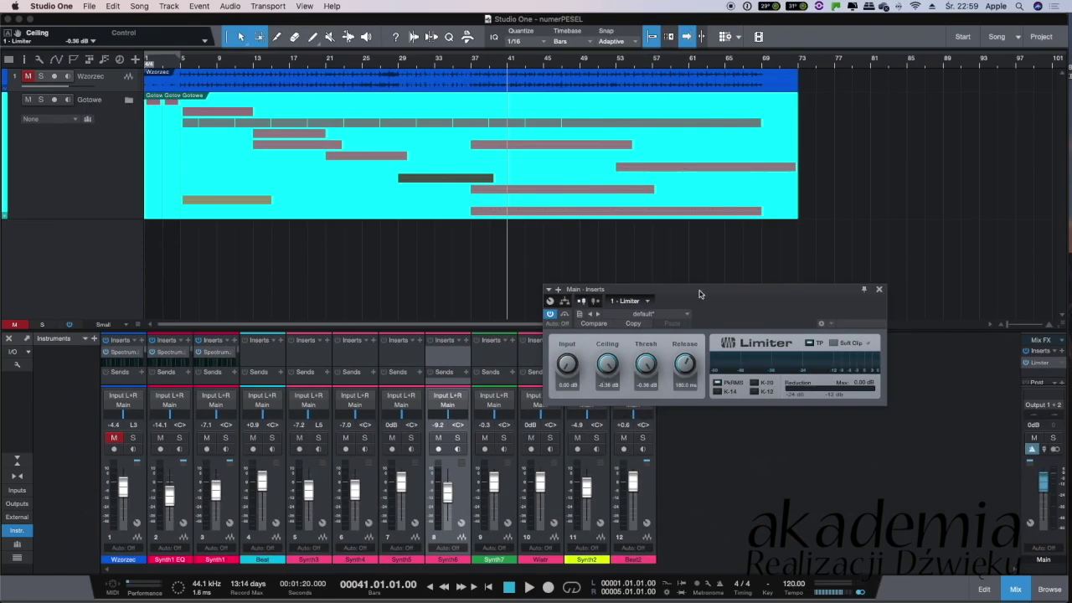
left_click_drag(700, 294, 662, 236)
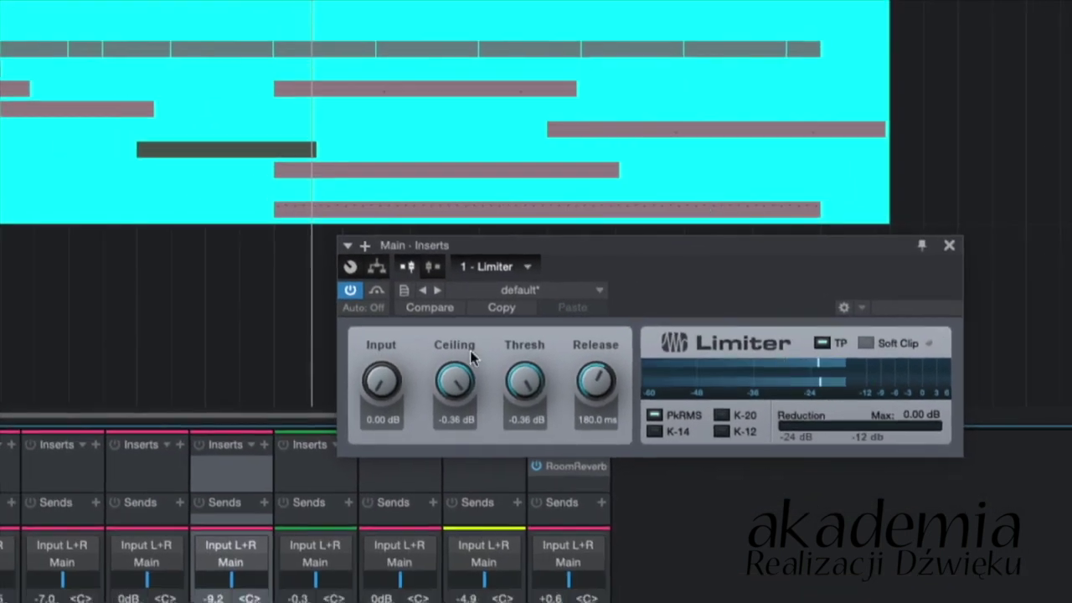
Raise the Limiter's input gain to about 7.20 dB, compare playback with the effect bypassed and active, leave it active and stop playback
left_click_drag(370, 409, 390, 322)
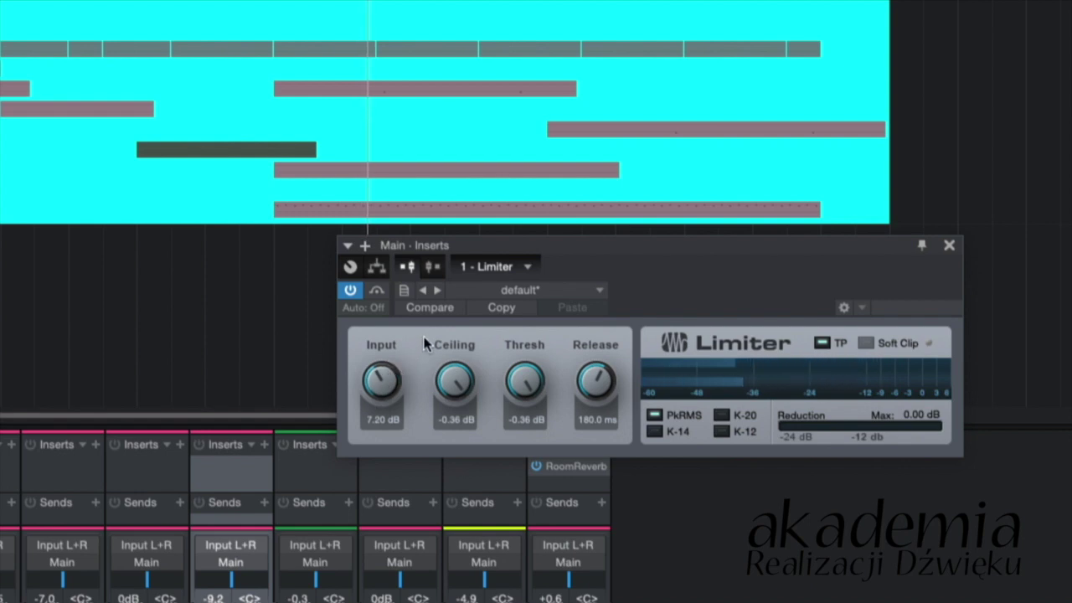
left_click(351, 292)
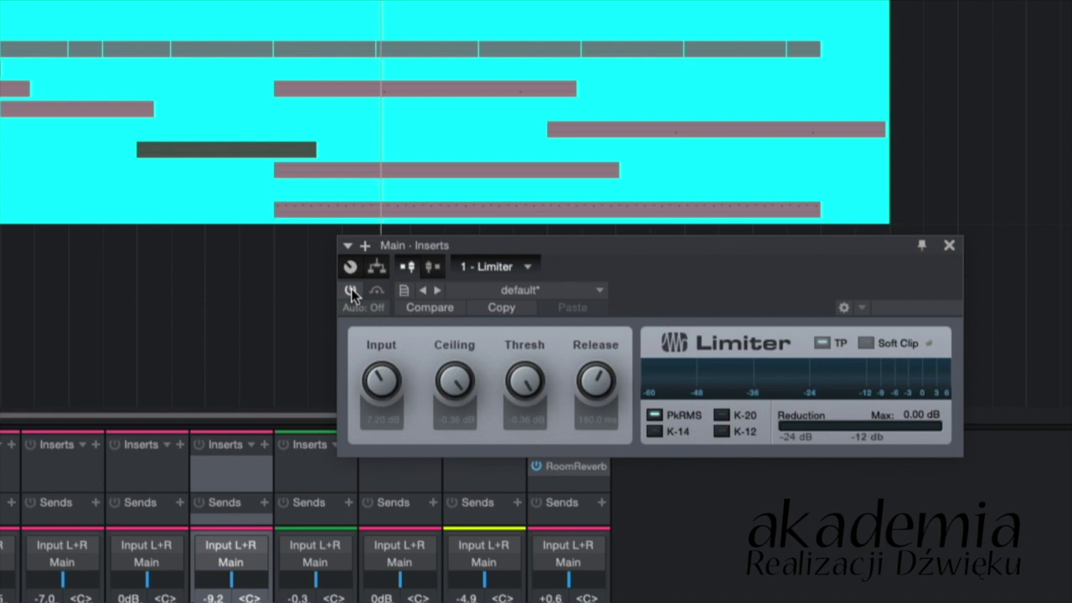
left_click(351, 291)
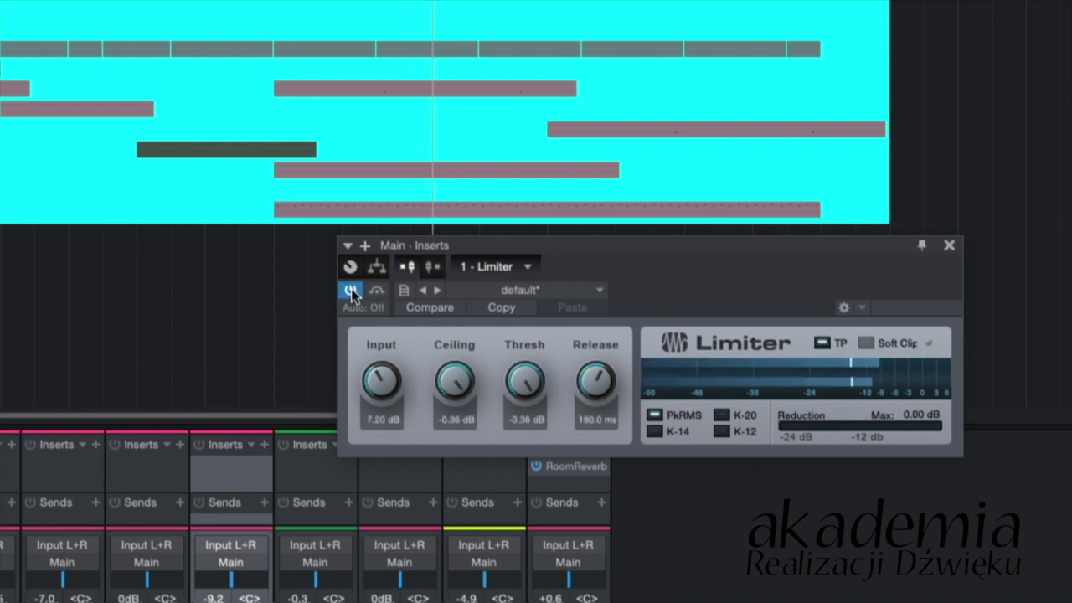
left_click(351, 291)
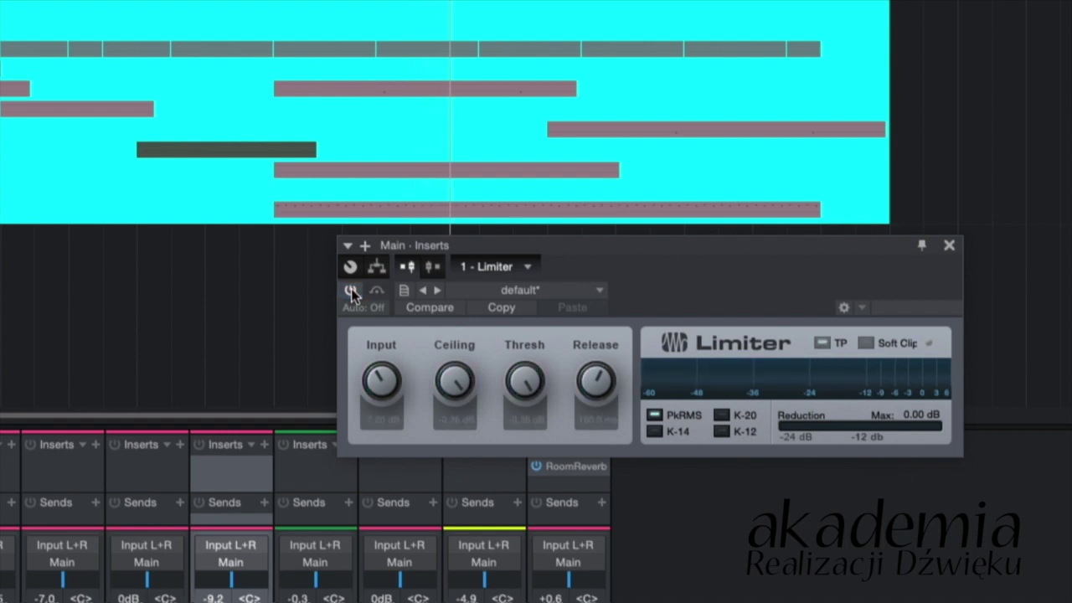
left_click(351, 291)
key("space")
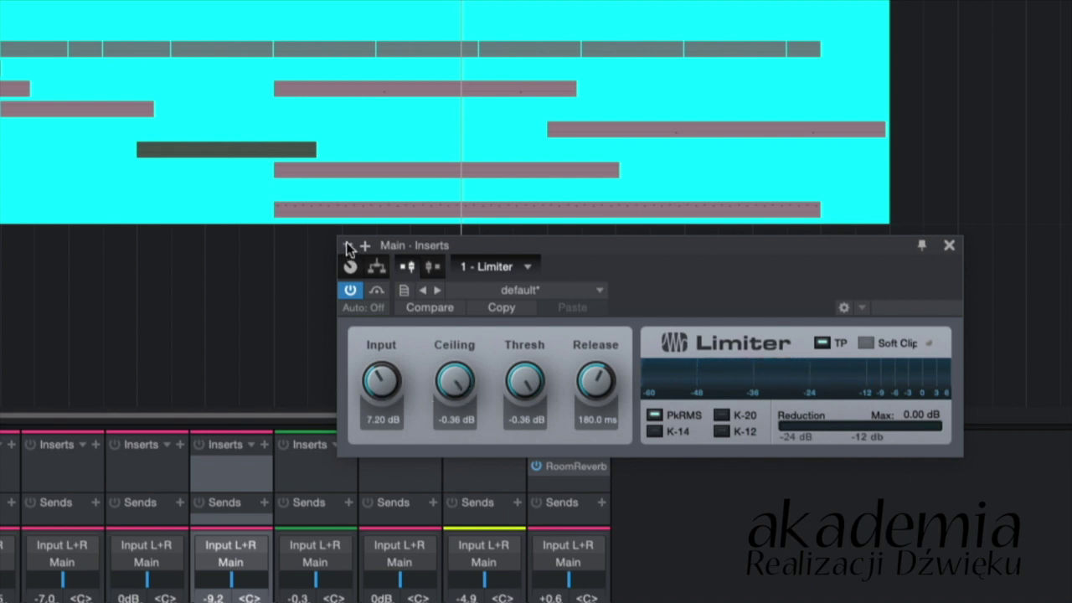
Check the export formats in the exam PDF and set the song's loop range from bar 1 to bar 73
scroll(375, 383, "down", 2)
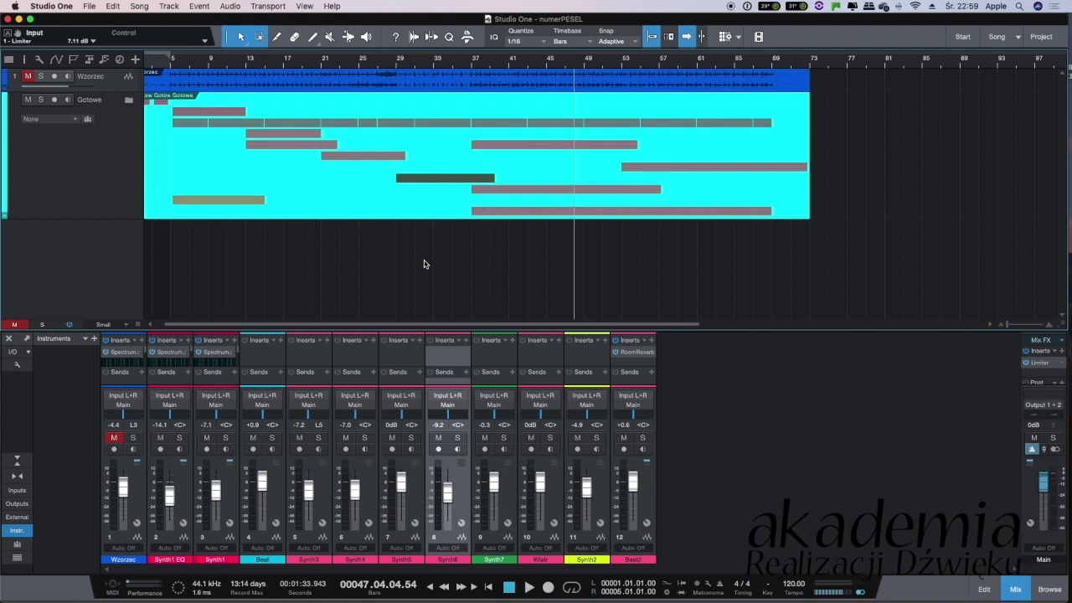
key("super+Tab")
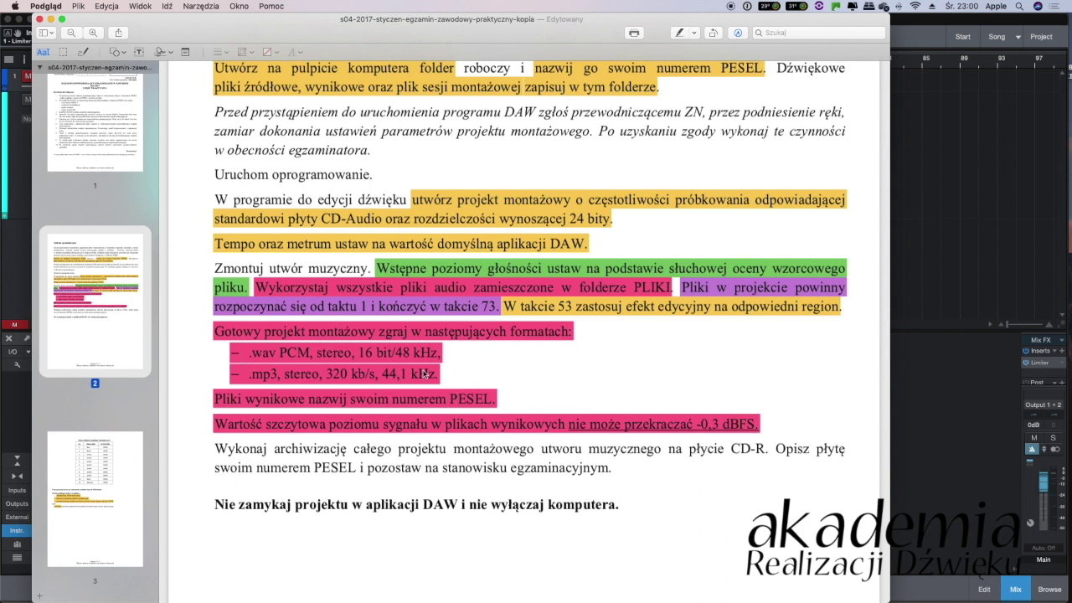
key("super+Tab")
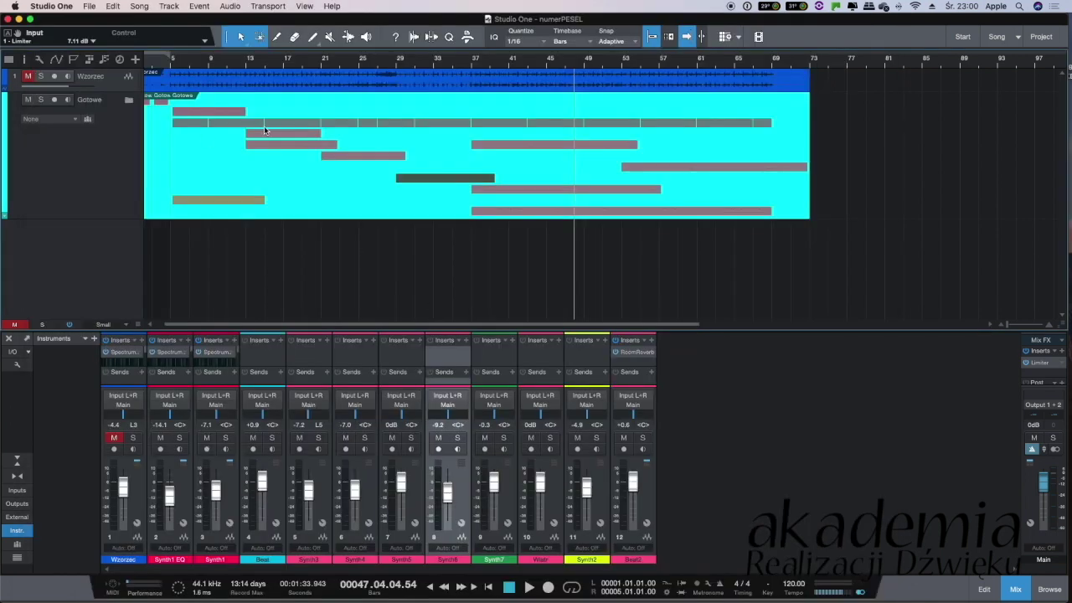
scroll(264, 125, "left", 2)
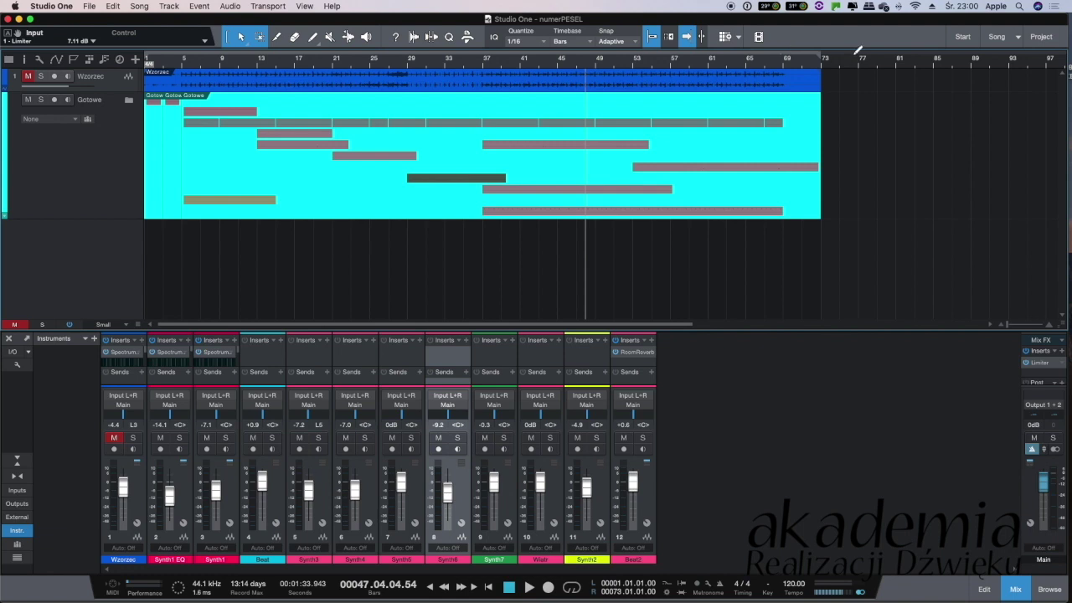
left_click_drag(927, 51, 851, 54)
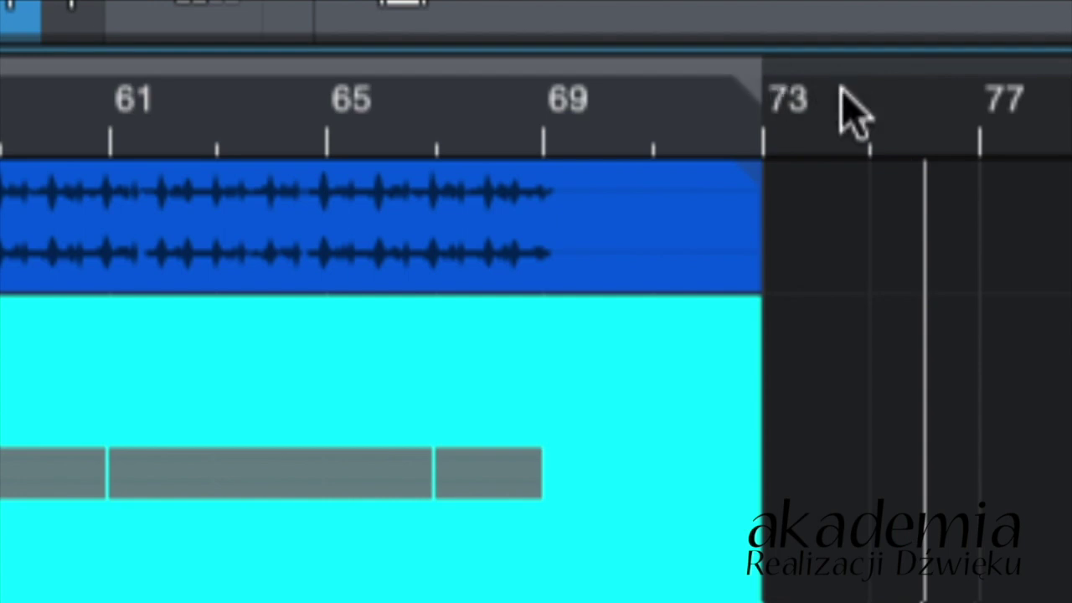
Try redrawing the loop range in the timeline ruler over bars 70 to 77
left_click_drag(871, 67, 978, 67)
left_click(871, 101)
left_click_drag(869, 91, 610, 95)
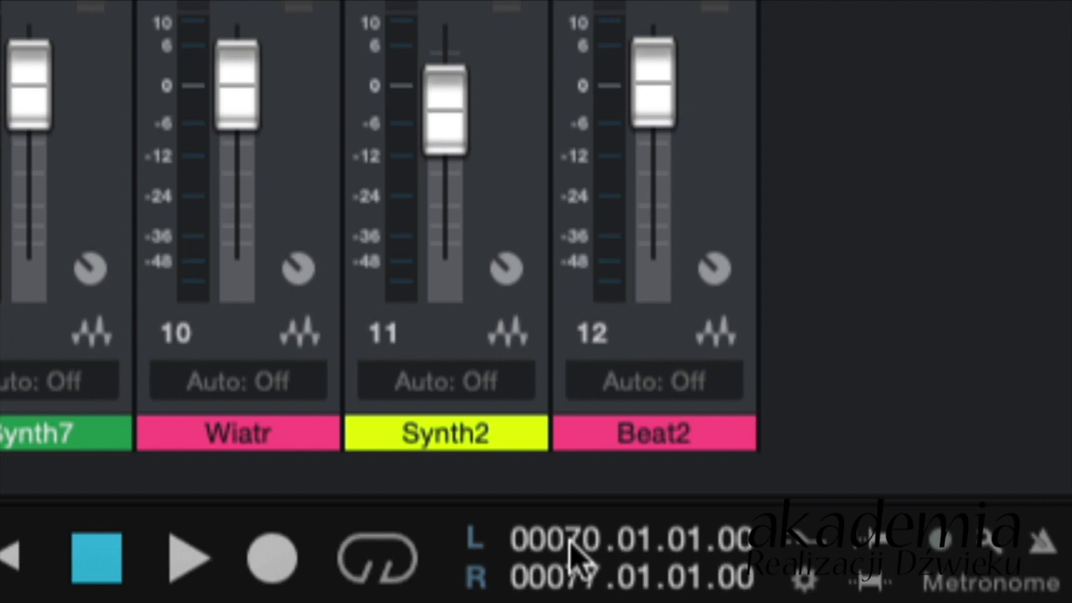
Set the left loop locator to bar 1 and the right loop locator to bar 73 by entering their values
scroll(614, 583, "down", 1)
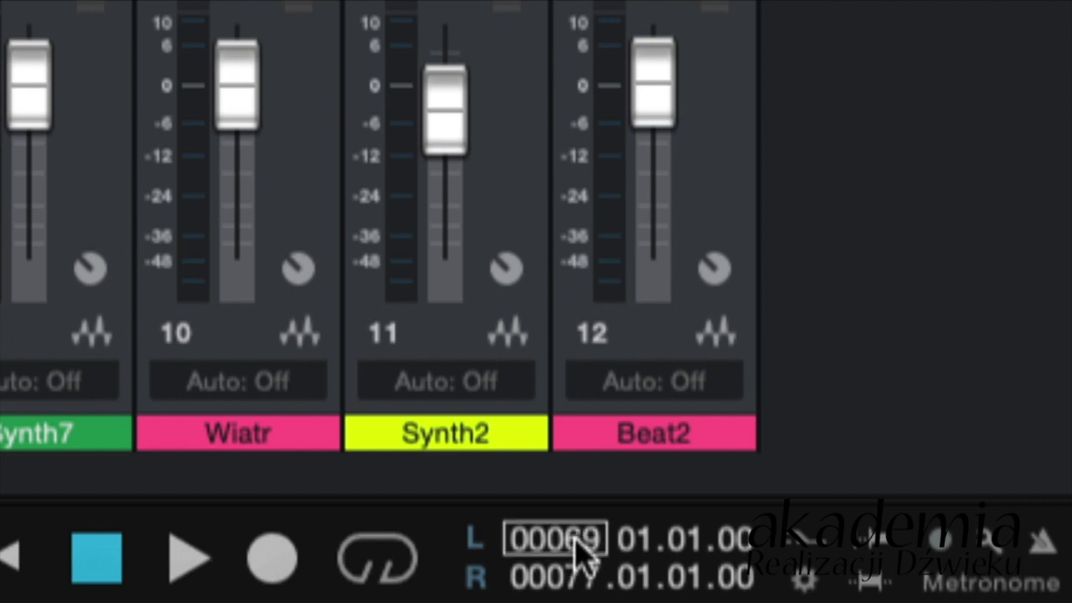
double_click(554, 538)
key("Return")
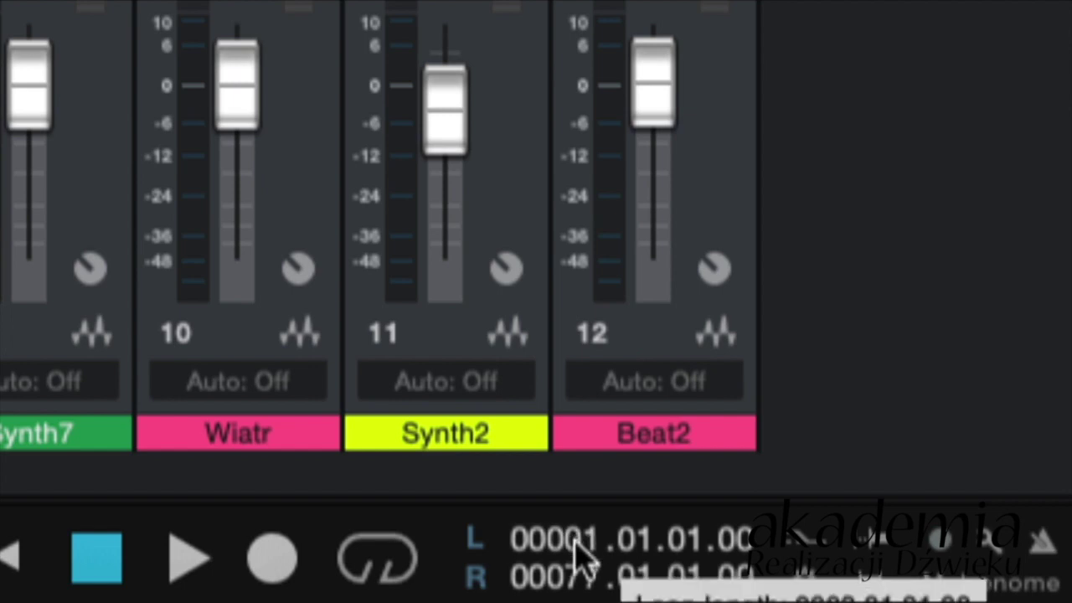
scroll(584, 578, "down", 1)
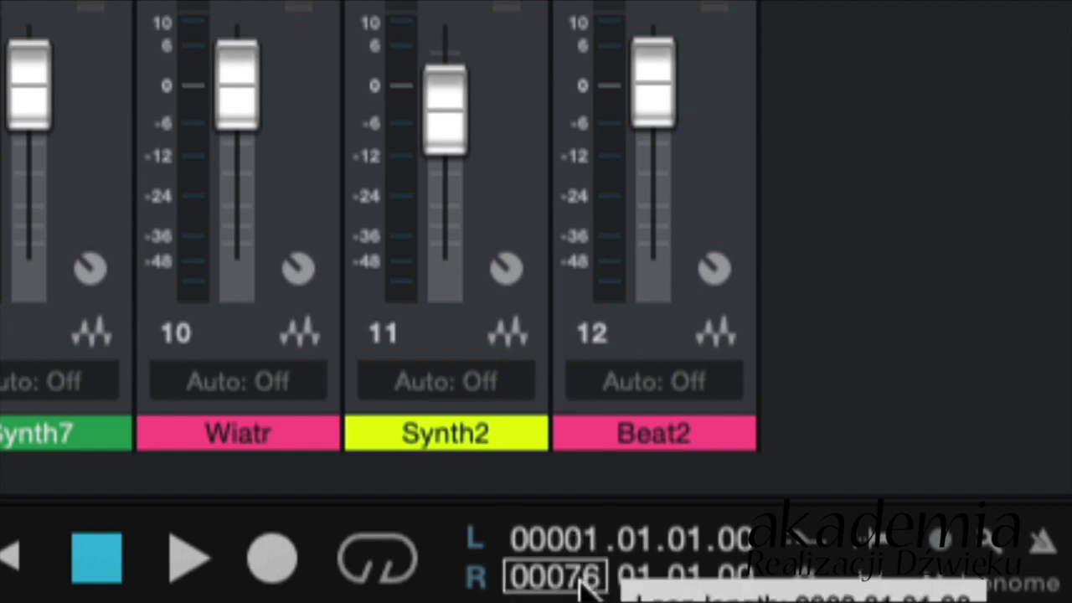
double_click(586, 578)
type("73")
key("Return")
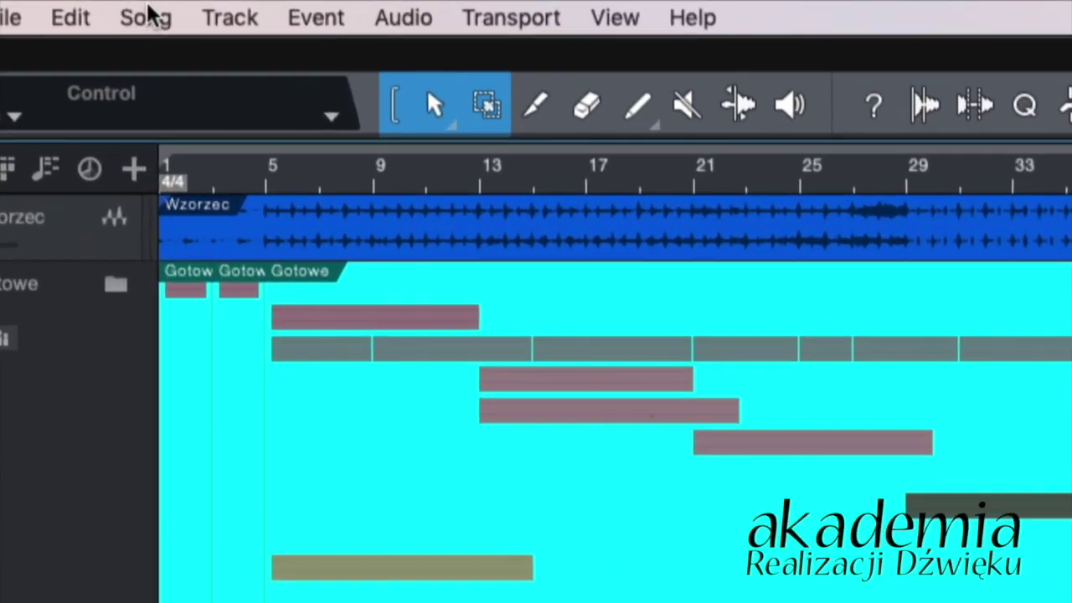
Start a mixdown export of the song and move the export dialog away from the end of the arrangement
left_click(139, 6)
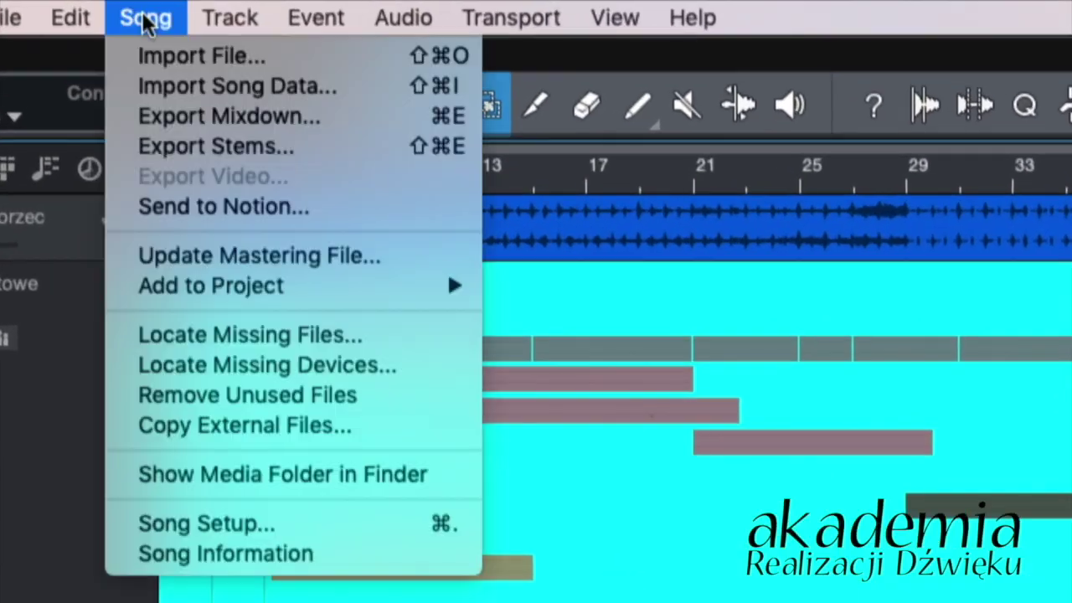
left_click(196, 119)
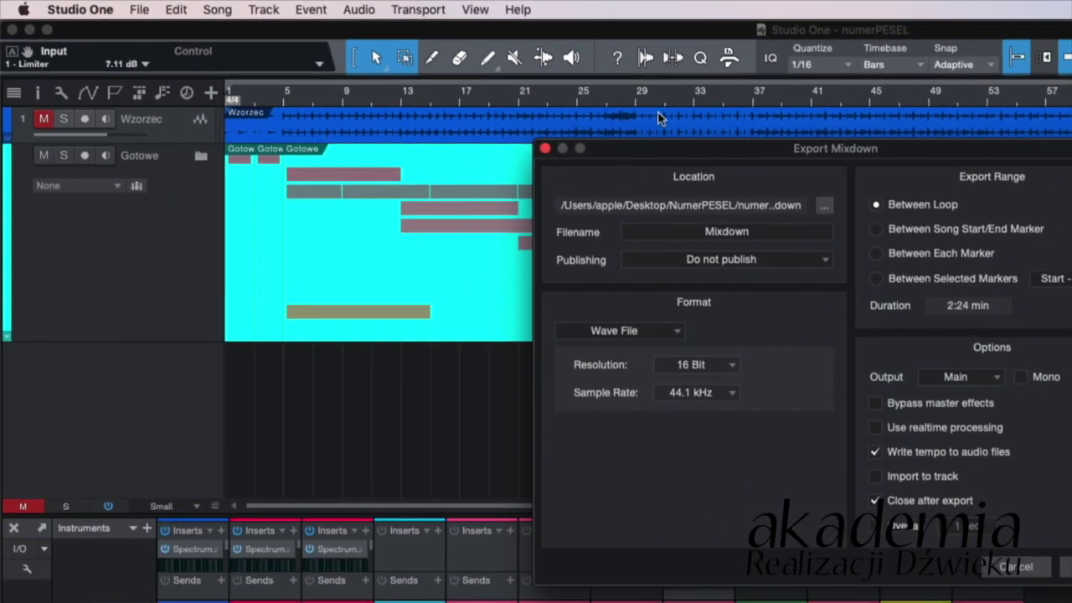
left_click_drag(661, 148, 278, 47)
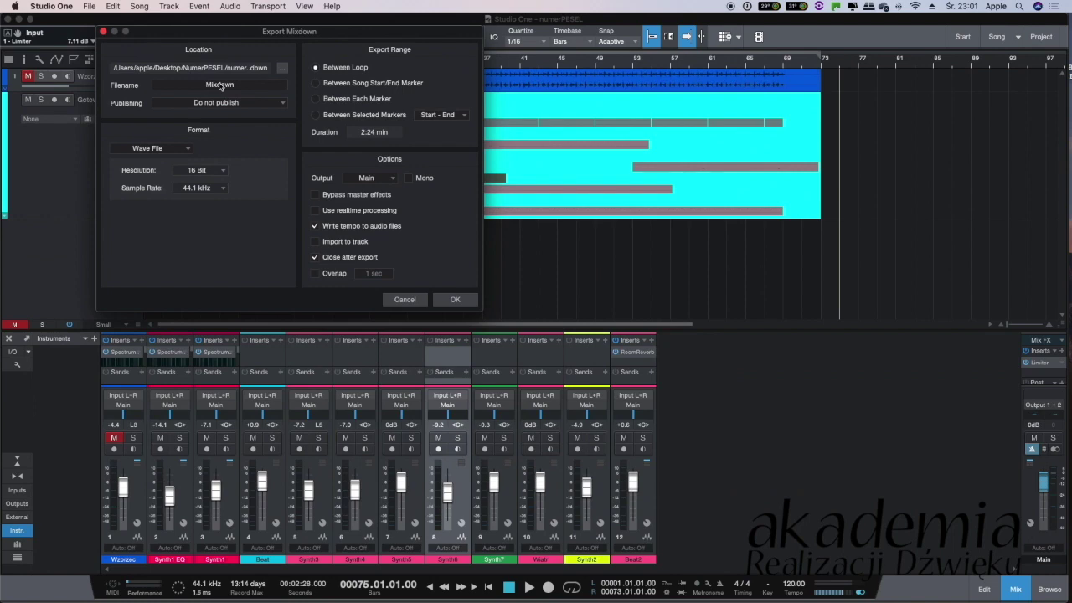
Check the file naming rule in the exam PDF and name the mixdown file "numer pesel"
key("super+Tab")
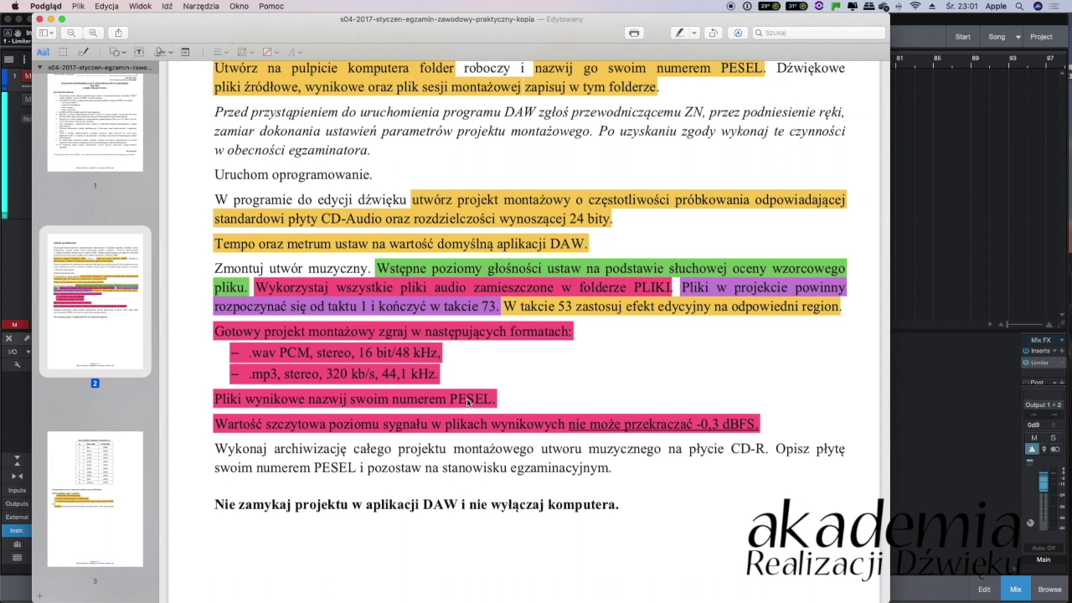
key("super+Tab")
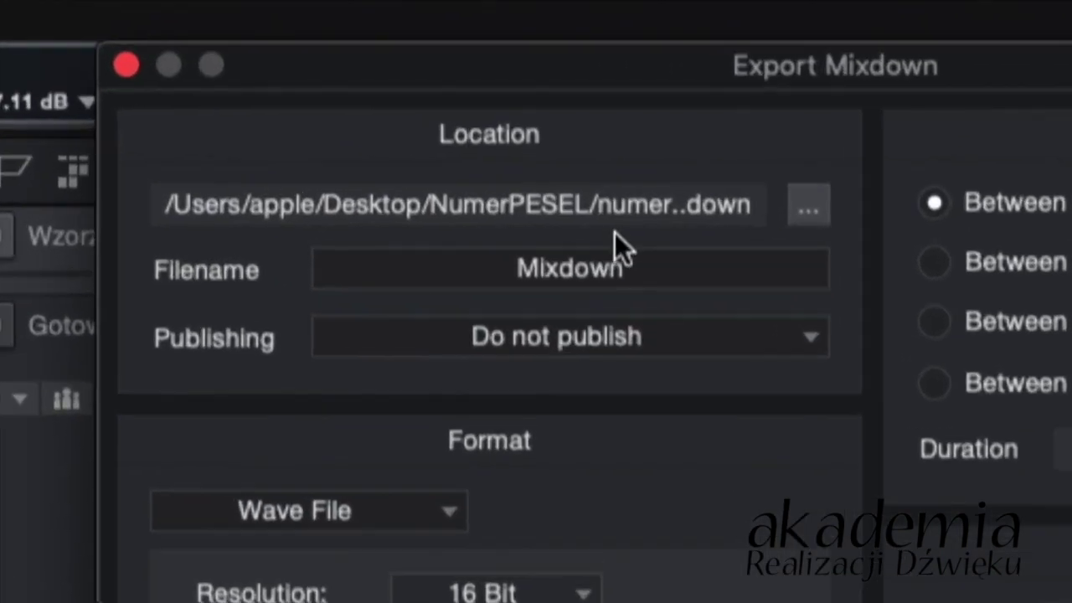
left_click(224, 85)
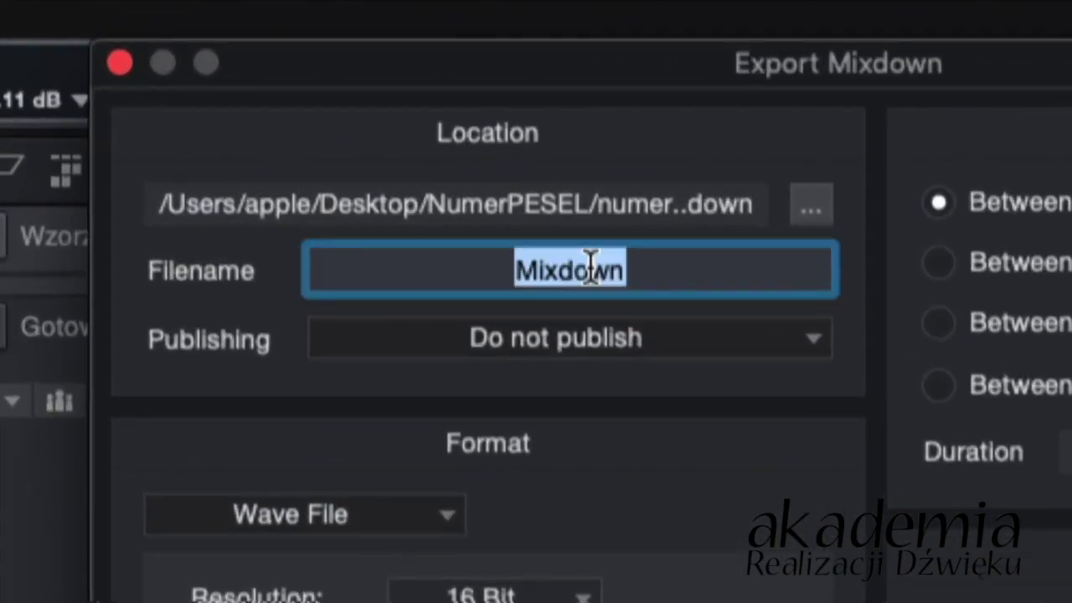
type("numer pesel")
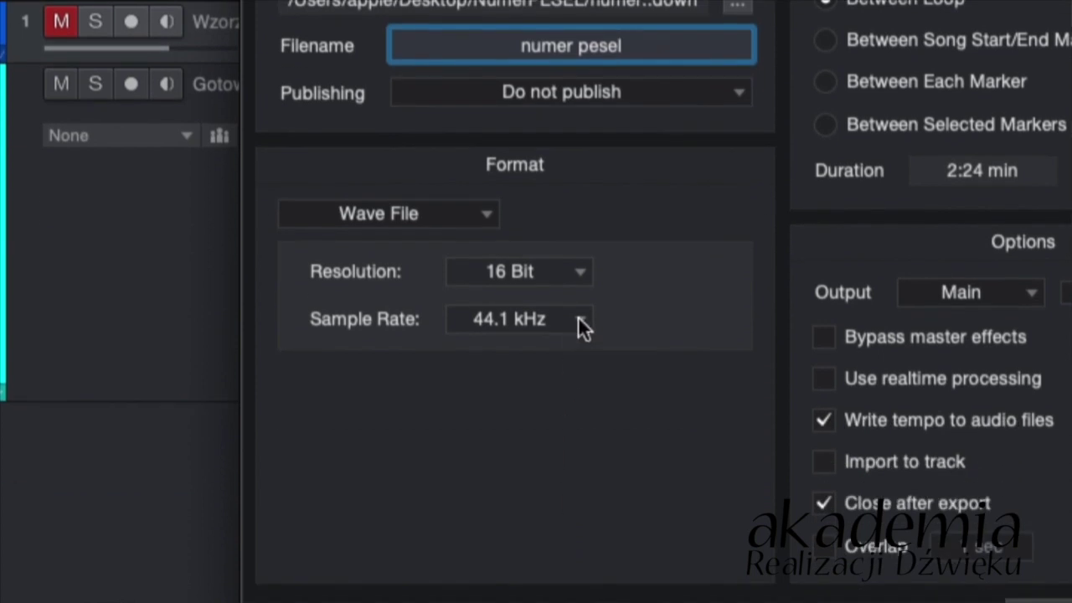
Set the Wave file's sample rate to 48.0 kHz and export the mixdown
left_click(580, 327)
left_click(554, 484)
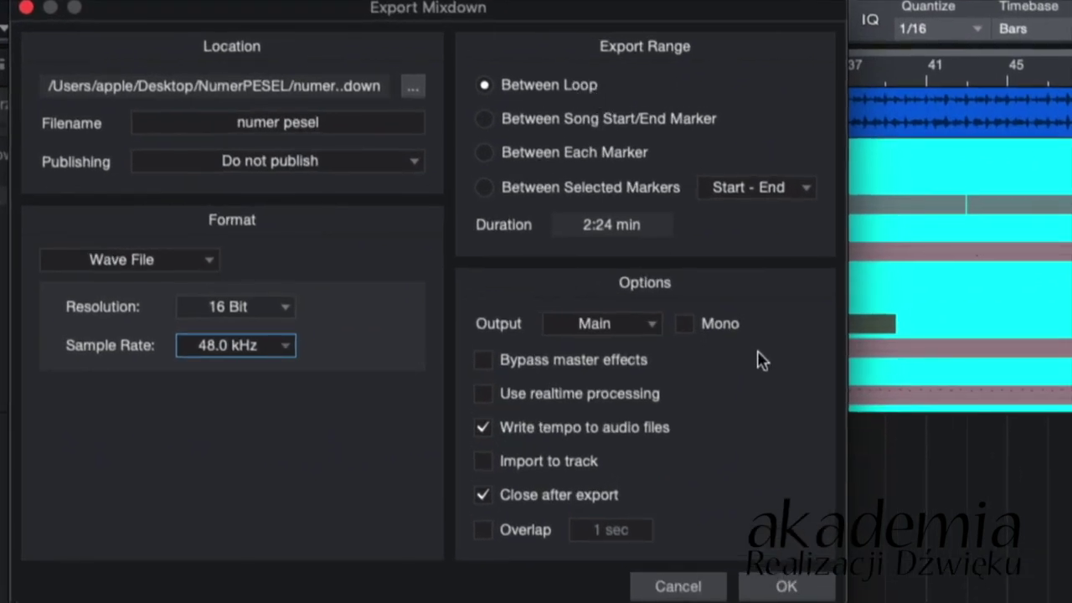
left_click(789, 586)
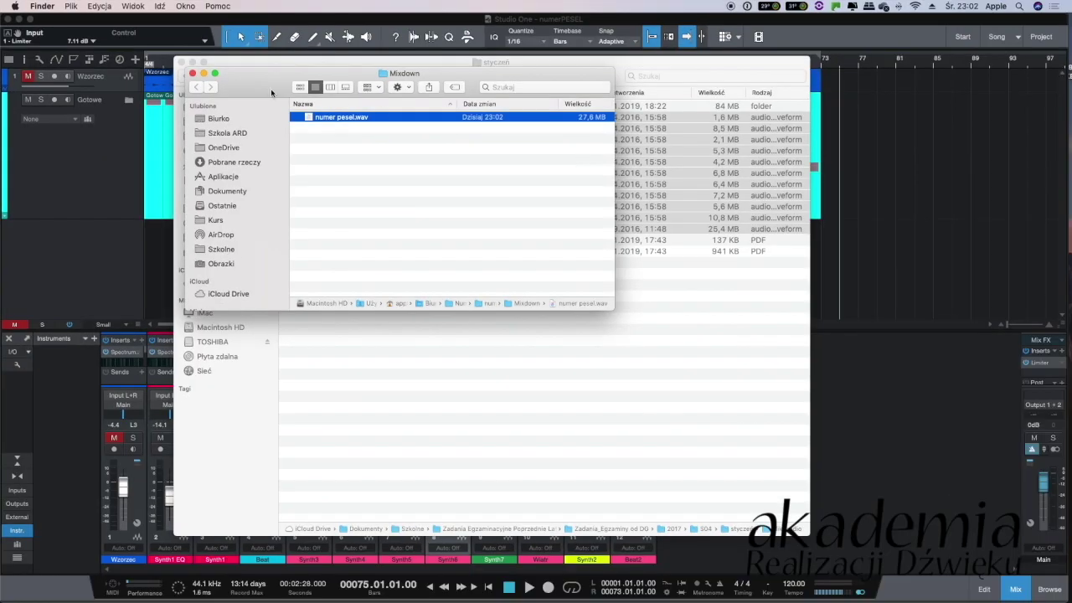
Examine the Numer PESEL project folder in Finder and locate the exported numer pesel.wav in its Mixdown subfolder
left_click_drag(272, 92, 337, 130)
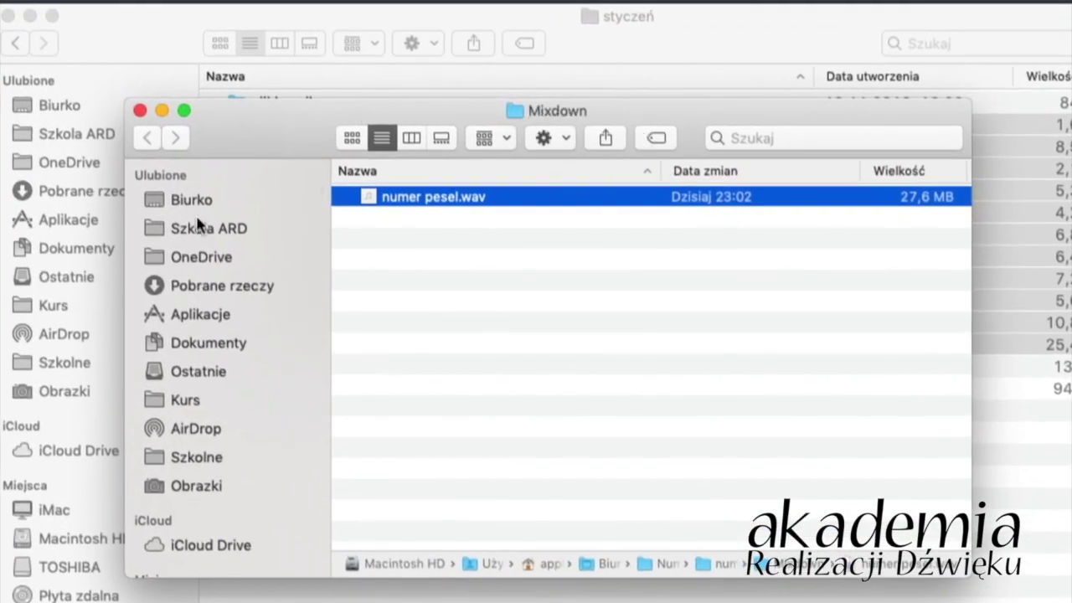
left_click(344, 196)
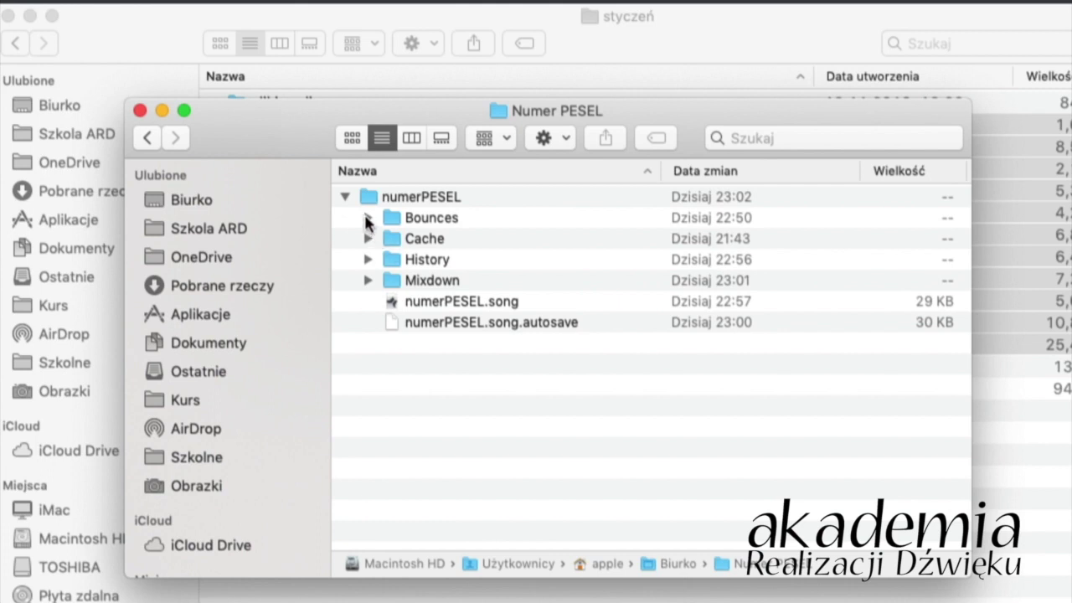
left_click(367, 217)
left_click(367, 218)
left_click(368, 217)
left_click(367, 218)
left_click(367, 279)
left_click(444, 303)
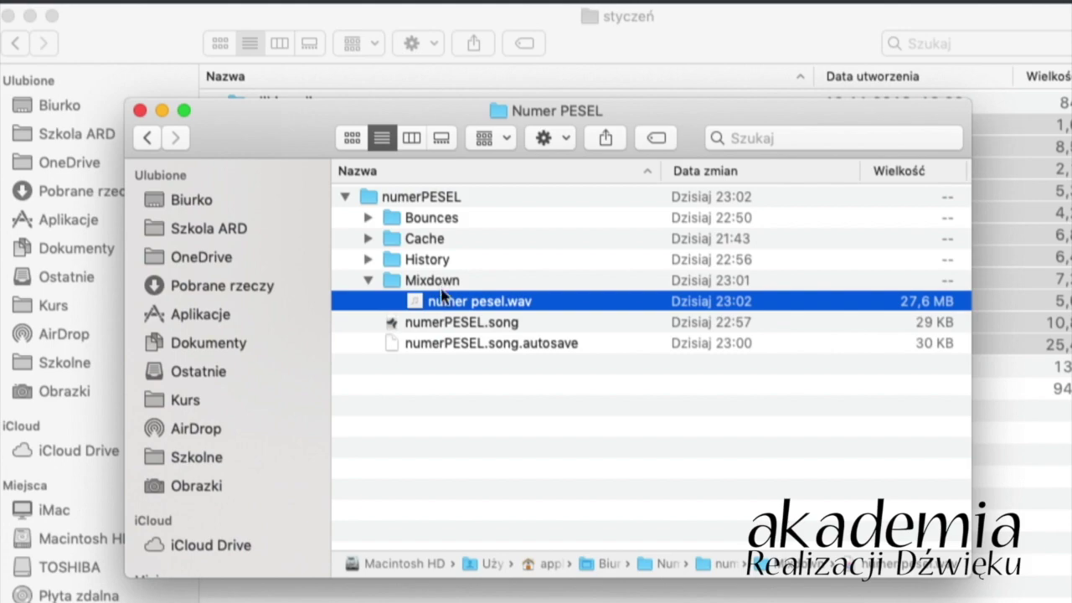
Switch back to Studio One by way of the exam PDF and start a second mixdown export
key("super+Tab")
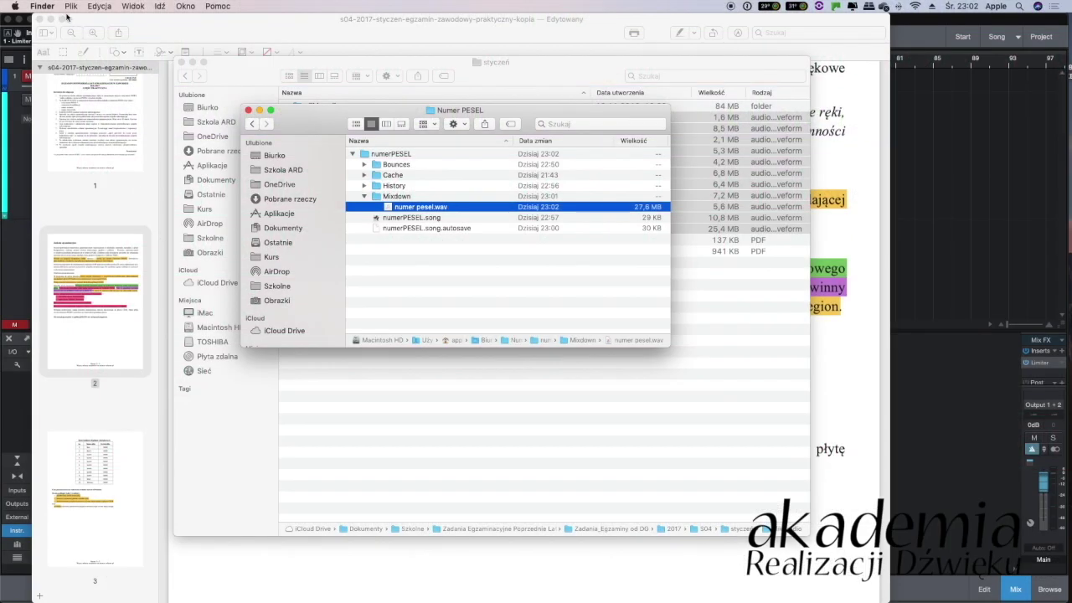
key("super+Tab")
key("super+Tab")
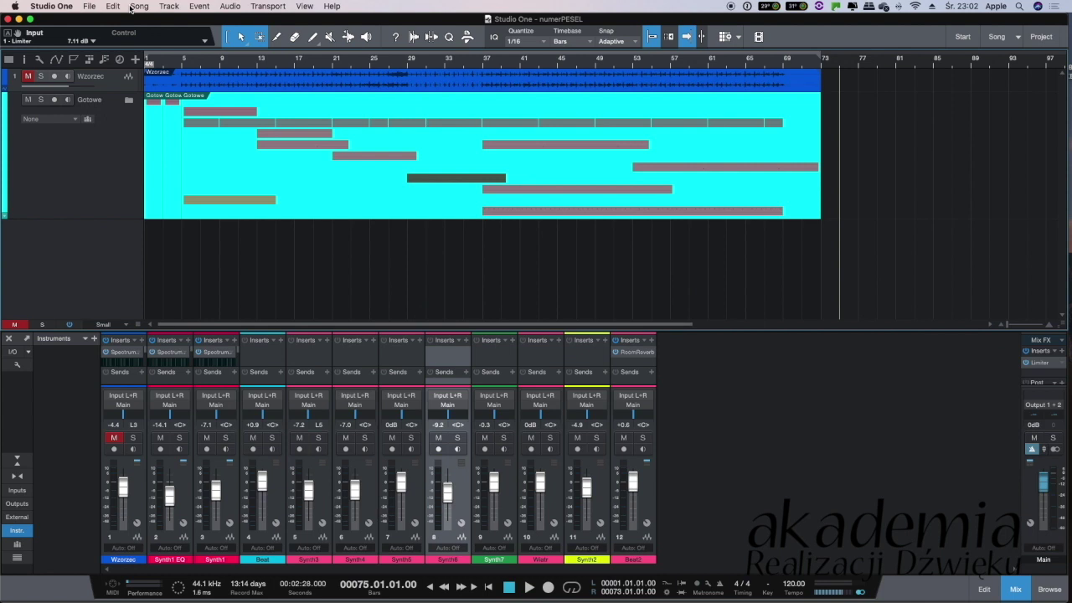
left_click(132, 7)
left_click(172, 39)
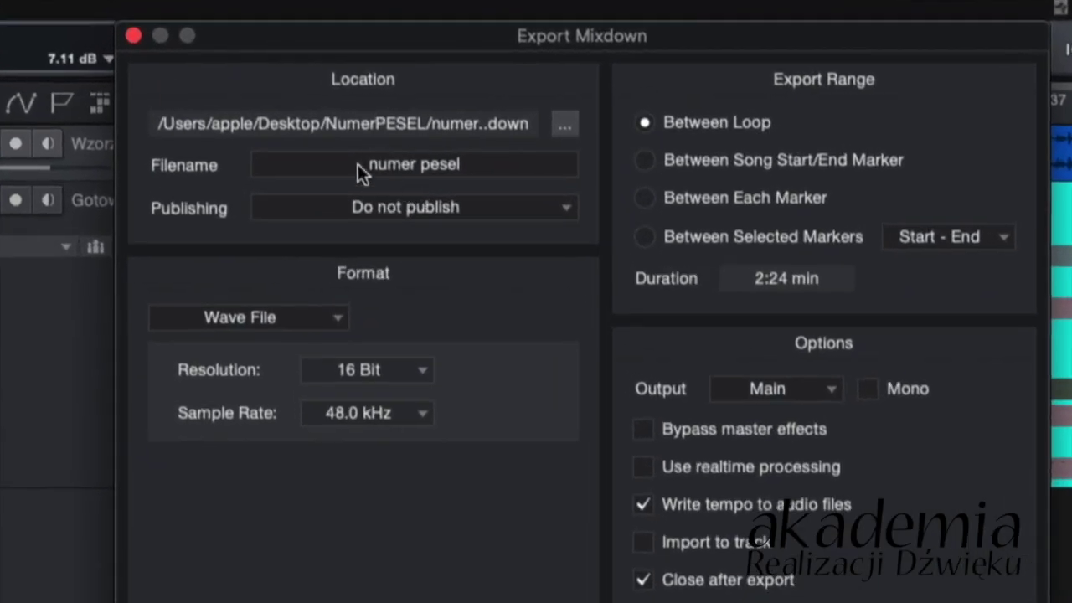
Set the export format to MP3 File with a constant bitrate of 320 kbps
left_click(342, 319)
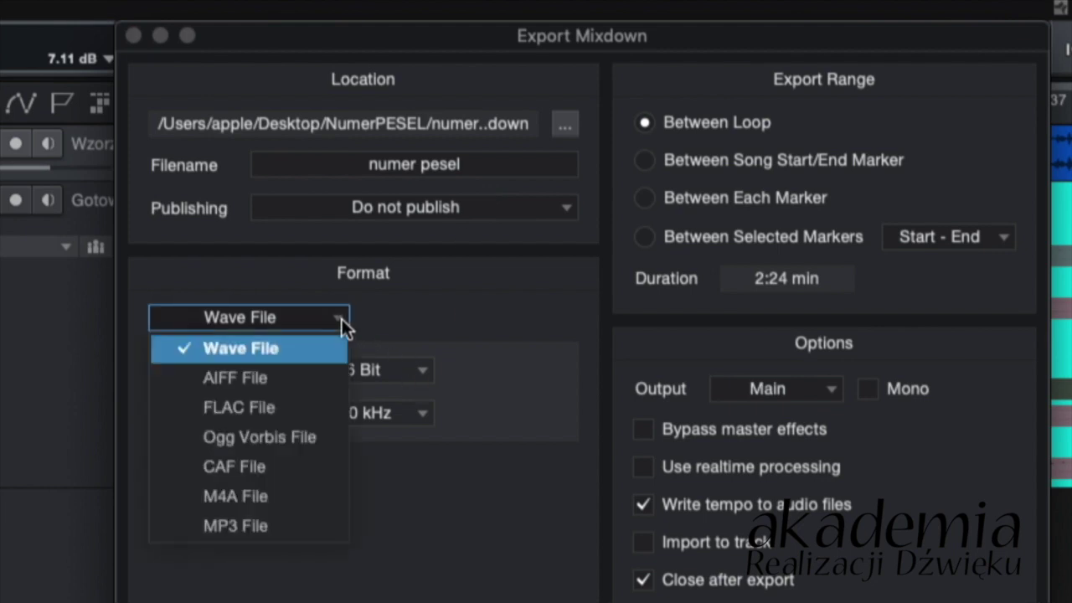
left_click(259, 526)
left_click(365, 453)
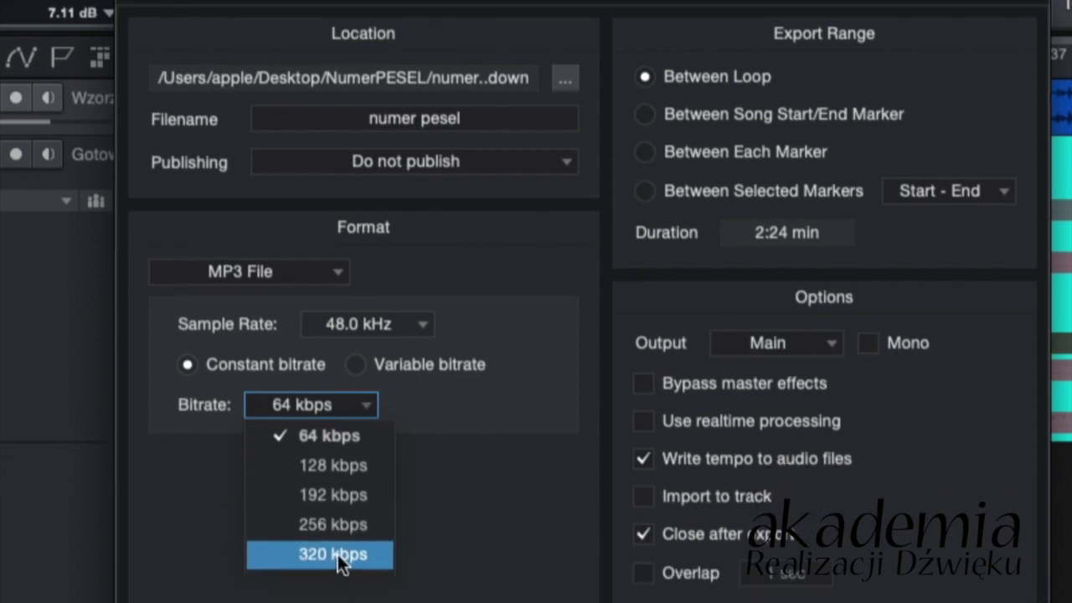
left_click(341, 557)
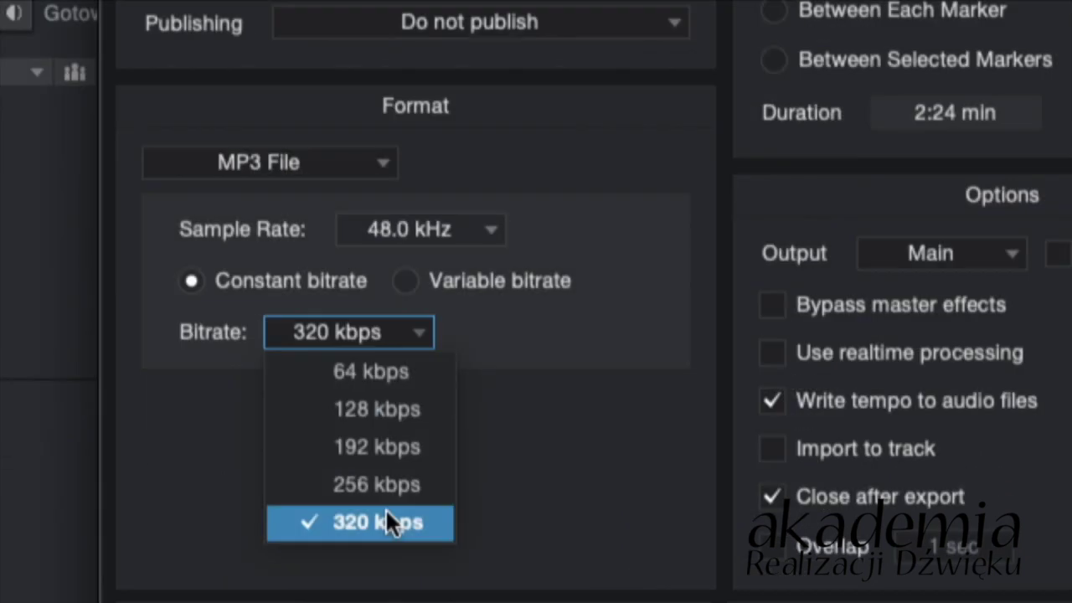
Set the MP3 sample rate to 44.1 kHz, checking it against the exam PDF, and export the mixdown
left_click(340, 551)
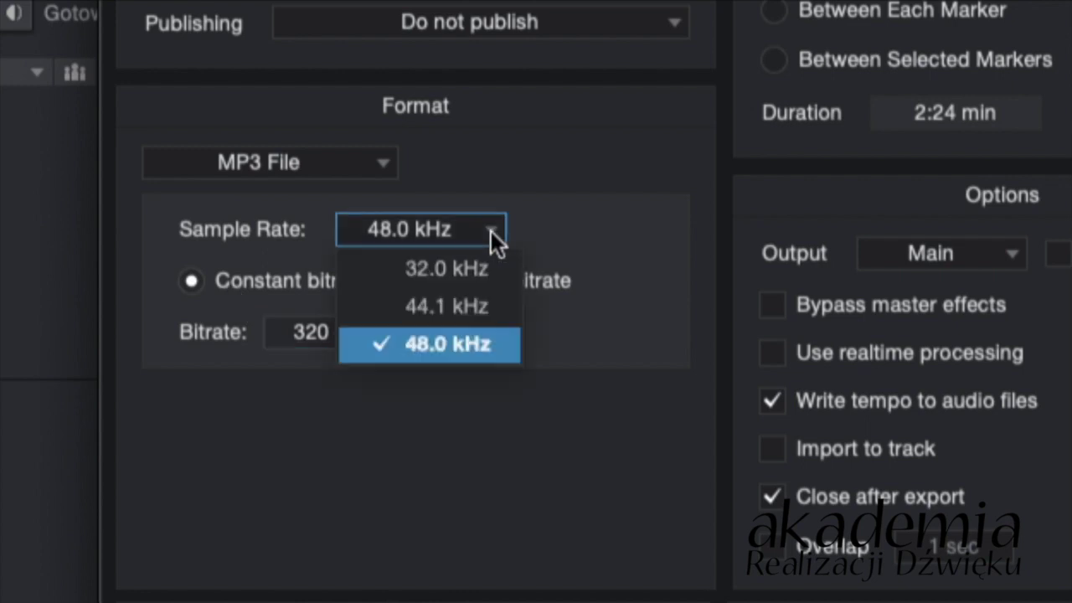
left_click(468, 303)
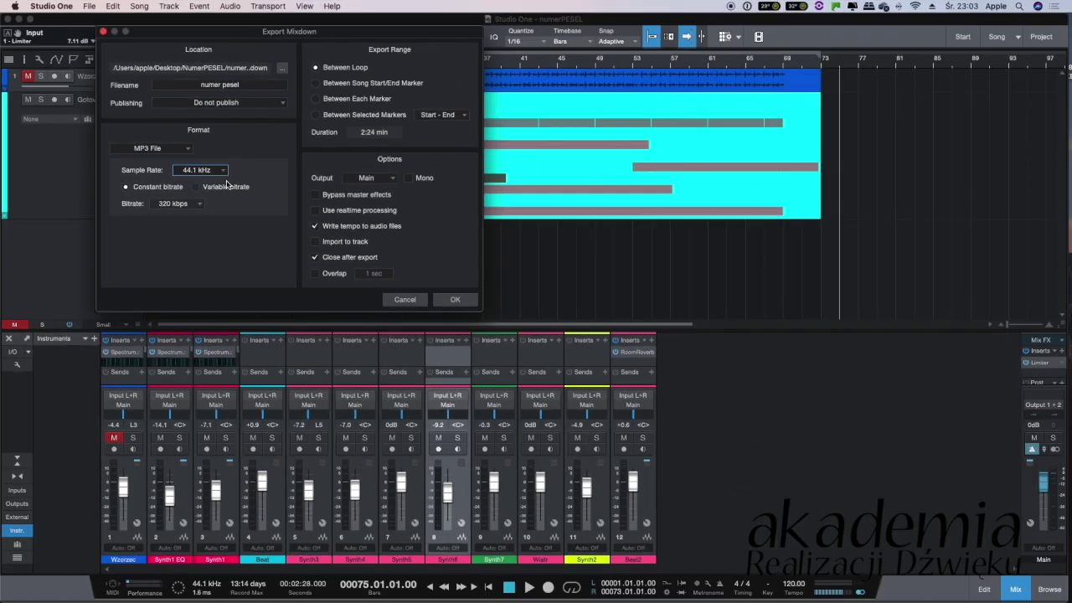
key("super+Tab")
key("super+Tab")
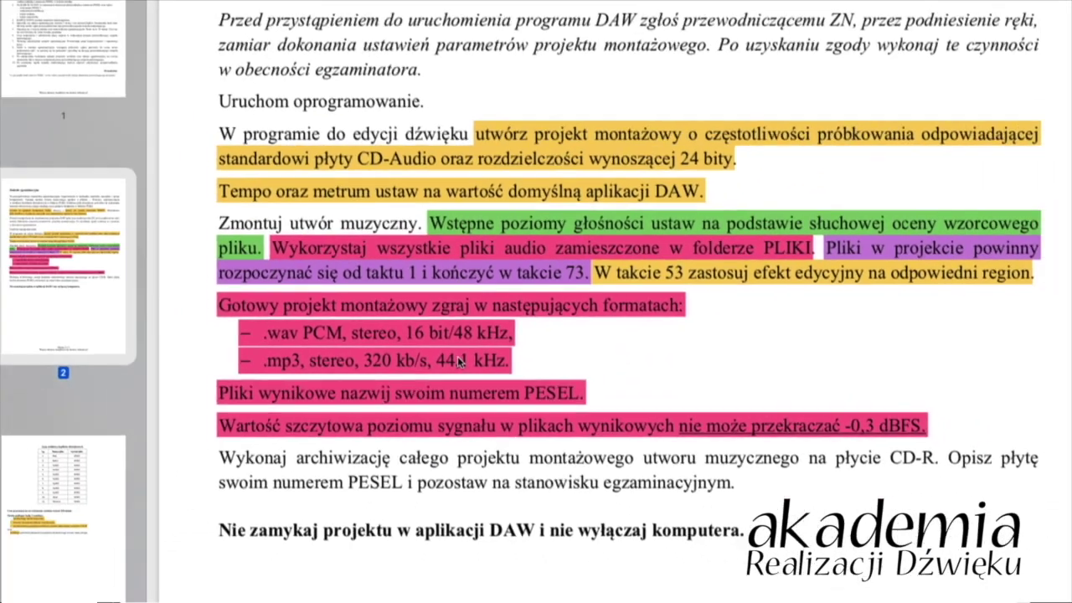
key("super+Tab")
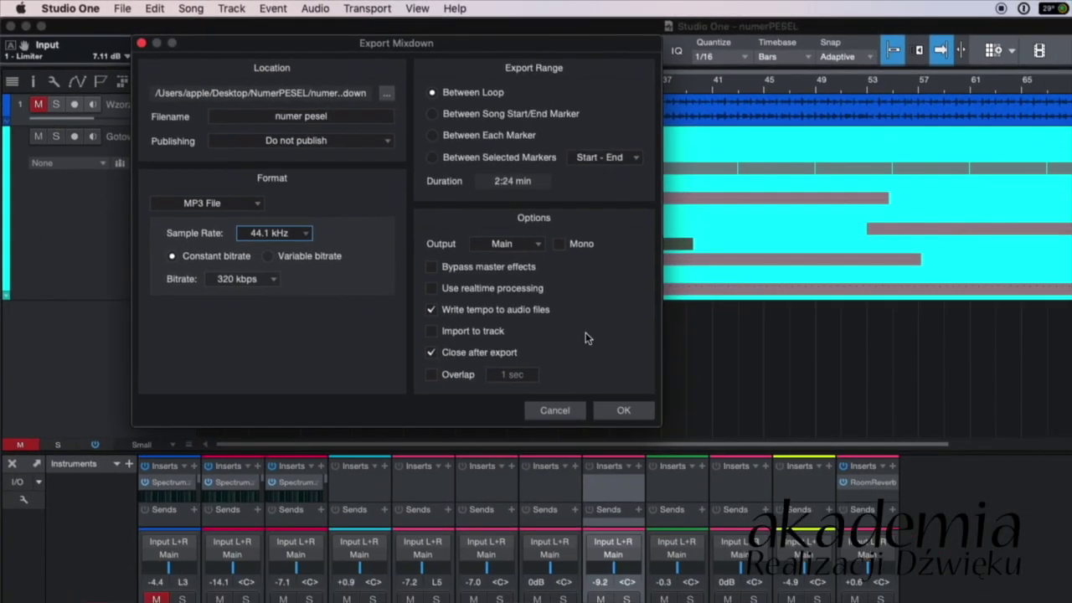
left_click(624, 409)
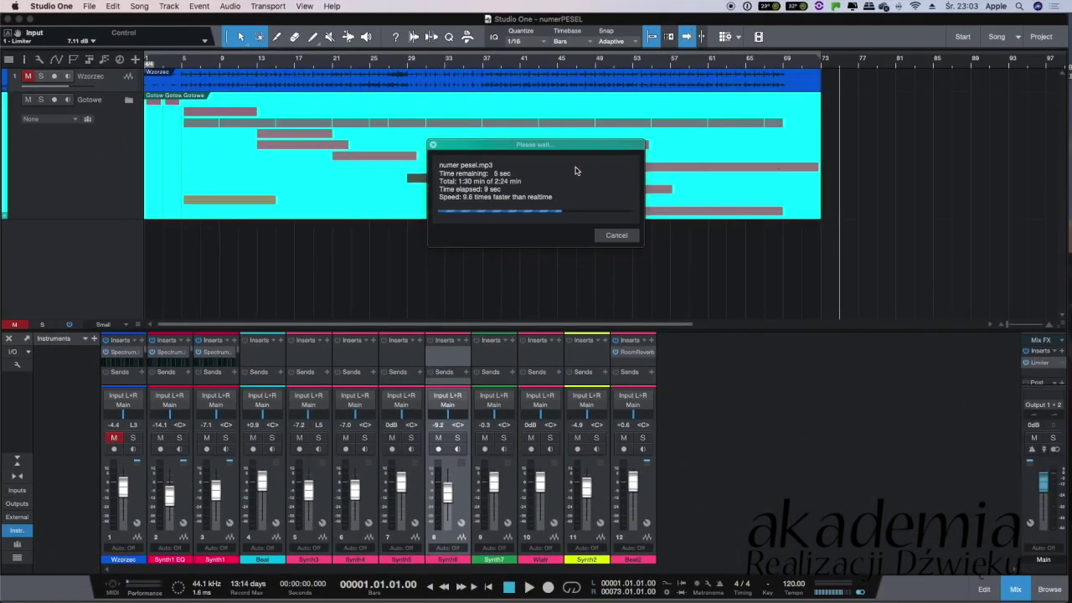
Switch to Finder, close the separate Mixdown window and move the Numer PESEL folder window into clear view
key("super+Tab")
key("super+Tab")
left_click_drag(319, 124, 197, 222)
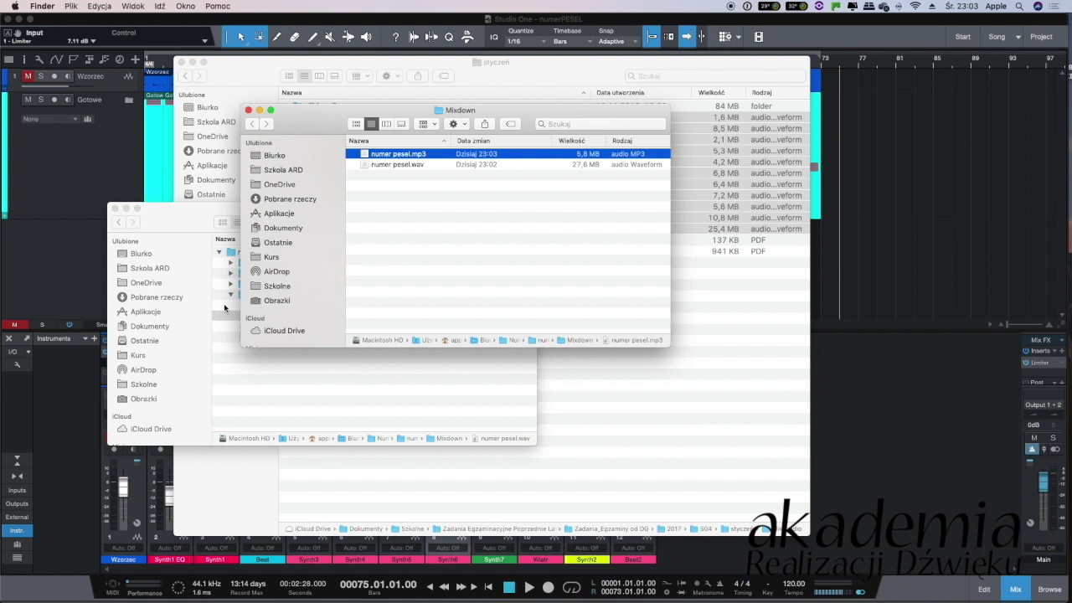
left_click_drag(302, 117, 496, 86)
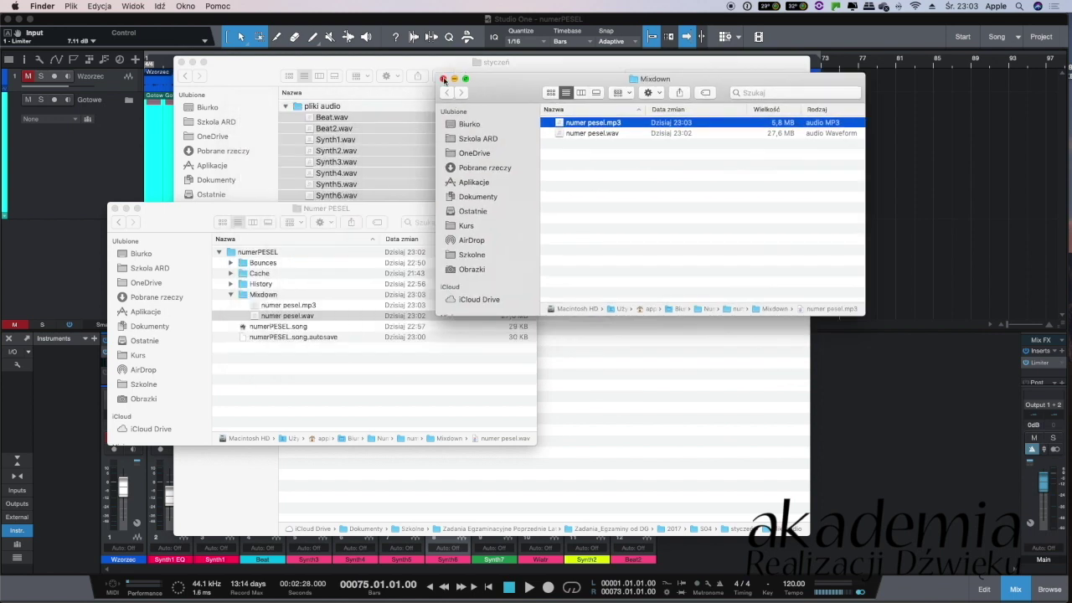
left_click(443, 79)
left_click_drag(386, 211, 539, 96)
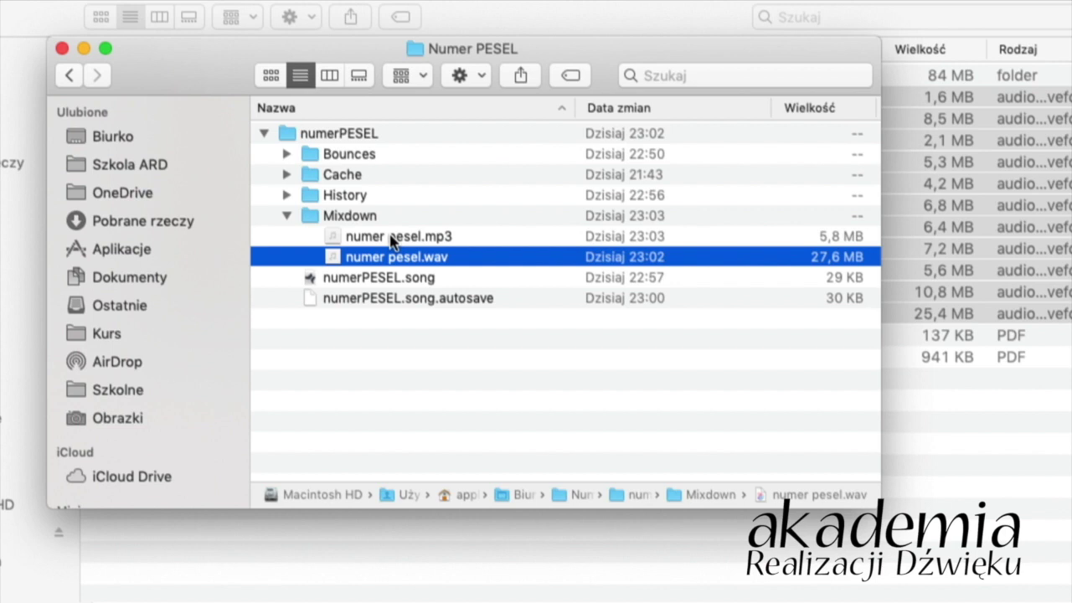
Preview the exported numer pesel.mp3 and listen to its ending
left_click(376, 241)
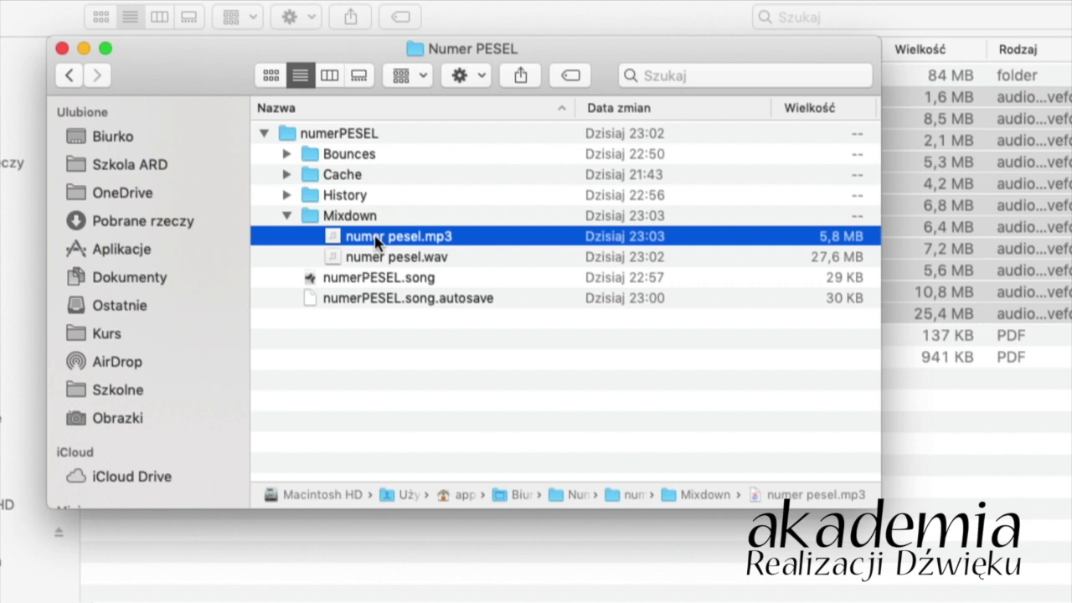
key("space")
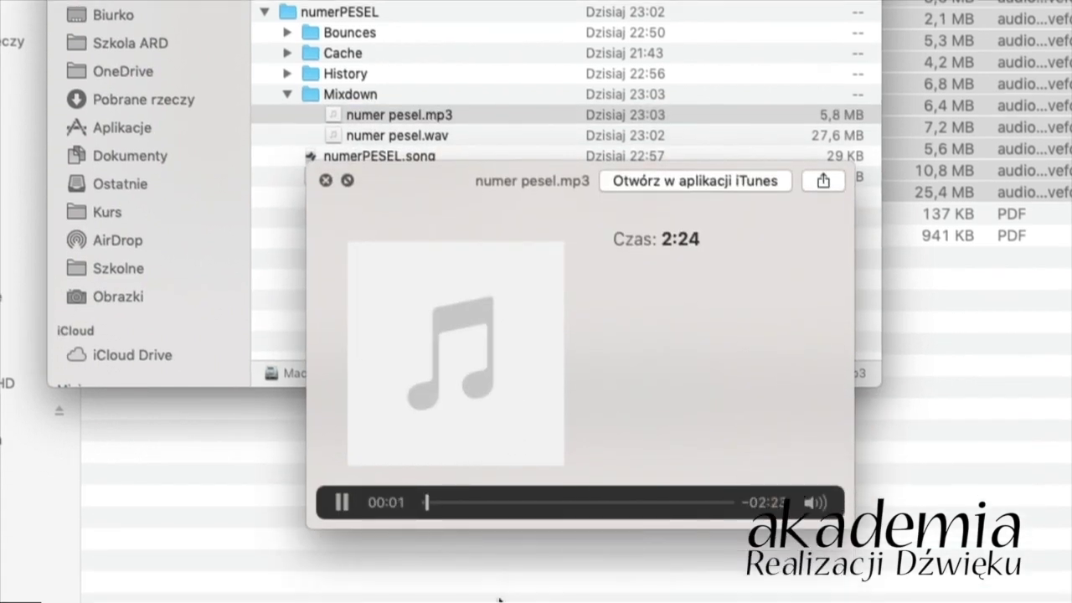
left_click_drag(442, 502, 712, 500)
key("space")
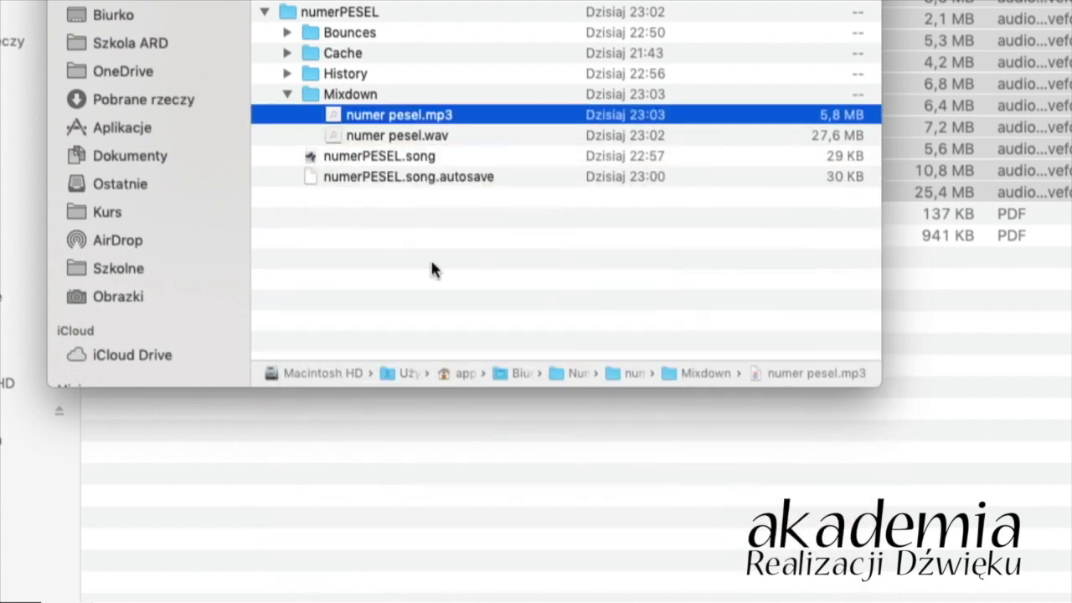
Preview the exported numer pesel.wav and listen to its ending
left_click(387, 139)
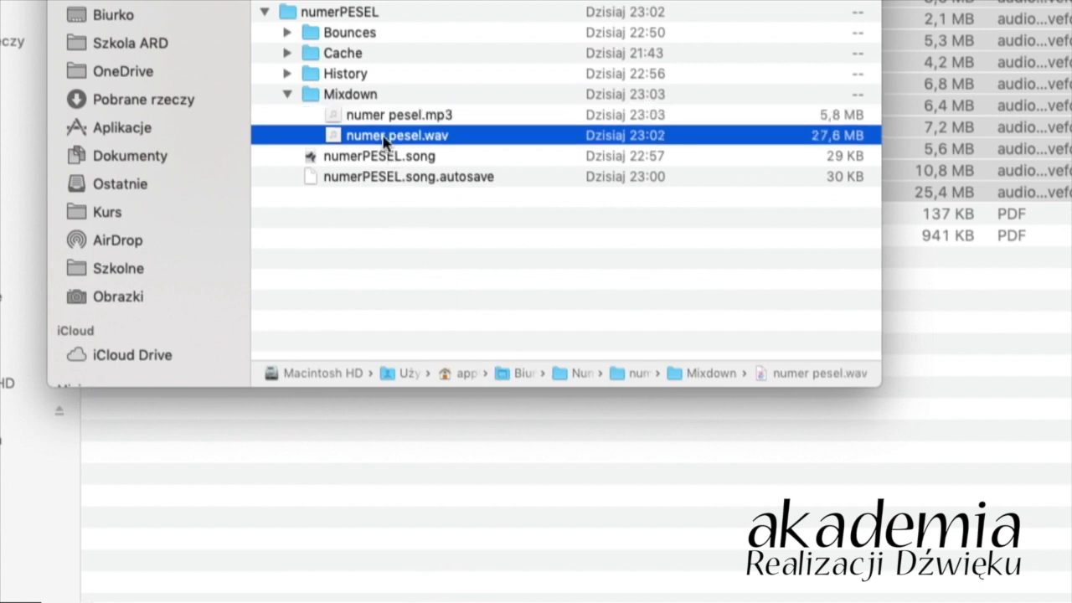
key("space")
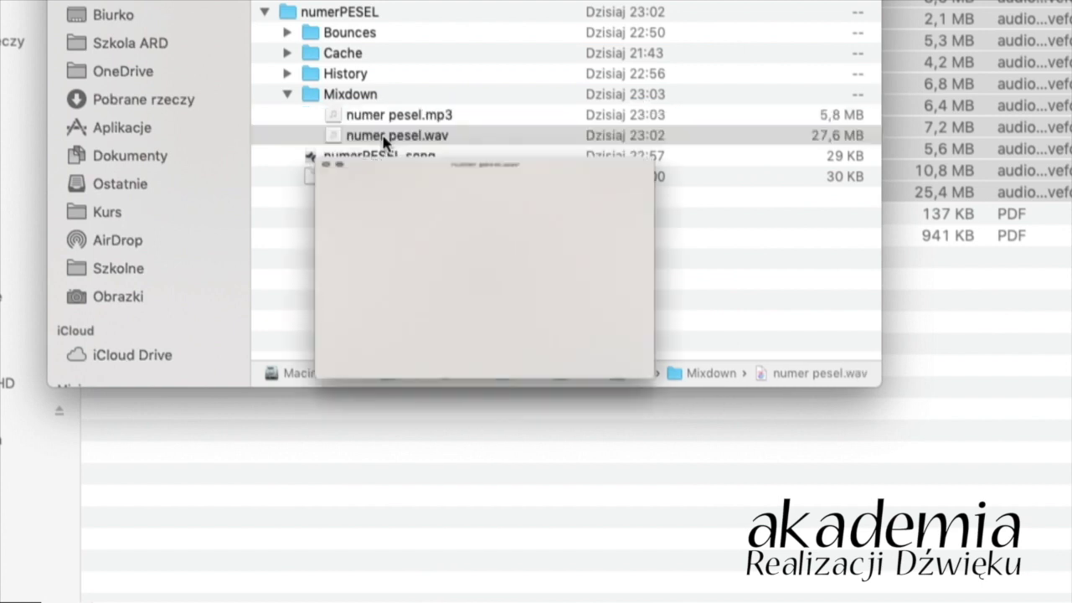
left_click_drag(596, 502, 709, 502)
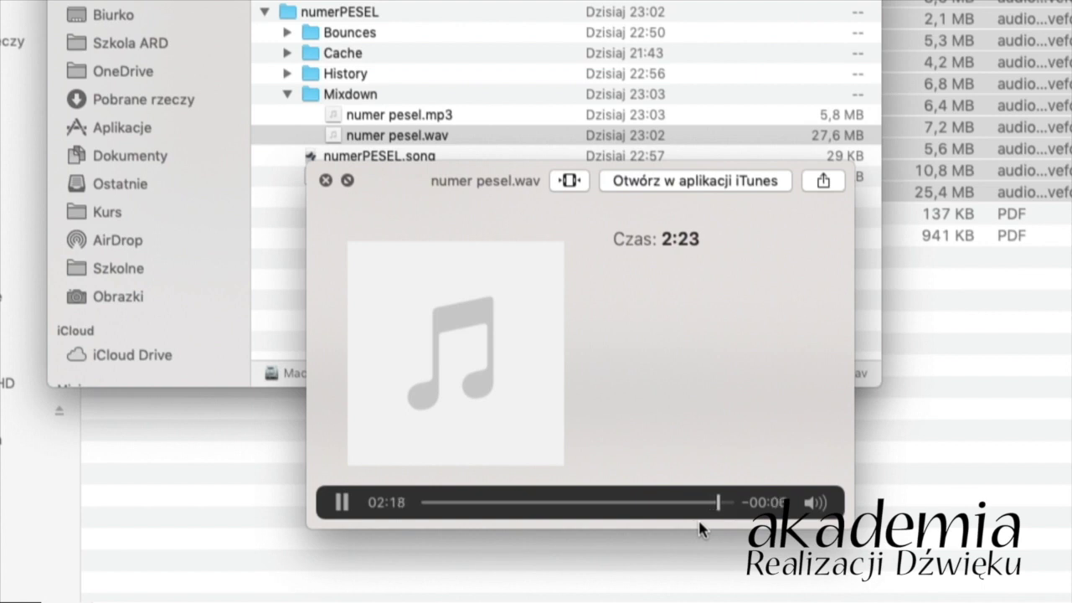
key("space")
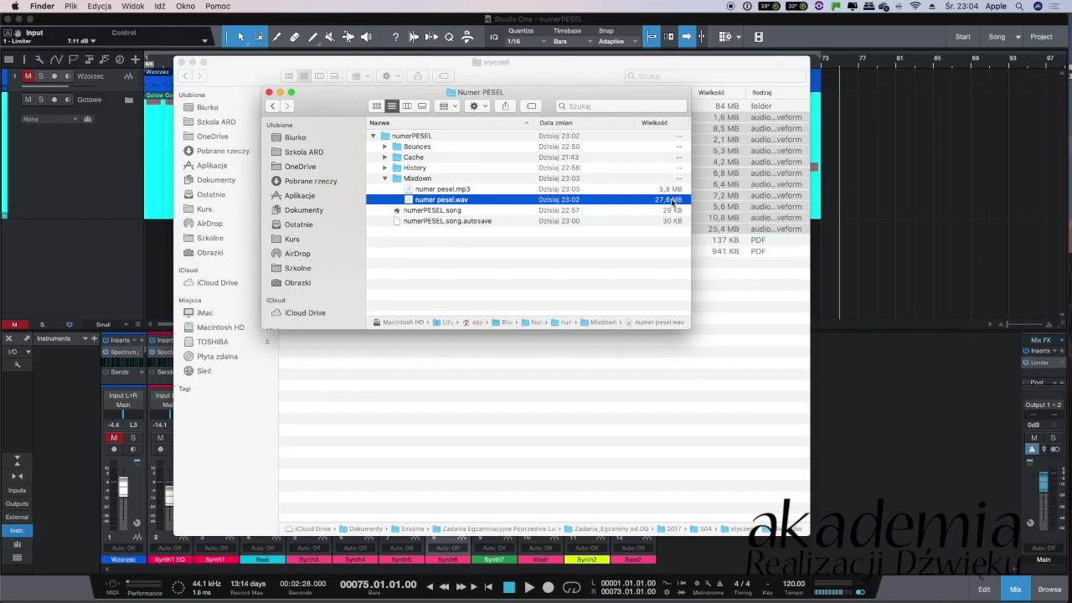
Compare the exported files and their sizes in Finder with the format requirements in the exam PDF
left_click_drag(333, 106, 356, 118)
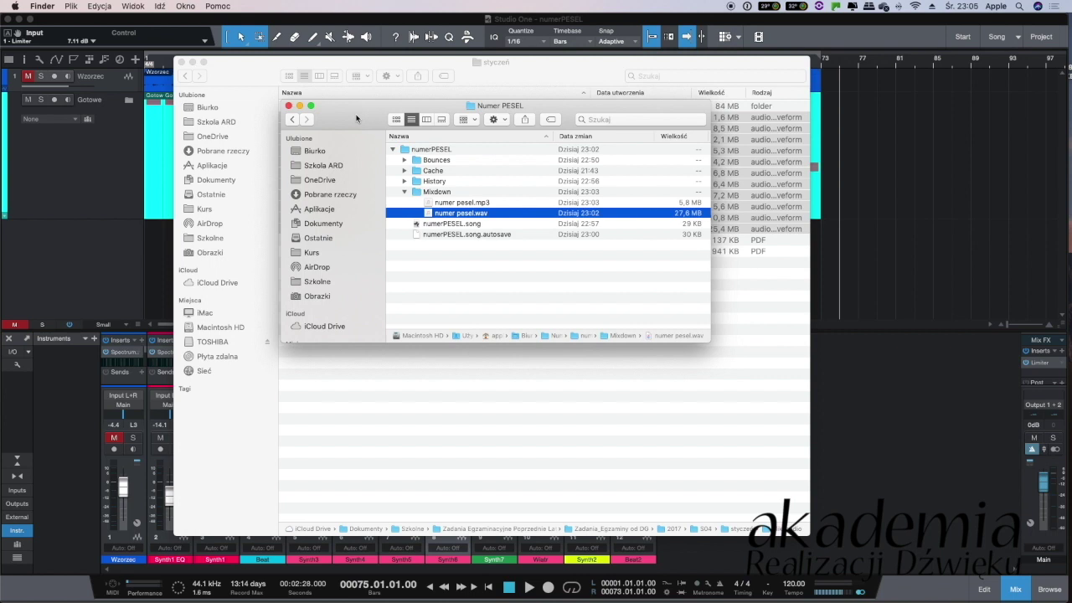
left_click(860, 105)
left_click(820, 65)
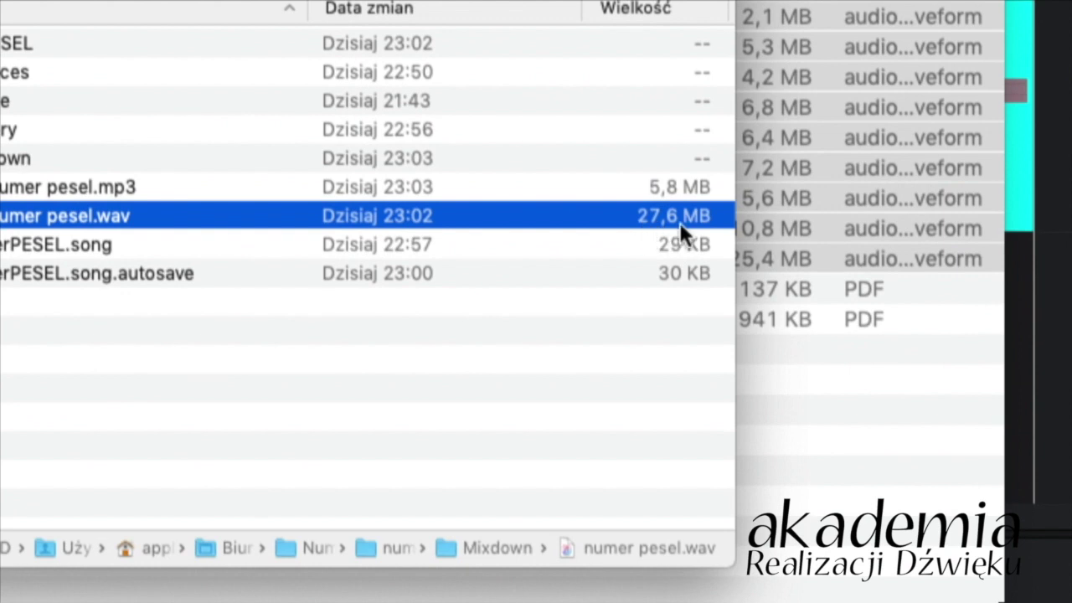
key("cmd+Tab")
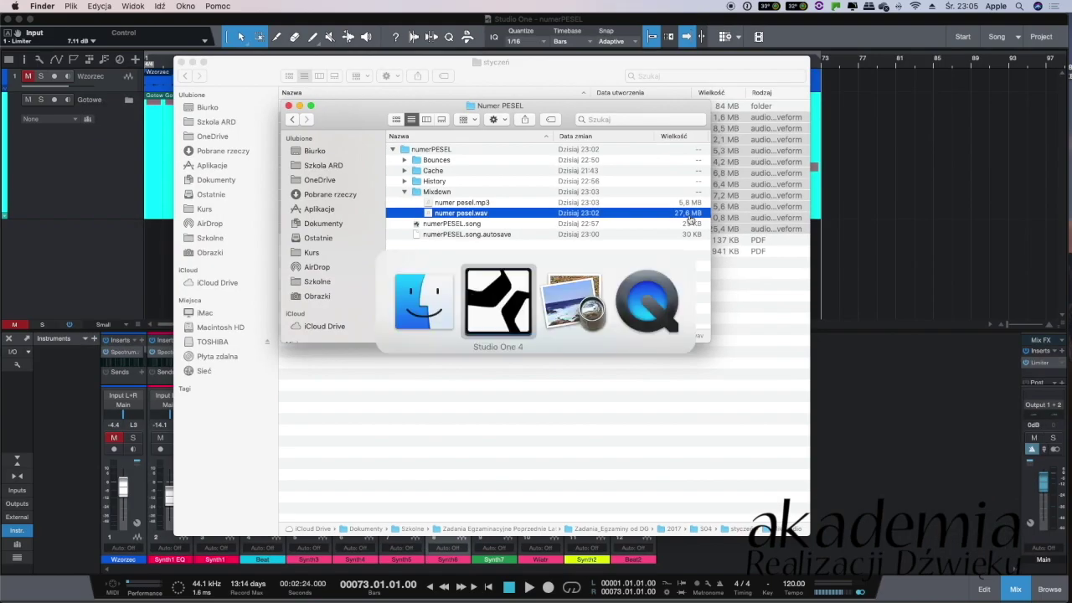
key("super+Tab")
key("super+Tab")
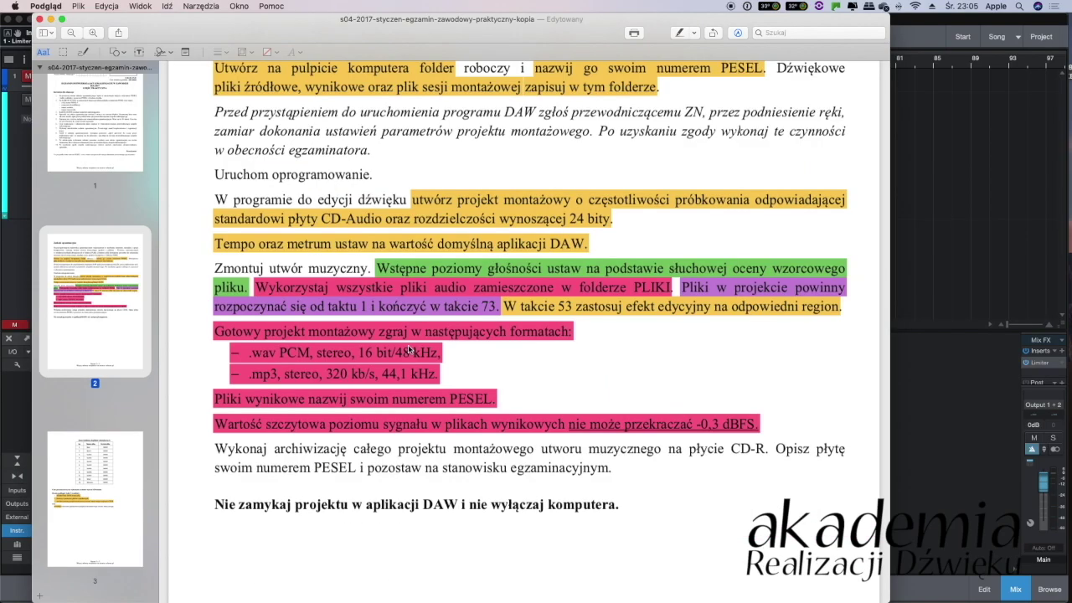
key("super+Tab")
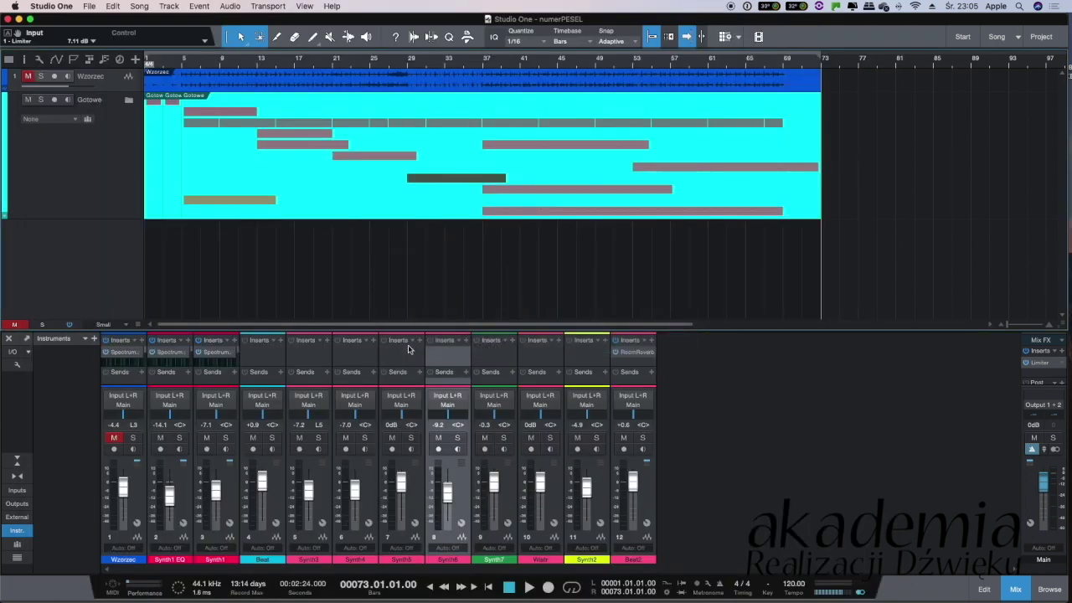
key("super+Tab")
key("super+Tab")
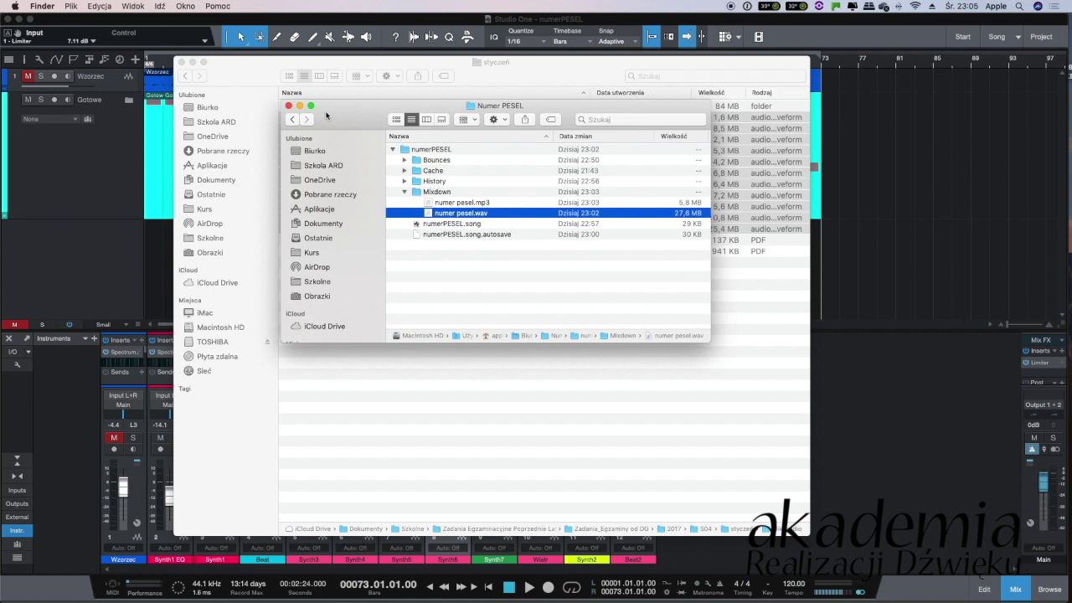
left_click_drag(326, 117, 381, 119)
left_click(285, 197)
Return to the exam PDF and read the instruction about archiving the project and labelling the disc
key("super+Tab")
scroll(586, 318, "up", 5)
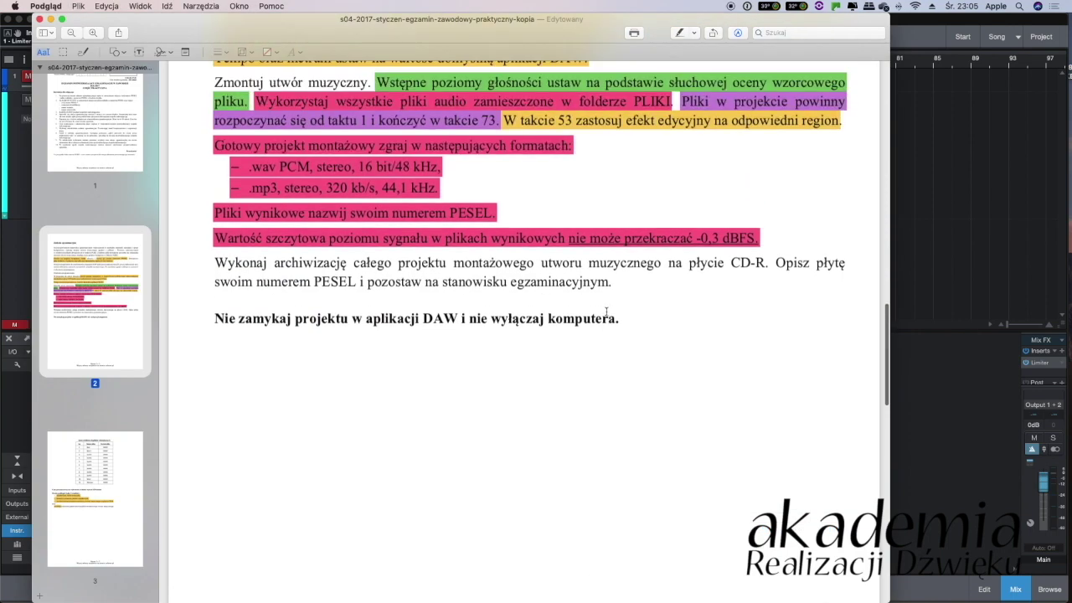
scroll(607, 311, "up", 2)
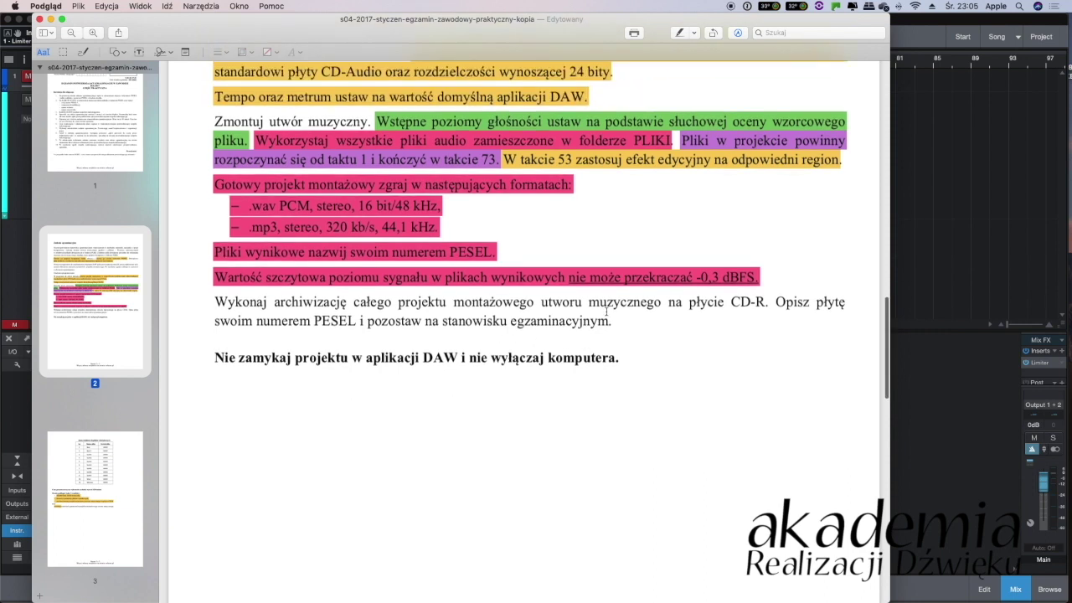
scroll(212, 303, "up", 1)
left_click_drag(214, 308, 728, 340)
scroll(728, 340, "down", 1)
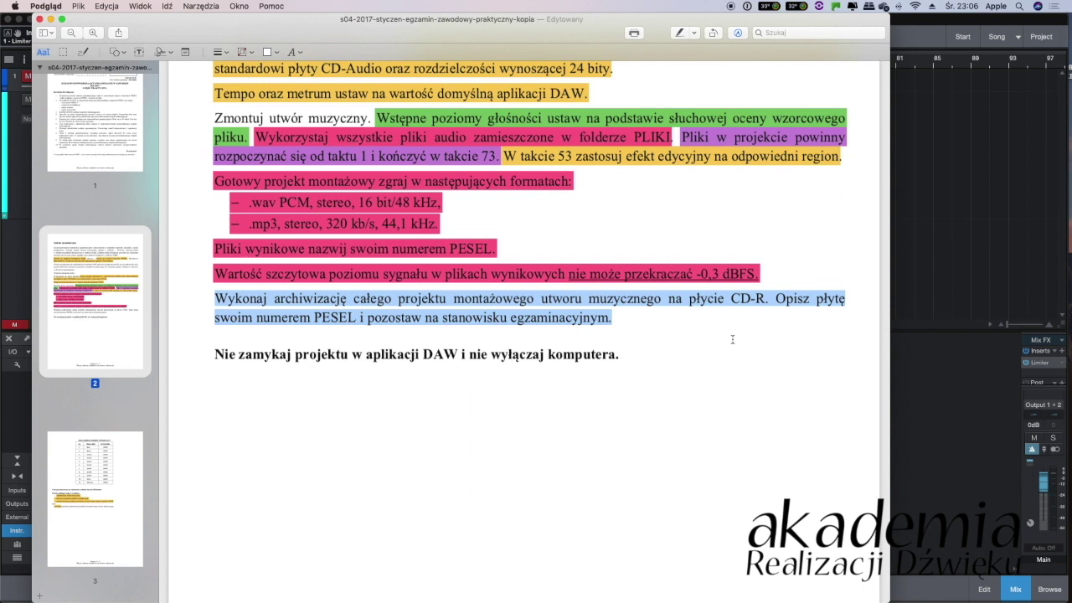
left_click(642, 318)
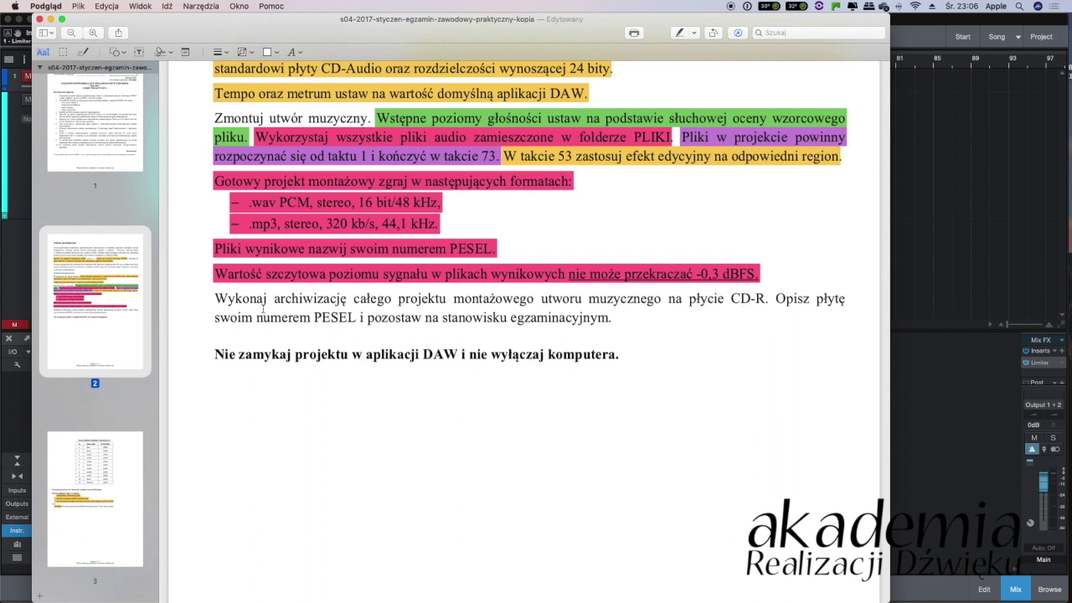
Highlight the passage about archiving the whole music project on a CD-R
left_click_drag(340, 299, 767, 302)
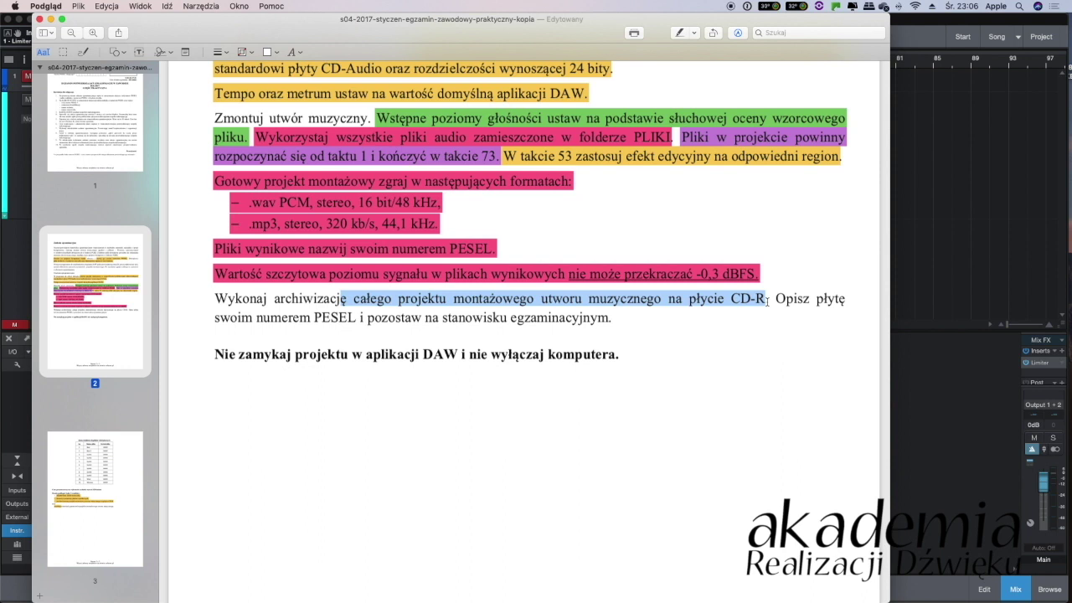
left_click(682, 33)
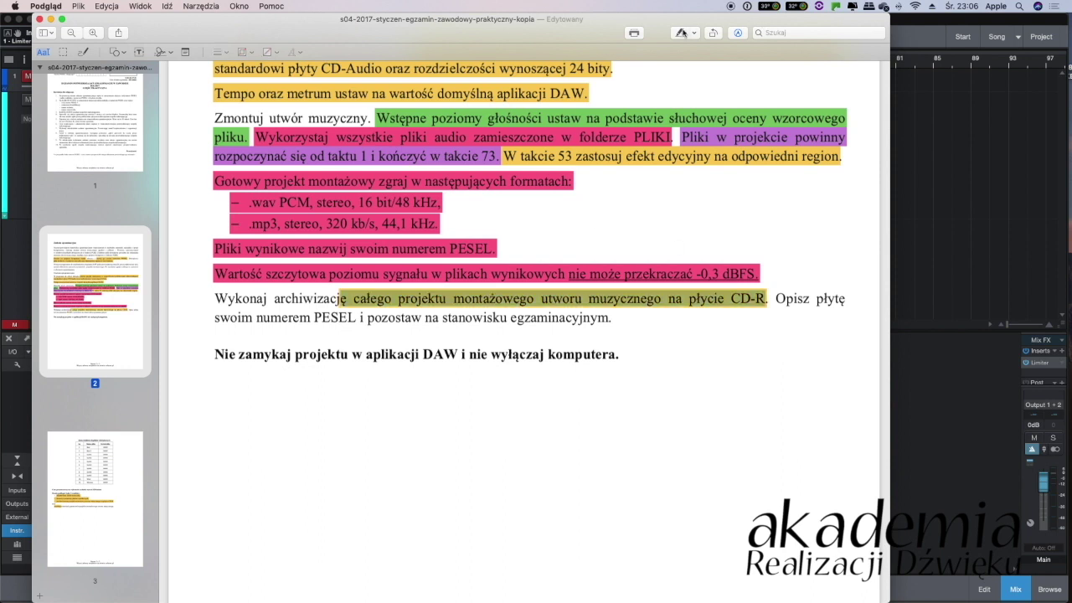
left_click(664, 306)
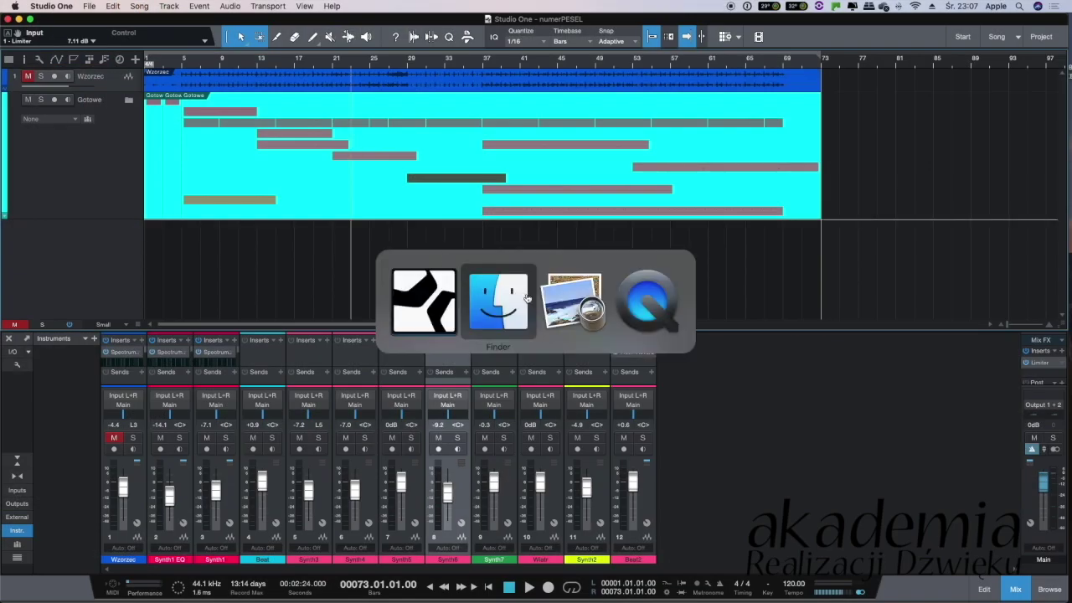
Review the exam PDF's export formats, CD-R archiving requirement and final instruction about leaving the project and computer open
left_click(569, 299)
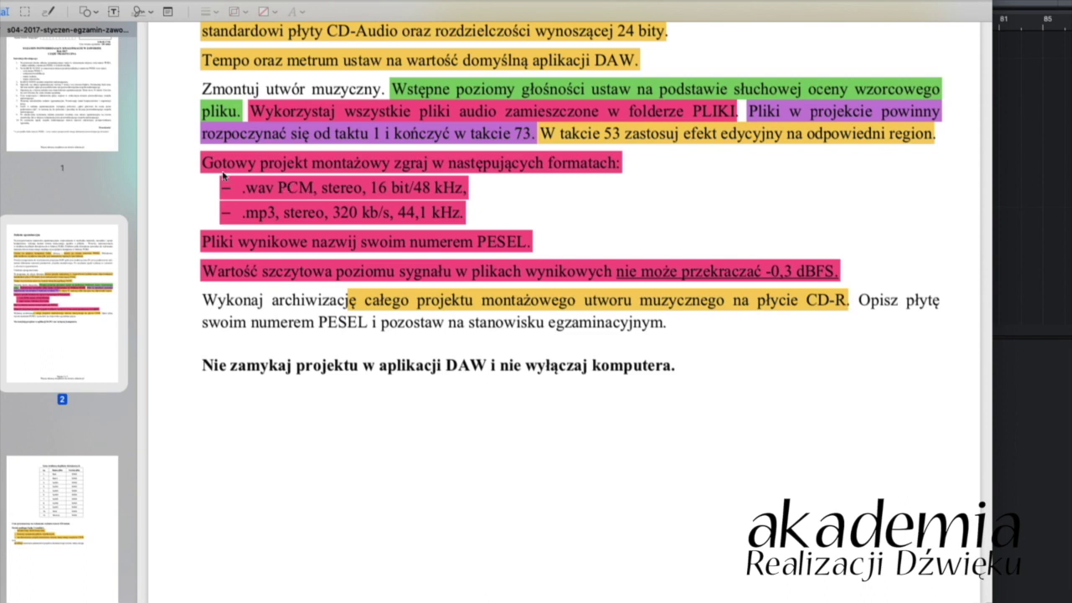
mouse_move(202, 163)
left_mouse_down()
mouse_move(533, 176)
mouse_move(524, 219)
mouse_move(206, 163)
left_mouse_up()
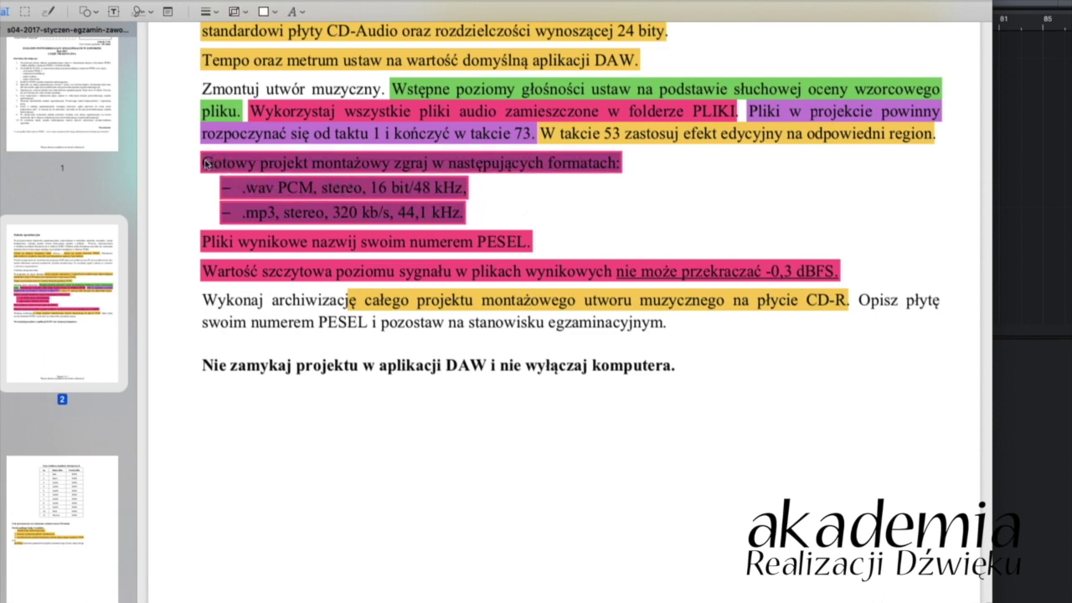
left_click(491, 191)
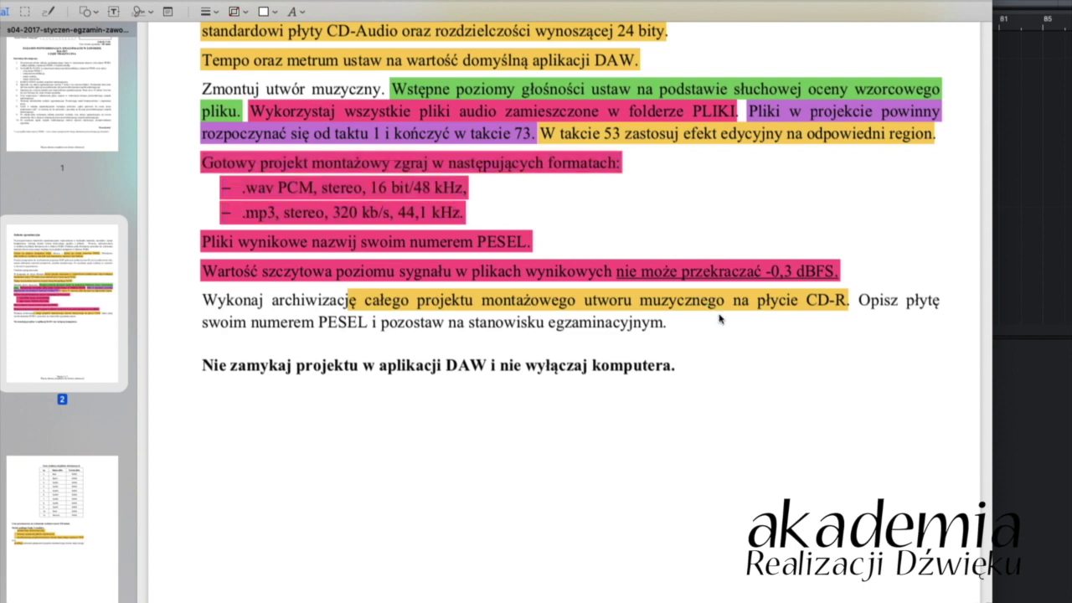
left_click(376, 308)
left_click_drag(364, 300, 846, 300)
left_click(794, 325)
left_click_drag(364, 302, 845, 303)
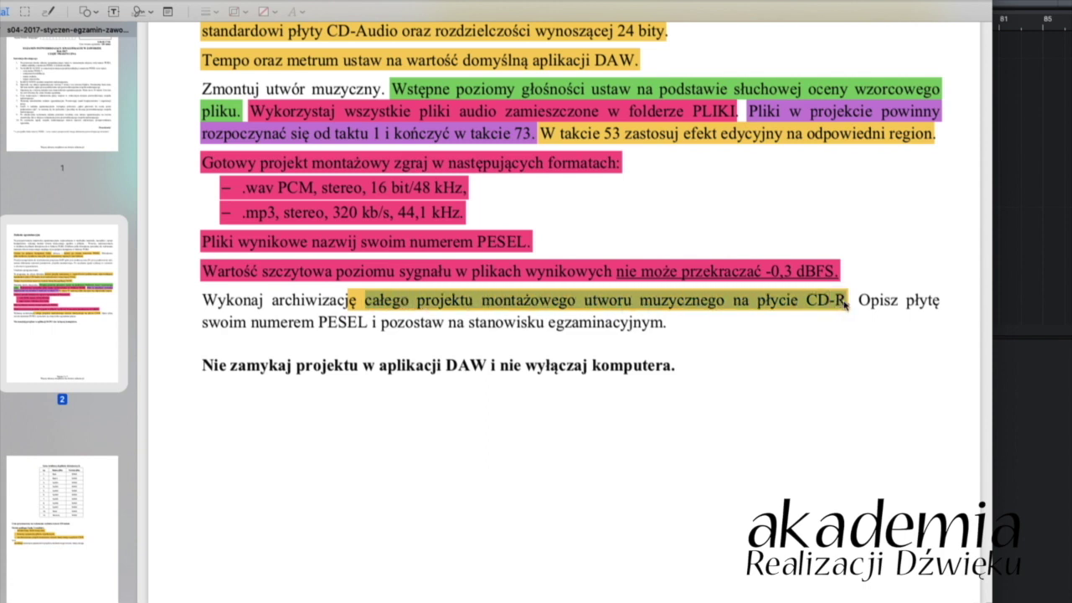
left_click(781, 319)
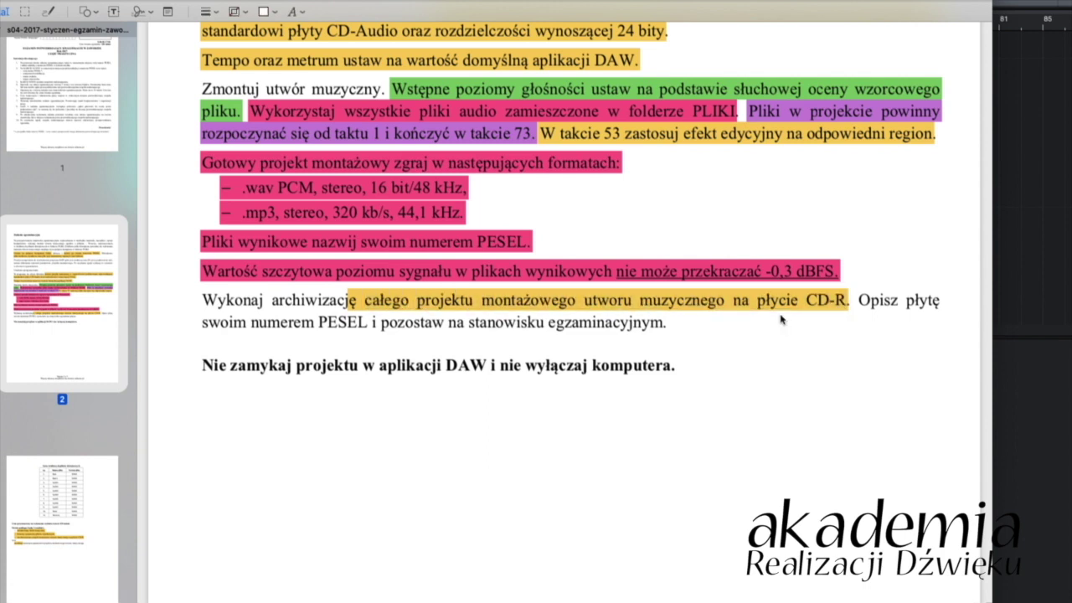
left_click_drag(365, 302, 879, 318)
left_click(880, 318)
left_click_drag(197, 365, 685, 363)
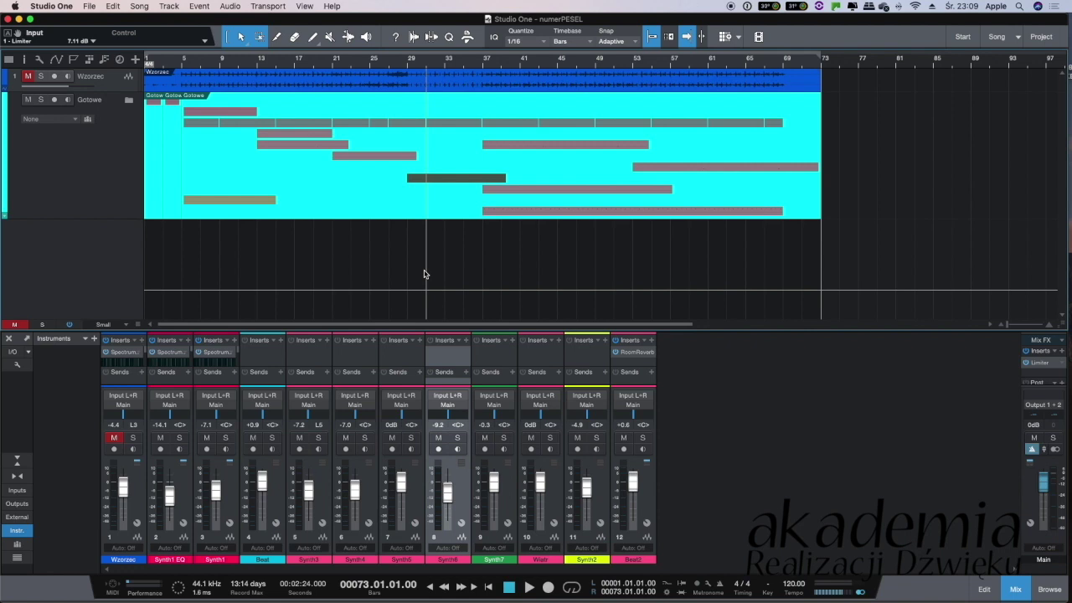
Return to the numerPESEL song in Studio One and move the playback cursor to bar 1
left_click(331, 64)
key("comma")
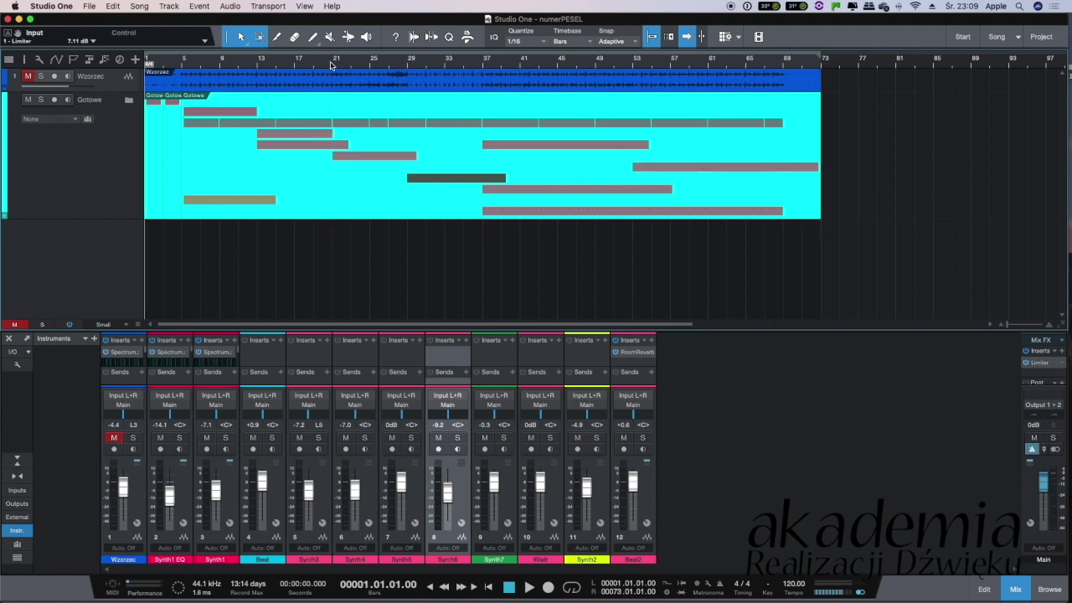
key("F3")
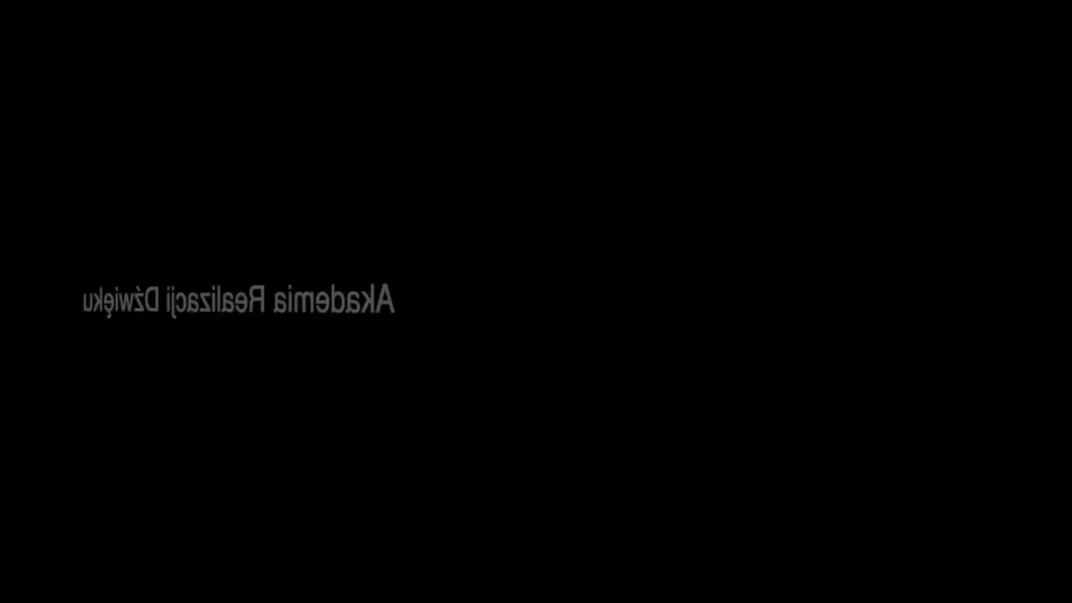